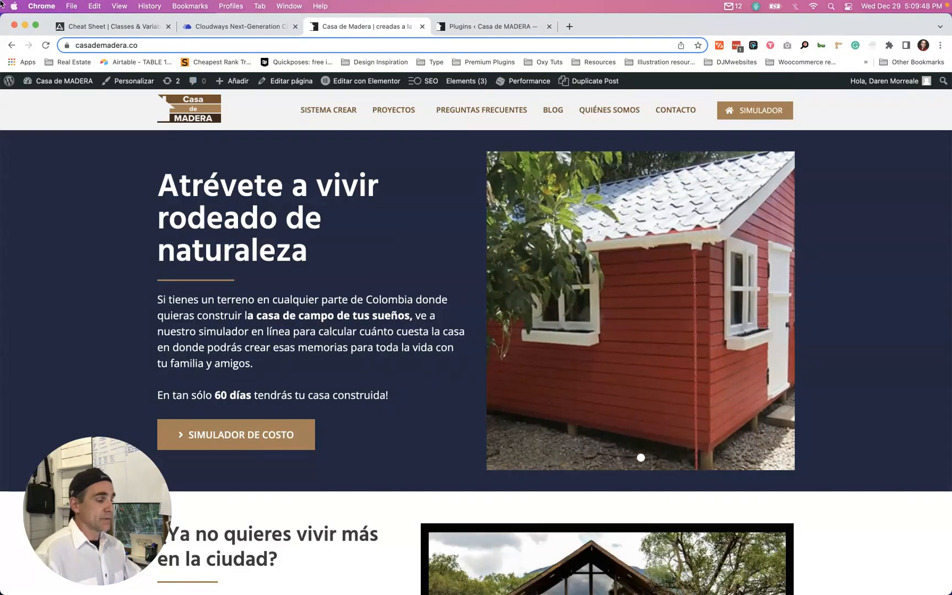
# - Look over the live casademadera.co homepage, from the hero section down to the recent projects
pyautogui.scroll(-15, 453, 284)
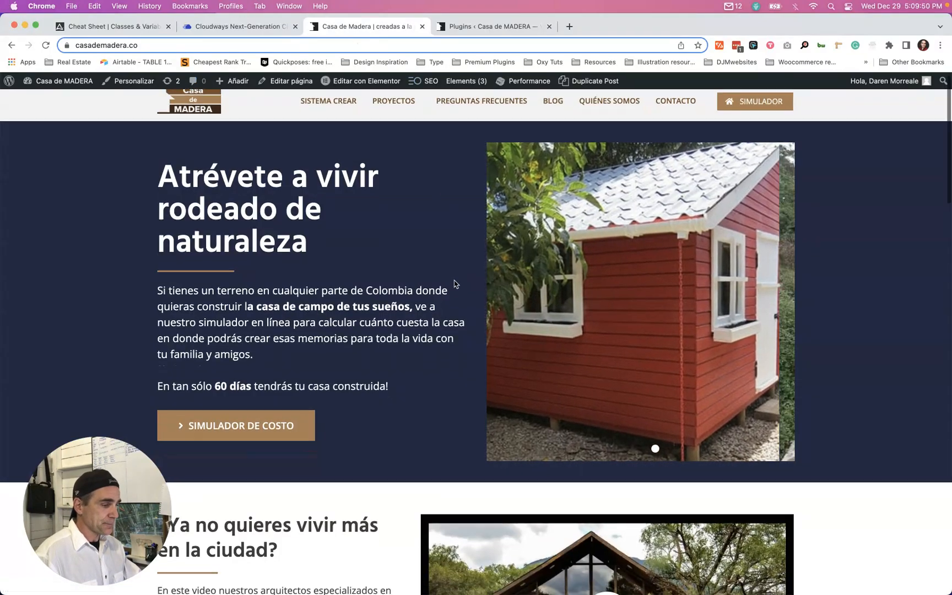
pyautogui.scroll(-4, 453, 274)
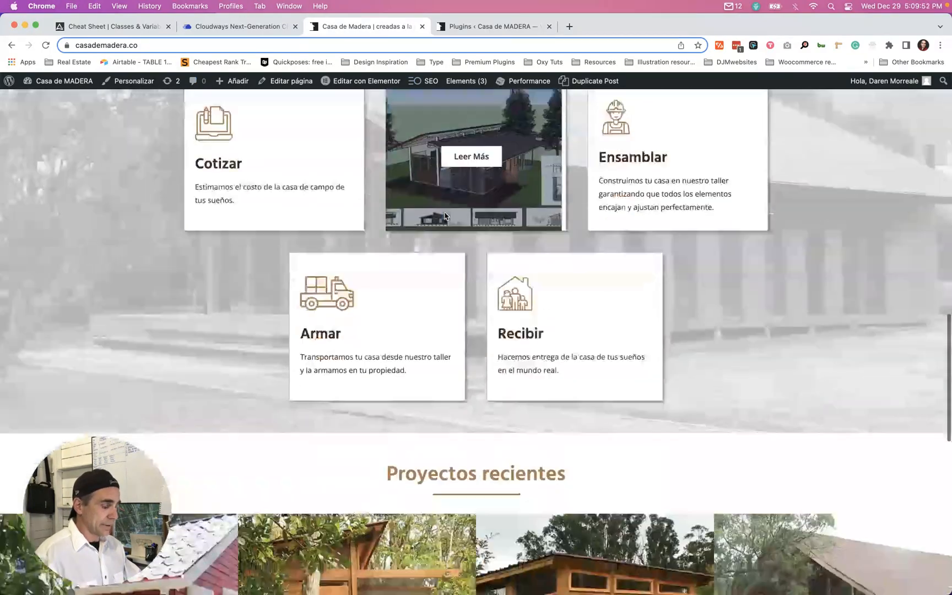
pyautogui.scroll(20, 453, 274)
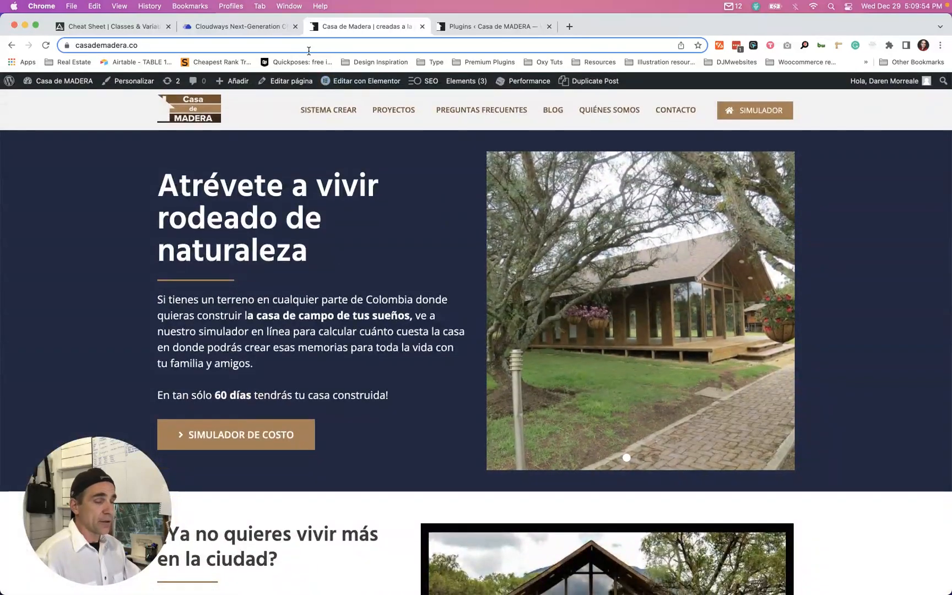
# - Switch to the staging site's WordPress admin and review its address and the active and inactive plugins in the installed list
pyautogui.click(455, 27)
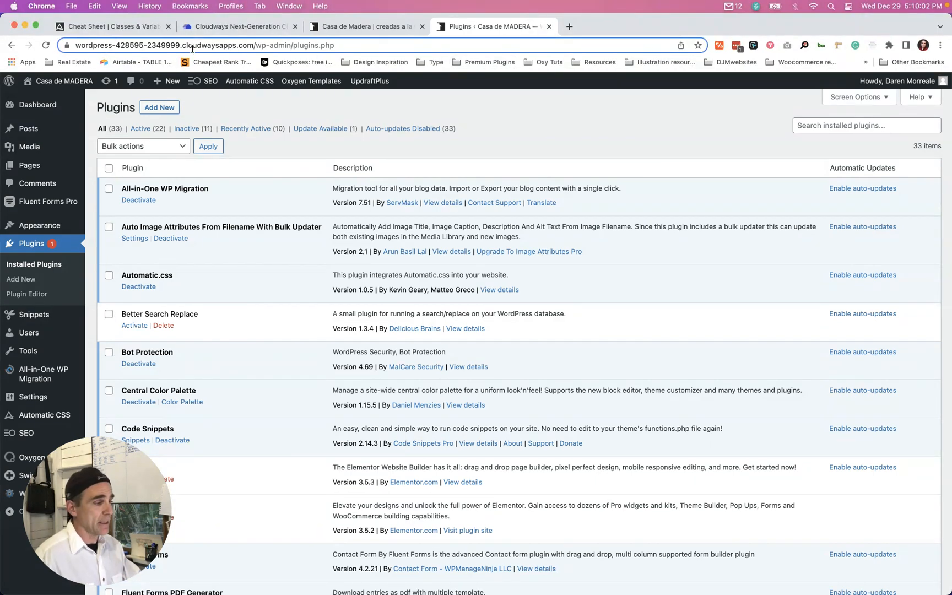
pyautogui.click(77, 45)
pyautogui.moveTo(77, 45); pyautogui.dragTo(173, 50)
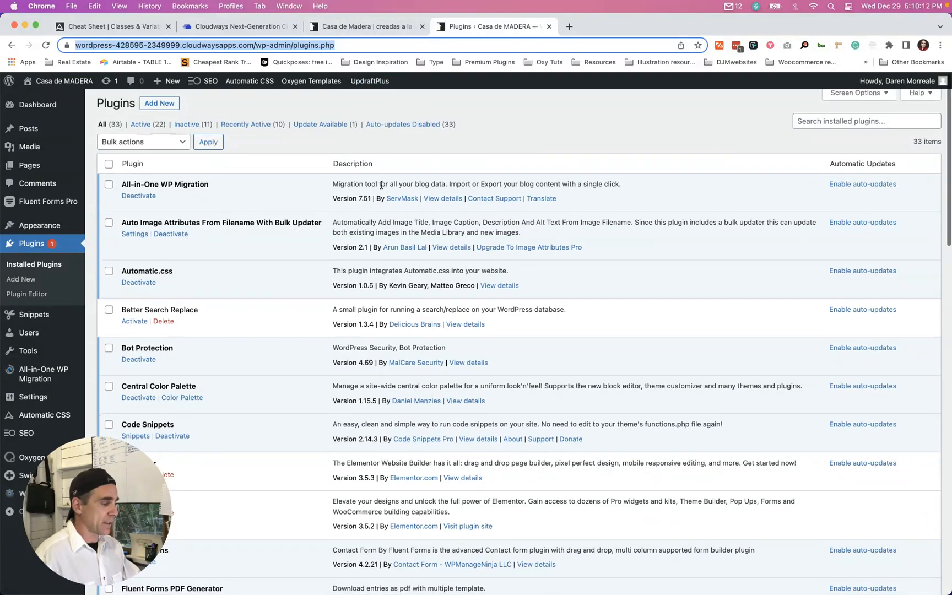
pyautogui.scroll(-5, 308, 210)
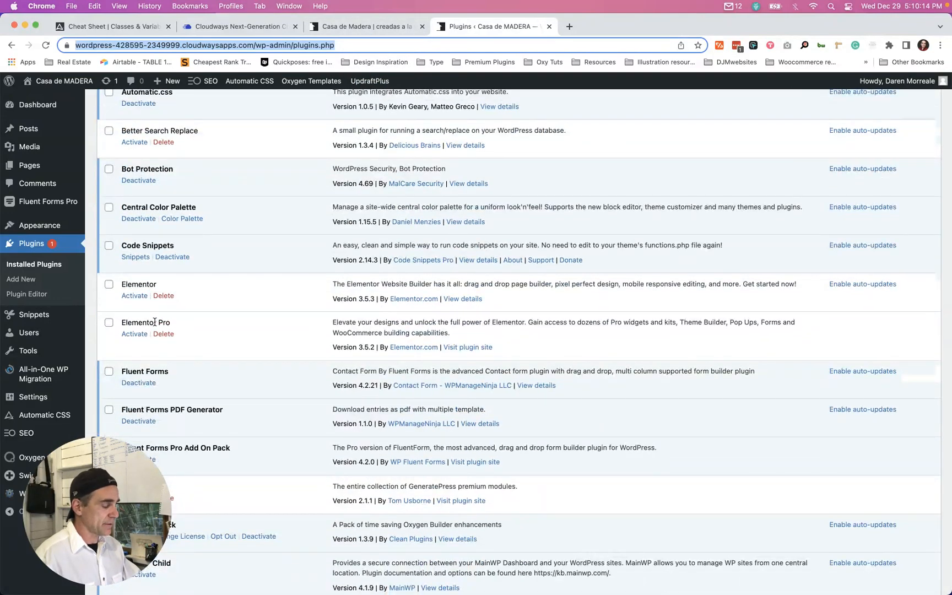
pyautogui.scroll(-9, 154, 323)
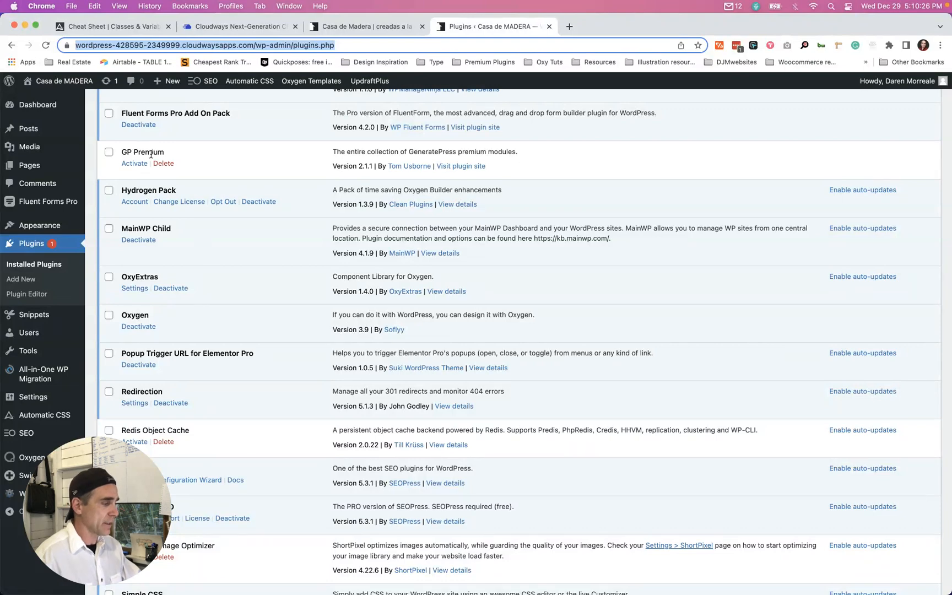
pyautogui.scroll(-1, 209, 226)
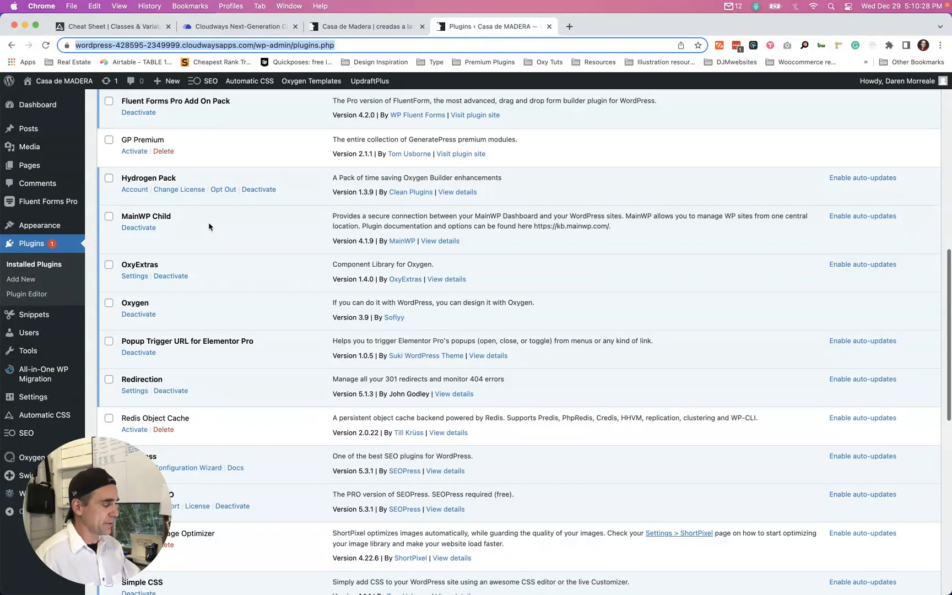
pyautogui.scroll(-4, 209, 226)
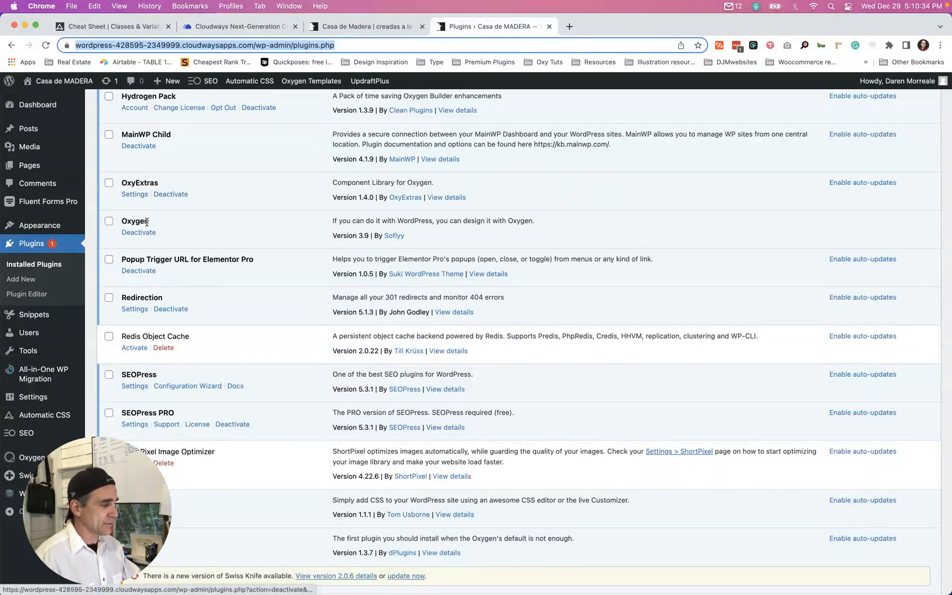
pyautogui.scroll(5, 146, 222)
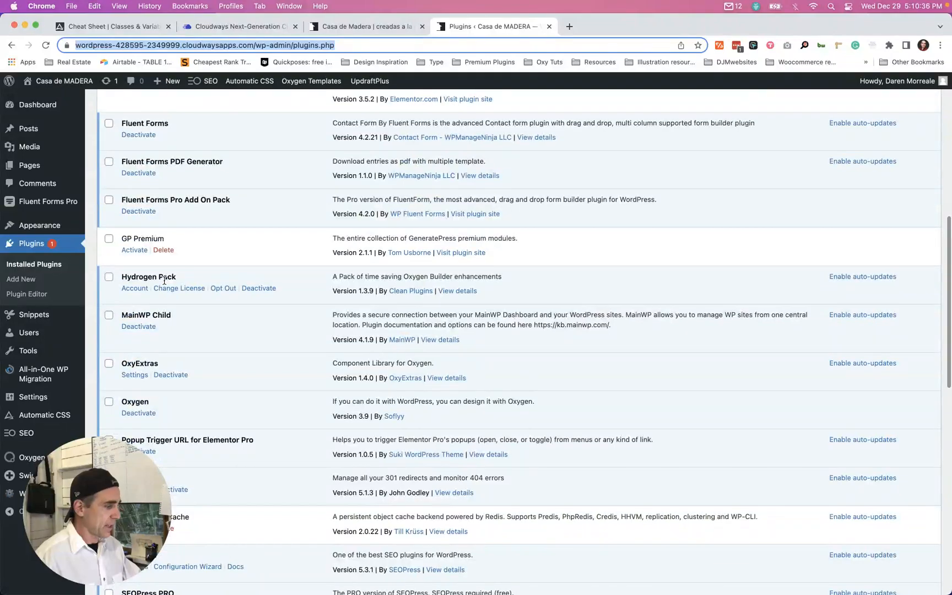
pyautogui.scroll(-9, 164, 281)
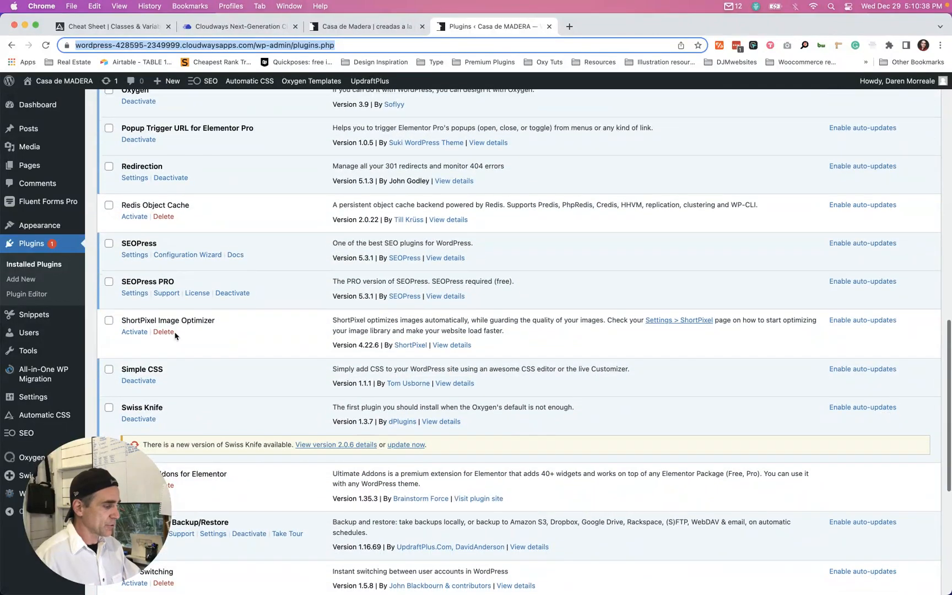
pyautogui.scroll(12, 175, 336)
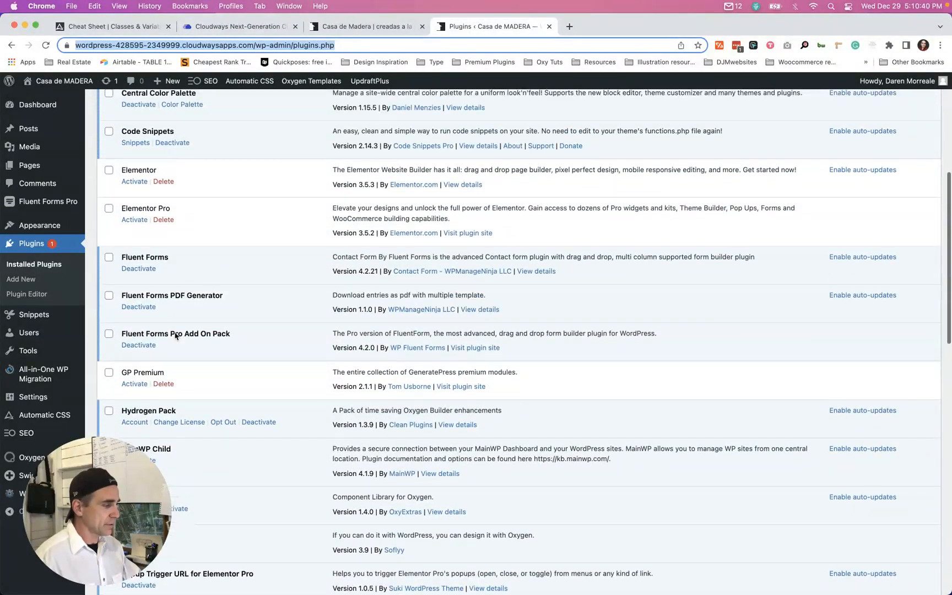
pyautogui.scroll(5, 176, 335)
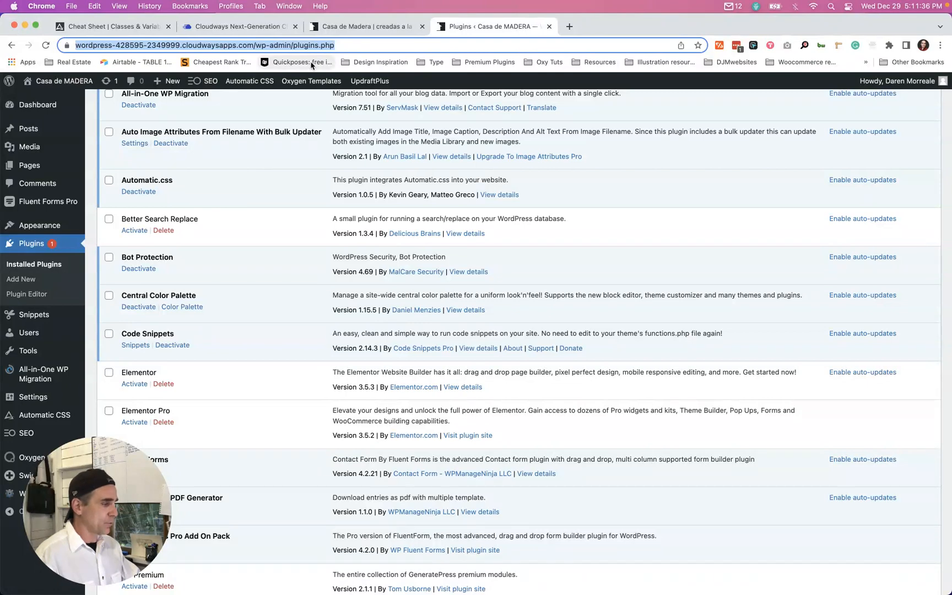
pyautogui.scroll(-1, 102, 310)
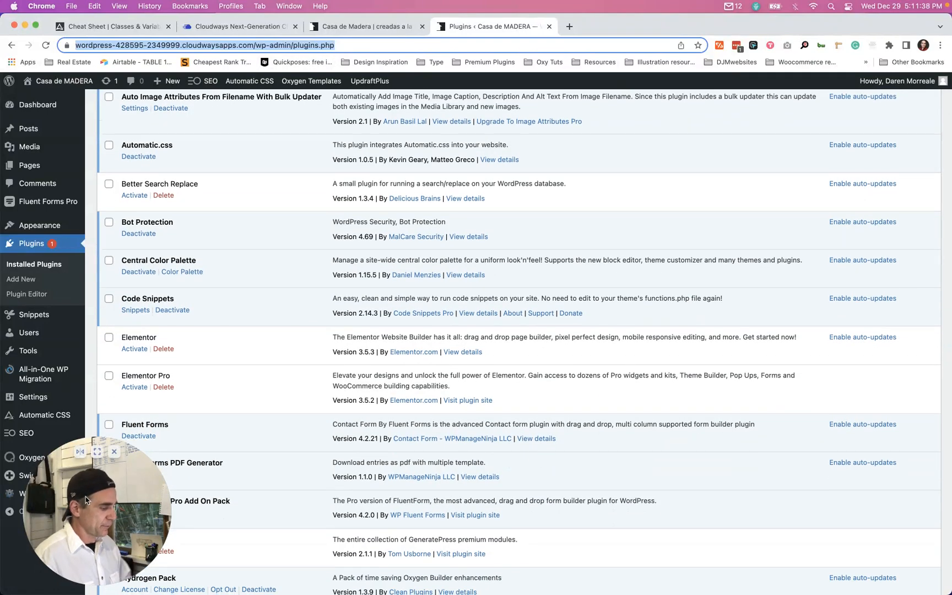
pyautogui.moveTo(112, 509); pyautogui.dragTo(771, 504)
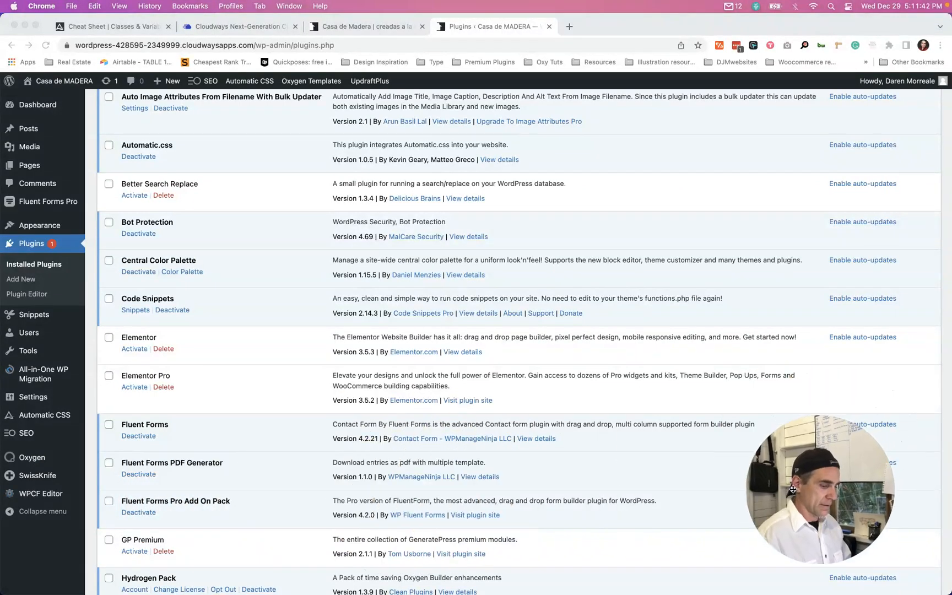
# - In the Automatic CSS viewport settings, set Viewport Max to 1240 px and save the changes
pyautogui.click(34, 416)
pyautogui.click(34, 416)
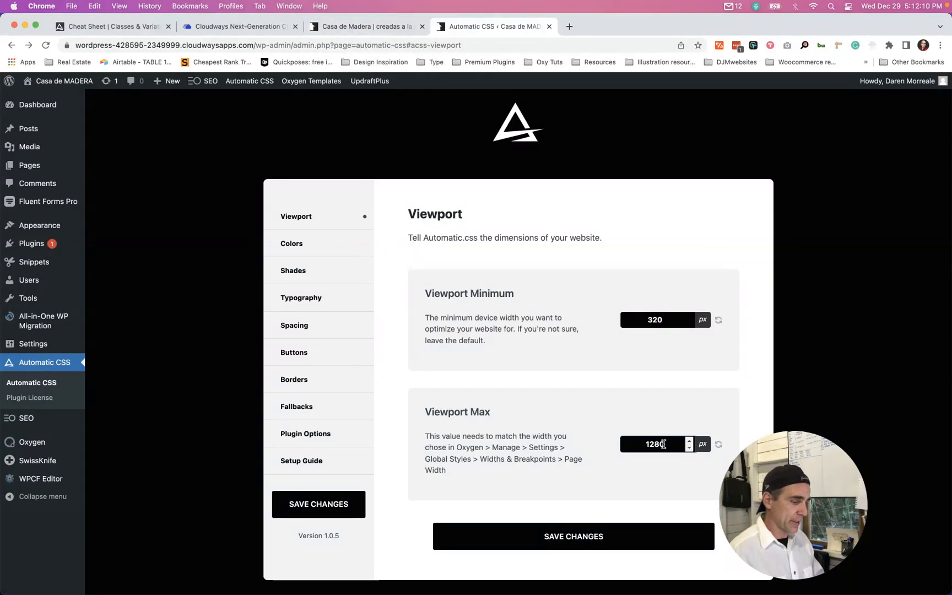
pyautogui.hotkey('shift', 'Left')
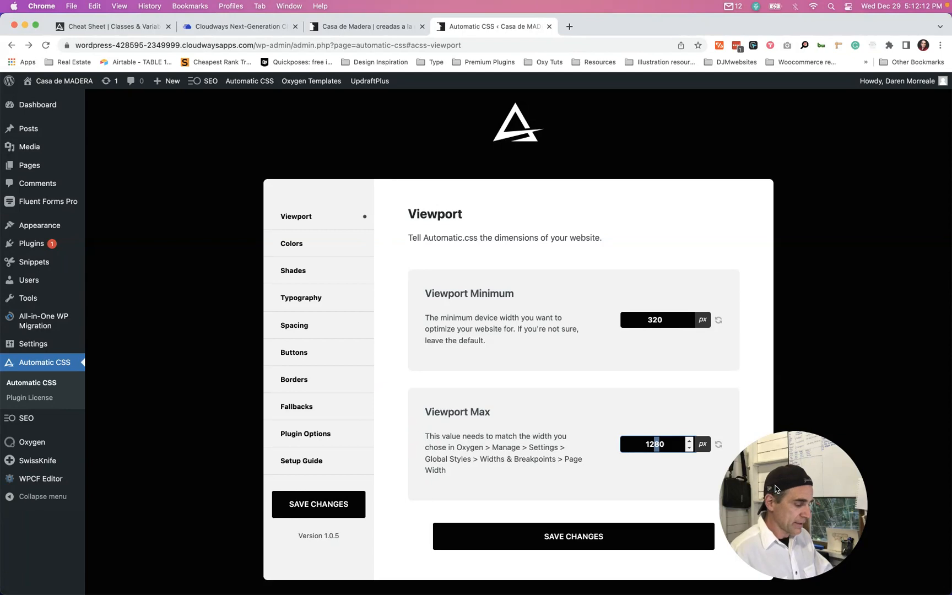
pyautogui.write('4')
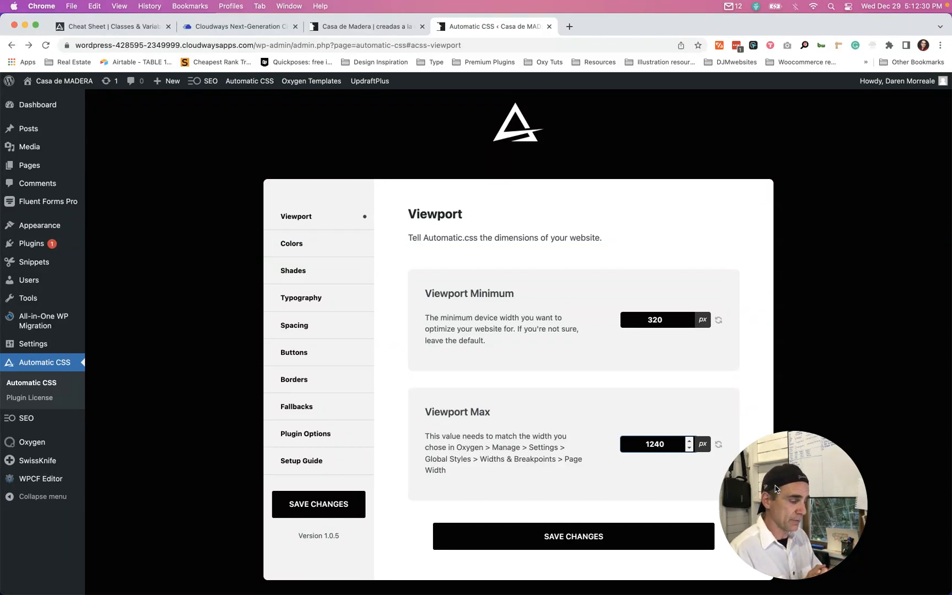
pyautogui.click(583, 537)
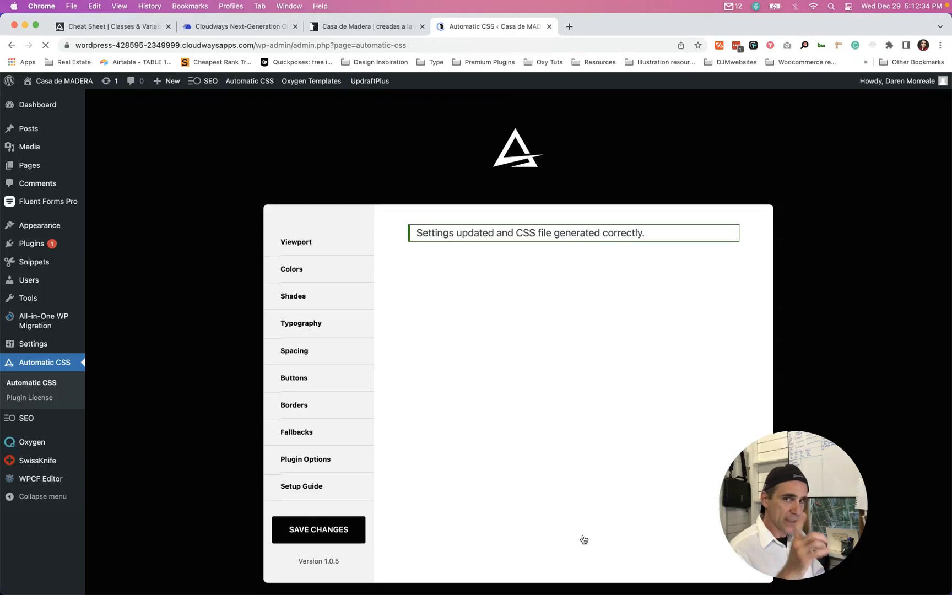
# - Open the Automatic CSS color settings and examine the primary, secondary, accent, base and shade options
pyautogui.scroll(-2, 583, 539)
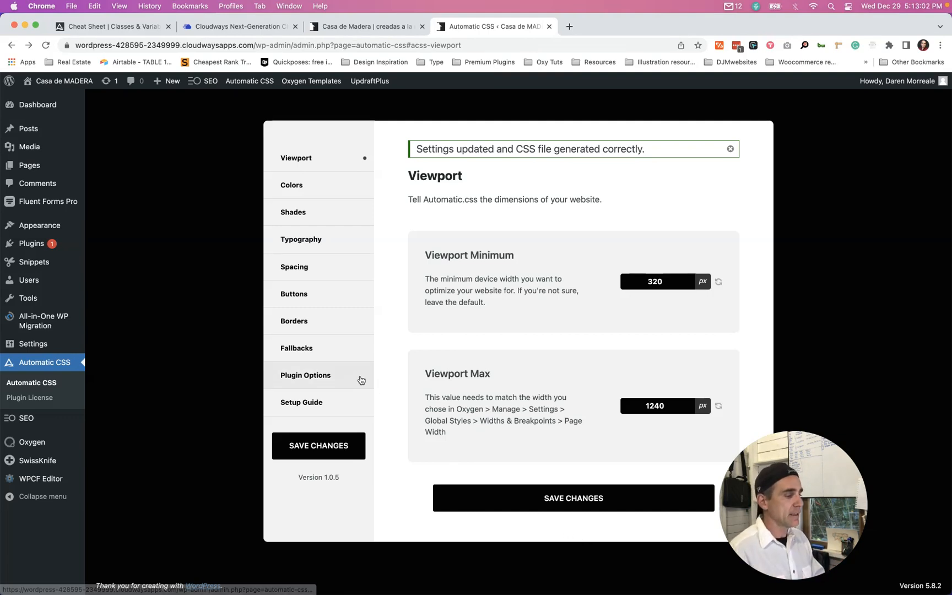
pyautogui.click(295, 188)
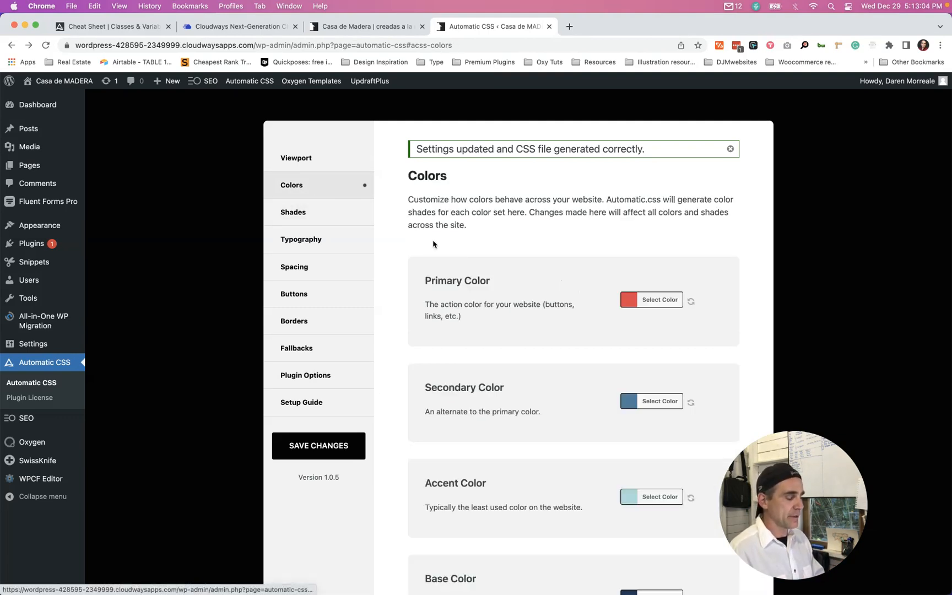
pyautogui.scroll(-5, 498, 325)
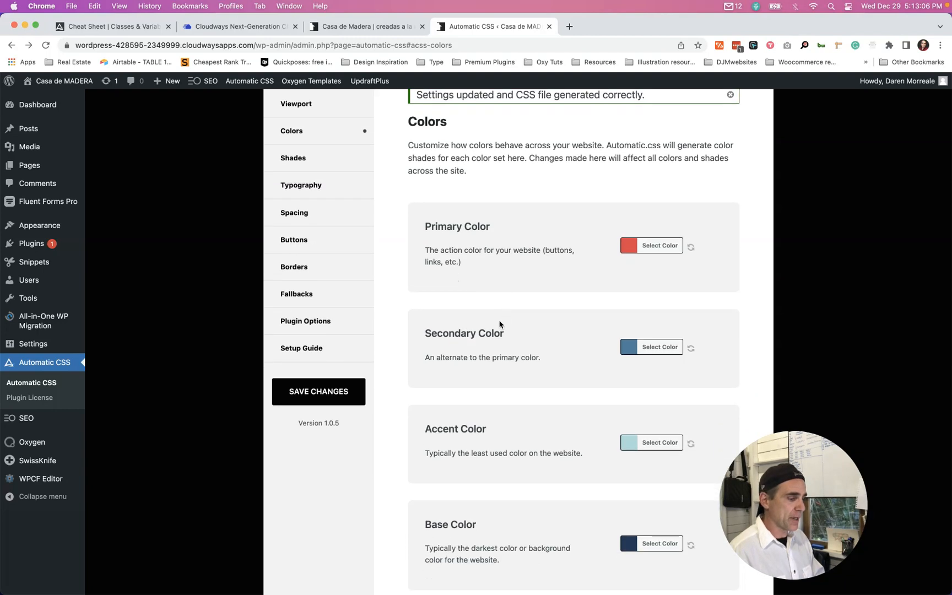
pyautogui.scroll(-1, 496, 386)
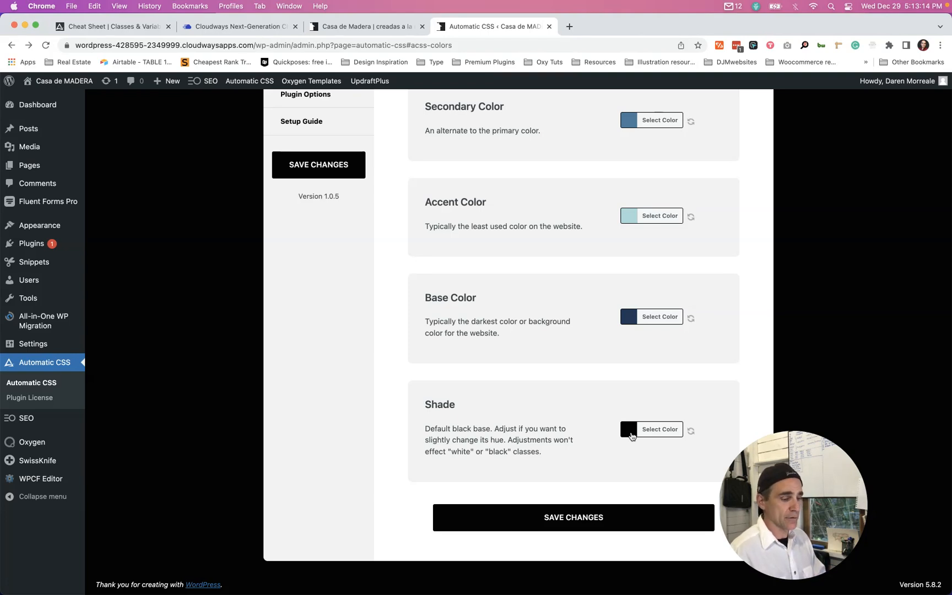
pyautogui.scroll(4, 601, 392)
pyautogui.scroll(-4, 600, 392)
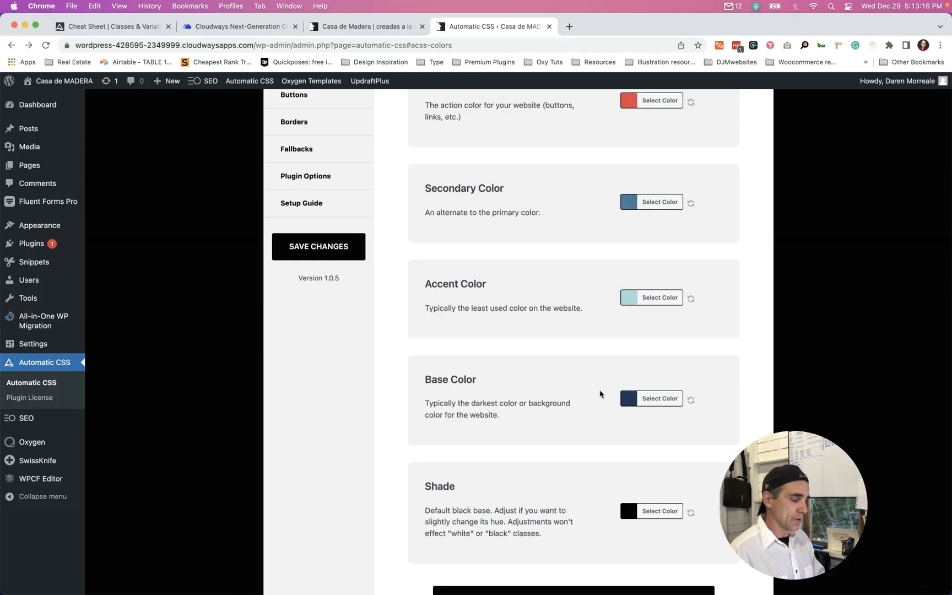
pyautogui.scroll(5, 634, 405)
pyautogui.scroll(1, 632, 405)
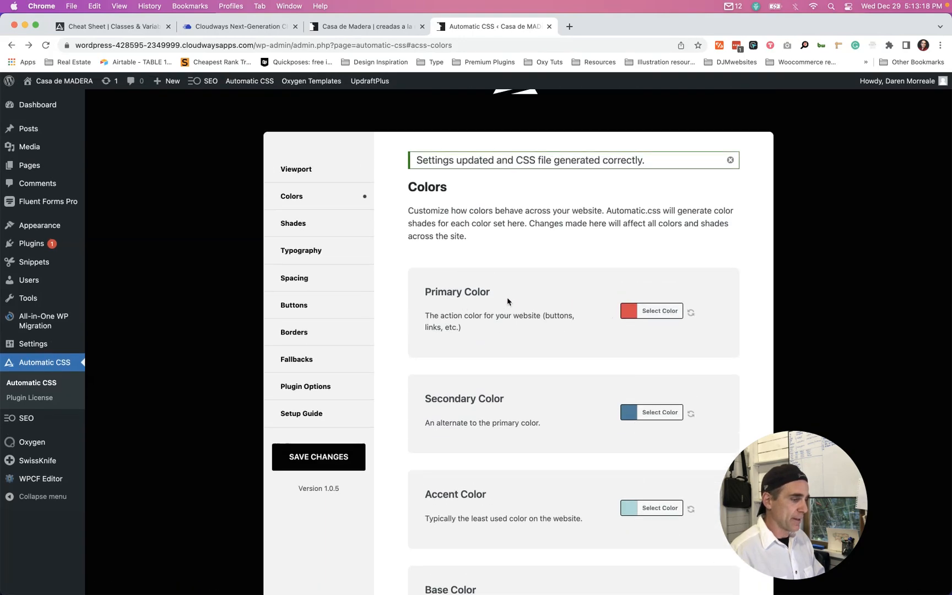
# - On the live homepage, sample the dark navy hero background with Hoverify's Color Eyedropper and copy its hex code 222540
pyautogui.click(370, 28)
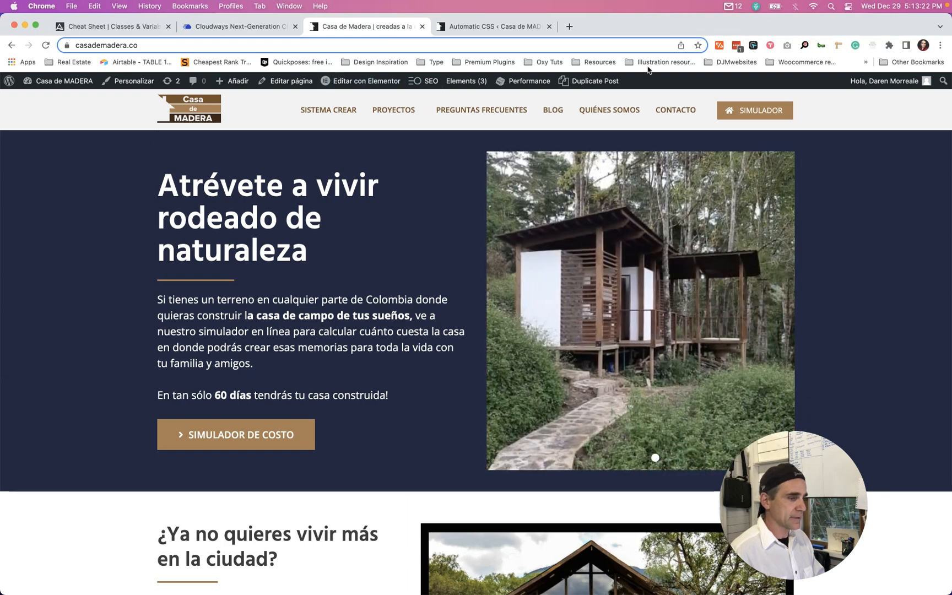
pyautogui.click(754, 45)
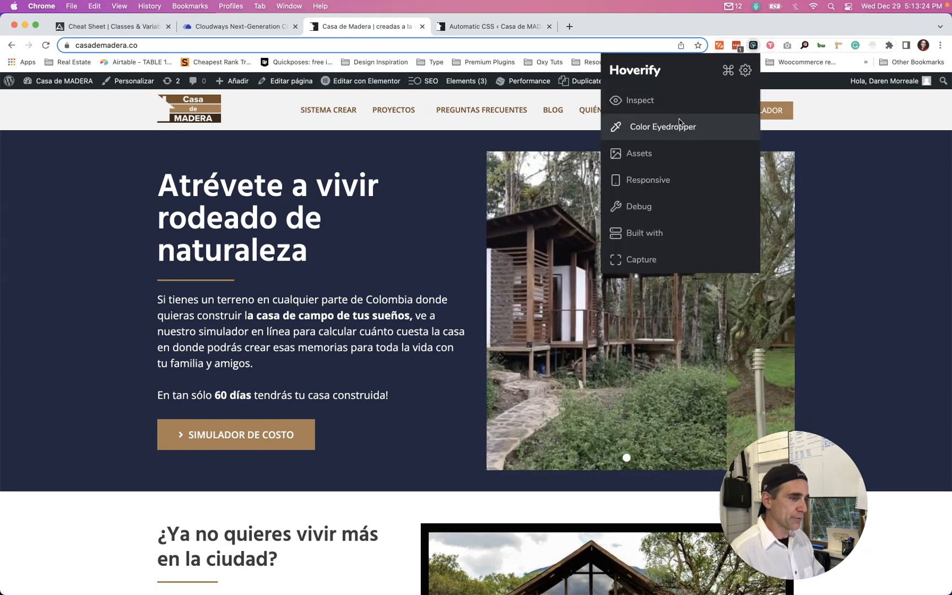
pyautogui.click(667, 127)
pyautogui.click(618, 98)
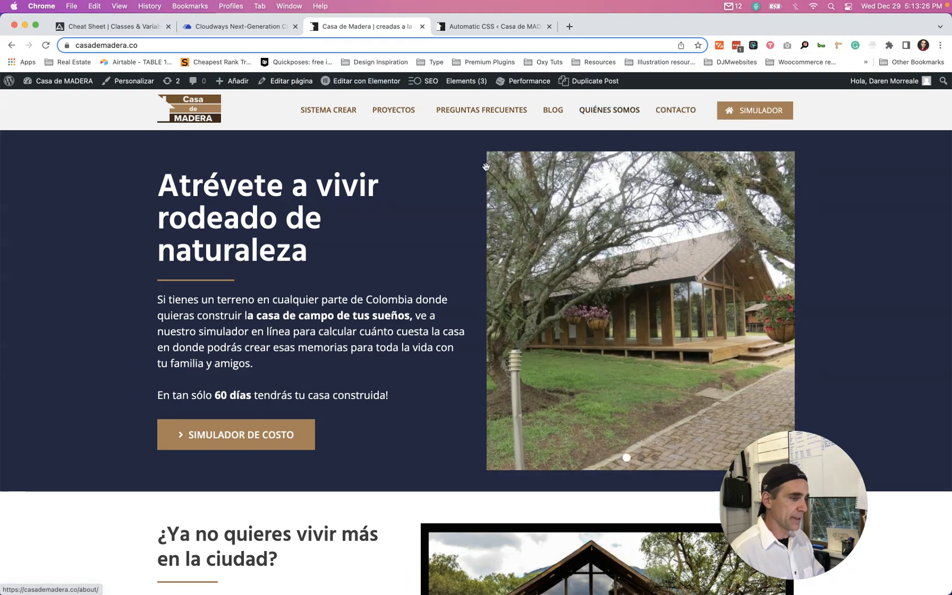
pyautogui.click(438, 185)
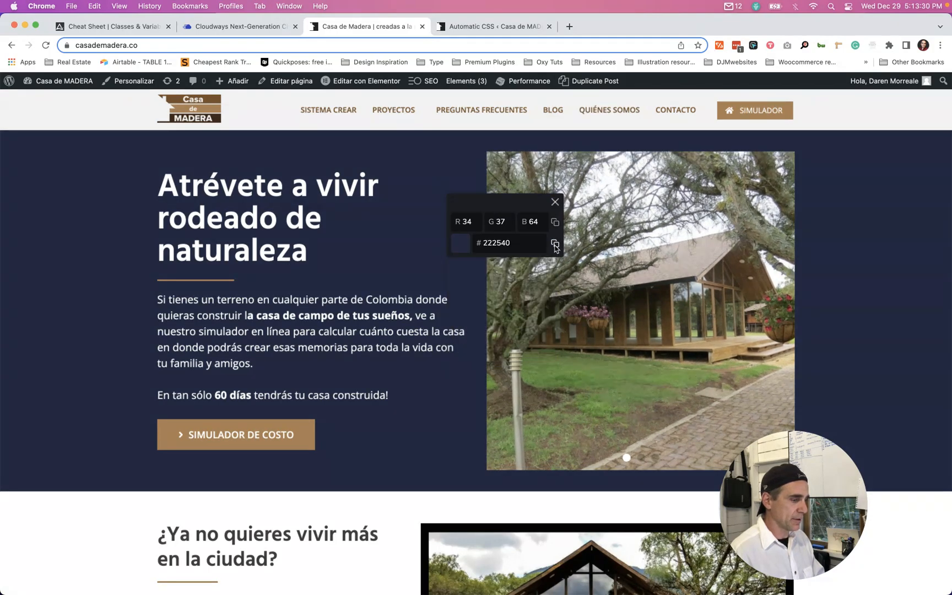
pyautogui.click(555, 244)
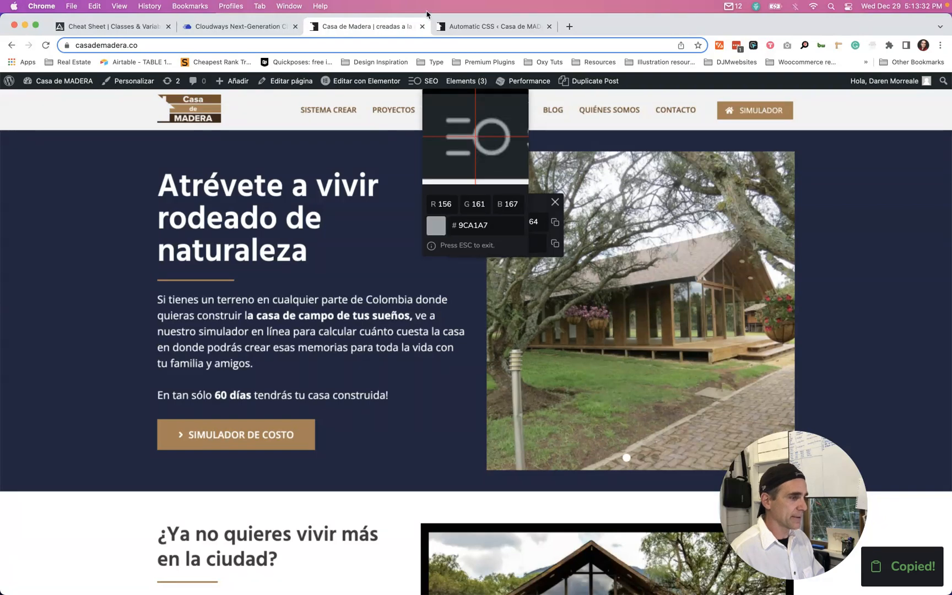
# - Back in the Automatic CSS color settings, set the Primary Color to #222540 and save the changes
pyautogui.click(478, 31)
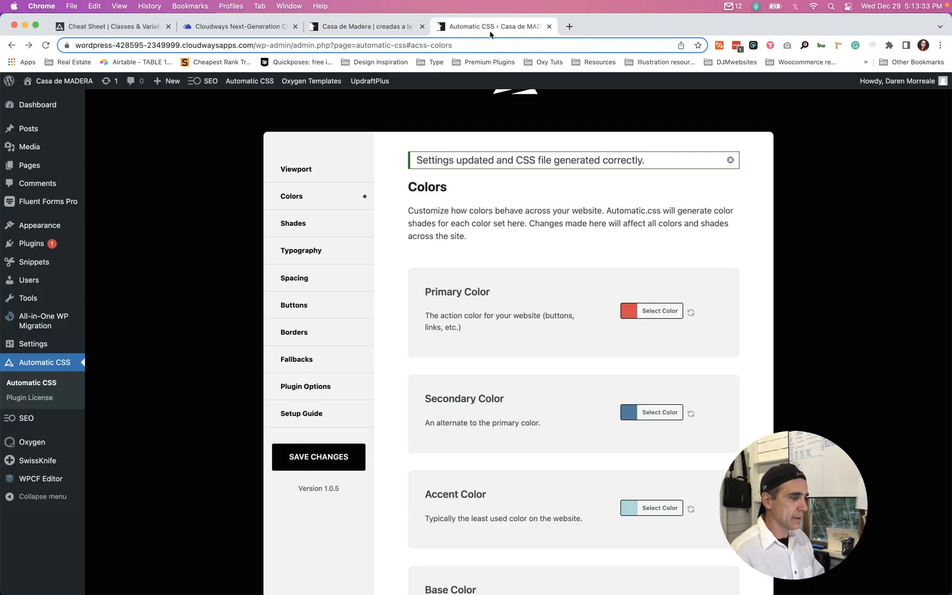
pyautogui.click(631, 314)
pyautogui.scroll(-1, 630, 314)
pyautogui.tripleClick(634, 302)
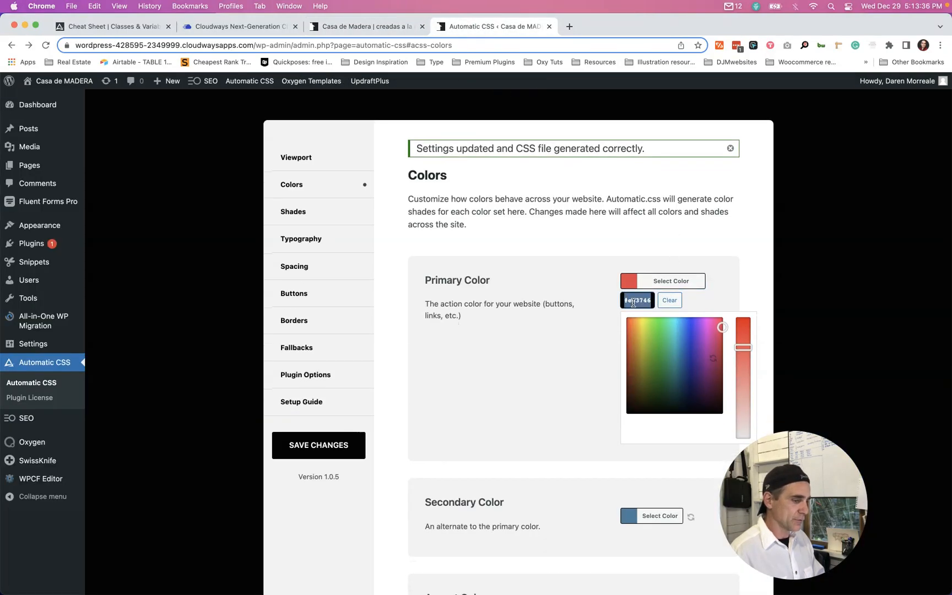
pyautogui.press('super+v')
pyautogui.click(589, 351)
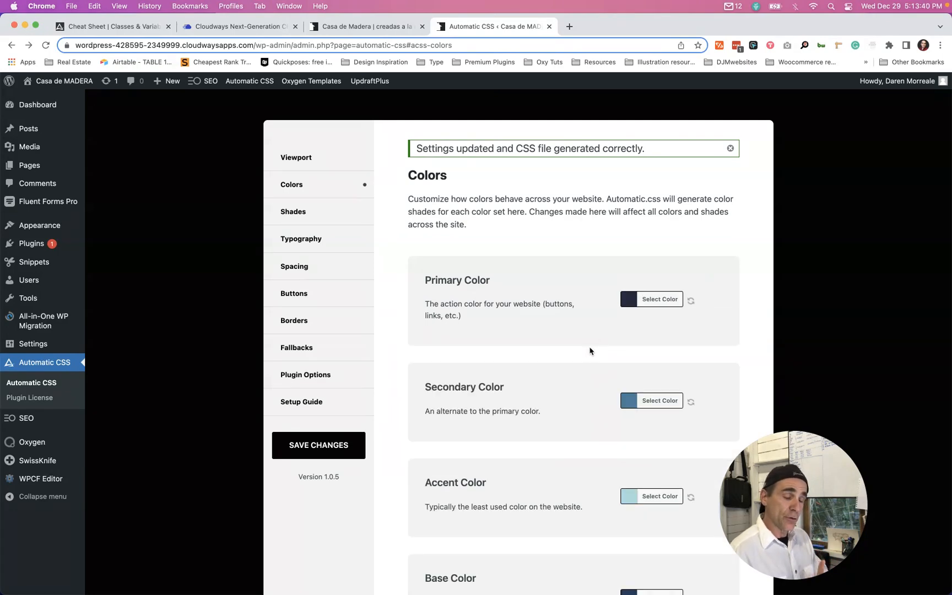
pyautogui.click(344, 445)
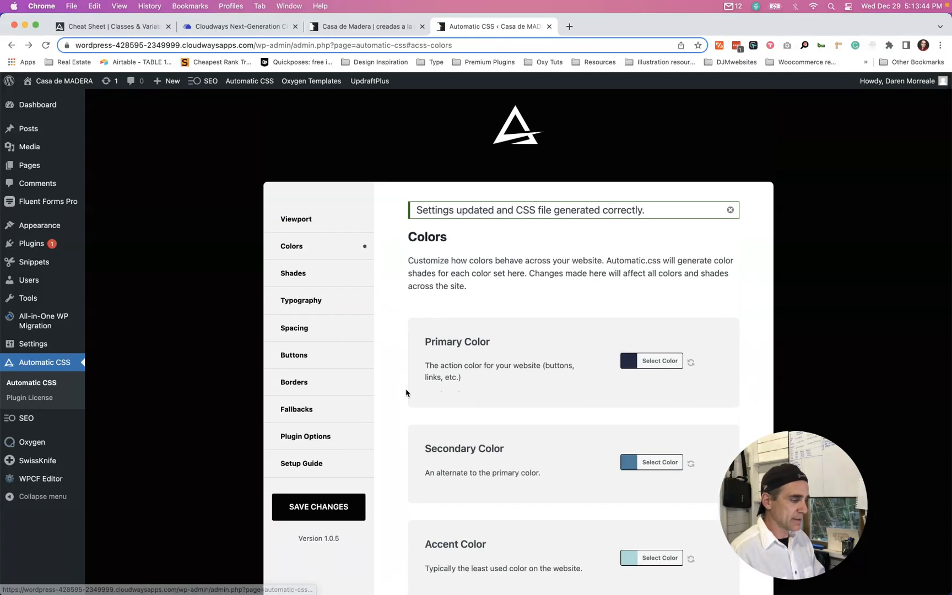
# - Examine the primary shade lightness overrides in the Automatic CSS shade settings, then return to the color settings
pyautogui.click(303, 233)
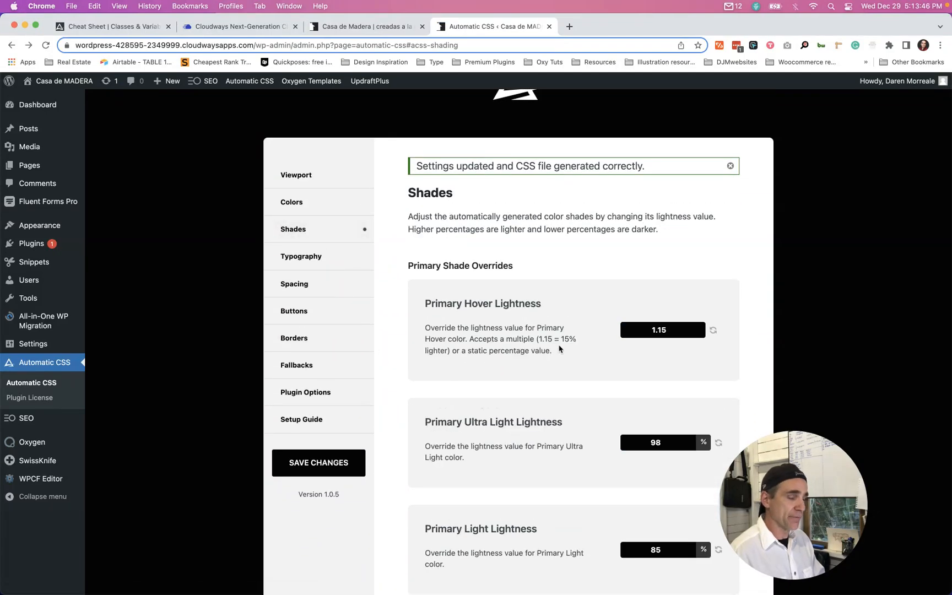
pyautogui.scroll(-5, 560, 348)
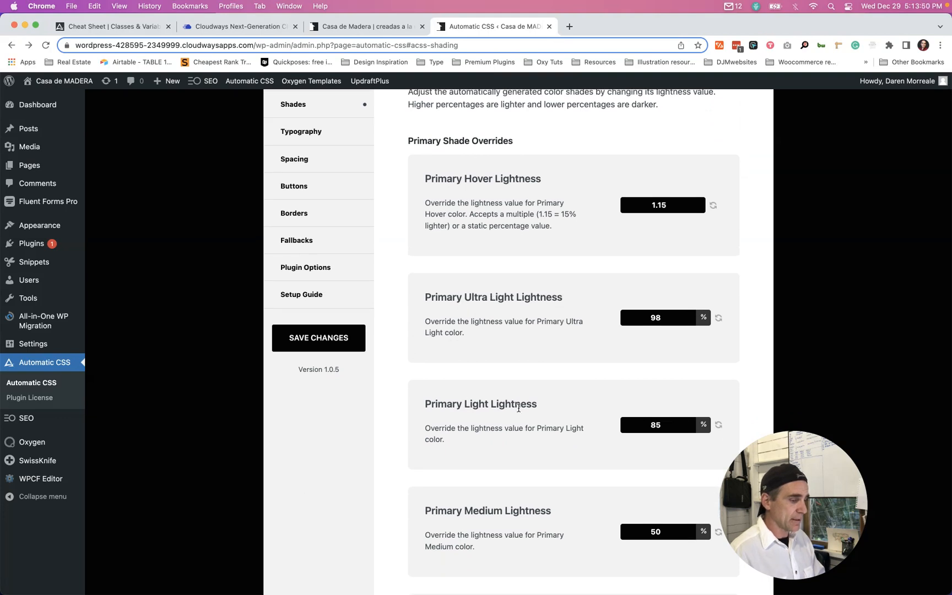
pyautogui.scroll(-12, 518, 408)
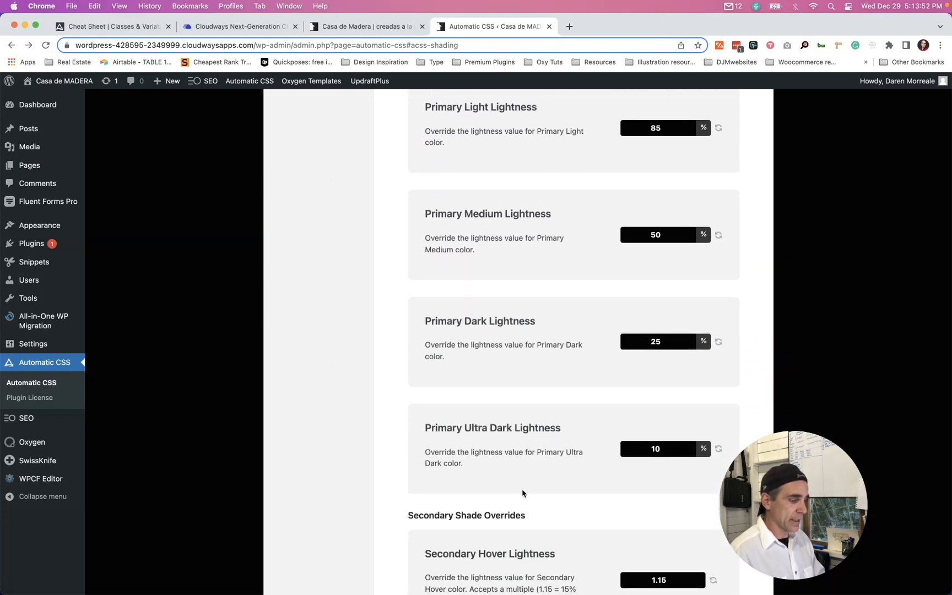
pyautogui.scroll(4, 518, 473)
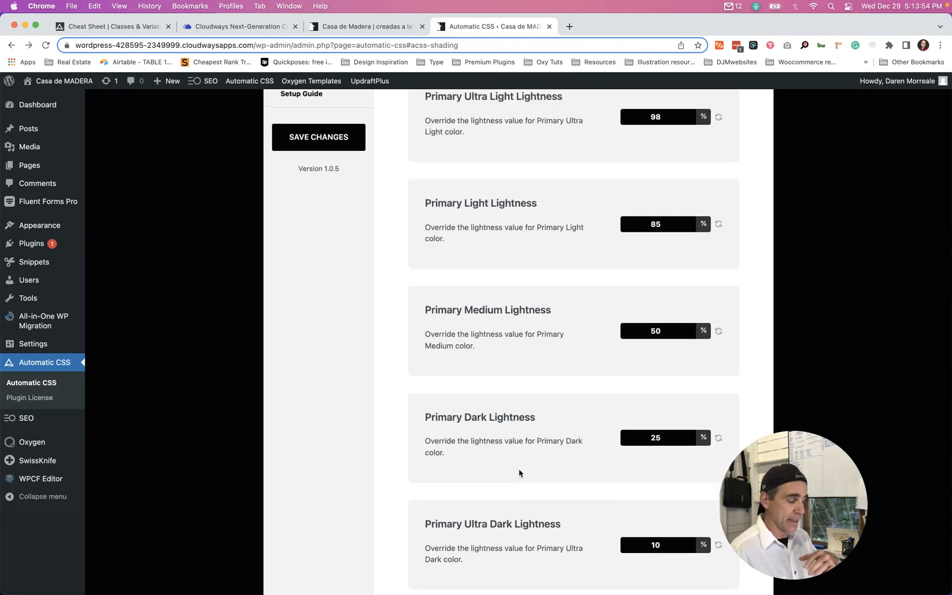
pyautogui.scroll(3, 518, 472)
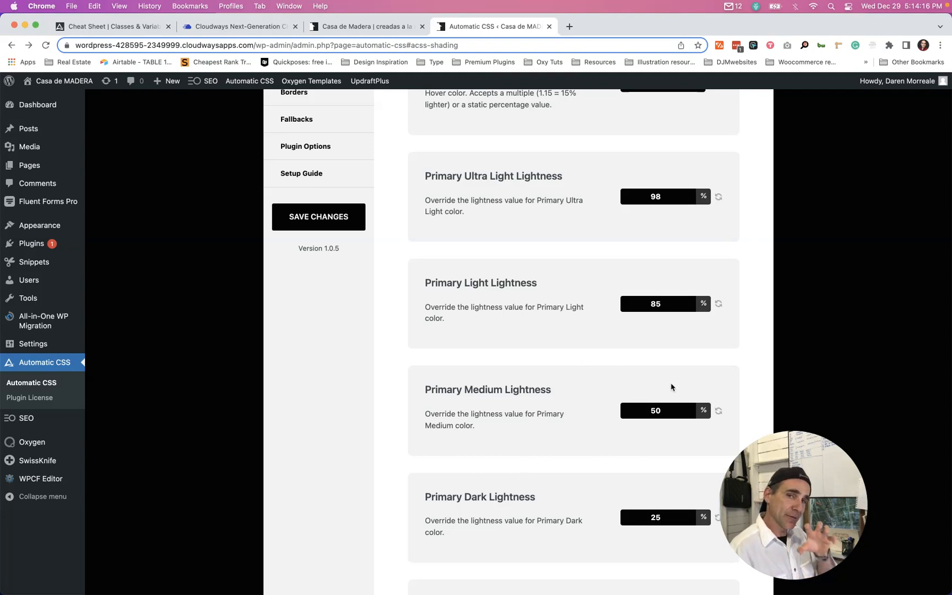
pyautogui.scroll(2, 671, 388)
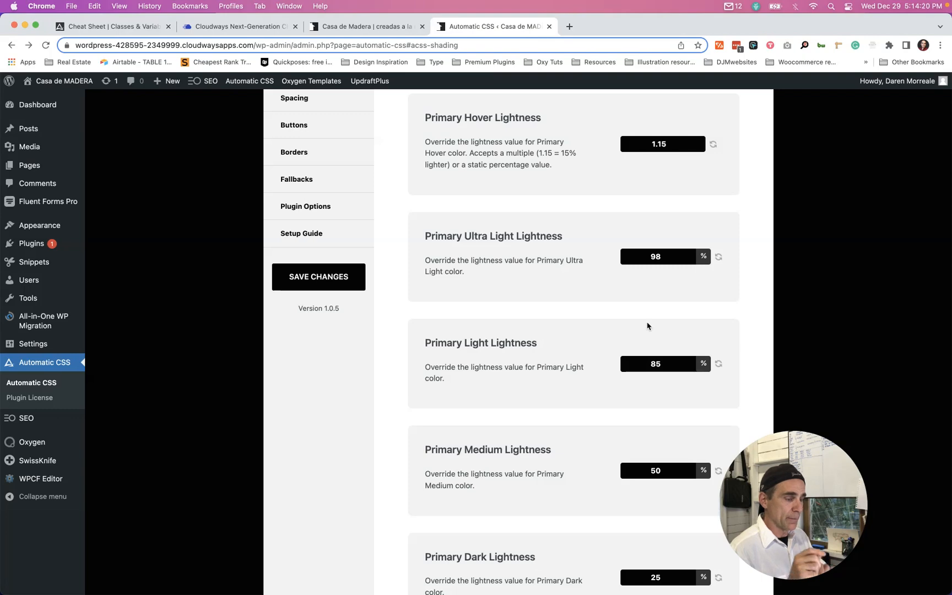
pyautogui.scroll(8, 648, 325)
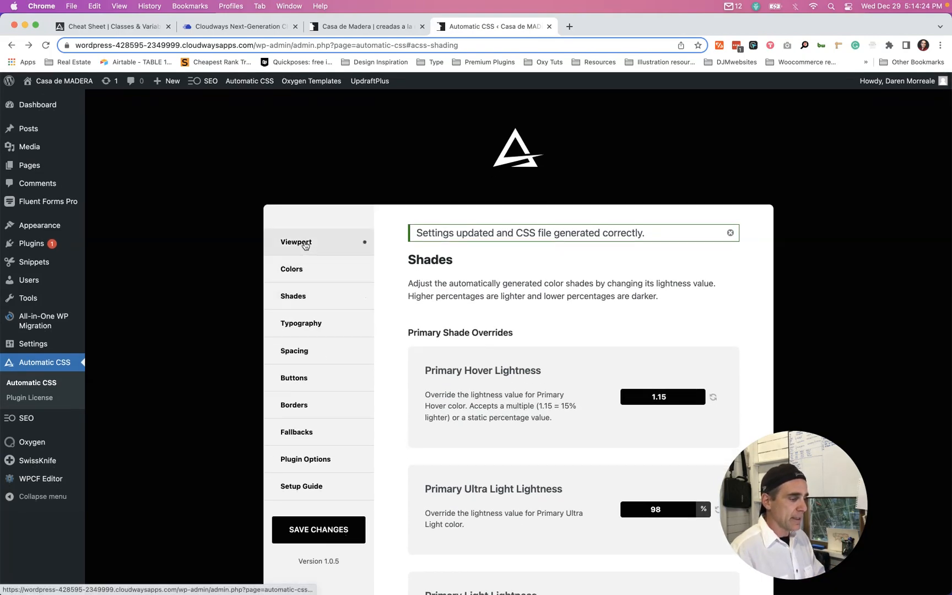
pyautogui.click(305, 243)
pyautogui.click(304, 271)
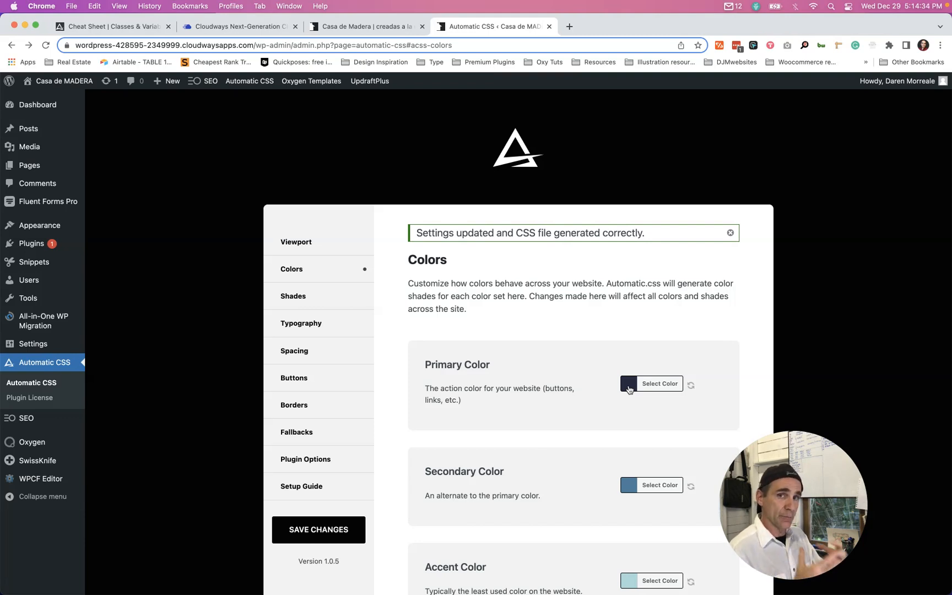
pyautogui.scroll(-2, 628, 390)
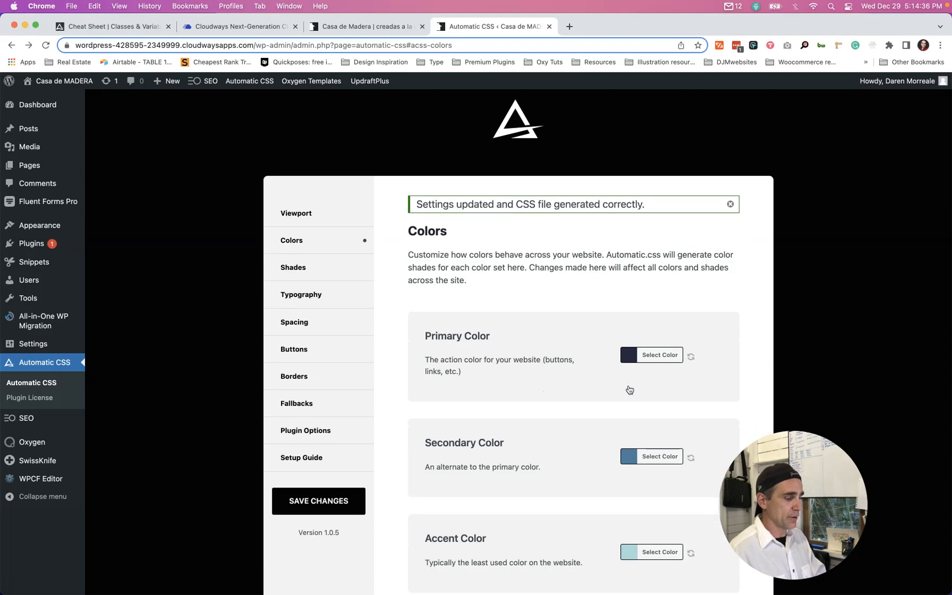
# - On the live homepage, sample the dark brown of the Casa de Madera logo with the color eyedropper and copy its hex code 754C29
pyautogui.click(366, 27)
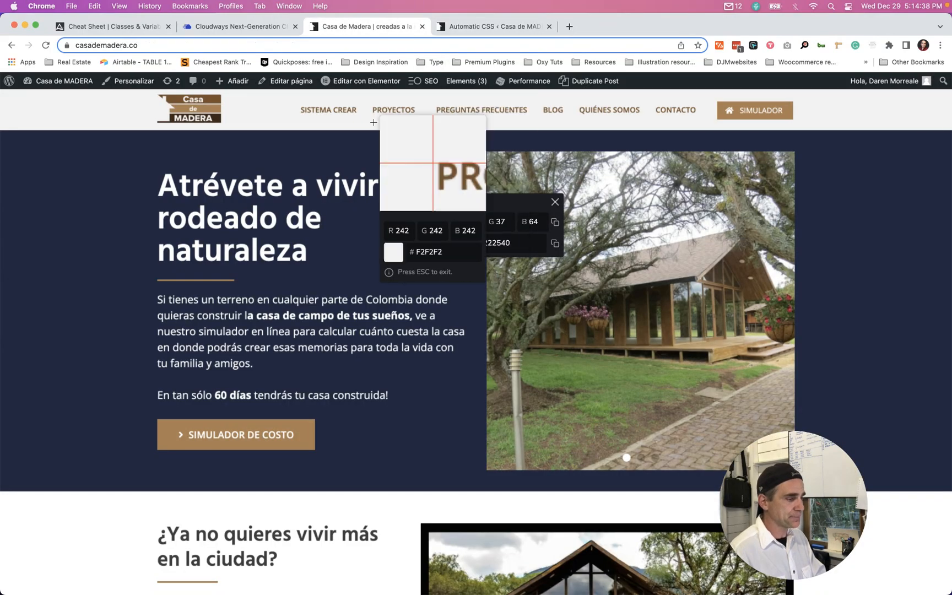
pyautogui.click(213, 99)
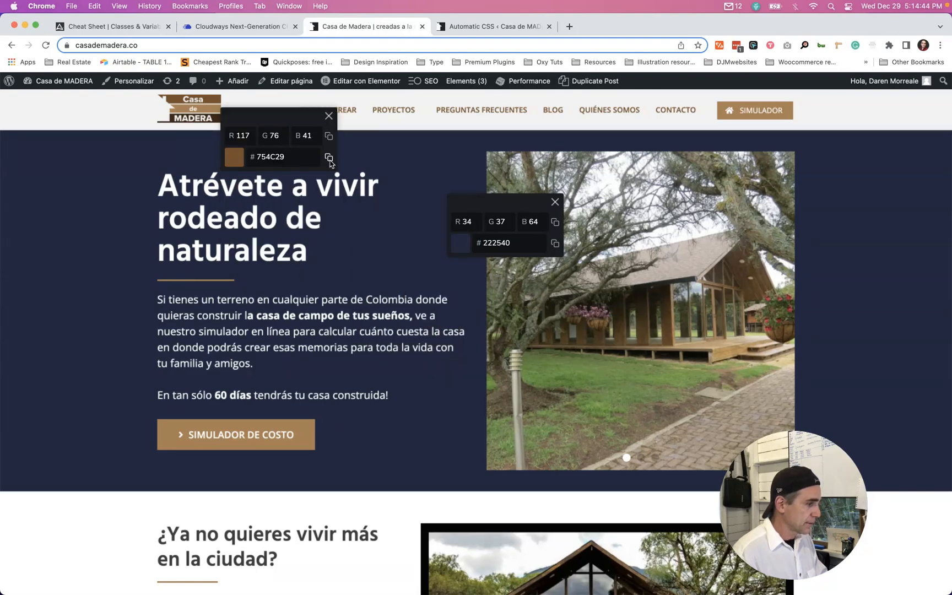
pyautogui.click(328, 158)
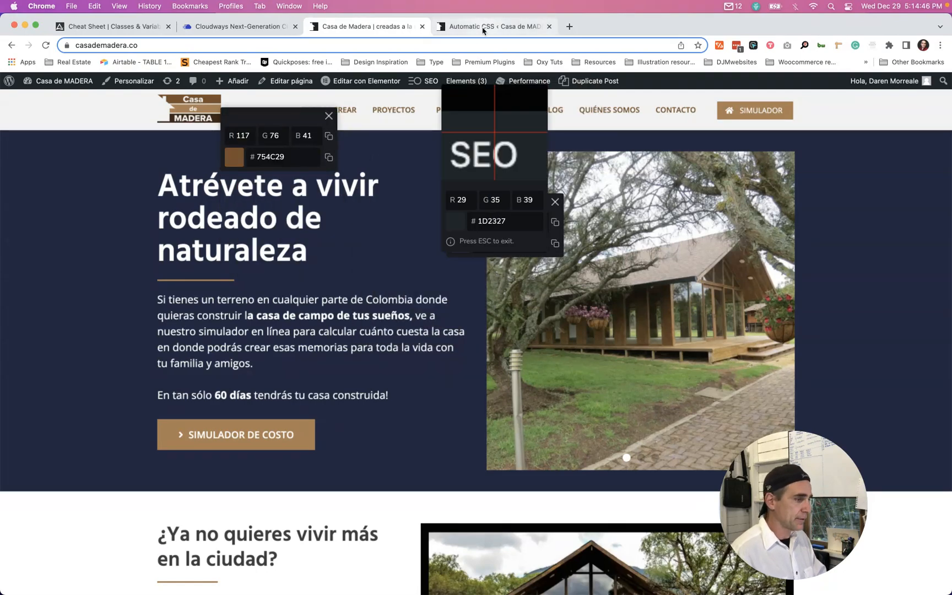
# - Back in the Automatic CSS color settings, set the Secondary Color to #754c29 and save the settings
pyautogui.click(482, 28)
pyautogui.click(628, 405)
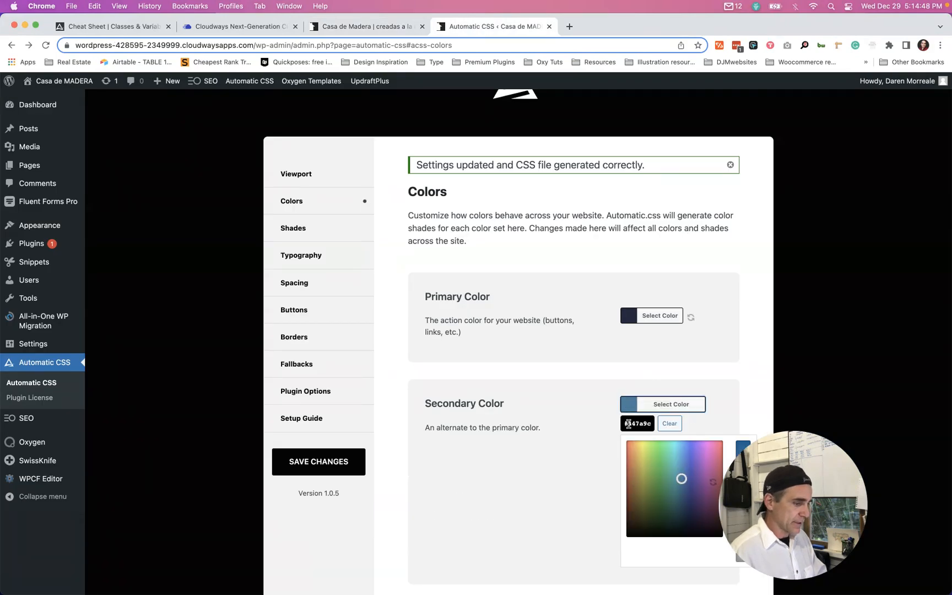
pyautogui.doubleClick(628, 423)
pyautogui.press('cmd+v')
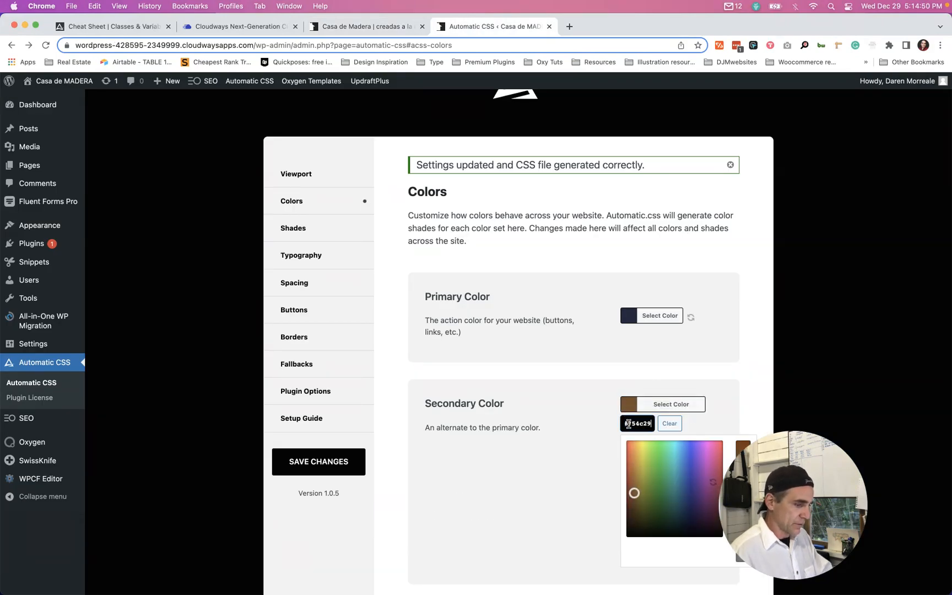
pyautogui.press('Return')
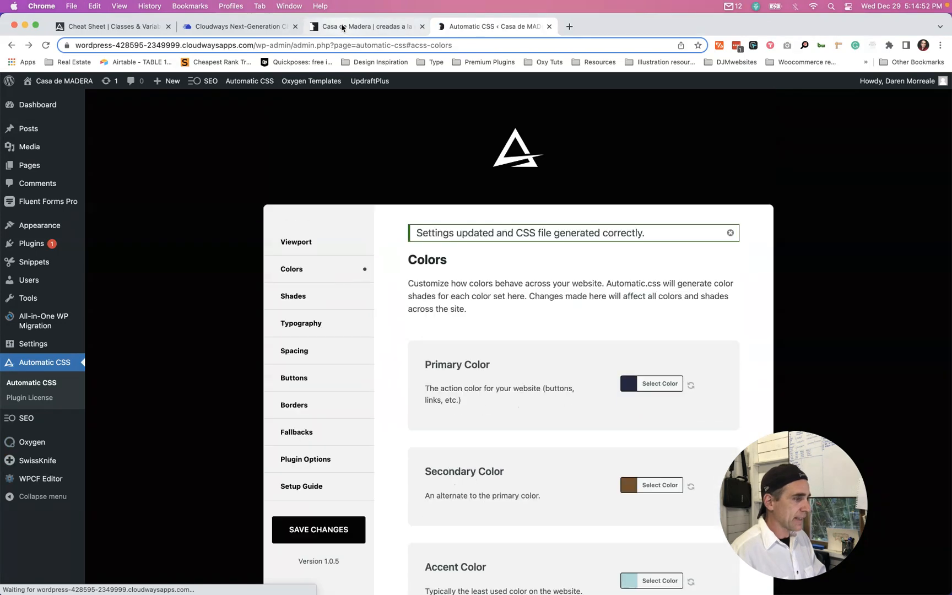
# - On the live homepage, sample the tan background of the Simulador de Costo button and copy its hex code A97D50
pyautogui.click(342, 26)
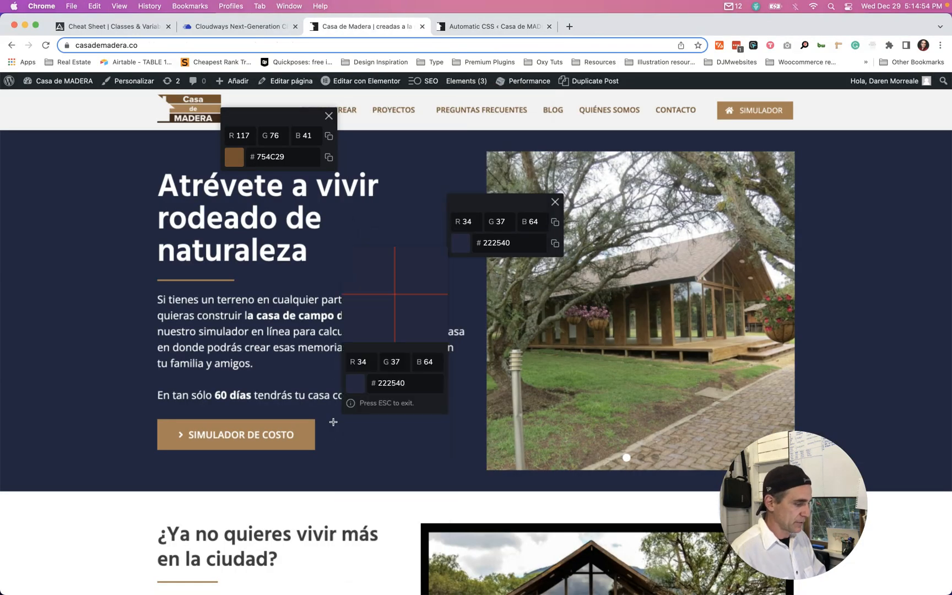
pyautogui.click(308, 434)
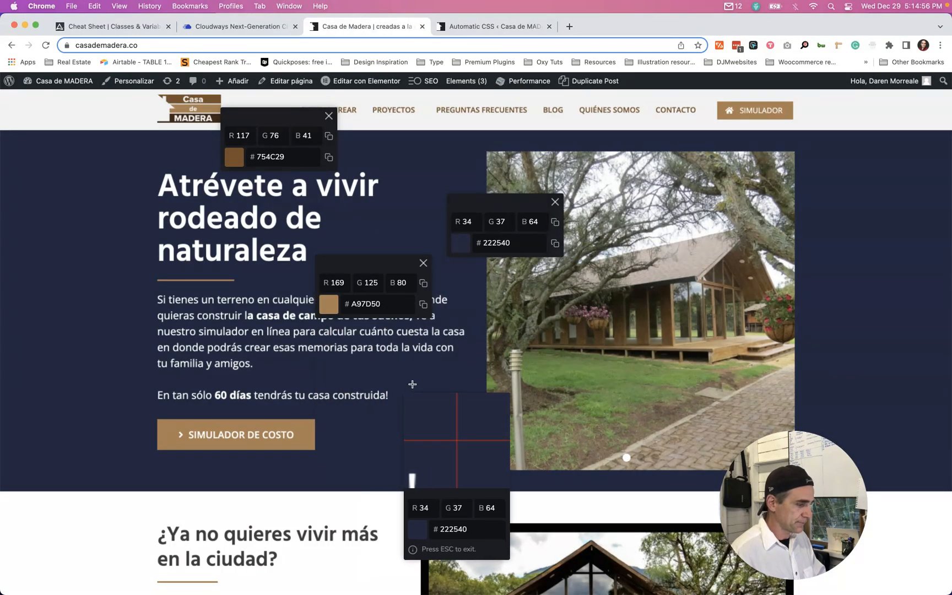
pyautogui.click(423, 304)
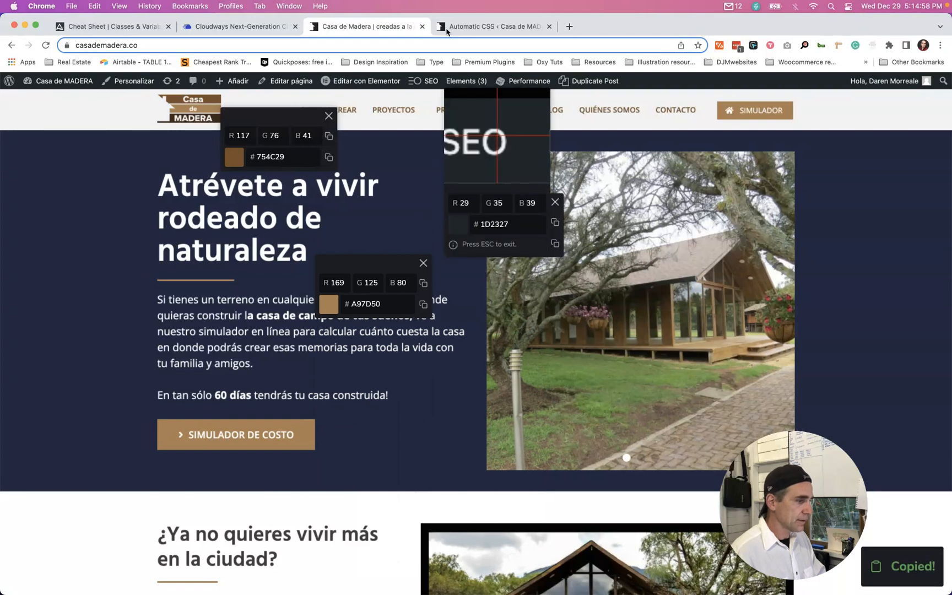
# - In the Automatic CSS color settings, set the Accent Color to #A97D50 and save the changes
pyautogui.click(459, 26)
pyautogui.scroll(-4, 609, 303)
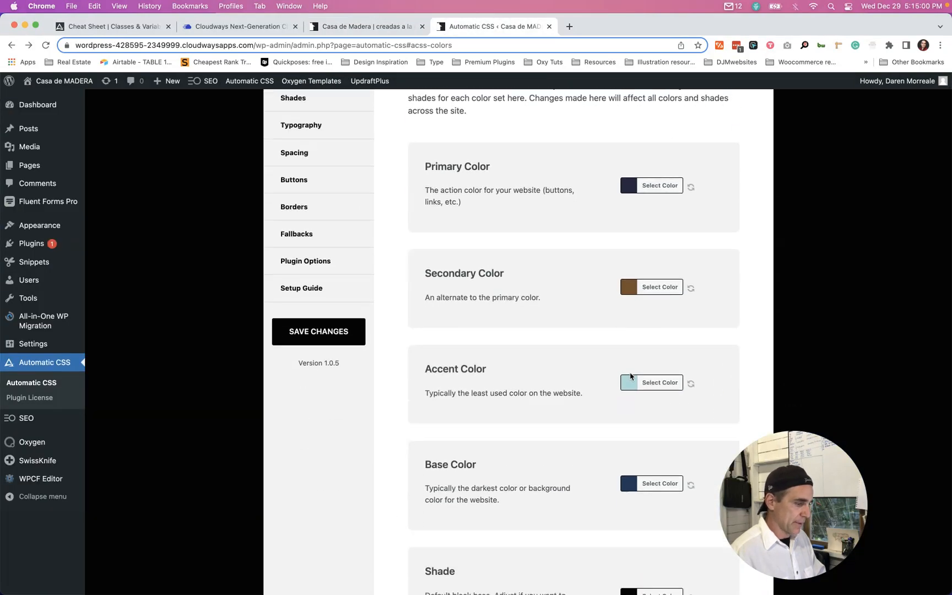
pyautogui.click(630, 375)
pyautogui.doubleClick(631, 386)
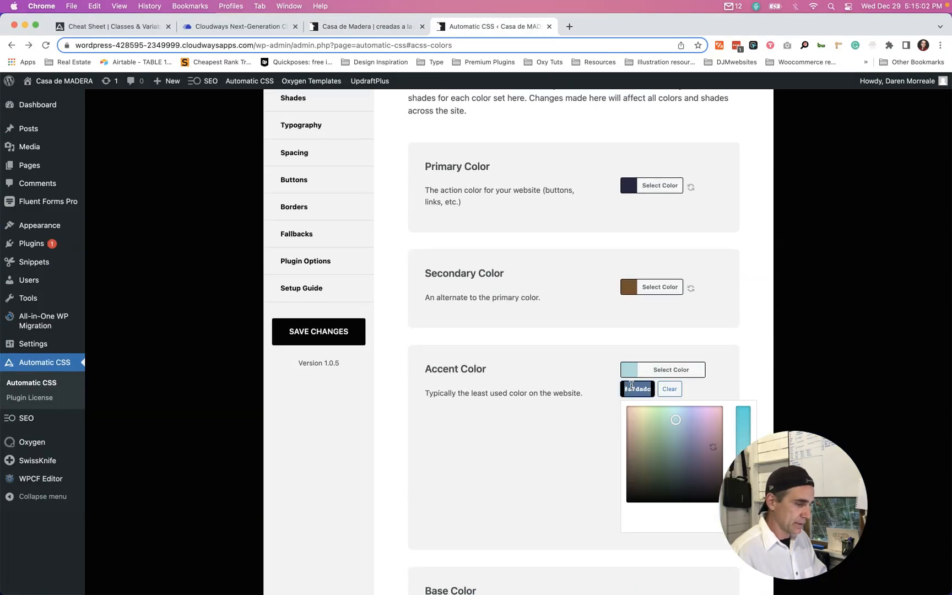
pyautogui.press('super+v')
pyautogui.press('Return')
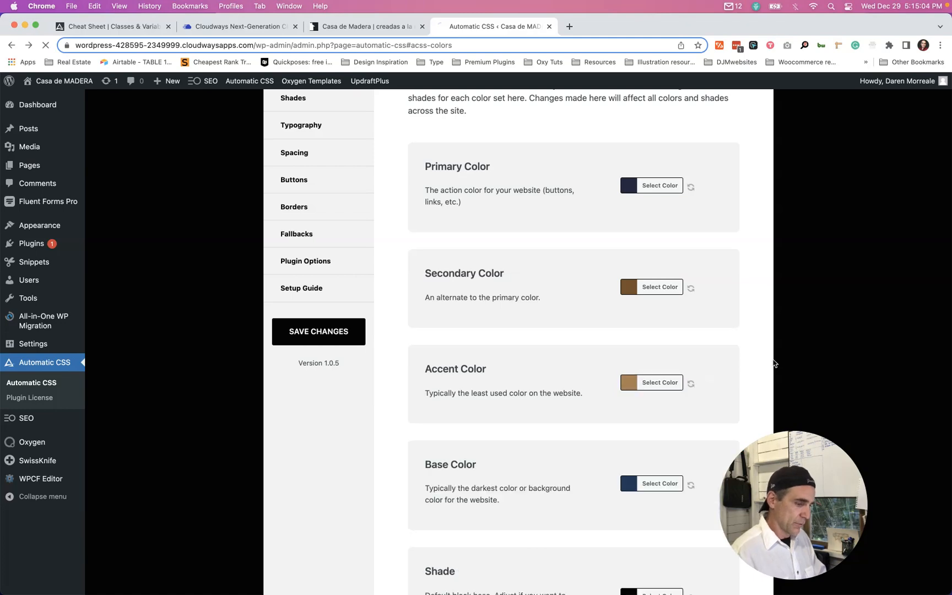
pyautogui.click(300, 335)
pyautogui.scroll(-3, 453, 350)
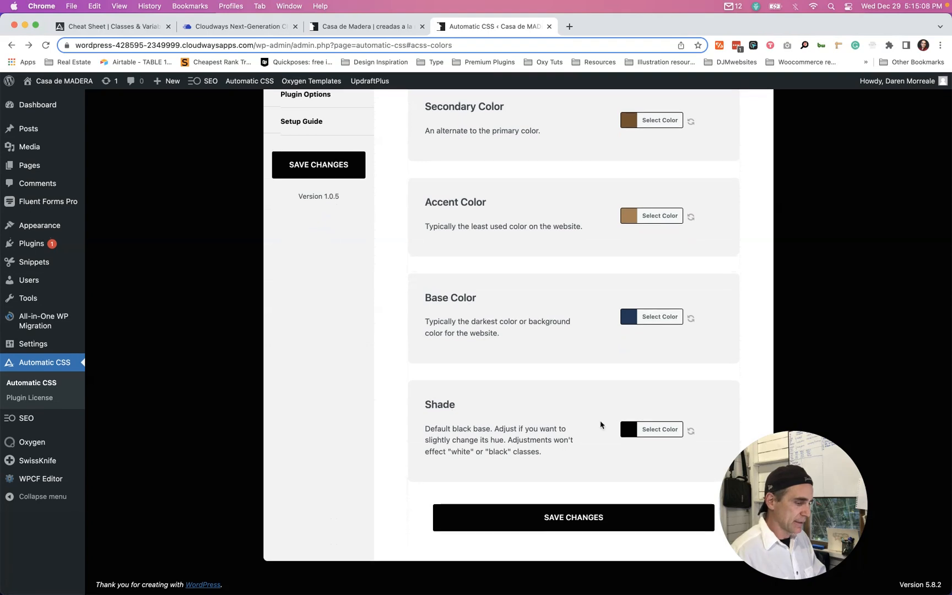
pyautogui.scroll(5, 627, 427)
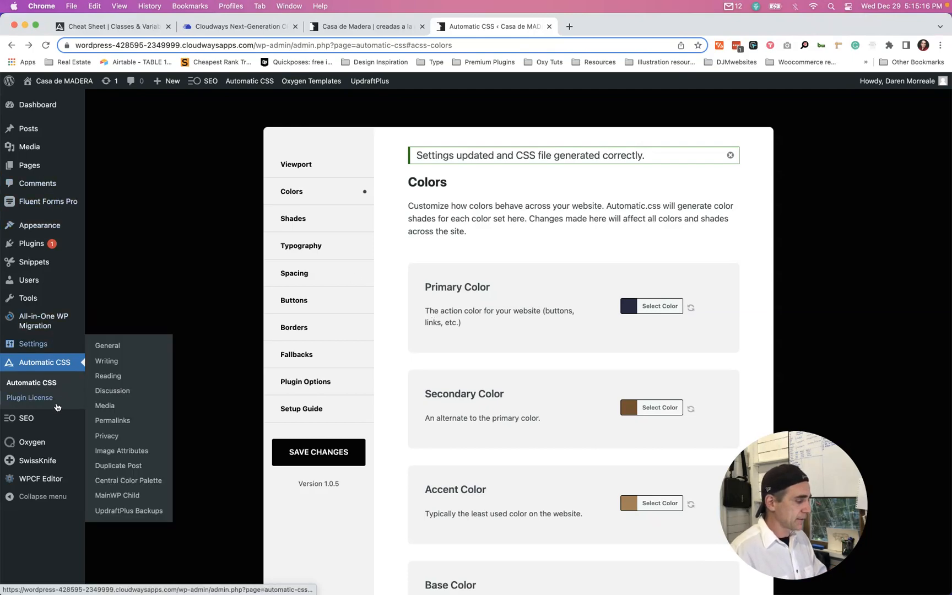
# - Exit the color eyedropper and look through the live homepage down to its footer, ending in the live site's WordPress dashboard
pyautogui.click(349, 25)
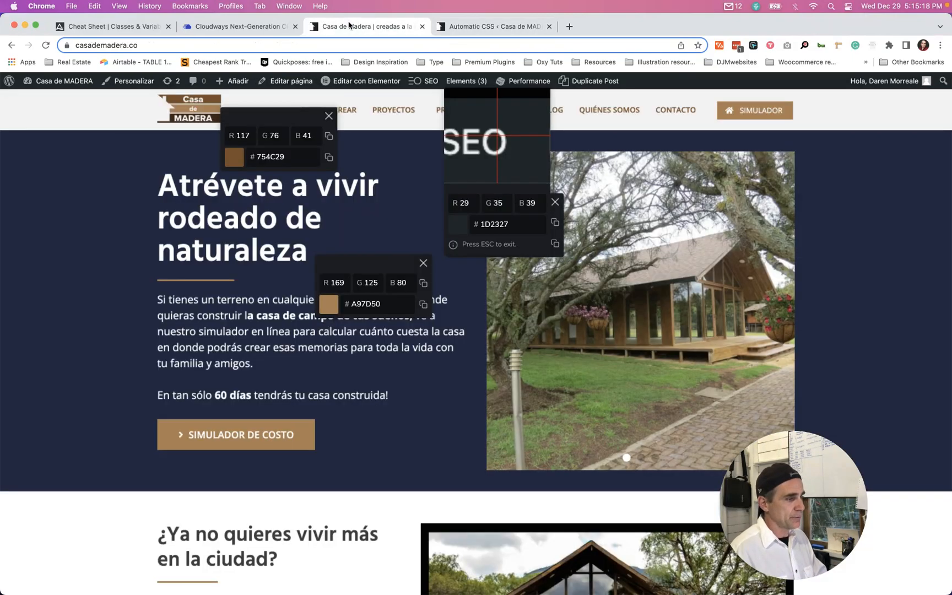
pyautogui.press('Escape')
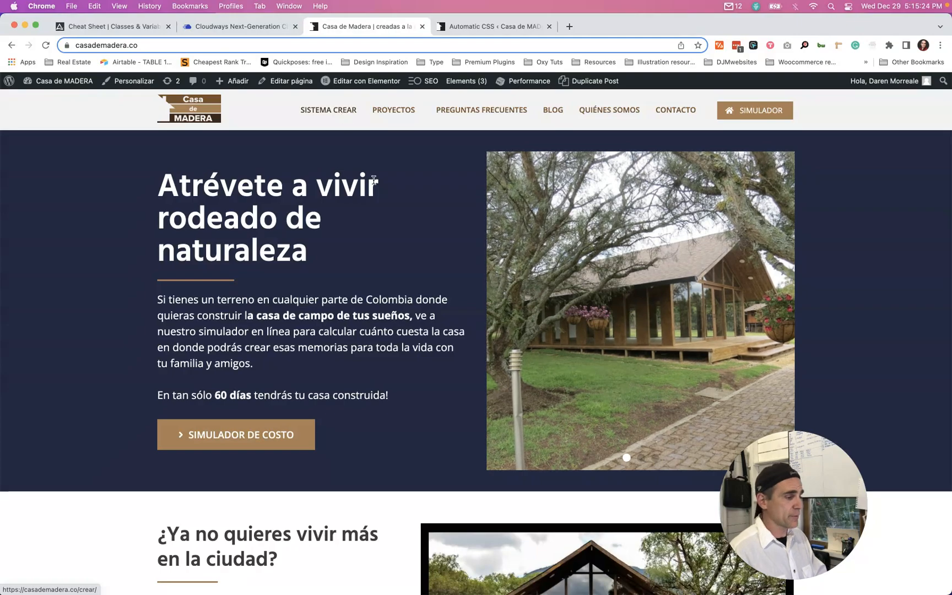
pyautogui.scroll(-6, 373, 183)
pyautogui.scroll(-14, 374, 183)
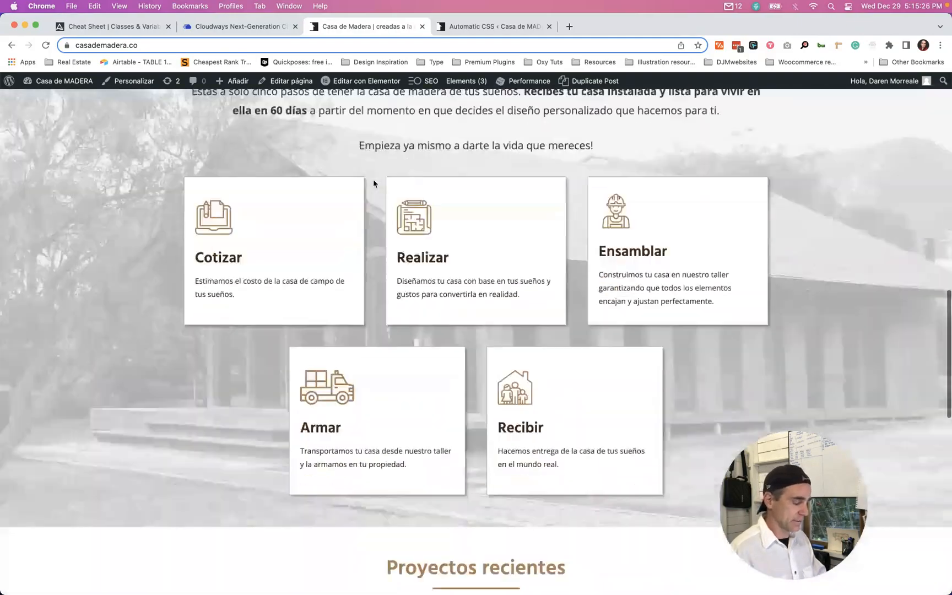
pyautogui.scroll(-7, 373, 184)
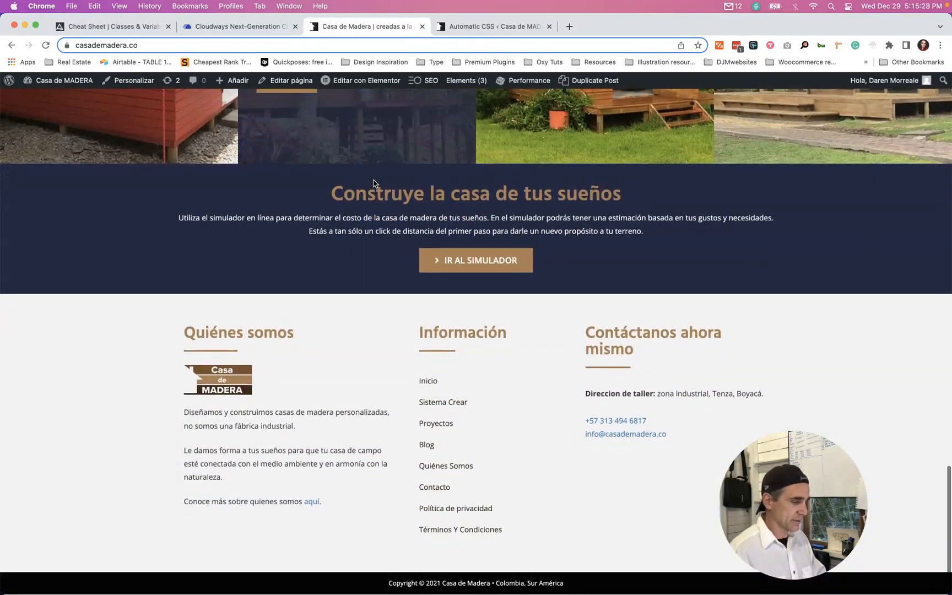
pyautogui.scroll(20, 373, 180)
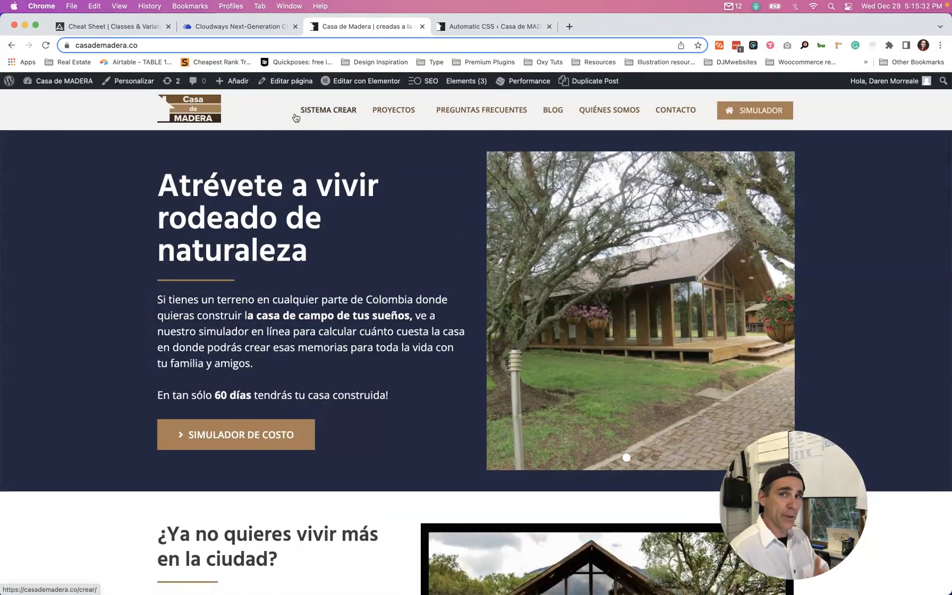
pyautogui.moveTo(61, 81)
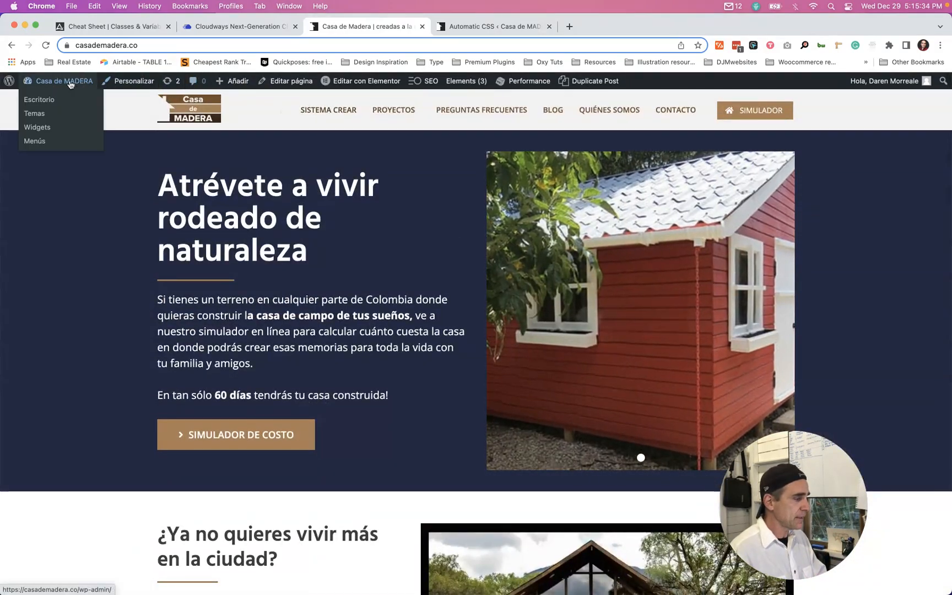
pyautogui.click(49, 102)
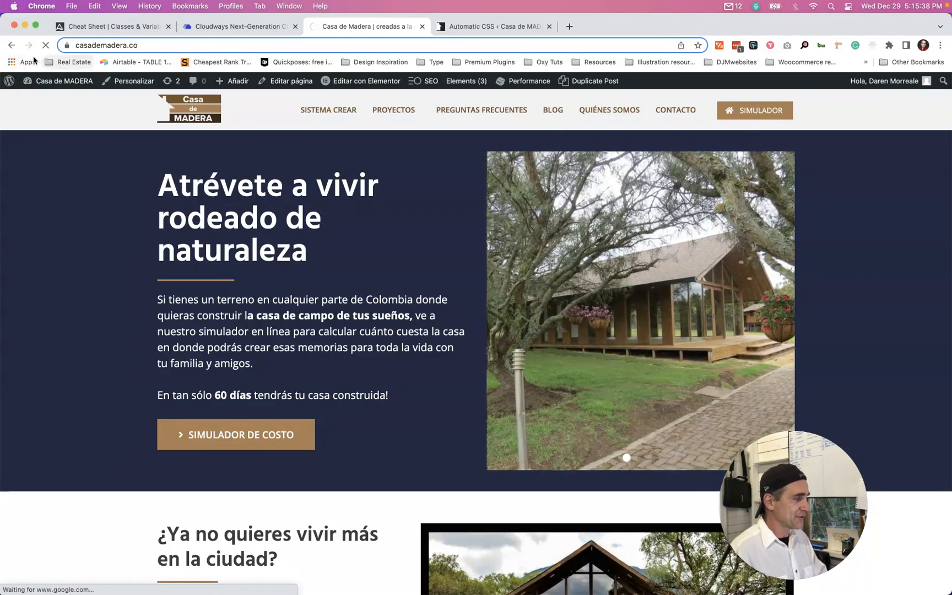
# - On the staging site, add a new Oxygen template titled "Main Header and Footer"
pyautogui.click(472, 27)
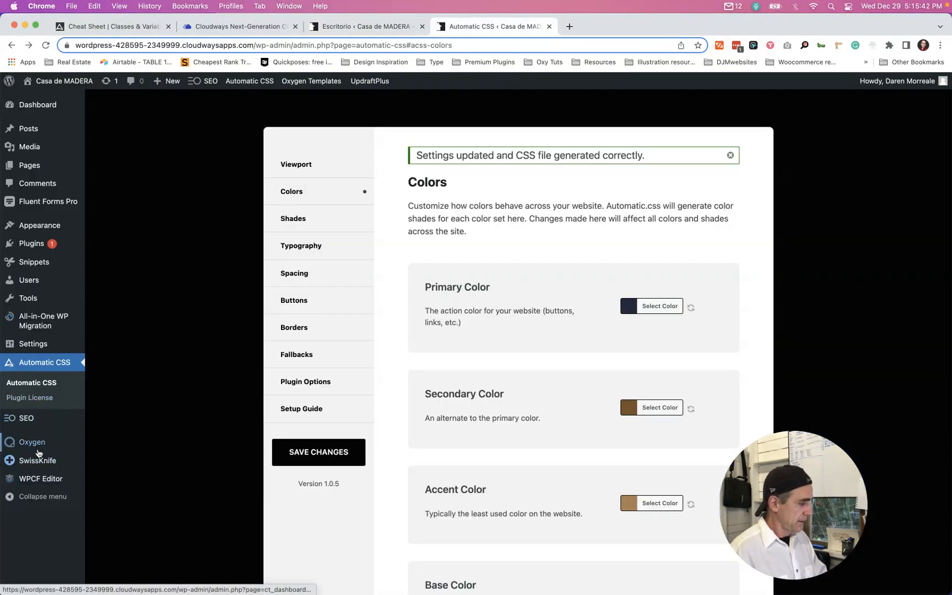
pyautogui.moveTo(38, 444)
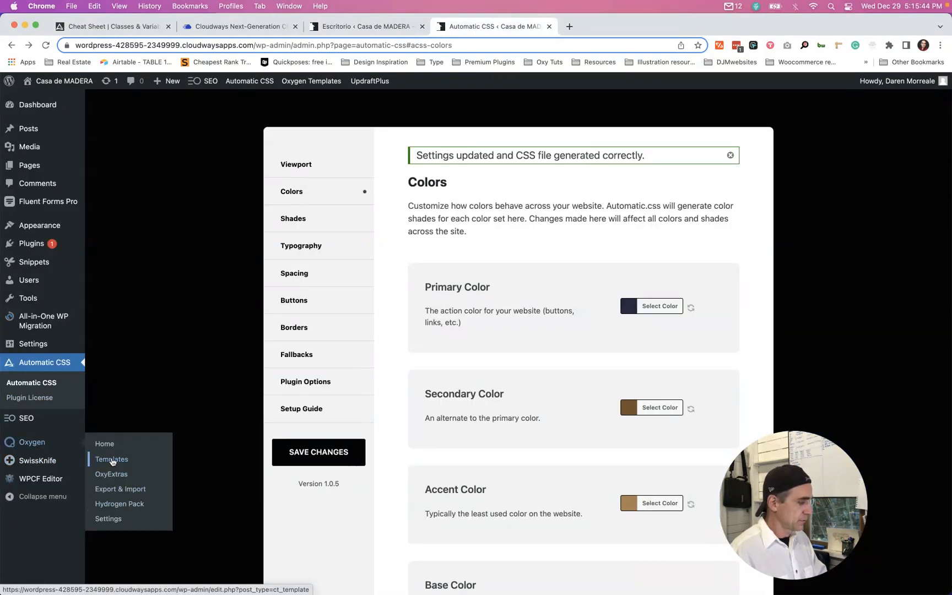
pyautogui.click(112, 461)
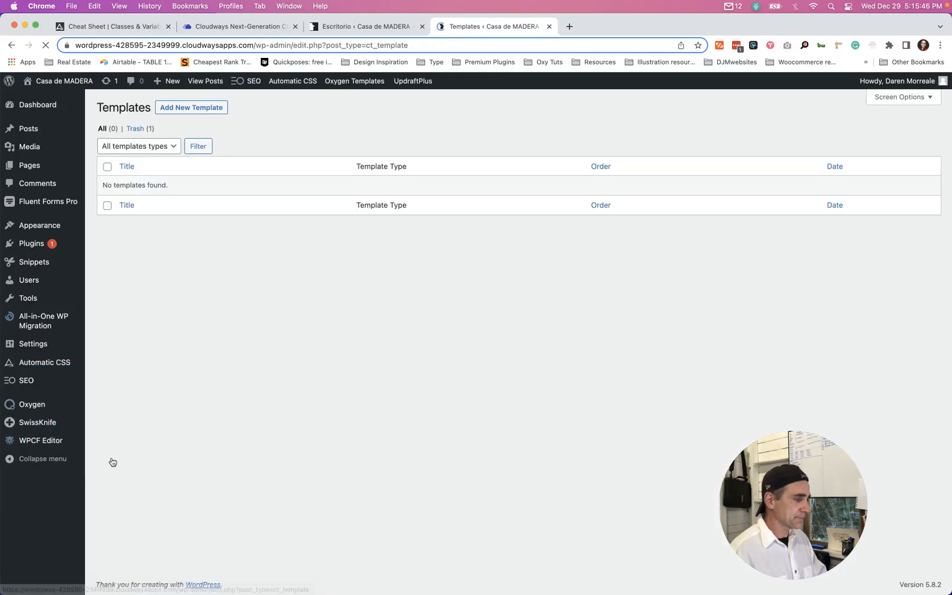
pyautogui.click(177, 108)
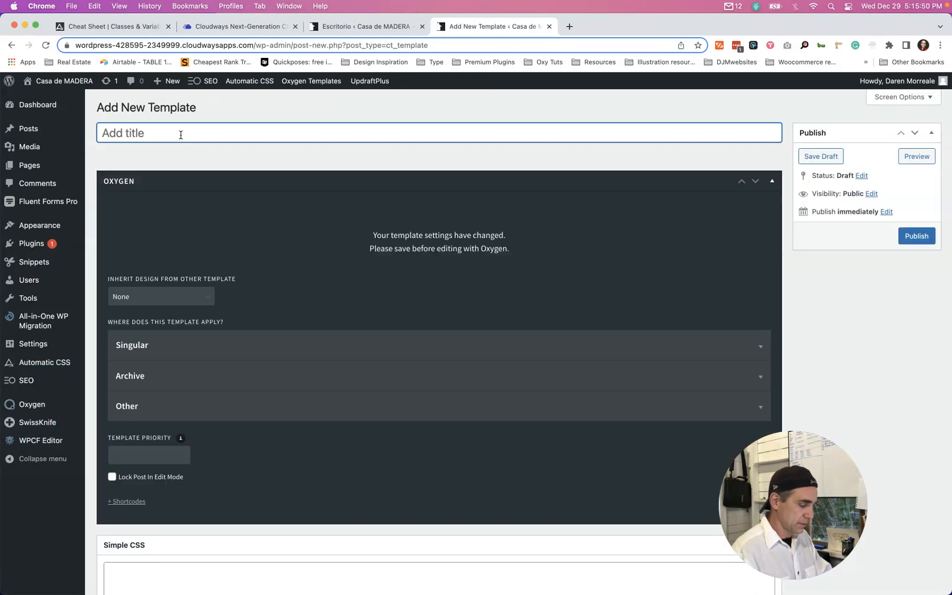
pyautogui.write('Main Head')
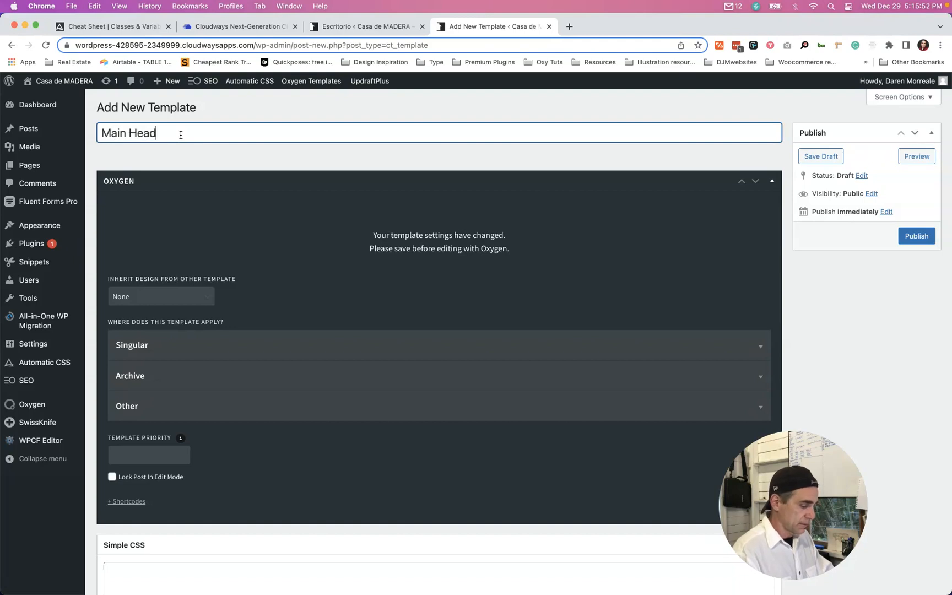
pyautogui.write('er and Fo')
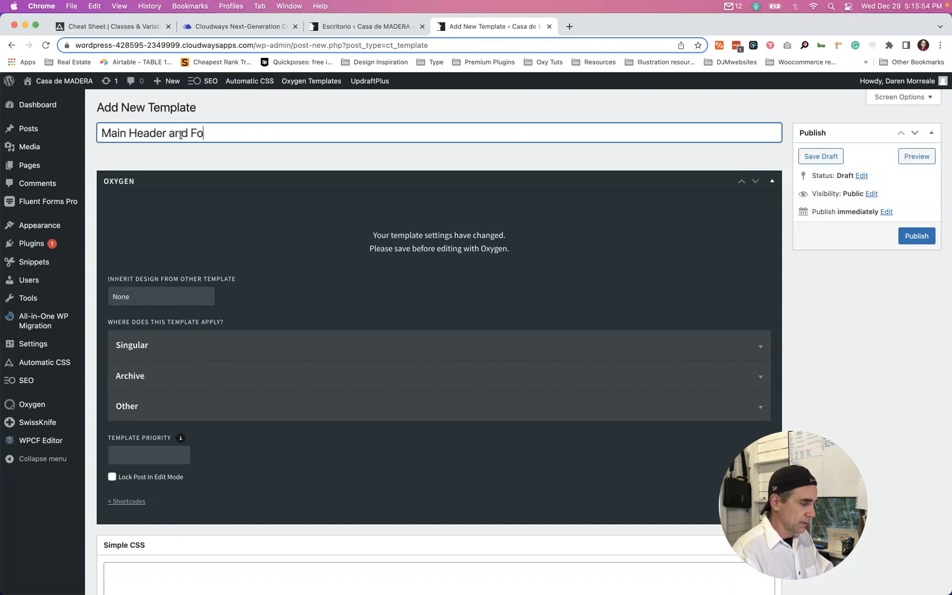
pyautogui.write('oter')
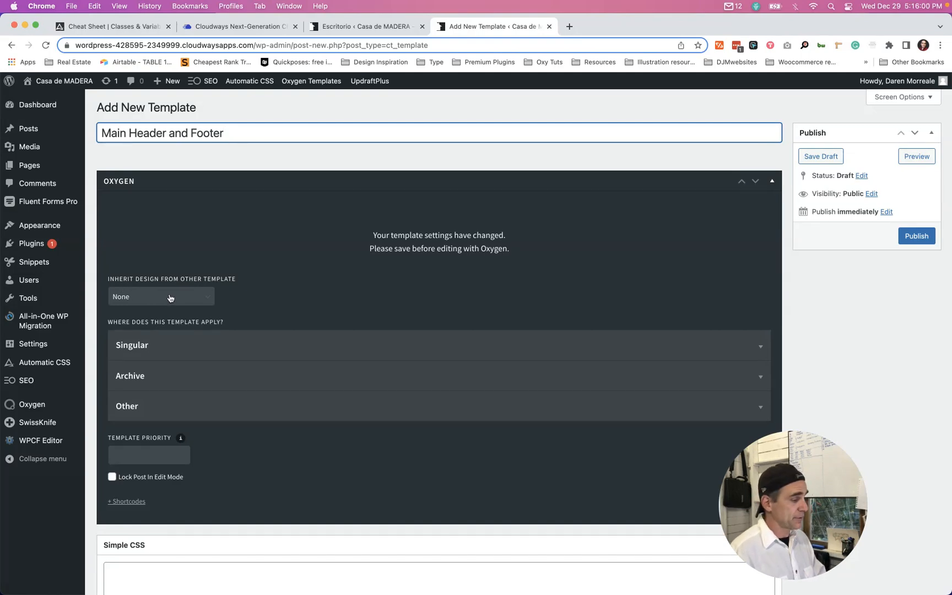
# - Under the template's Other conditions, make it apply to Catch All
pyautogui.click(201, 405)
pyautogui.scroll(-2, 231, 435)
pyautogui.click(129, 464)
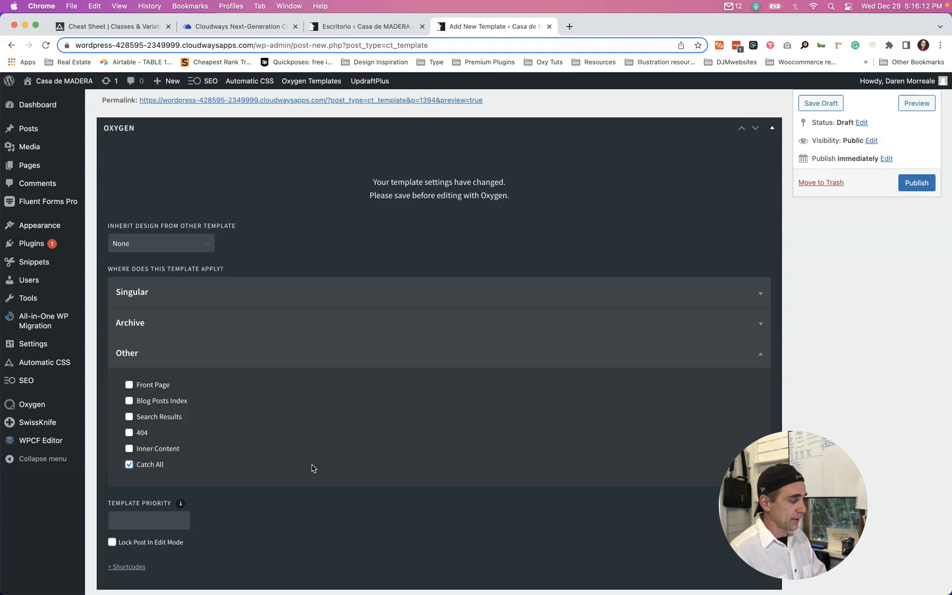
pyautogui.scroll(-3, 312, 468)
pyautogui.scroll(4, 311, 466)
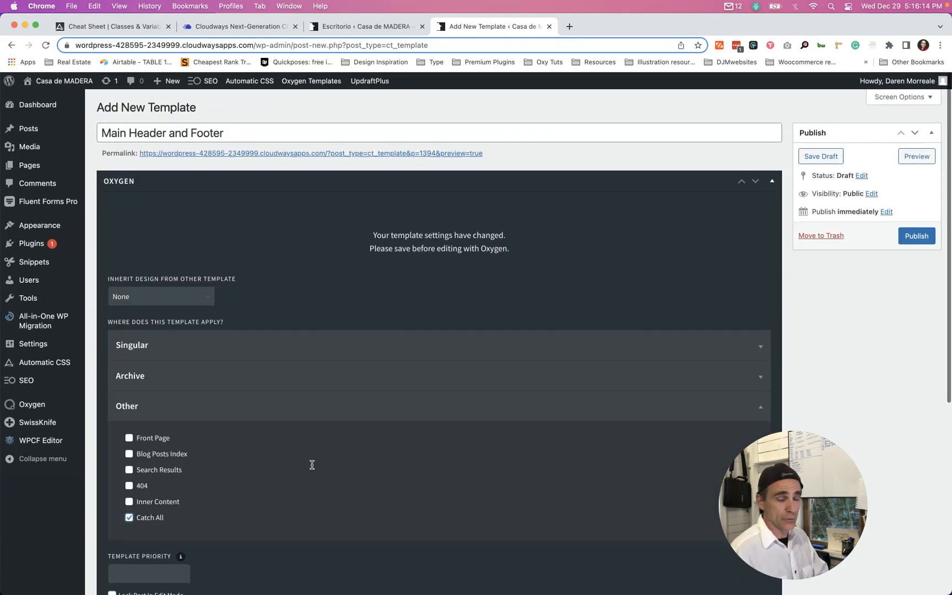
# - Publish the Main Header and Footer template and open it in the Oxygen editor with the Structure tree shown
pyautogui.click(915, 236)
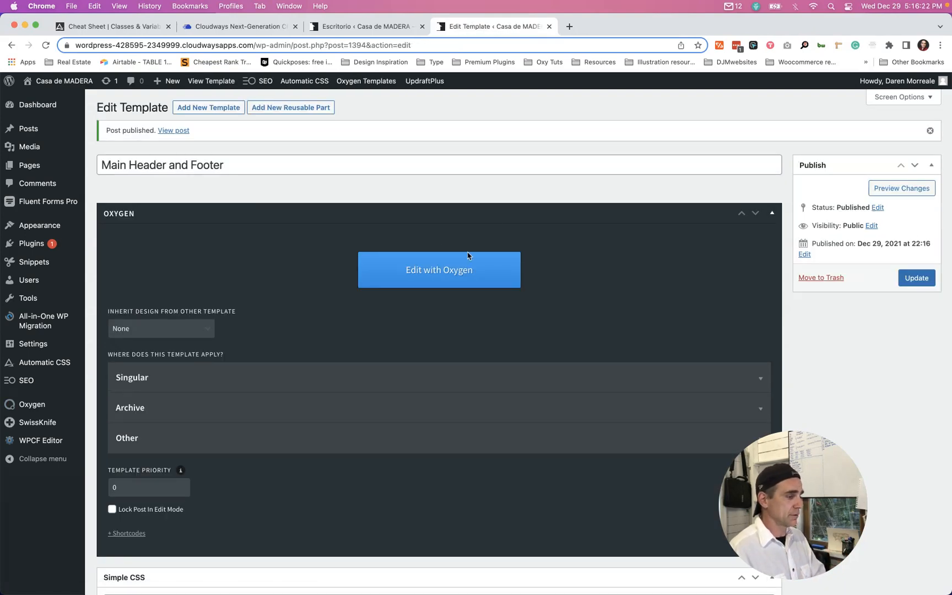
pyautogui.click(446, 271)
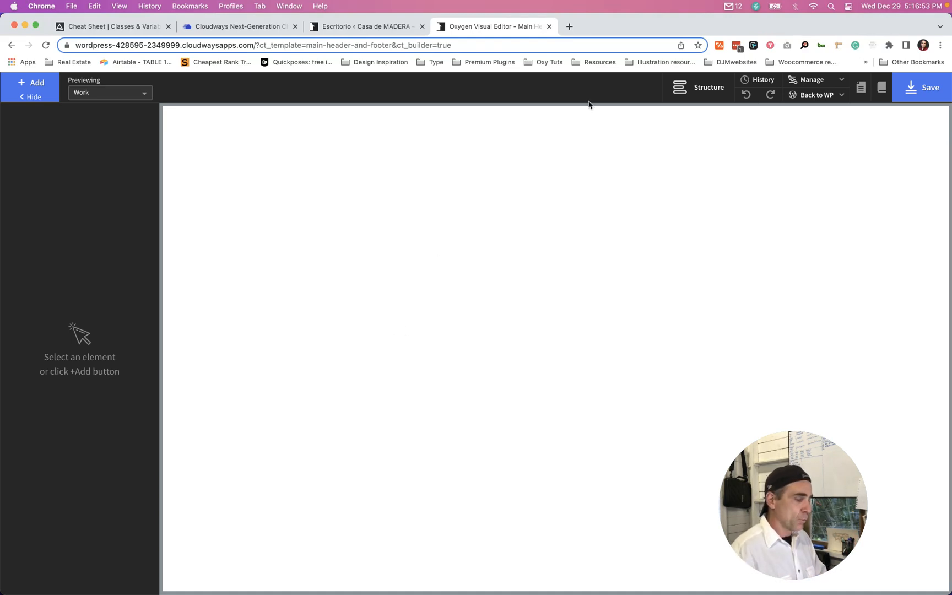
pyautogui.click(685, 93)
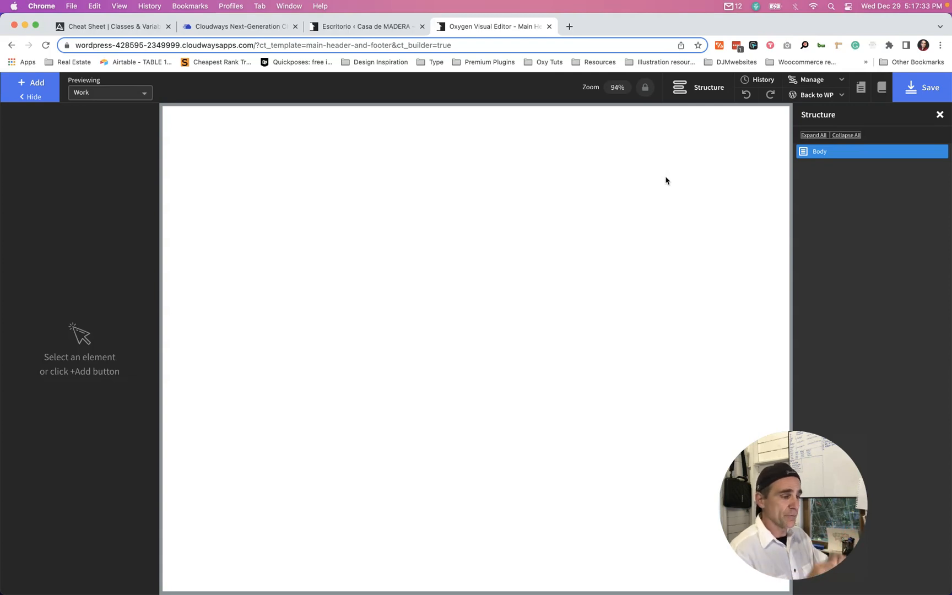
# - Load the live homepage casademadera.co in place of its WordPress admin page and look through its layout
pyautogui.click(355, 28)
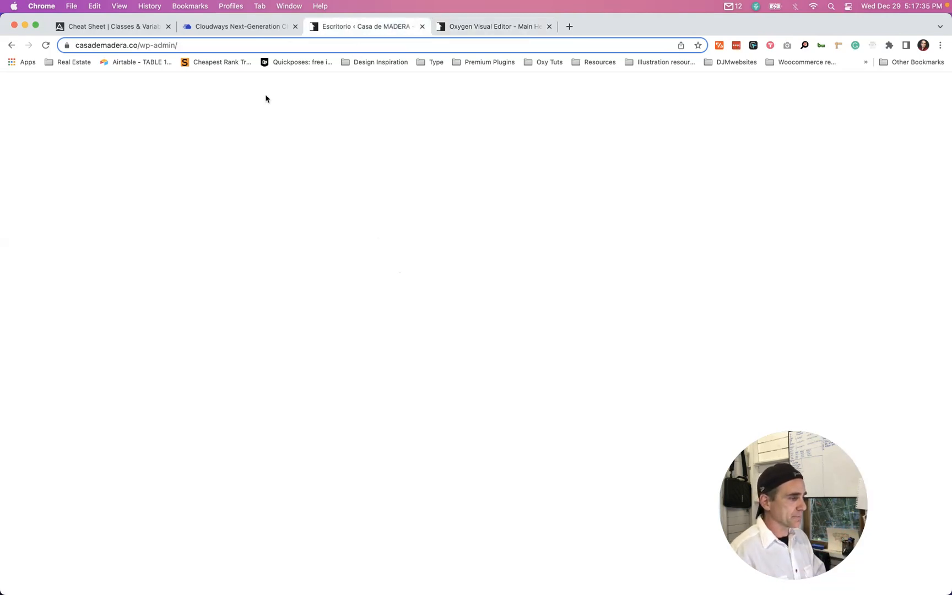
pyautogui.click(194, 44)
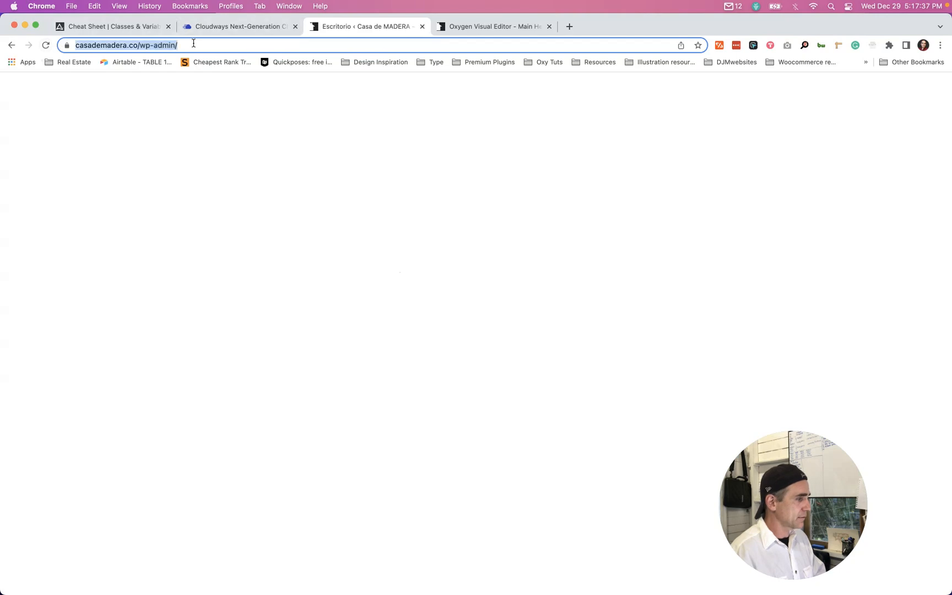
pyautogui.click(194, 44)
pyautogui.press('super+a')
pyautogui.press('Right')
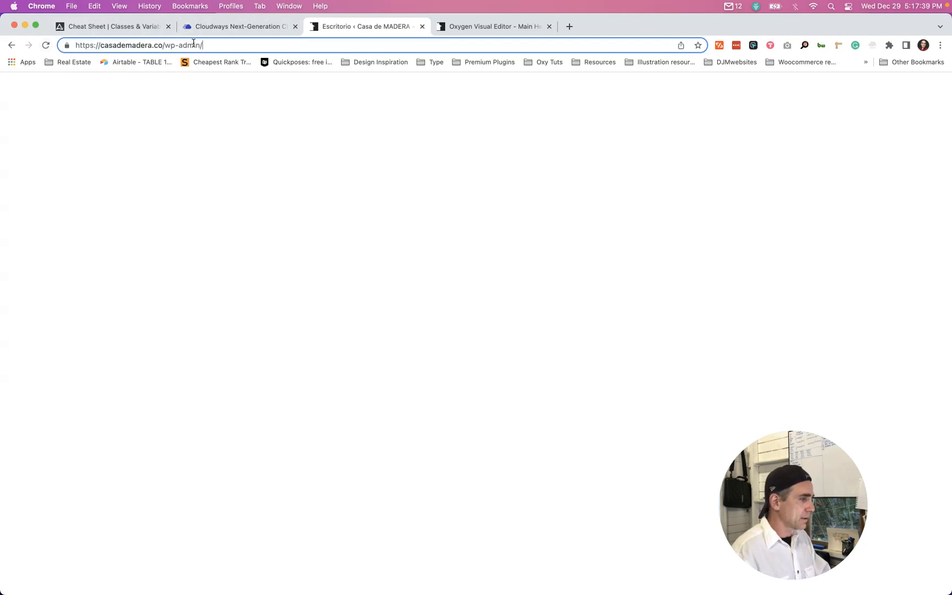
pyautogui.hotkey('alt', 'shift', 'Left')
pyautogui.hotkey('alt', 'shift', 'Left')
pyautogui.press('BackSpace')
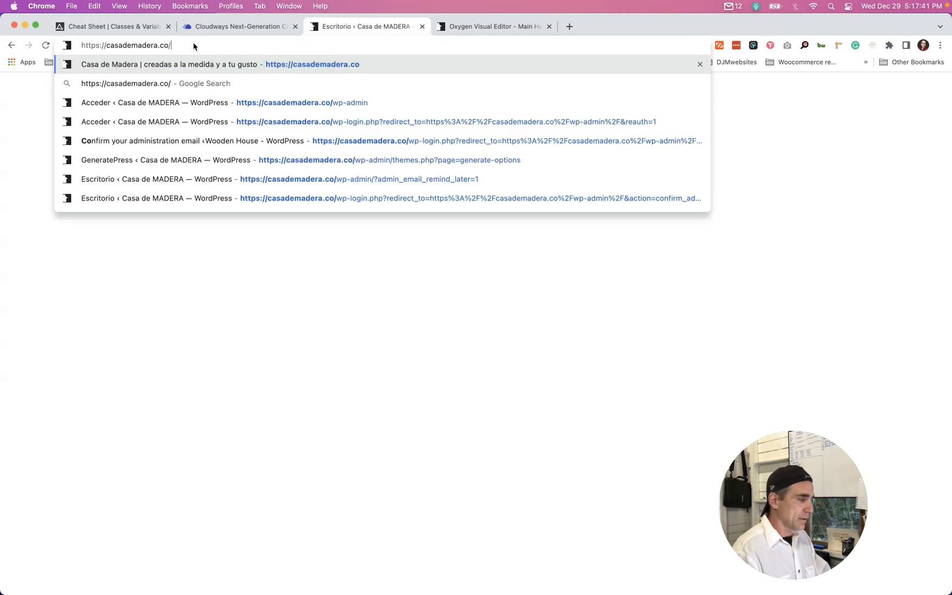
pyautogui.press('Return')
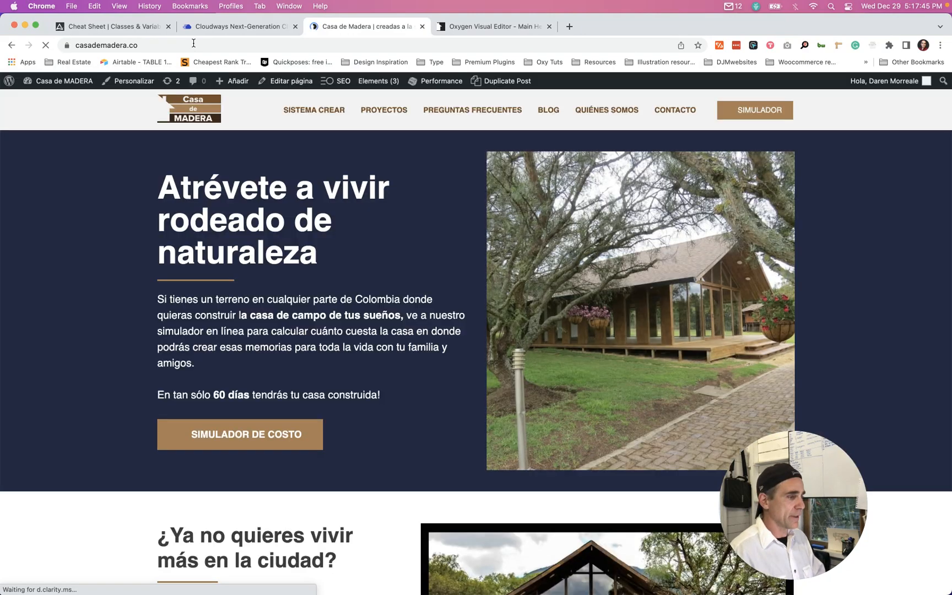
pyautogui.scroll(-3, 301, 232)
pyautogui.scroll(-20, 302, 231)
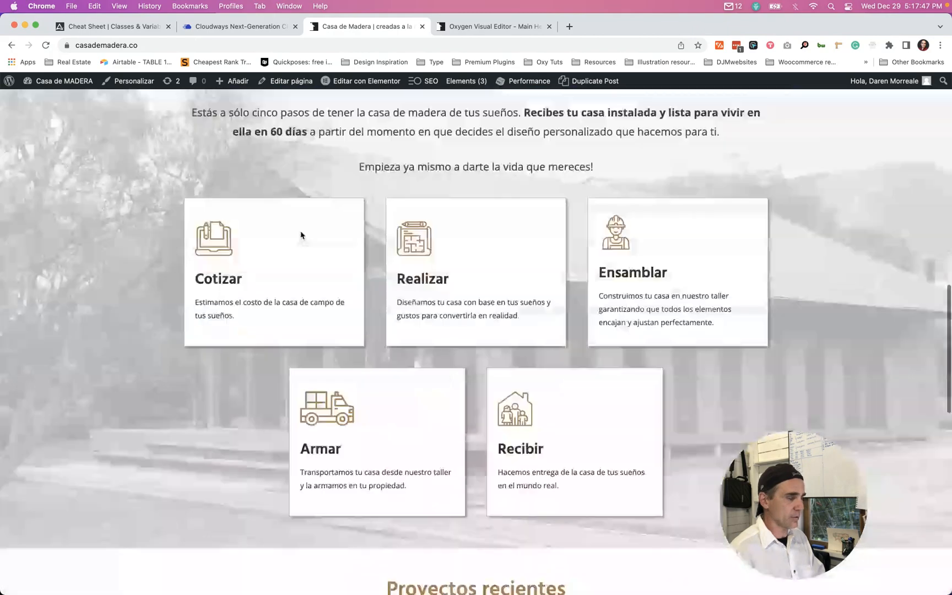
pyautogui.scroll(20, 301, 234)
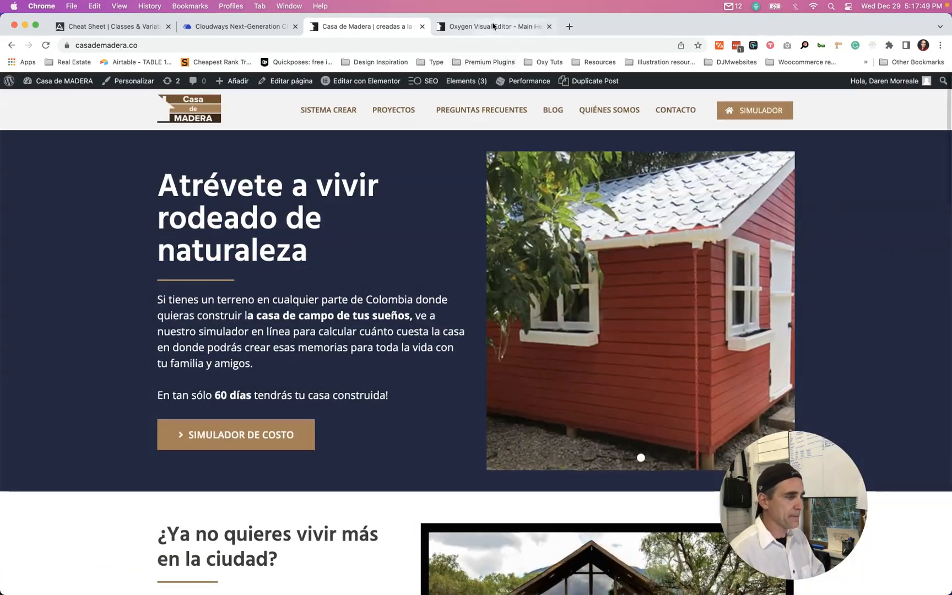
# - Back in the Oxygen editor, add a section to the empty template and set its tag to header
pyautogui.click(481, 26)
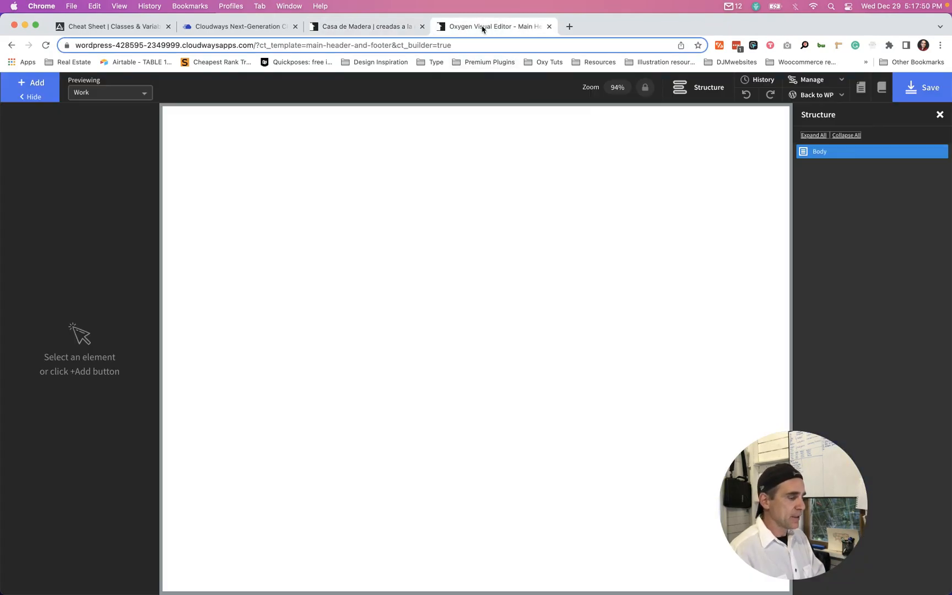
pyautogui.click(257, 136)
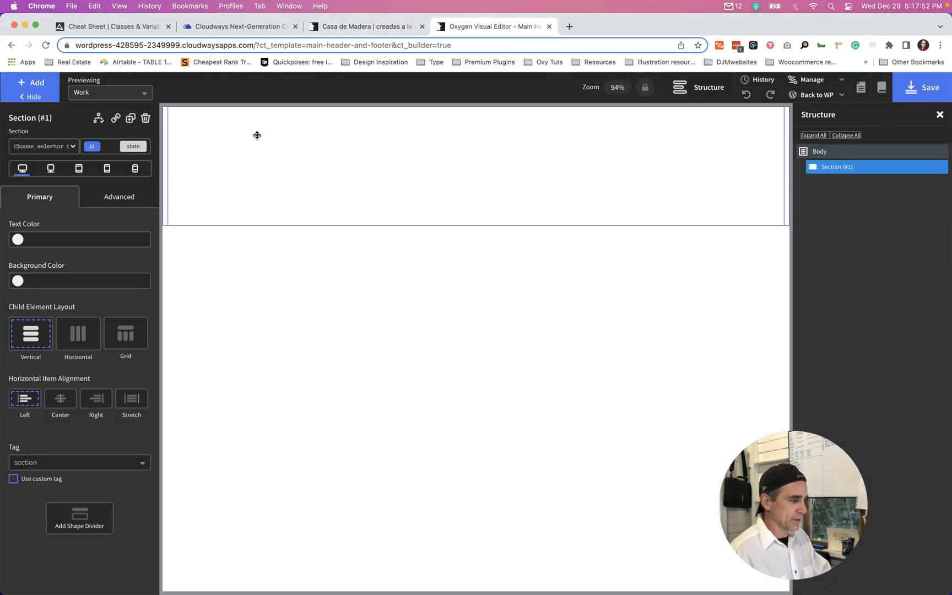
pyautogui.click(46, 460)
pyautogui.click(59, 525)
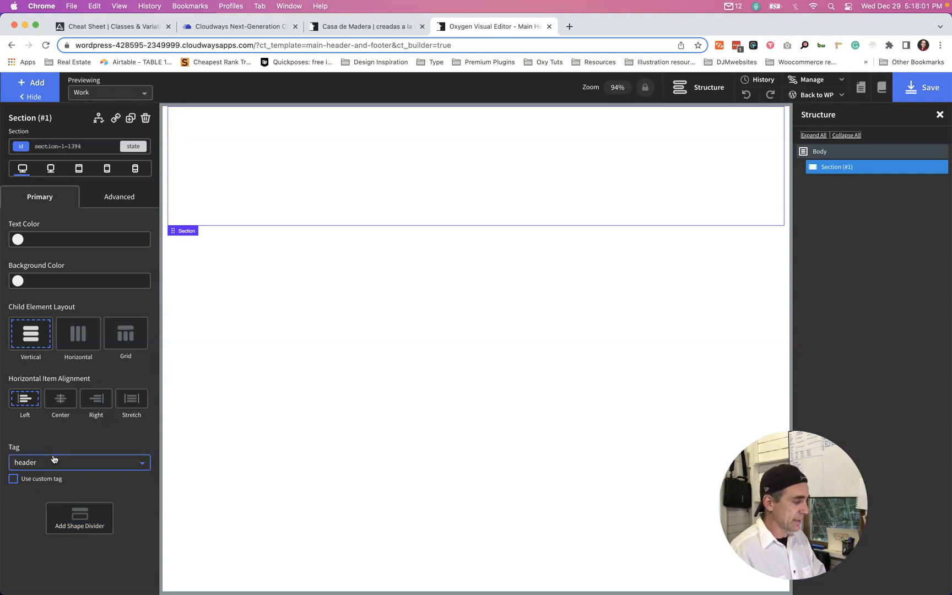
# - Rename the new header section as HEADER in the structure tree
pyautogui.doubleClick(838, 167)
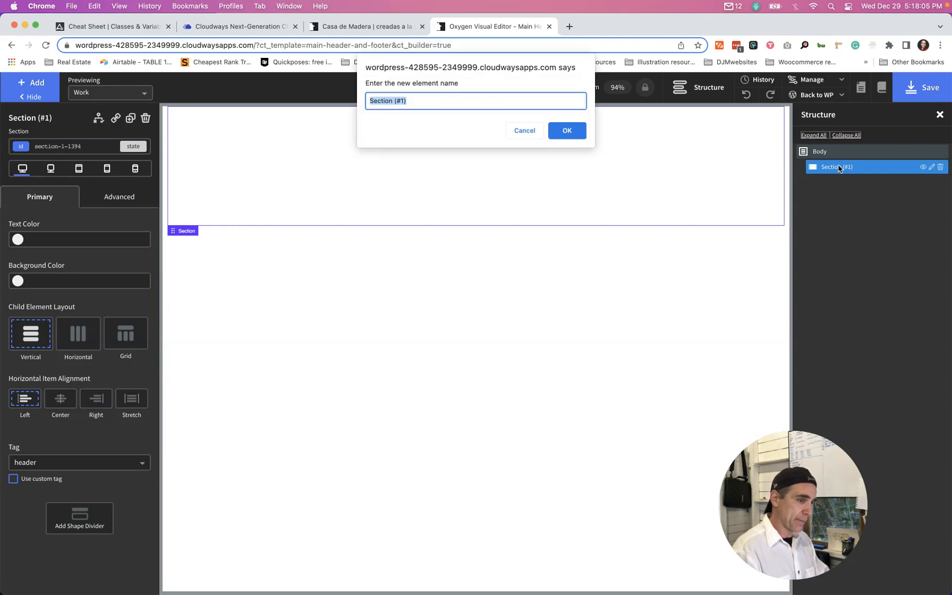
pyautogui.write('HEADER')
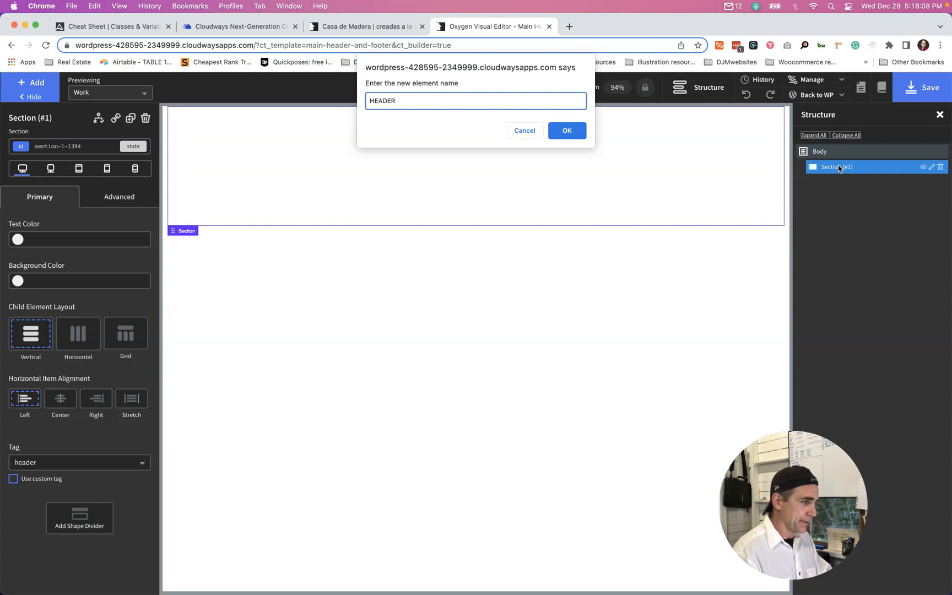
pyautogui.press('Return')
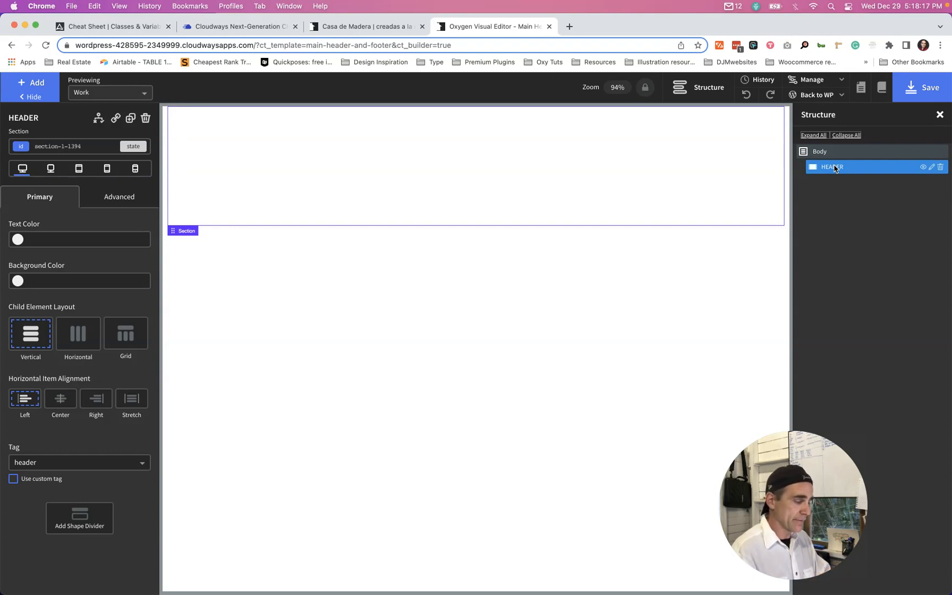
# - Add an Inner Content element below the HEADER section and check how it renders on the previewed page
pyautogui.click(38, 83)
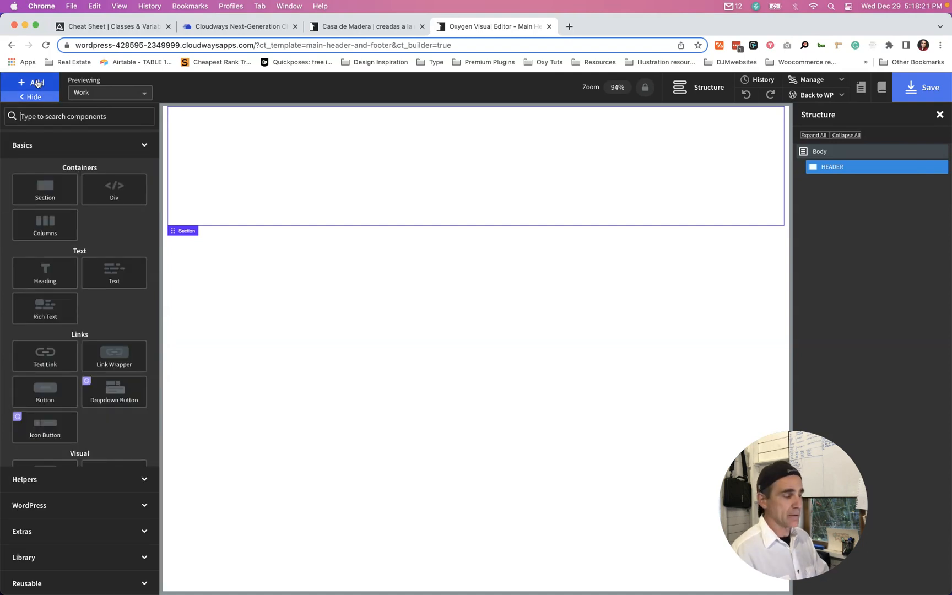
pyautogui.write('inner')
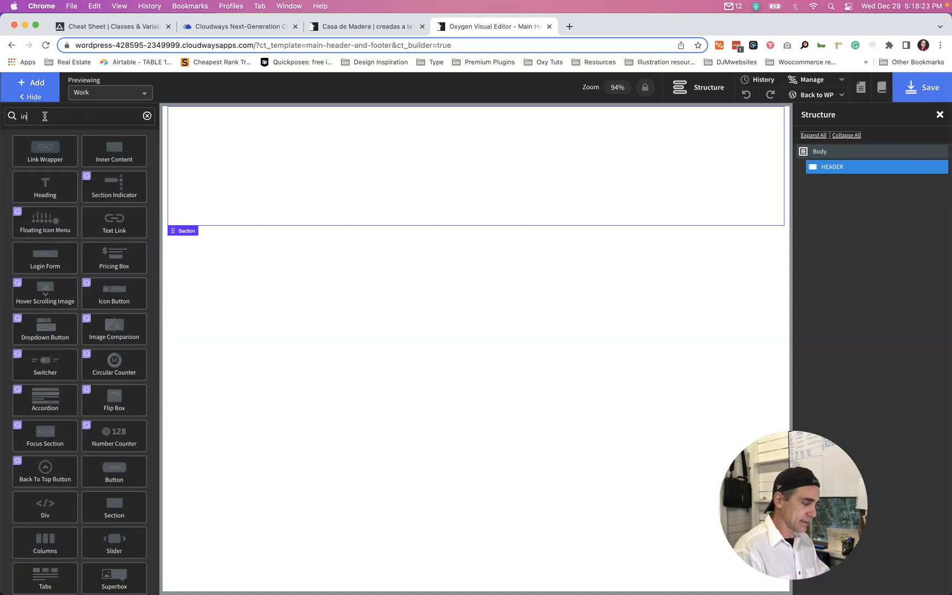
pyautogui.click(44, 156)
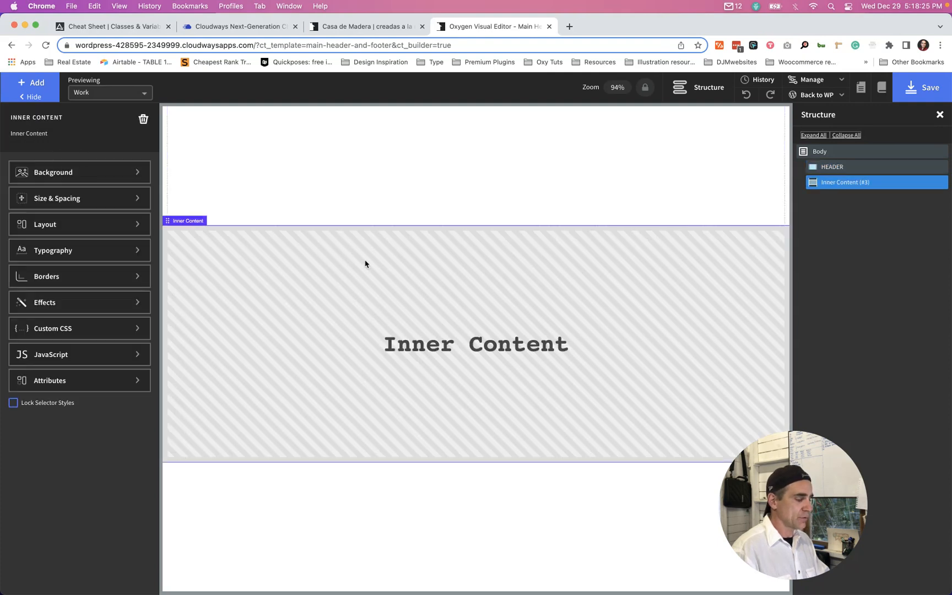
pyautogui.scroll(-3, 458, 315)
pyautogui.scroll(3, 457, 315)
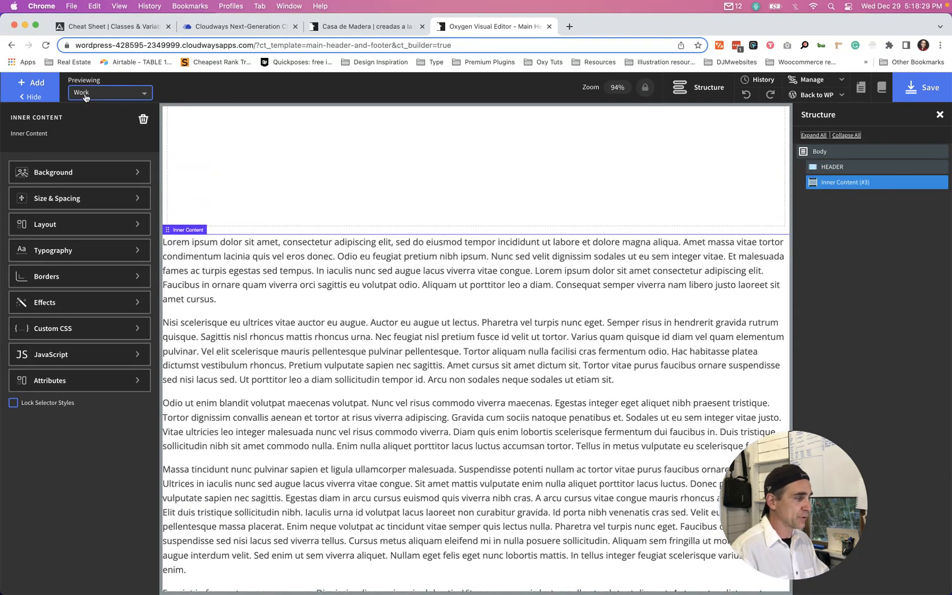
pyautogui.scroll(-3, 385, 357)
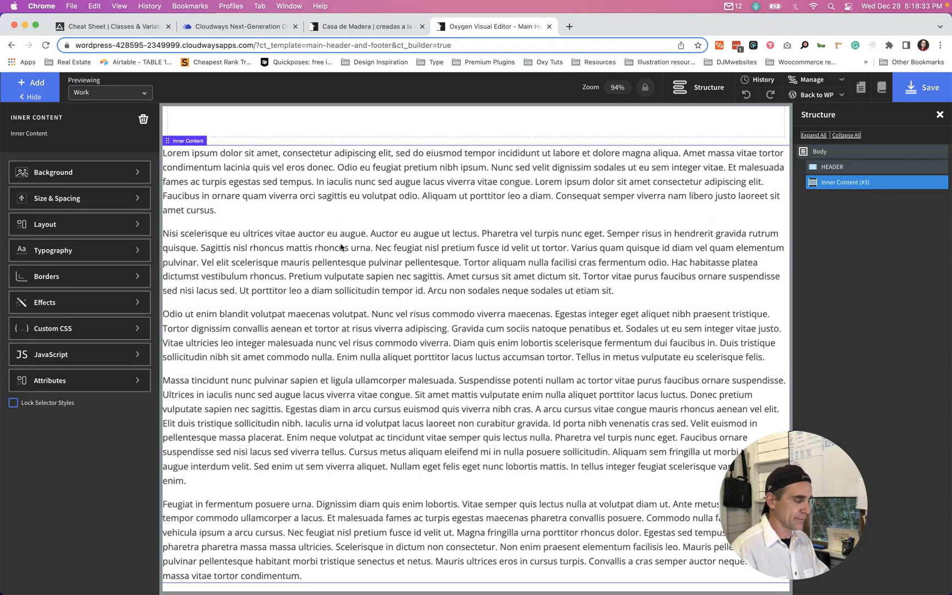
pyautogui.scroll(3, 340, 248)
pyautogui.scroll(-3, 340, 248)
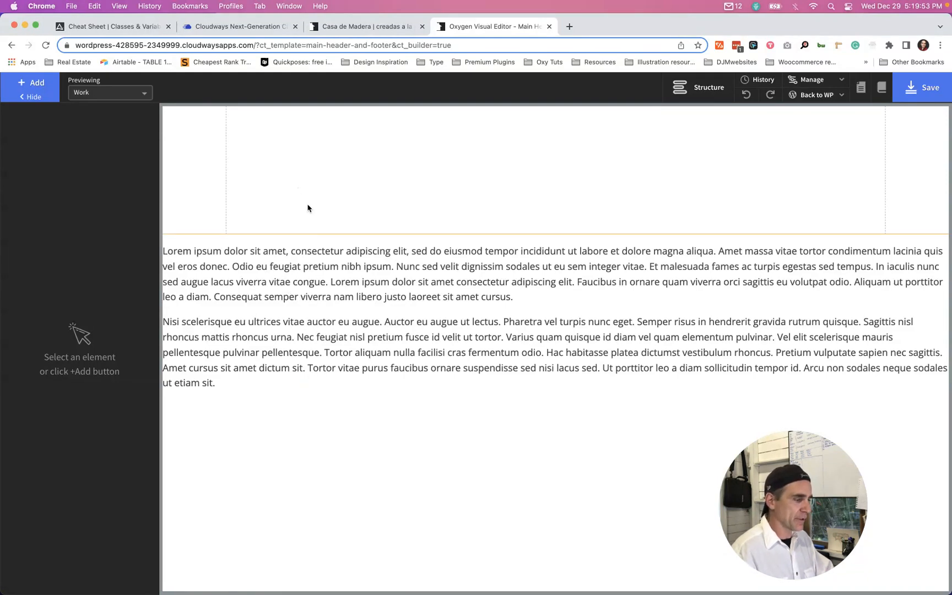
# - Reopen the Structure tree, add a section below the Inner Content element and set its tag to footer
pyautogui.click(696, 94)
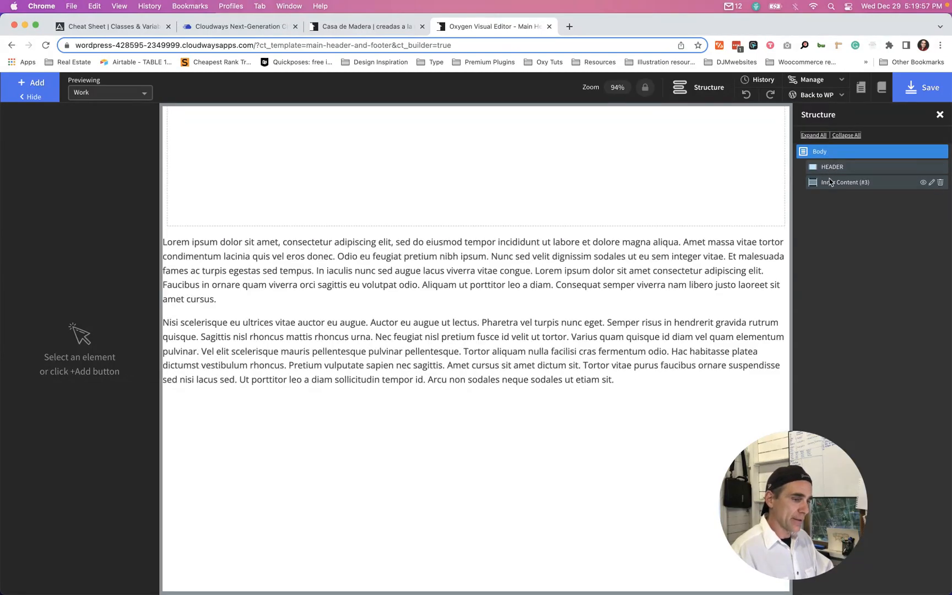
pyautogui.click(828, 198)
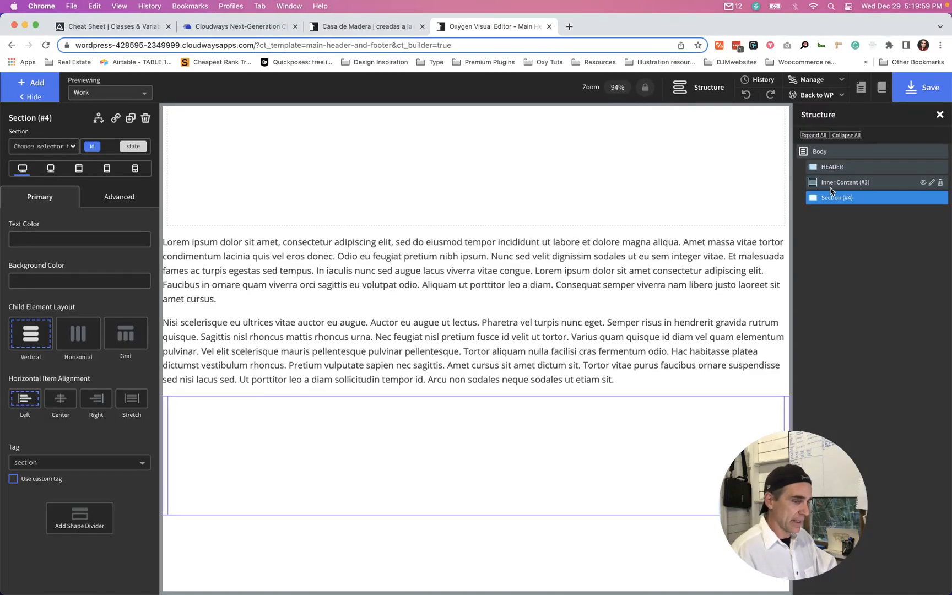
pyautogui.click(46, 463)
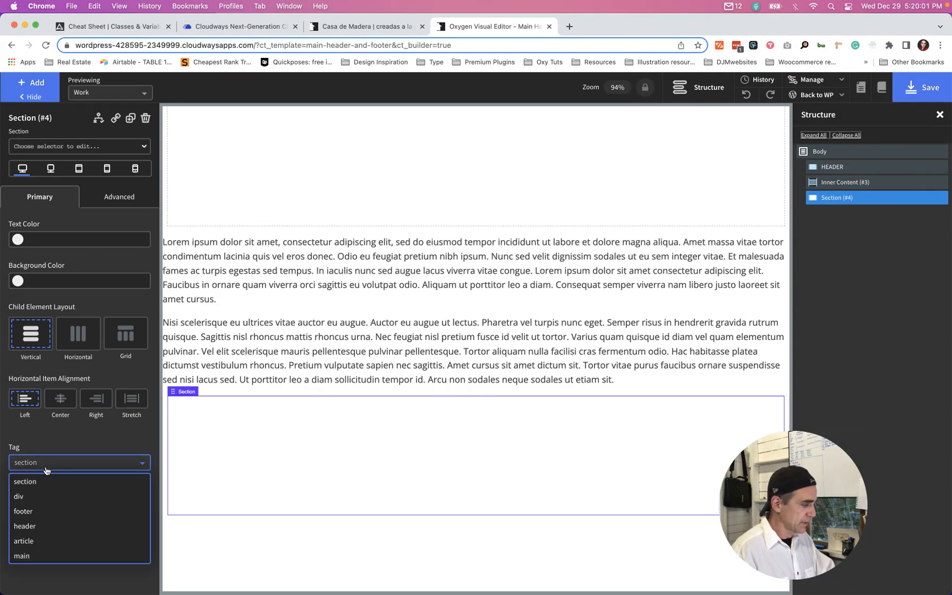
pyautogui.click(49, 512)
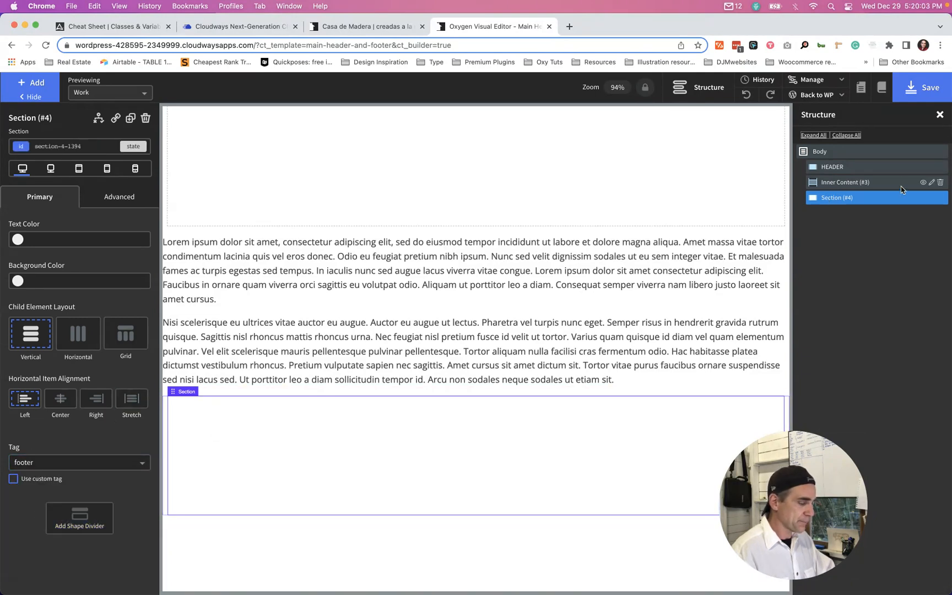
# - Rename the footer section as FOOTER in the structure tree
pyautogui.doubleClick(878, 194)
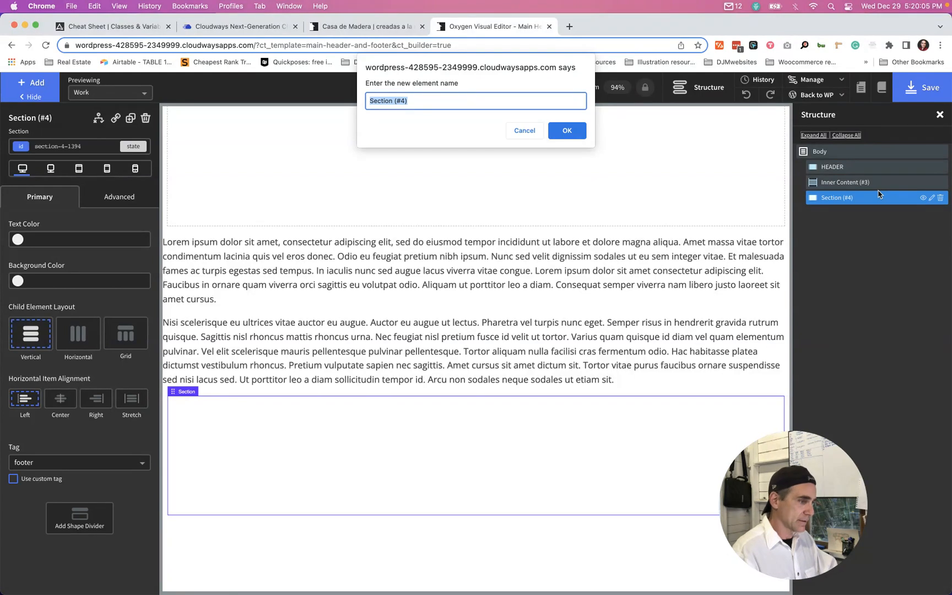
pyautogui.write('FOOTER')
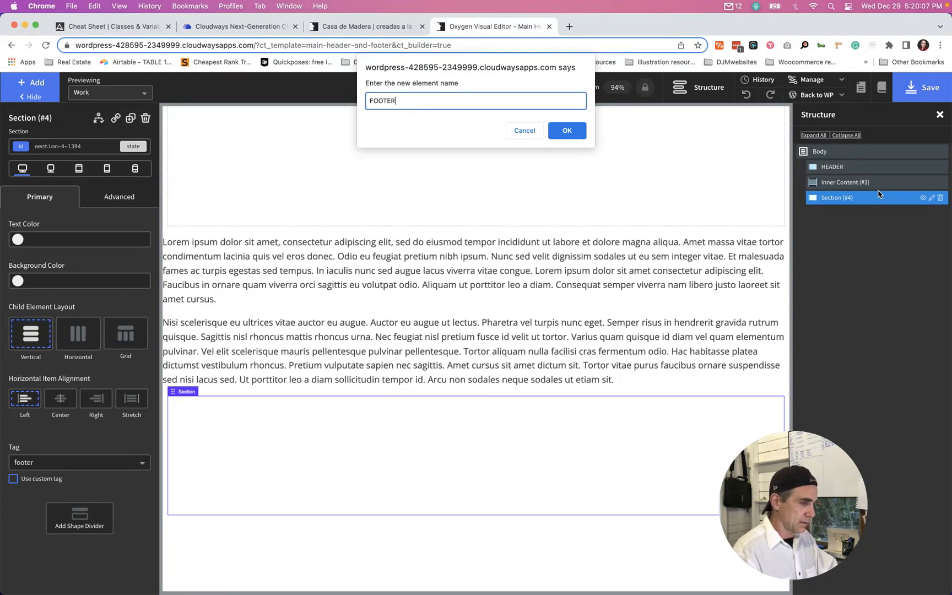
pyautogui.press('Return')
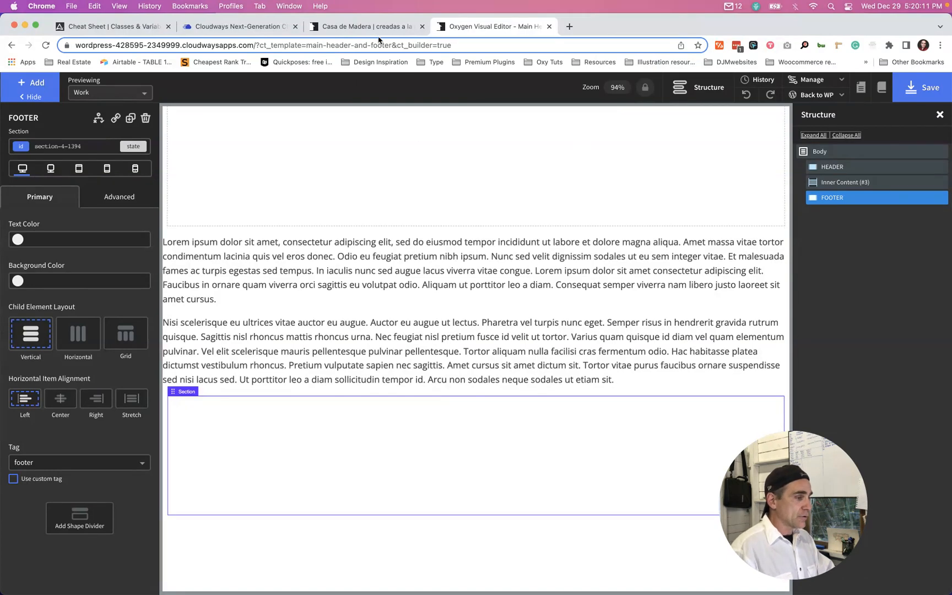
# - Check the header layout on the live Casa de Madera site and add three divs inside the HEADER section in the Oxygen editor
pyautogui.click(360, 28)
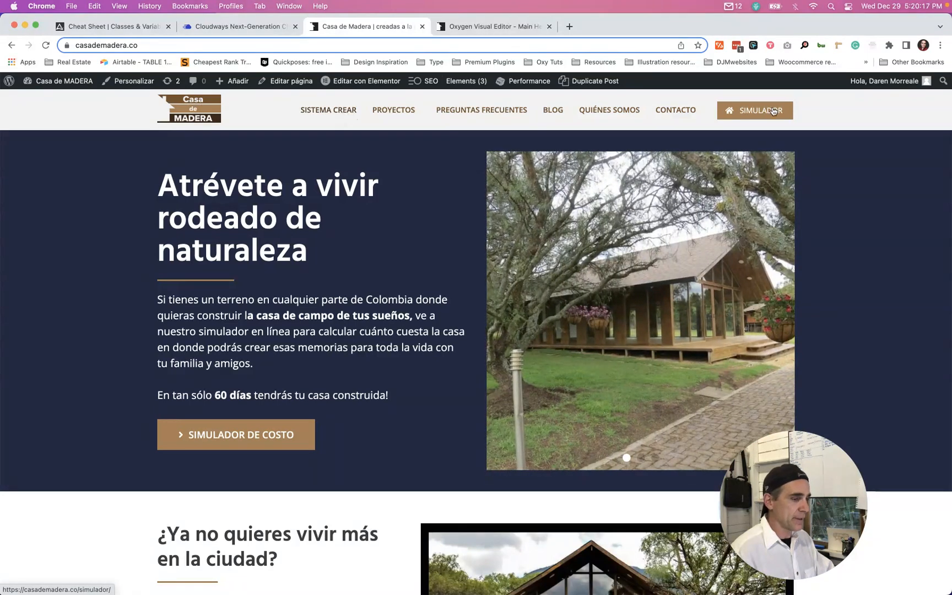
pyautogui.click(492, 26)
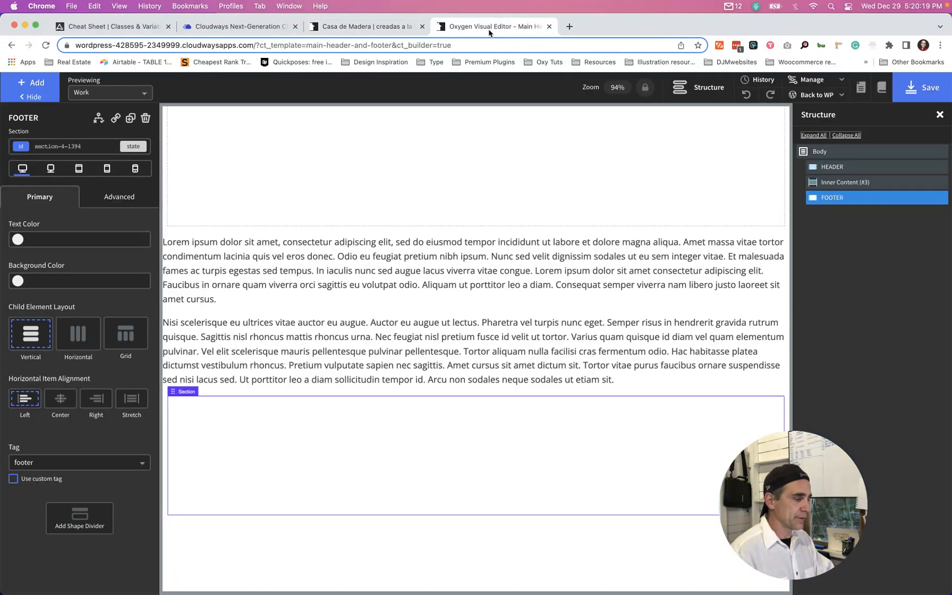
pyautogui.click(561, 157)
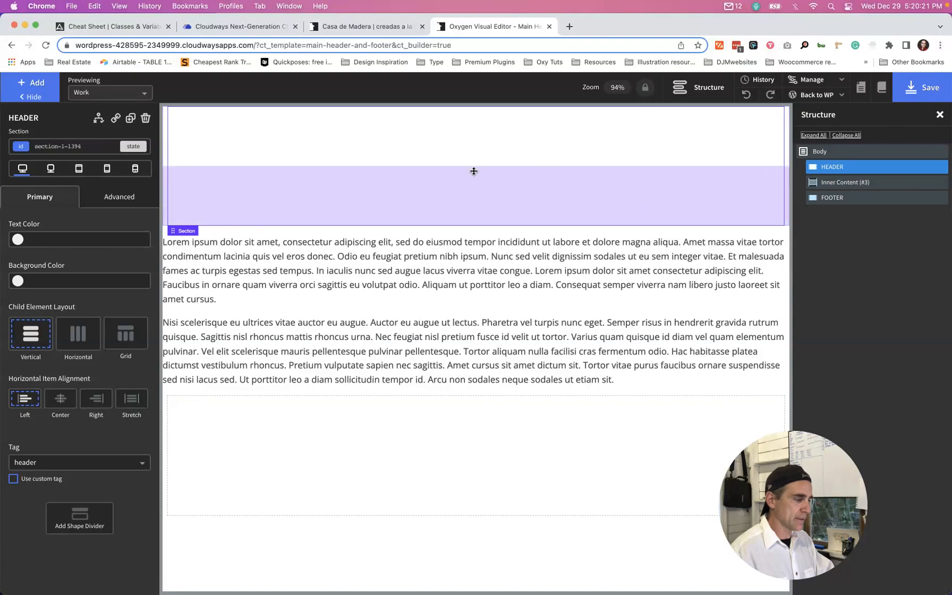
pyautogui.hotkey('shift', 'd')
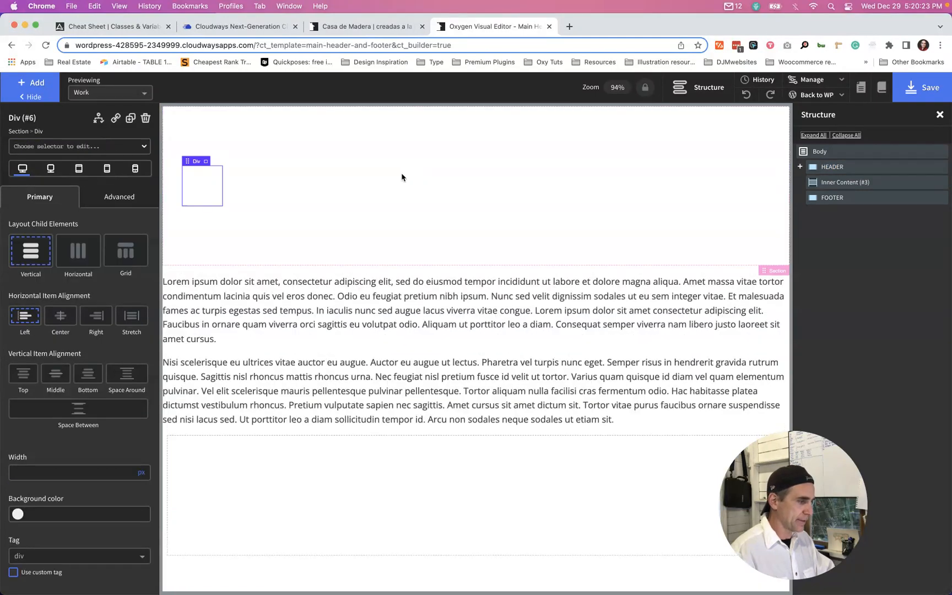
pyautogui.press('super+d')
pyautogui.press('super+d')
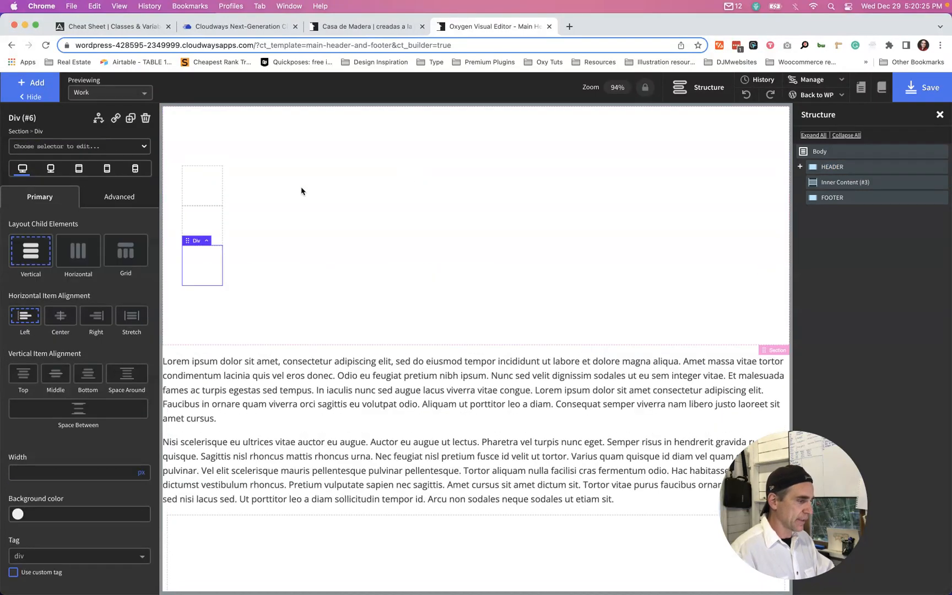
# - Lay out the HEADER section's child elements horizontally with Space Between alignment
pyautogui.click(263, 145)
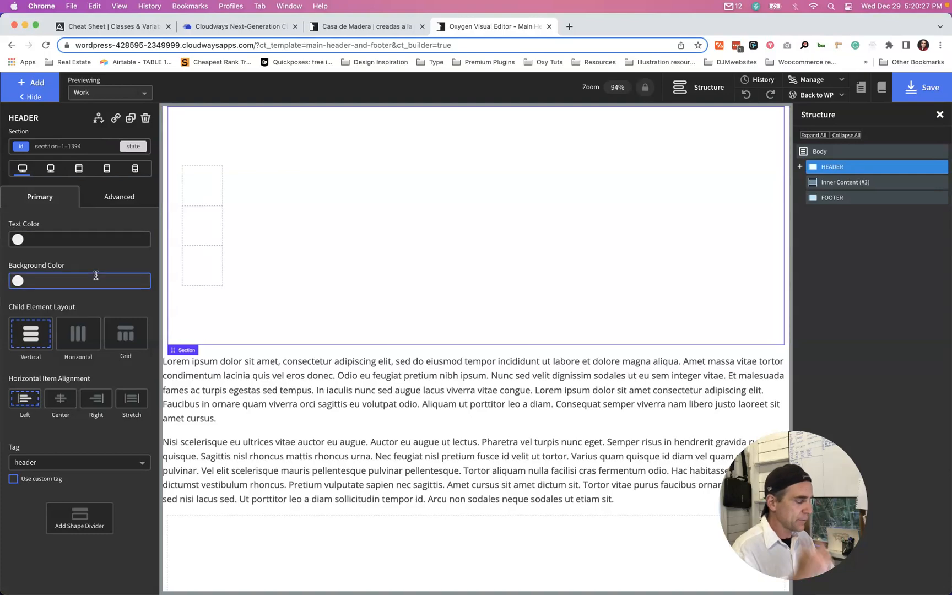
pyautogui.click(81, 335)
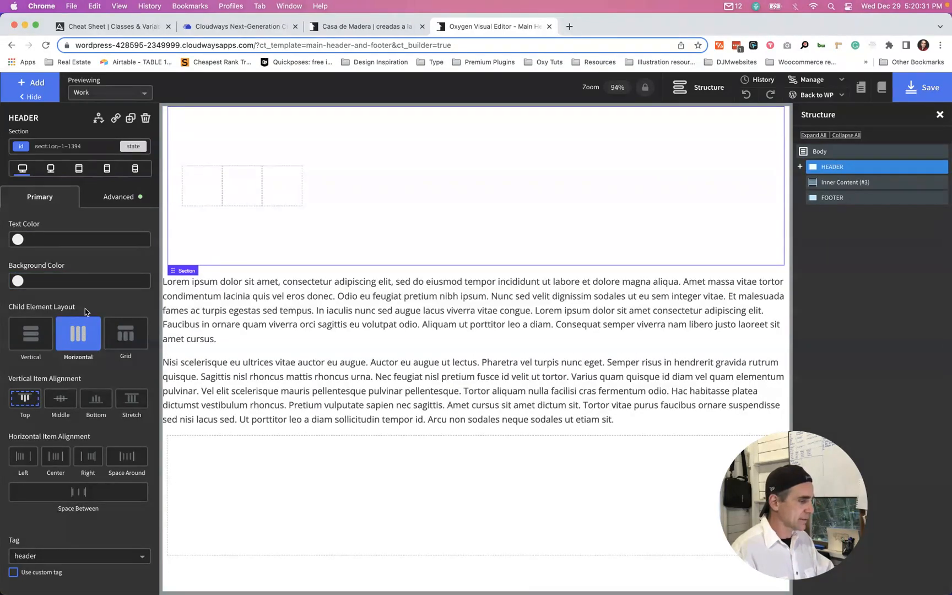
pyautogui.click(87, 495)
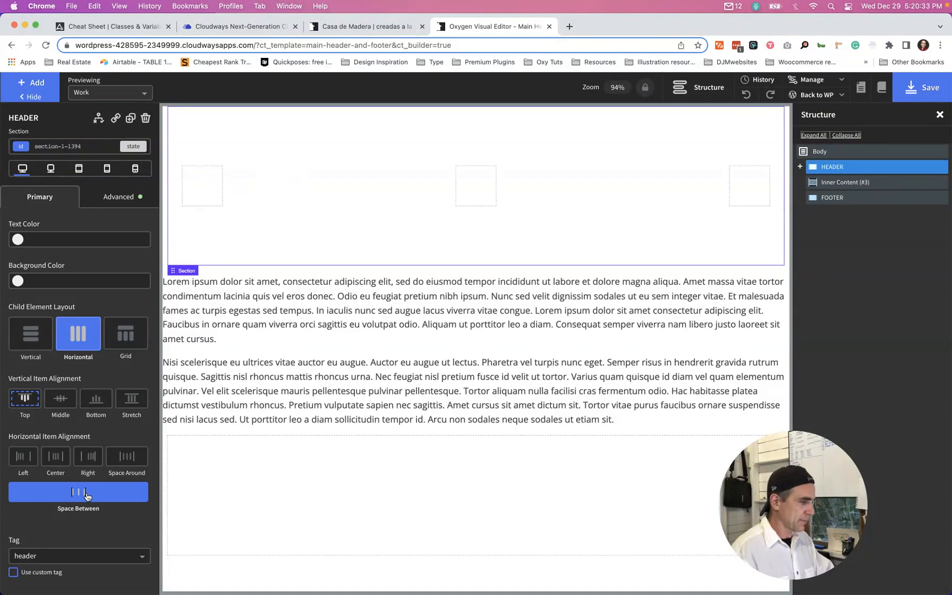
# - Set the width of the first div in the HEADER section to 15%
pyautogui.click(209, 191)
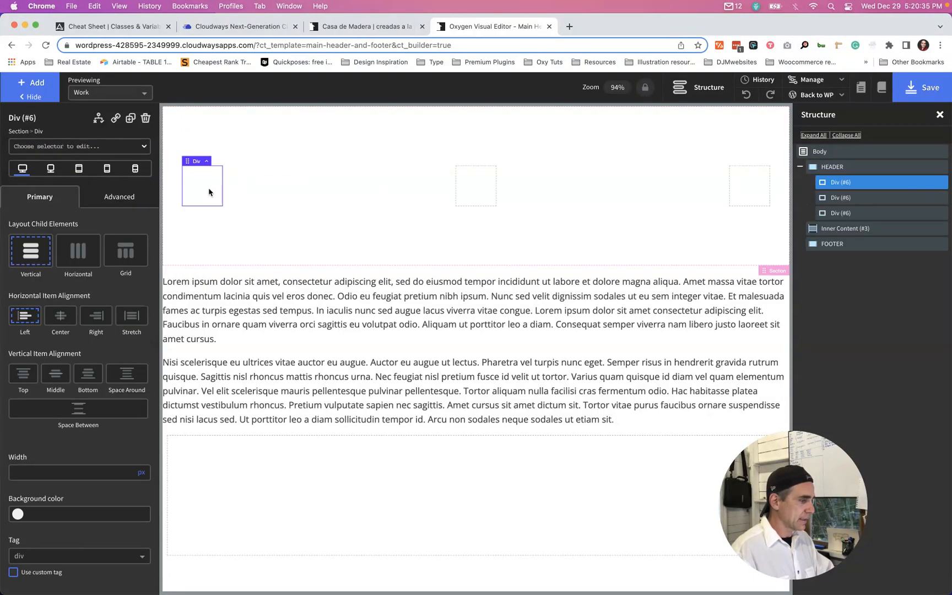
pyautogui.click(136, 471)
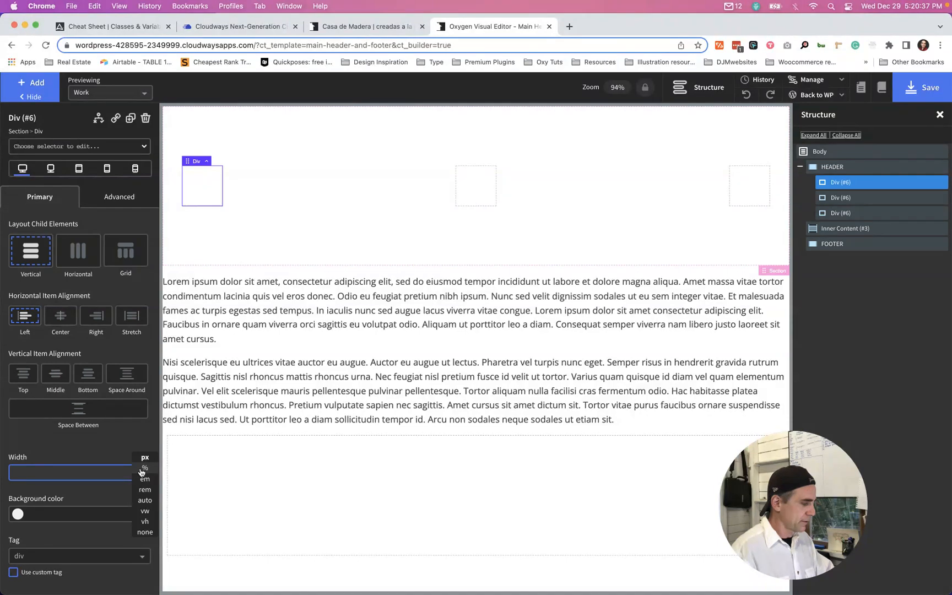
pyautogui.click(141, 468)
pyautogui.write('1')
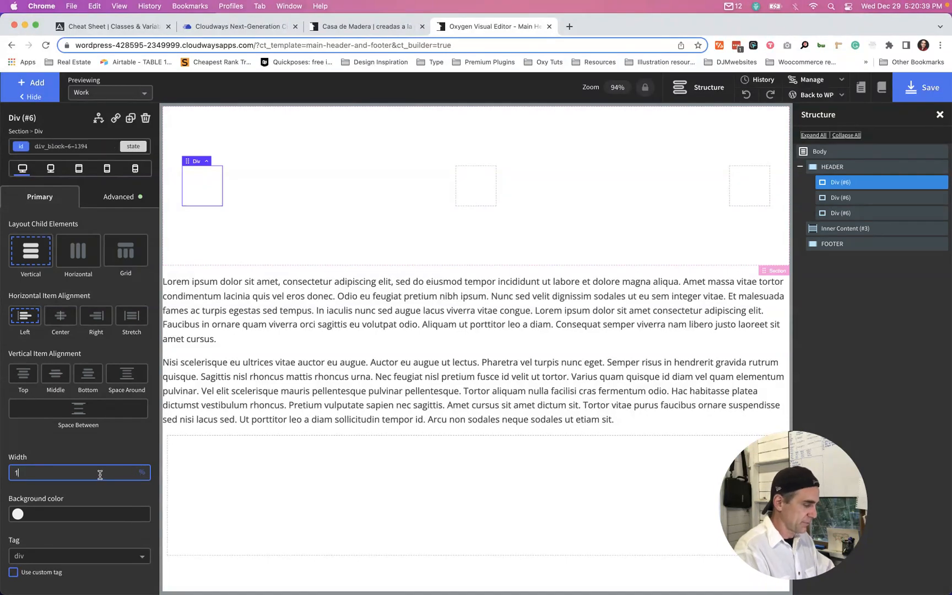
pyautogui.write('5')
# - Set the middle header div's width to 70% and the last header div's width to 15%
pyautogui.click(495, 186)
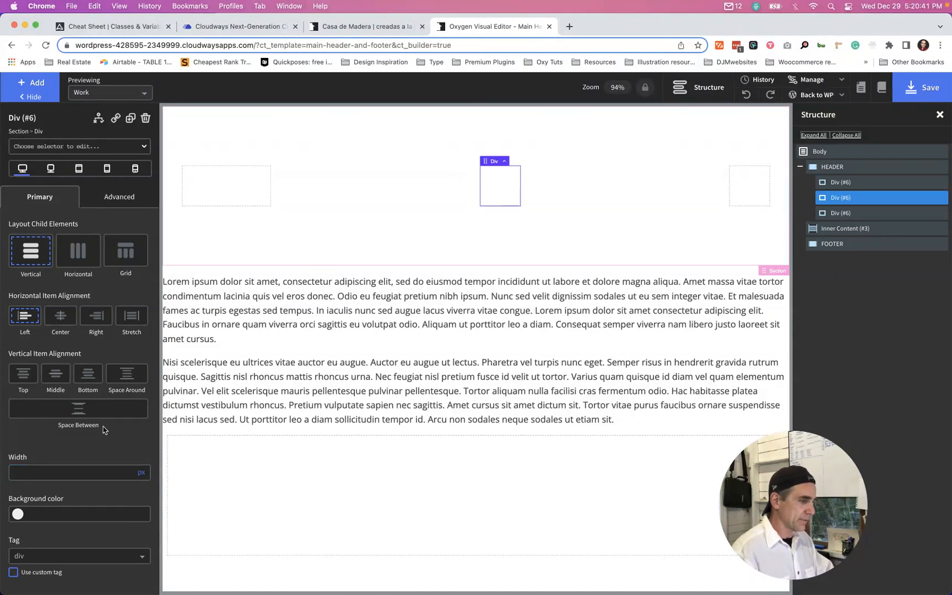
pyautogui.click(142, 471)
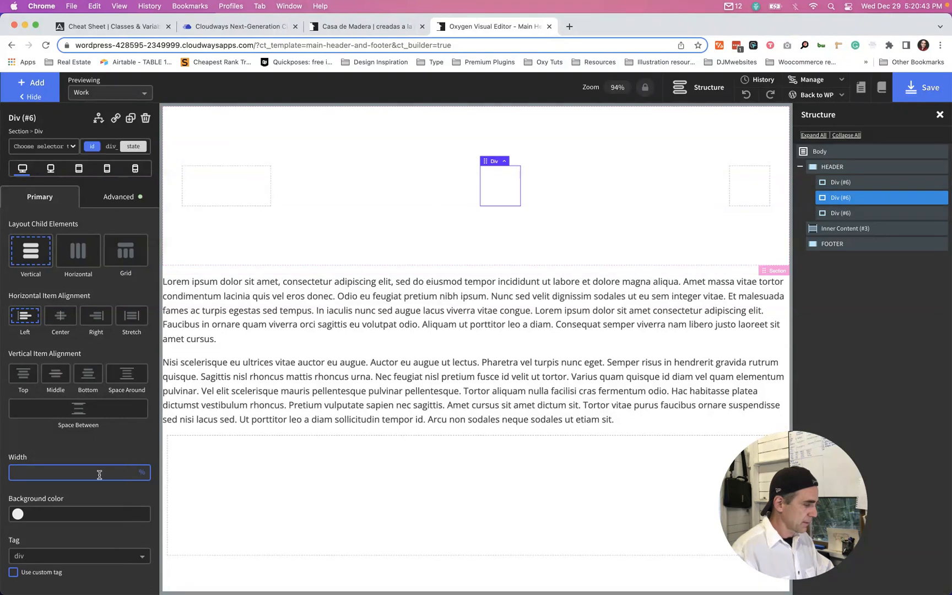
pyautogui.write('70')
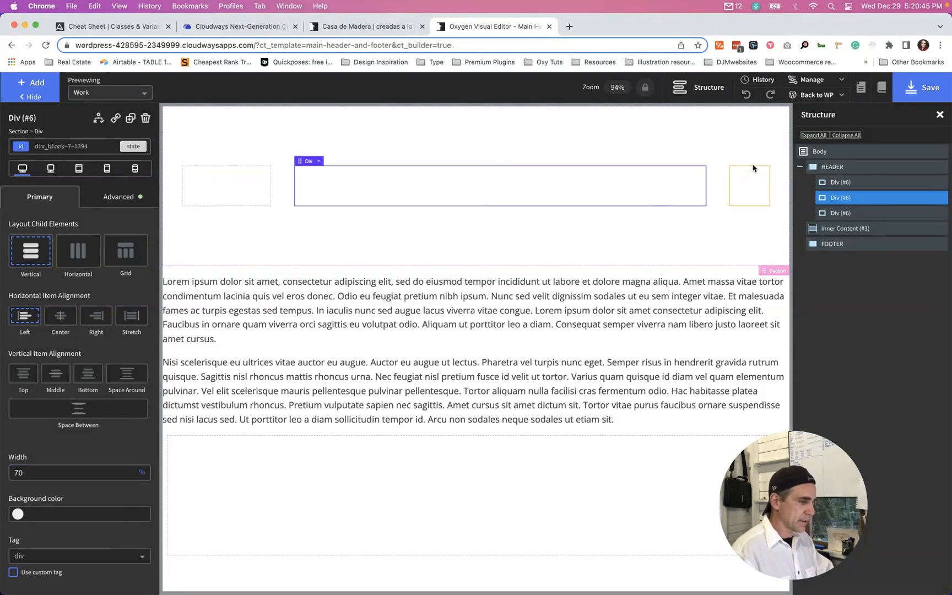
pyautogui.click(832, 213)
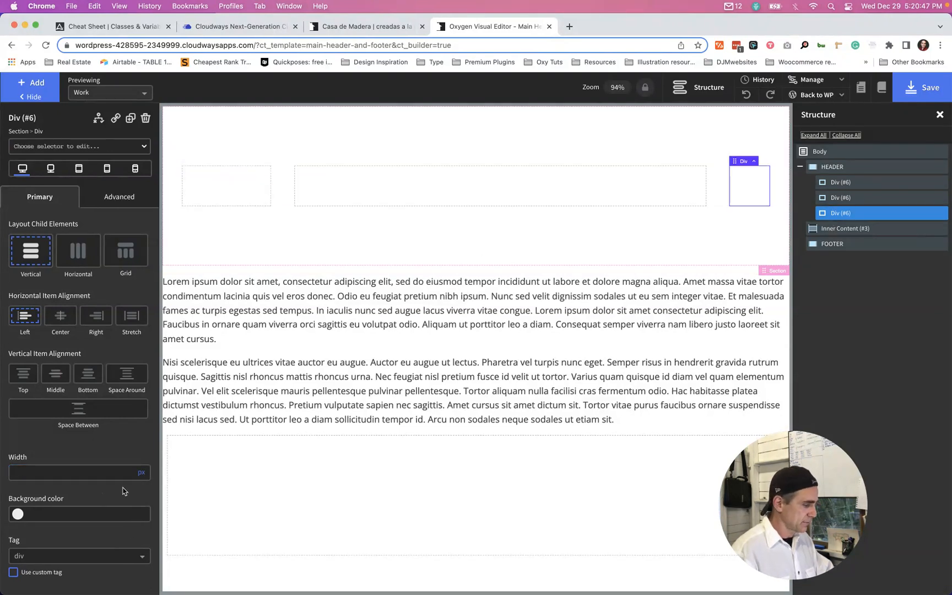
pyautogui.click(142, 471)
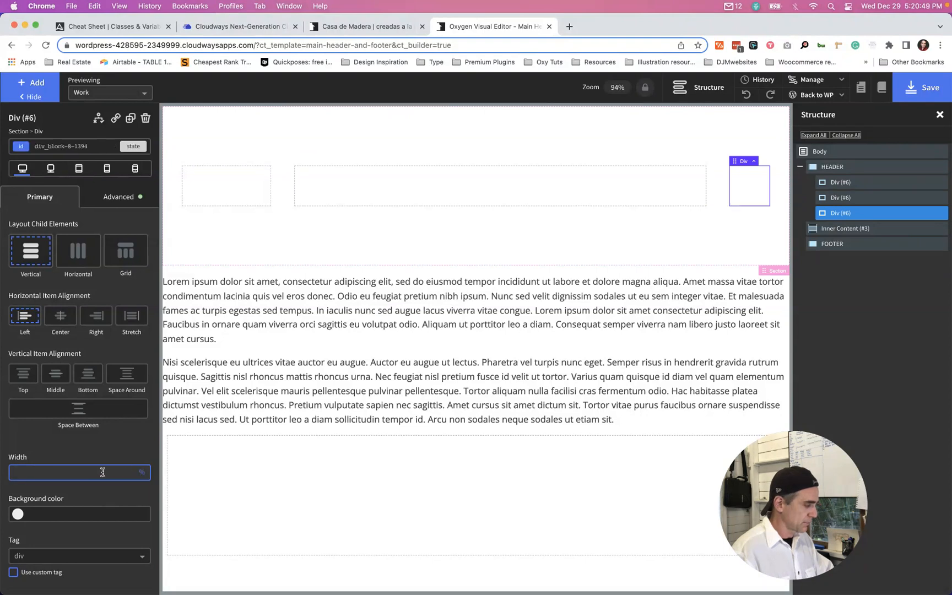
pyautogui.write('15')
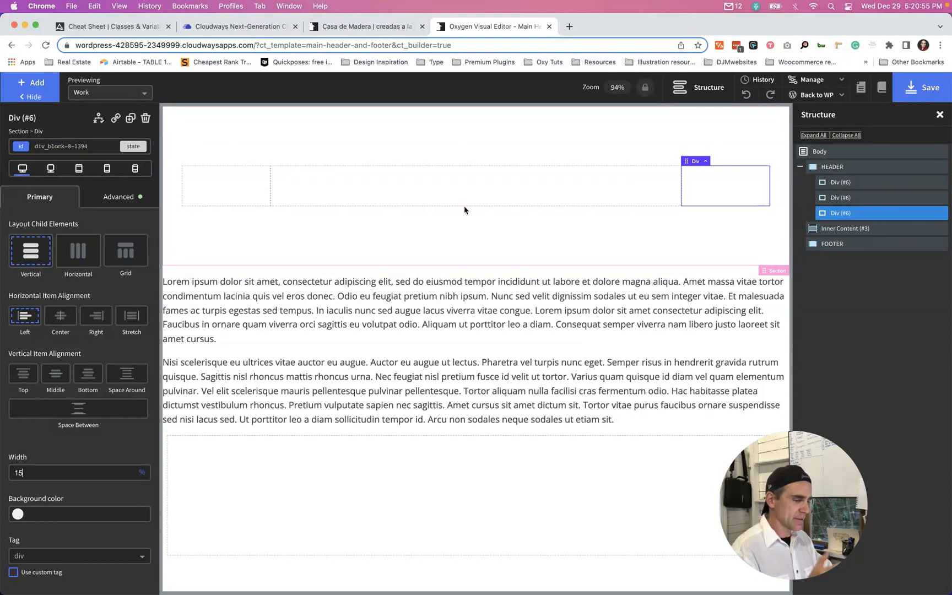
# - Add an image to the first header div, using Casa-De-Madera-Logo-Transparent.svg from the media library
pyautogui.click(230, 184)
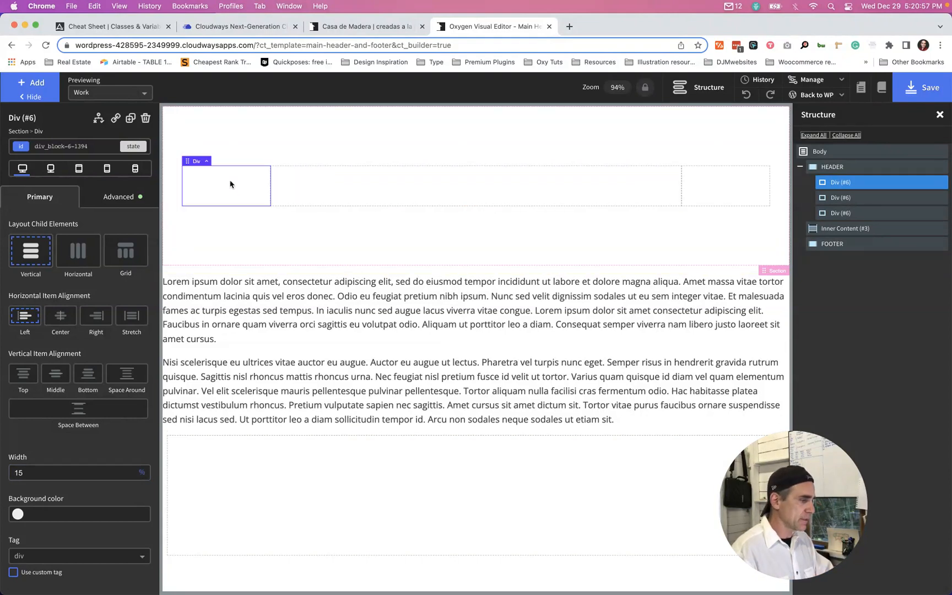
pyautogui.hotkey('alt', 'i')
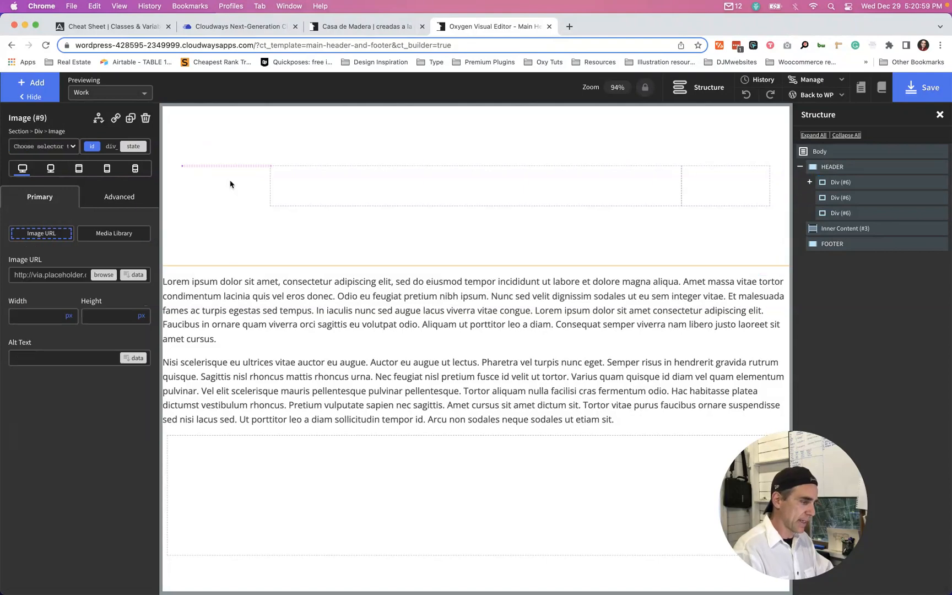
pyautogui.click(104, 275)
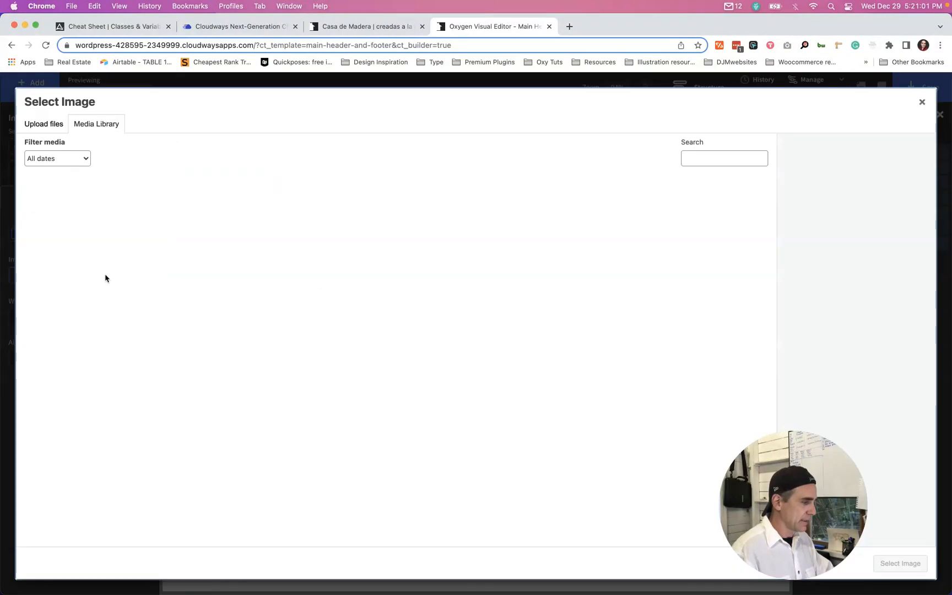
pyautogui.scroll(-3, 402, 393)
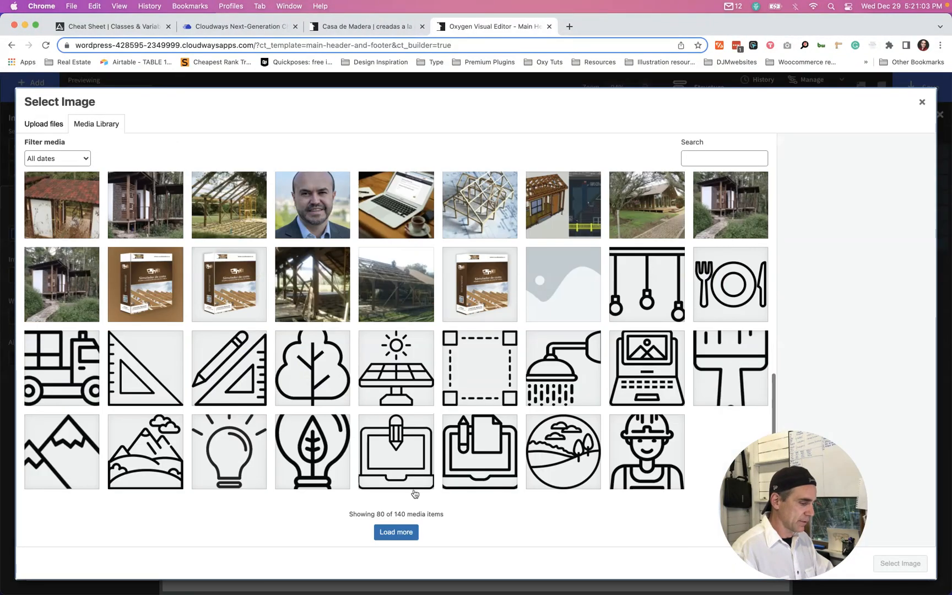
pyautogui.click(380, 532)
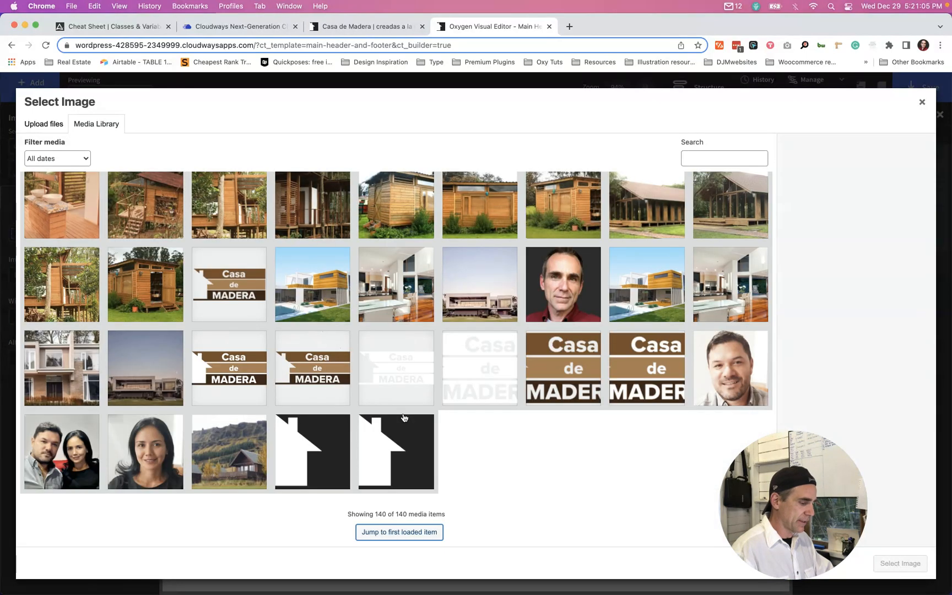
pyautogui.click(331, 377)
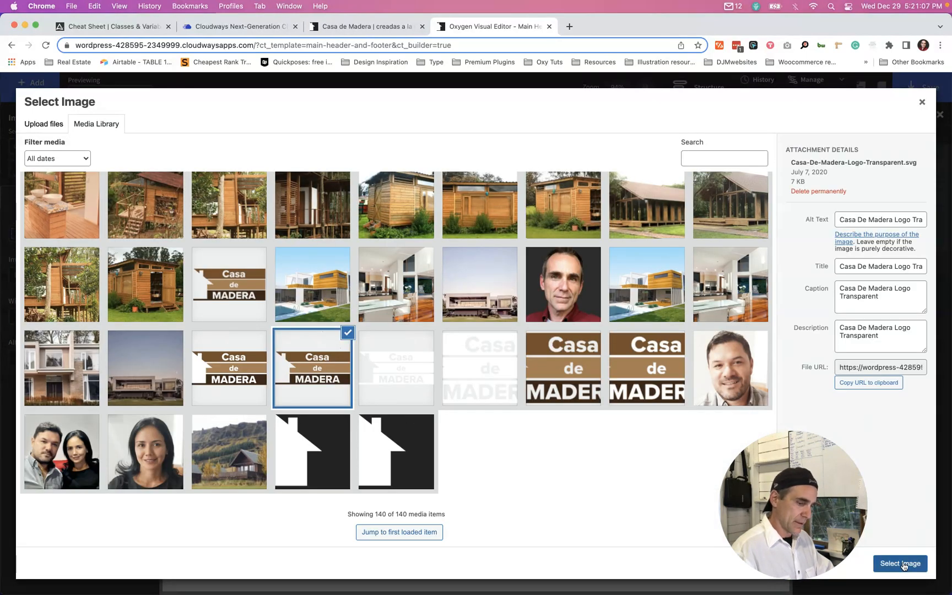
pyautogui.click(906, 565)
# - Set the logo image's width to 15 rem
pyautogui.click(70, 319)
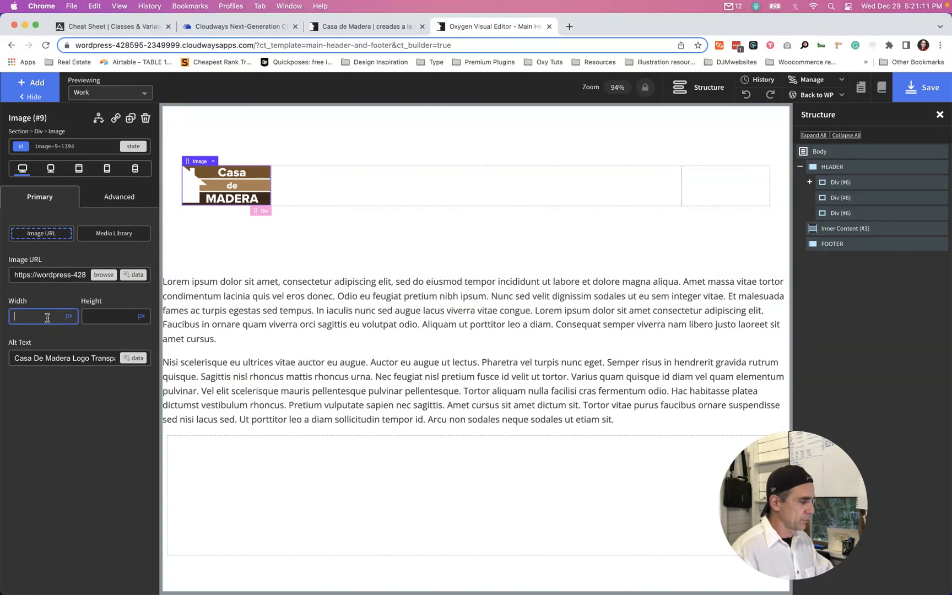
pyautogui.click(69, 316)
pyautogui.click(76, 342)
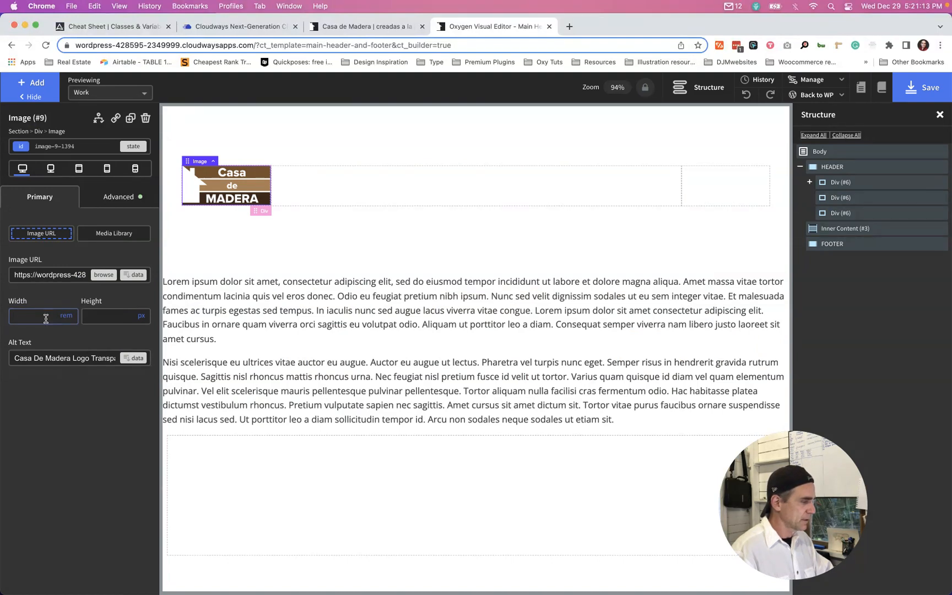
pyautogui.click(41, 316)
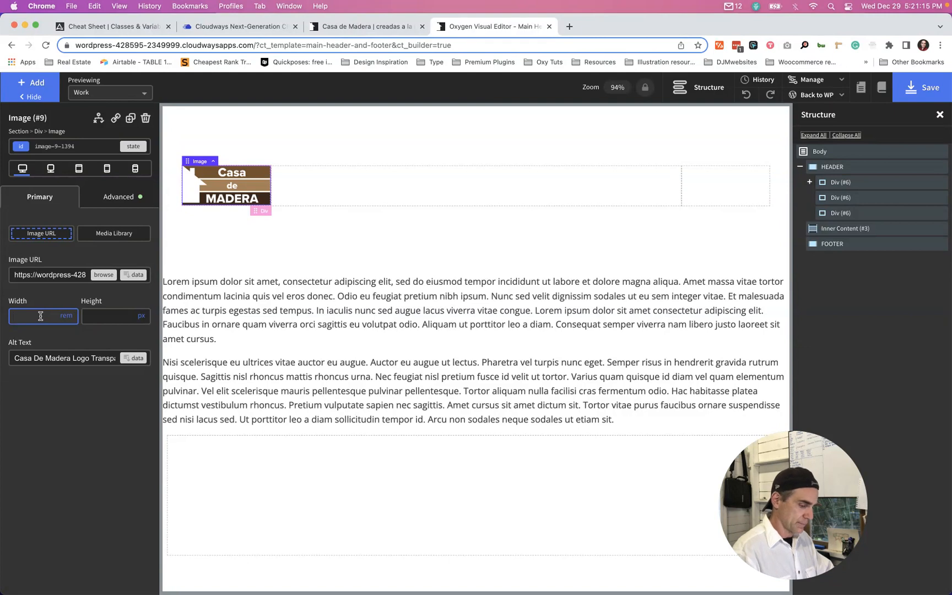
pyautogui.write('15')
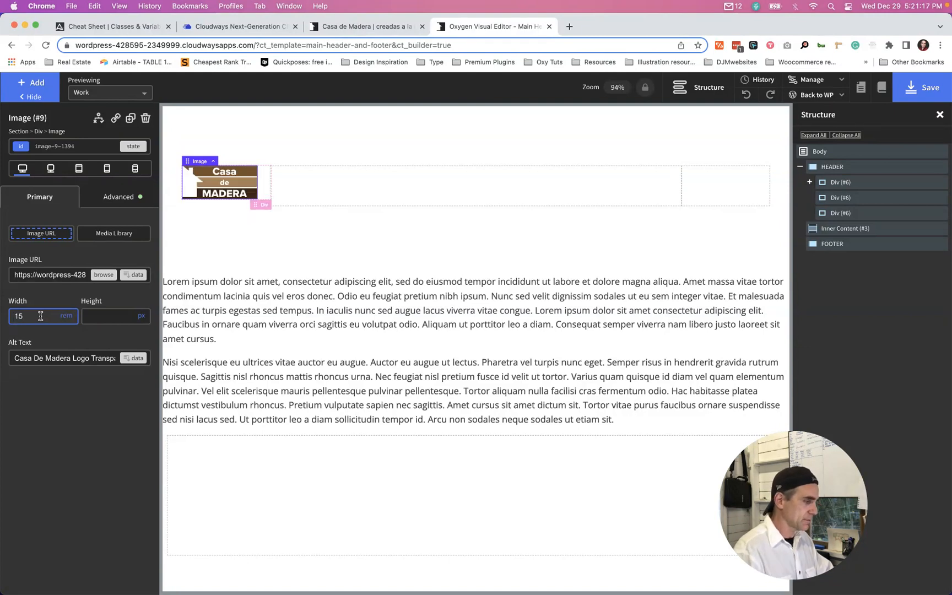
pyautogui.click(347, 181)
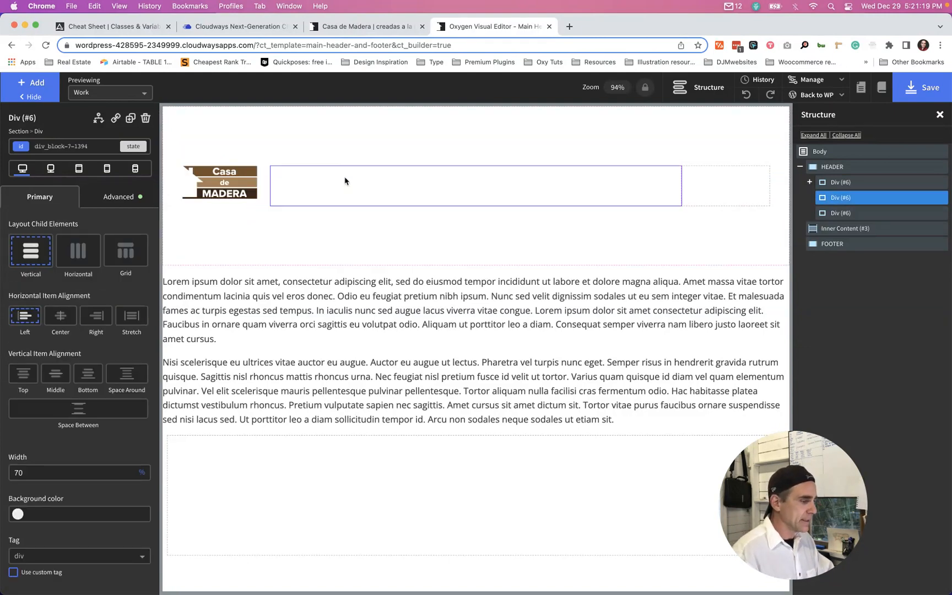
# - Wrap the header logo image in a link with the URL / and save the template
pyautogui.click(220, 181)
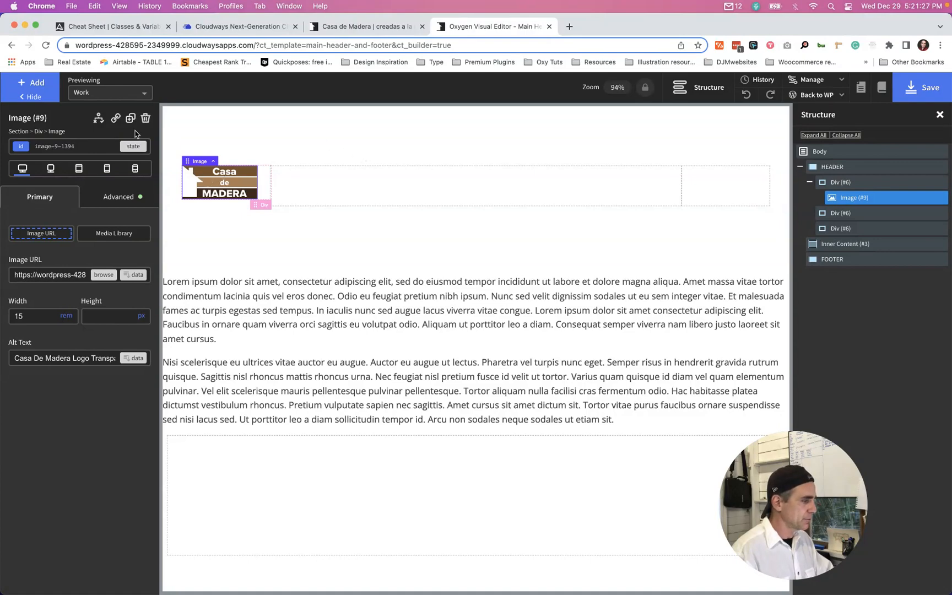
pyautogui.click(116, 118)
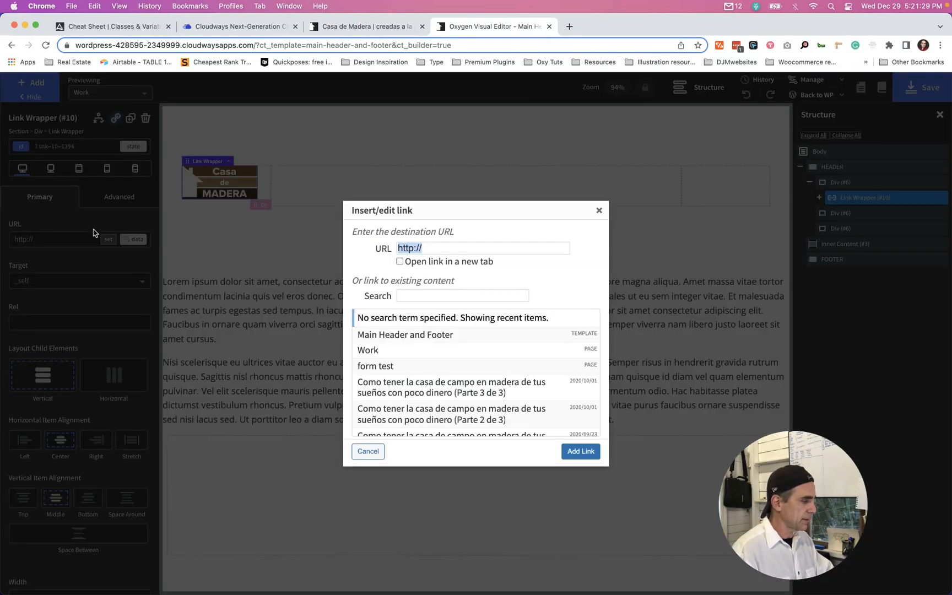
pyautogui.click(598, 209)
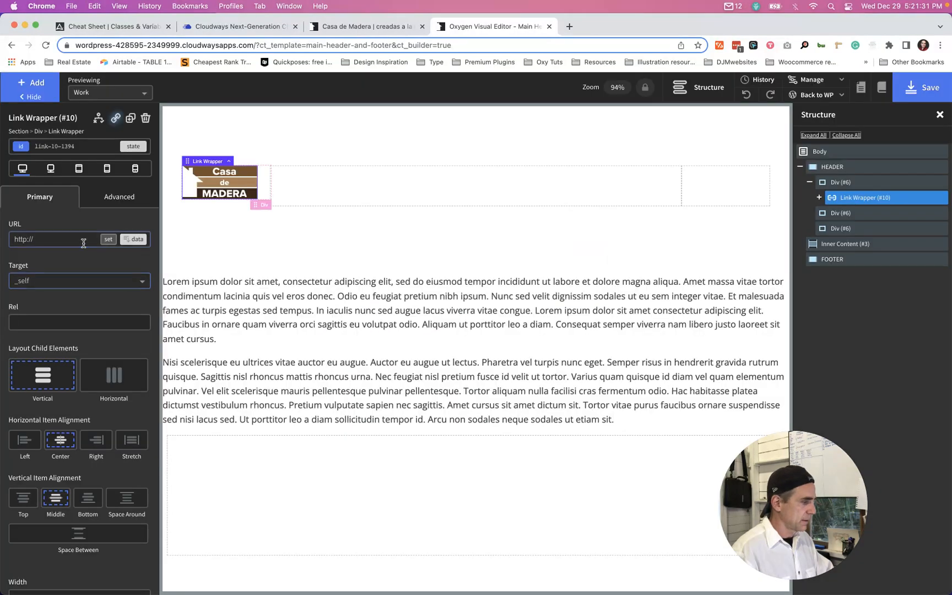
pyautogui.click(59, 240)
pyautogui.press('super+a')
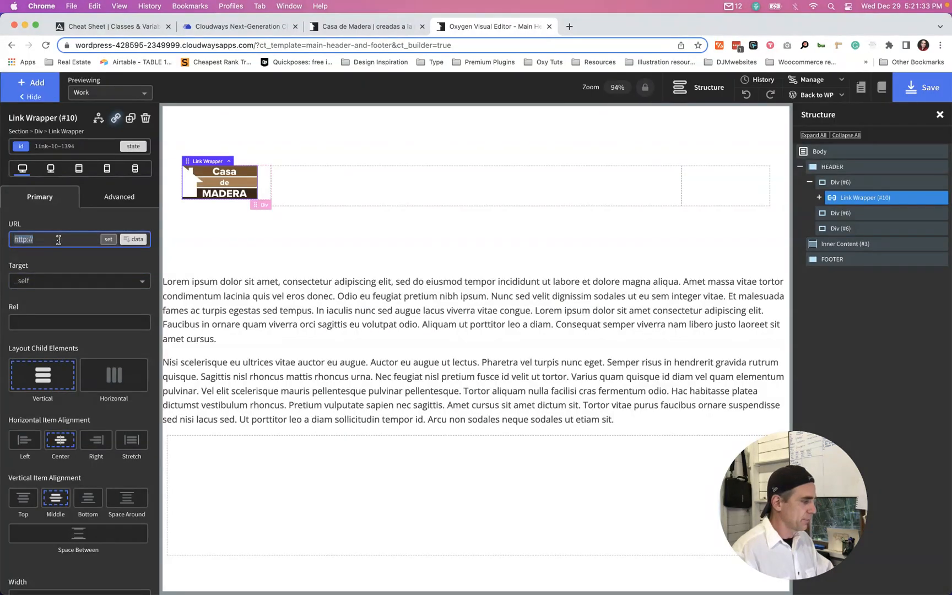
pyautogui.write('/')
pyautogui.press('Return')
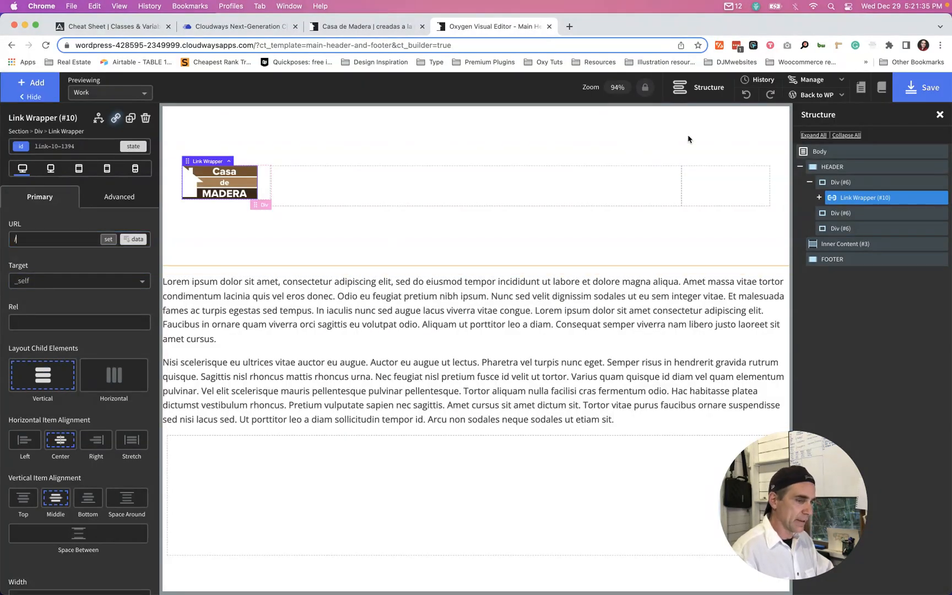
pyautogui.click(904, 89)
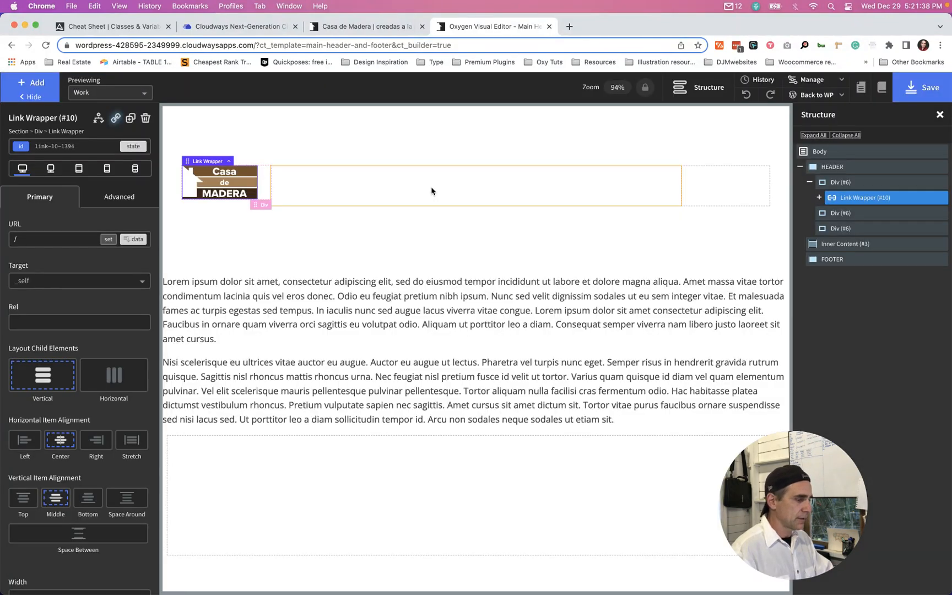
# - Add a Pro Menu to the middle header div and assign Primary Menu to it
pyautogui.click(432, 187)
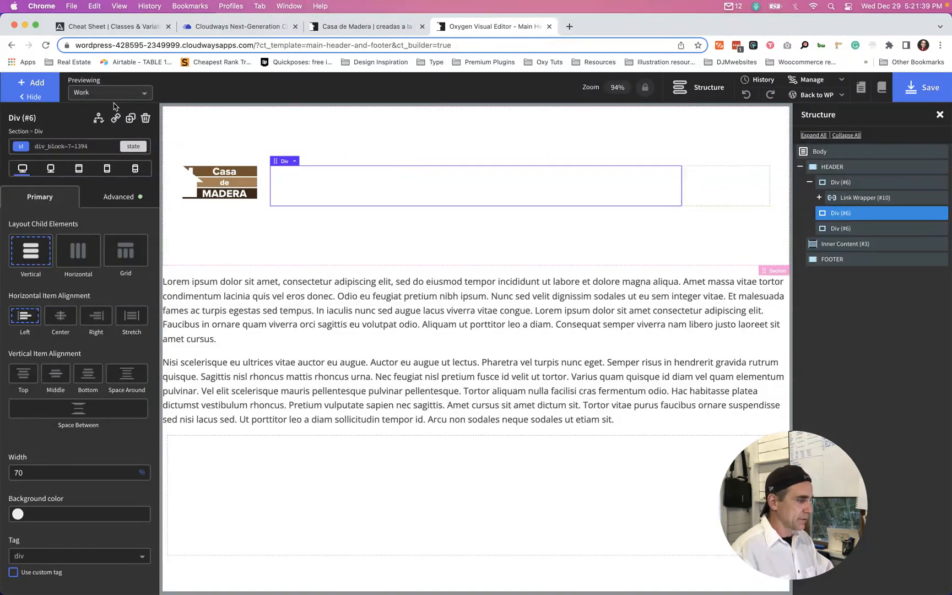
pyautogui.click(39, 84)
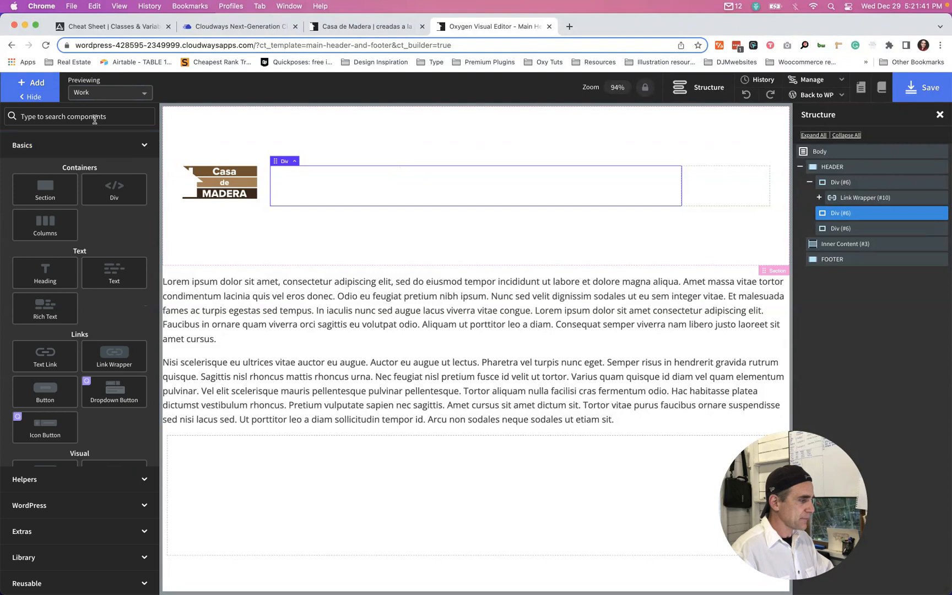
pyautogui.write('menu')
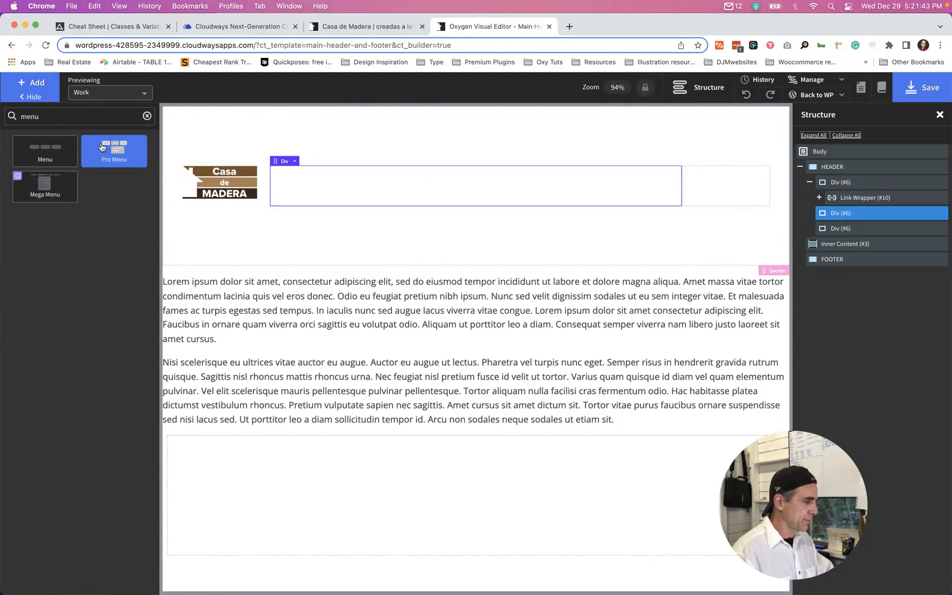
pyautogui.click(106, 151)
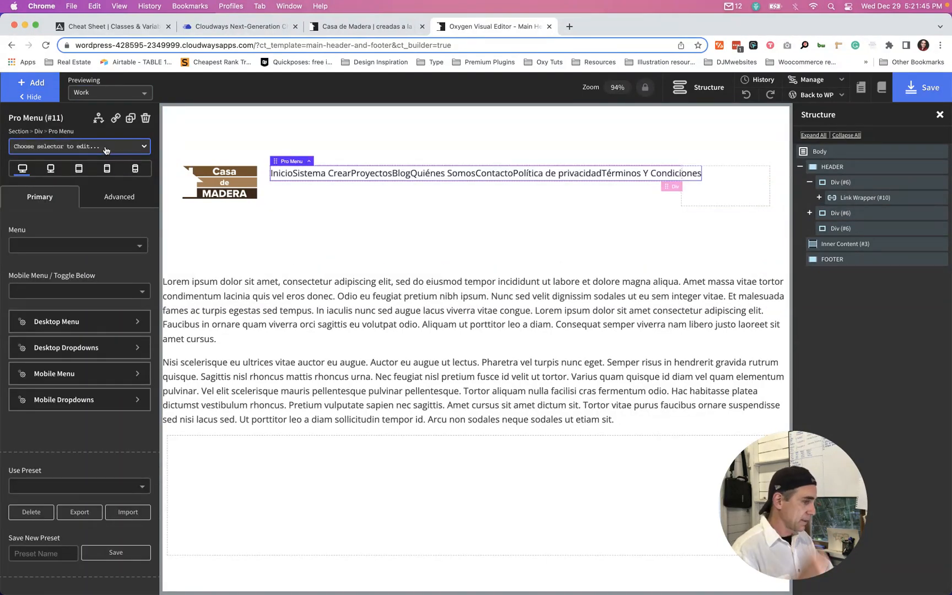
pyautogui.click(105, 246)
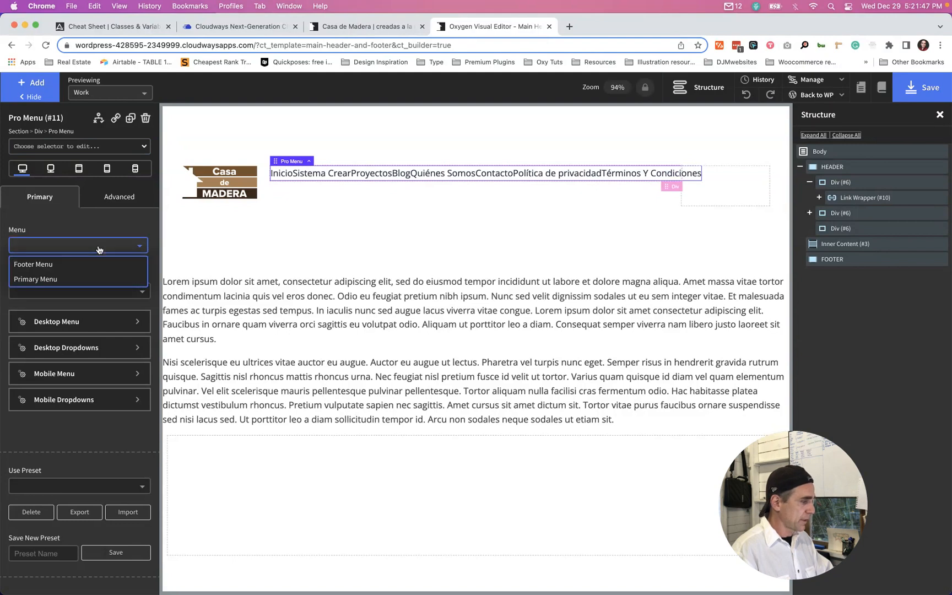
pyautogui.click(43, 278)
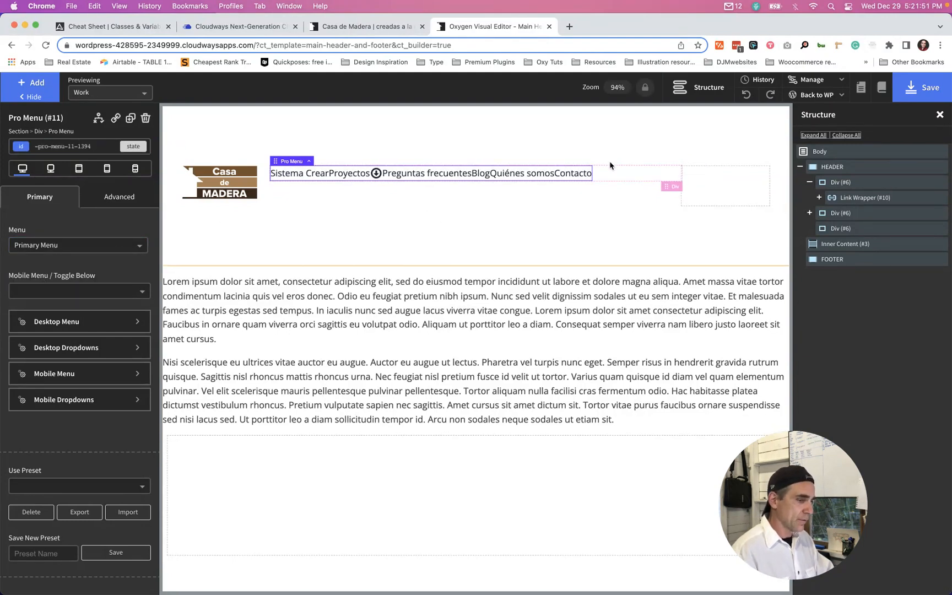
# - Add the center--all class to the middle header div that holds the menu
pyautogui.click(615, 172)
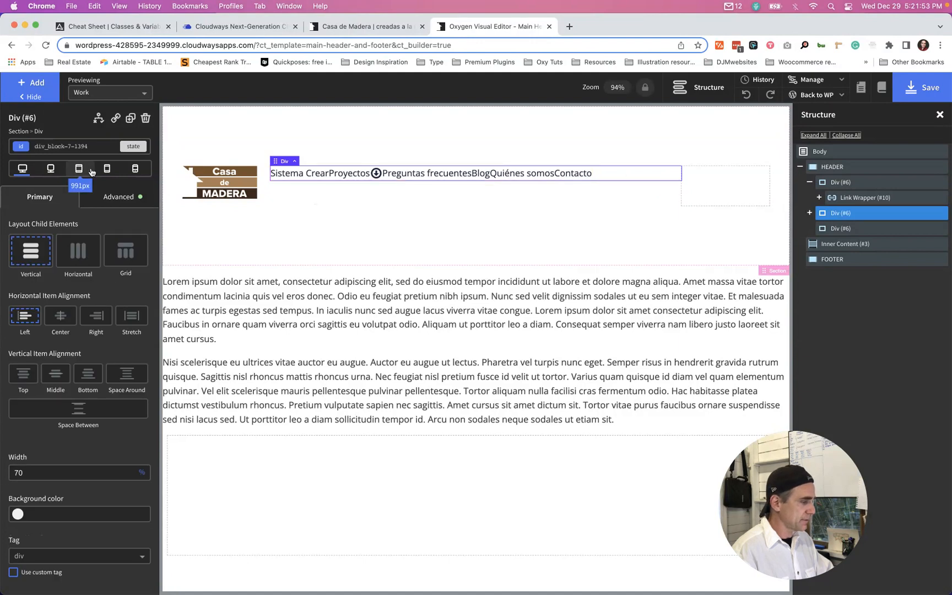
pyautogui.click(91, 146)
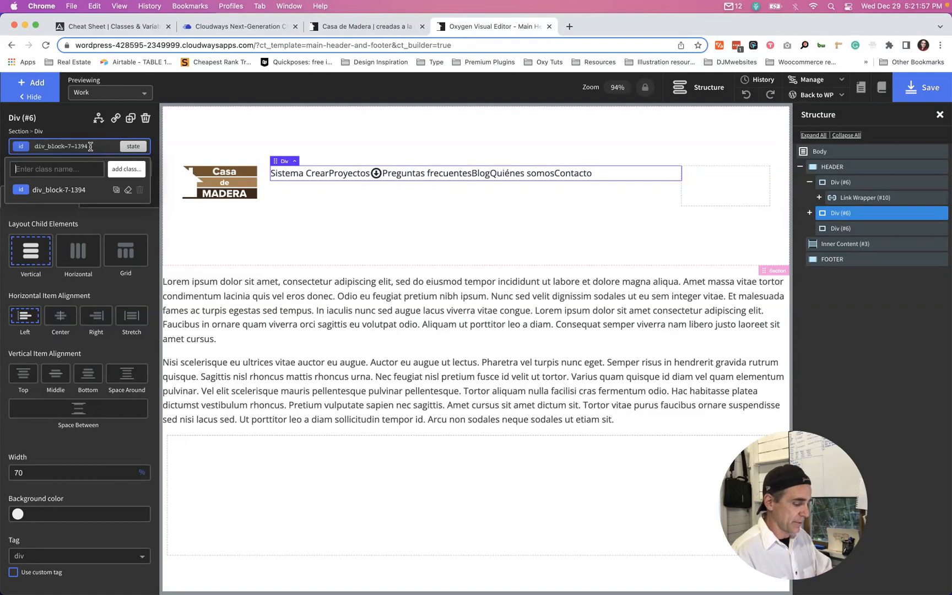
pyautogui.write('cen')
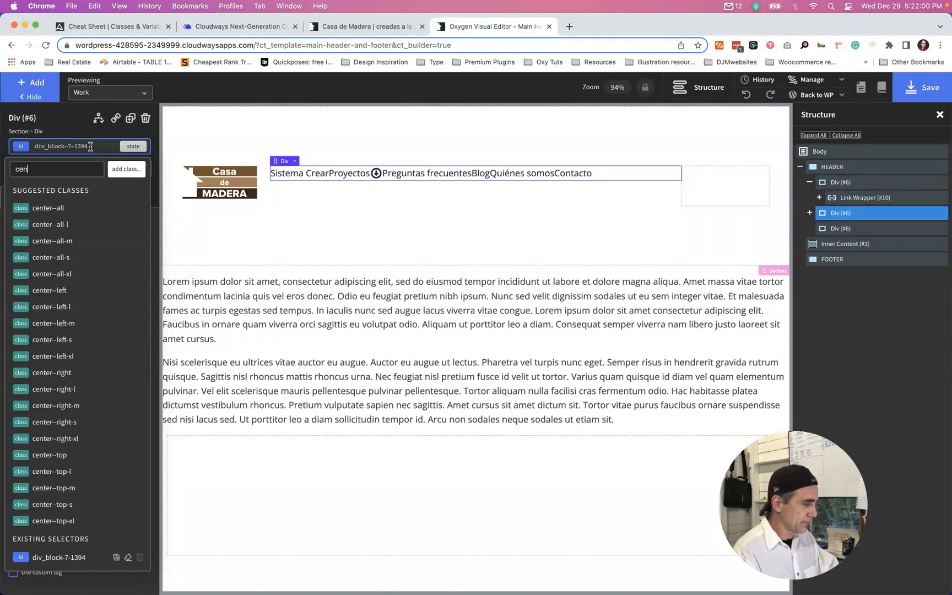
pyautogui.click(57, 209)
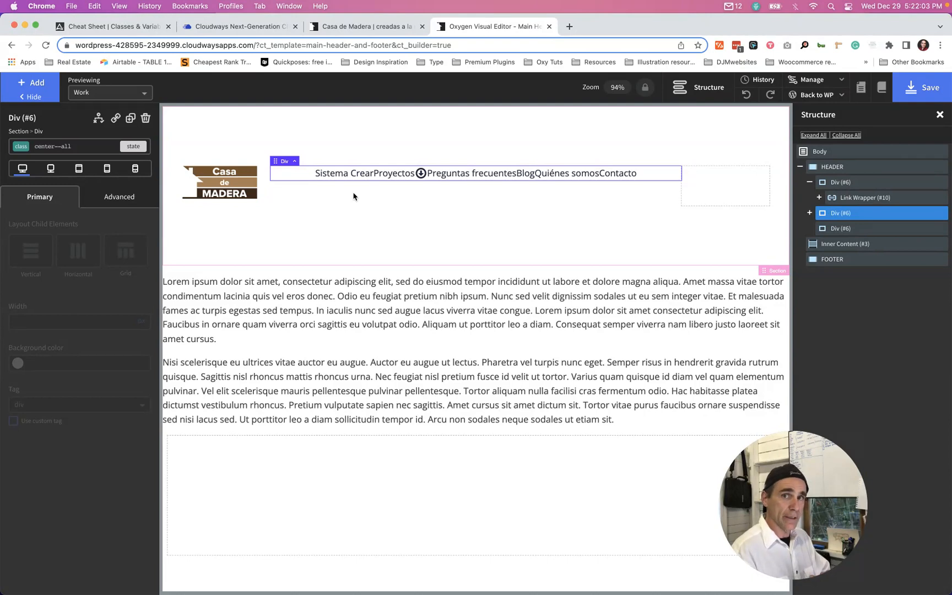
pyautogui.click(386, 173)
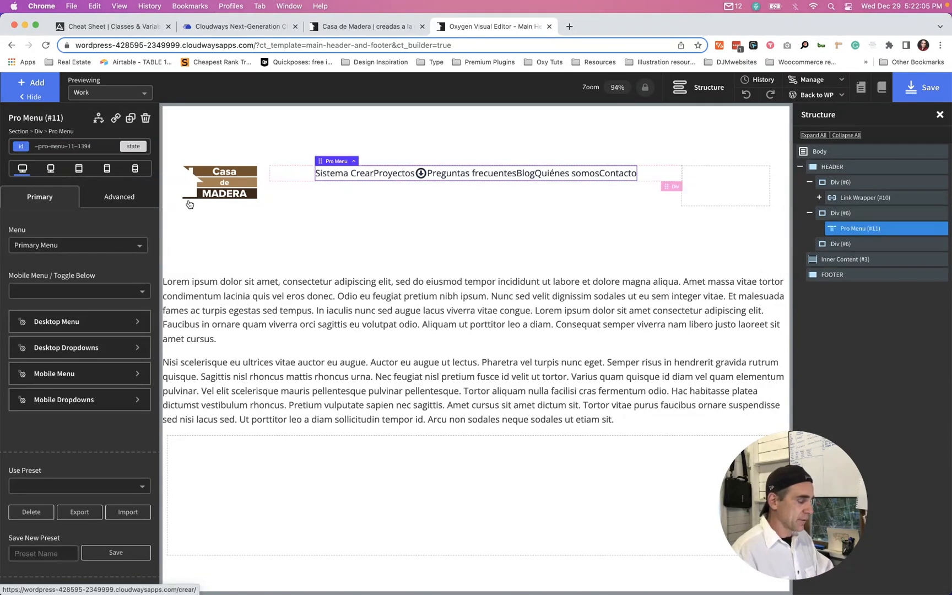
pyautogui.click(85, 327)
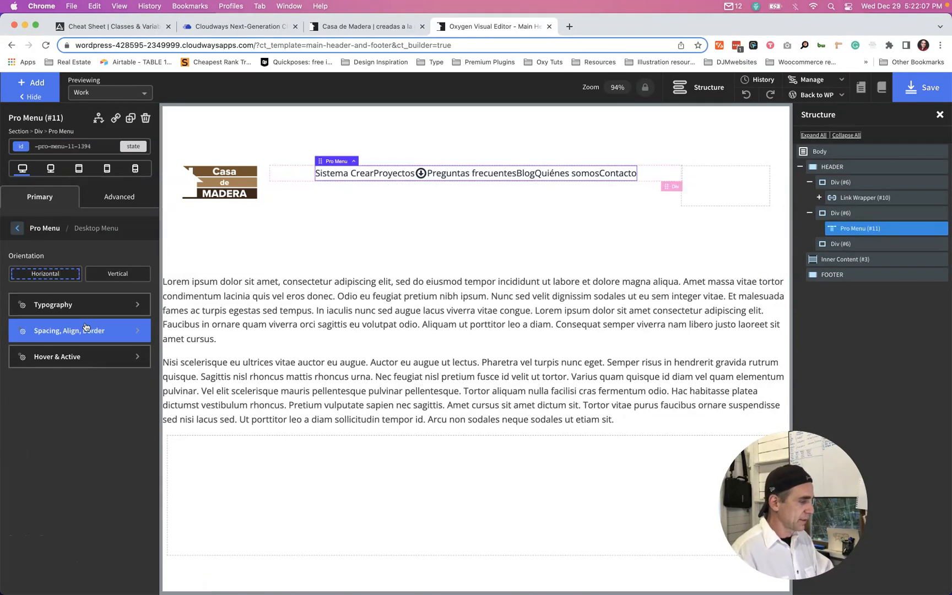
pyautogui.click(68, 336)
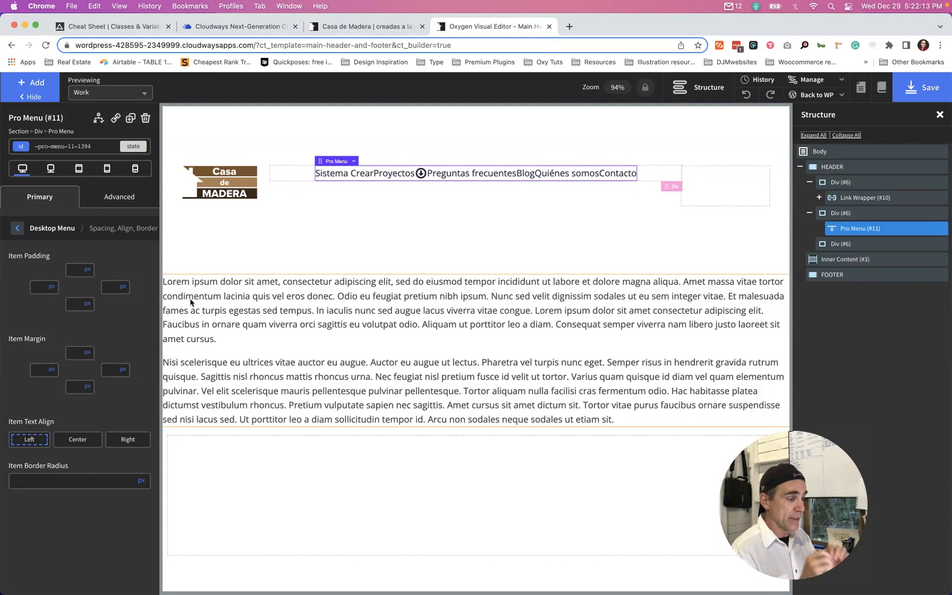
pyautogui.click(51, 369)
pyautogui.click(61, 384)
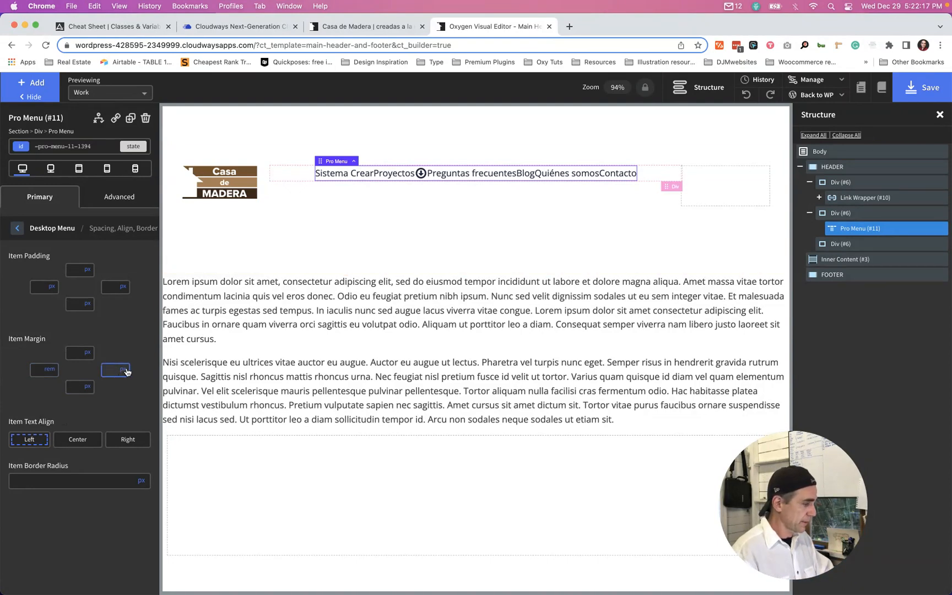
pyautogui.click(123, 369)
pyautogui.click(128, 384)
pyautogui.click(40, 369)
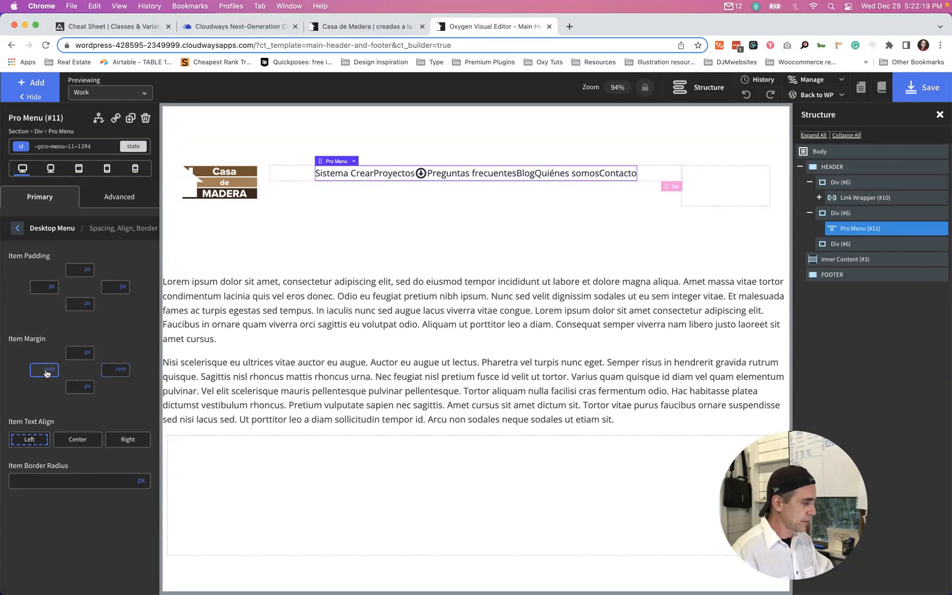
pyautogui.write('1')
pyautogui.click(116, 369)
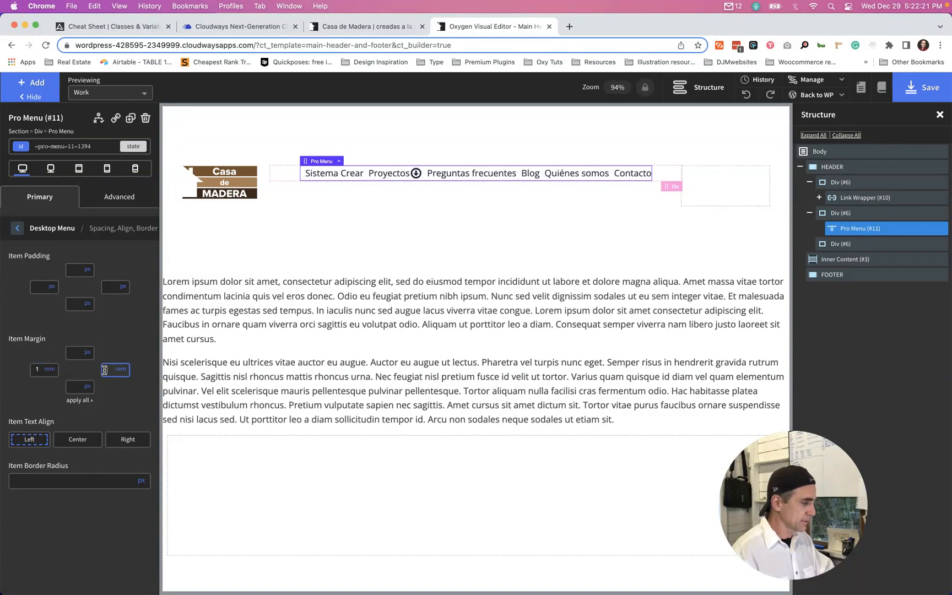
pyautogui.write('1')
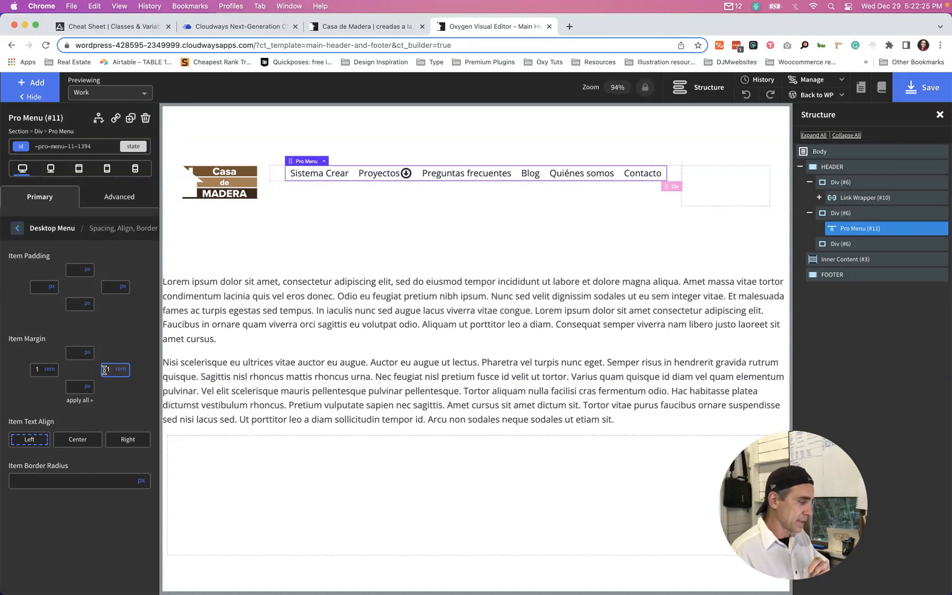
pyautogui.click(63, 310)
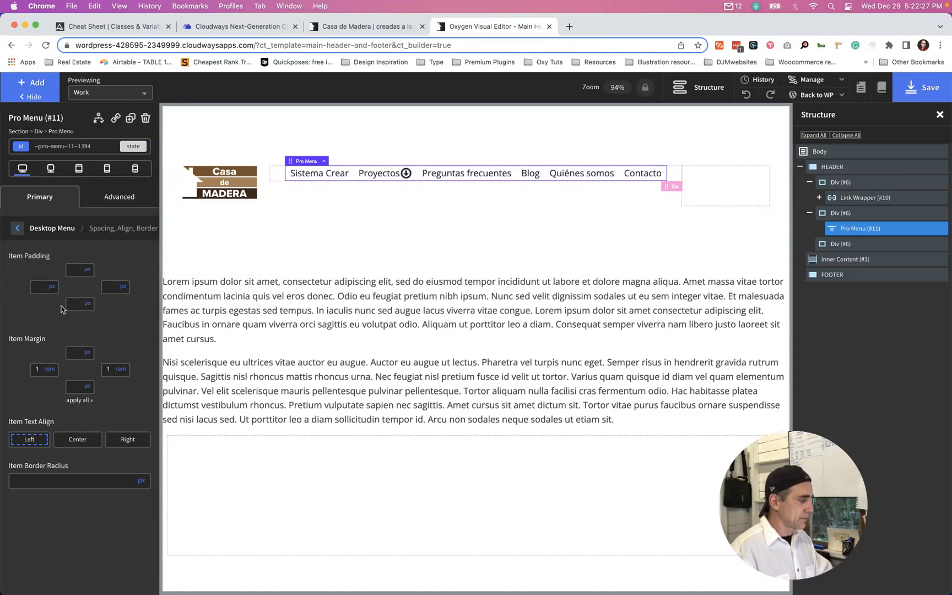
pyautogui.click(16, 229)
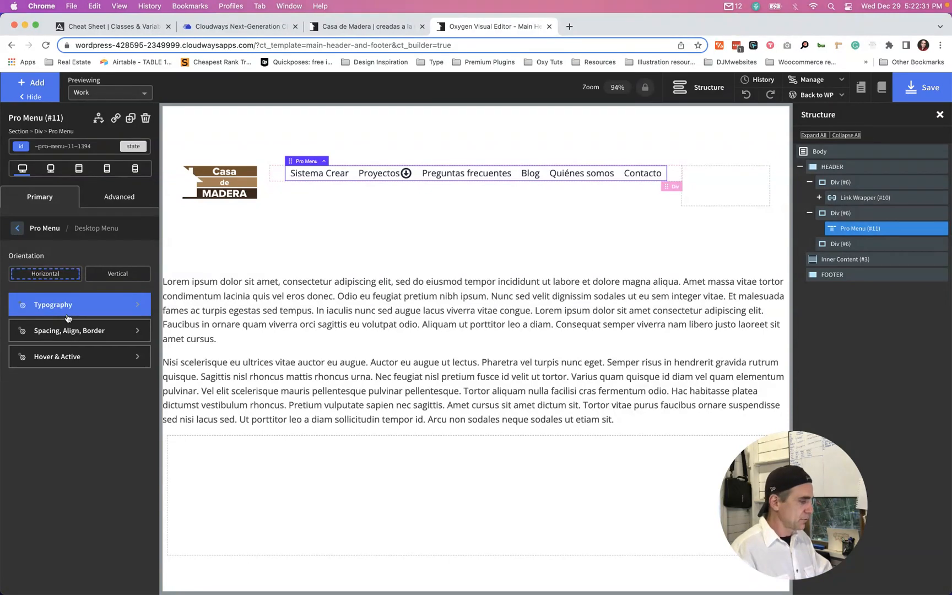
pyautogui.click(16, 233)
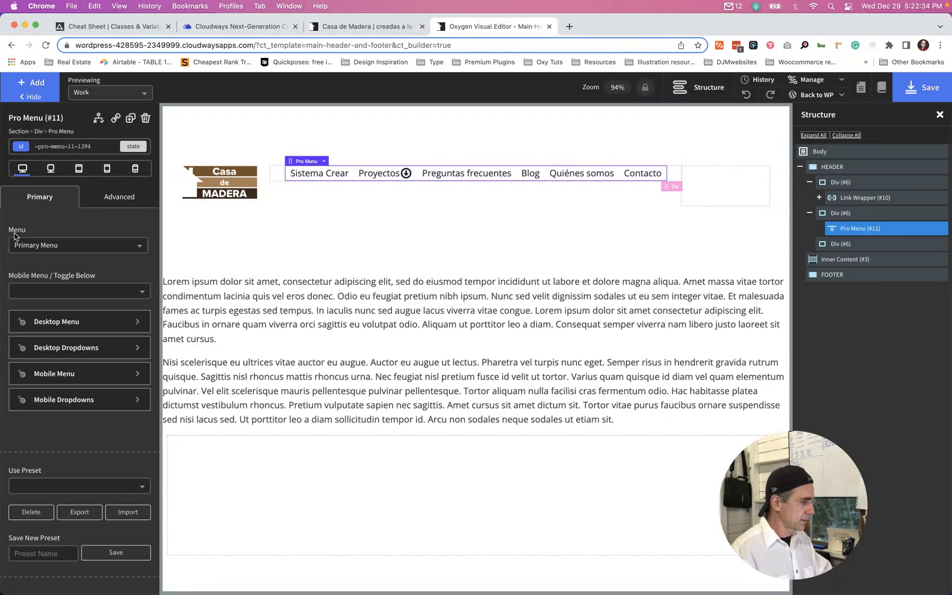
pyautogui.click(64, 348)
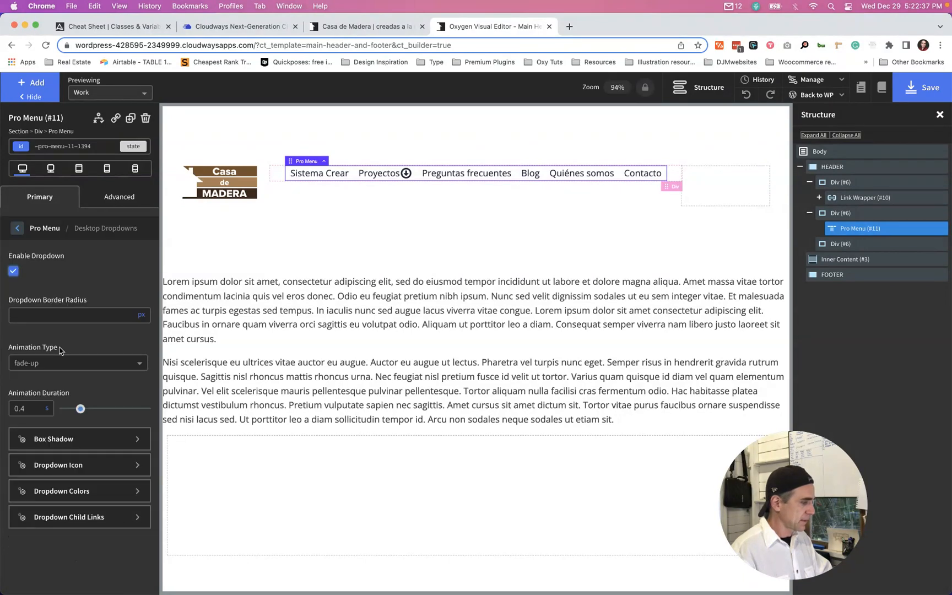
pyautogui.click(94, 463)
pyautogui.scroll(-5, 74, 413)
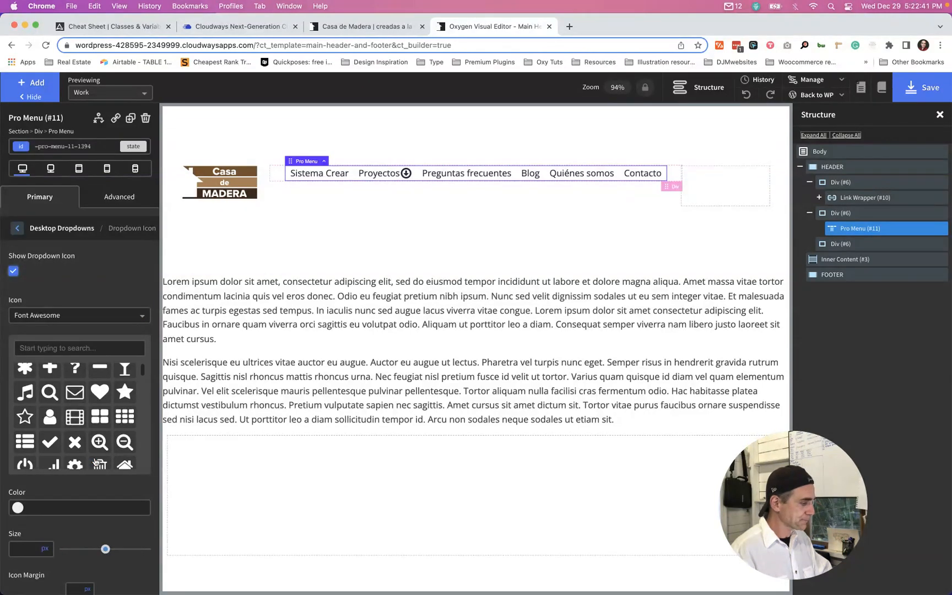
pyautogui.click(25, 550)
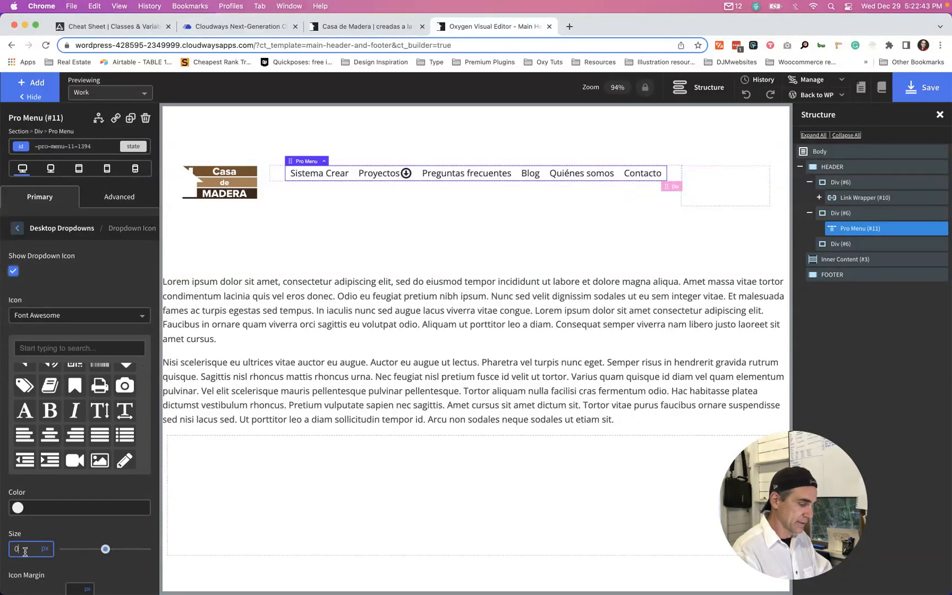
pyautogui.click(349, 26)
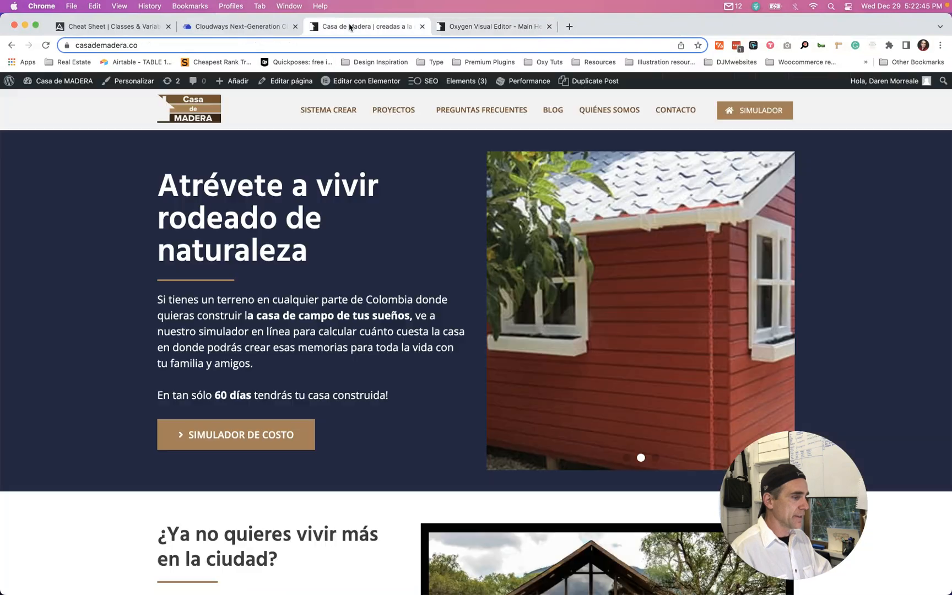
pyautogui.moveTo(388, 113)
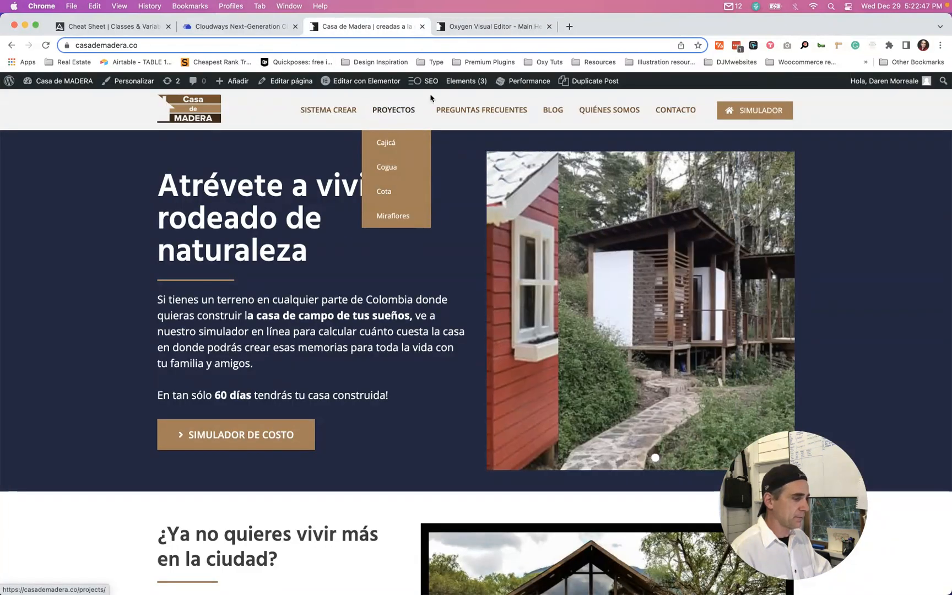
pyautogui.click(465, 29)
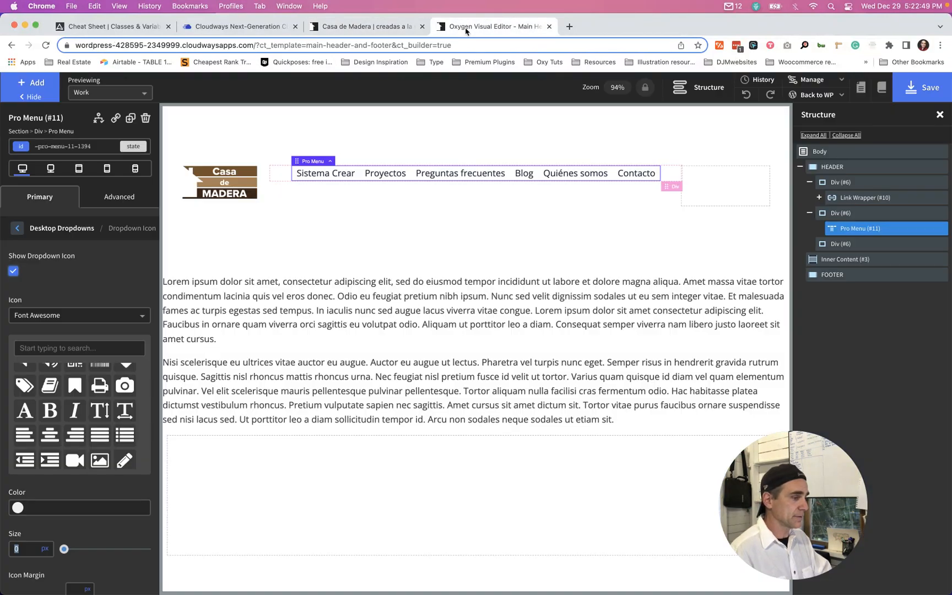
pyautogui.click(17, 233)
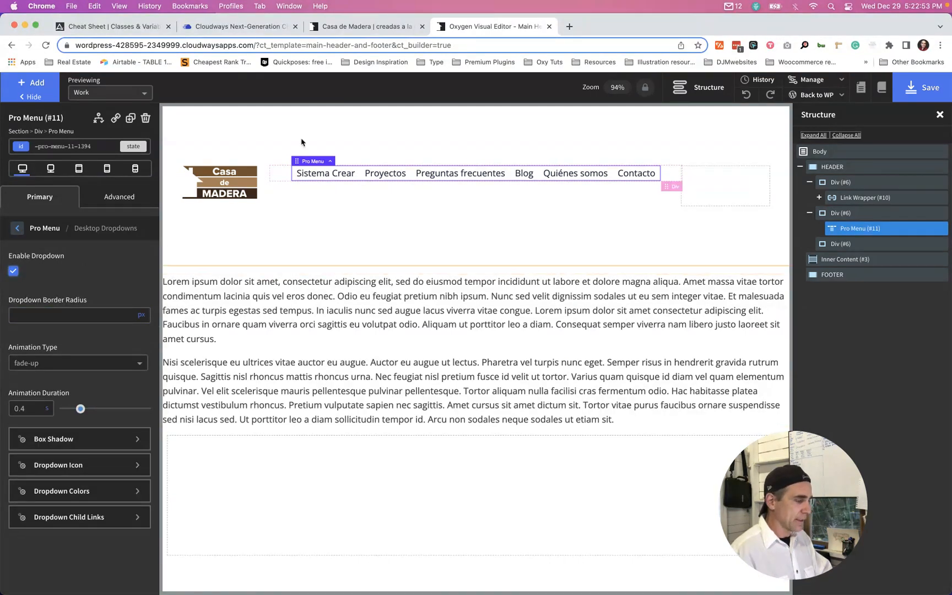
pyautogui.click(18, 232)
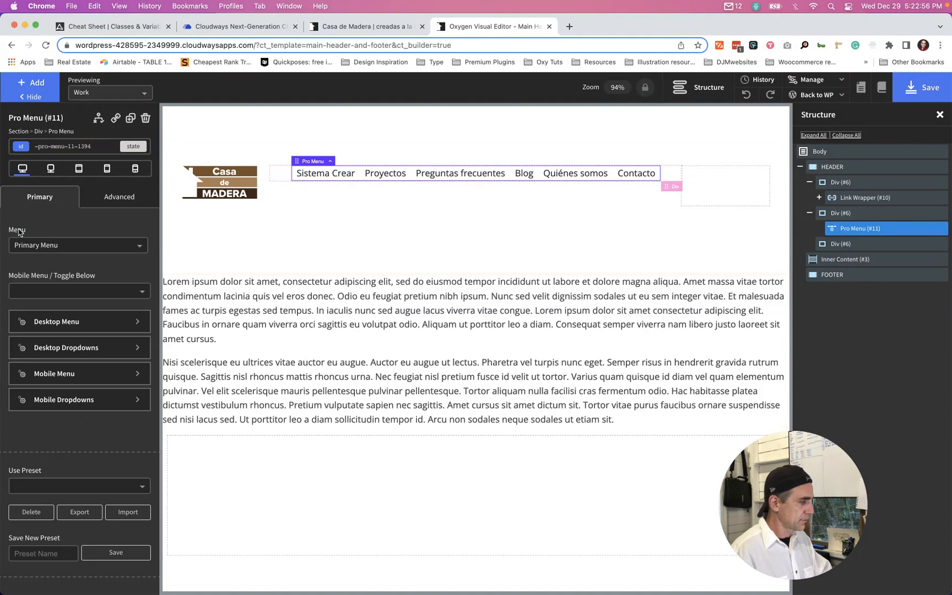
pyautogui.click(65, 331)
pyautogui.click(68, 306)
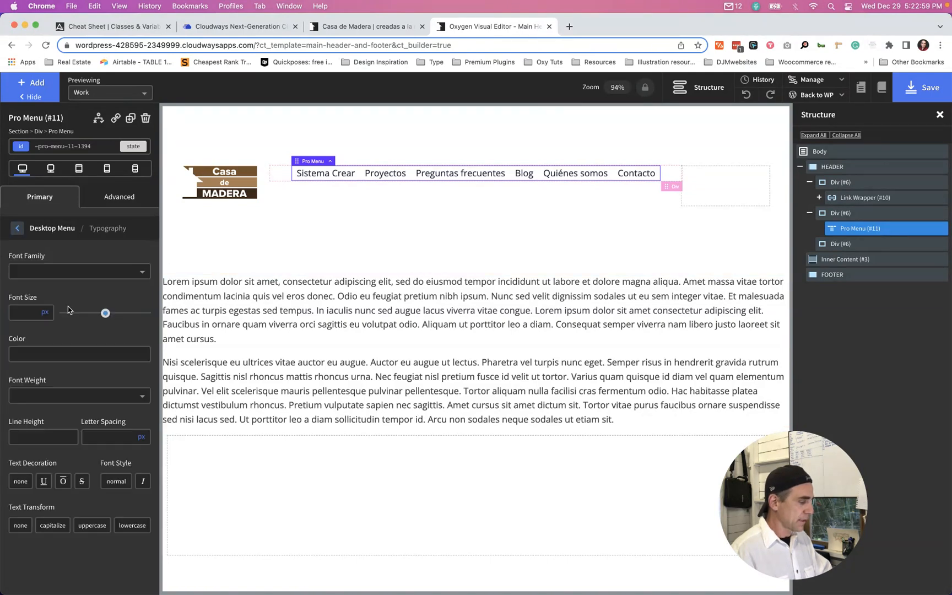
pyautogui.click(59, 405)
pyautogui.click(40, 523)
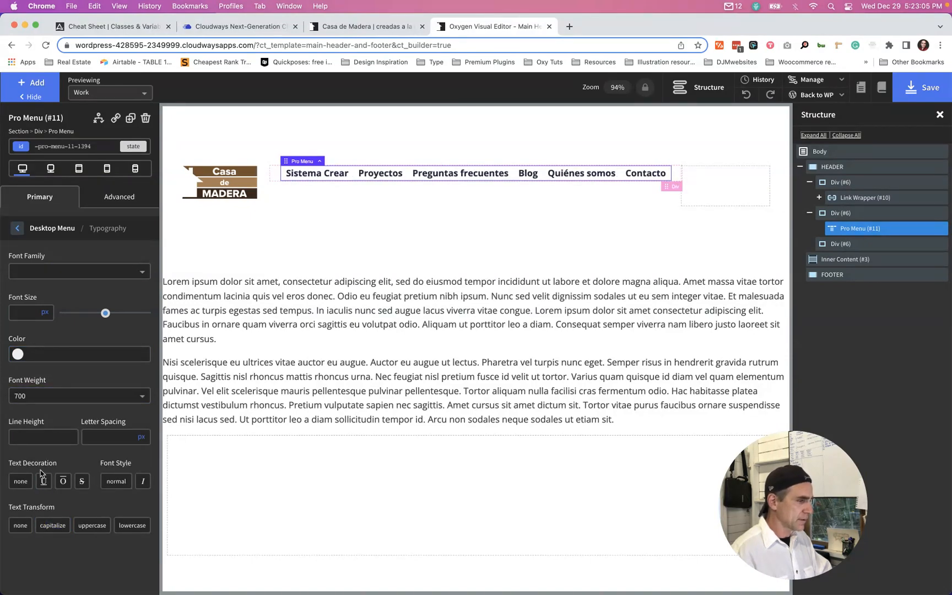
# - Inspect the font family, size and weight of the Quiénes Somos menu item on the live Casa de Madera site
pyautogui.hotkey('ctrl', 'shift', 'Tab')
pyautogui.hotkey('ctrl', 'Tab')
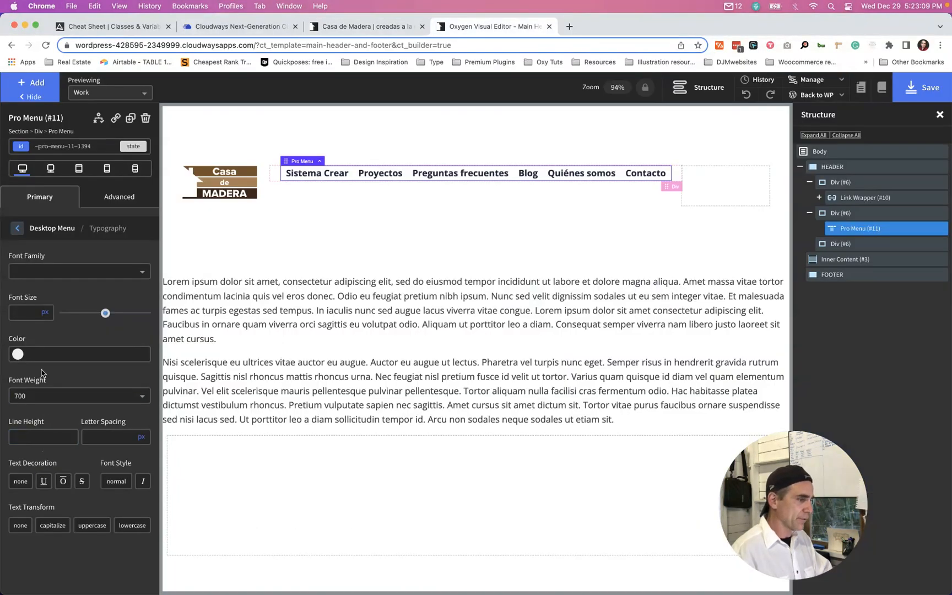
pyautogui.hotkey('ctrl', 'shift', 'Tab')
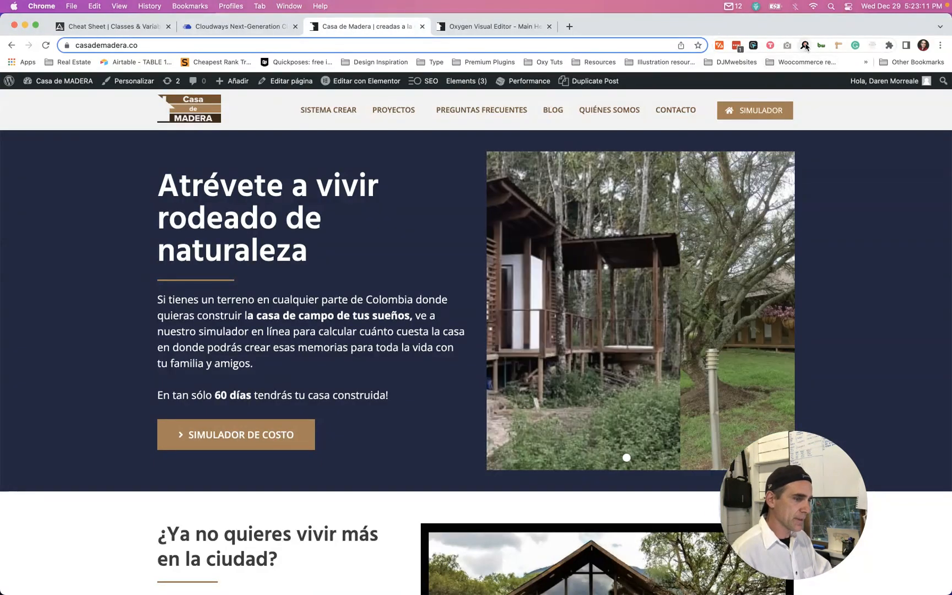
pyautogui.click(806, 46)
pyautogui.click(593, 113)
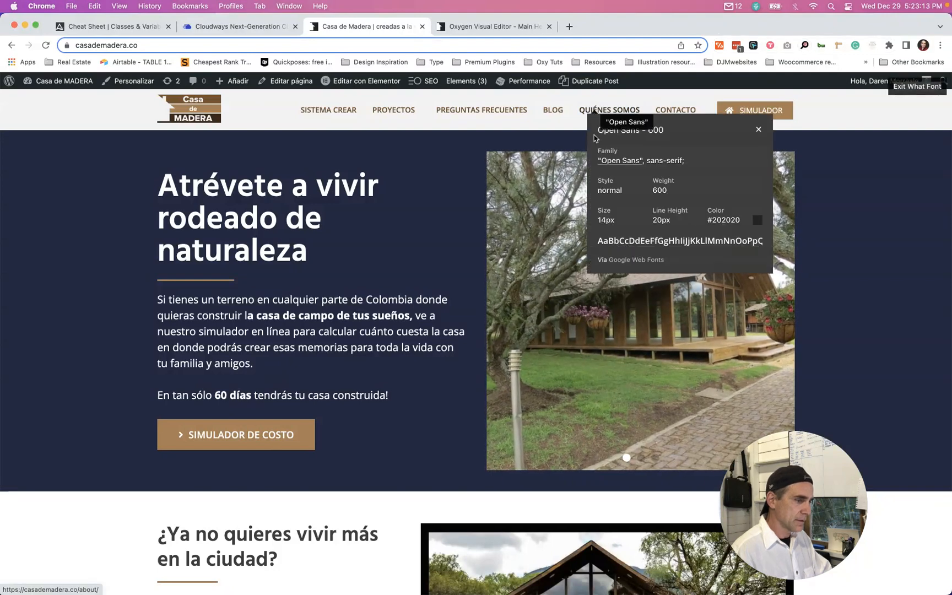
pyautogui.press('Escape')
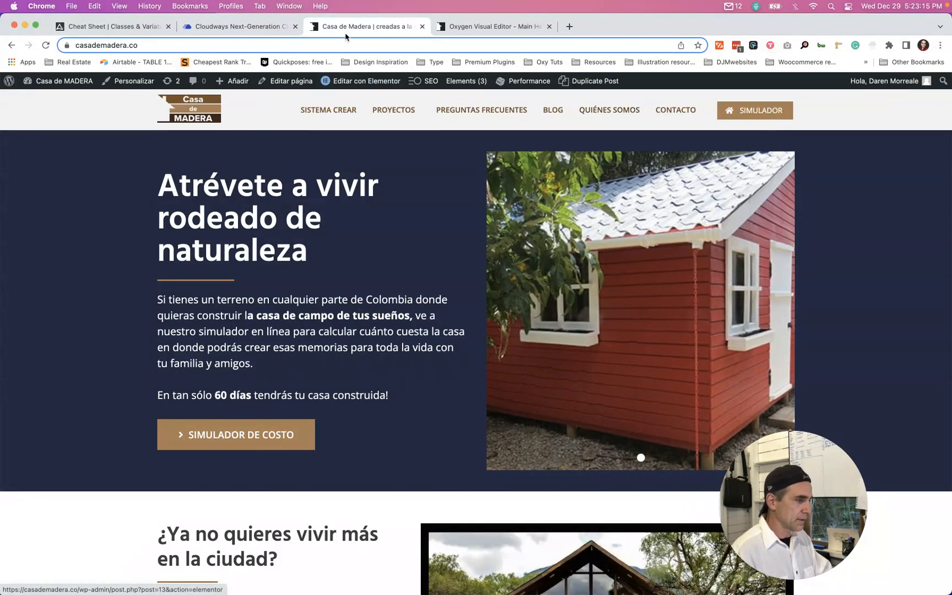
pyautogui.click(453, 26)
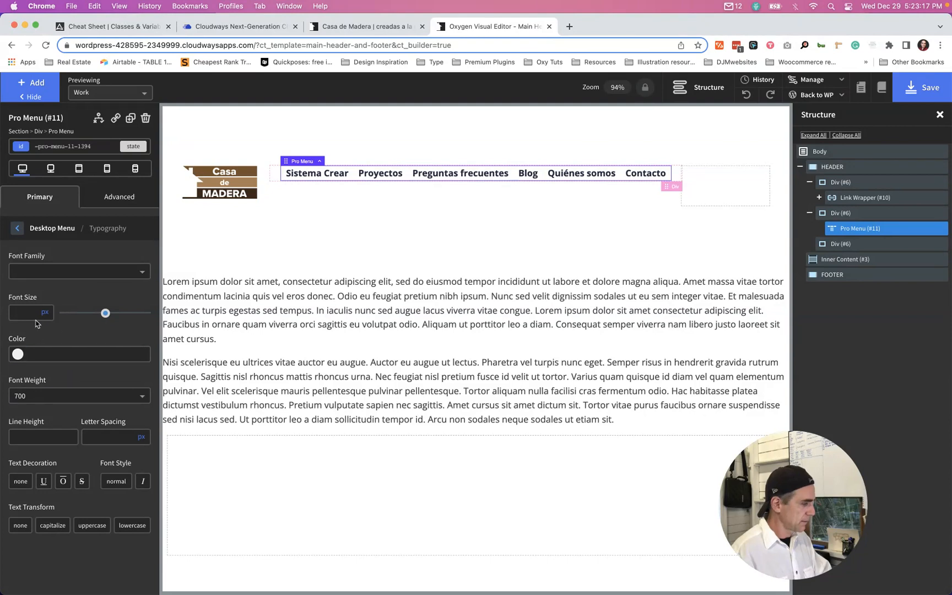
pyautogui.click(26, 314)
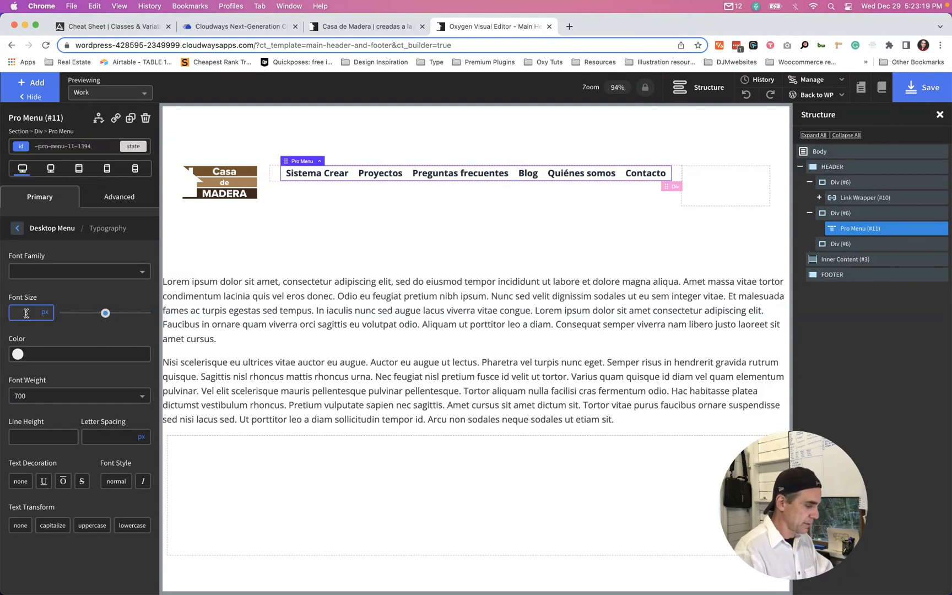
pyautogui.write('14')
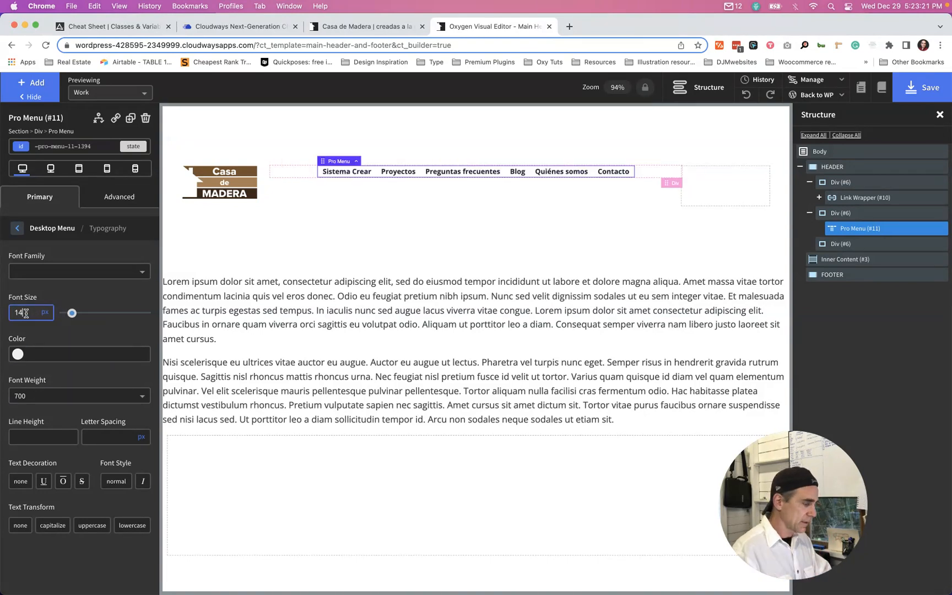
pyautogui.click(36, 396)
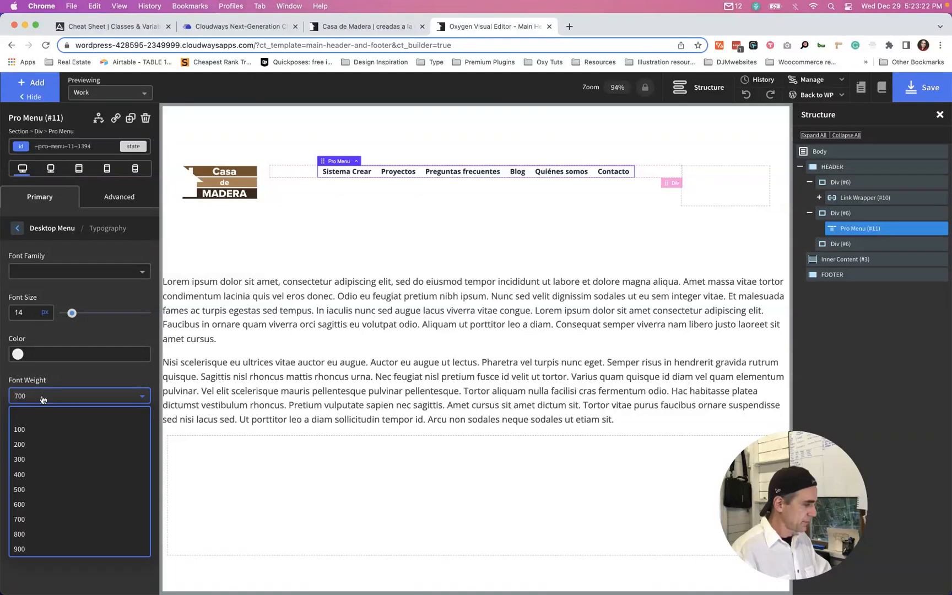
pyautogui.click(32, 504)
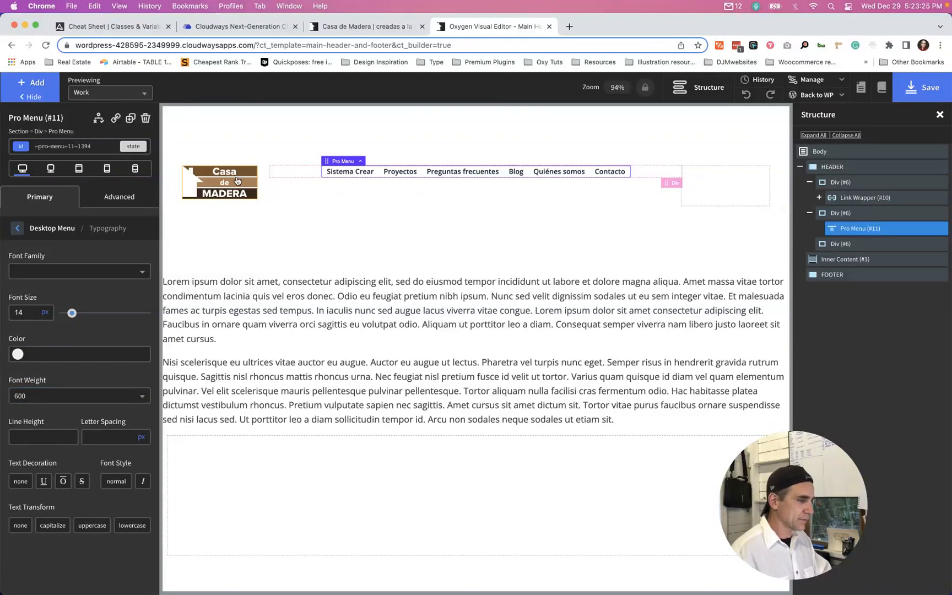
# - Compare the menu with the live site and set the desktop menu's text transform to uppercase
pyautogui.click(358, 26)
pyautogui.hotkey('ctrl', 'Tab')
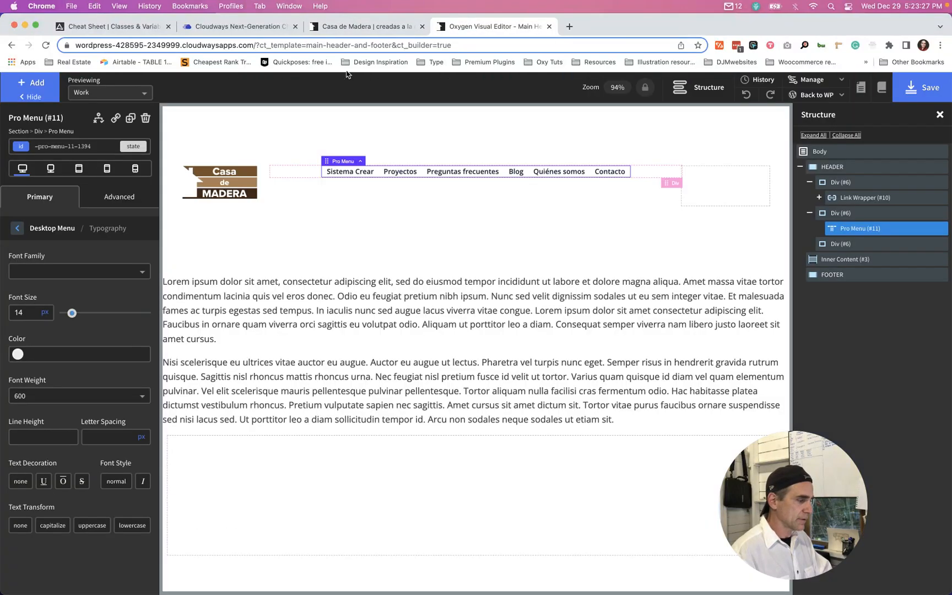
pyautogui.click(101, 529)
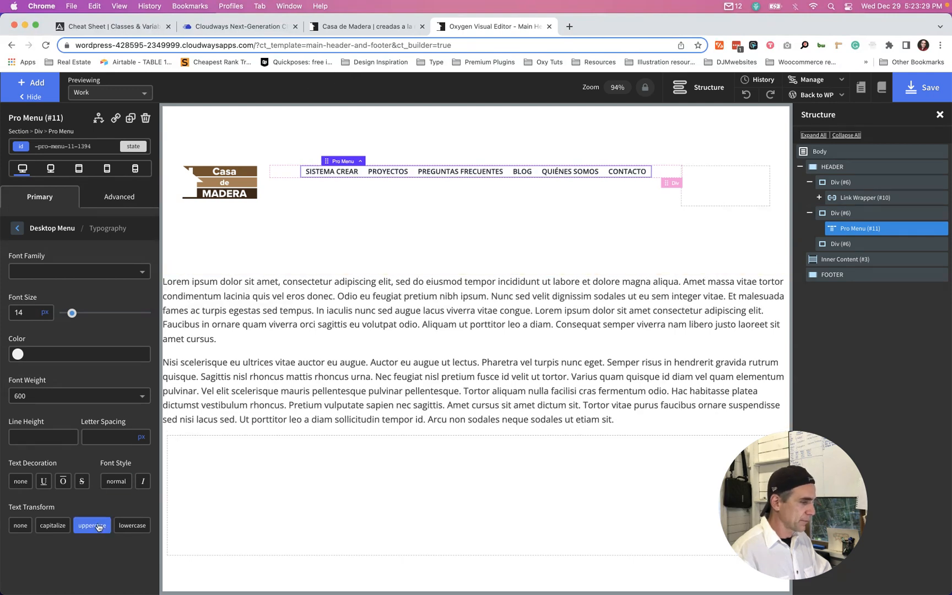
# - Check the menu text color on the live site and set the desktop menu's typography color to var(--accent)
pyautogui.click(358, 26)
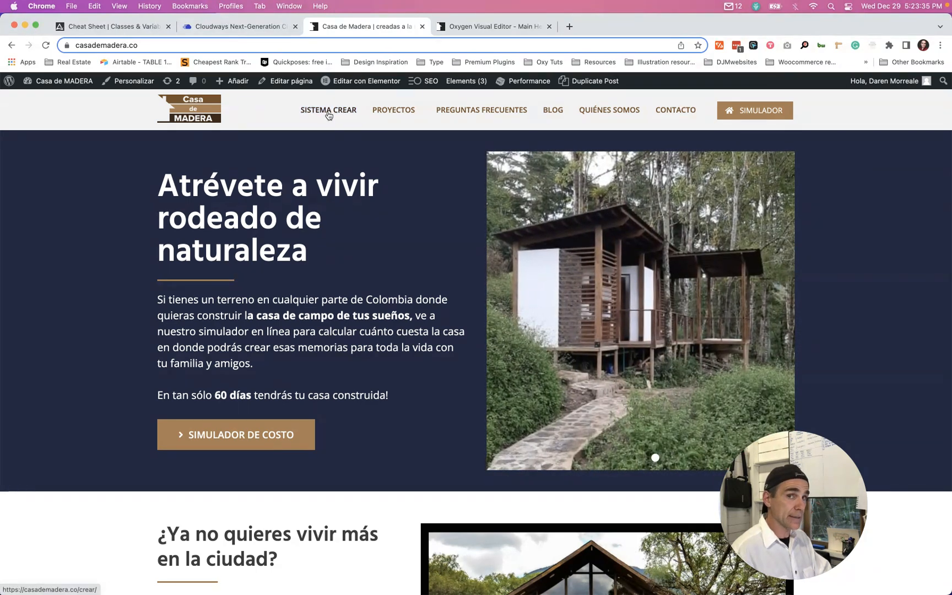
pyautogui.hotkey('ctrl', 'Tab')
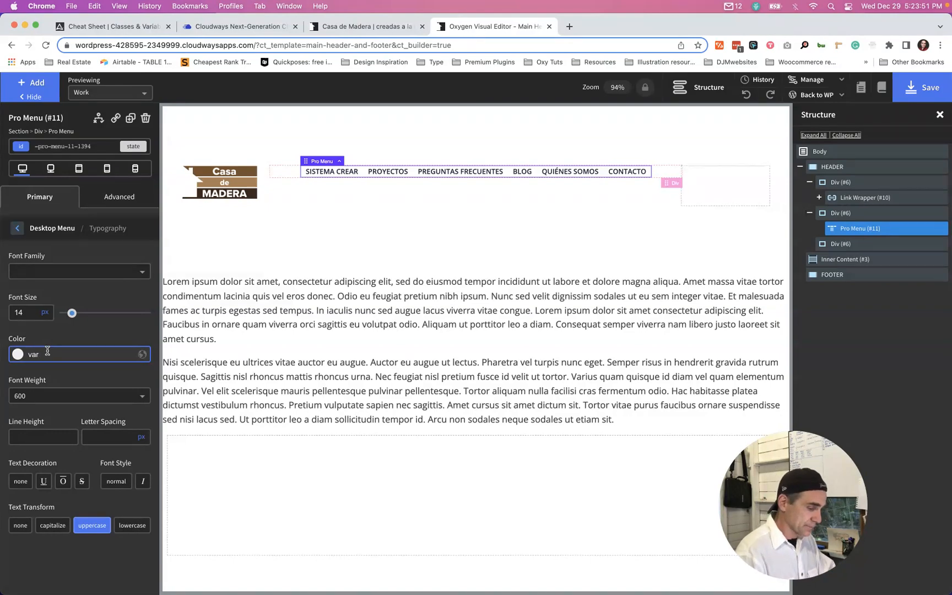
pyautogui.write('(--acc')
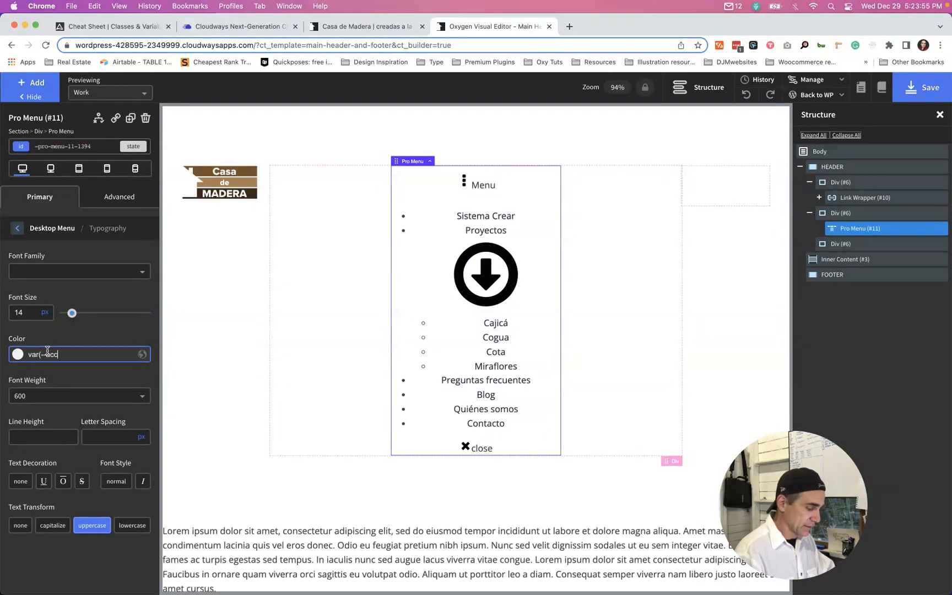
pyautogui.write('ent)')
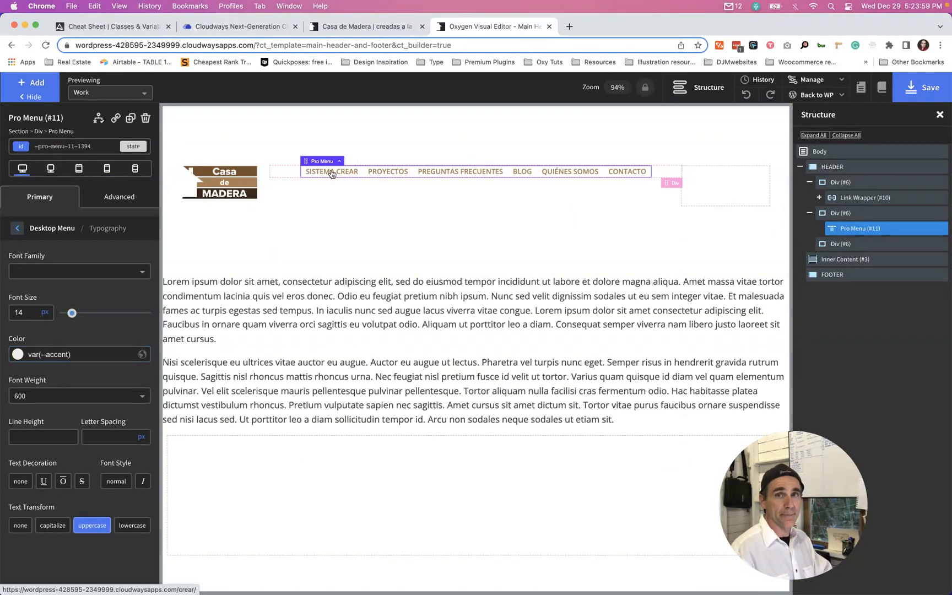
pyautogui.click(76, 146)
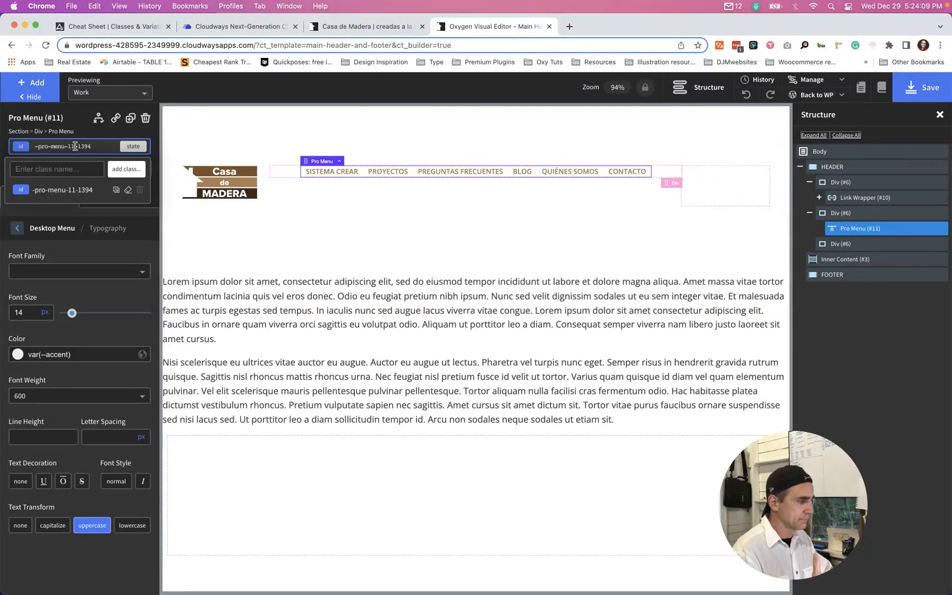
pyautogui.click(103, 257)
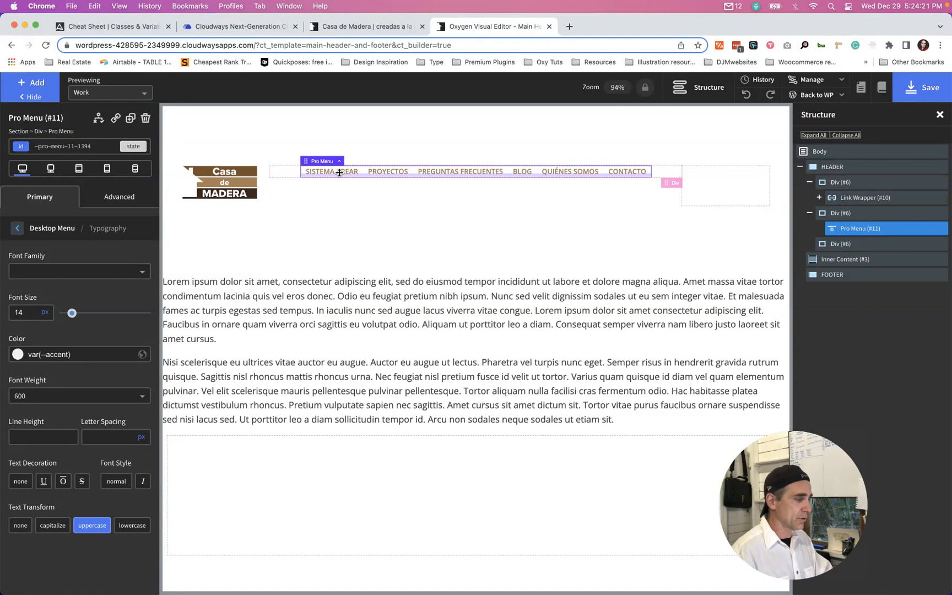
# - Check the menu hover effect on the live site and set the desktop menu's hover text color to var(--primary)
pyautogui.press('super+alt+Left')
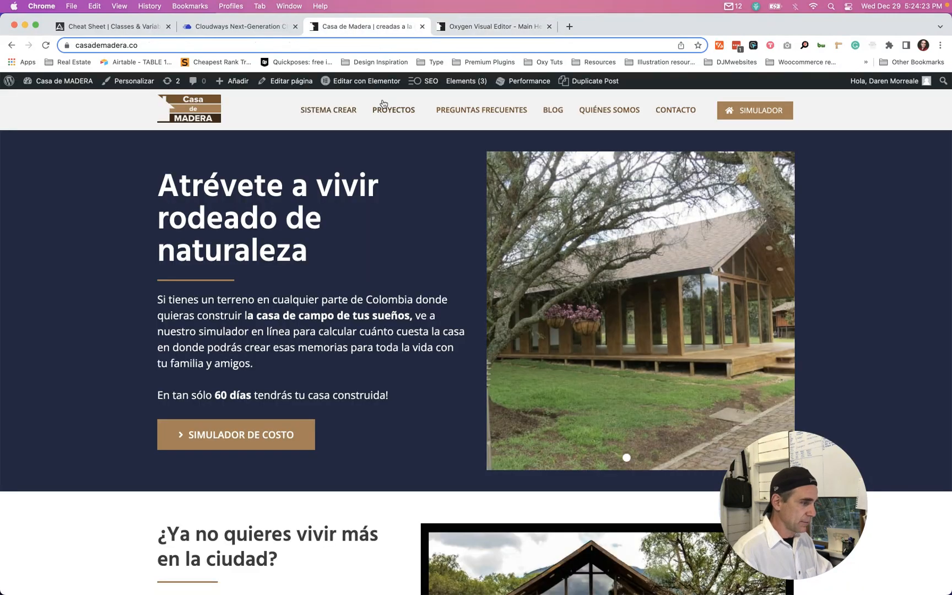
pyautogui.press('super+alt+Right')
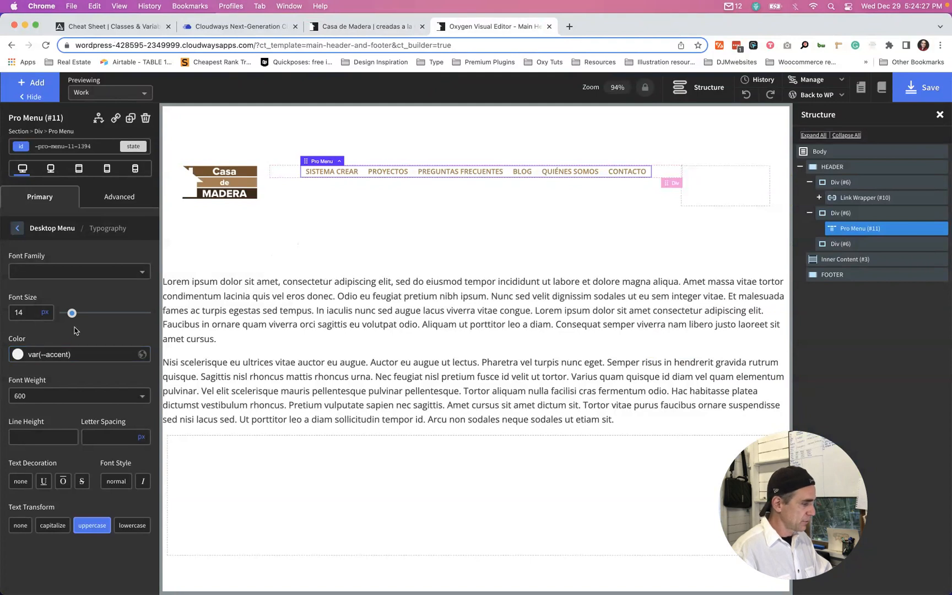
pyautogui.click(17, 228)
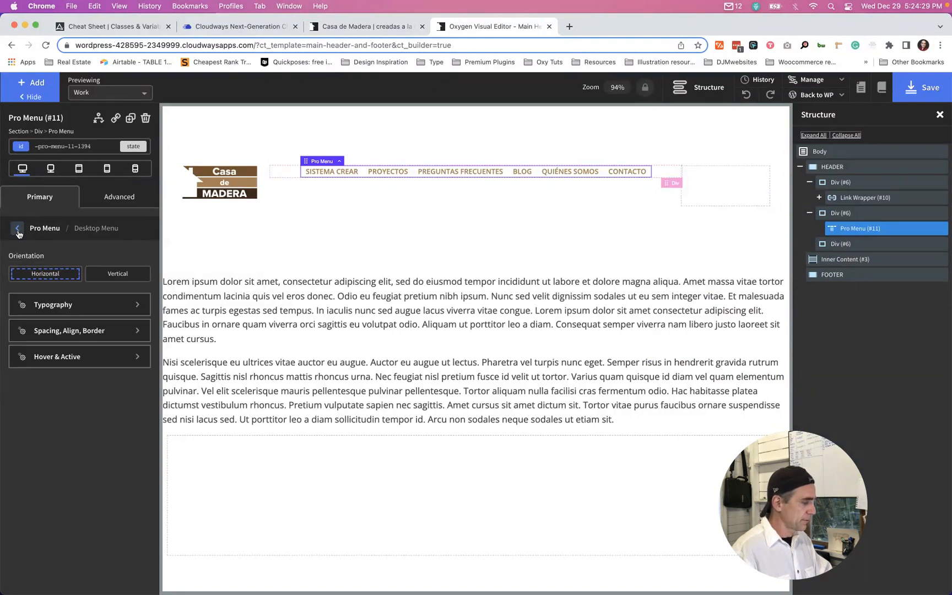
pyautogui.click(71, 357)
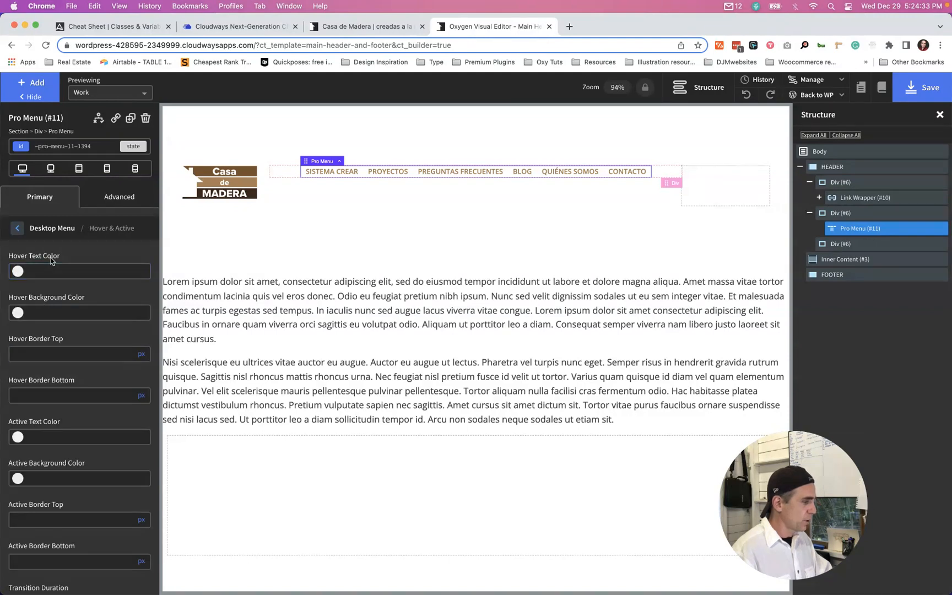
pyautogui.click(77, 271)
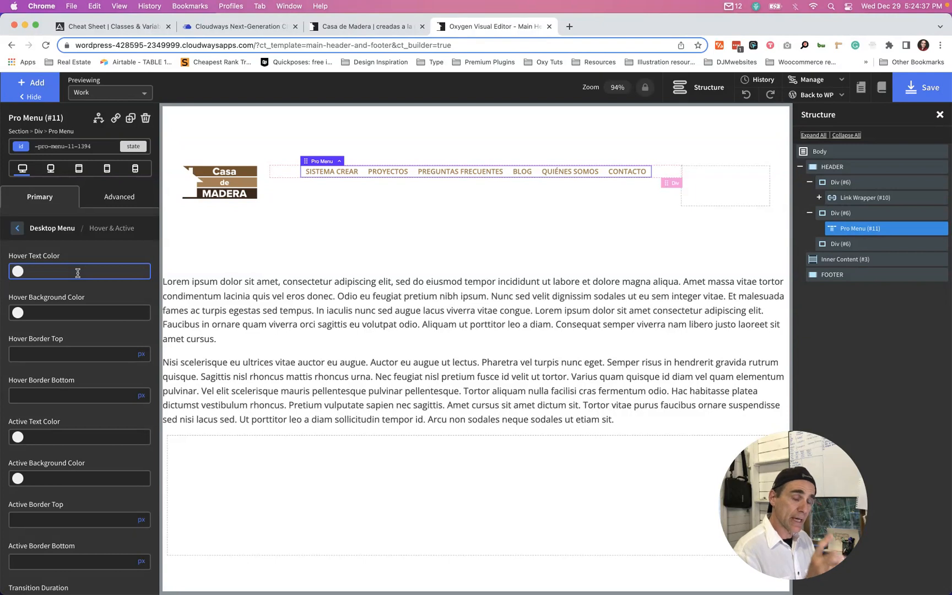
pyautogui.write('var')
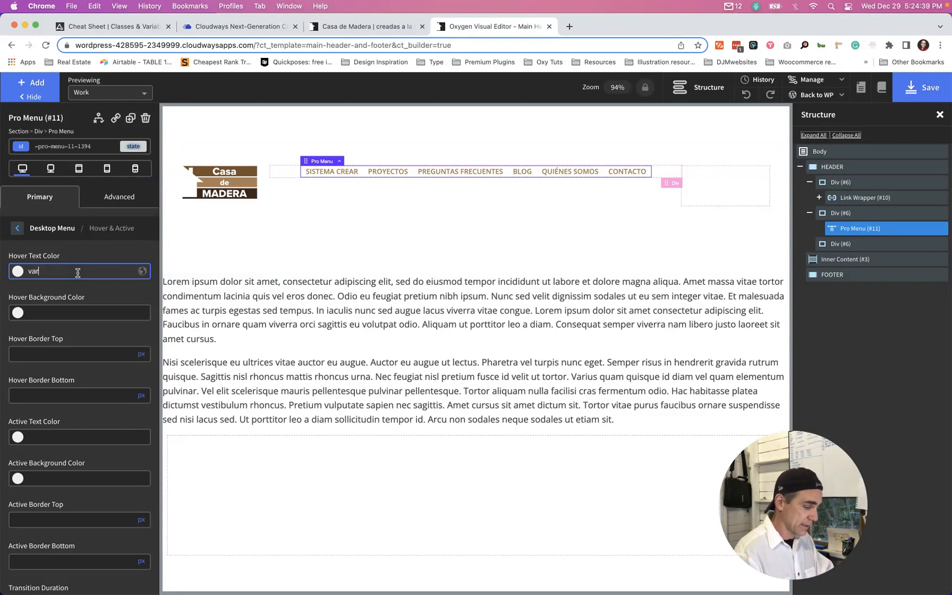
pyautogui.write('(--p')
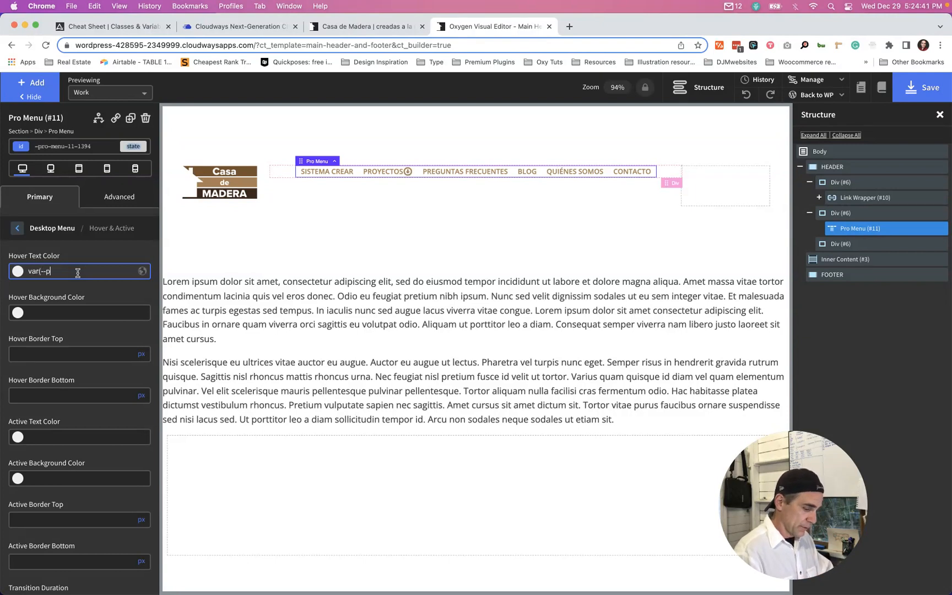
pyautogui.write('rima')
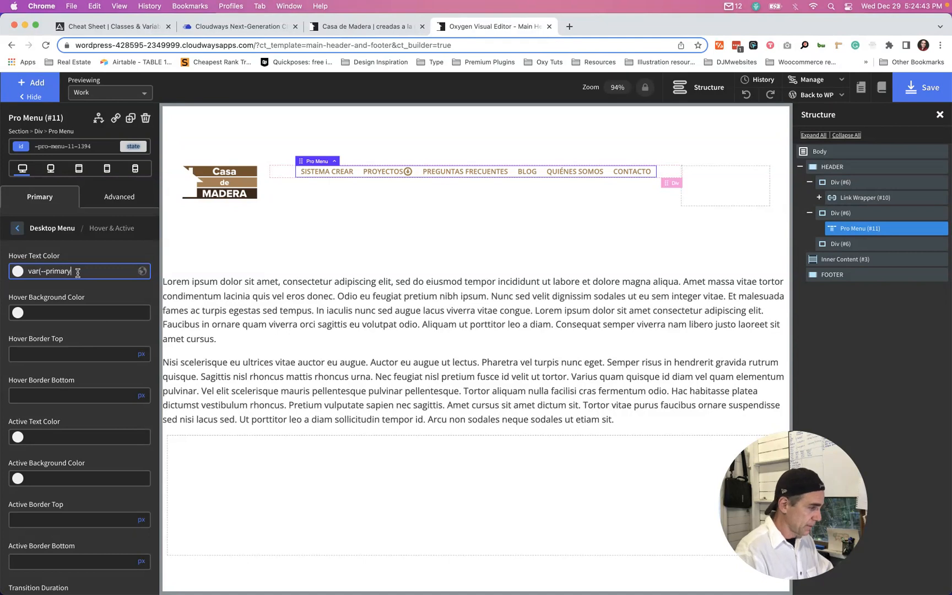
pyautogui.write('ry)')
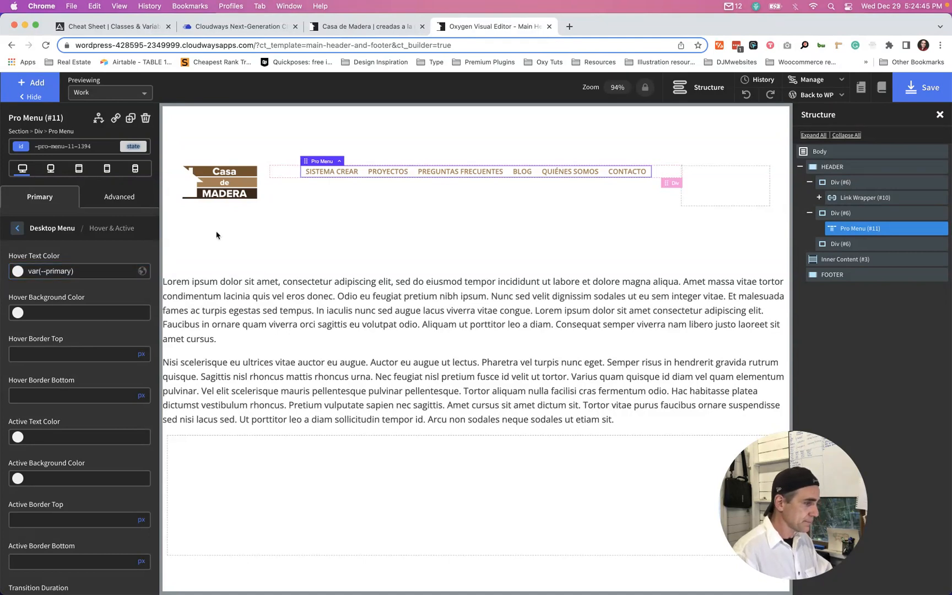
# - Check the Proyectos hover color and dropdown in the preview and compare them with the live Casa de Madera site
pyautogui.moveTo(392, 174)
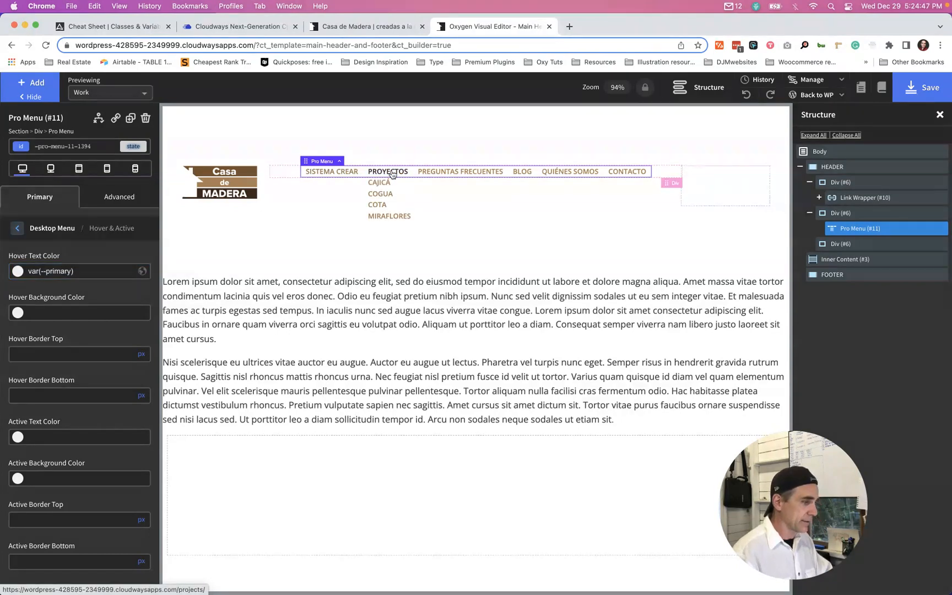
pyautogui.click(76, 272)
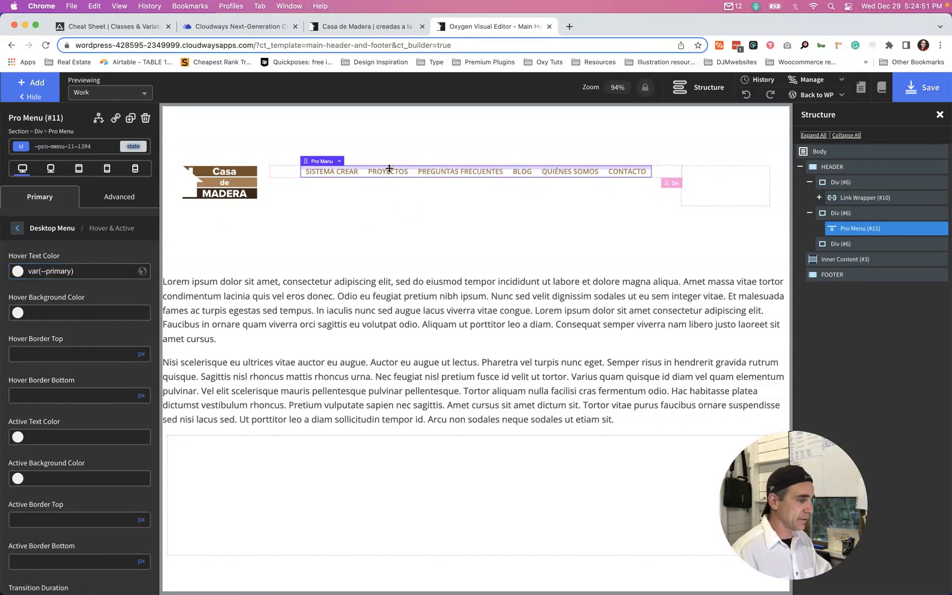
pyautogui.moveTo(388, 174)
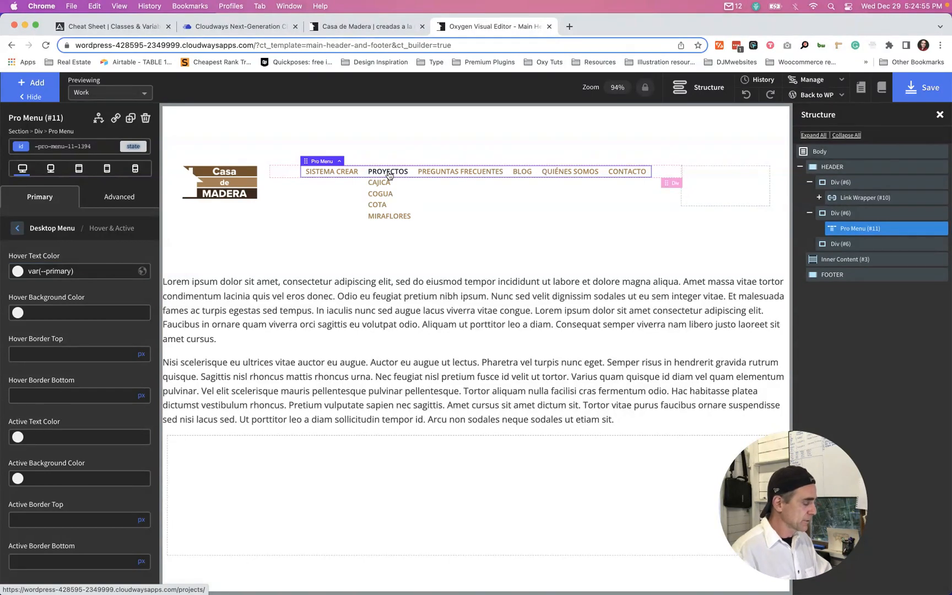
pyautogui.click(17, 228)
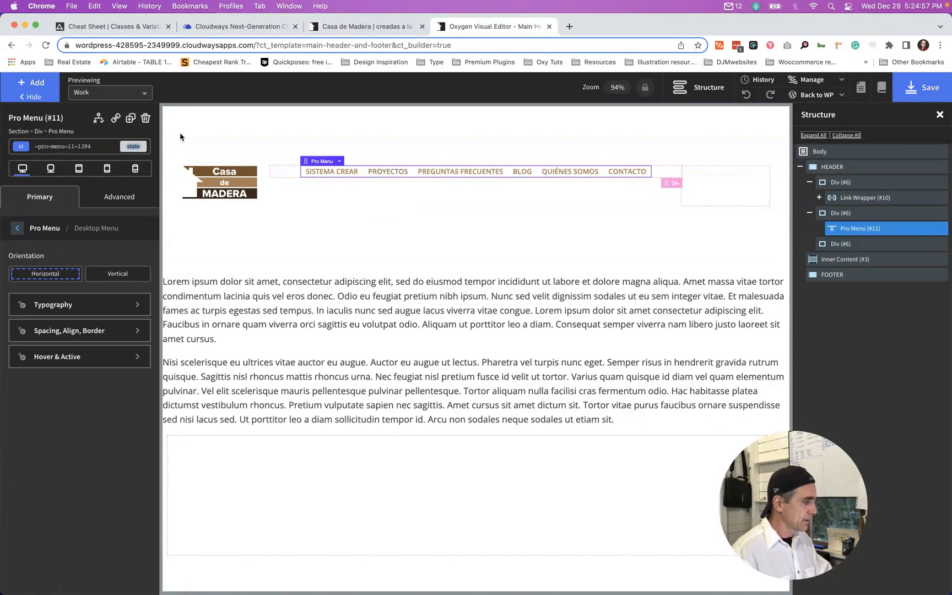
pyautogui.click(366, 26)
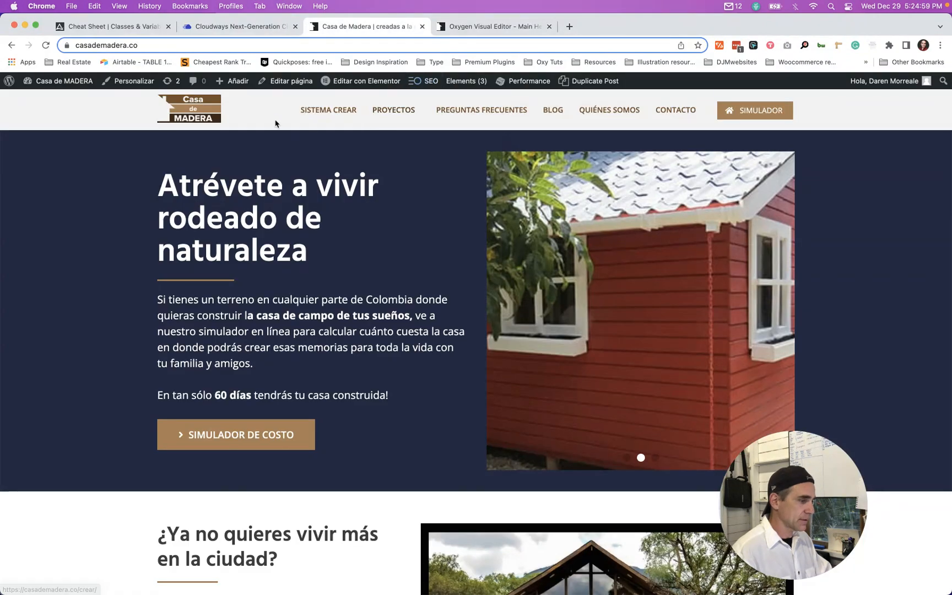
# - Check the Proyectos dropdown on the live site and set the desktop dropdowns' animation type to Fade
pyautogui.moveTo(408, 105)
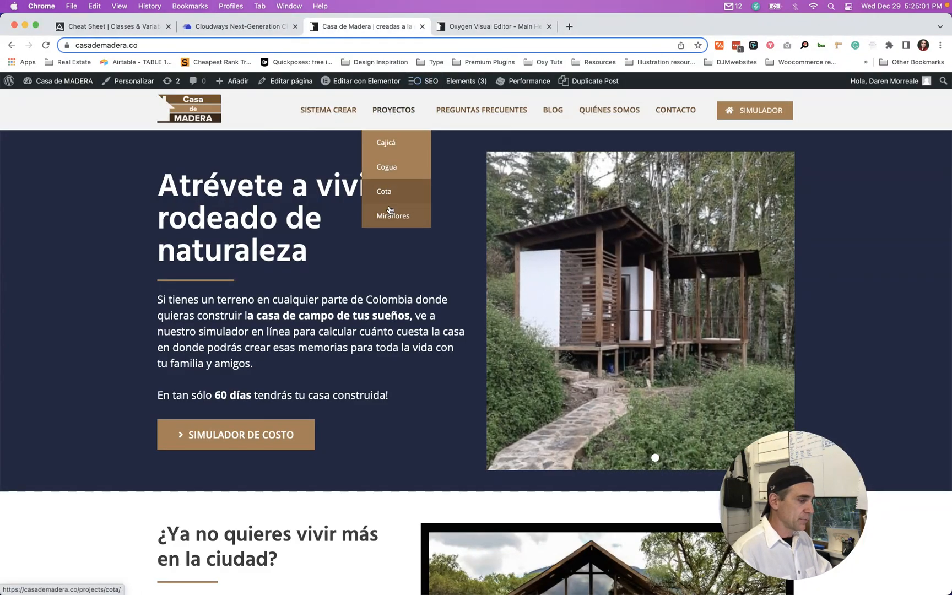
pyautogui.click(493, 26)
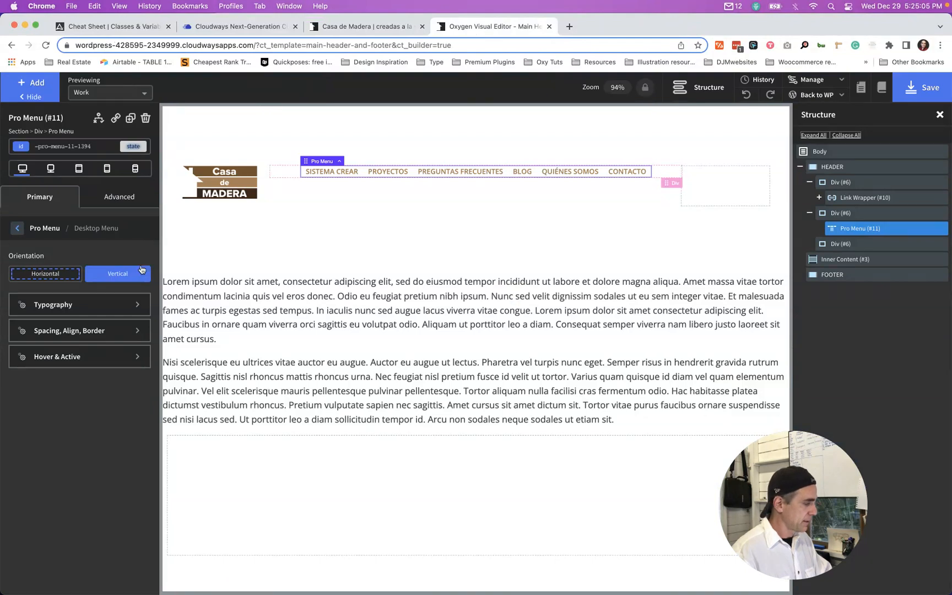
pyautogui.click(17, 232)
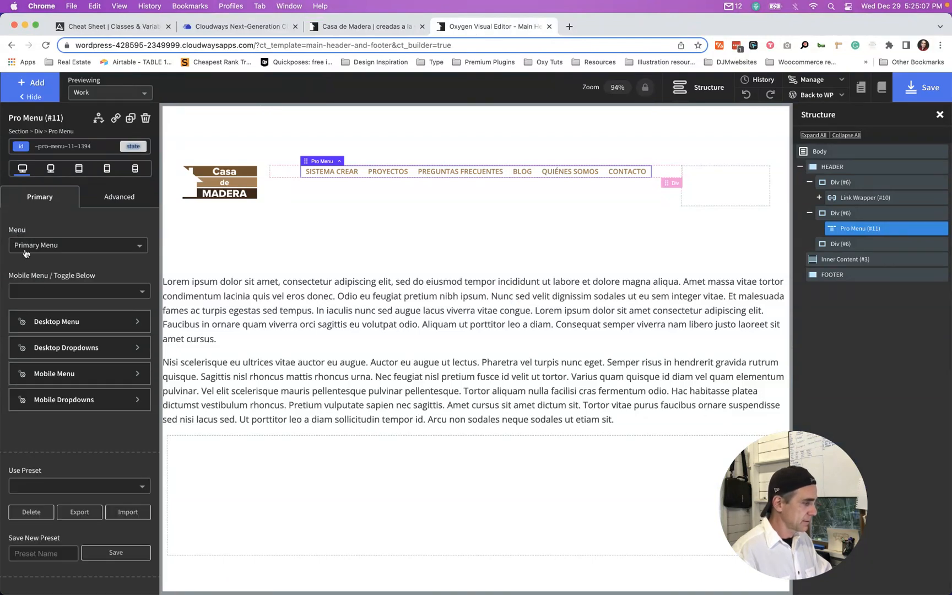
pyautogui.click(64, 348)
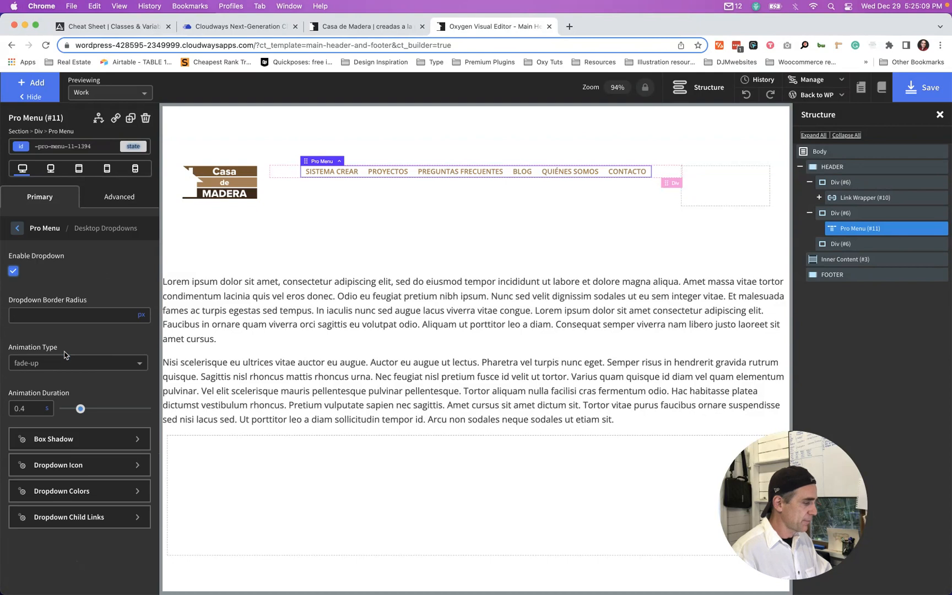
pyautogui.click(49, 361)
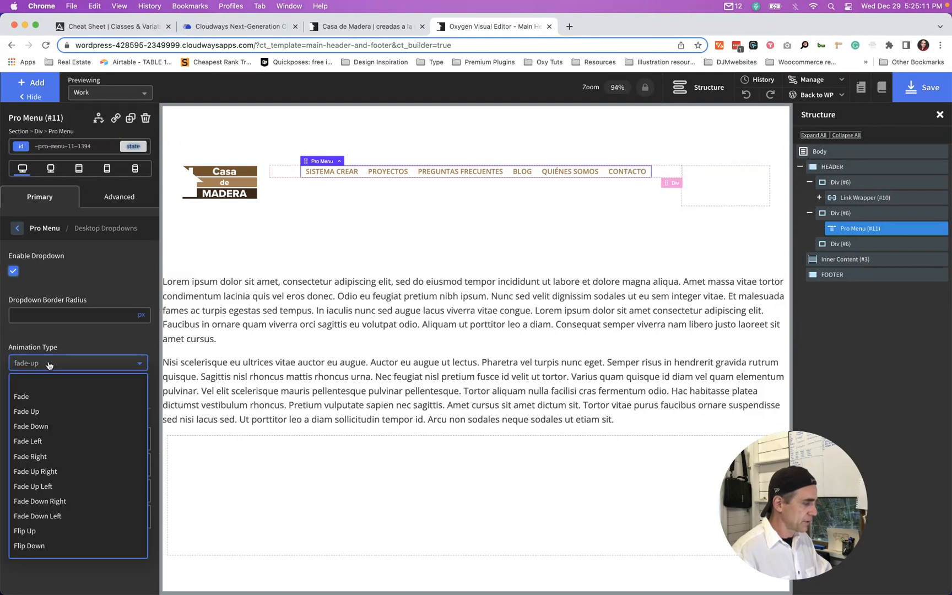
pyautogui.click(58, 381)
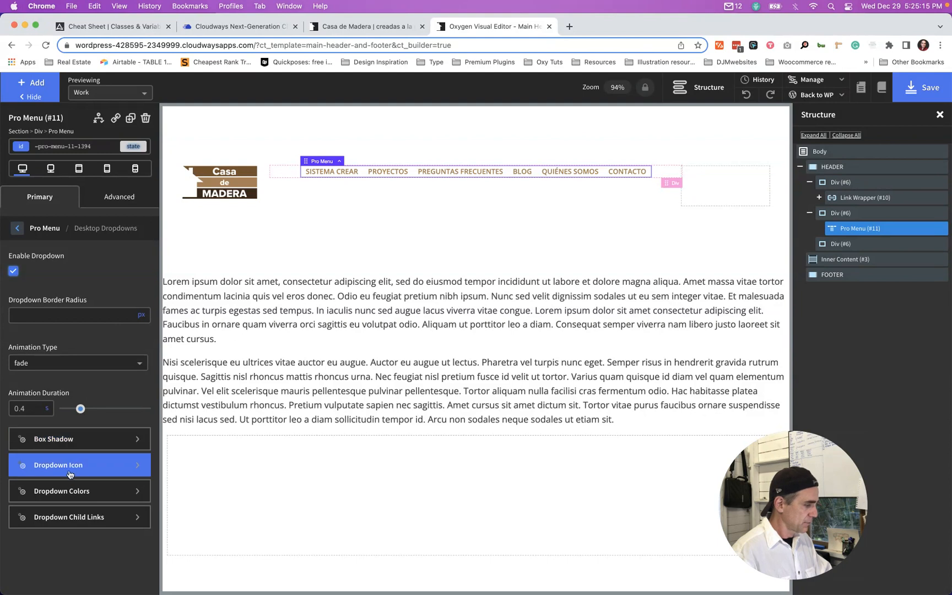
# - Compare with the live site's dropdown, set the desktop dropdowns' background color to var(--accent), and check it on Proyectos
pyautogui.click(71, 492)
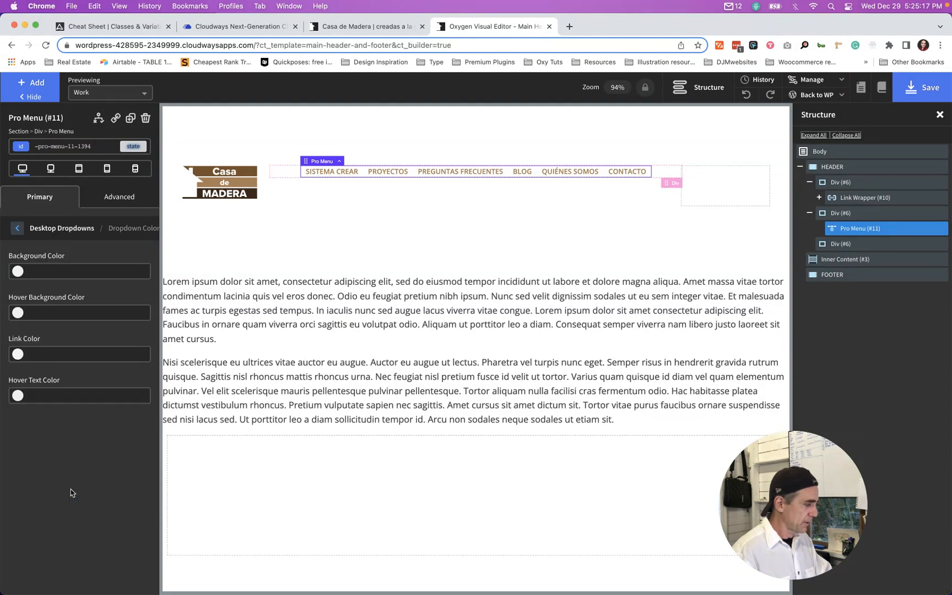
pyautogui.click(76, 271)
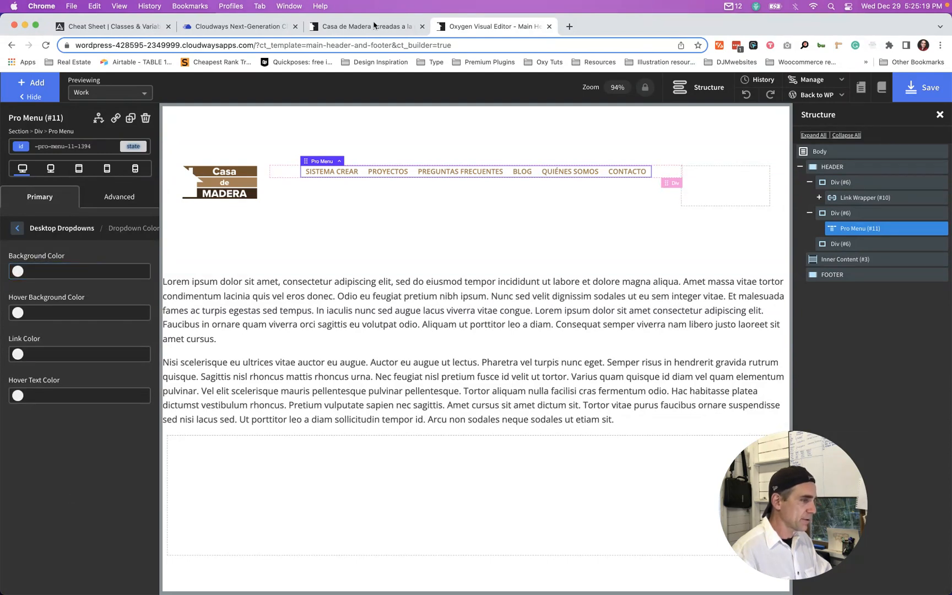
pyautogui.click(366, 26)
pyautogui.moveTo(389, 120)
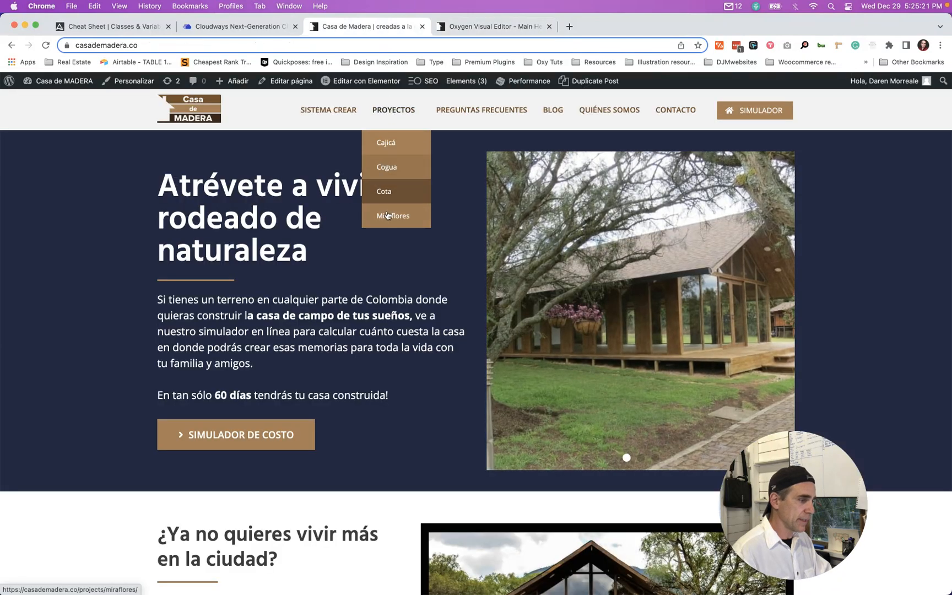
pyautogui.click(491, 26)
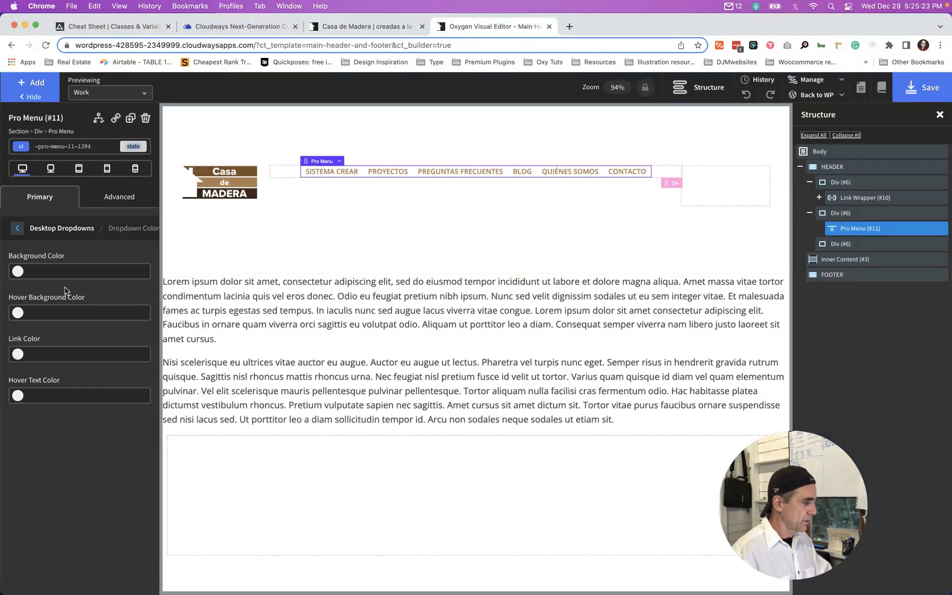
pyautogui.click(48, 272)
pyautogui.write('var')
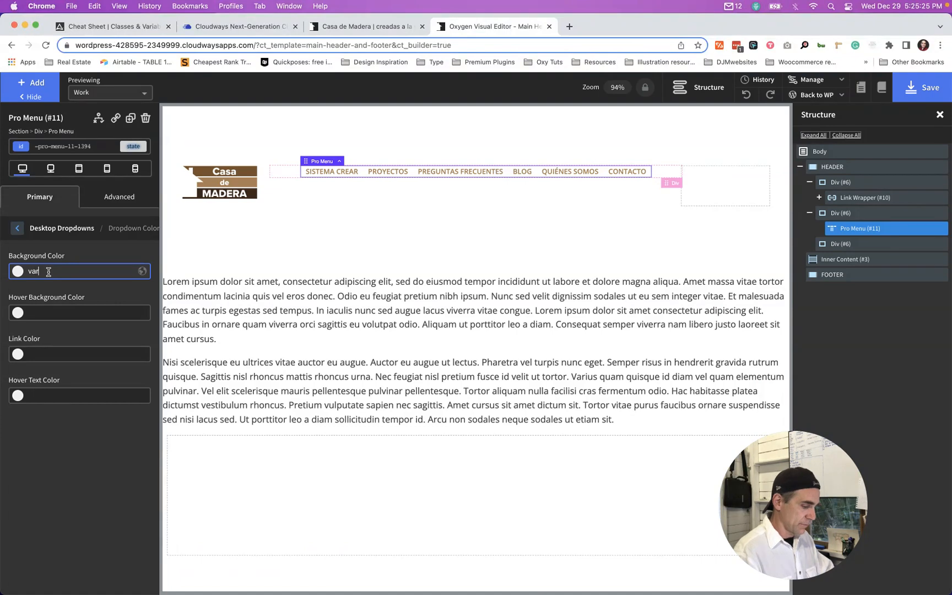
pyautogui.write('(--')
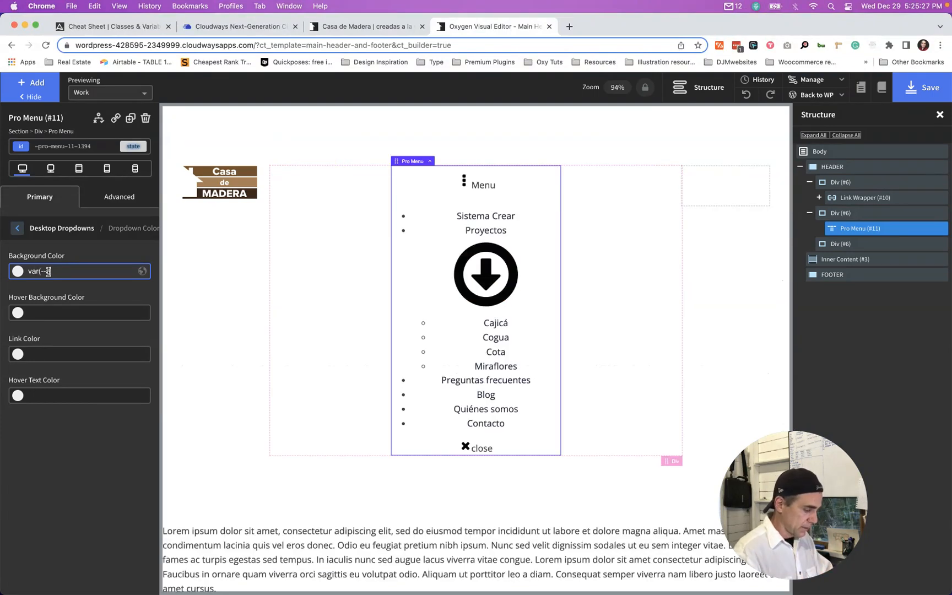
pyautogui.write('accent')
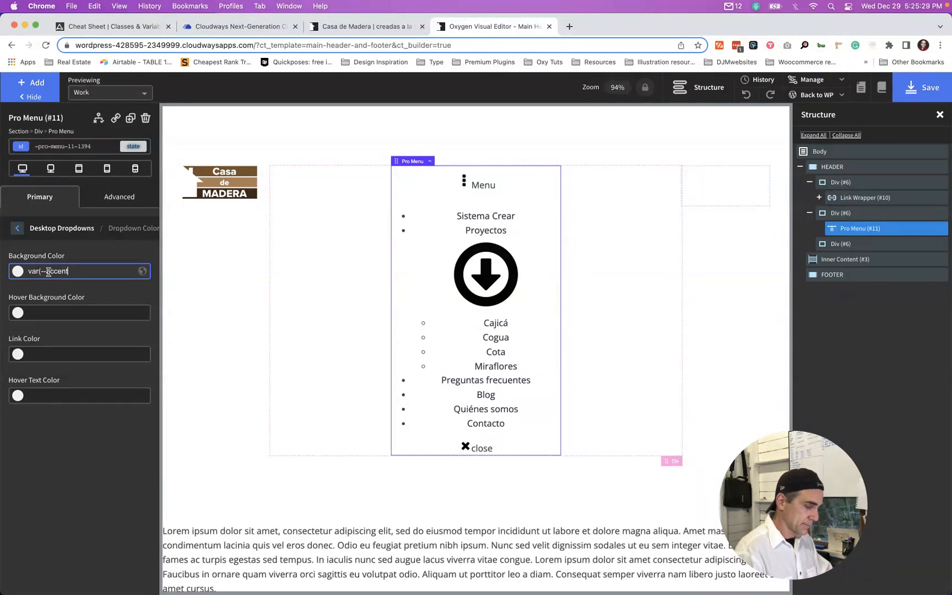
pyautogui.write(')')
pyautogui.moveTo(385, 174)
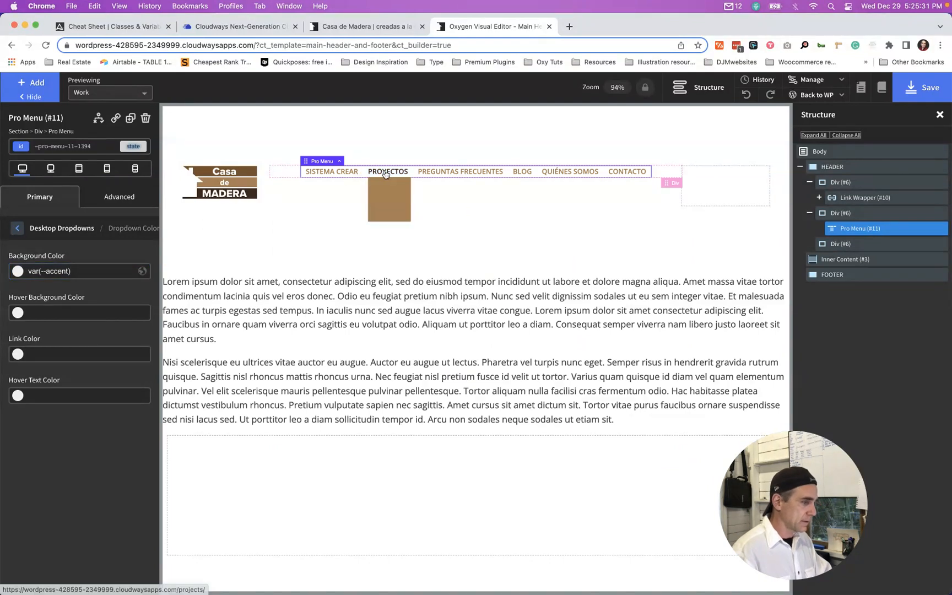
# - Check the dropdown hover effect on the live site and set the dropdowns' hover background color to var(--accent-dark)
pyautogui.click(25, 315)
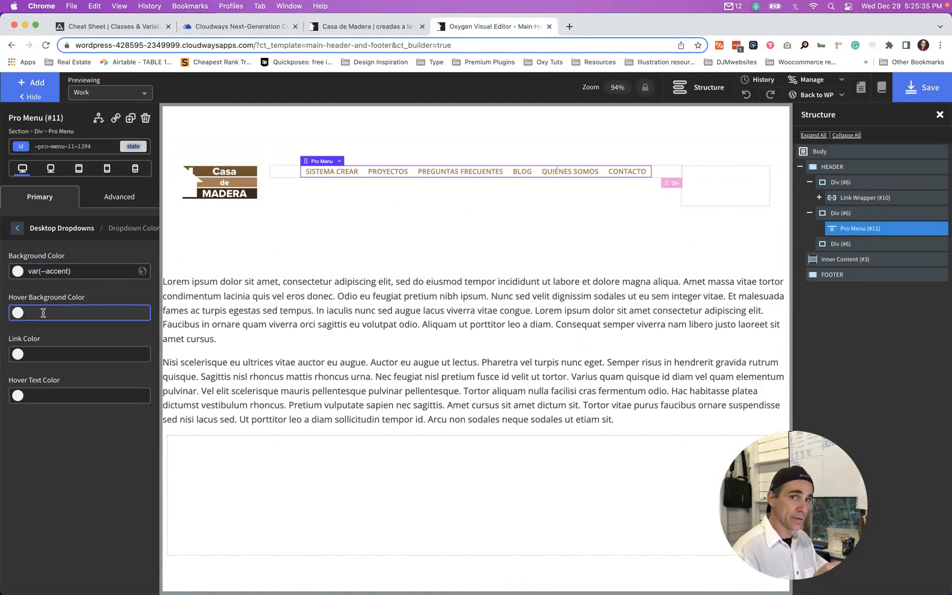
pyautogui.click(353, 25)
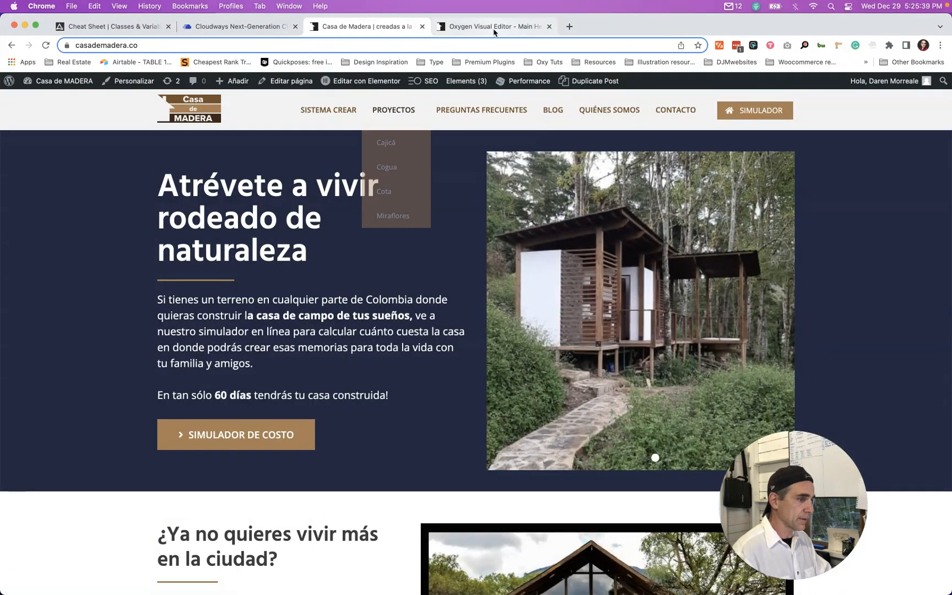
pyautogui.click(494, 30)
pyautogui.click(349, 32)
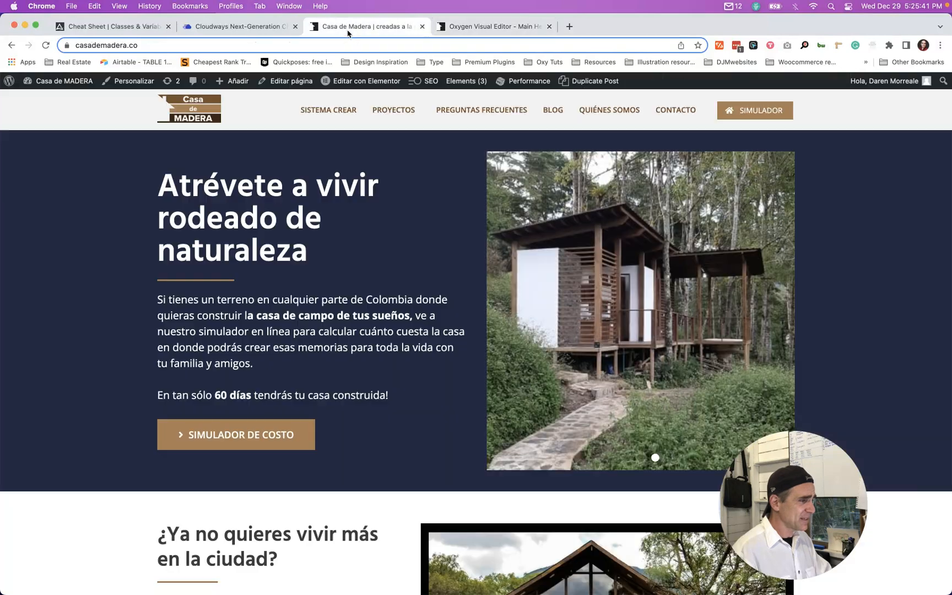
pyautogui.moveTo(393, 113)
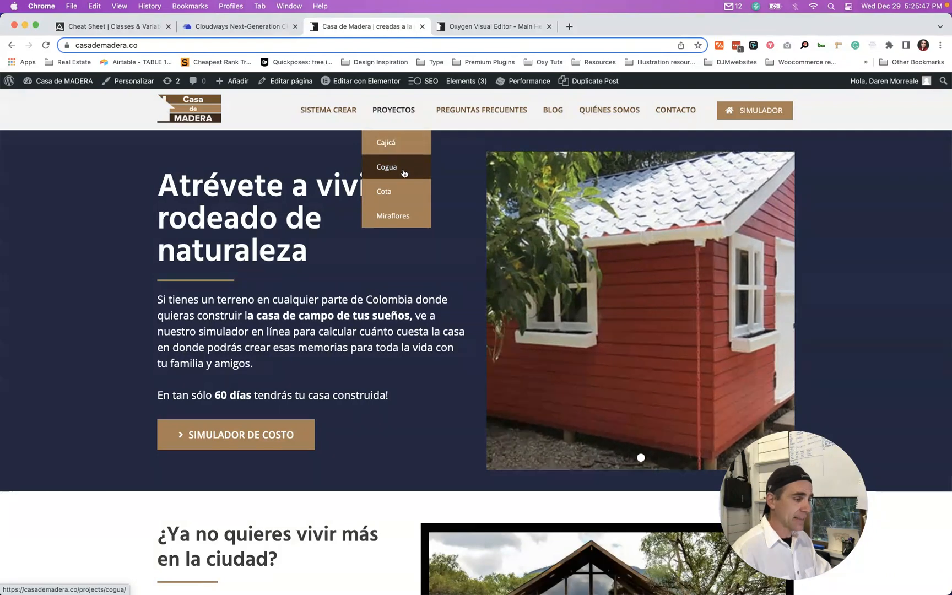
pyautogui.click(491, 26)
pyautogui.click(82, 312)
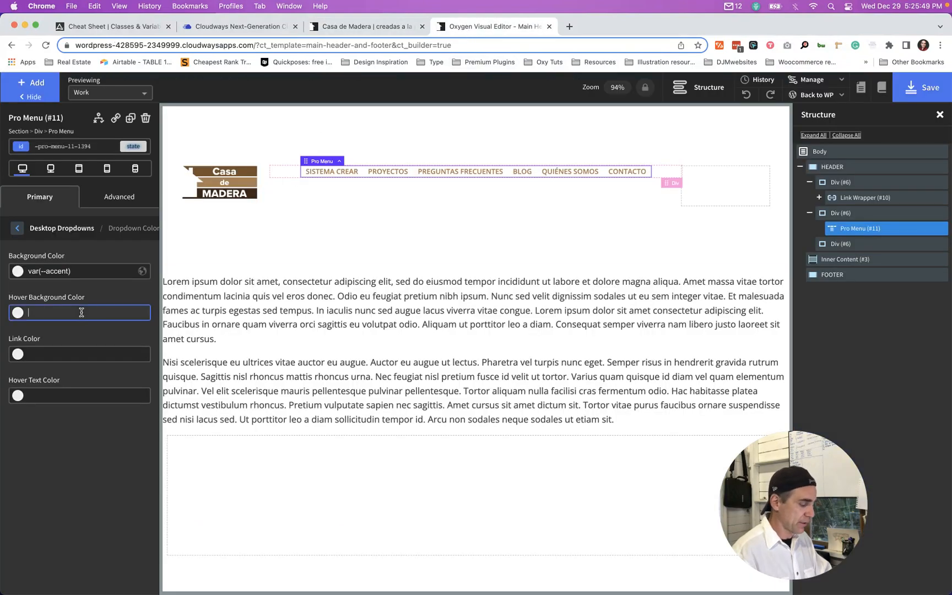
pyautogui.write('var(--accent-dark')
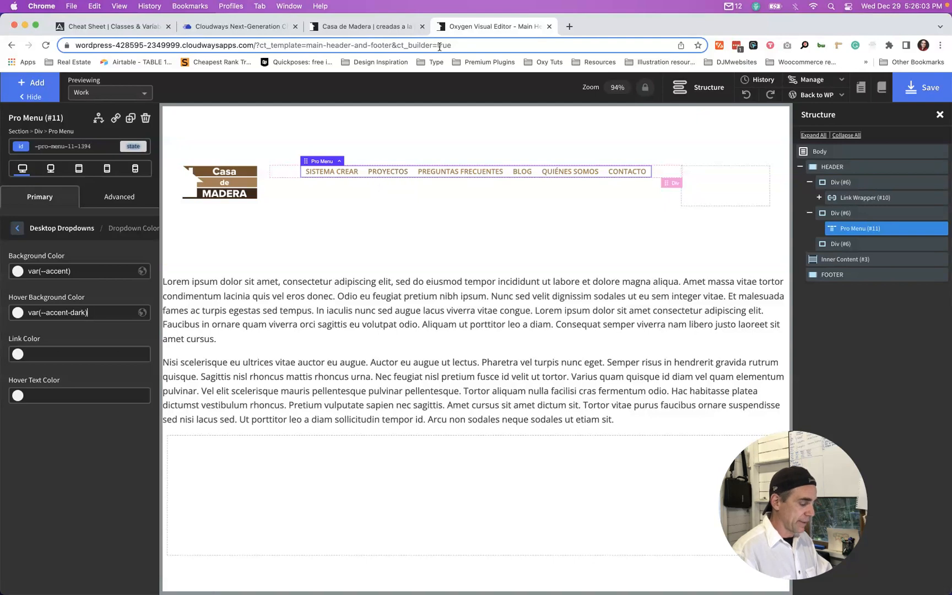
# - Save the template and check the Proyectos dropdown's hover background on the front end of the Work page
pyautogui.press('super+s')
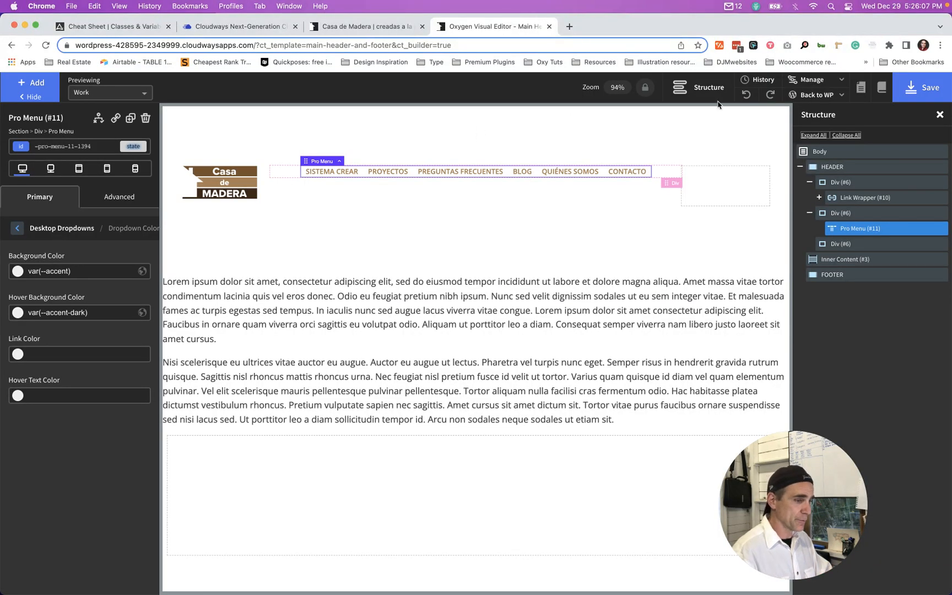
pyautogui.click(816, 97)
pyautogui.click(802, 129)
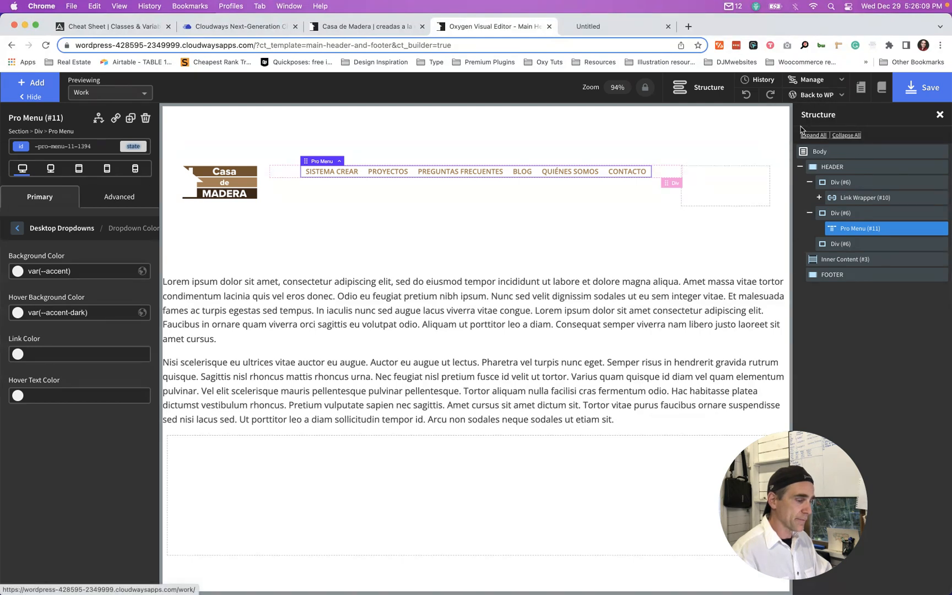
pyautogui.click(602, 32)
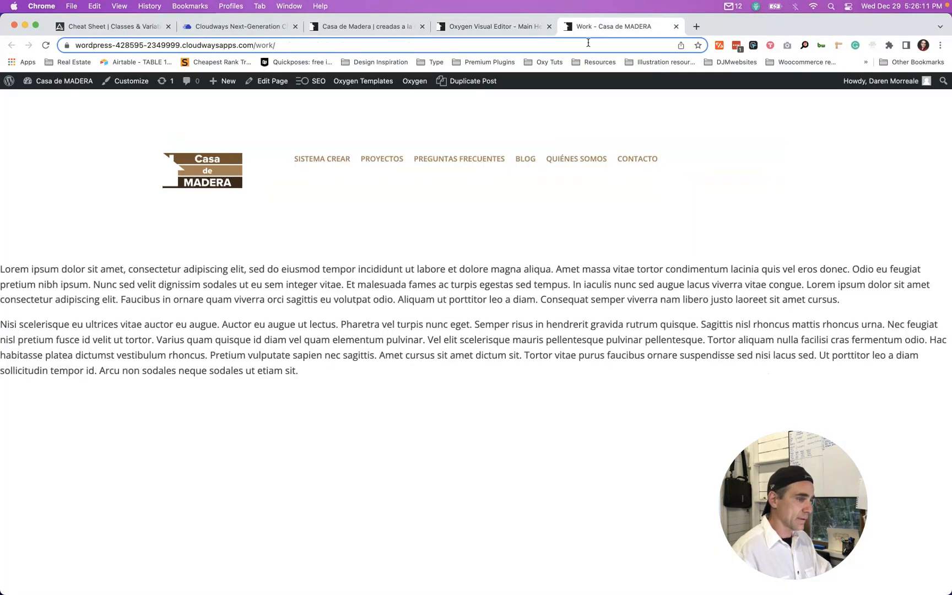
pyautogui.moveTo(382, 159)
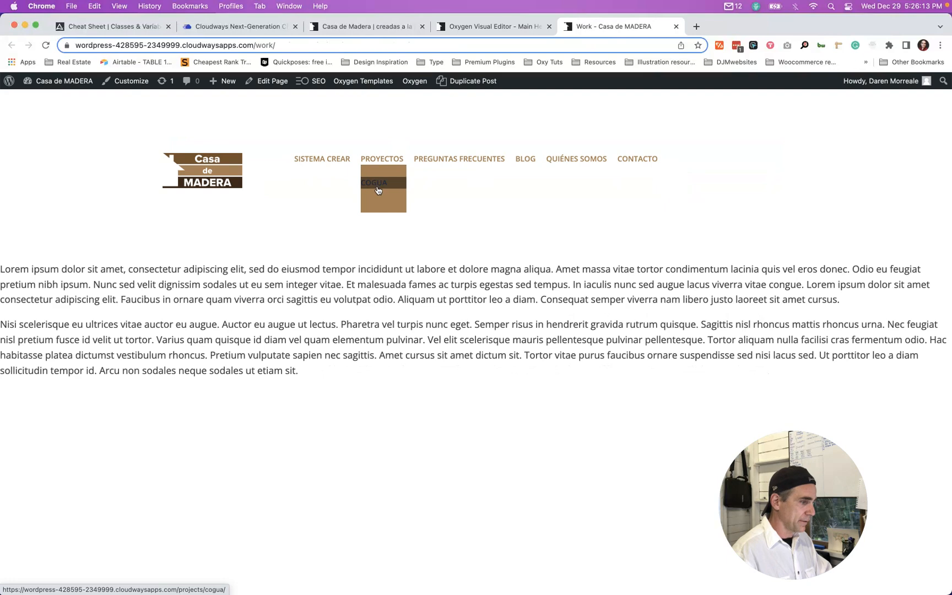
pyautogui.click(380, 29)
# - Change the dropdowns' hover background color to var(--accent-ultra-dark) and check it on the reloaded Work page
pyautogui.click(473, 30)
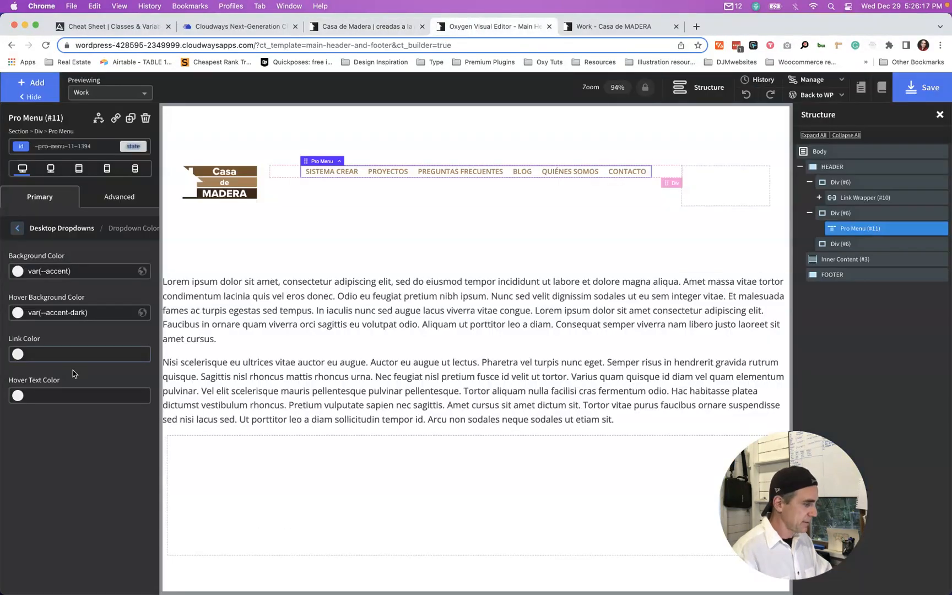
pyautogui.write('ultra')
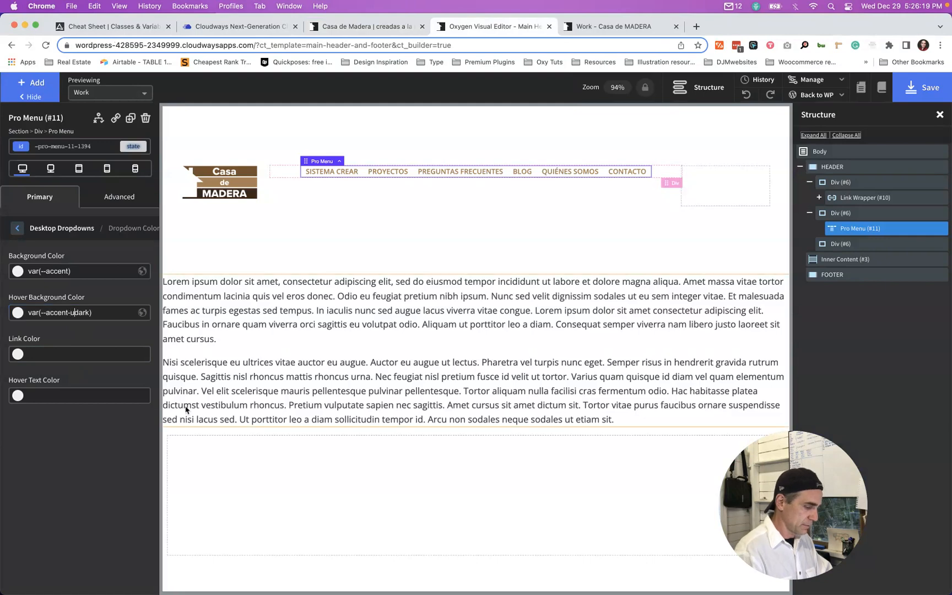
pyautogui.write('-')
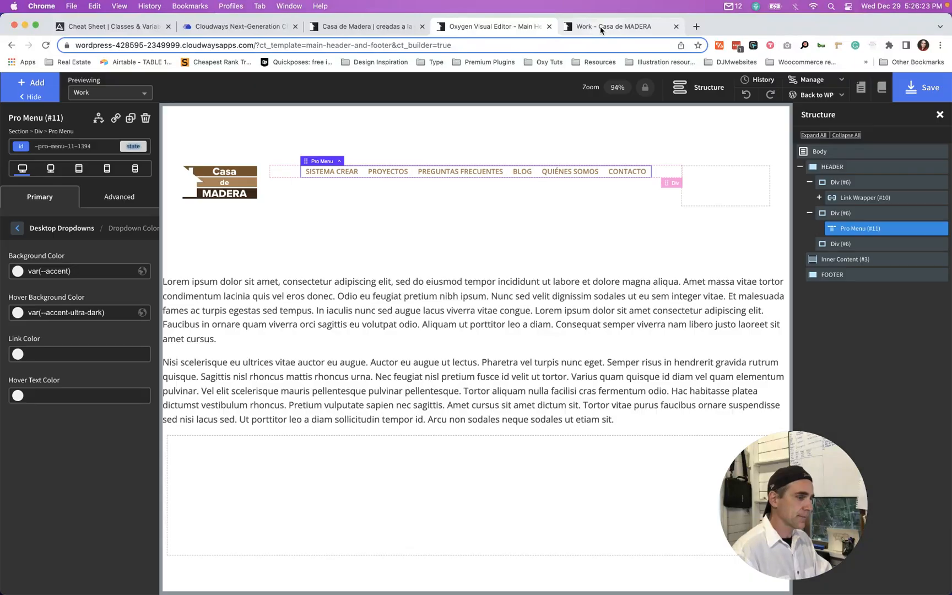
pyautogui.click(602, 29)
pyautogui.press('super+r')
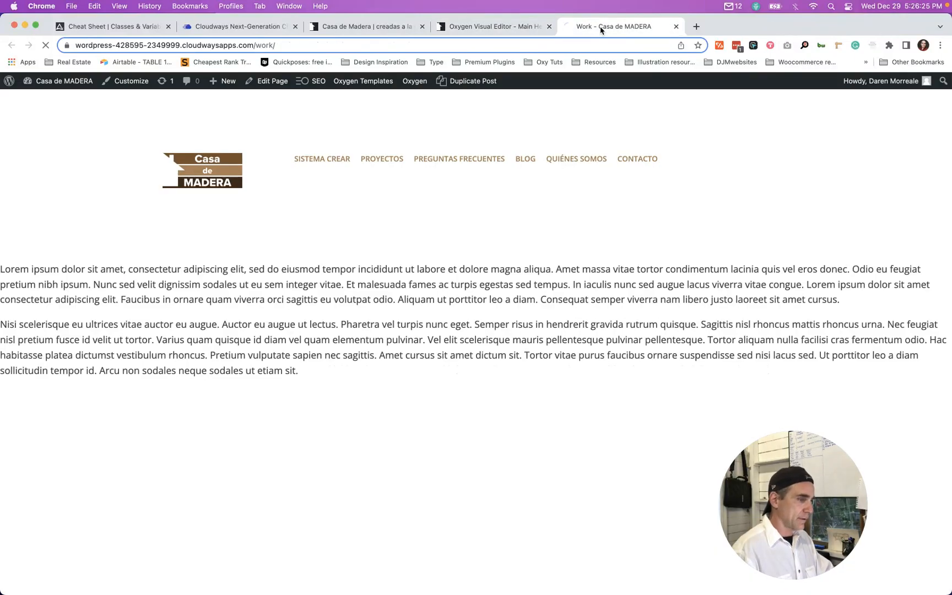
pyautogui.moveTo(382, 160)
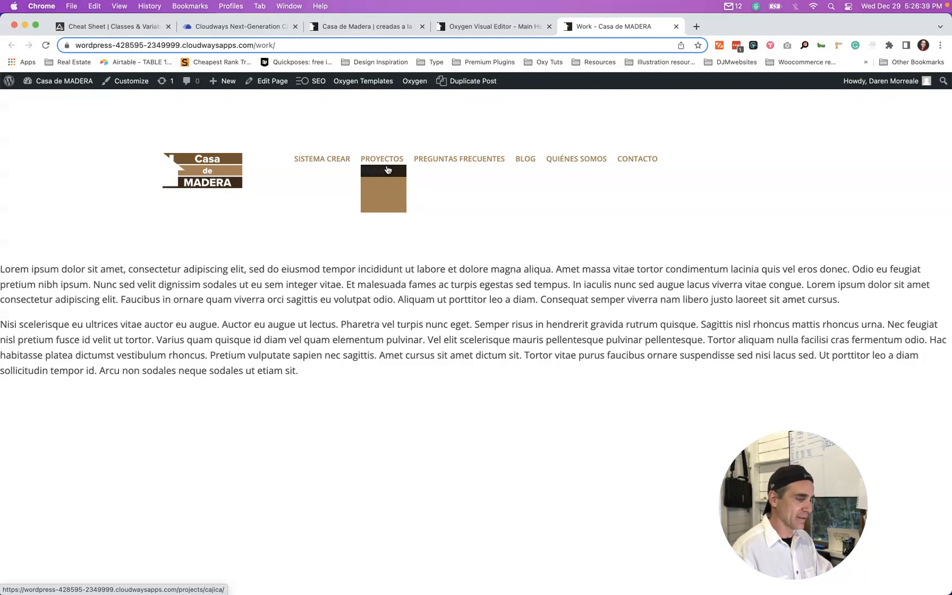
# - Compare the Proyectos dropdown's item text and hover colors on the Work page with the live Casa de Madera site
pyautogui.click(472, 28)
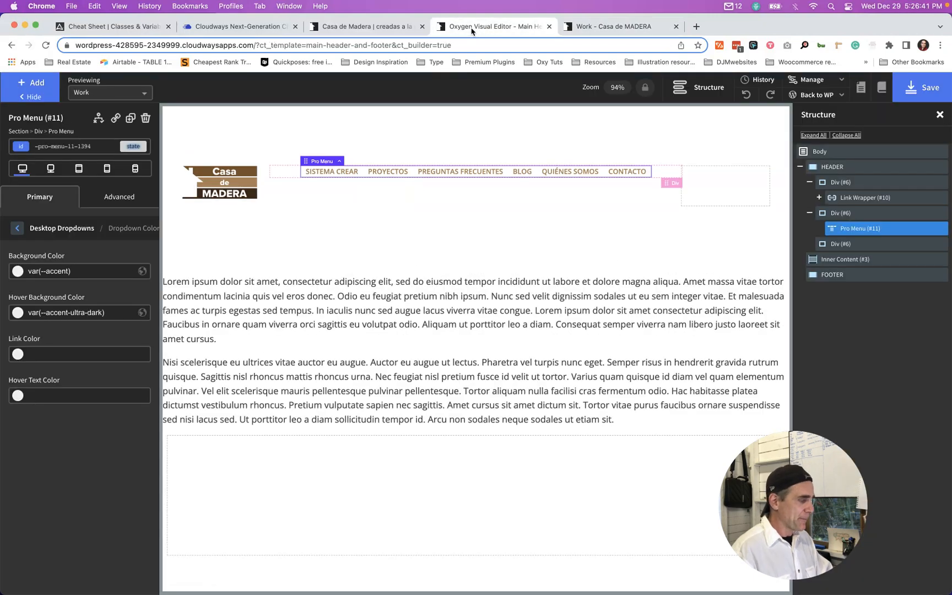
pyautogui.click(597, 32)
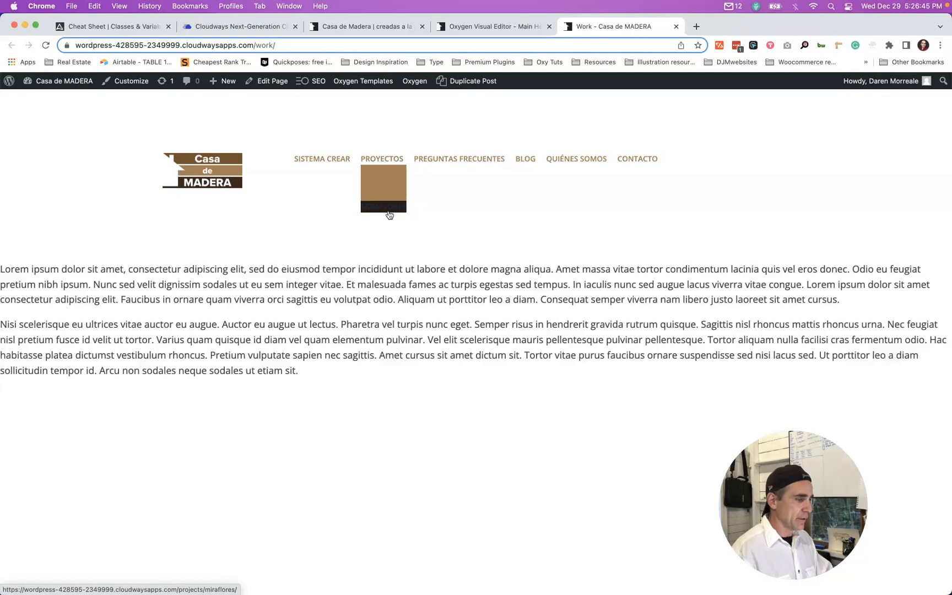
pyautogui.click(468, 28)
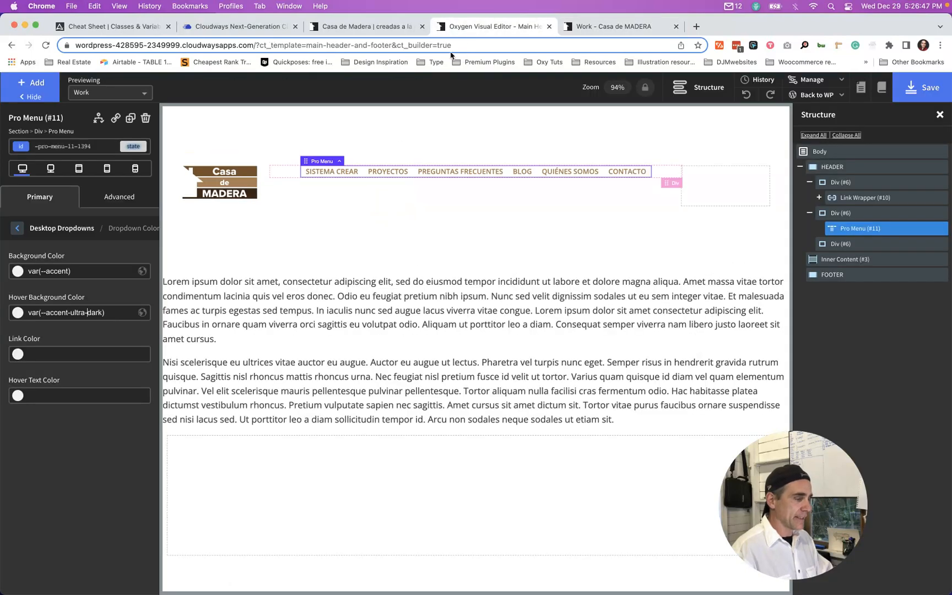
pyautogui.click(386, 30)
pyautogui.moveTo(392, 110)
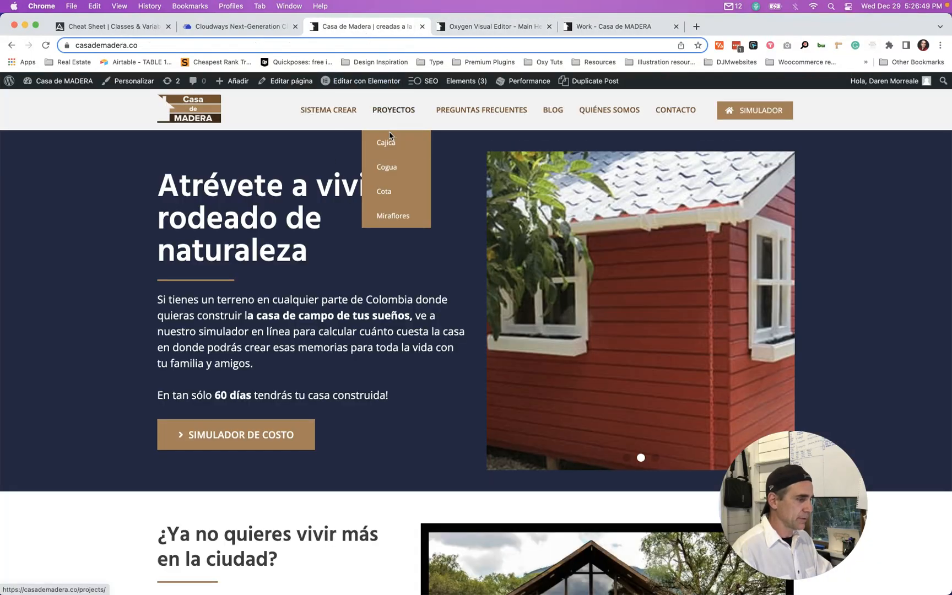
# - Set the Pro Menu dropdowns' link color to var(--accent-ultra-light) in the Oxygen template and save it
pyautogui.click(471, 27)
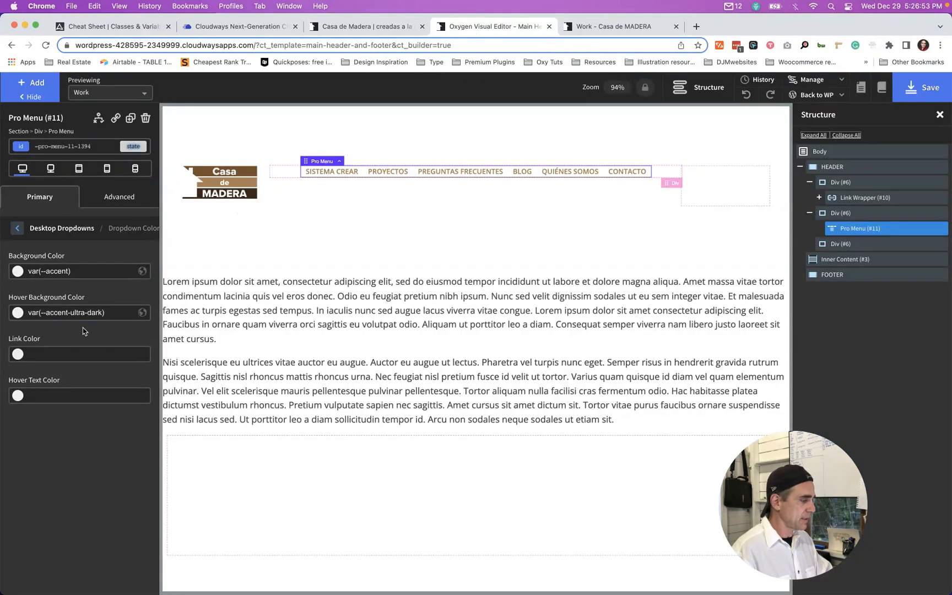
pyautogui.click(42, 353)
pyautogui.write('var(--ultra-ligh')
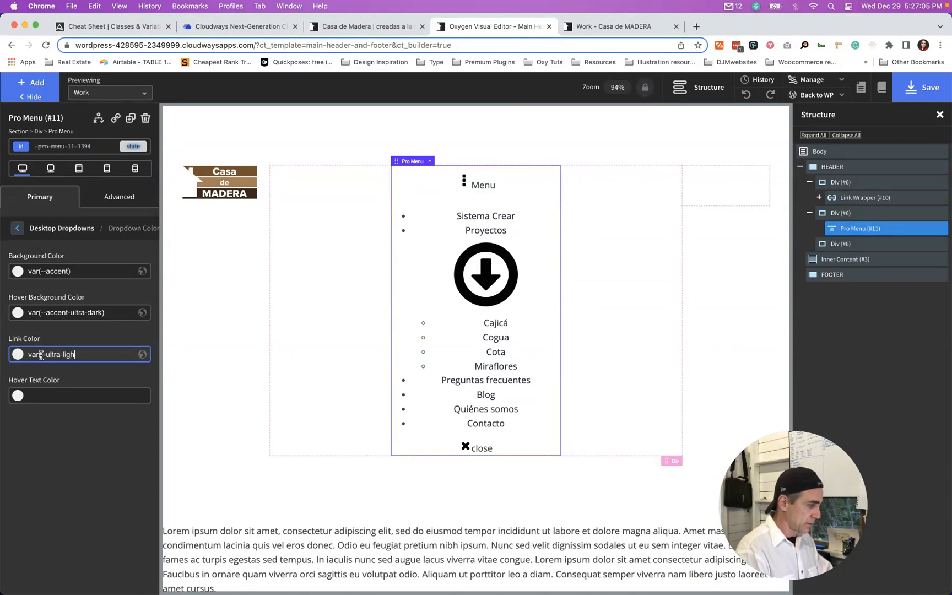
pyautogui.write(')')
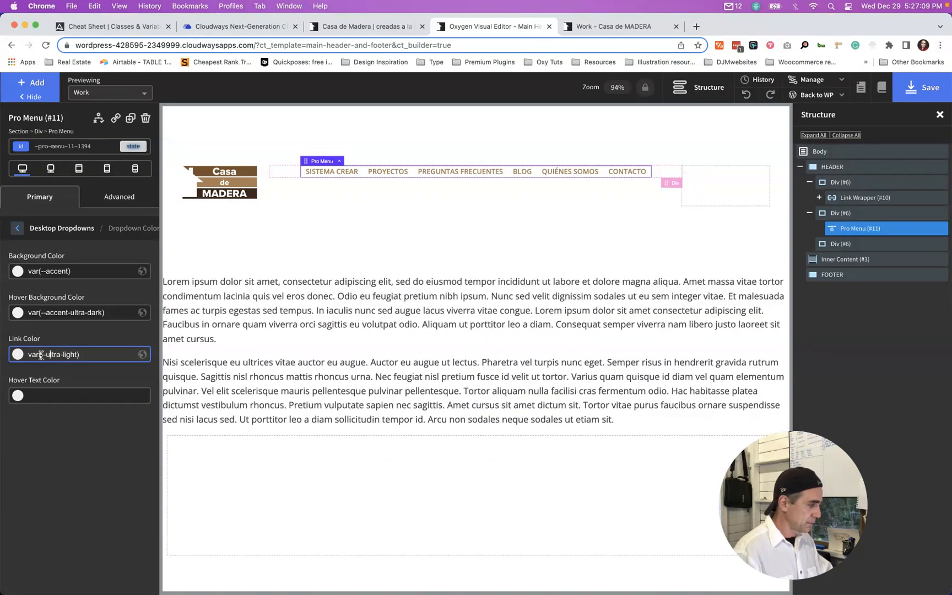
pyautogui.click(41, 355)
pyautogui.write('accent-0')
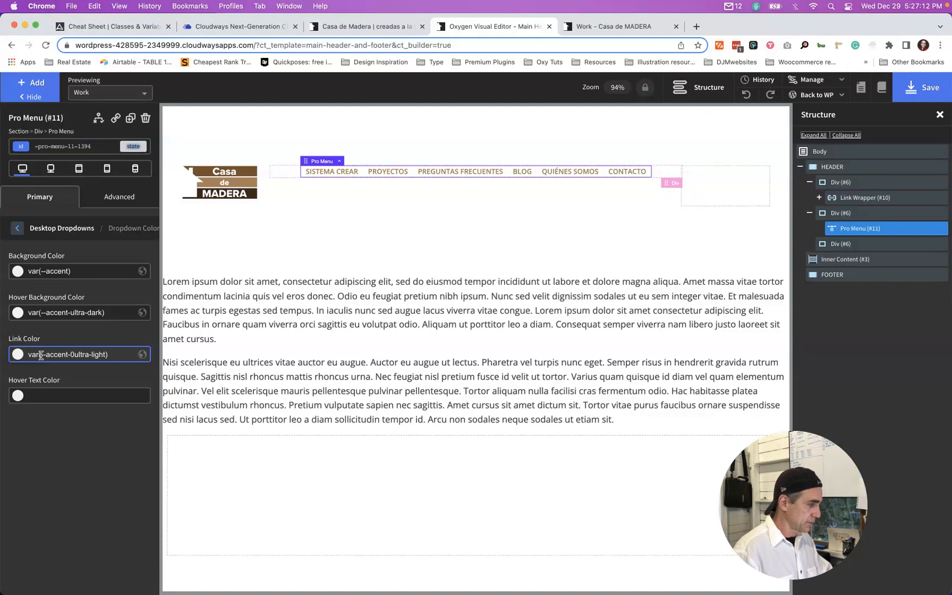
pyautogui.press('BackSpace')
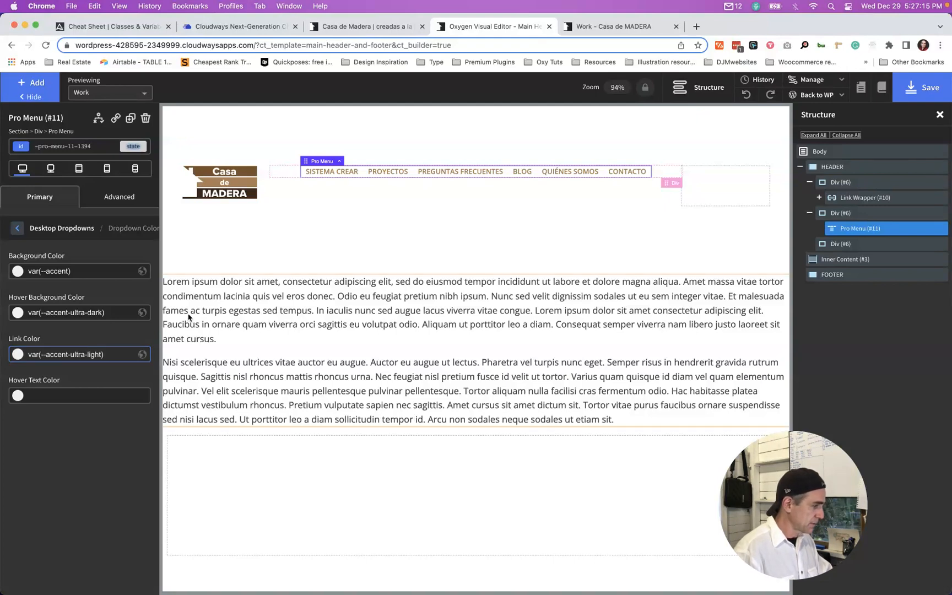
pyautogui.press('super+s')
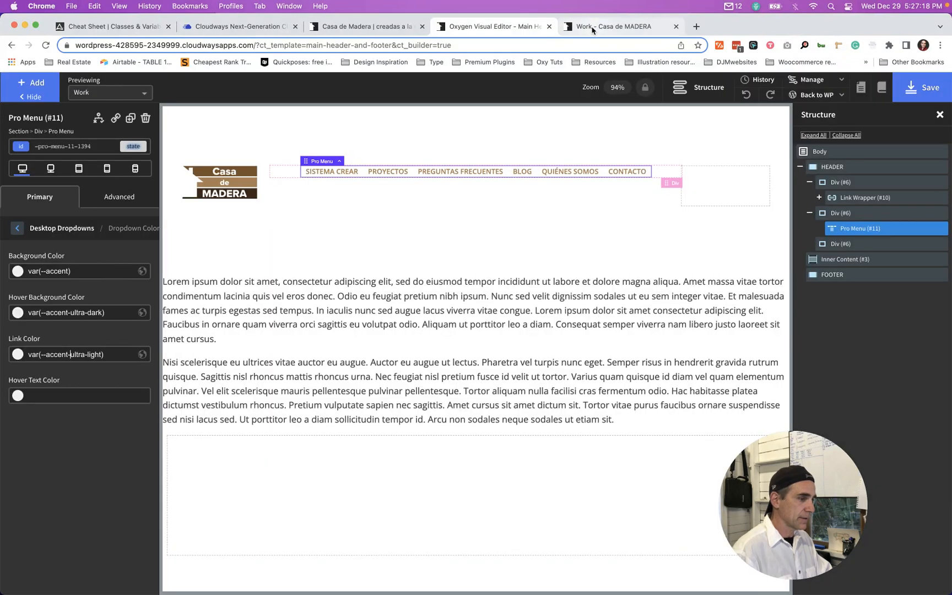
# - Reload the Work page and check the Proyectos dropdown's link text in normal and hover states
pyautogui.click(592, 28)
pyautogui.press('super+r')
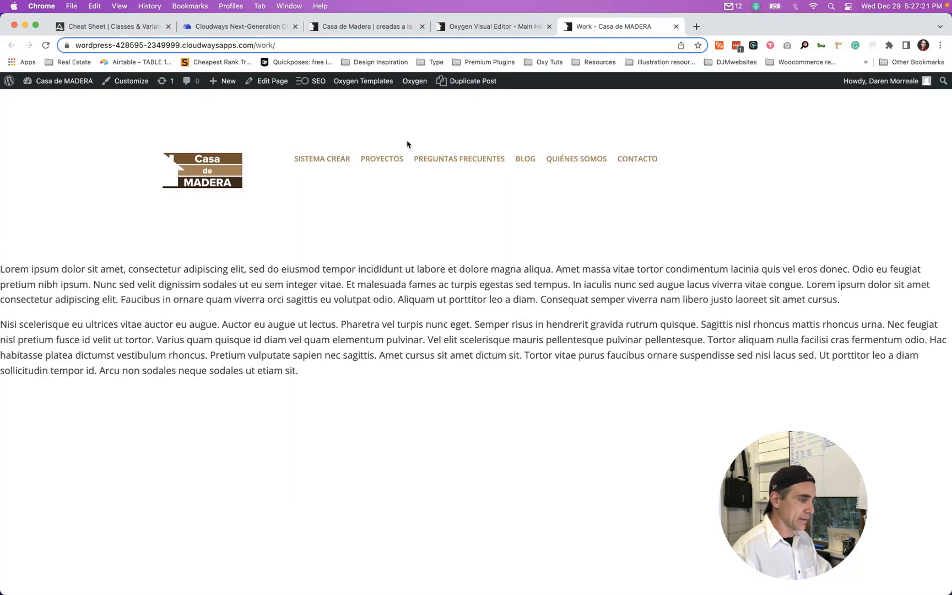
pyautogui.moveTo(382, 158)
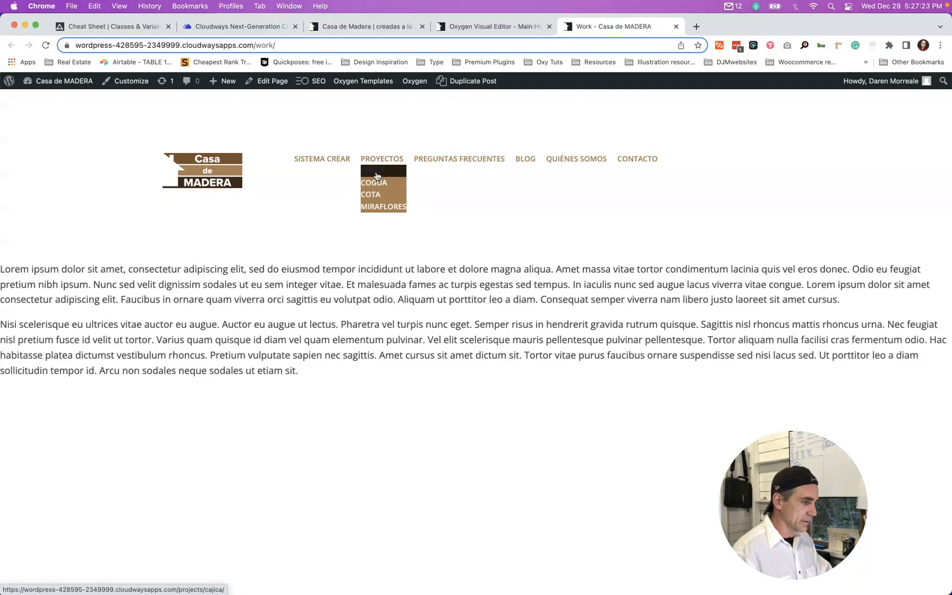
pyautogui.click(466, 27)
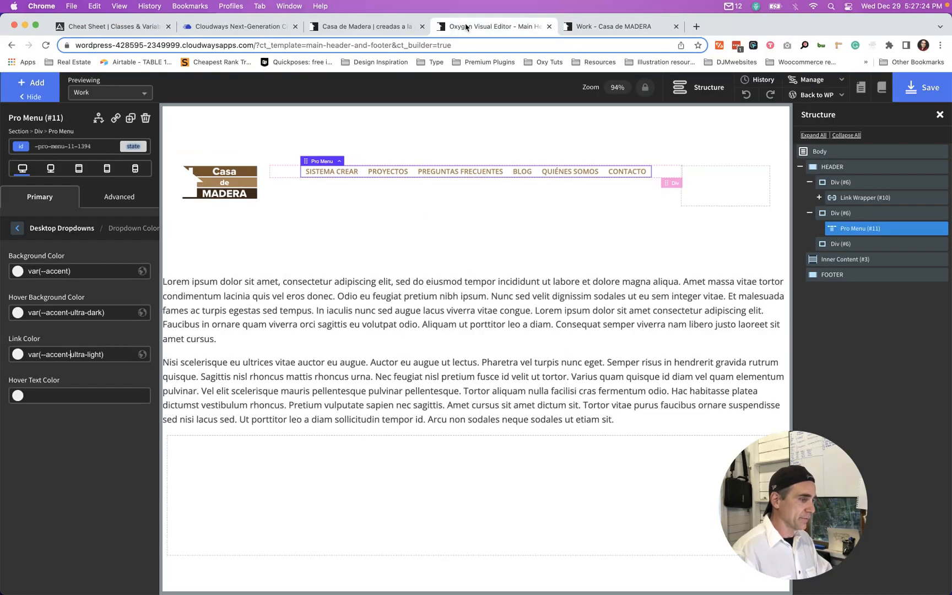
pyautogui.click(617, 26)
pyautogui.moveTo(382, 160)
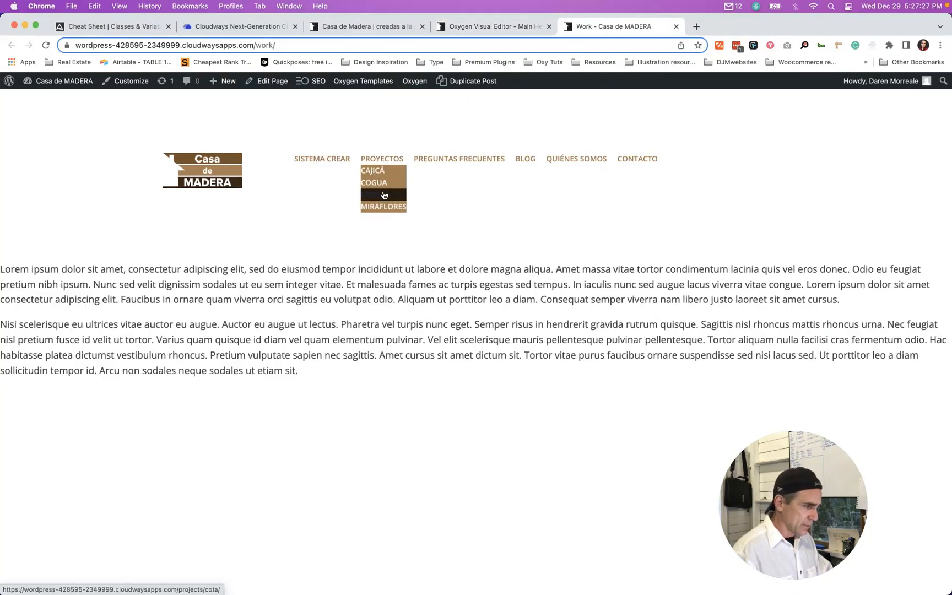
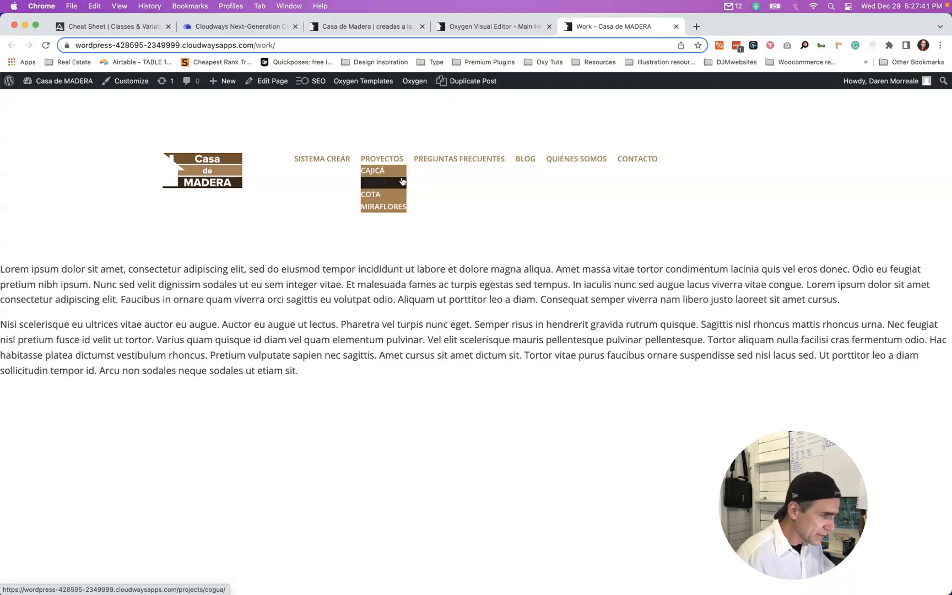
# - Copy the dropdowns' link color var(--accent-ultra-light) into the hover text color and check it on the reloaded Work page
pyautogui.click(475, 29)
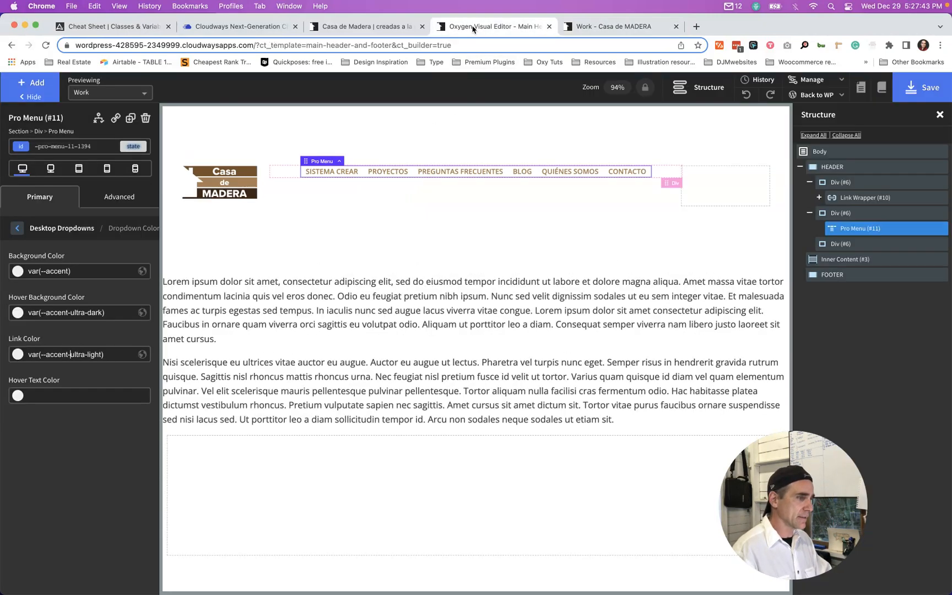
pyautogui.click(102, 356)
pyautogui.press('super+a')
pyautogui.press('super+c')
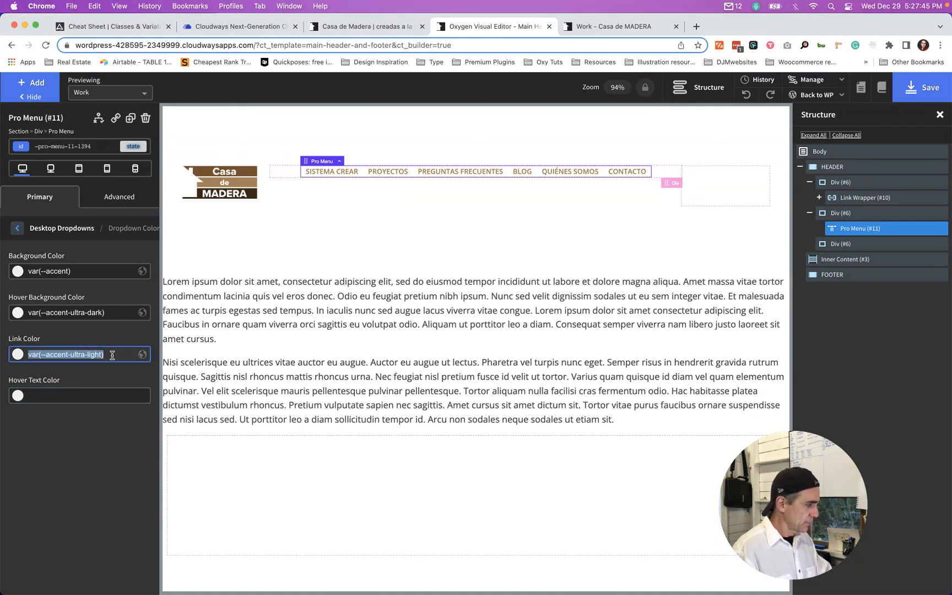
pyautogui.click(69, 395)
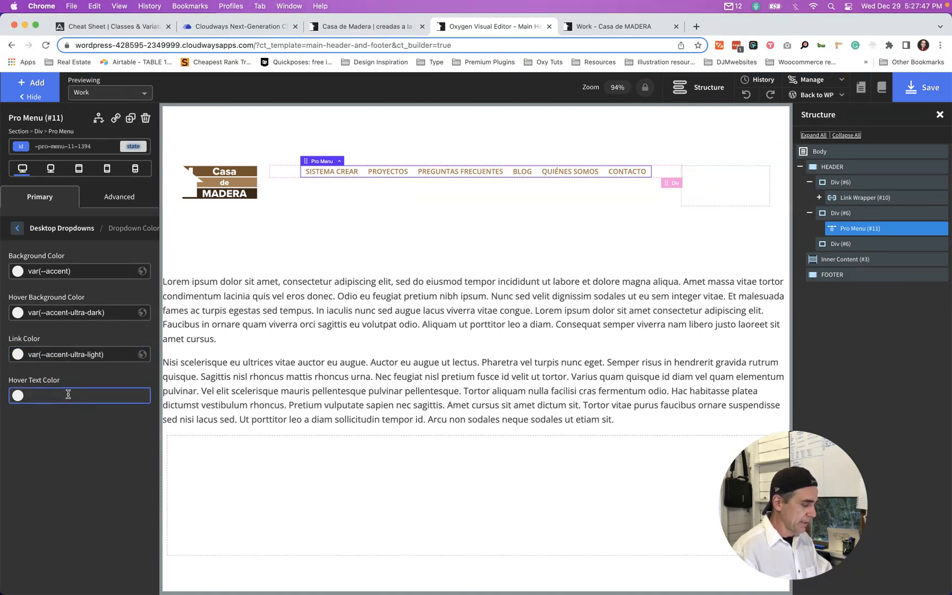
pyautogui.press('super+v')
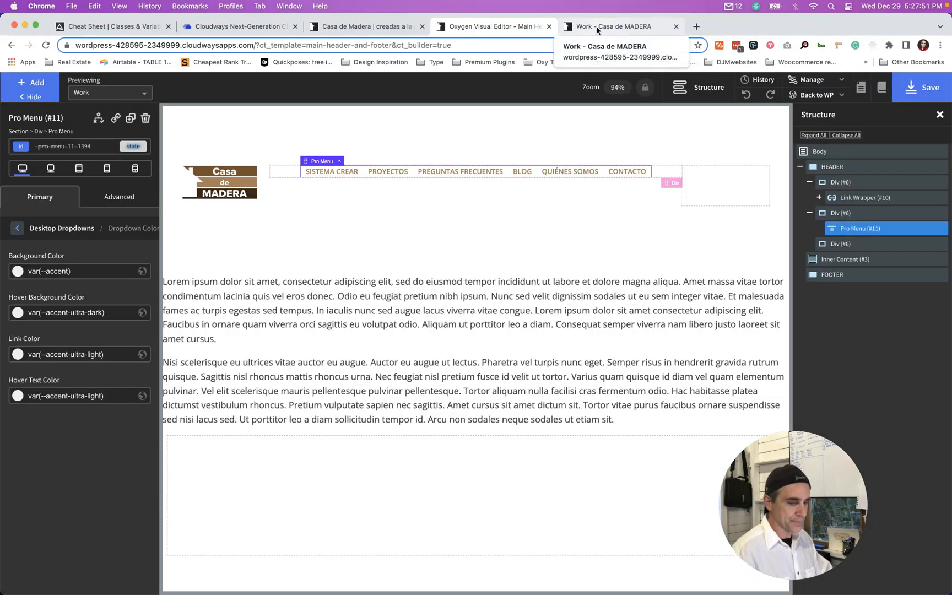
pyautogui.click(597, 27)
pyautogui.press('super+r')
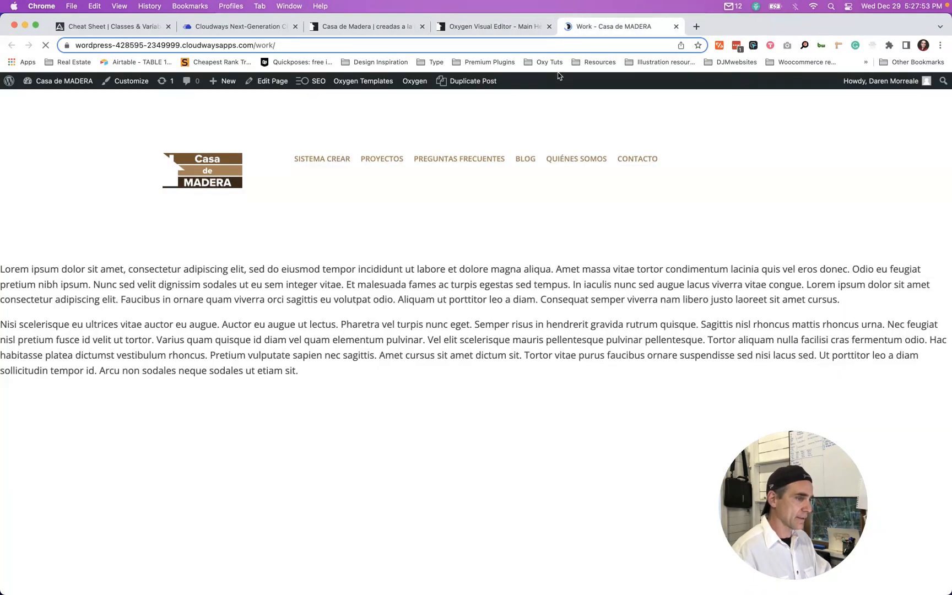
pyautogui.moveTo(390, 163)
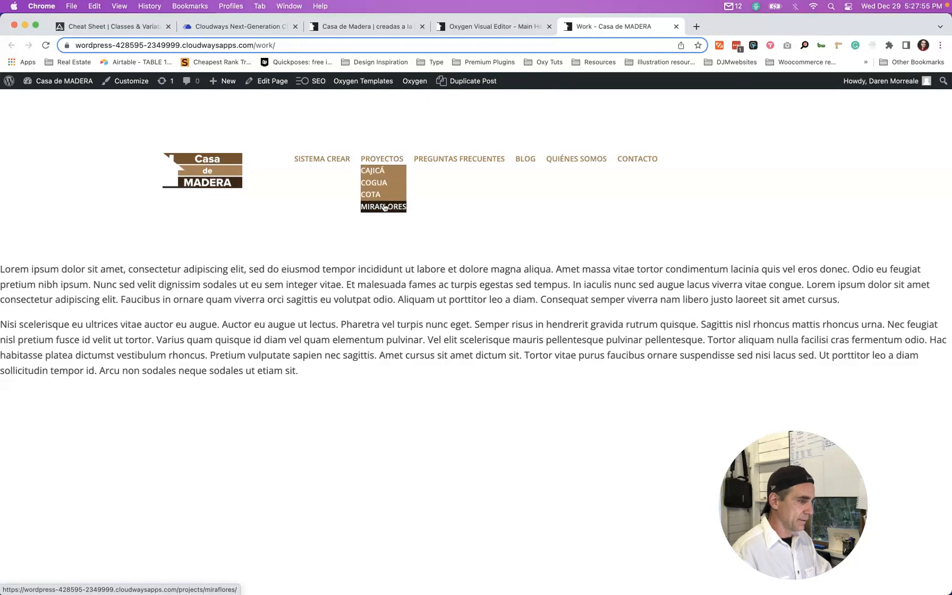
# - Set the dropdown child links' padding to .5 rem on all four sides in the Oxygen template
pyautogui.click(485, 27)
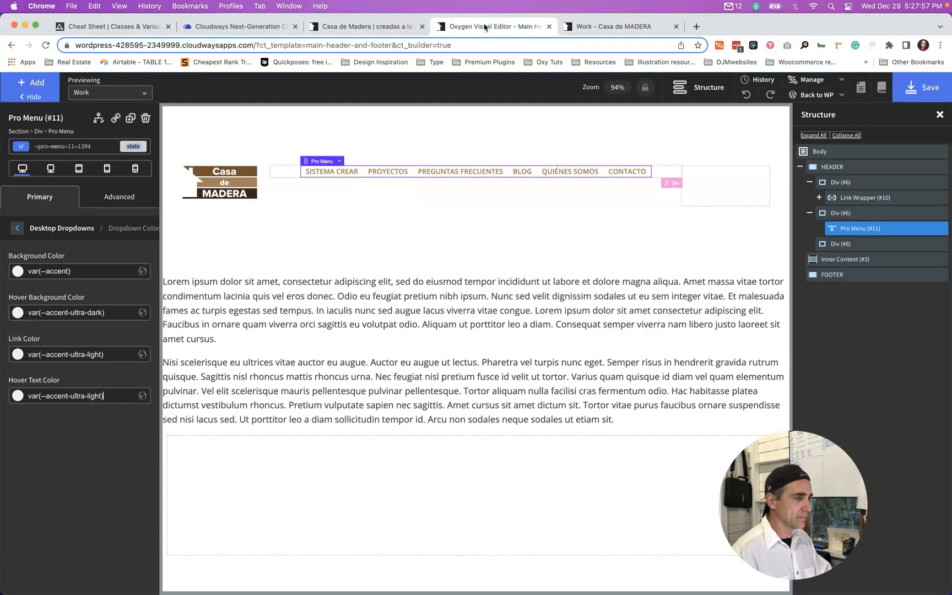
pyautogui.click(17, 228)
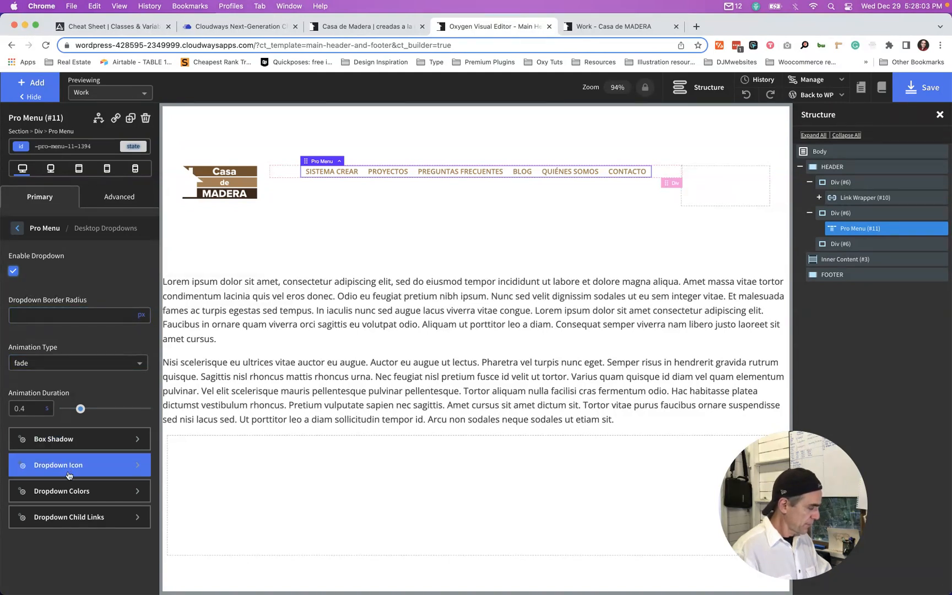
pyautogui.click(70, 521)
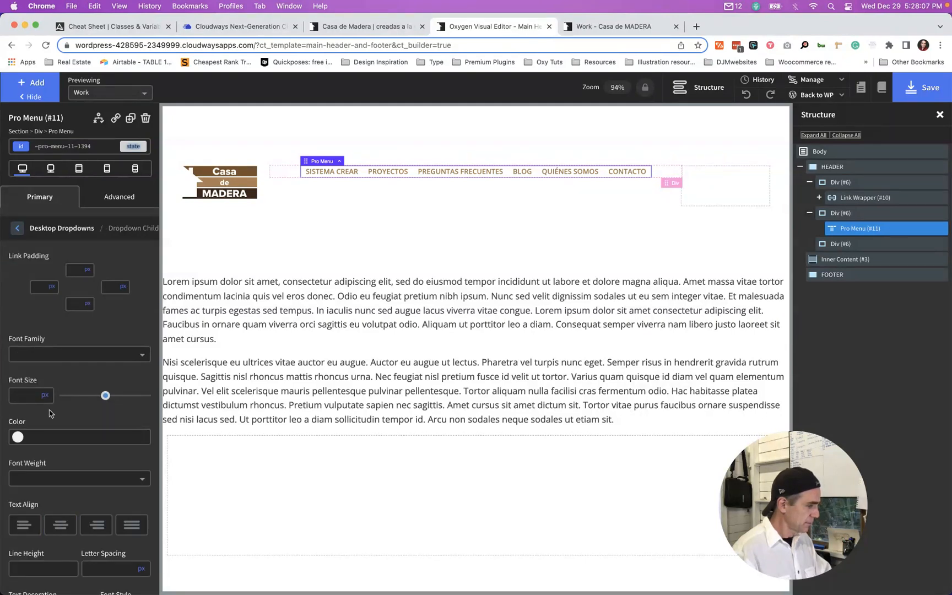
pyautogui.click(85, 270)
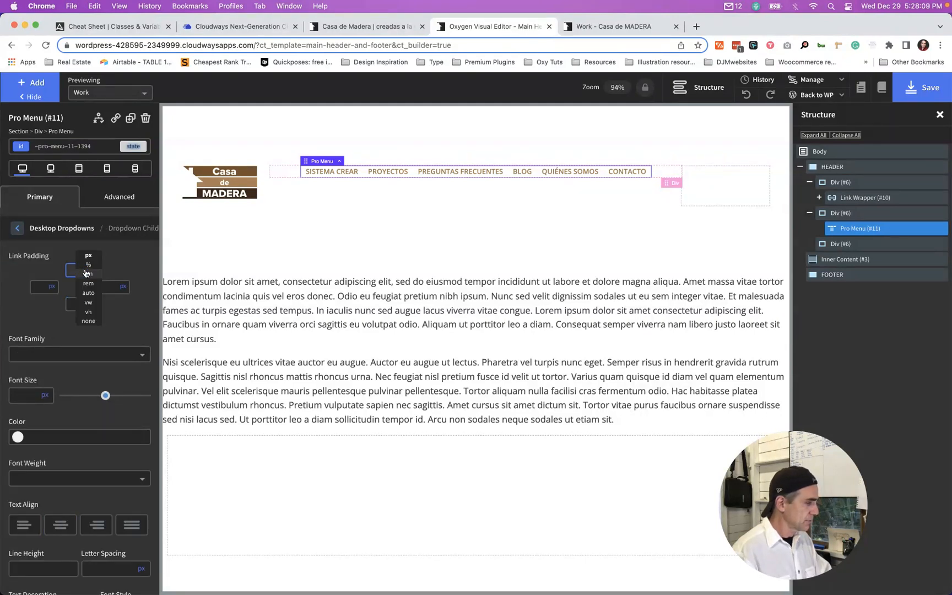
pyautogui.click(88, 283)
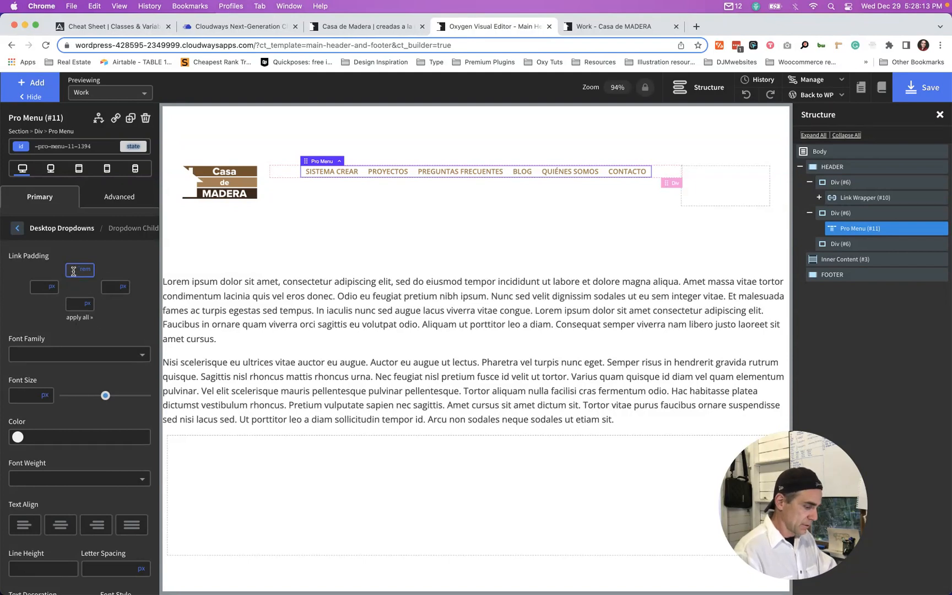
pyautogui.write('.5')
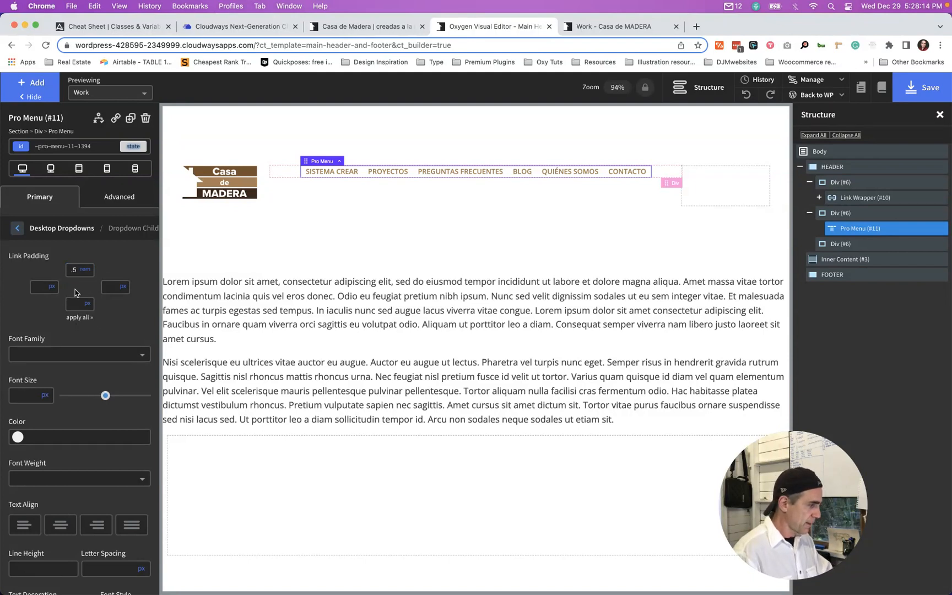
pyautogui.click(79, 318)
# - Increase the child links' left and right padding to 1.5 rem, save, and check the Proyectos dropdown on the Work page
pyautogui.click(52, 286)
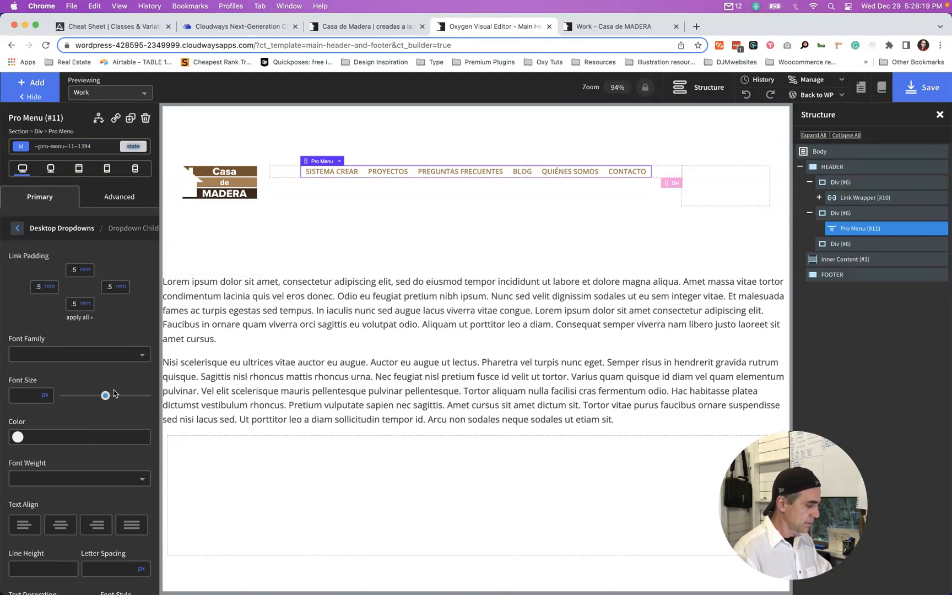
pyautogui.doubleClick(105, 288)
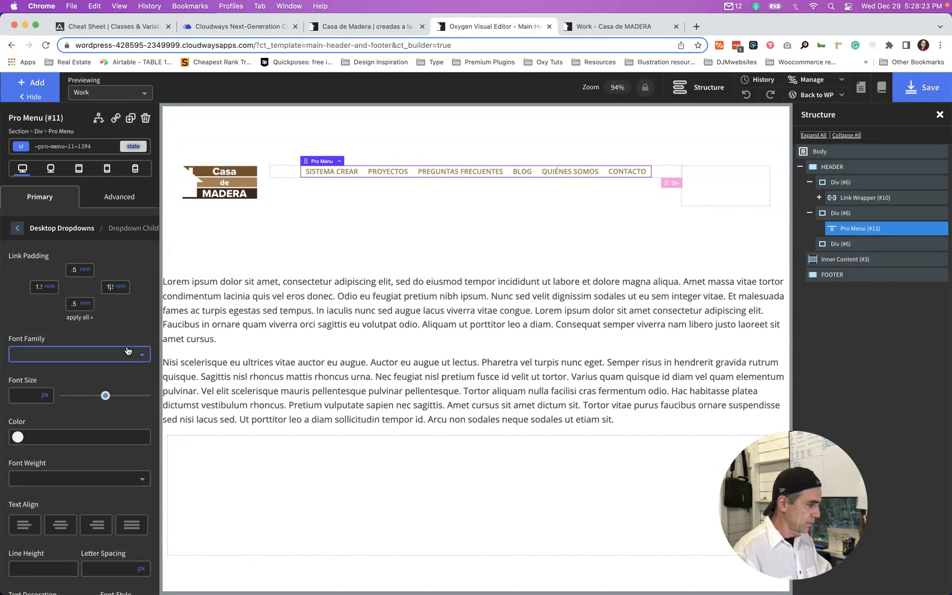
pyautogui.scroll(-2, 120, 373)
pyautogui.press('super+s')
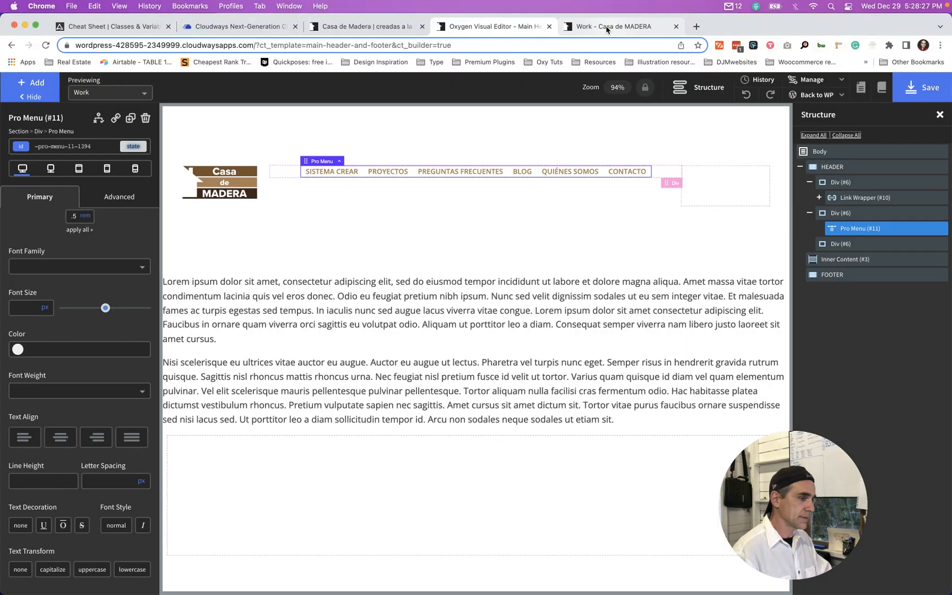
pyautogui.click(606, 30)
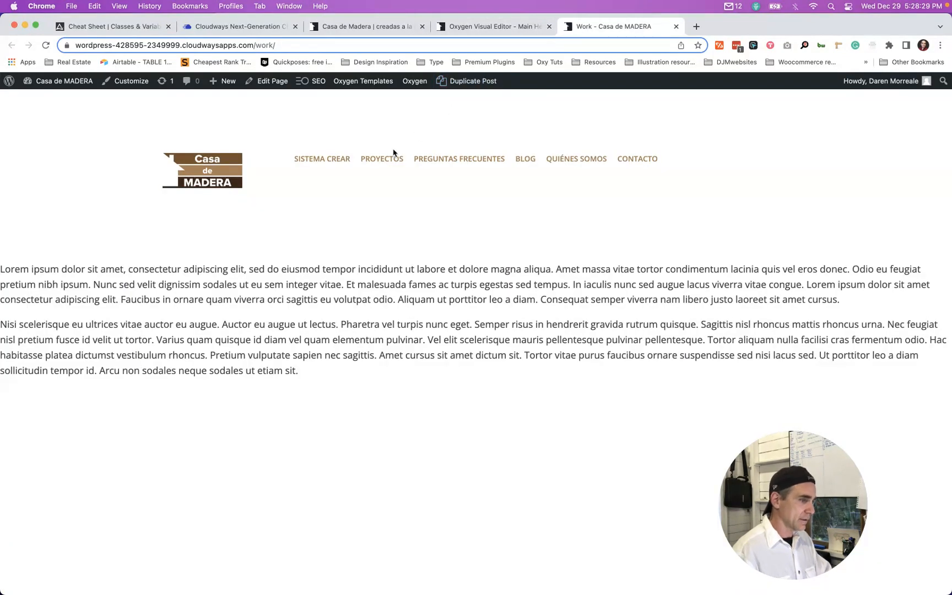
pyautogui.moveTo(392, 157)
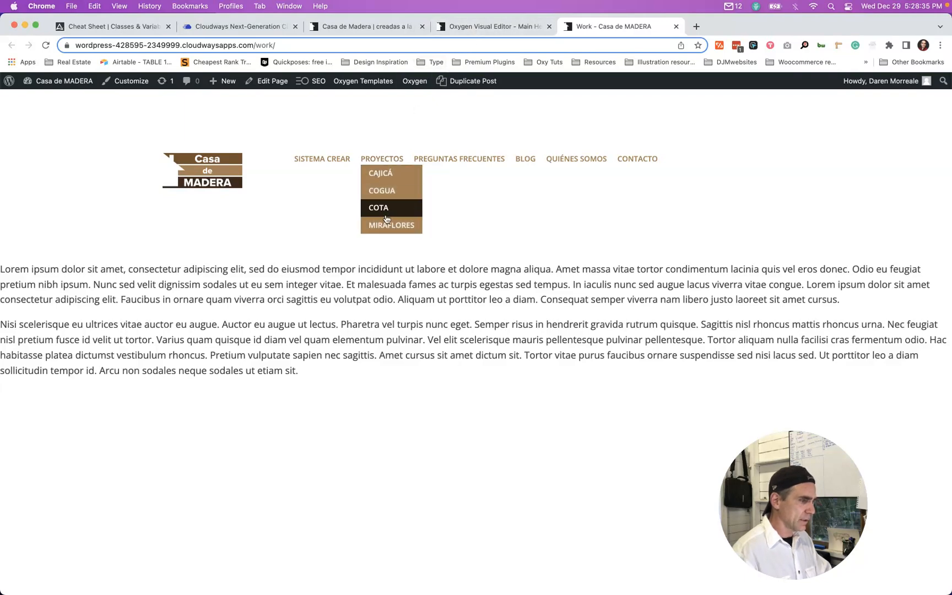
# - Set the dropdown child links' top and bottom padding to 1 rem and right padding to 2 rem, and save the template
pyautogui.click(487, 26)
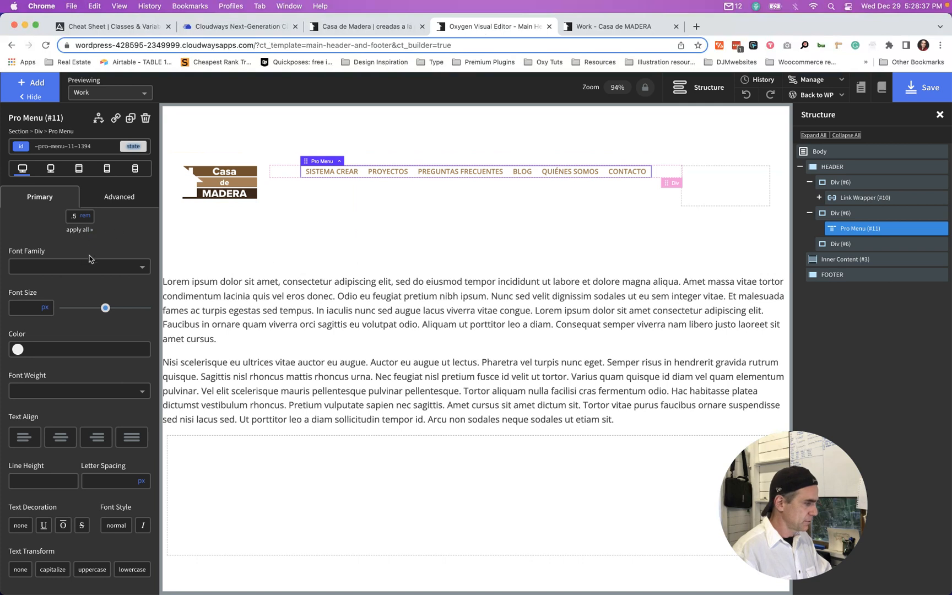
pyautogui.scroll(3, 88, 259)
pyautogui.click(74, 271)
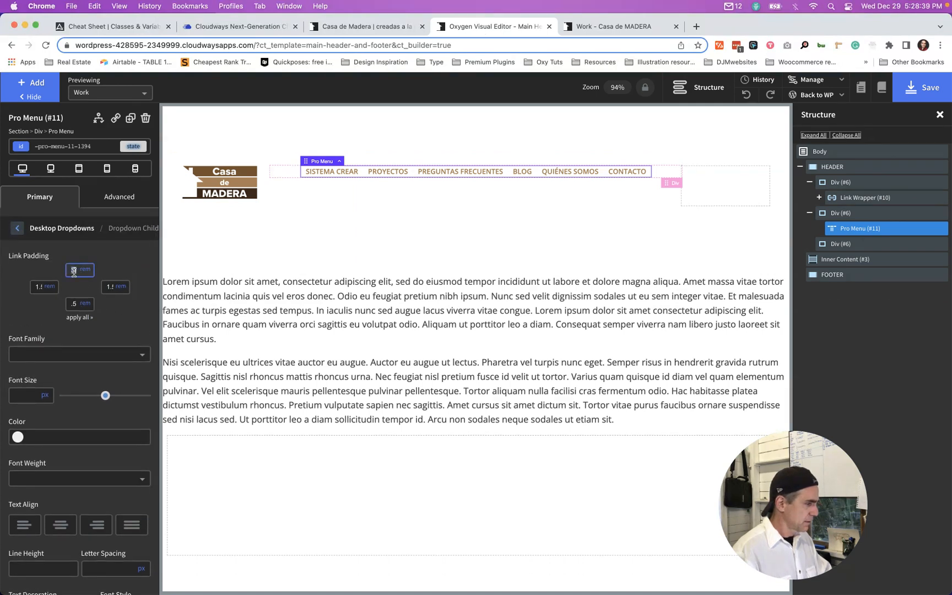
pyautogui.click(75, 301)
pyautogui.write('1')
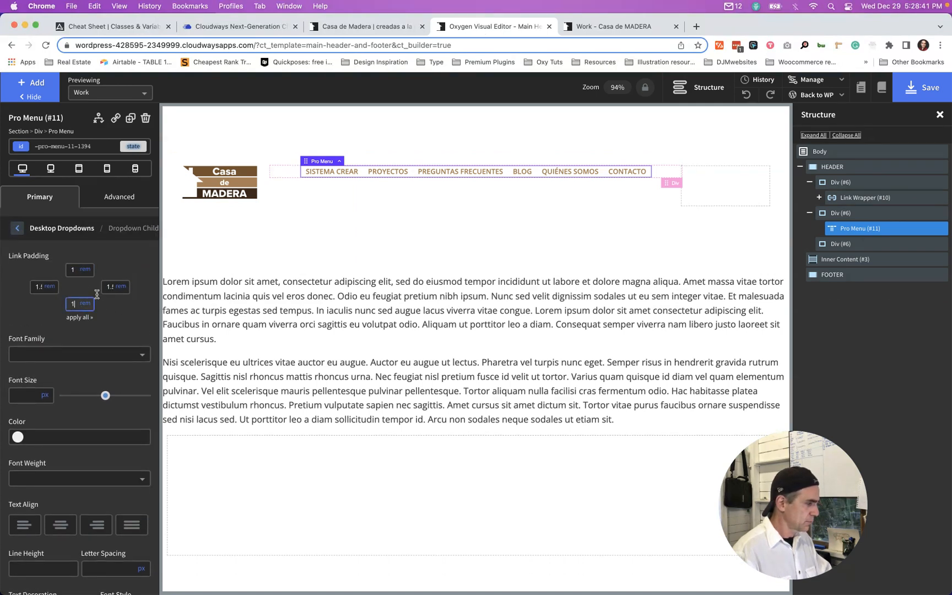
pyautogui.click(109, 288)
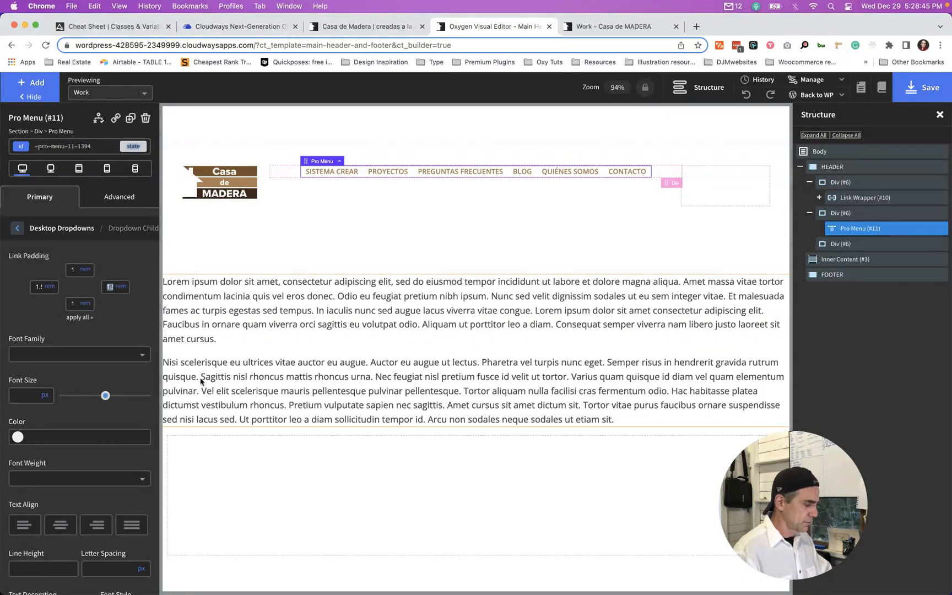
pyautogui.press('super+s')
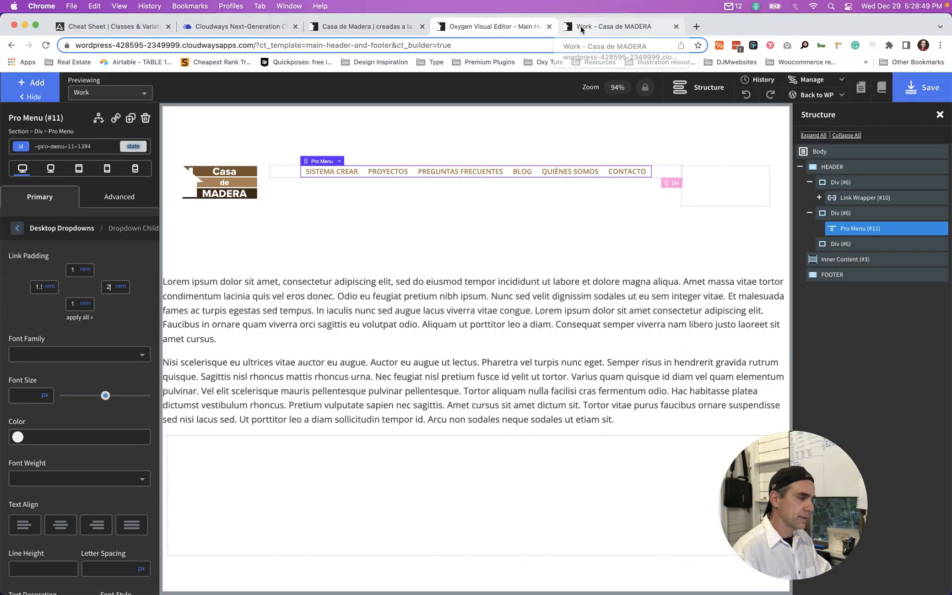
# - Reload the Work page and check the Proyectos dropdown's link padding
pyautogui.click(581, 28)
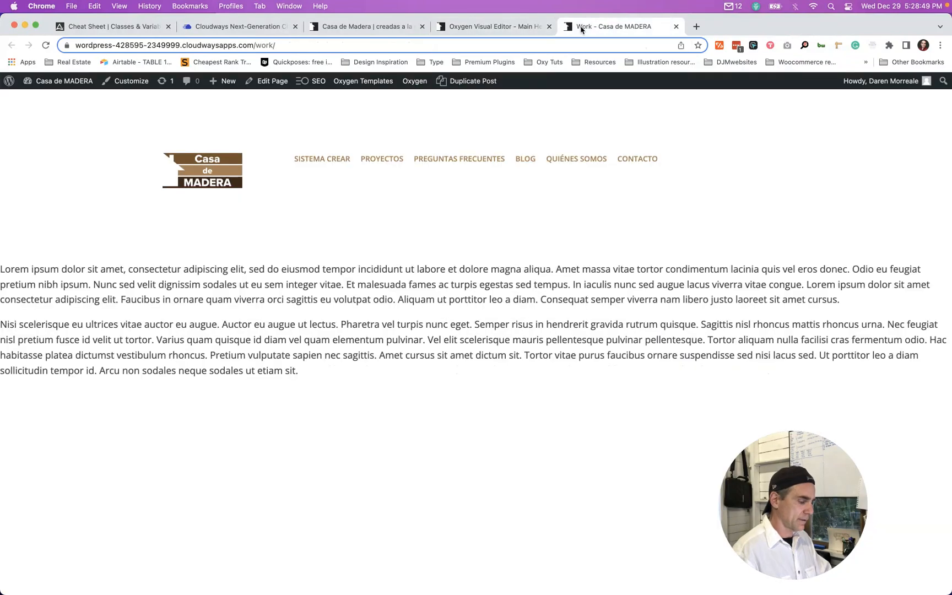
pyautogui.press('super+r')
pyautogui.moveTo(400, 158)
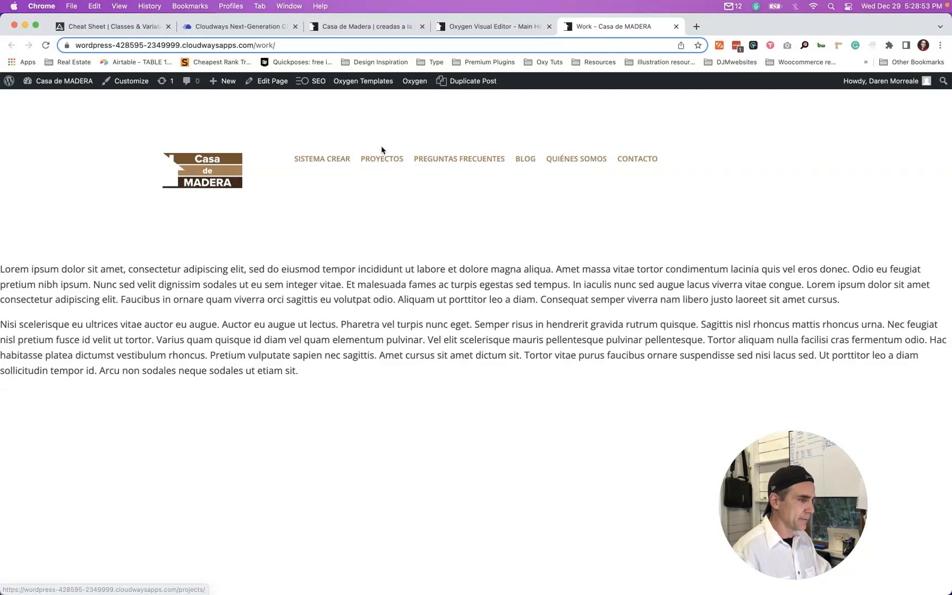
# - Compare the Proyectos dropdown's link spacing on the live Casa de Madera site with the Work page's dropdown
pyautogui.hotkey('ctrl', 'shift', 'Tab')
pyautogui.hotkey('ctrl', 'shift', 'Tab')
pyautogui.moveTo(393, 111)
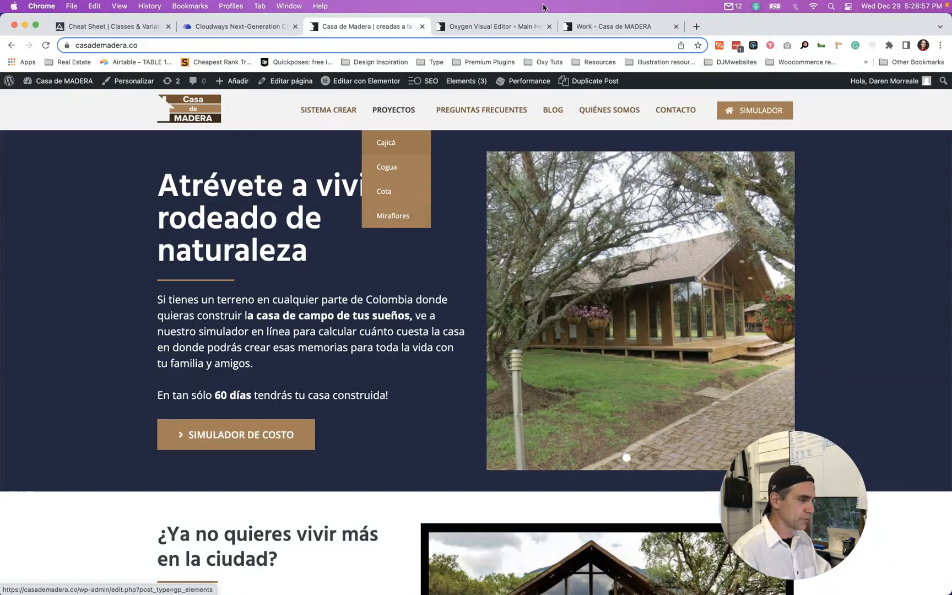
pyautogui.click(570, 26)
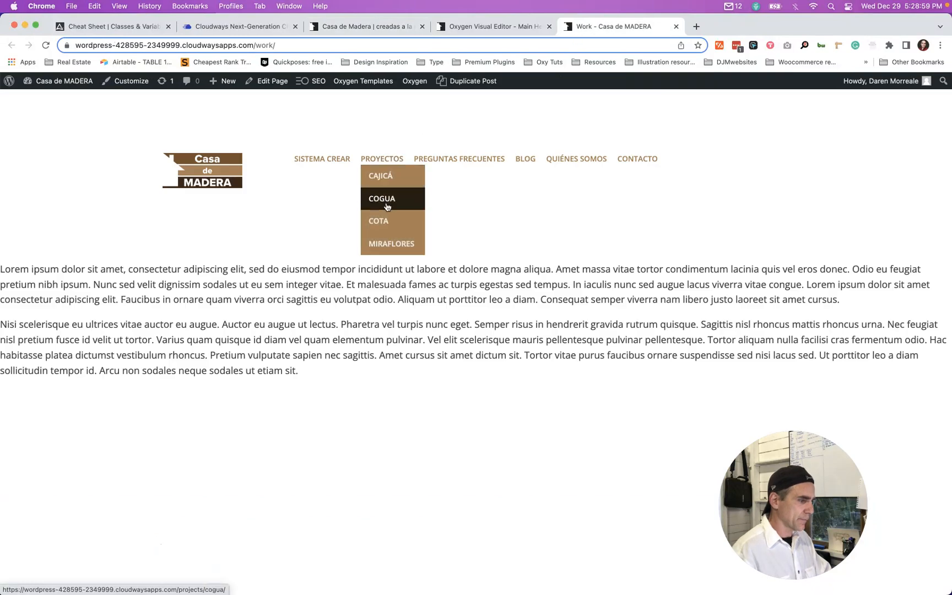
# - Set the dropdown child links' right padding to 2.5 rem and left padding to 2 rem, and check the Work page's dropdown
pyautogui.click(468, 26)
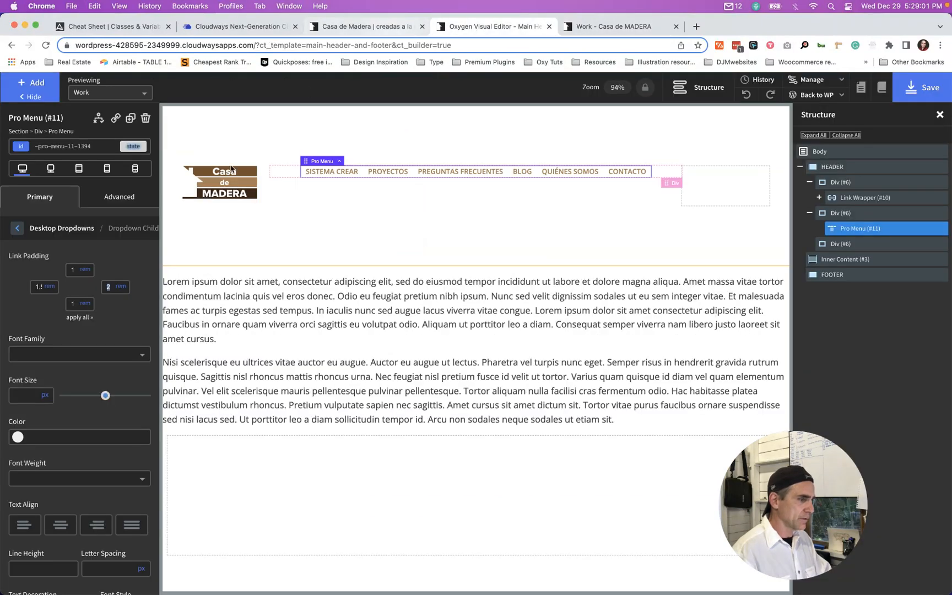
pyautogui.click(105, 287)
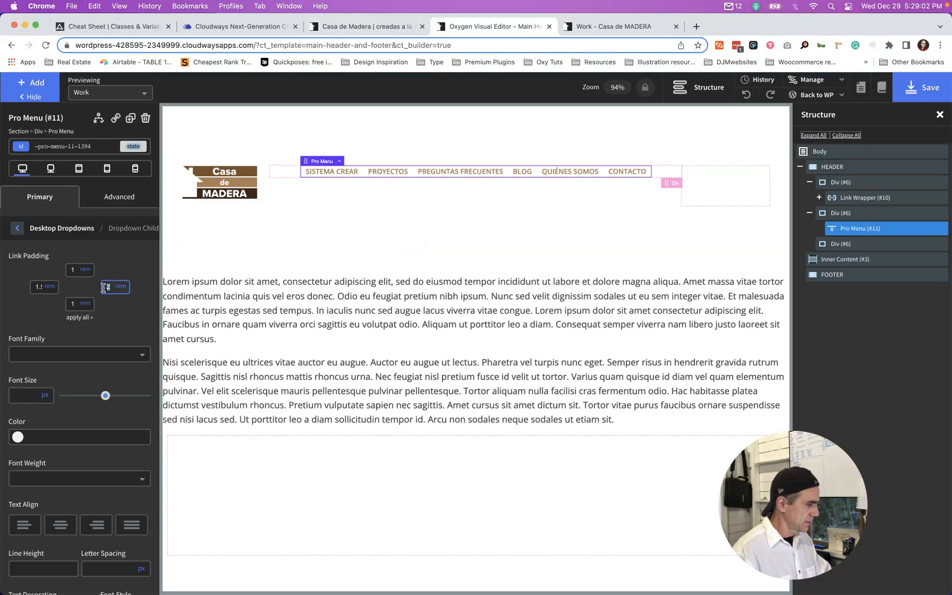
pyautogui.click(145, 356)
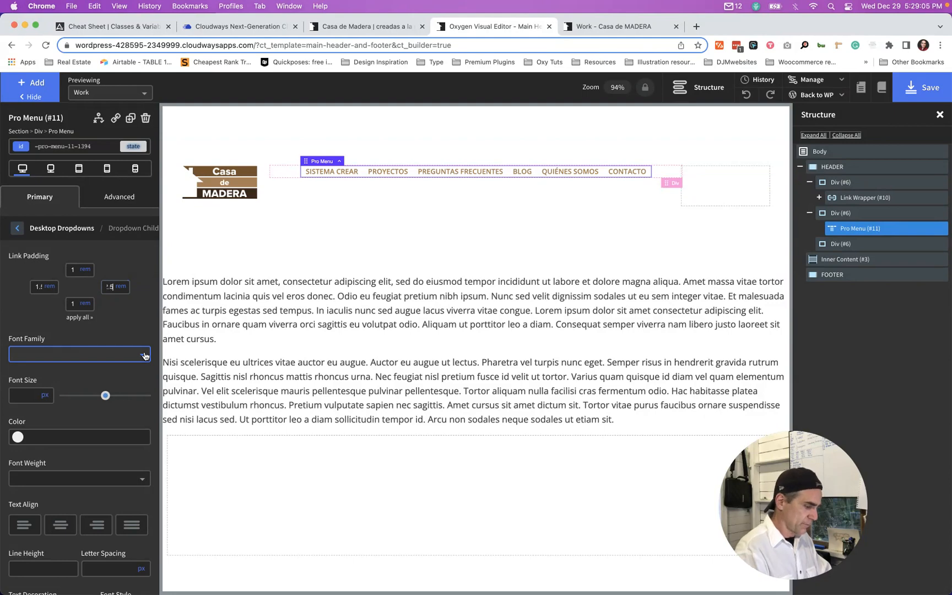
pyautogui.click(38, 287)
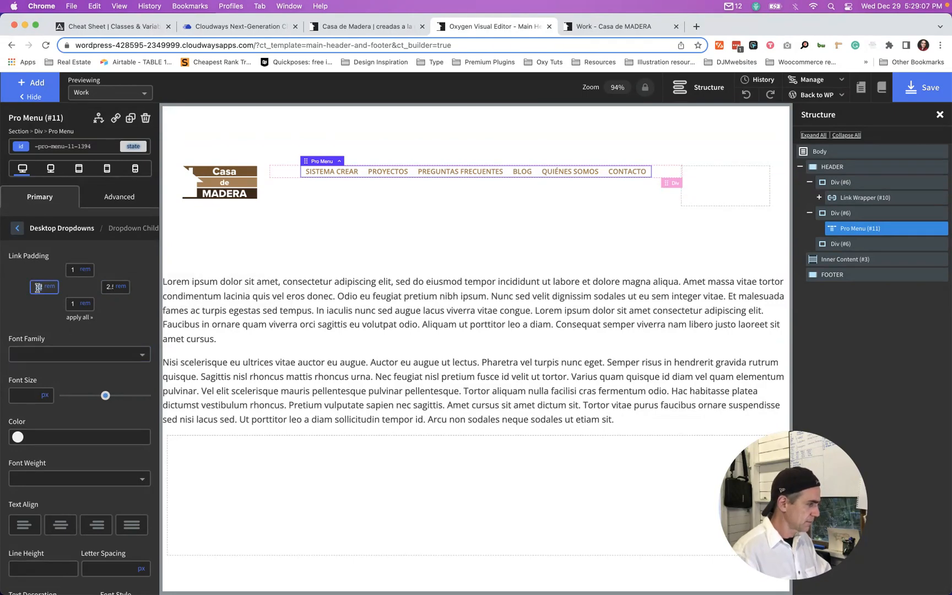
pyautogui.write('2')
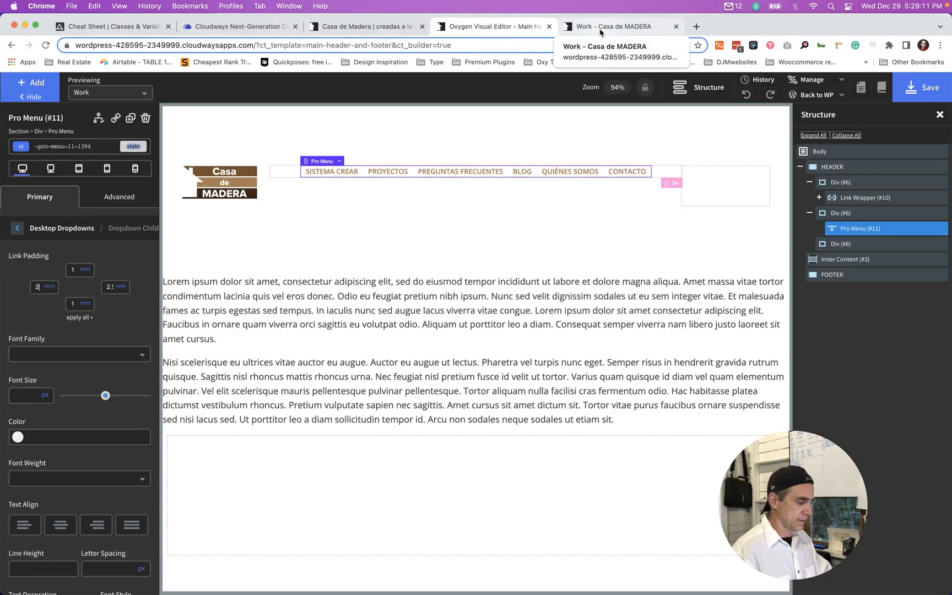
pyautogui.click(601, 30)
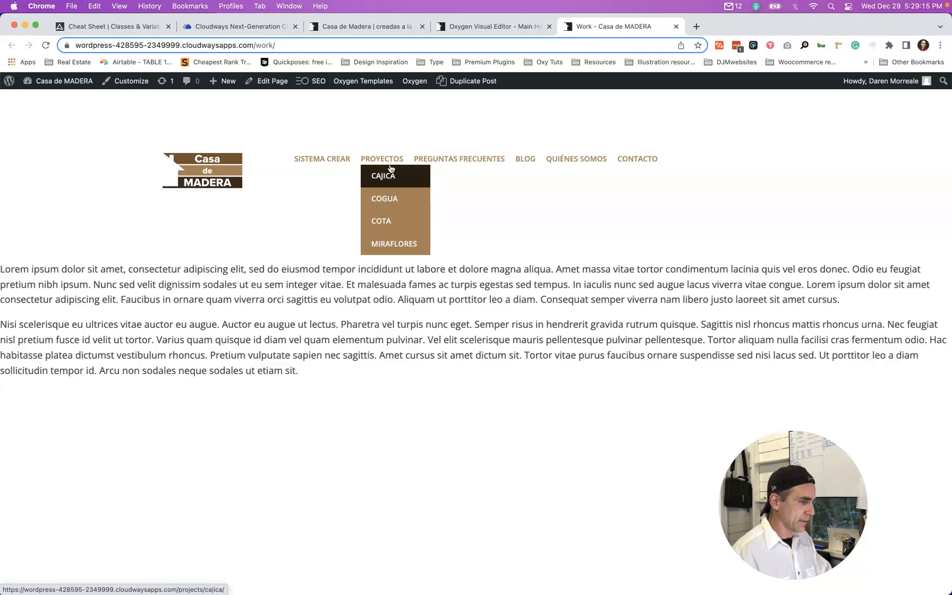
# - Rename the div holding the Pro Menu as MENU and the div holding the logo link wrapper as LOGO in the Oxygen template
pyautogui.click(483, 28)
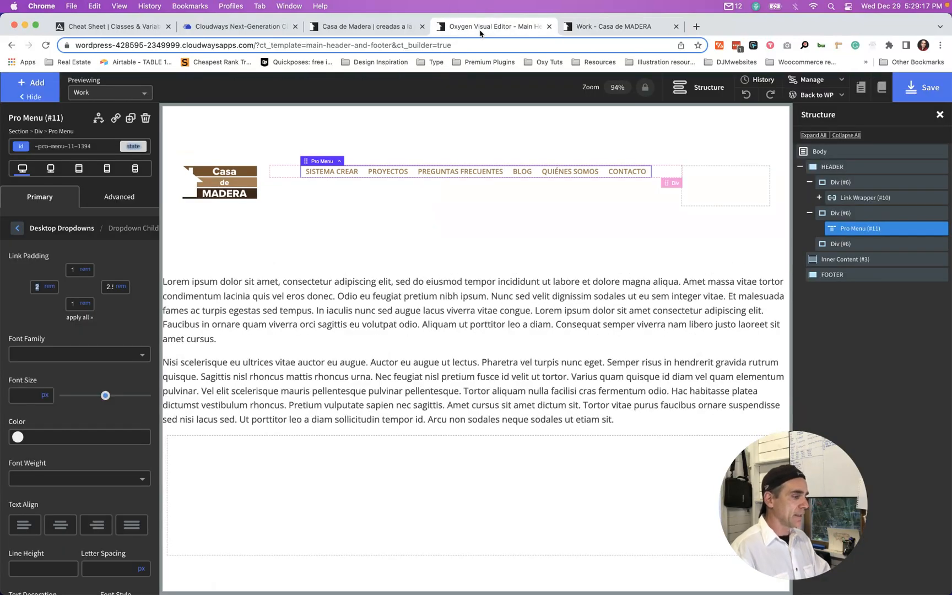
pyautogui.click(208, 142)
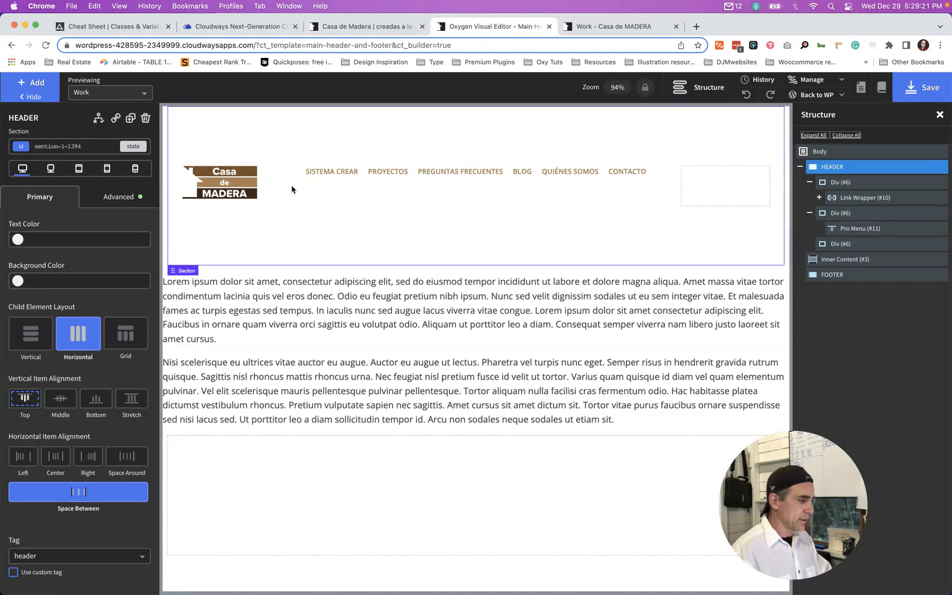
pyautogui.click(847, 215)
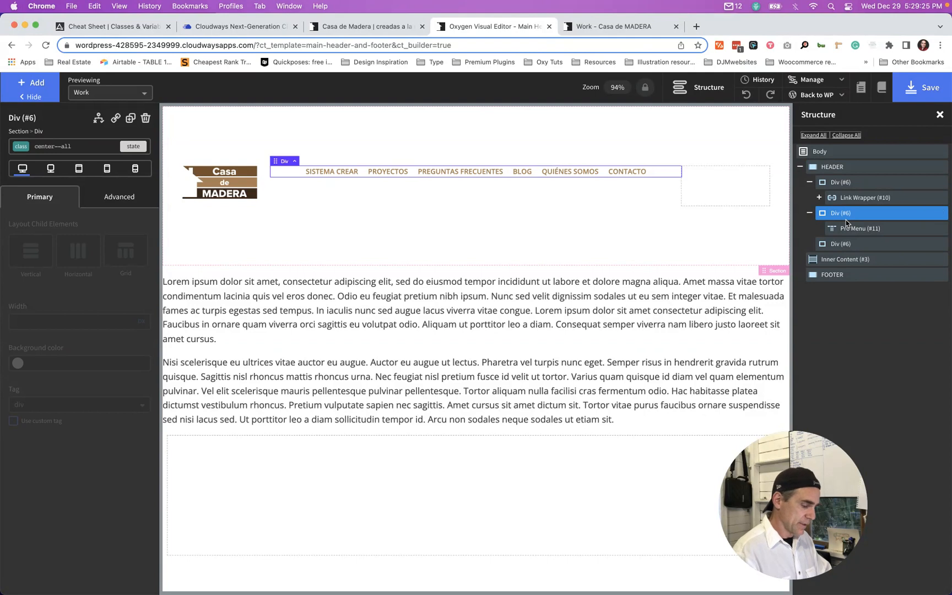
pyautogui.doubleClick(847, 221)
pyautogui.write('MENU')
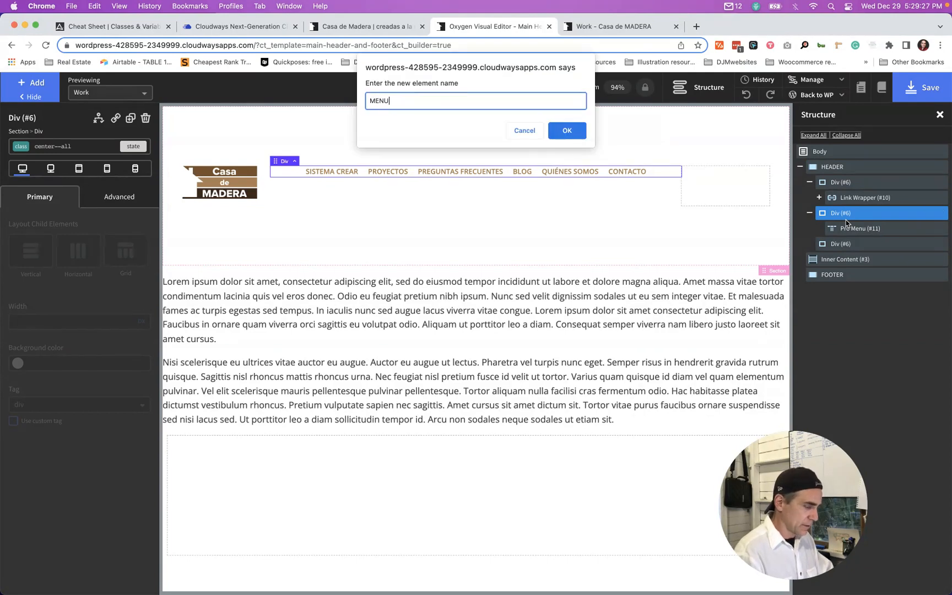
pyautogui.press('Return')
pyautogui.click(839, 183)
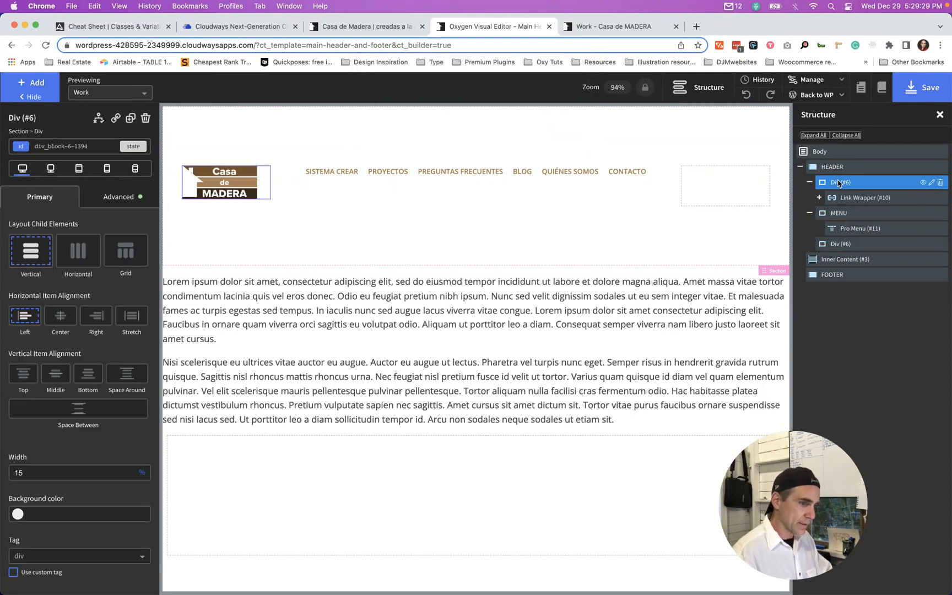
pyautogui.doubleClick(844, 193)
pyautogui.write('LOGO')
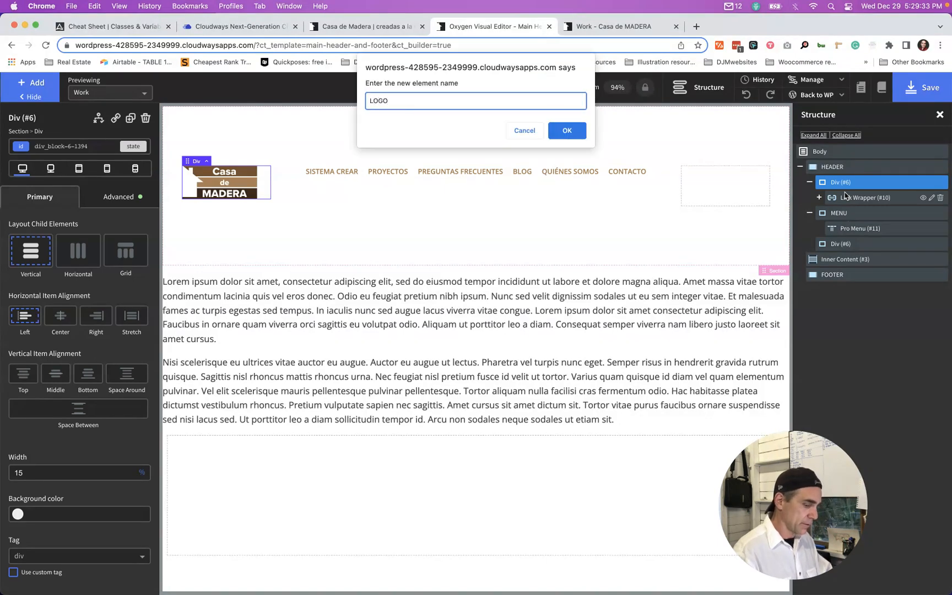
pyautogui.press('Return')
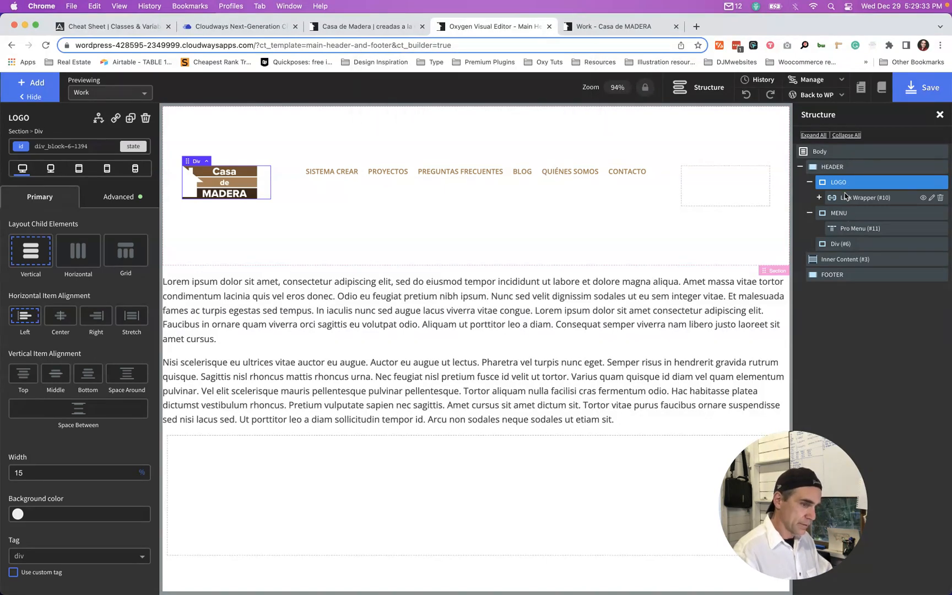
# - Rename the empty third div in the header section as BUTTON
pyautogui.click(847, 230)
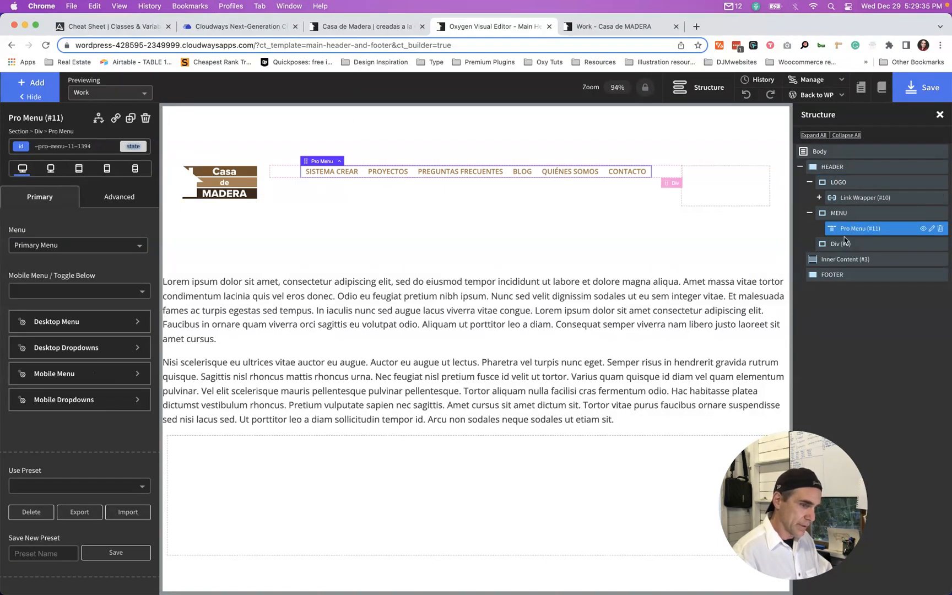
pyautogui.click(842, 245)
pyautogui.doubleClick(842, 248)
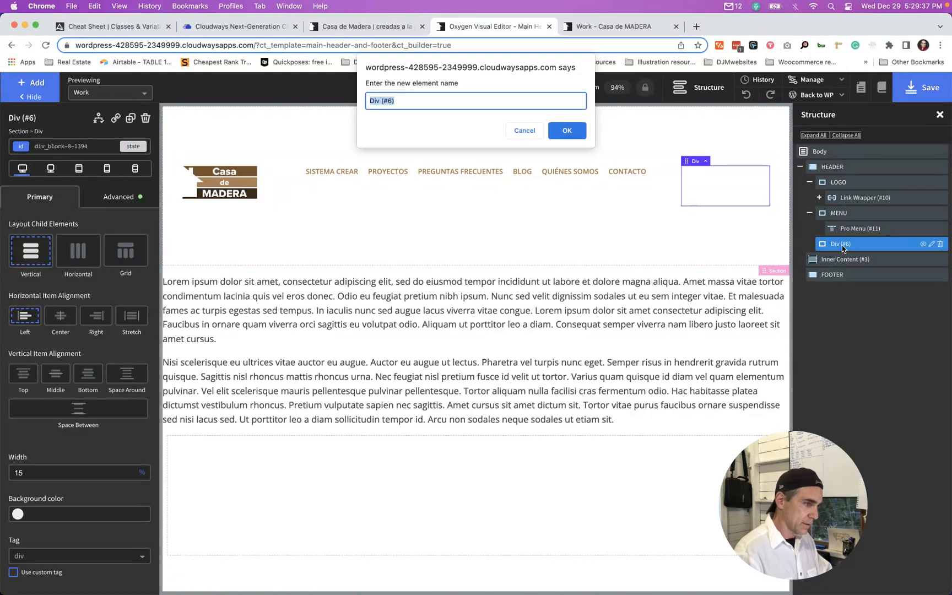
pyautogui.write('BUTTO')
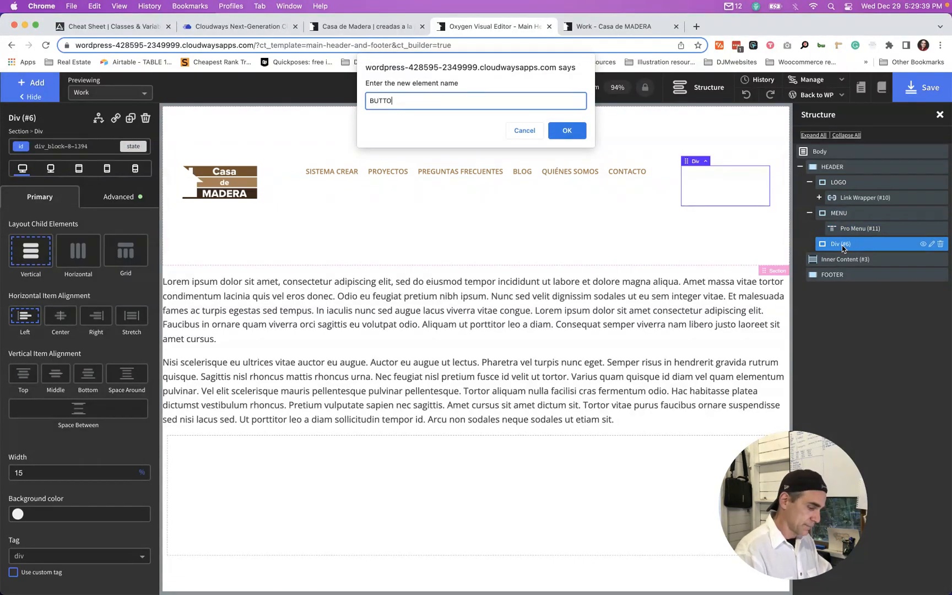
pyautogui.write('N')
pyautogui.press('Return')
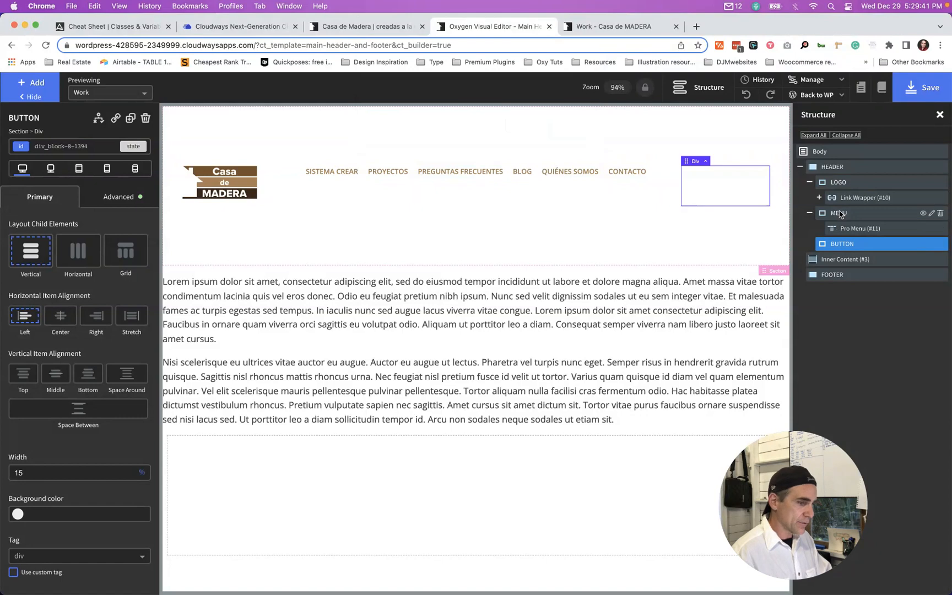
# - Align the HEADER section's child elements vertically to the middle
pyautogui.click(837, 215)
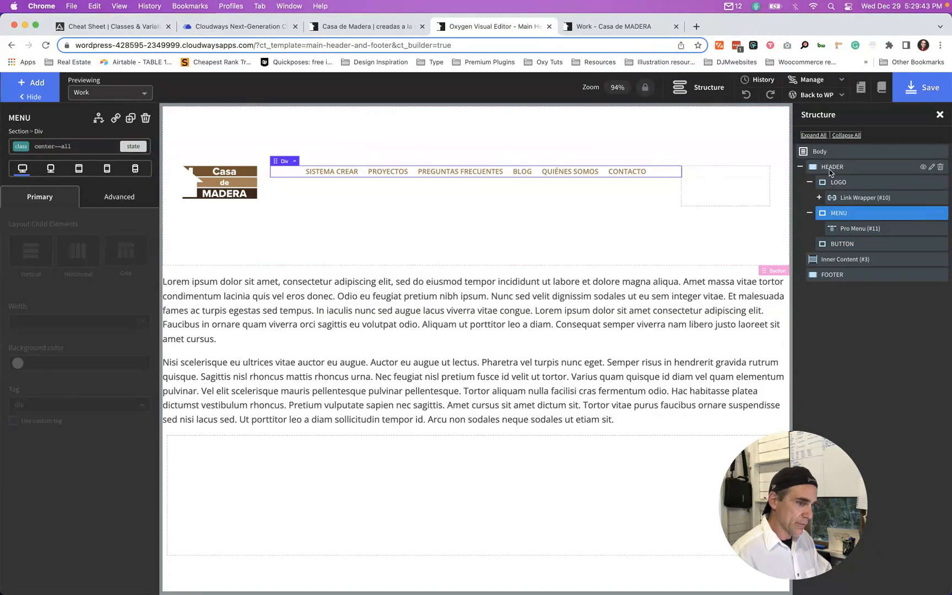
pyautogui.click(830, 171)
pyautogui.click(60, 405)
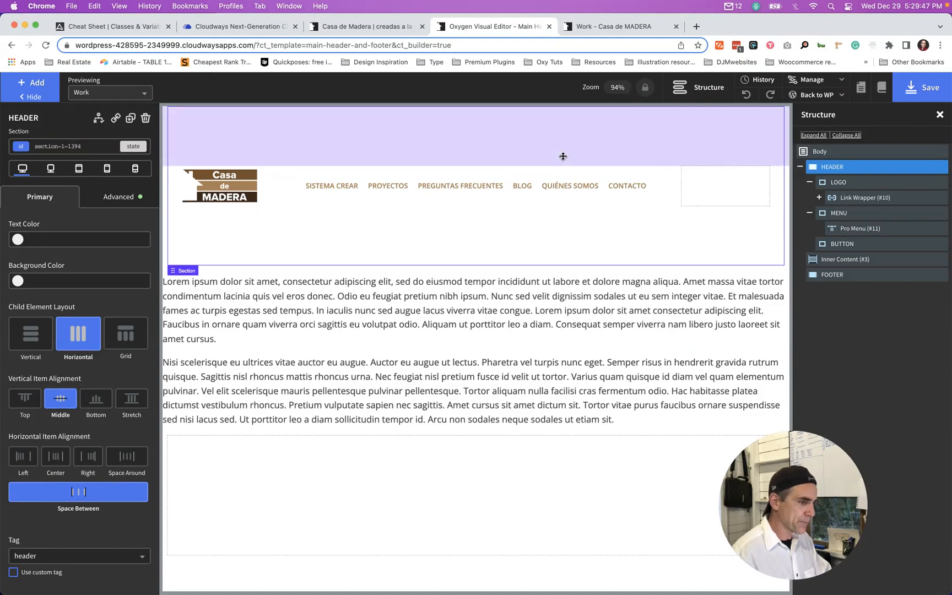
# - Try the pad-section--none class on the HEADER section to strip its padding
pyautogui.click(91, 146)
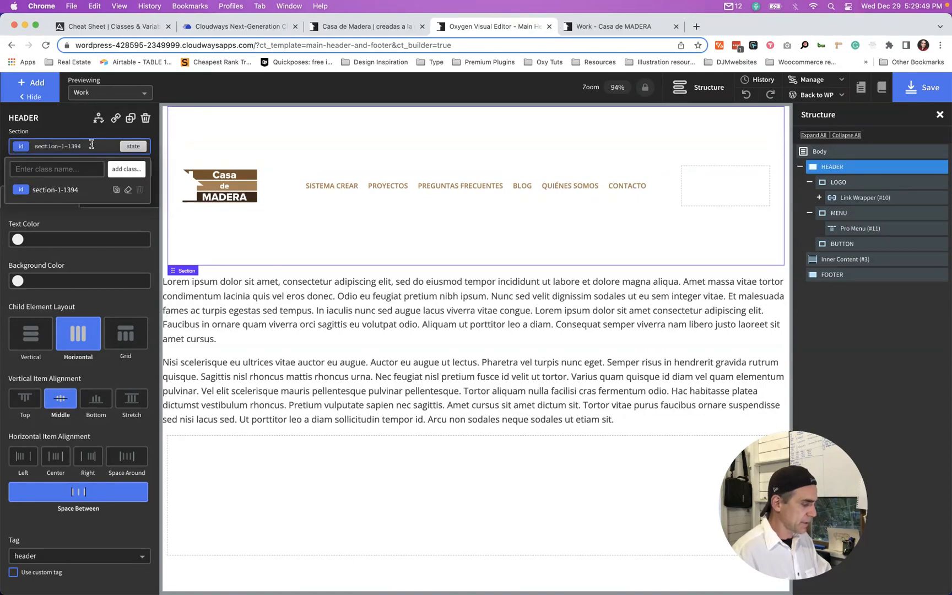
pyautogui.write('sec')
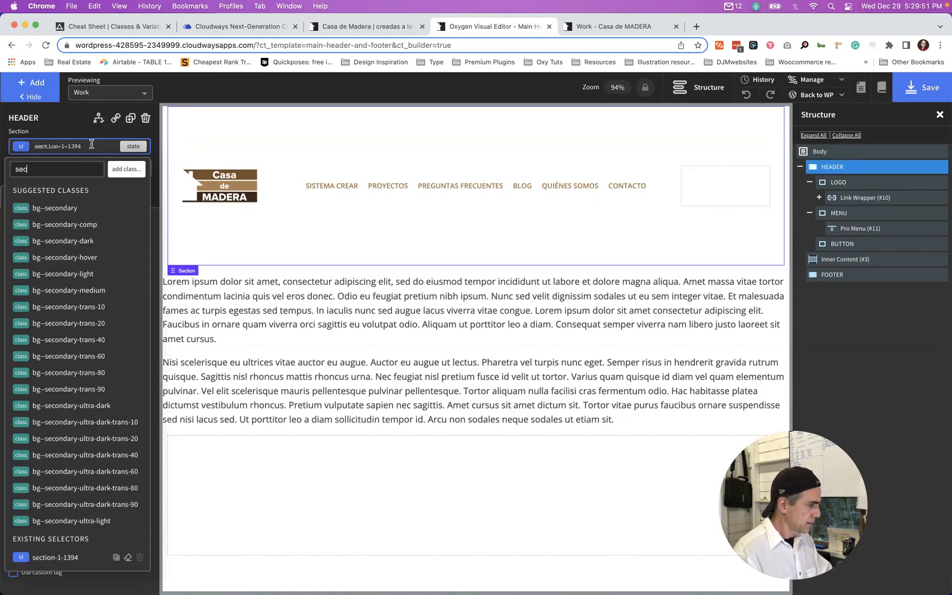
pyautogui.press('BackSpace')
pyautogui.press('BackSpace')
pyautogui.press('BackSpace')
pyautogui.write('pad')
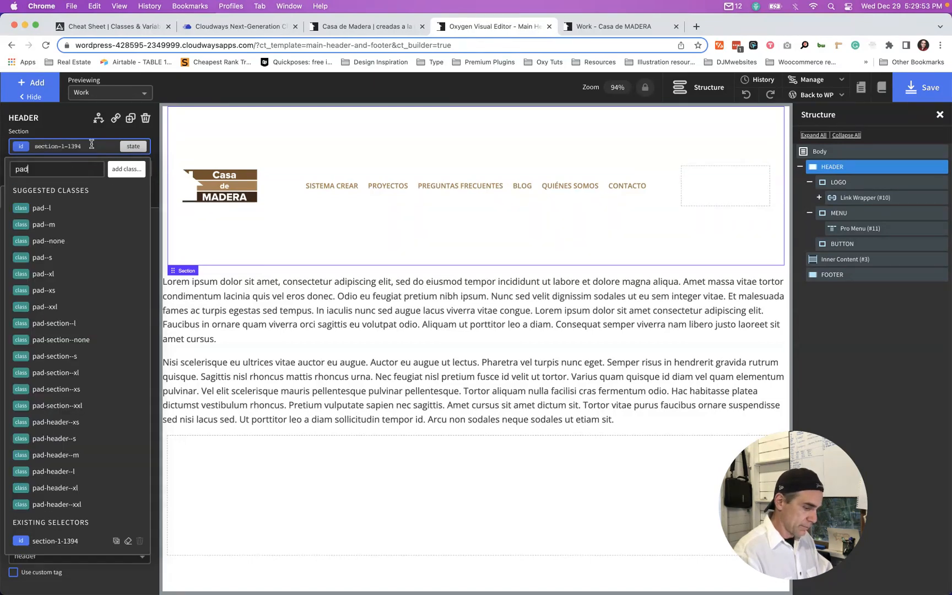
pyautogui.write('--')
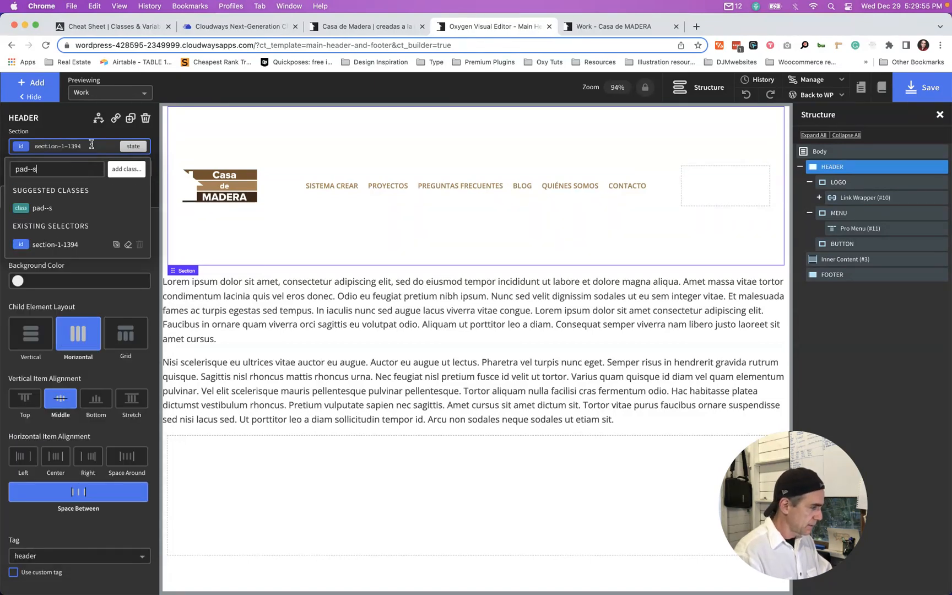
pyautogui.press('BackSpace')
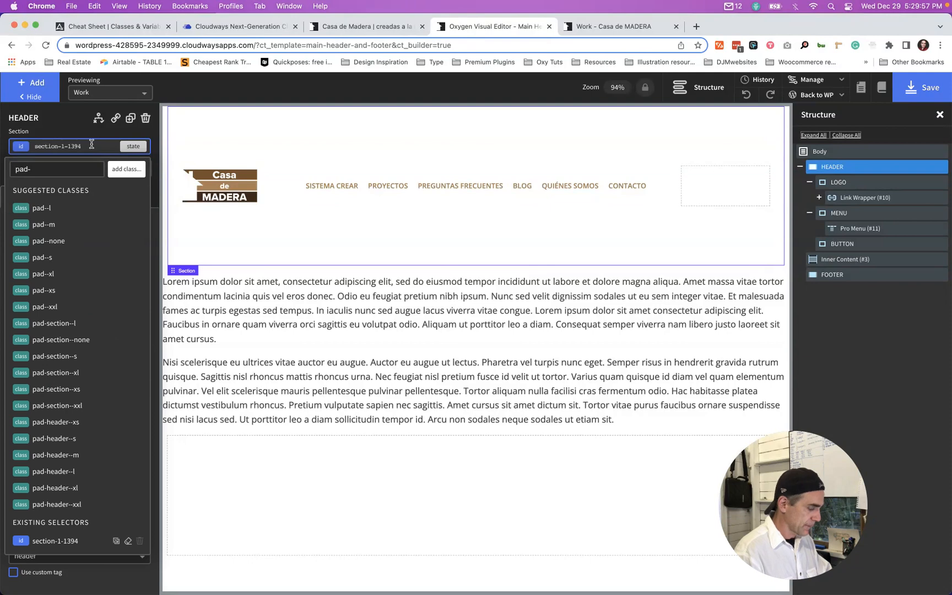
pyautogui.write('s')
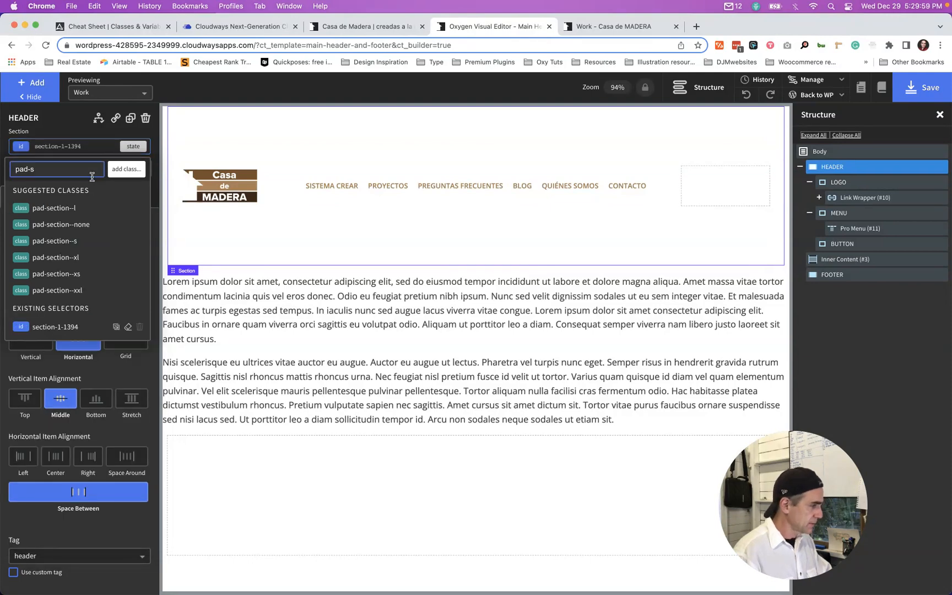
pyautogui.click(62, 224)
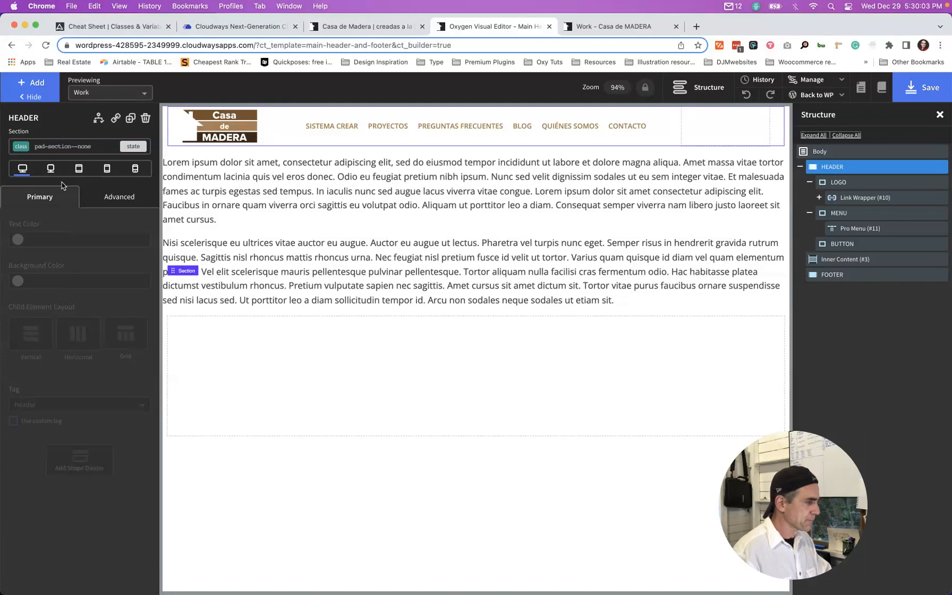
# - Save the template, then reload the Work page to compare its header height with the live site's
pyautogui.click(75, 145)
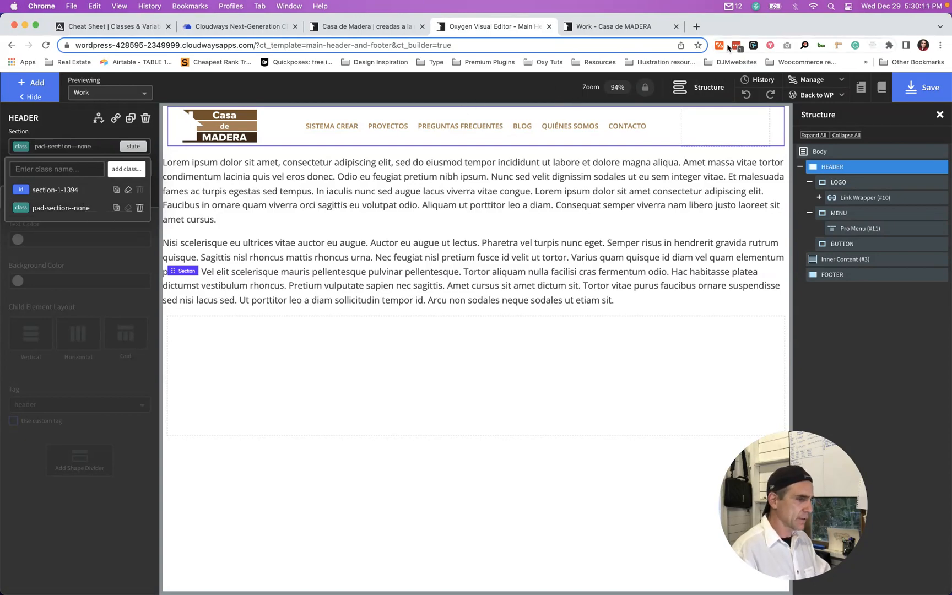
pyautogui.click(803, 45)
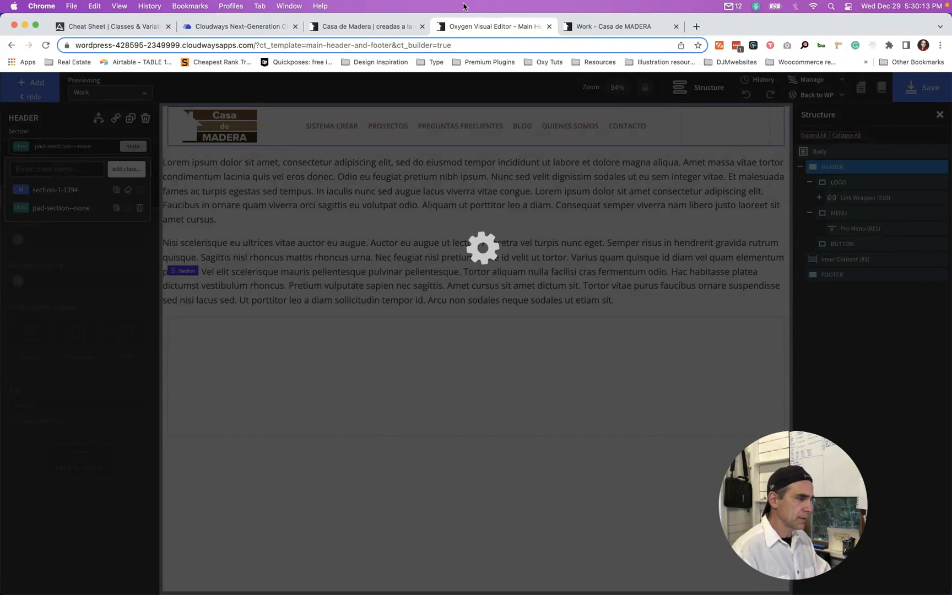
pyautogui.click(363, 27)
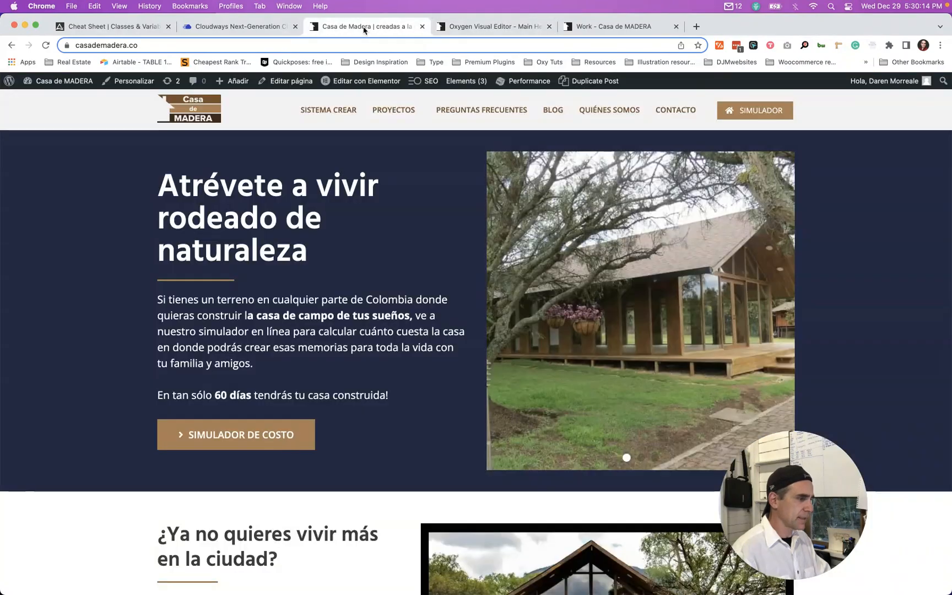
pyautogui.click(600, 28)
pyautogui.press('super+r')
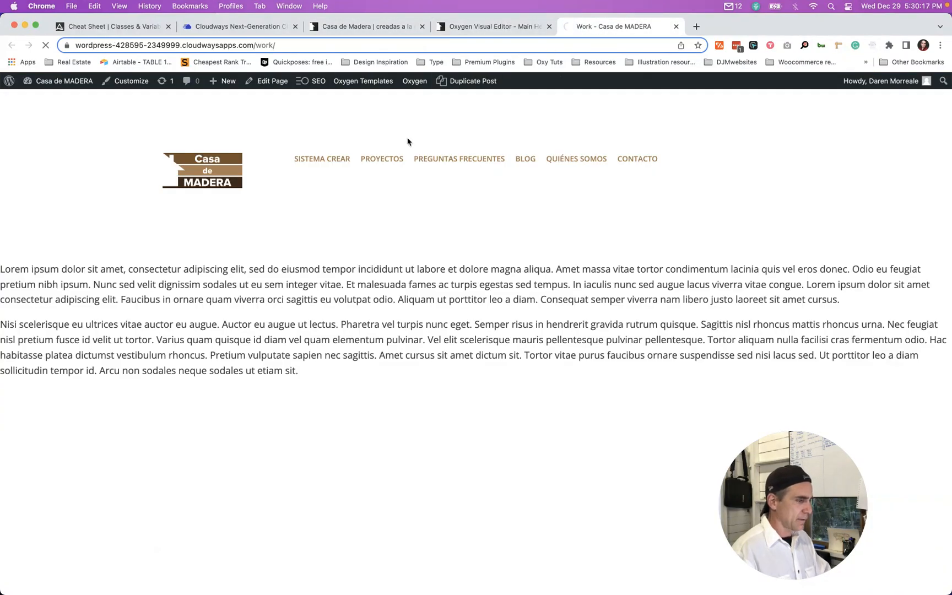
# - Return to the Oxygen editor and remove the pad-section--none class from the HEADER section
pyautogui.click(488, 27)
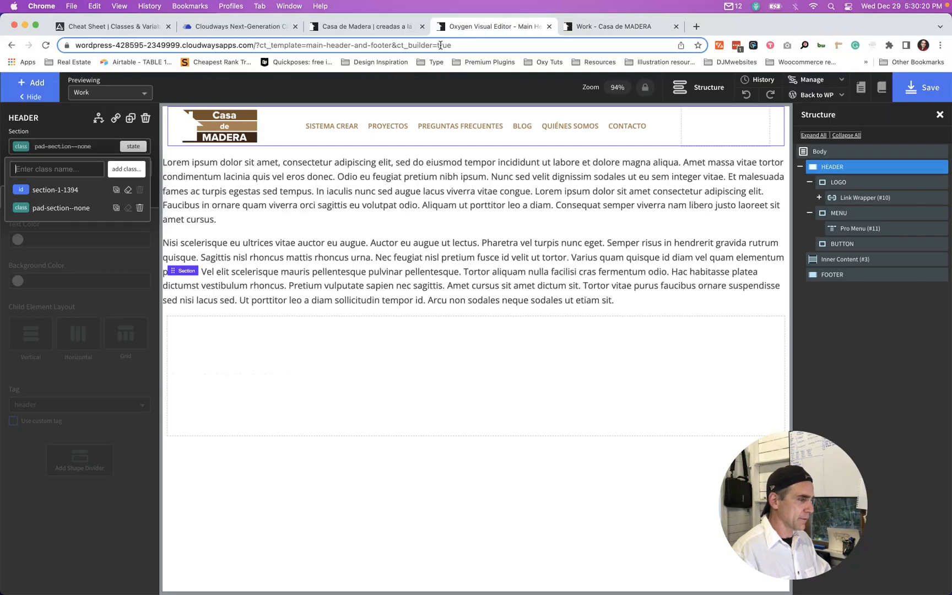
pyautogui.click(127, 205)
# - Try the pad-section--xs class on the HEADER section and remove it again
pyautogui.click(65, 147)
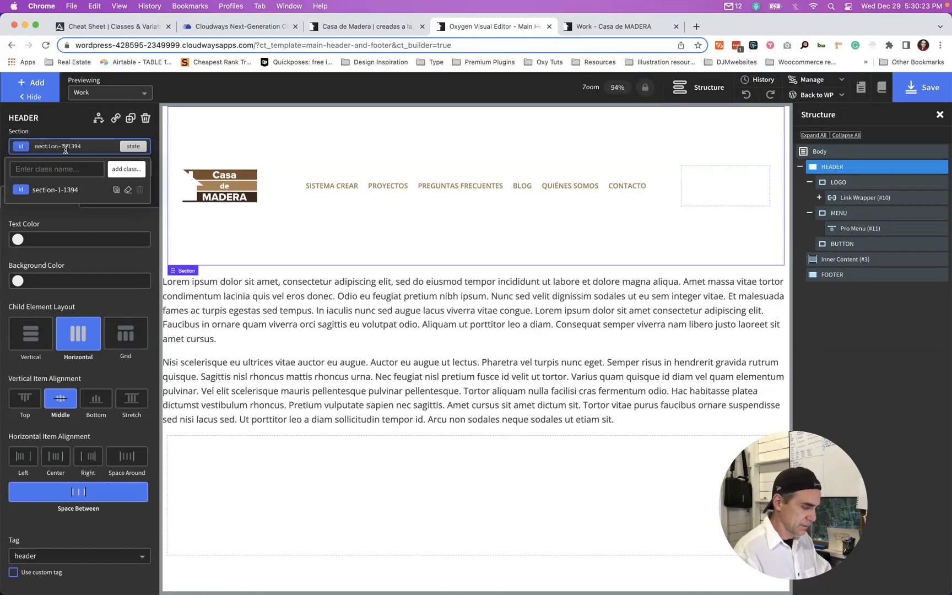
pyautogui.write('pad-se')
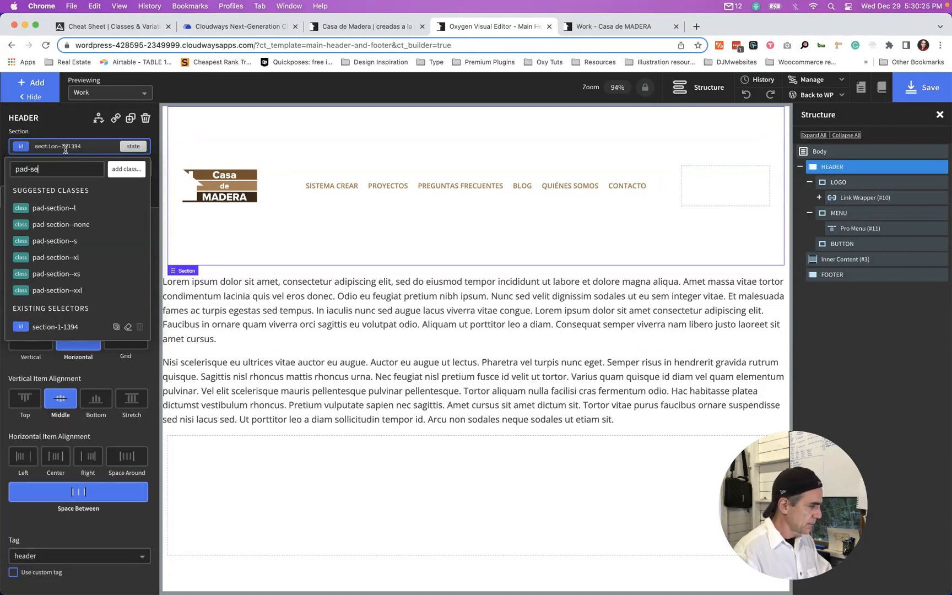
pyautogui.click(62, 274)
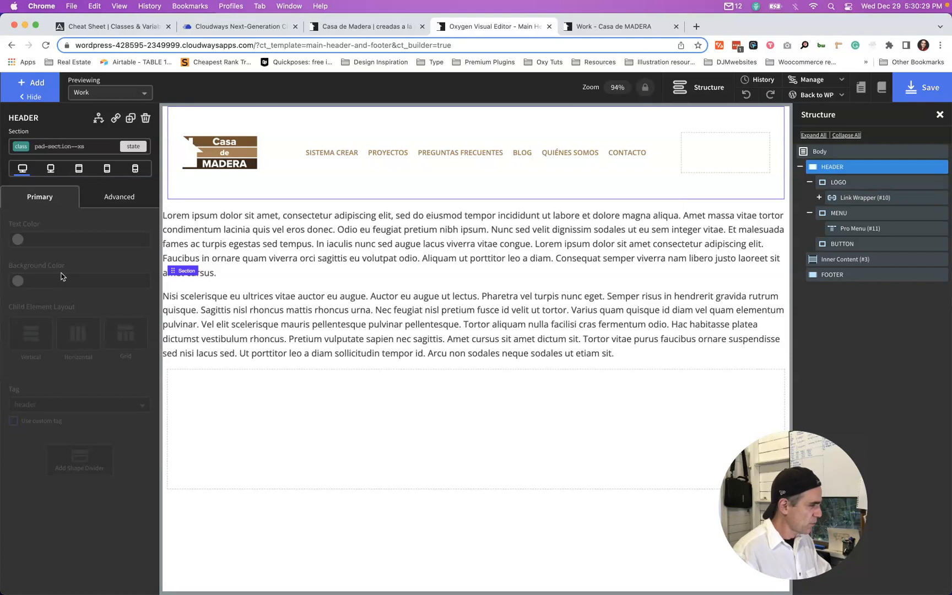
pyautogui.click(94, 147)
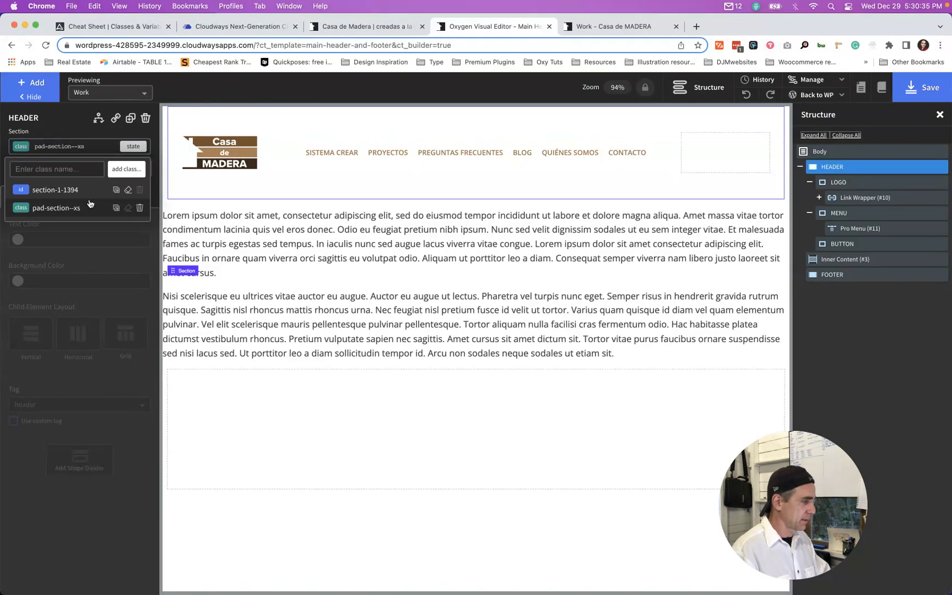
pyautogui.click(138, 208)
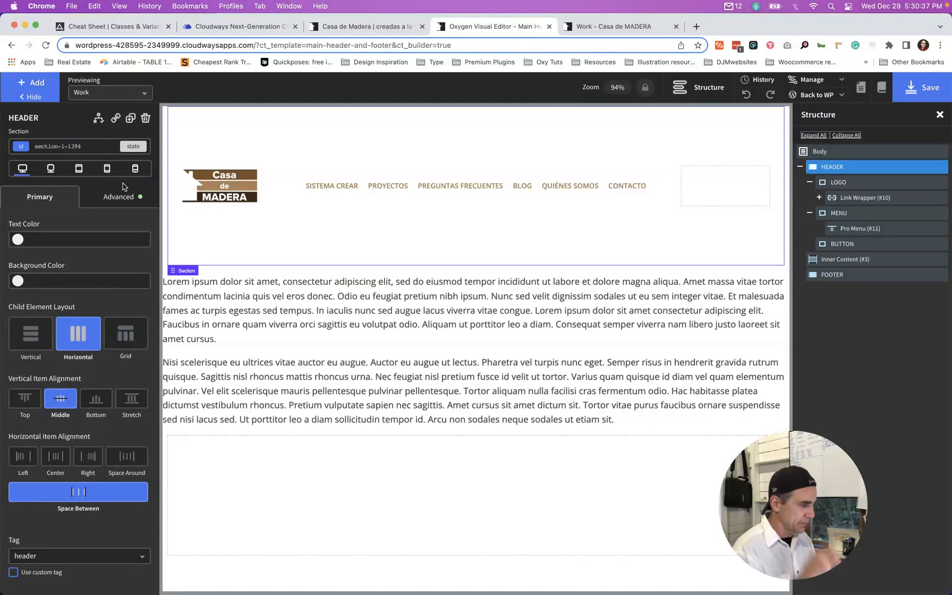
# - Add a new custom class named header-padding to the HEADER section
pyautogui.click(91, 147)
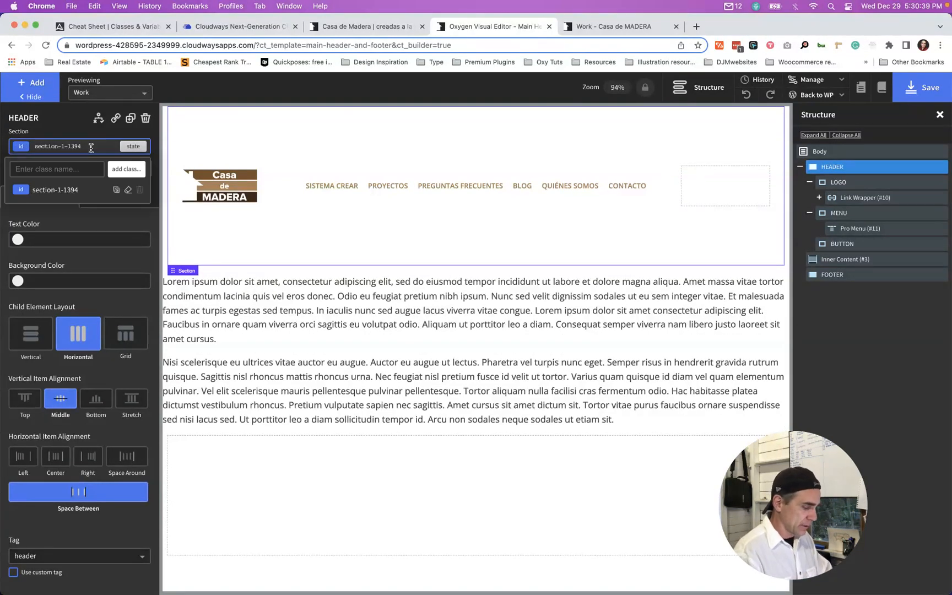
pyautogui.write('header')
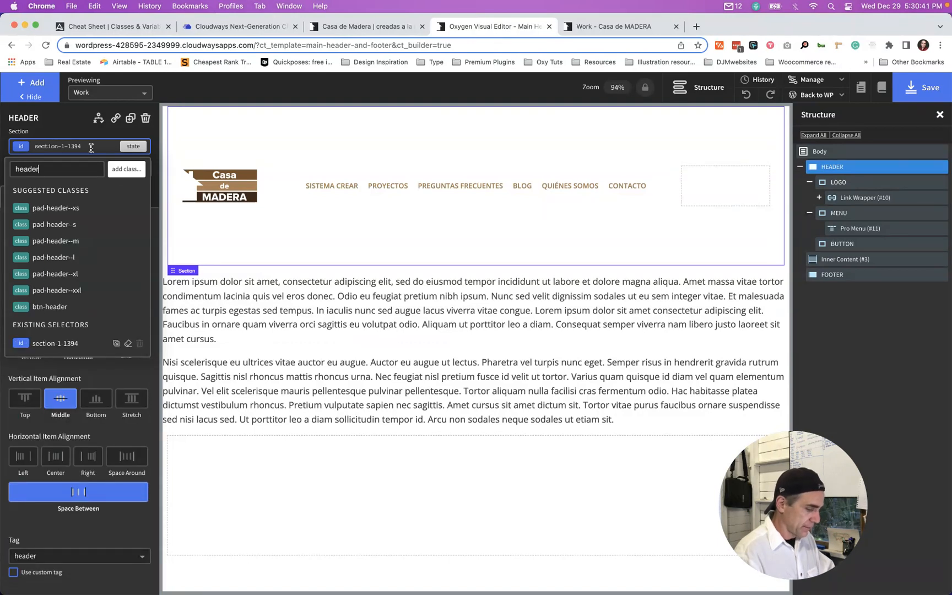
pyautogui.write('-padding')
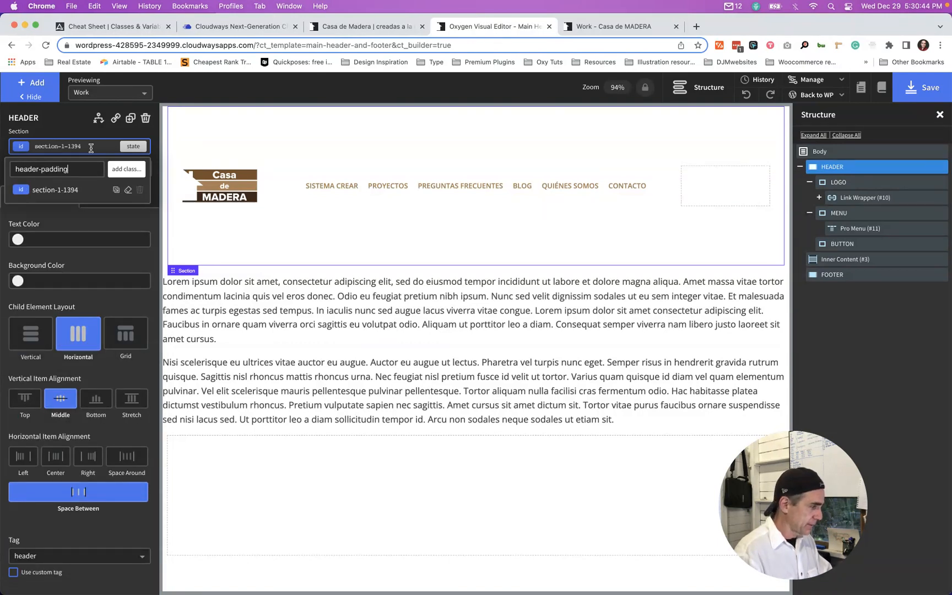
pyautogui.press('Return')
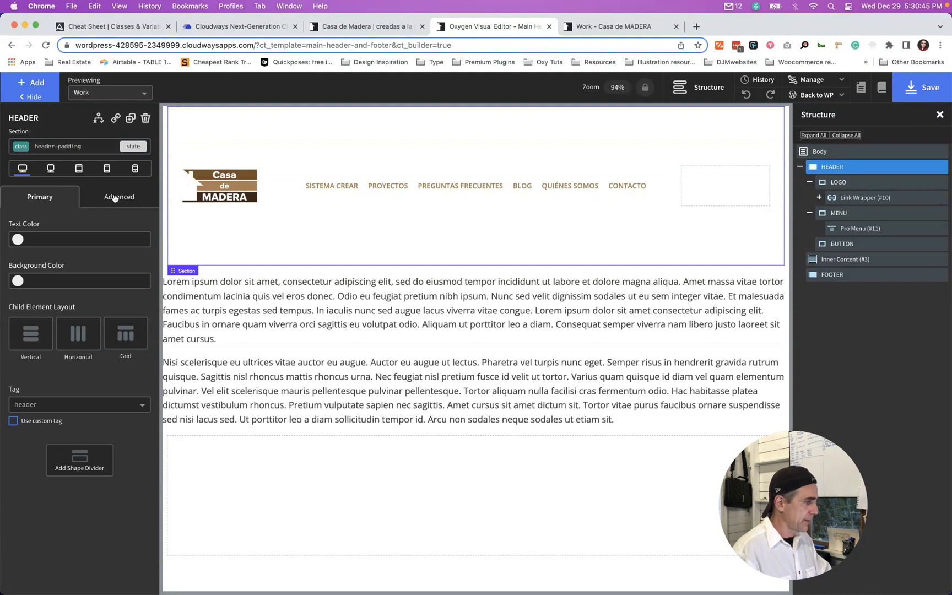
# - Set the header-padding class's top and bottom container padding to .5 rem each
pyautogui.click(115, 199)
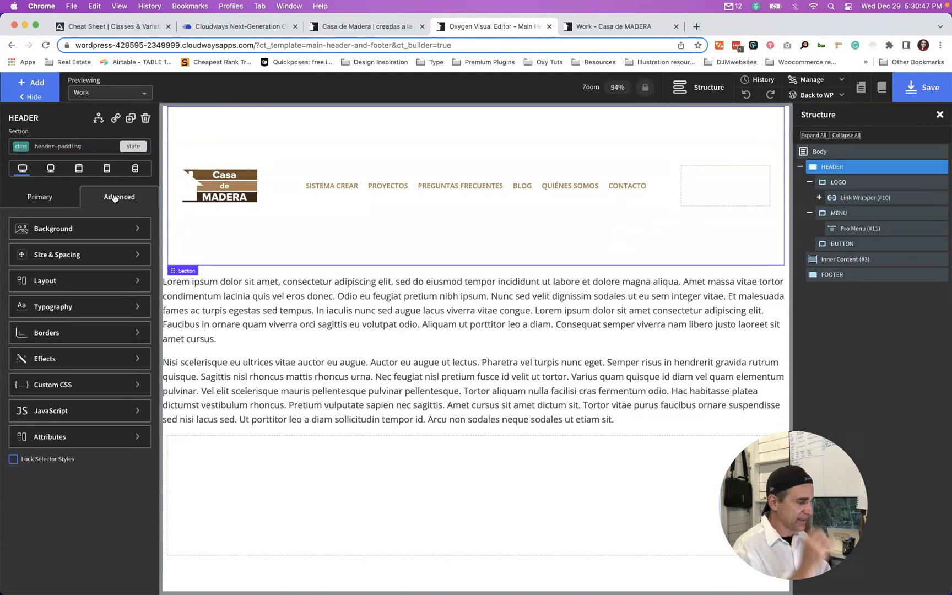
pyautogui.click(67, 256)
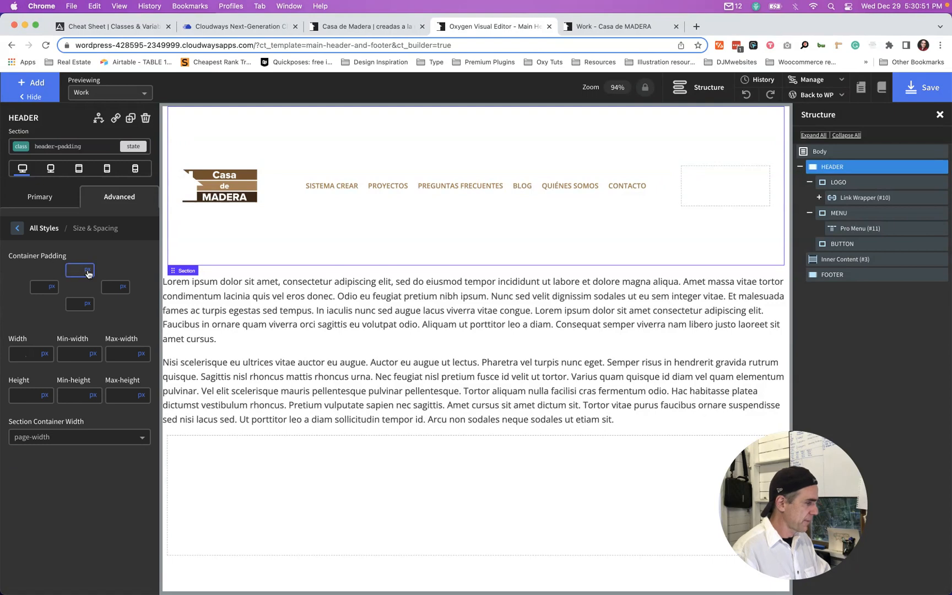
pyautogui.click(87, 269)
pyautogui.click(95, 282)
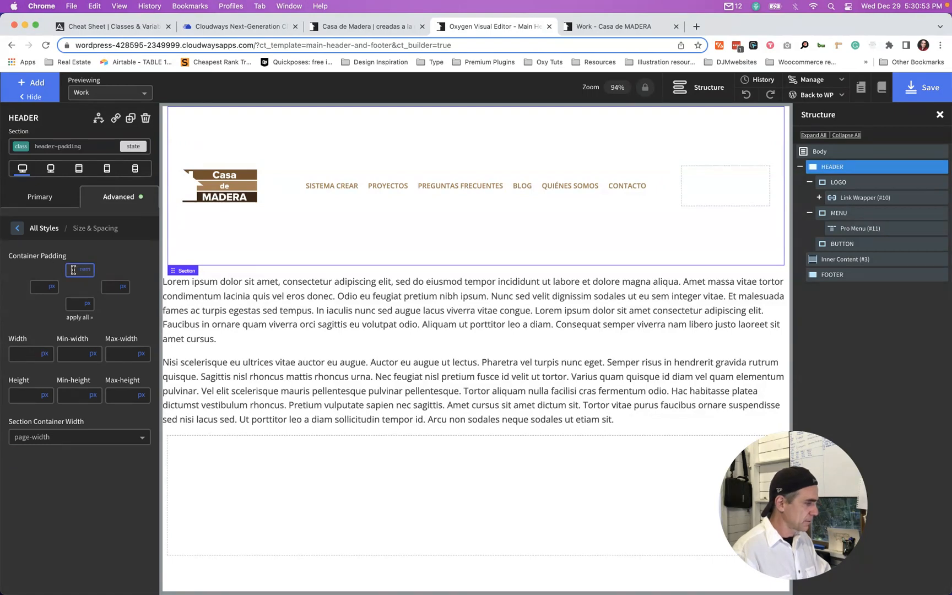
pyautogui.write('.5')
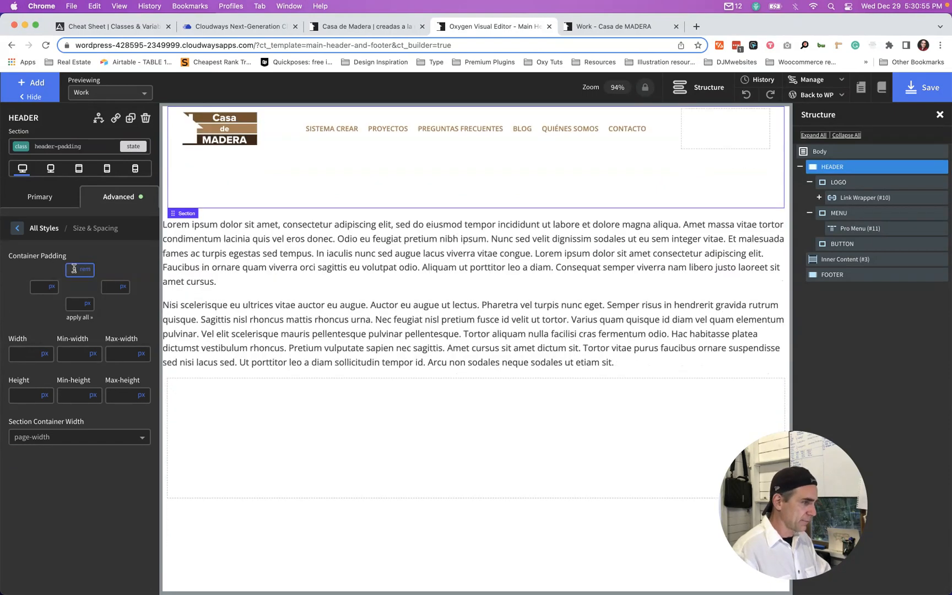
pyautogui.click(83, 304)
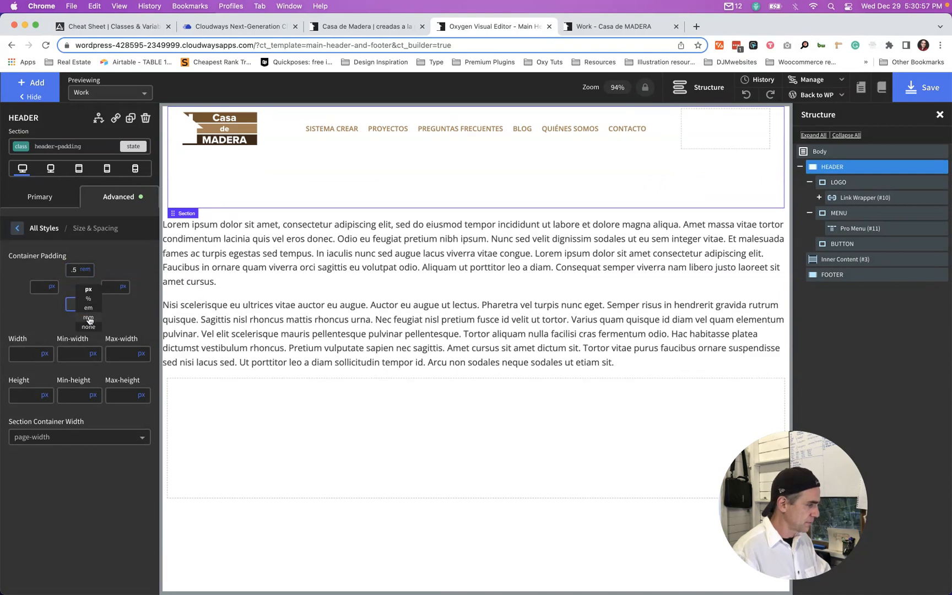
pyautogui.click(90, 319)
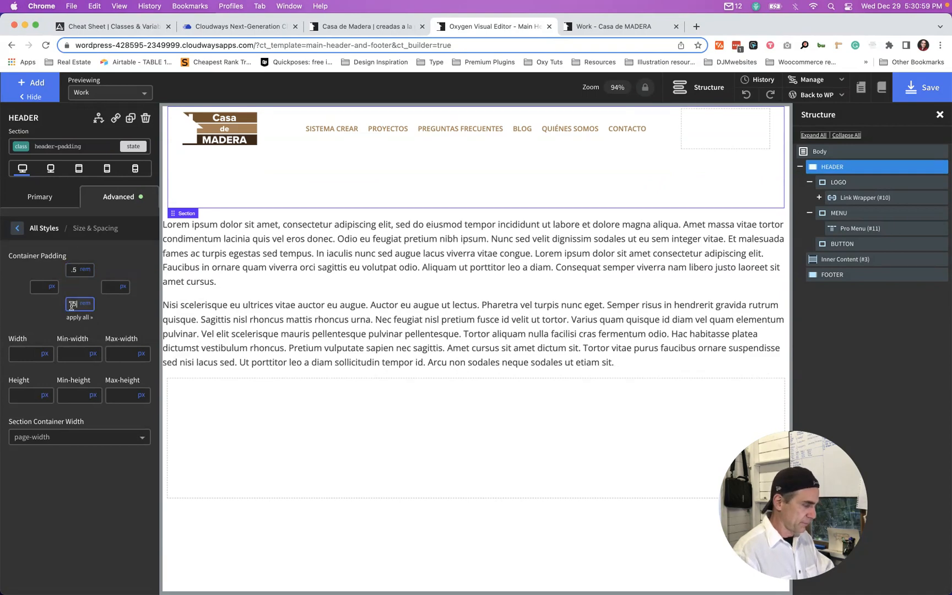
pyautogui.write('.5')
# - Save the template, reload the Work page, and compare its header padding and menu with the live site's
pyautogui.press('super+s')
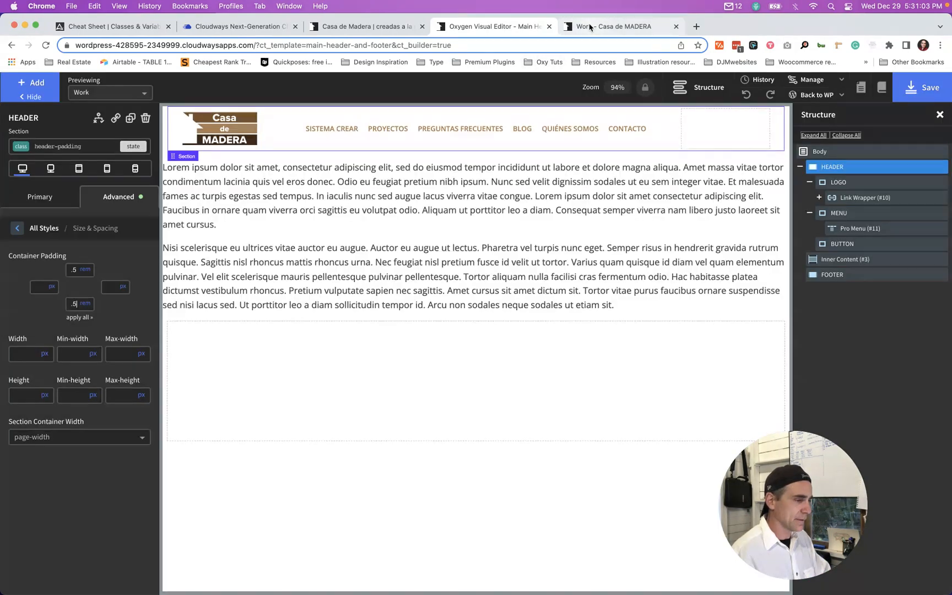
pyautogui.click(589, 26)
pyautogui.press('super+r')
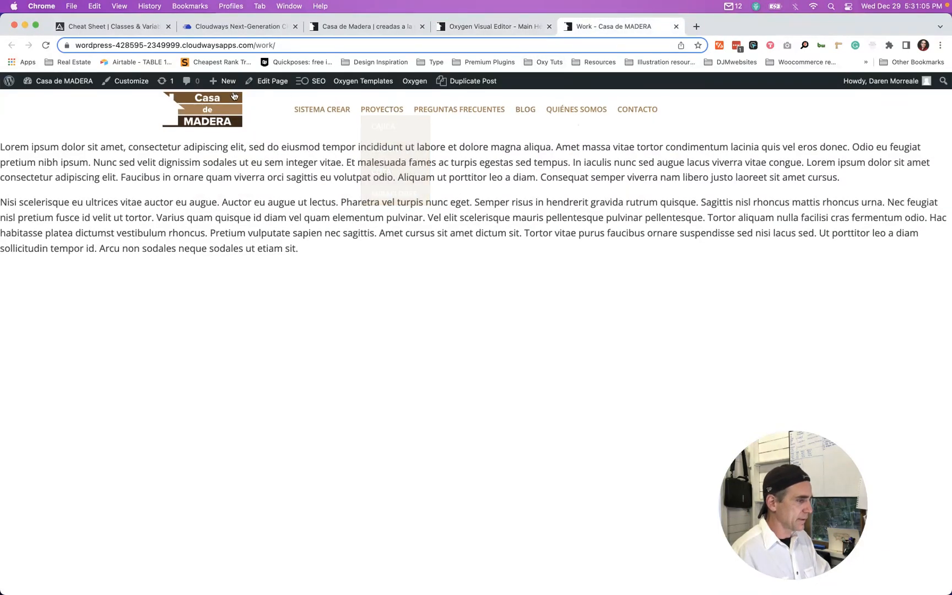
pyautogui.click(376, 27)
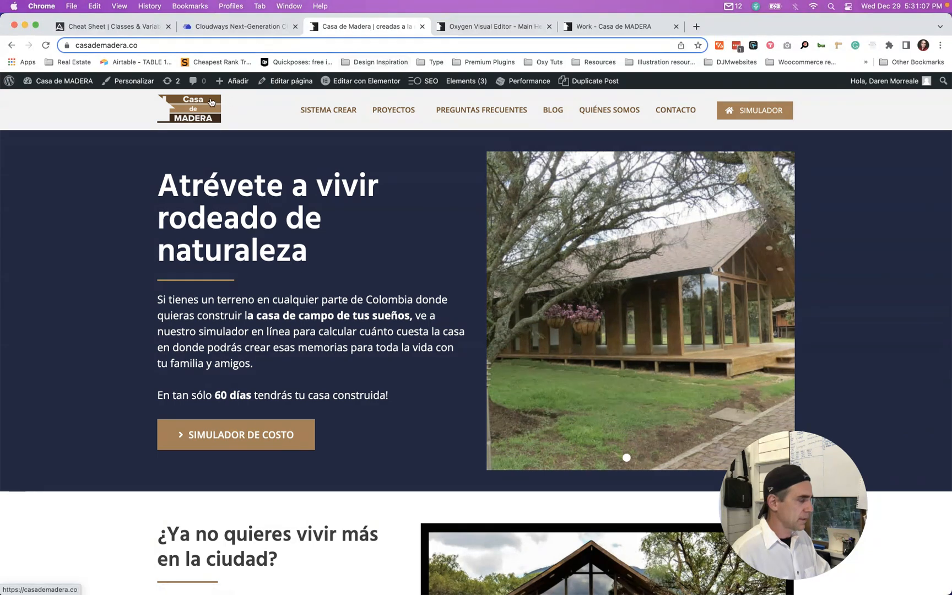
pyautogui.click(504, 30)
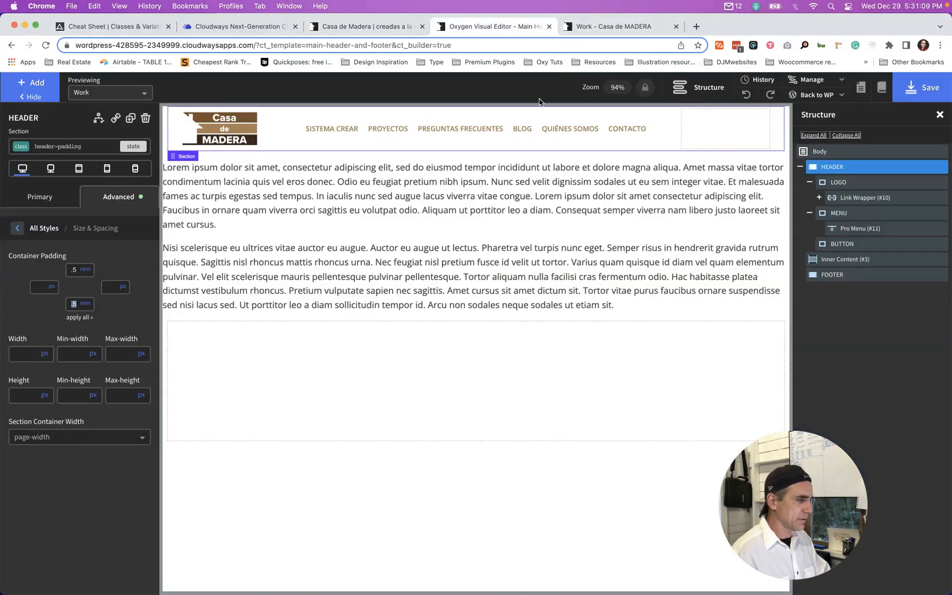
pyautogui.click(623, 29)
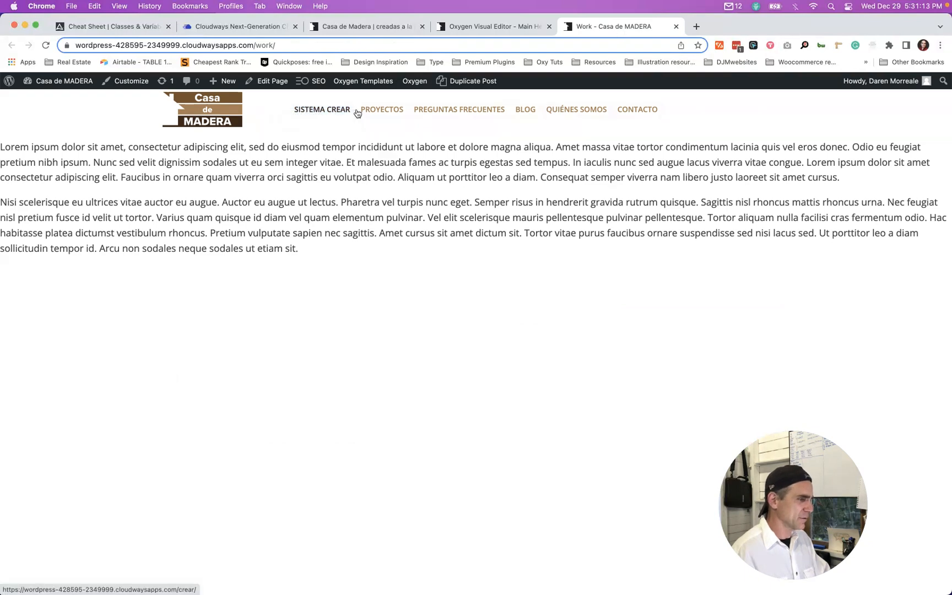
pyautogui.moveTo(382, 113)
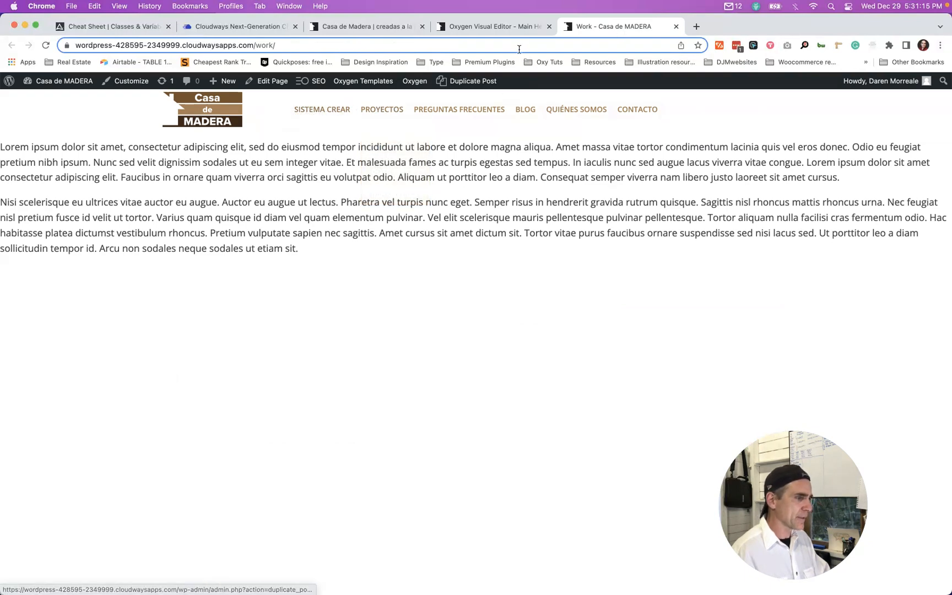
pyautogui.click(485, 29)
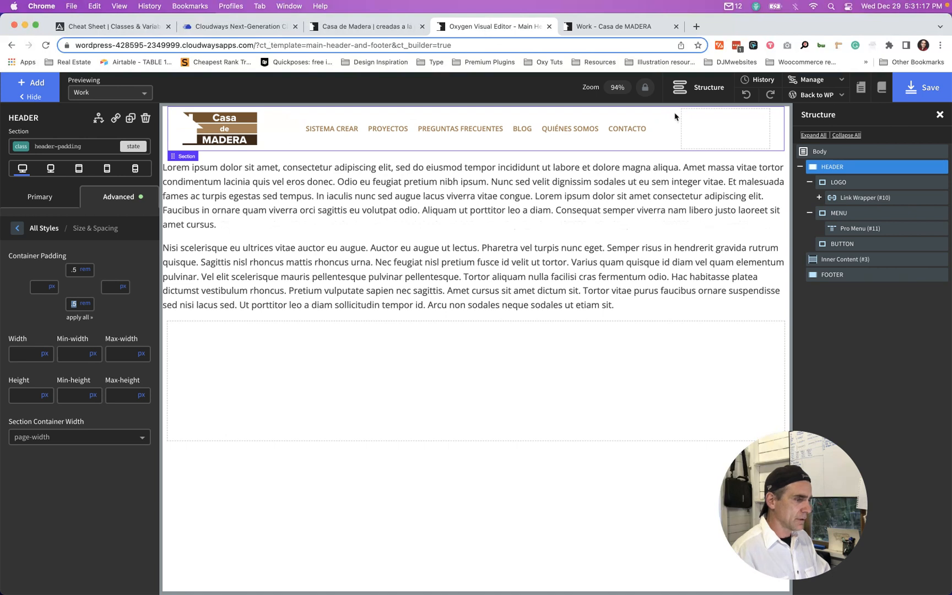
# - Insert an Icon Button component inside the BUTTON div of the header
pyautogui.click(722, 135)
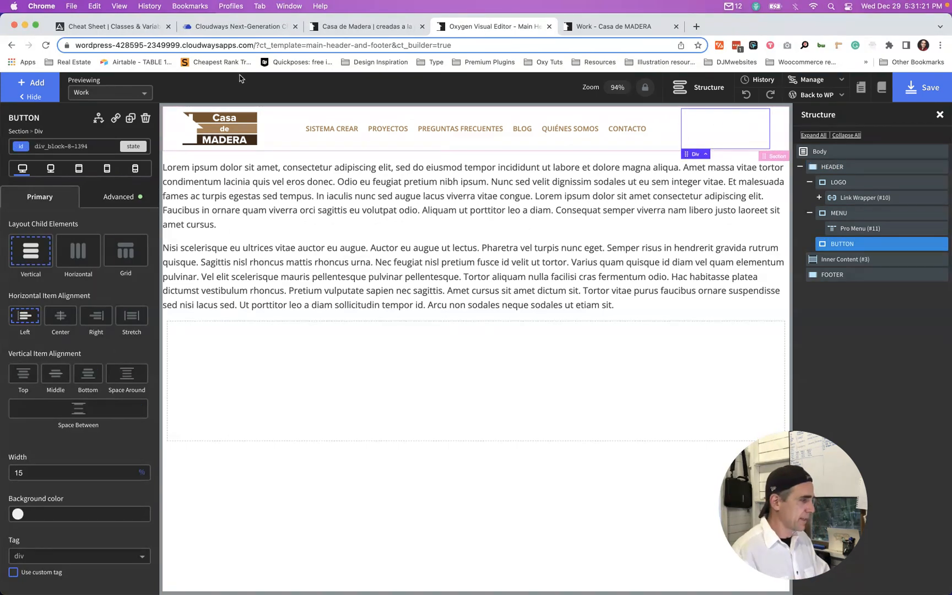
pyautogui.click(27, 84)
pyautogui.click(66, 118)
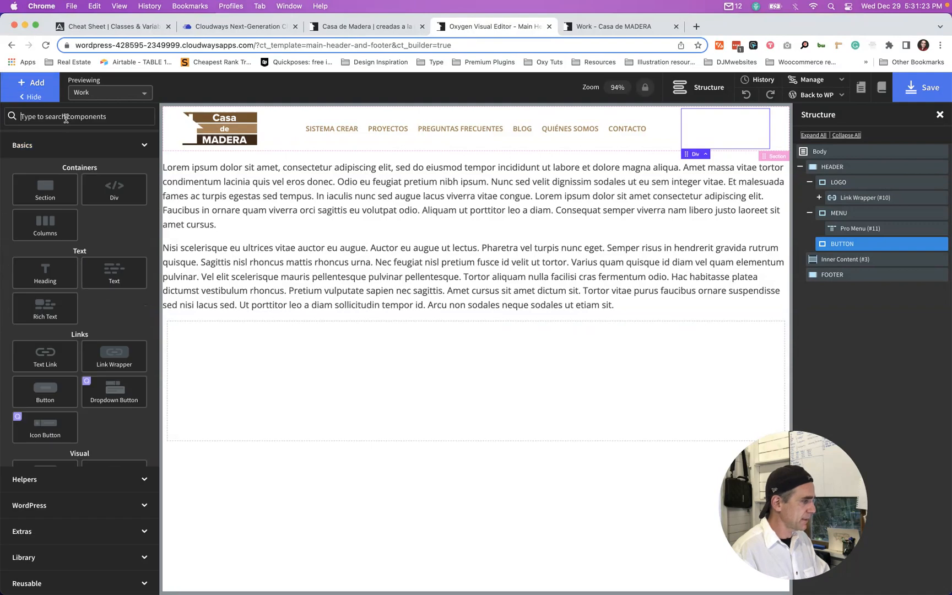
pyautogui.write('ic')
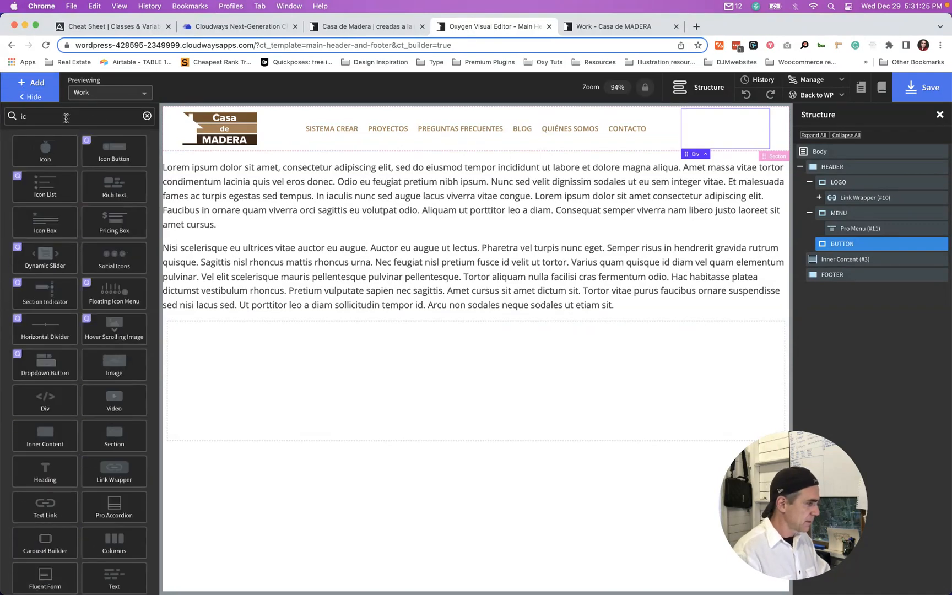
pyautogui.click(114, 153)
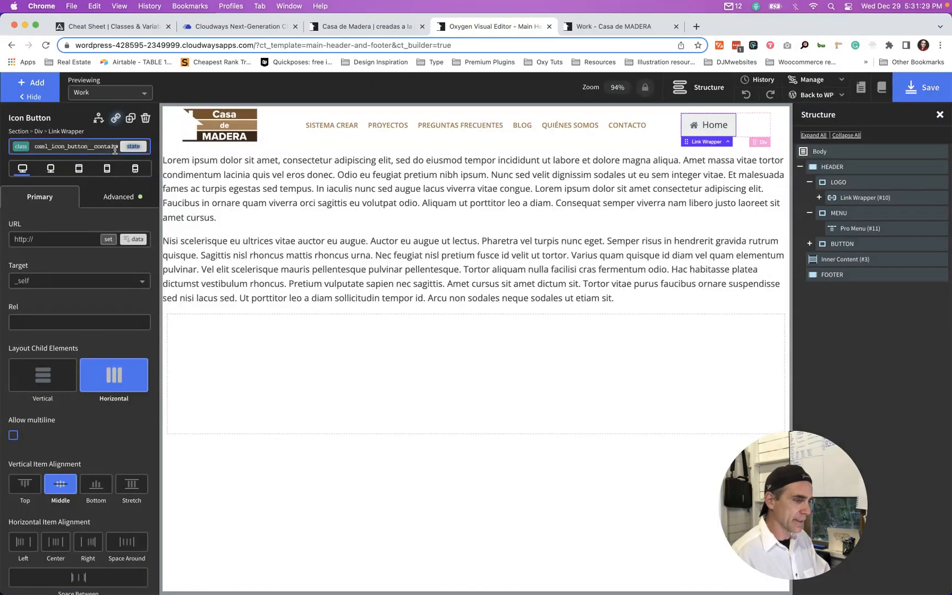
# - Change the header icon button's text to Simulador, checking it against the button on the live site
pyautogui.click(393, 26)
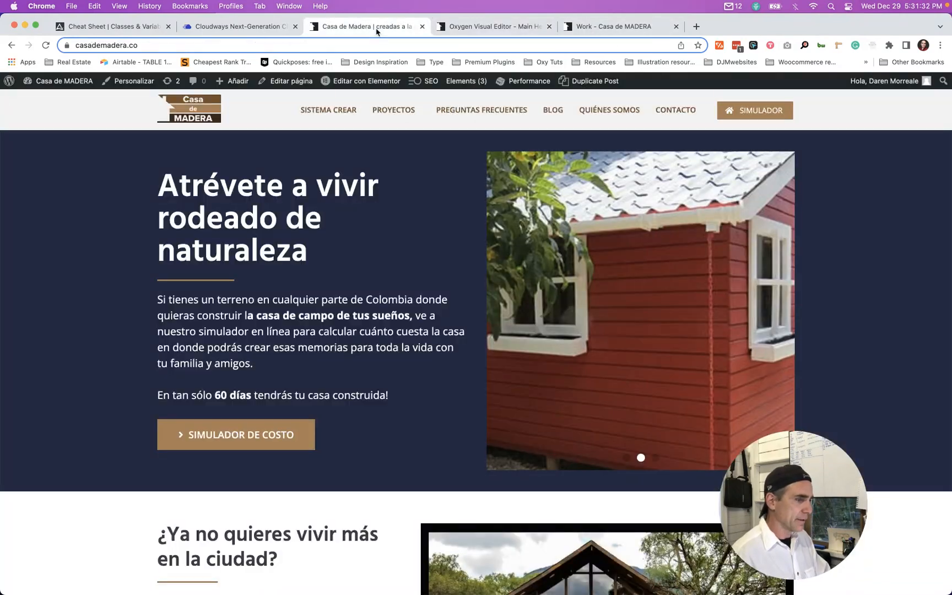
pyautogui.click(594, 28)
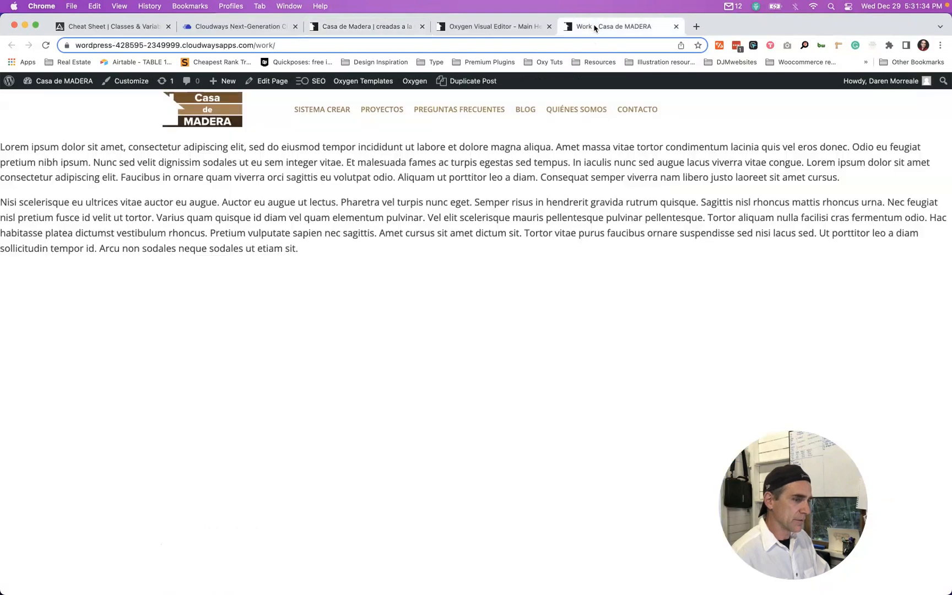
pyautogui.click(462, 27)
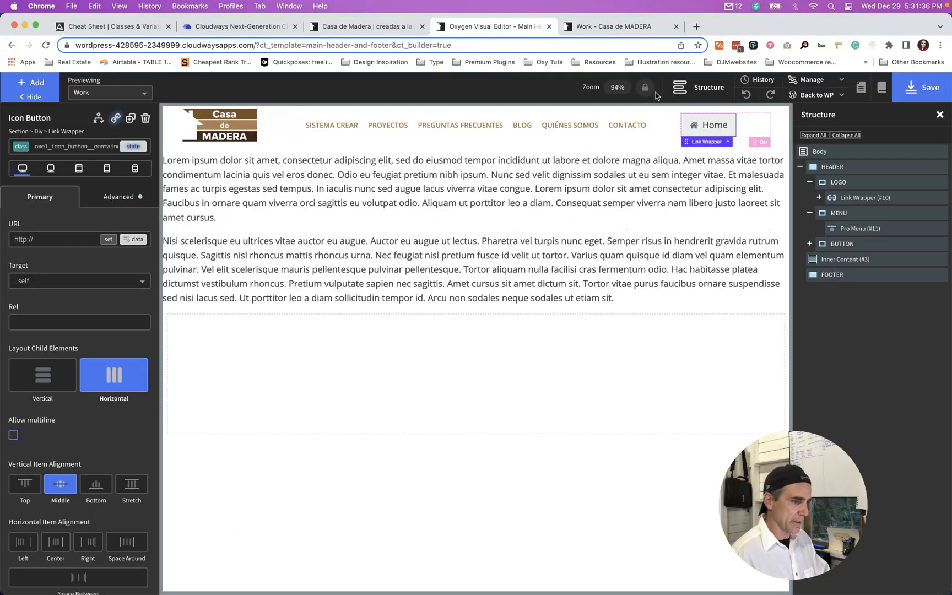
pyautogui.click(706, 125)
pyautogui.doubleClick(711, 129)
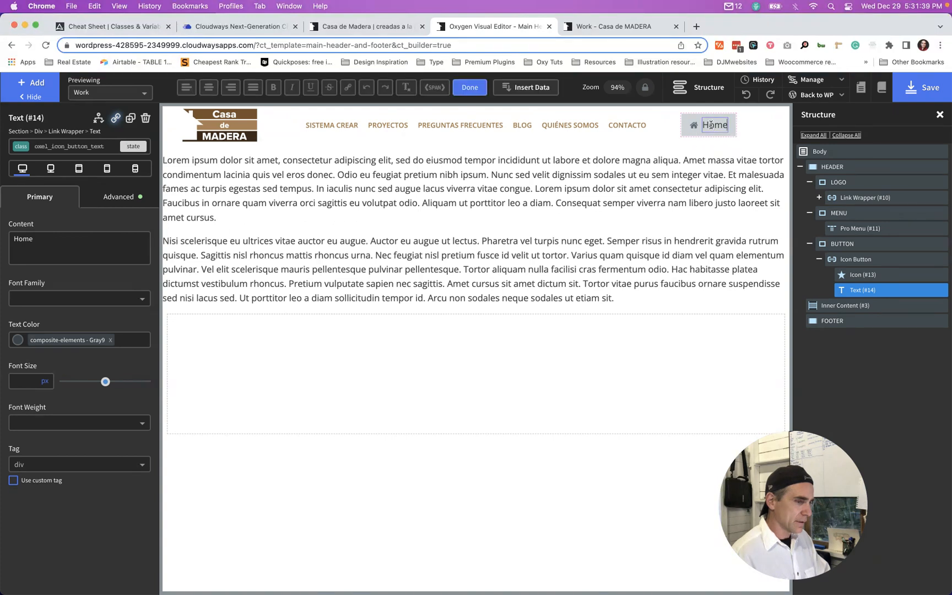
pyautogui.doubleClick(711, 125)
pyautogui.write('Sim')
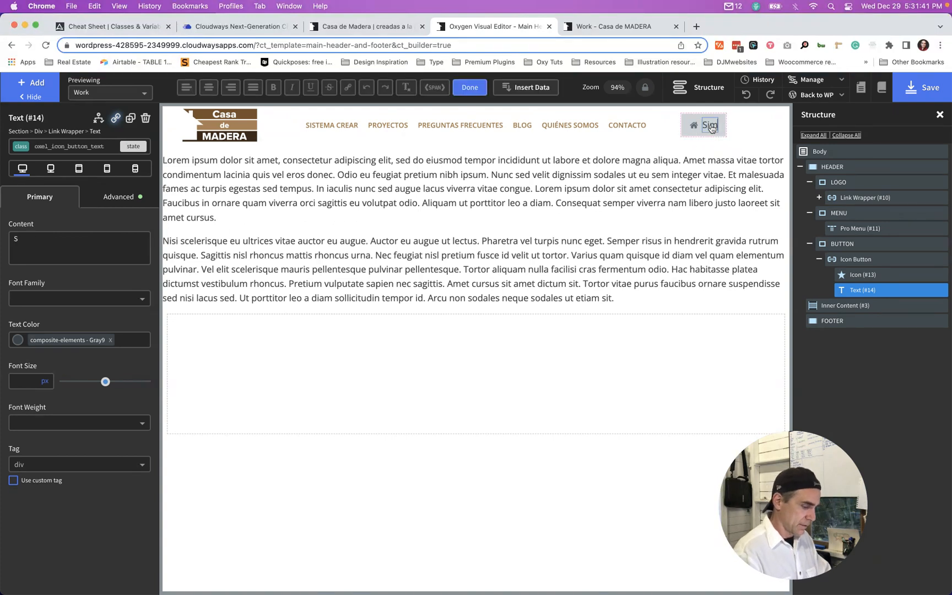
pyautogui.write('uladopr')
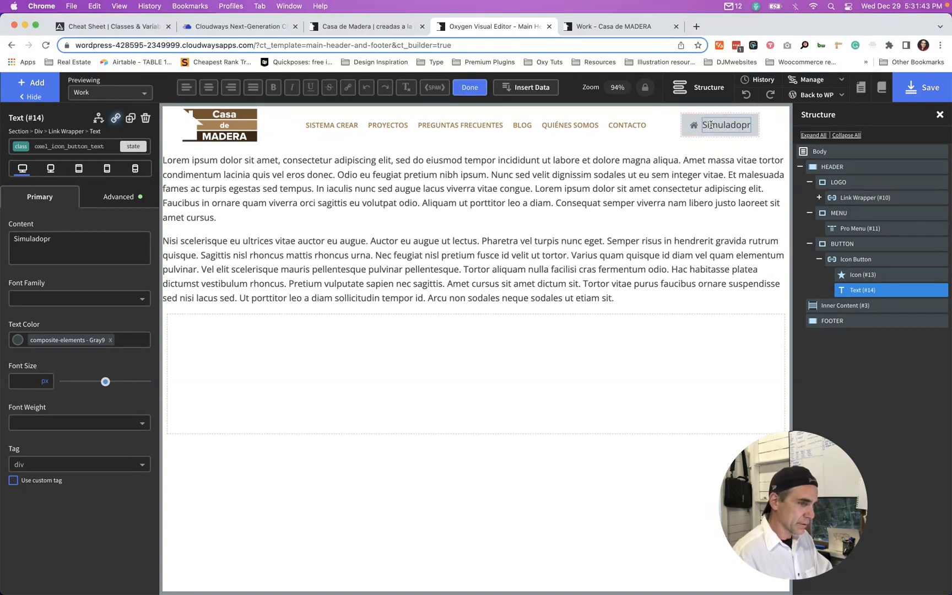
pyautogui.press('BackSpace')
pyautogui.press('BackSpace')
pyautogui.press('BackSpace')
pyautogui.write('or')
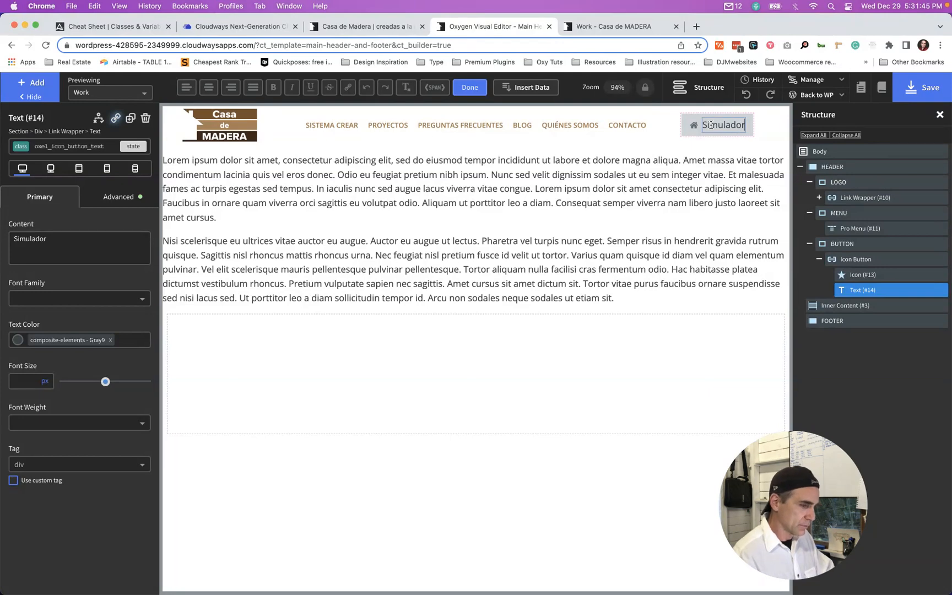
pyautogui.hotkey('ctrl', 'shift', 'Tab')
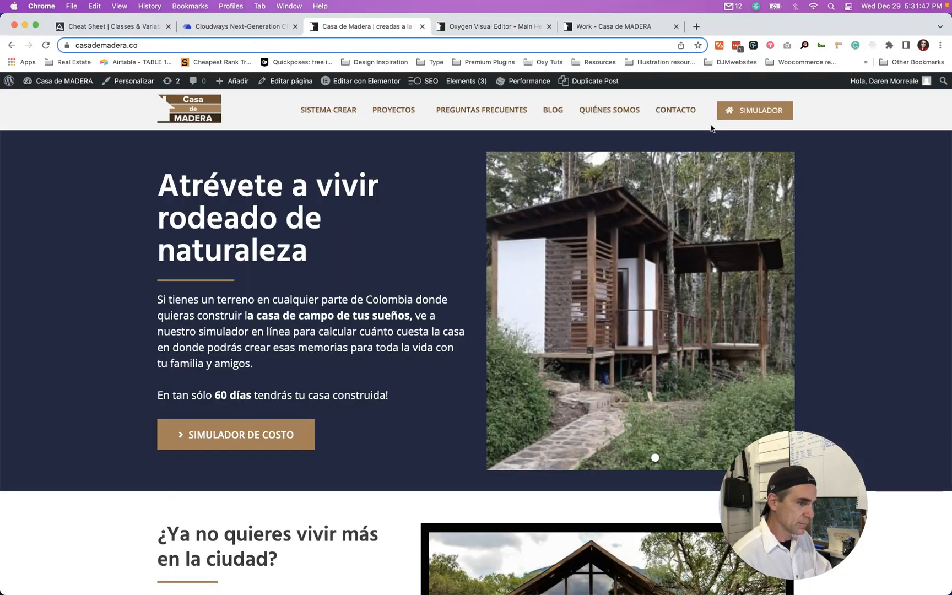
# - Apply an uppercase text transform to the Simulador button text on its own ID rather than its shared class
pyautogui.hotkey('ctrl', 'Tab')
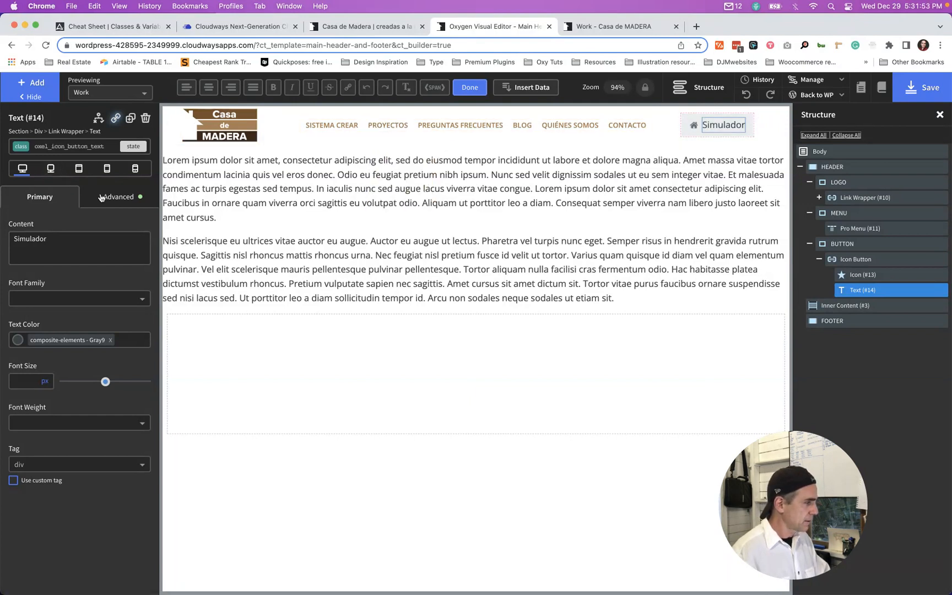
pyautogui.click(68, 150)
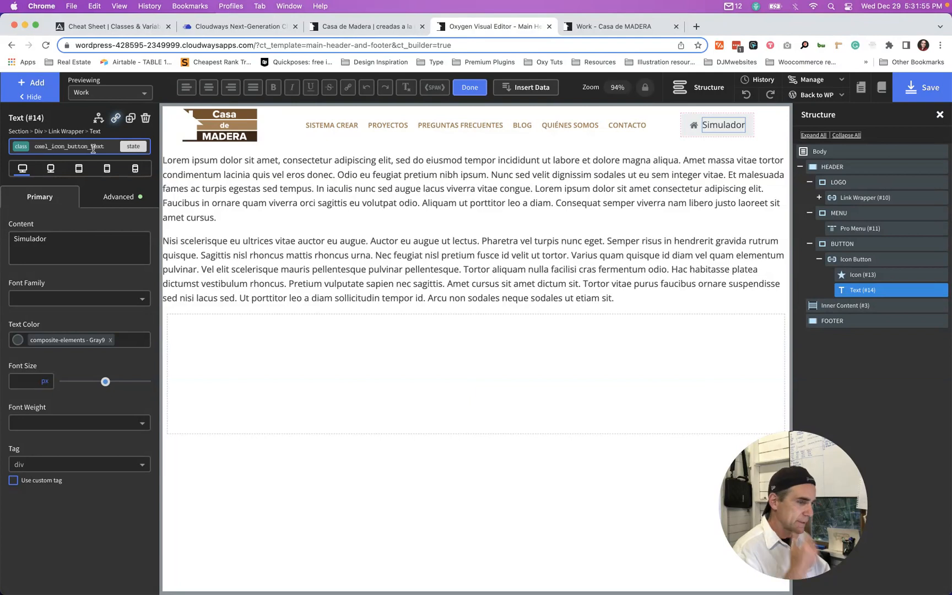
pyautogui.click(128, 197)
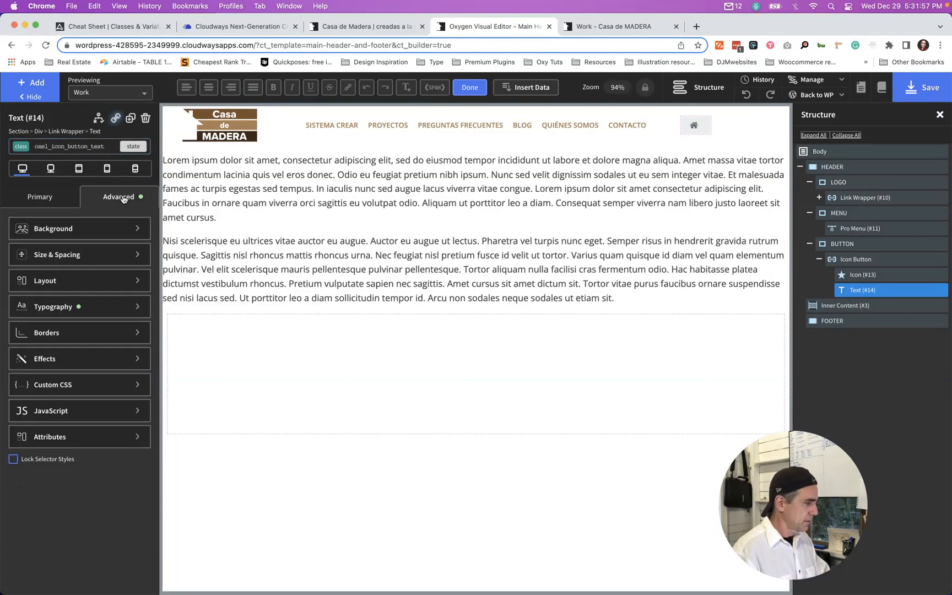
pyautogui.click(61, 309)
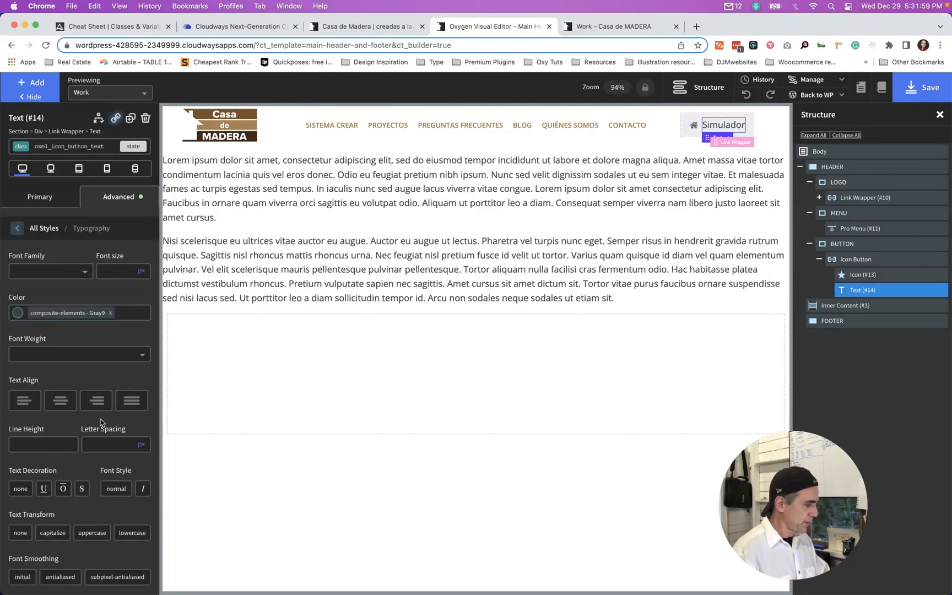
pyautogui.click(54, 148)
pyautogui.click(55, 193)
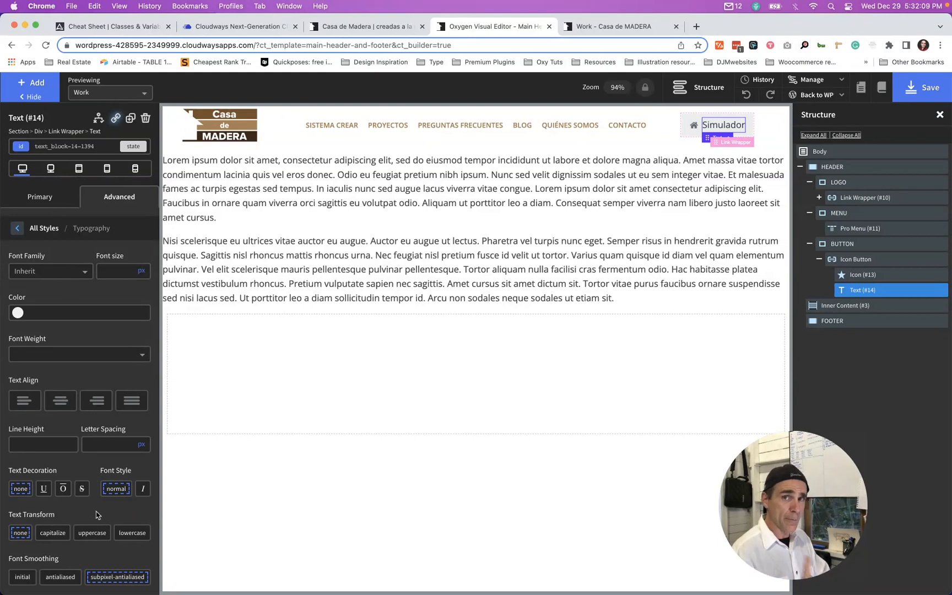
pyautogui.click(93, 533)
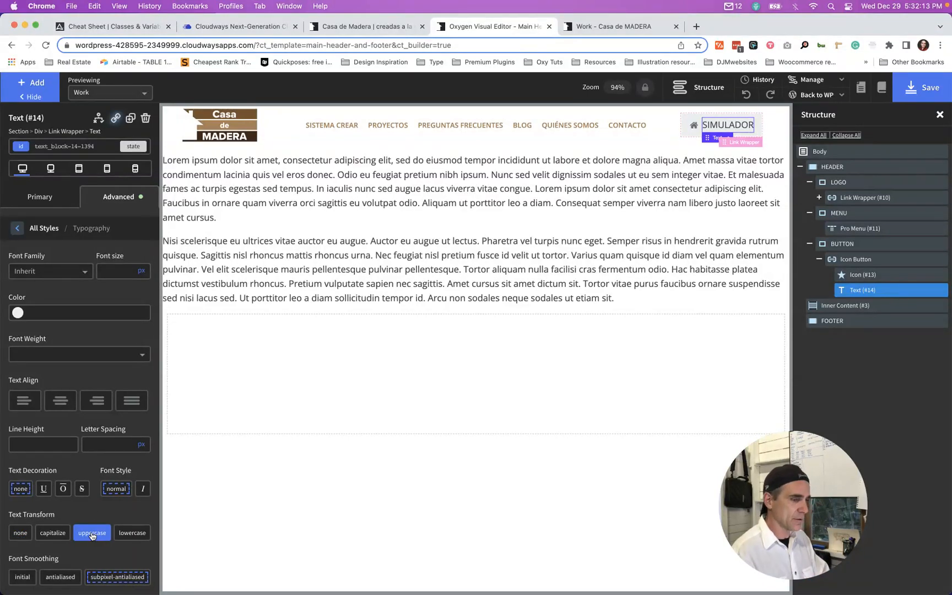
# - Add a new header-button class to the Icon Button link wrapper in the header
pyautogui.click(683, 114)
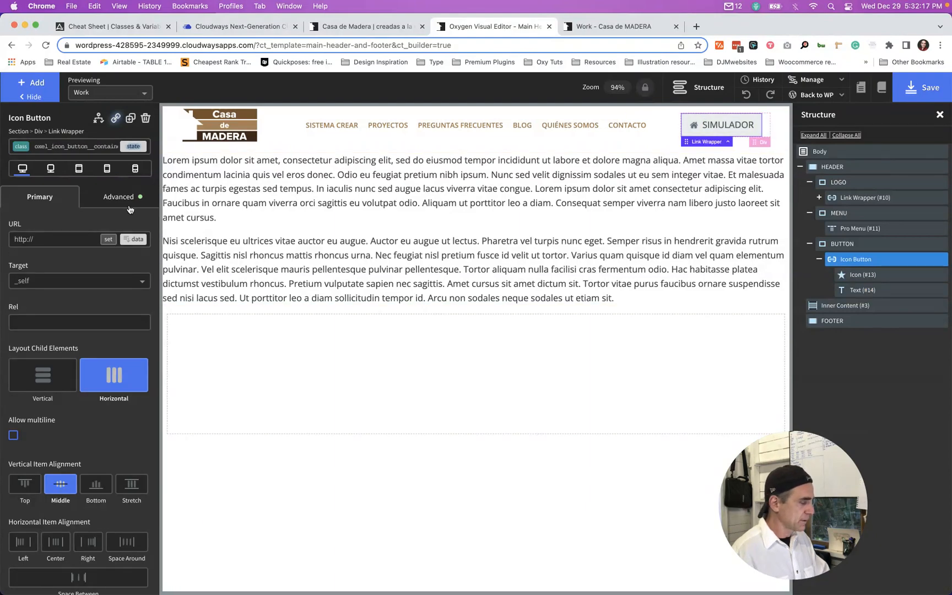
pyautogui.click(77, 146)
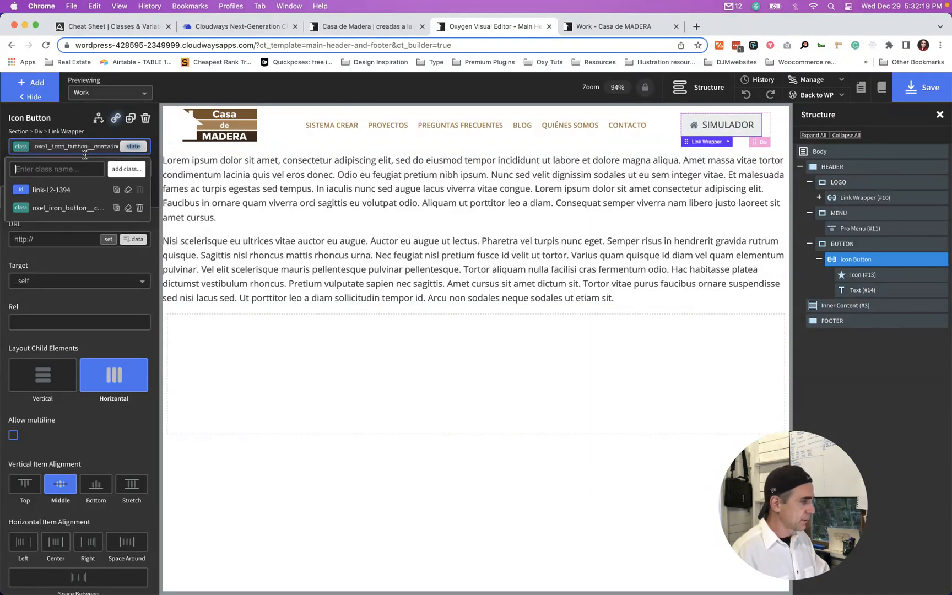
pyautogui.click(50, 194)
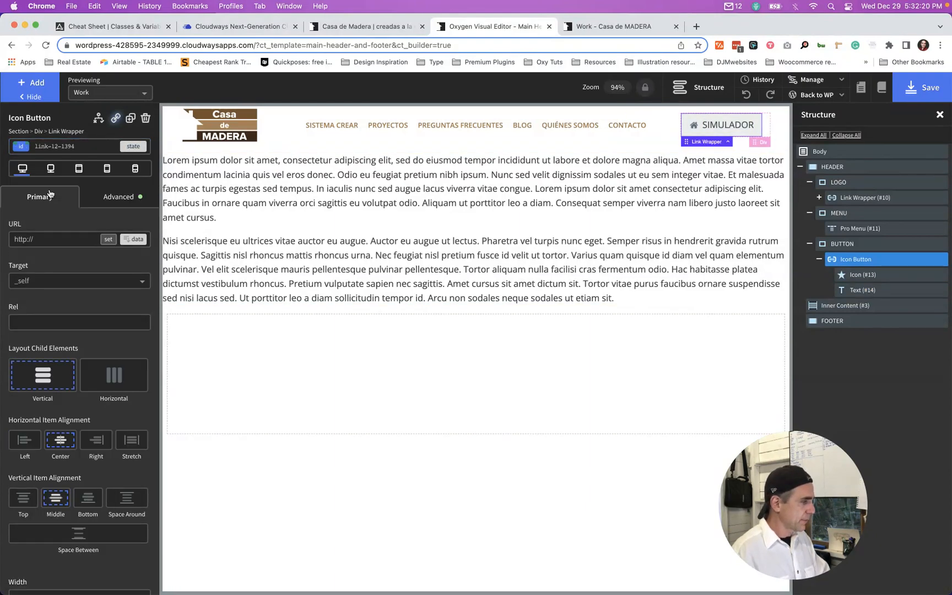
pyautogui.click(111, 199)
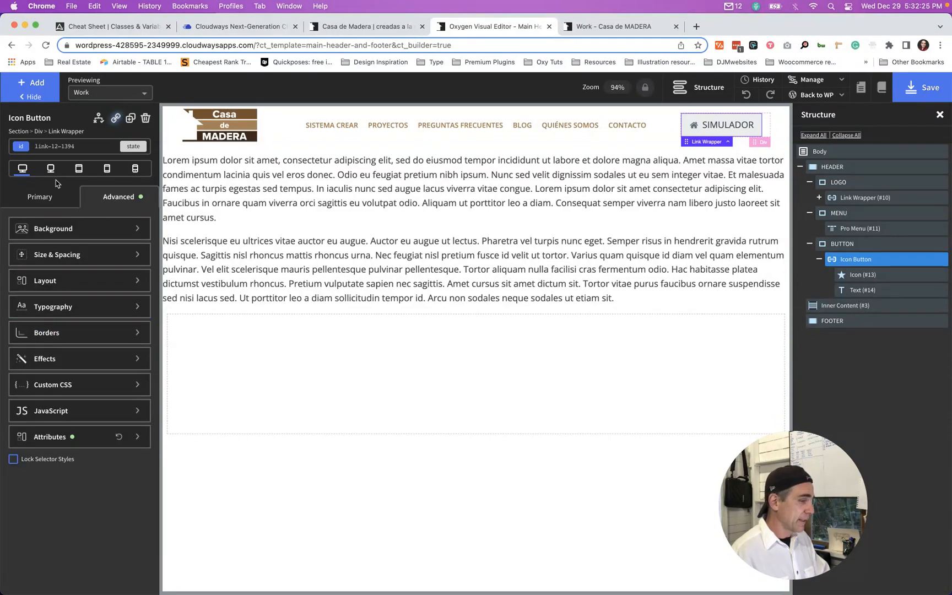
pyautogui.click(77, 146)
pyautogui.write('head')
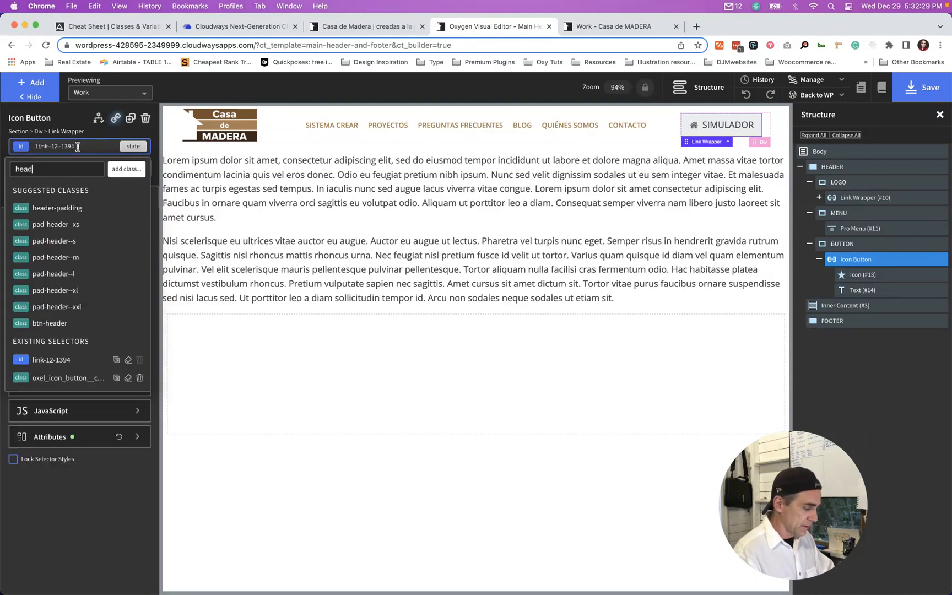
pyautogui.write('er-b')
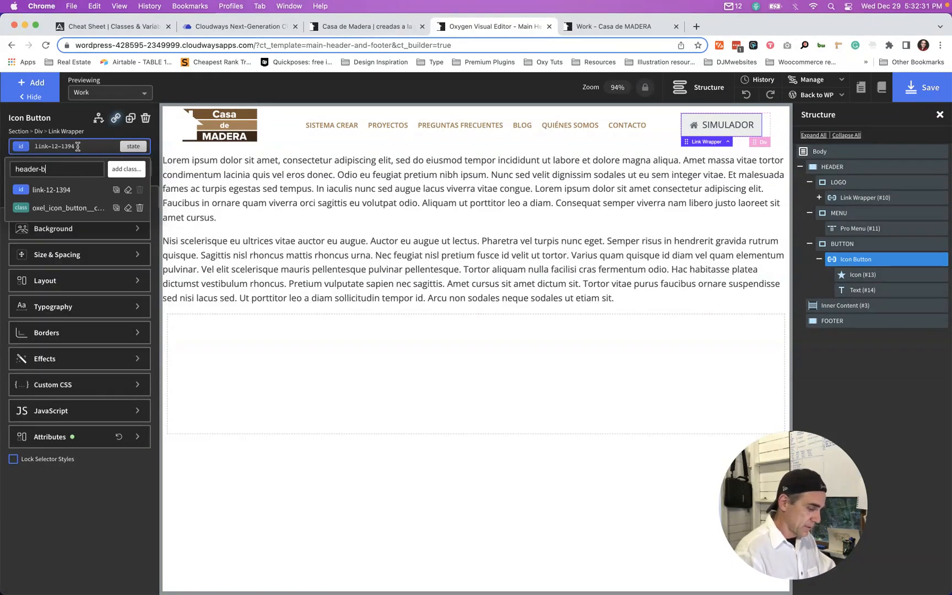
pyautogui.write('utton')
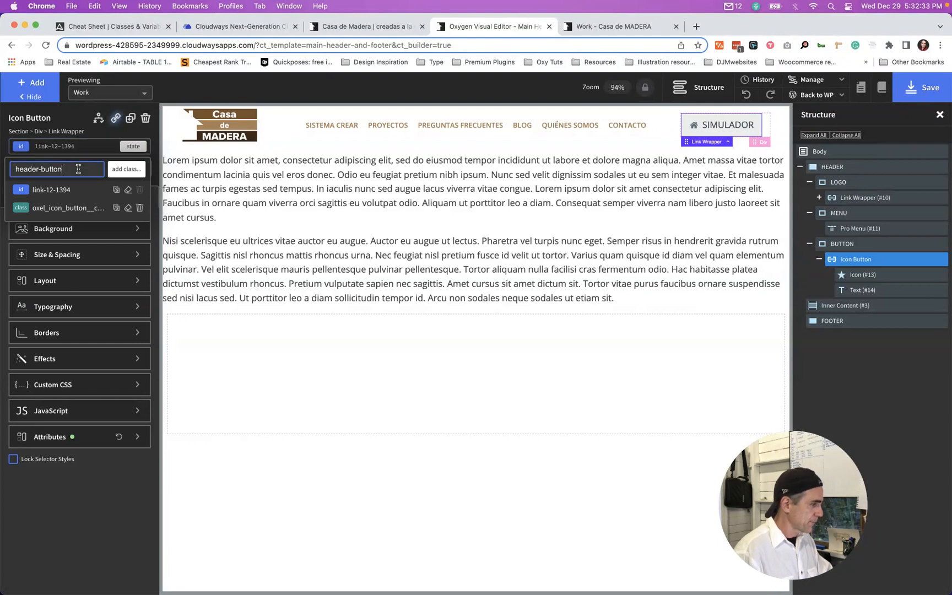
pyautogui.click(126, 169)
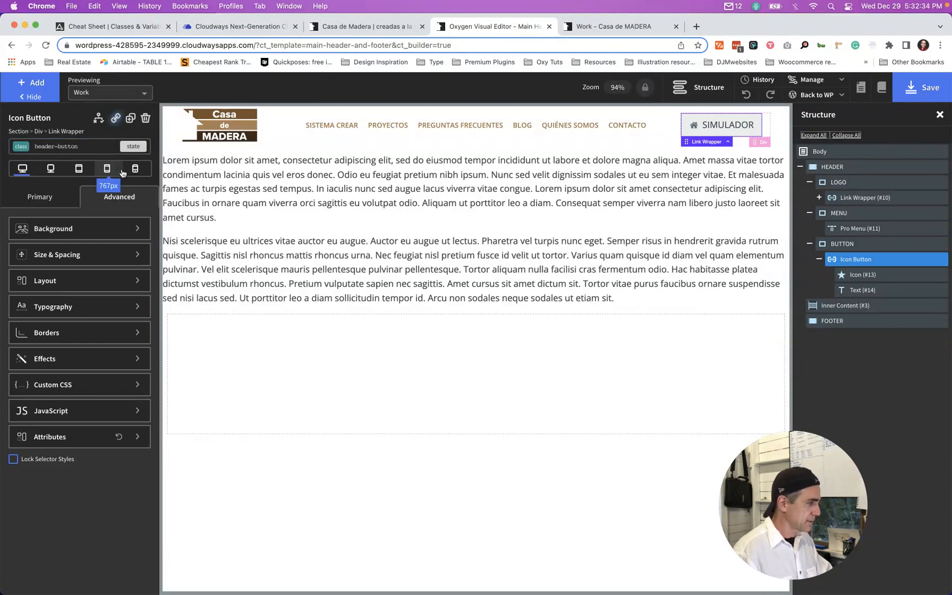
# - Set the header-button class's background color to var(--accent) and compare it with the live site's Simulador button
pyautogui.click(72, 230)
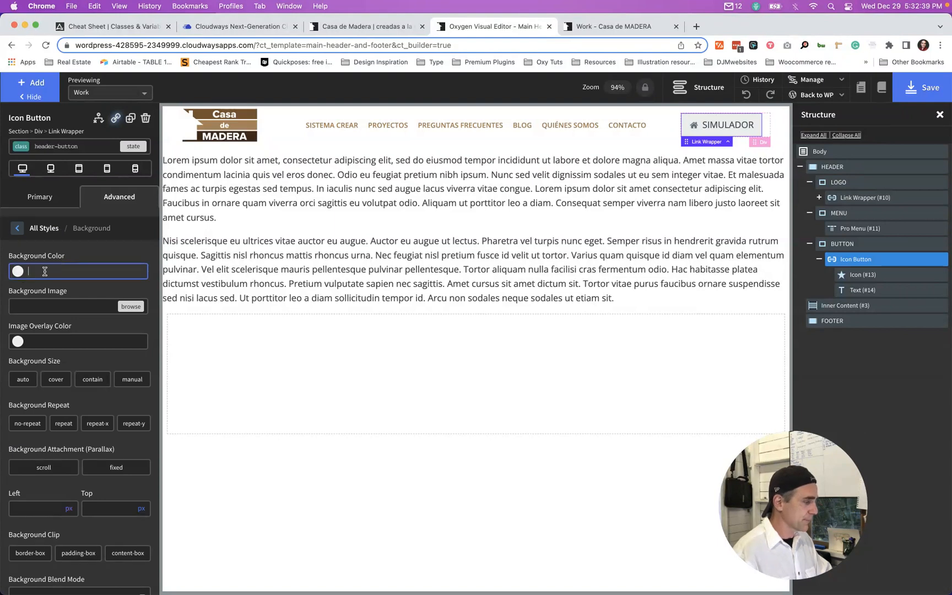
pyautogui.write('var(--accent')
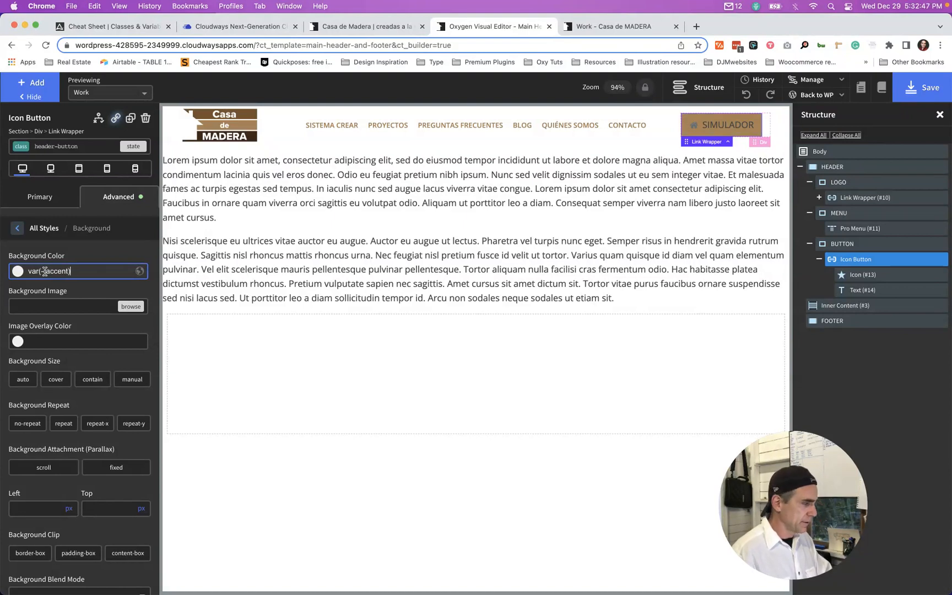
pyautogui.click(44, 271)
pyautogui.write('--')
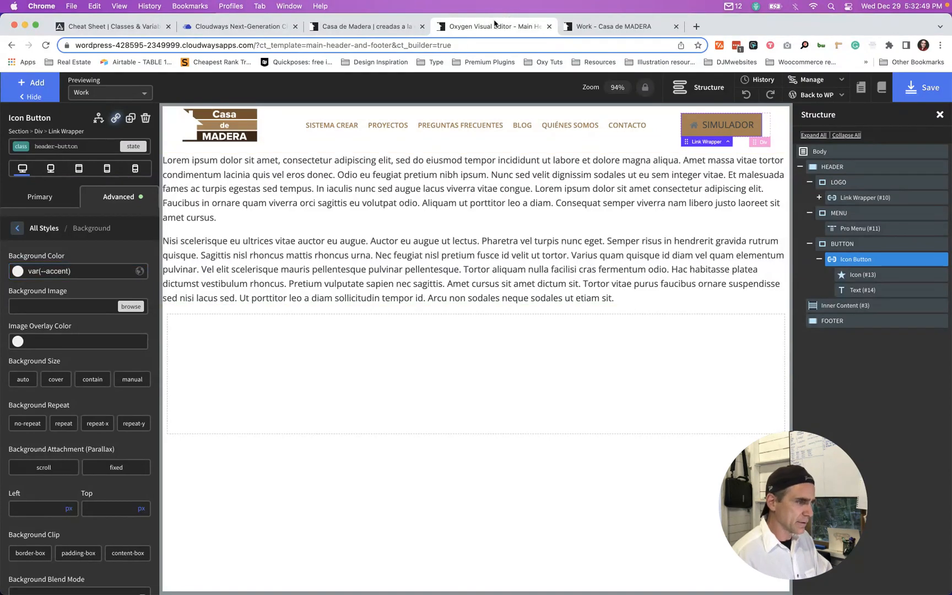
pyautogui.click(390, 31)
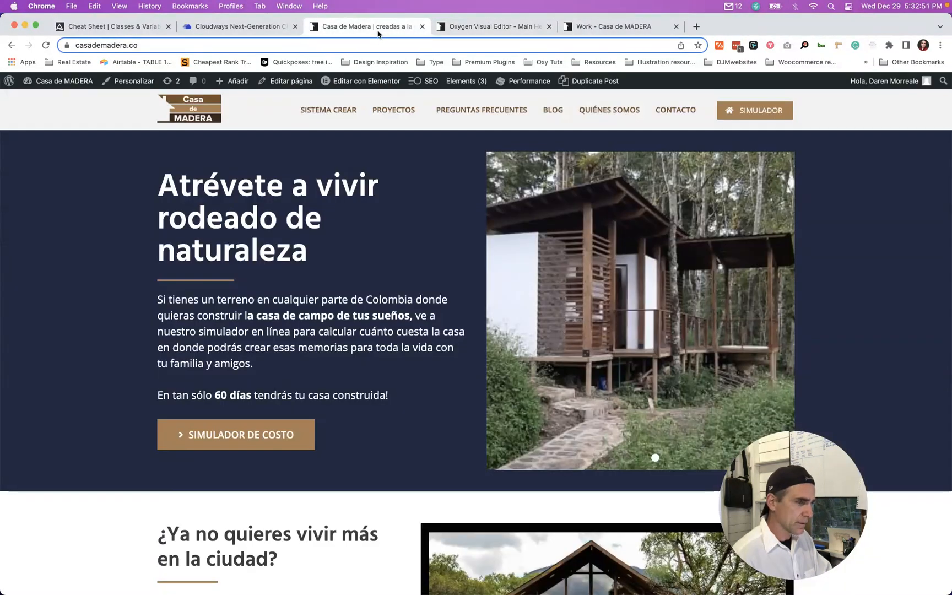
pyautogui.click(481, 26)
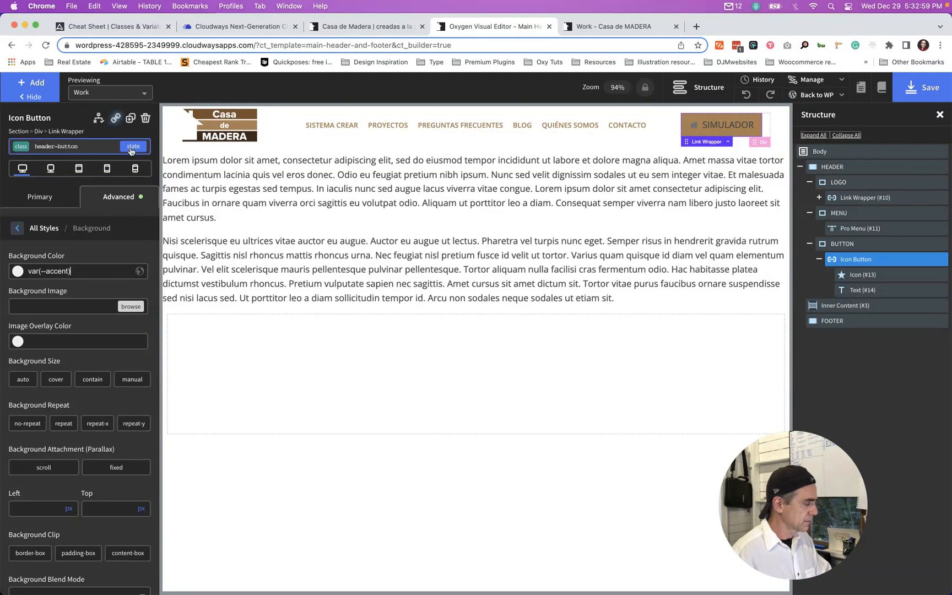
# - Check the background color of the Icon Button's default container class, and return to the header-button class
pyautogui.click(67, 146)
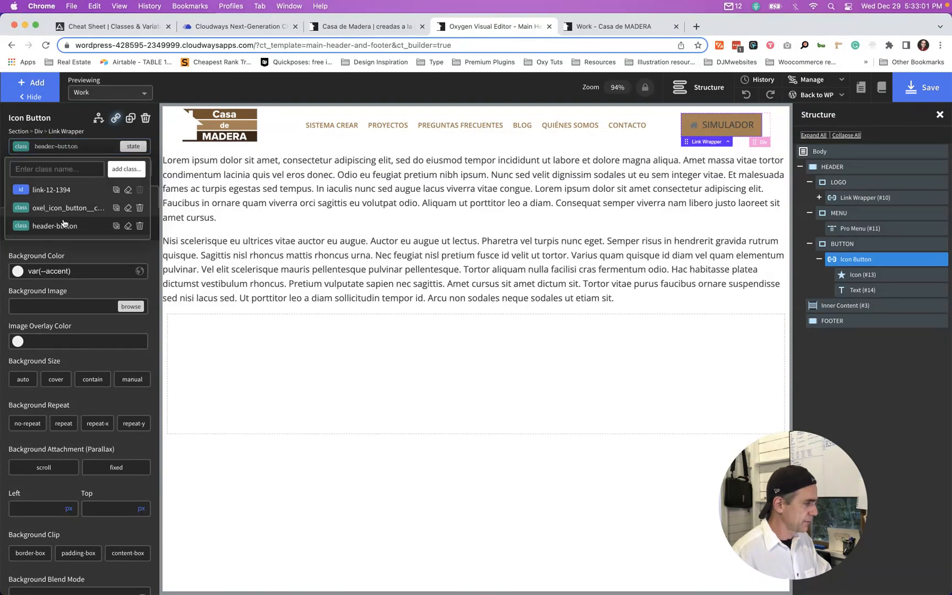
pyautogui.click(63, 210)
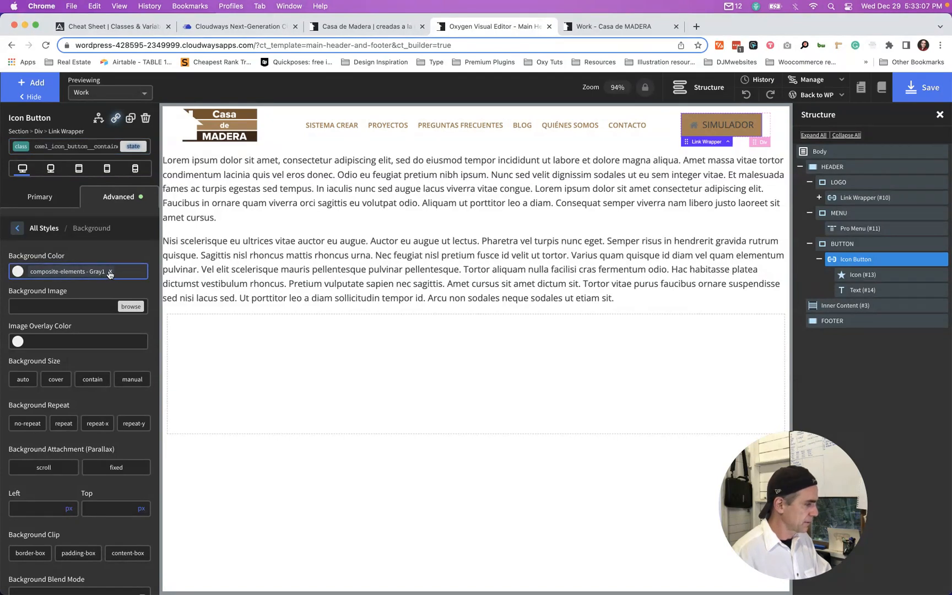
pyautogui.click(82, 146)
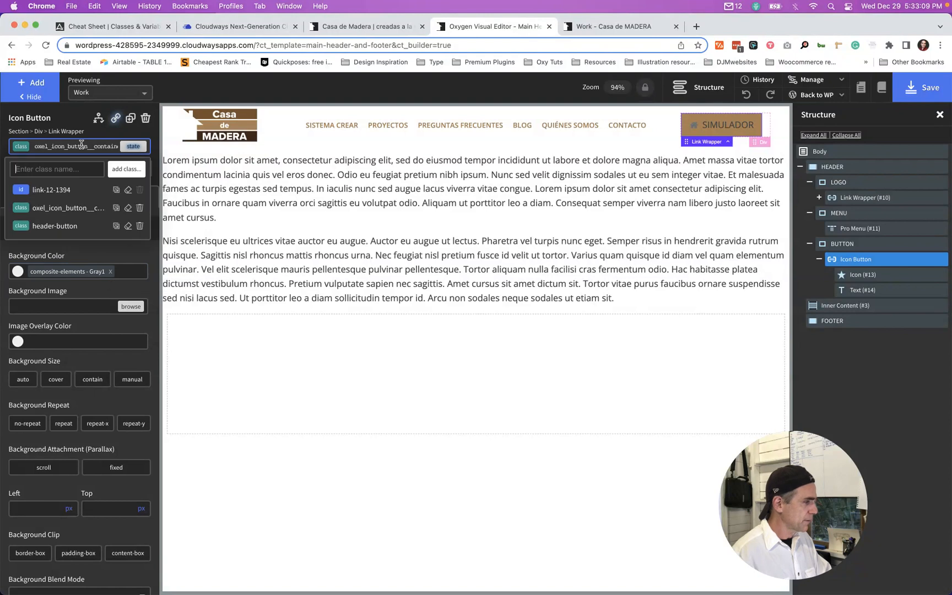
pyautogui.click(66, 226)
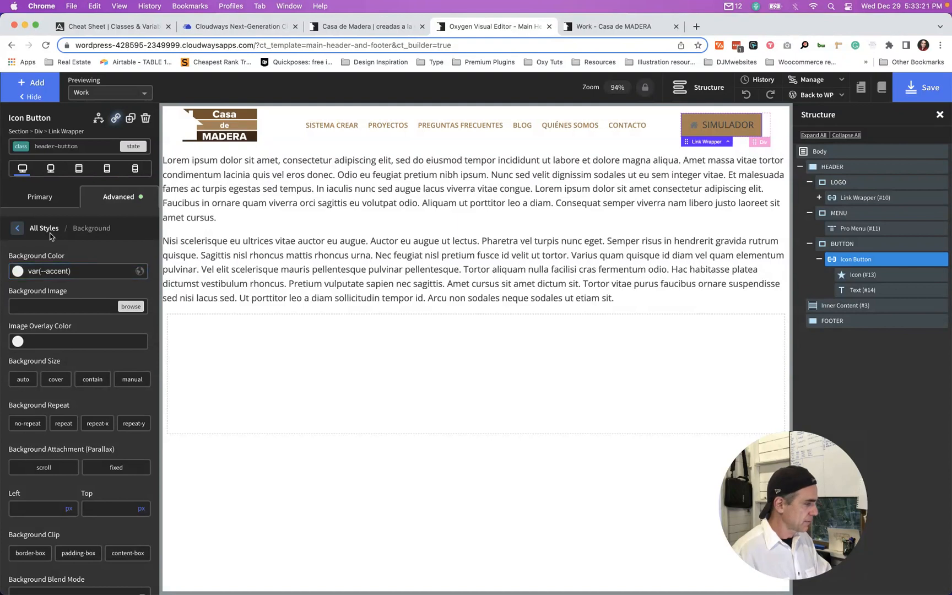
# - Set the header-button class's hover background color to var(--accent), checking the live site's button for reference
pyautogui.click(40, 202)
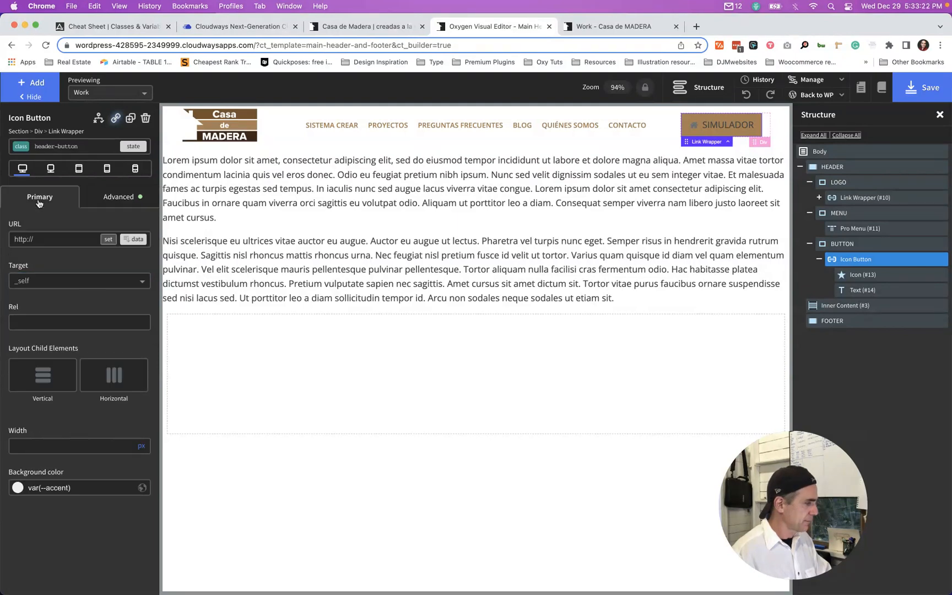
pyautogui.click(104, 201)
pyautogui.click(134, 146)
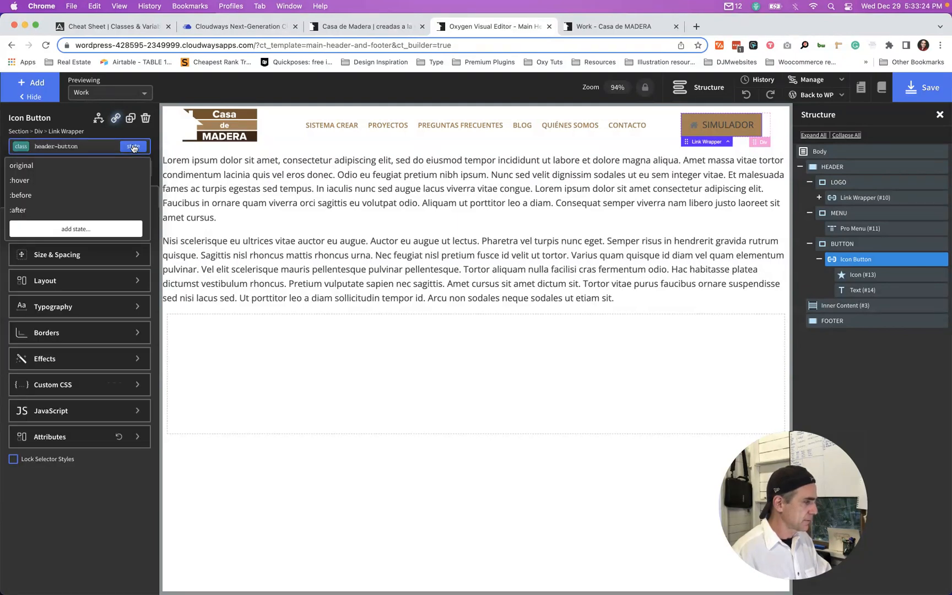
pyautogui.click(44, 182)
pyautogui.click(84, 232)
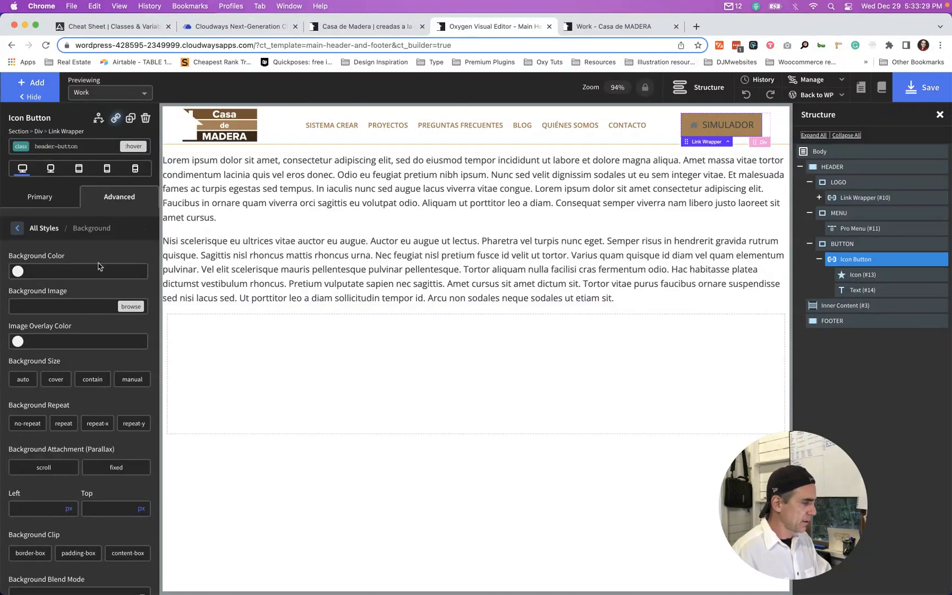
pyautogui.click(339, 27)
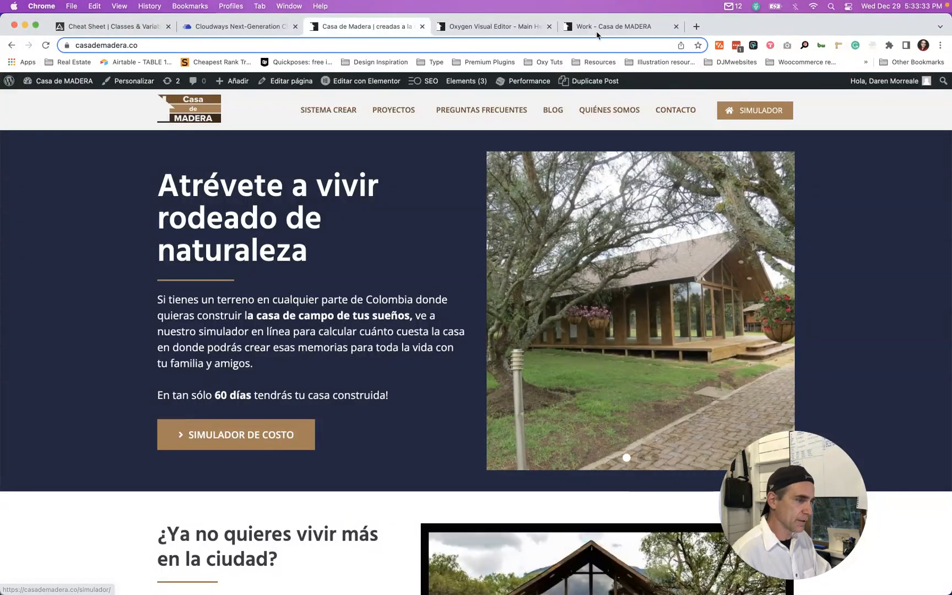
pyautogui.click(597, 28)
pyautogui.click(462, 32)
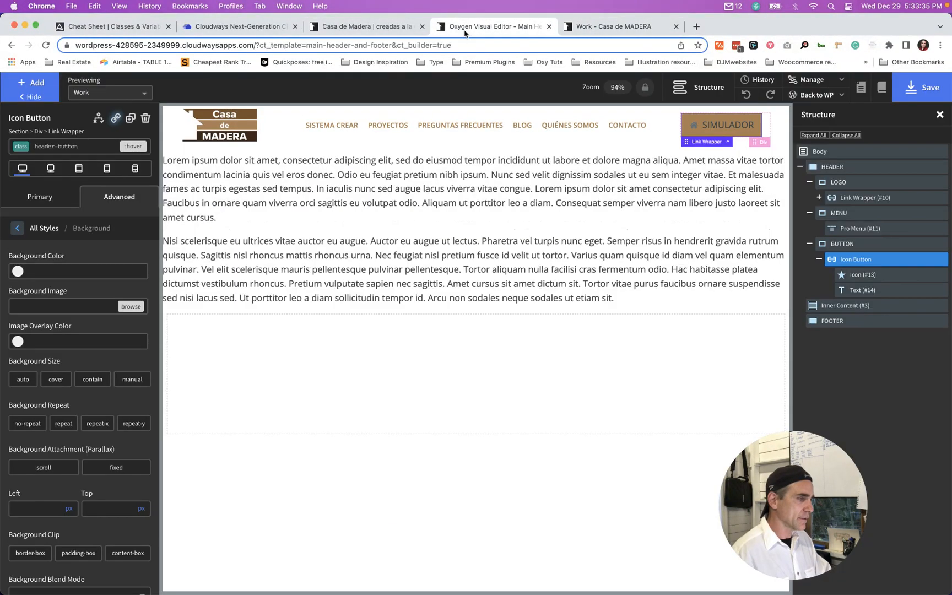
pyautogui.click(47, 269)
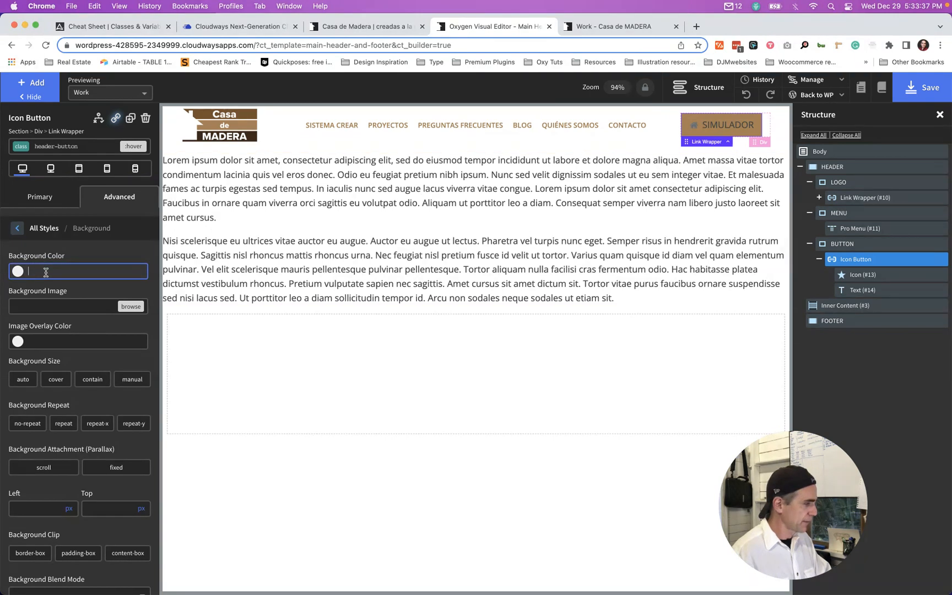
pyautogui.write('var(-')
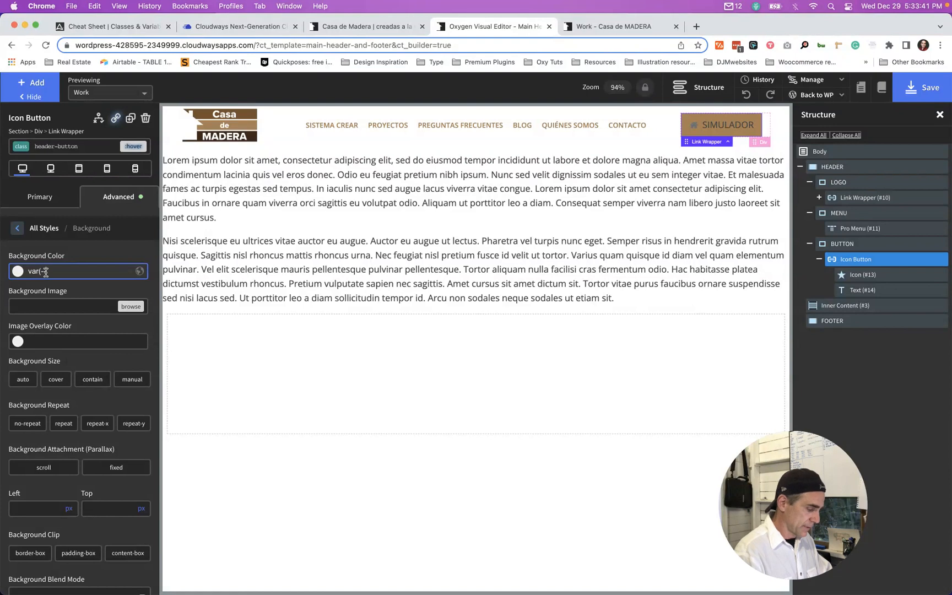
pyautogui.write('-accent')
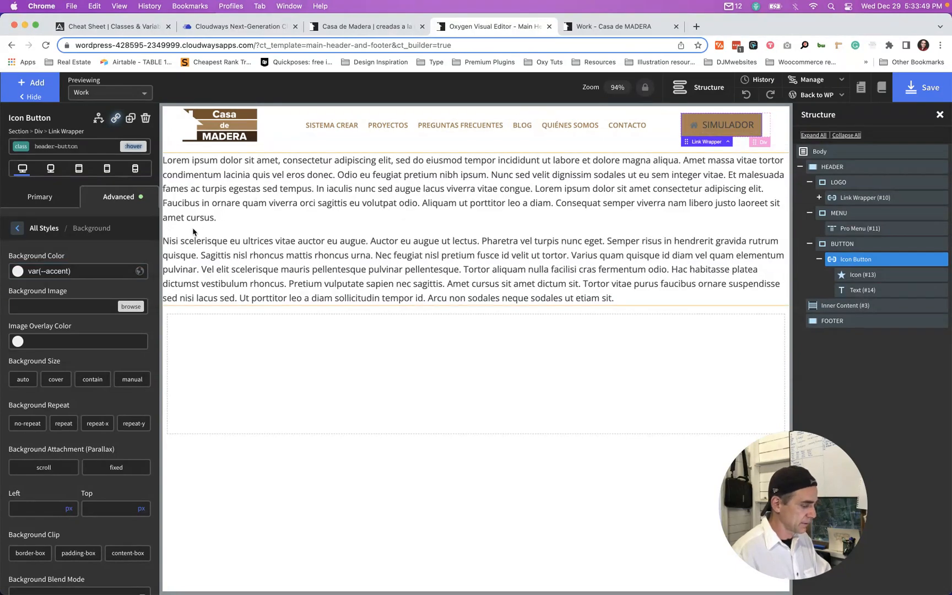
# - Save the template and view the header on the live site and the Work page before returning to the editor
pyautogui.press('super+s')
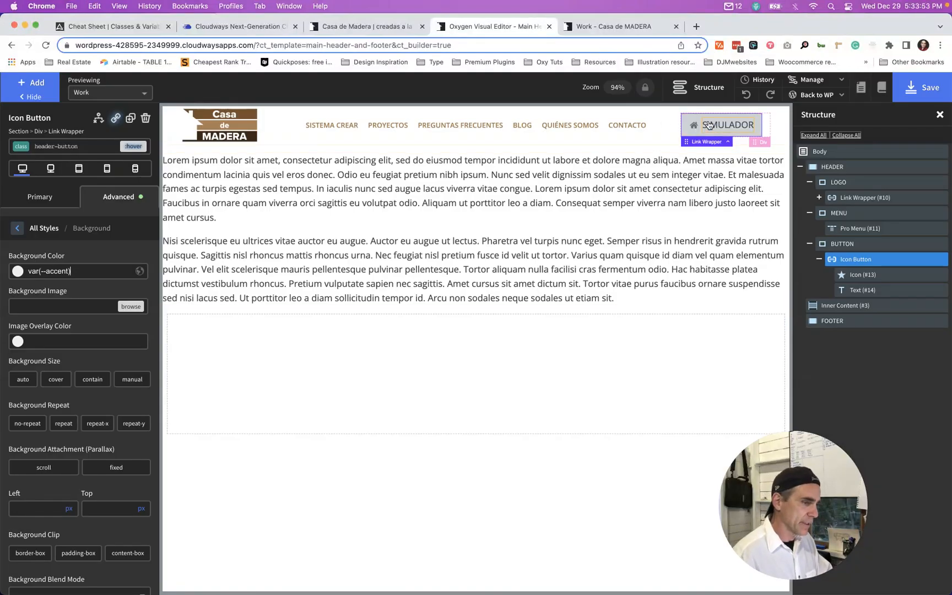
pyautogui.click(367, 29)
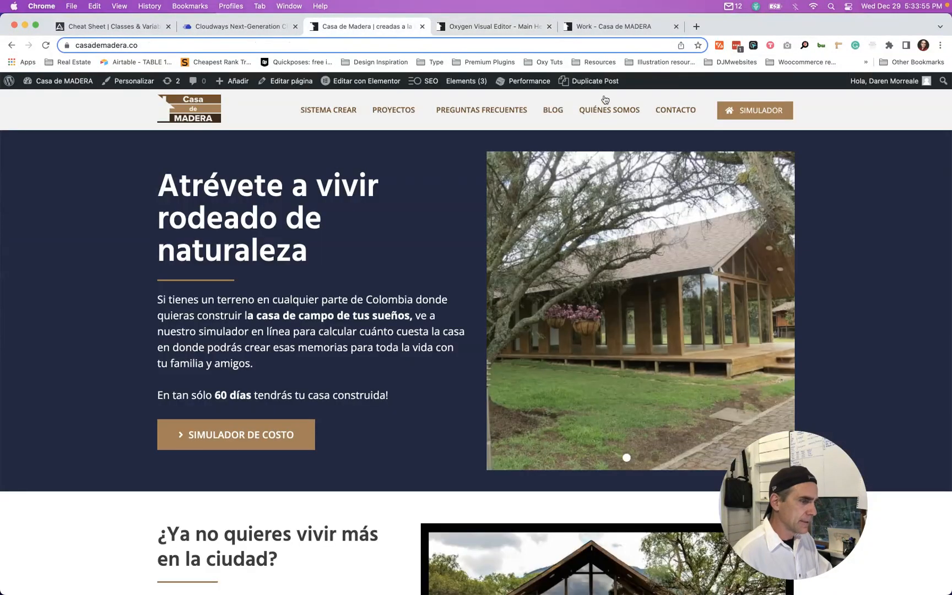
pyautogui.click(598, 29)
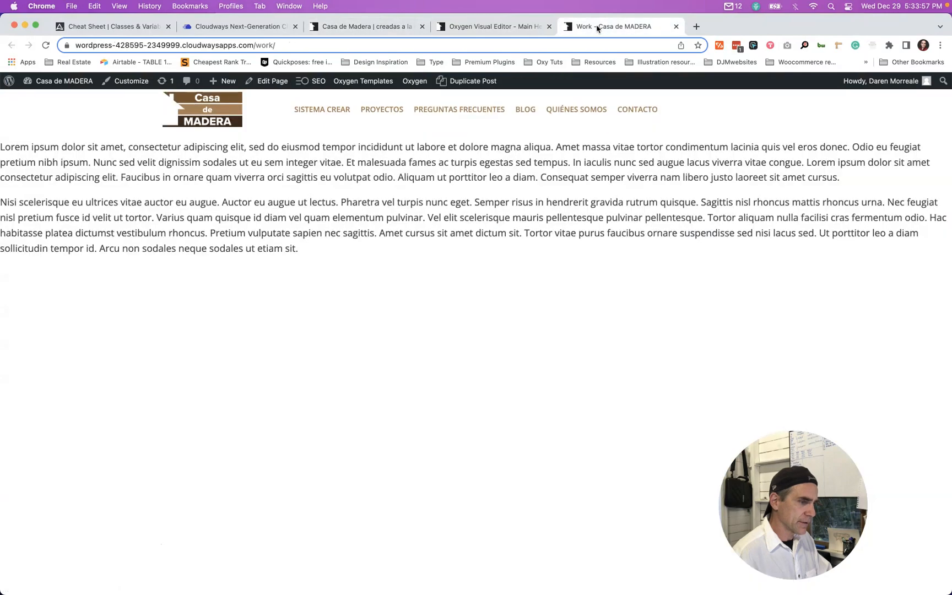
pyautogui.click(497, 29)
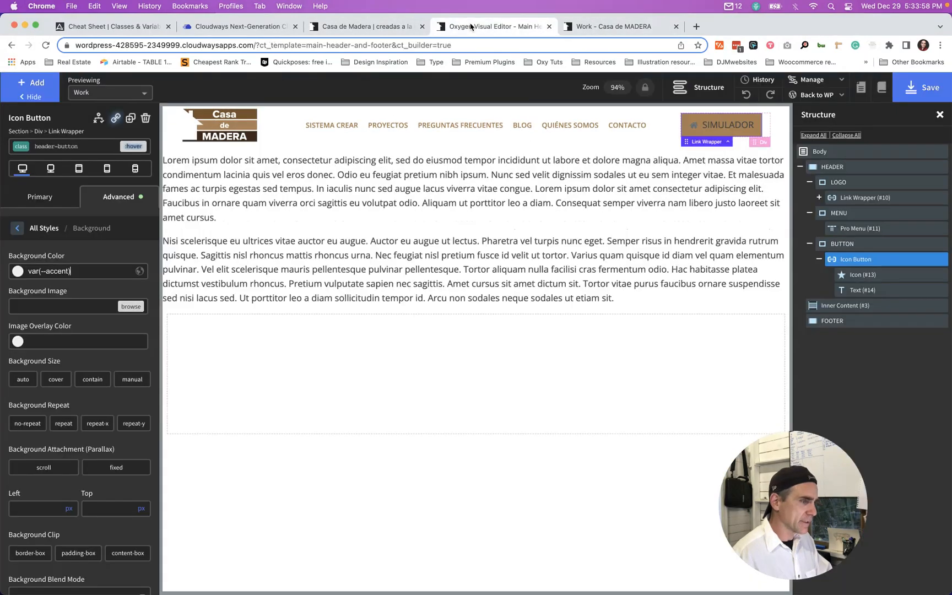
# - Set the Simulador button text's color to var(--accent-ultra-light) in its typography styles
pyautogui.click(723, 126)
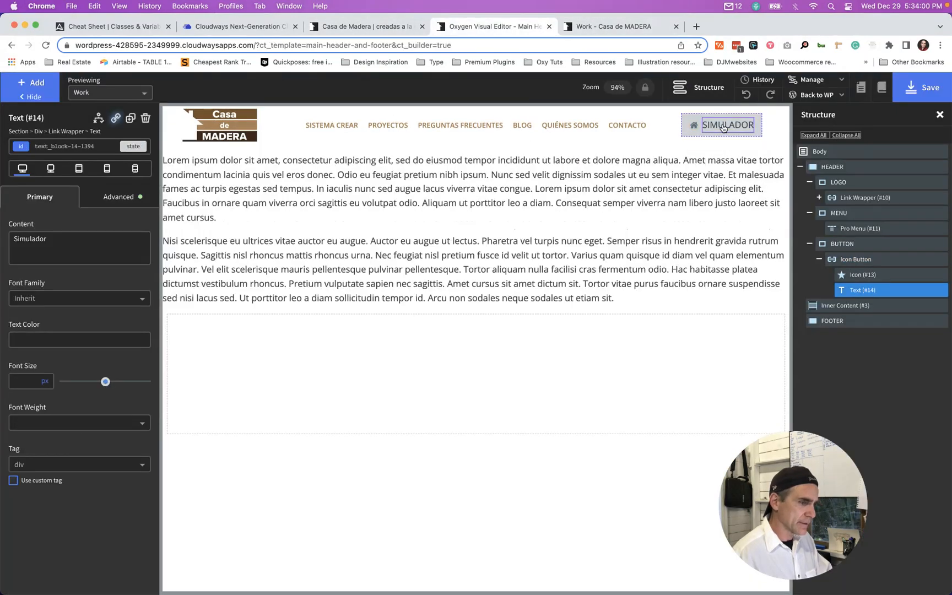
pyautogui.click(85, 146)
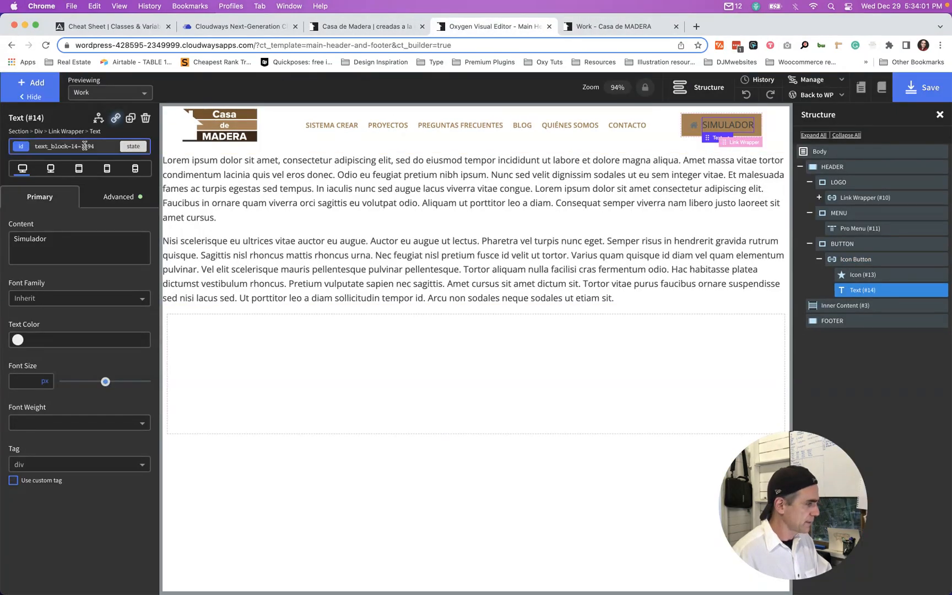
pyautogui.click(118, 201)
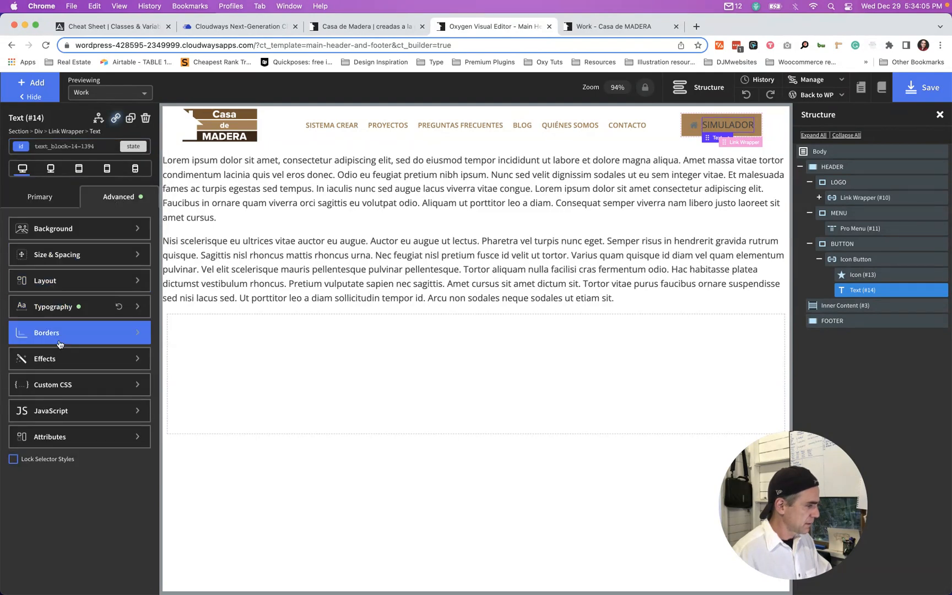
pyautogui.click(52, 307)
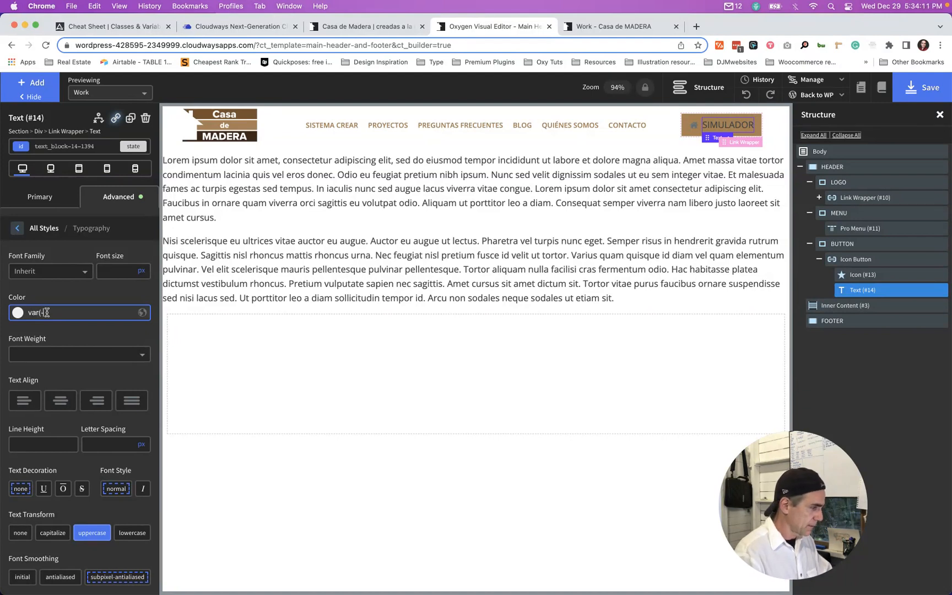
pyautogui.click(46, 313)
pyautogui.write('var(--accent-ultra-light')
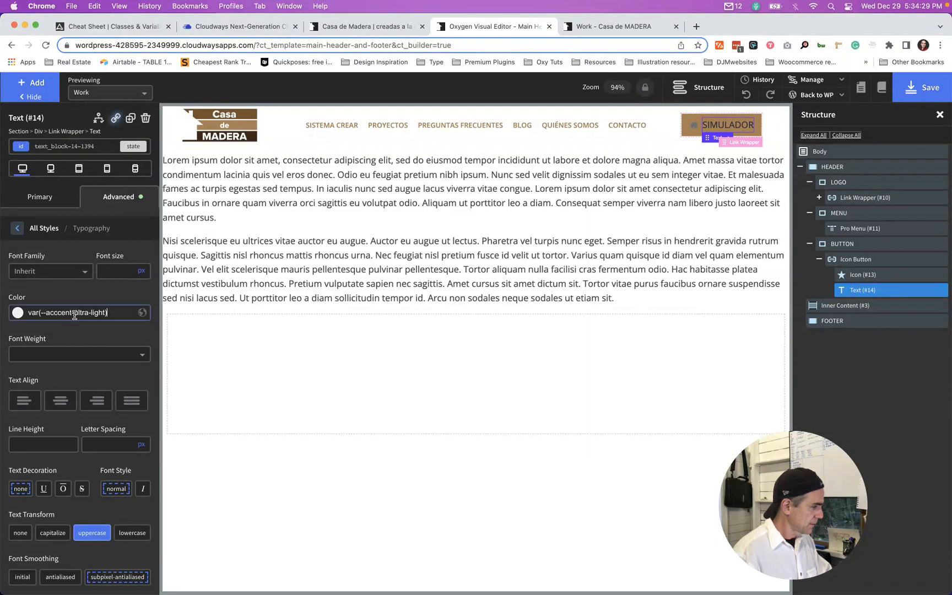
pyautogui.click(54, 312)
pyautogui.press('BackSpace')
pyautogui.click(127, 382)
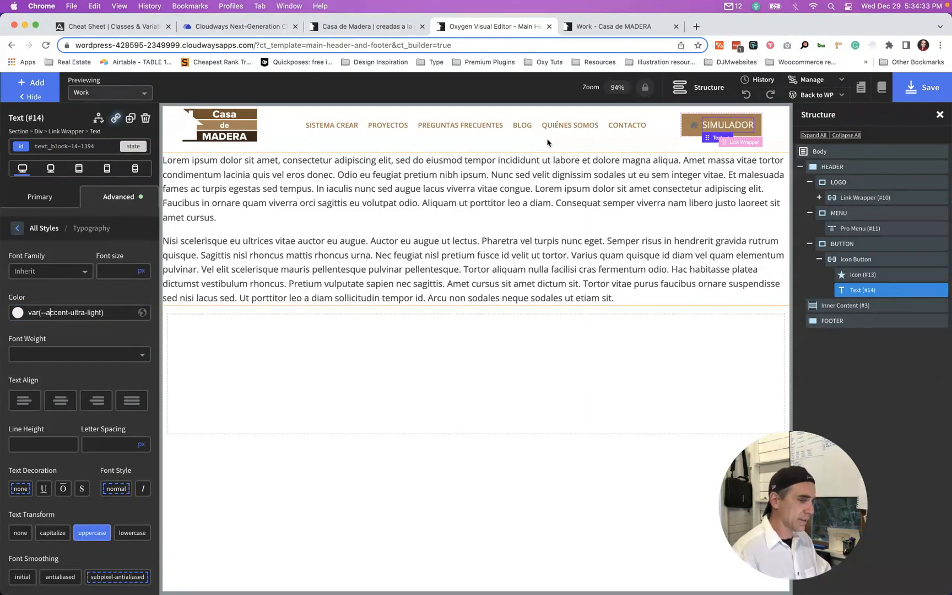
# - Select the home icon in the Simulador button and switch from its class to its own ID for styling
pyautogui.click(694, 125)
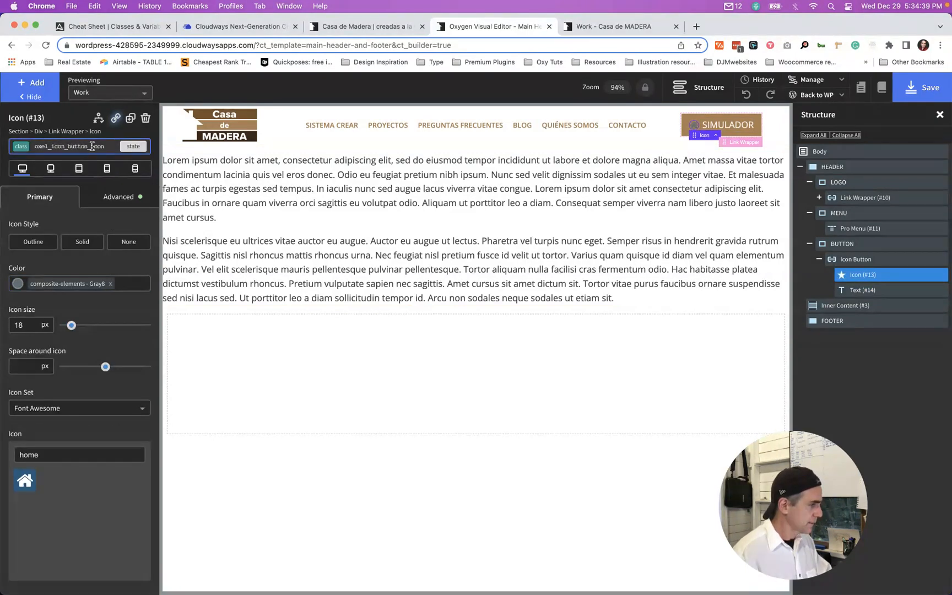
pyautogui.click(60, 146)
pyautogui.click(50, 190)
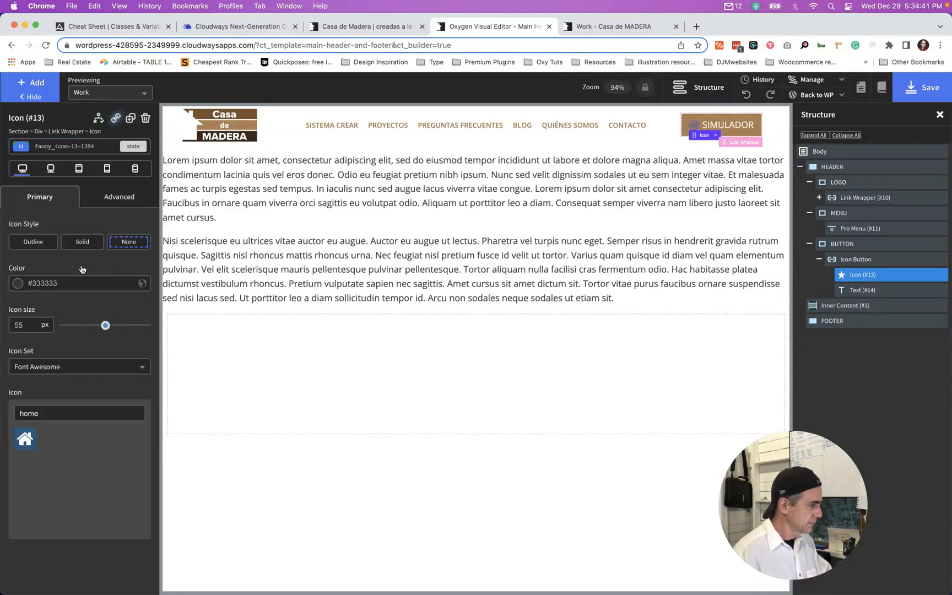
# - Try to set the home icon's color to var(--accent-ulta-light)
pyautogui.tripleClick(70, 284)
pyautogui.write('va')
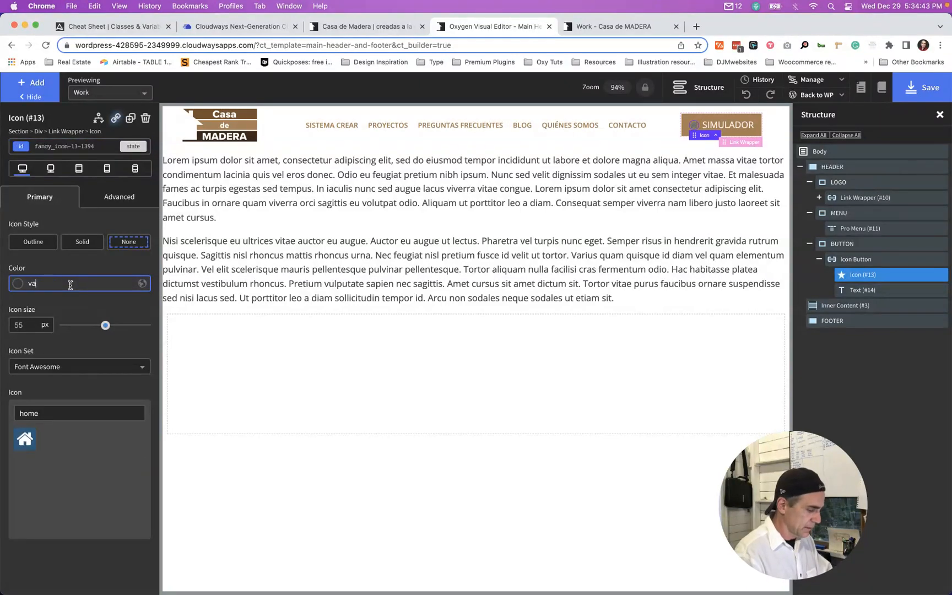
pyautogui.write('r(--accent-ulta-light')
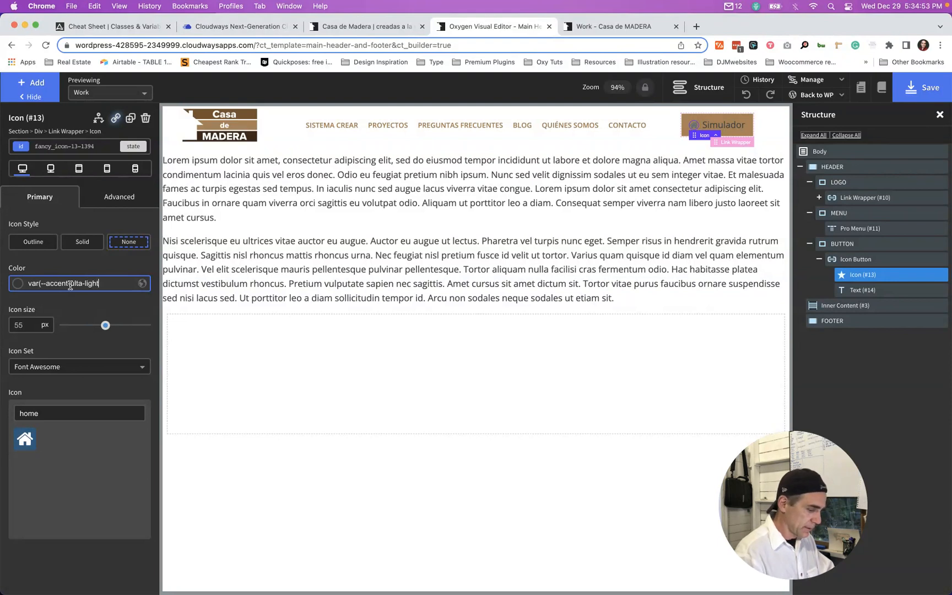
pyautogui.write(')')
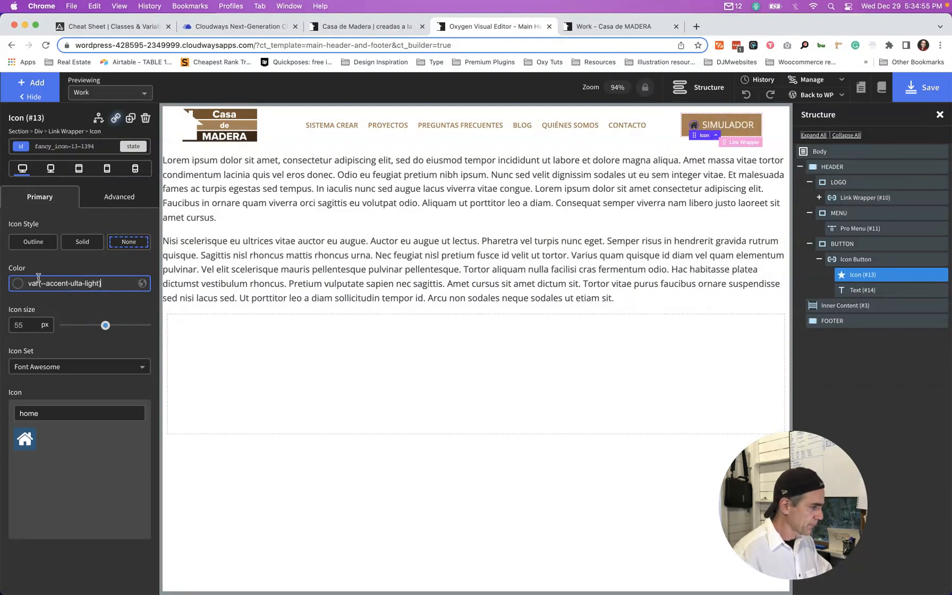
pyautogui.click(627, 151)
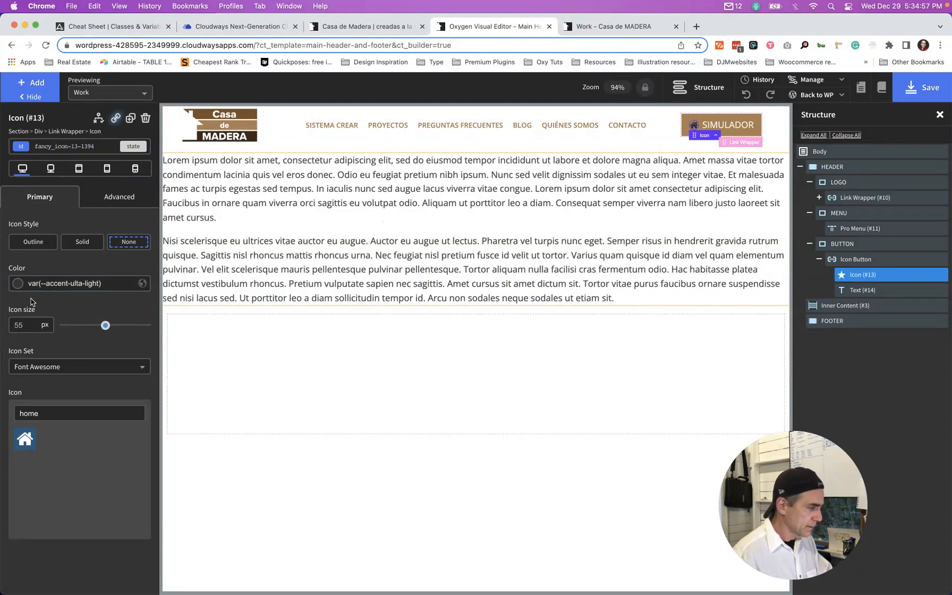
pyautogui.click(64, 289)
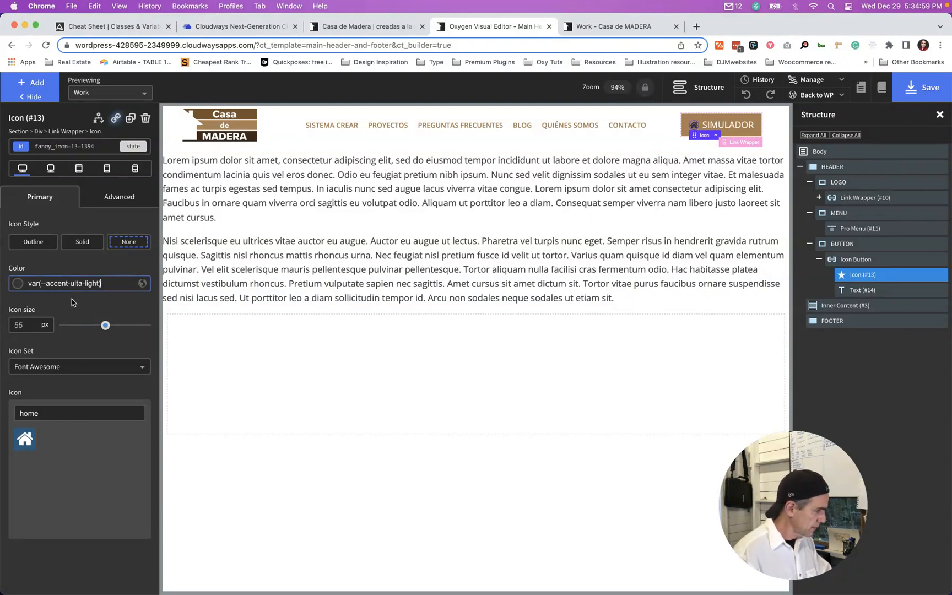
pyautogui.click(16, 288)
pyautogui.click(16, 287)
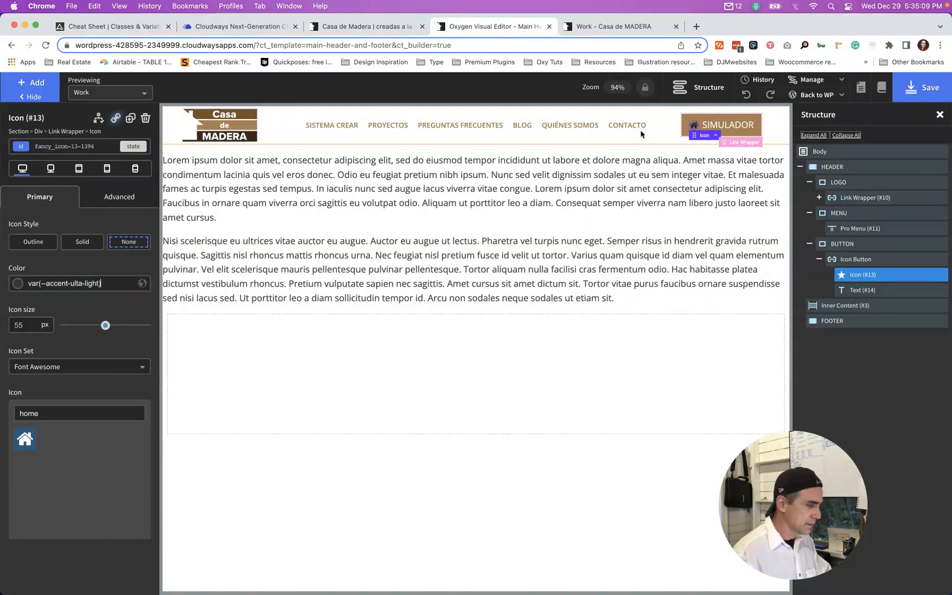
# - Copy the Simulador text's color value var(--accent-ultra-light) and apply it as the home icon's color
pyautogui.click(711, 127)
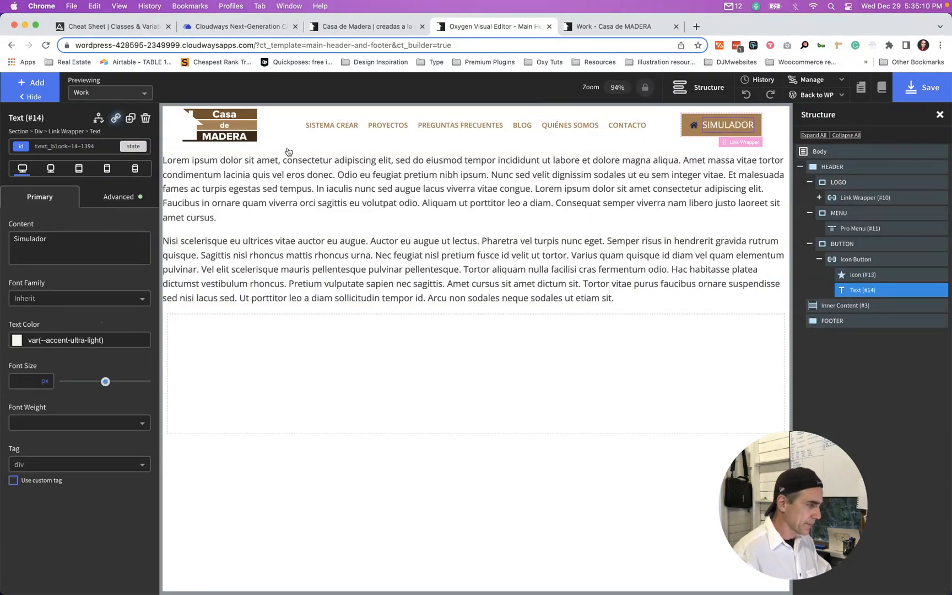
pyautogui.tripleClick(114, 336)
pyautogui.press('super+c')
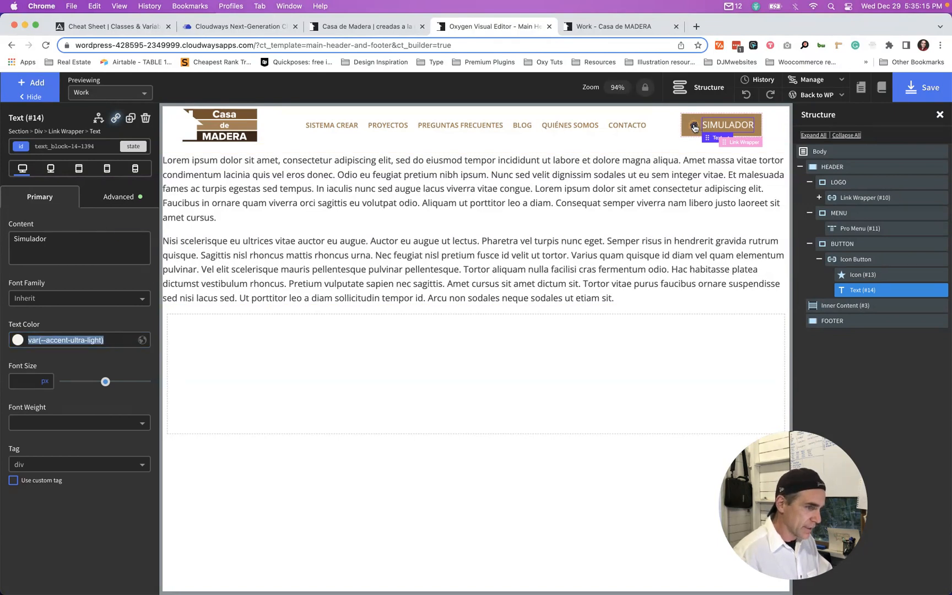
pyautogui.click(694, 128)
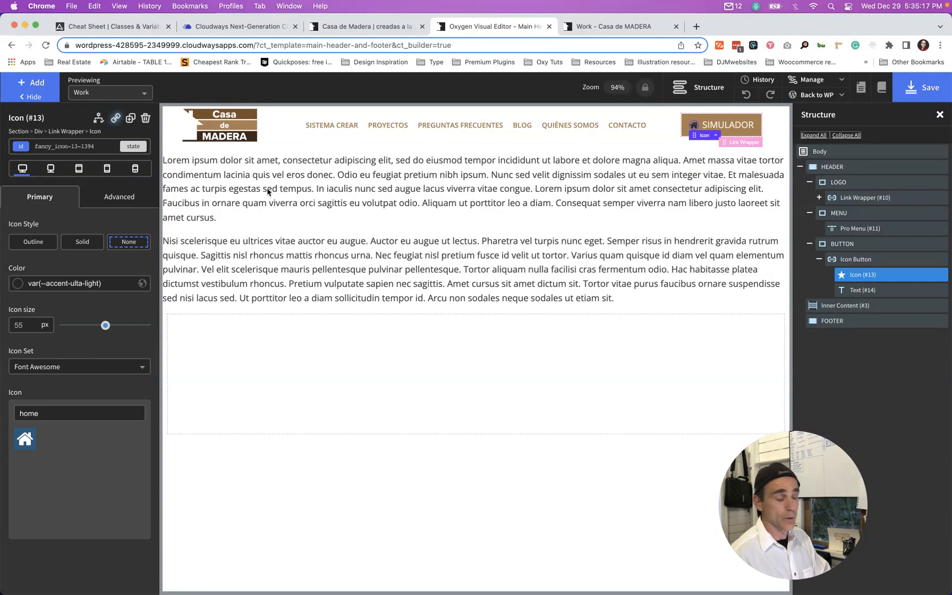
pyautogui.tripleClick(102, 283)
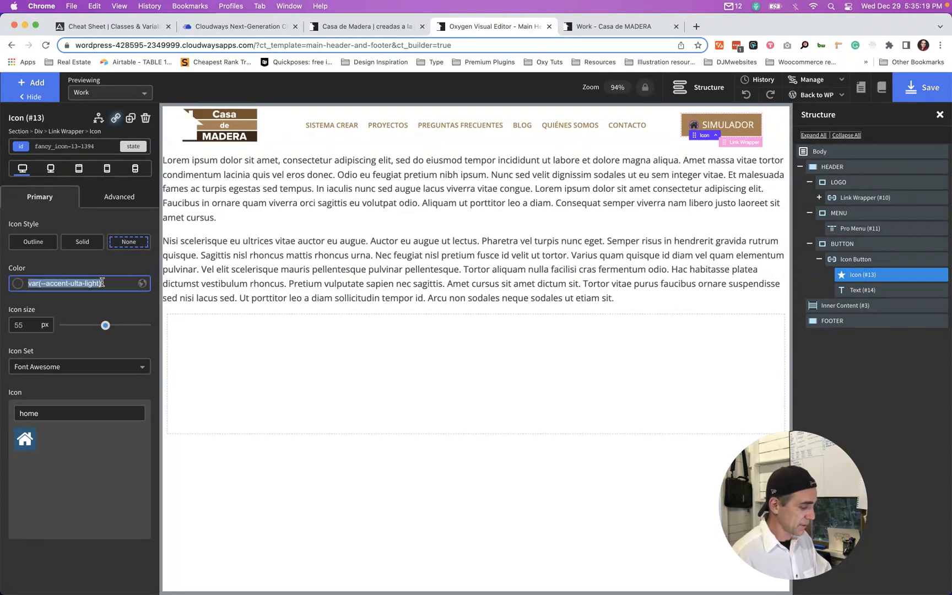
pyautogui.press('super+v')
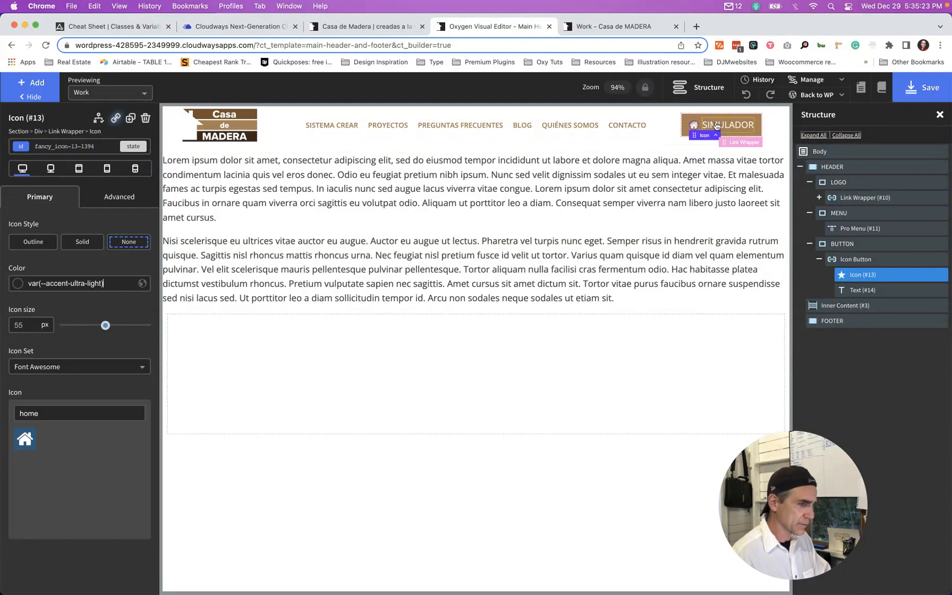
# - Save the template, reload the Work page to view the Simulador button, and compare it with the live site's header
pyautogui.click(910, 88)
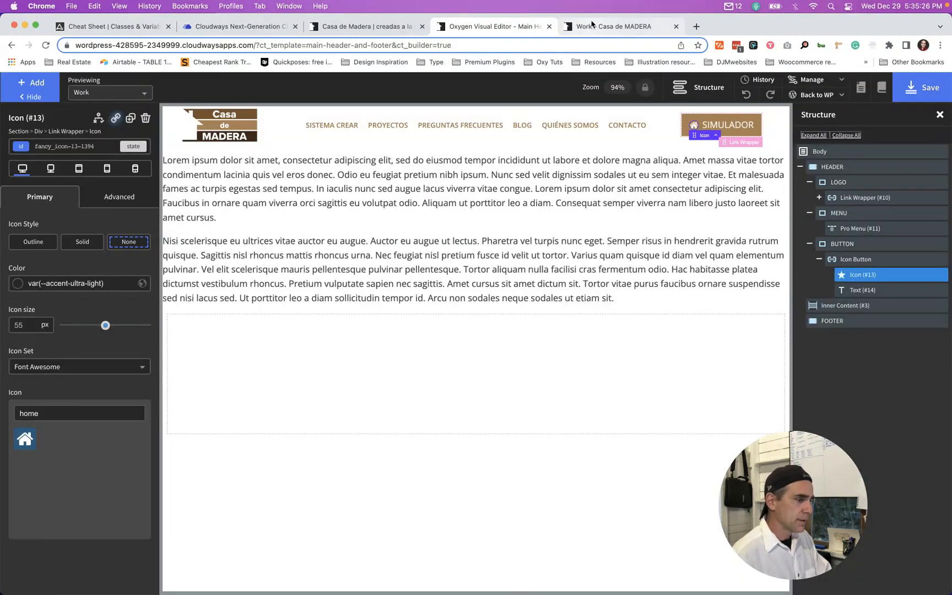
pyautogui.click(593, 27)
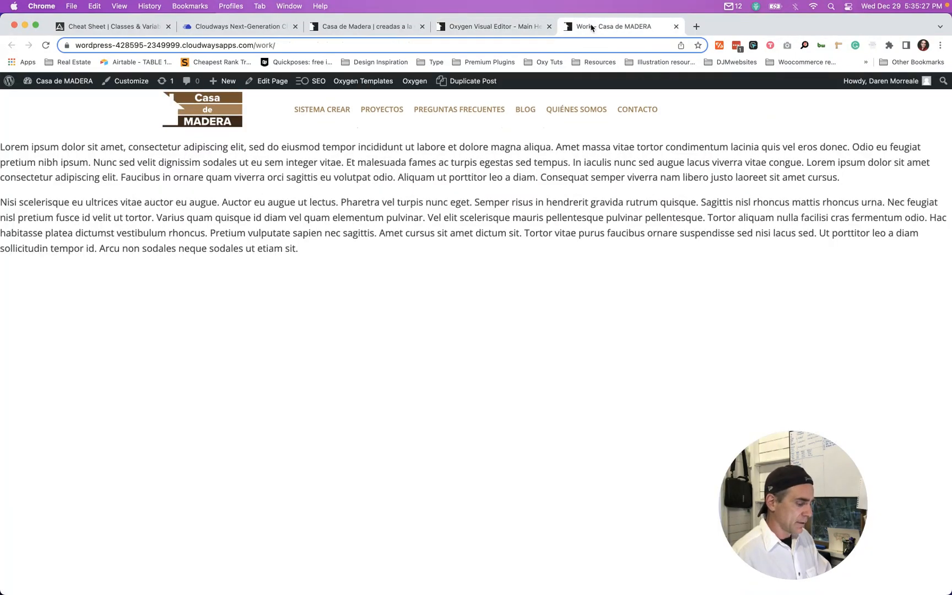
pyautogui.press('super+r')
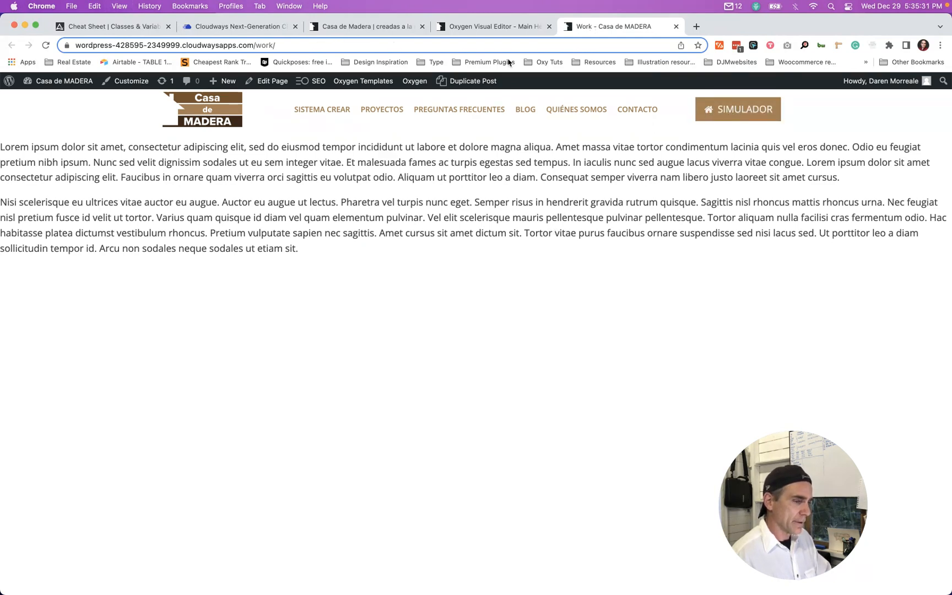
pyautogui.click(346, 33)
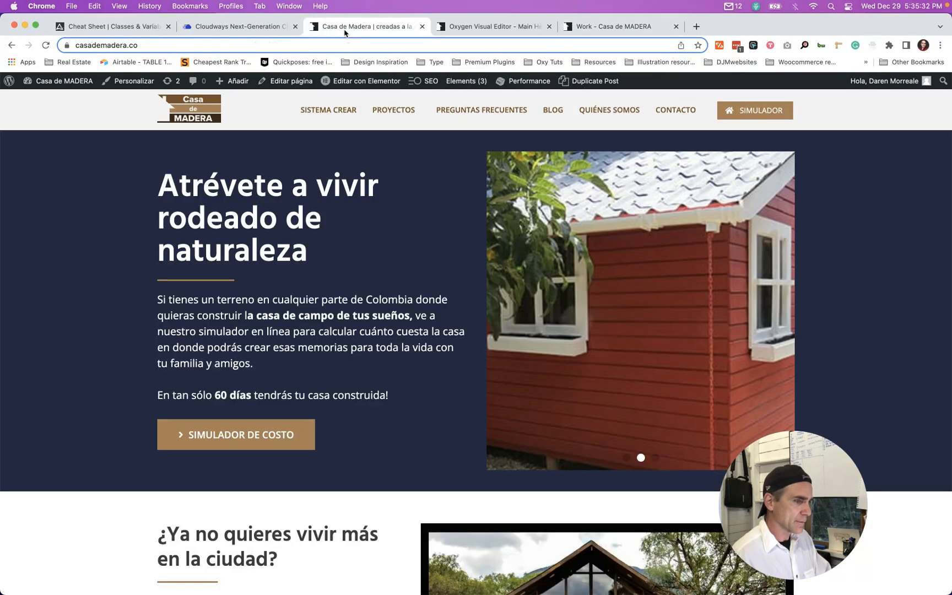
# - Set the header Icon Button's padding to 0 rem on all four sides in the header template
pyautogui.click(610, 33)
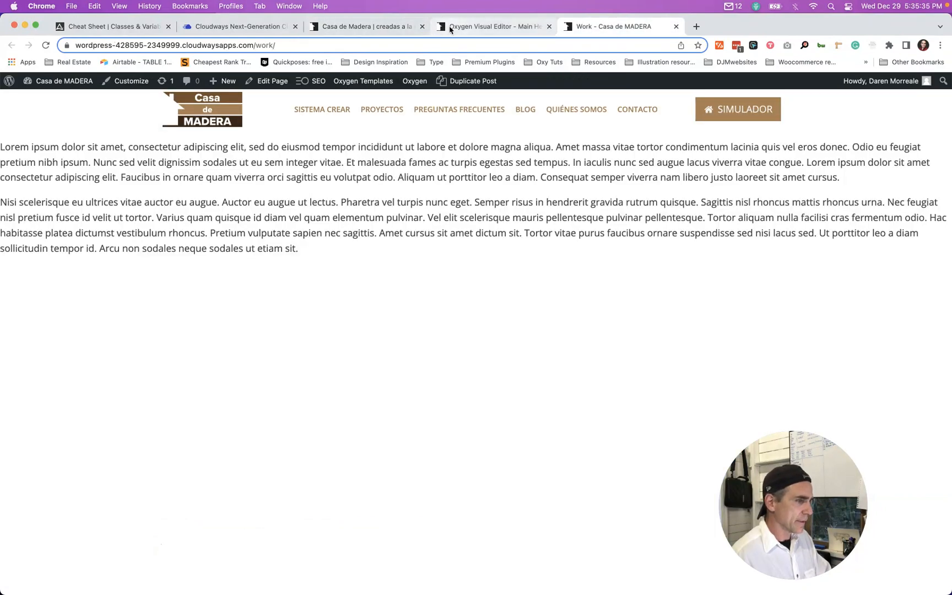
pyautogui.click(496, 26)
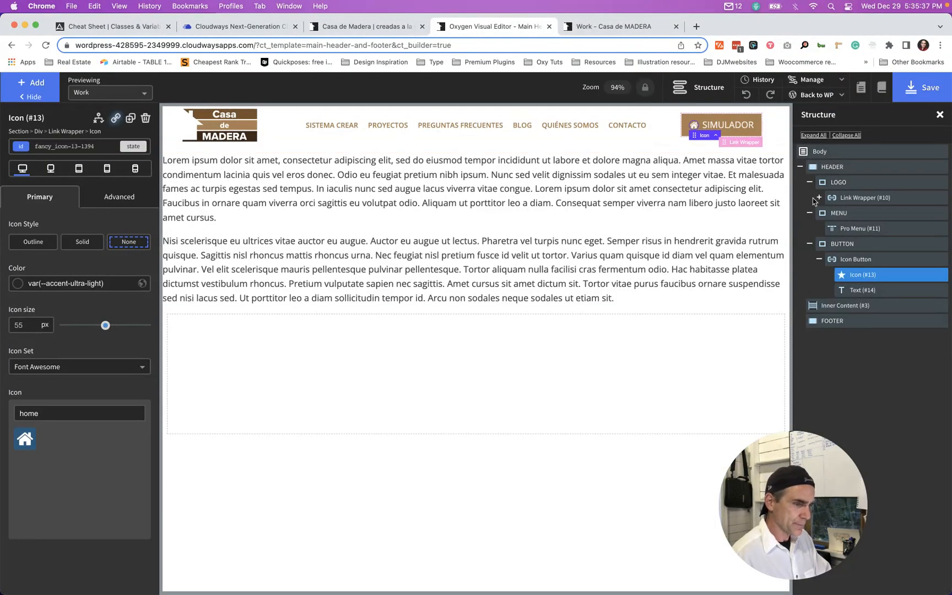
pyautogui.click(863, 261)
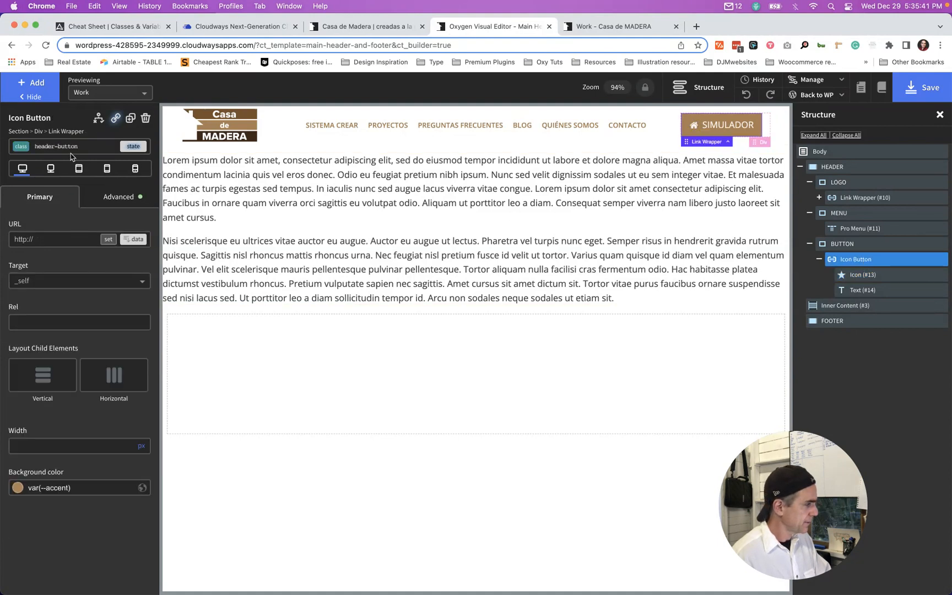
pyautogui.click(120, 198)
pyautogui.click(72, 251)
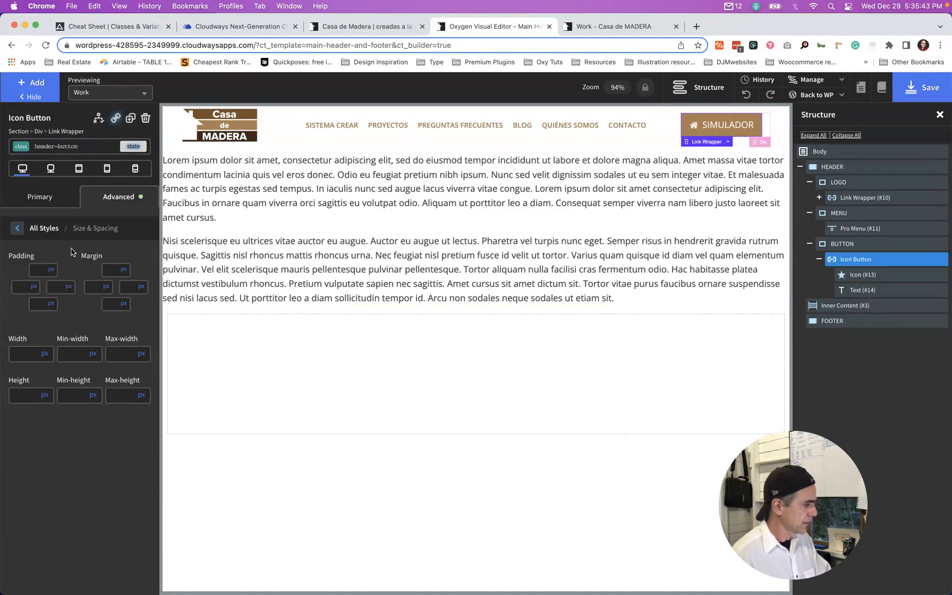
pyautogui.click(51, 270)
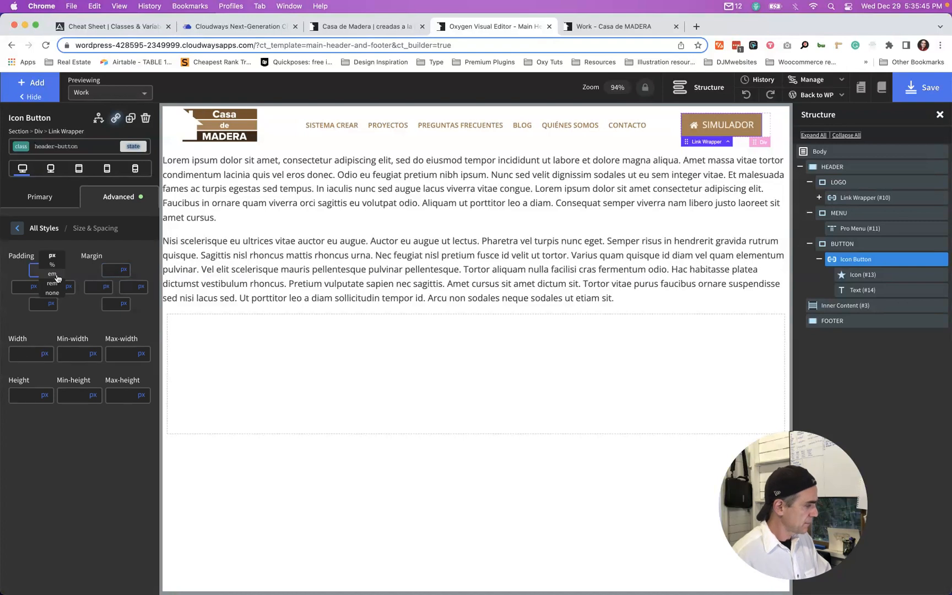
pyautogui.click(52, 283)
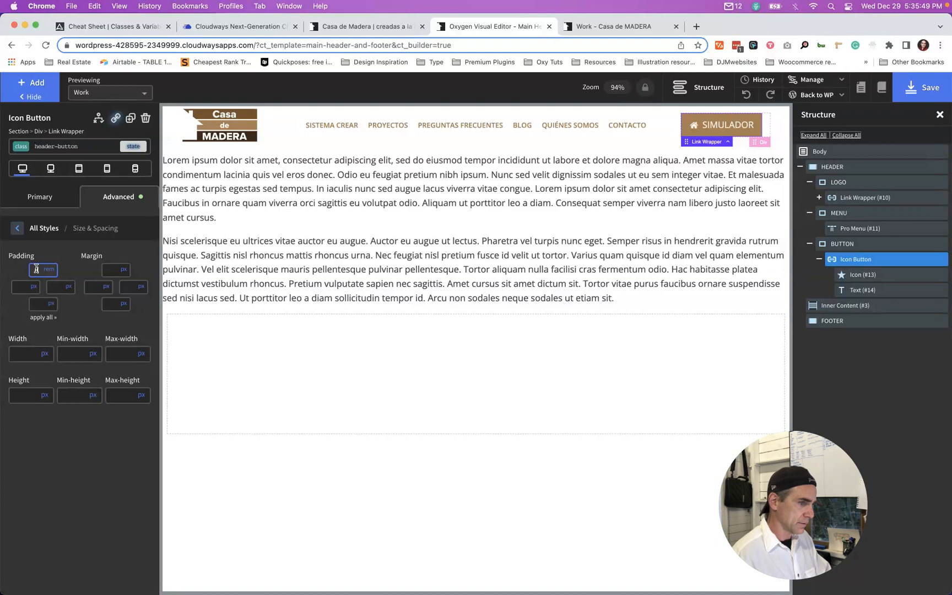
pyautogui.write('0')
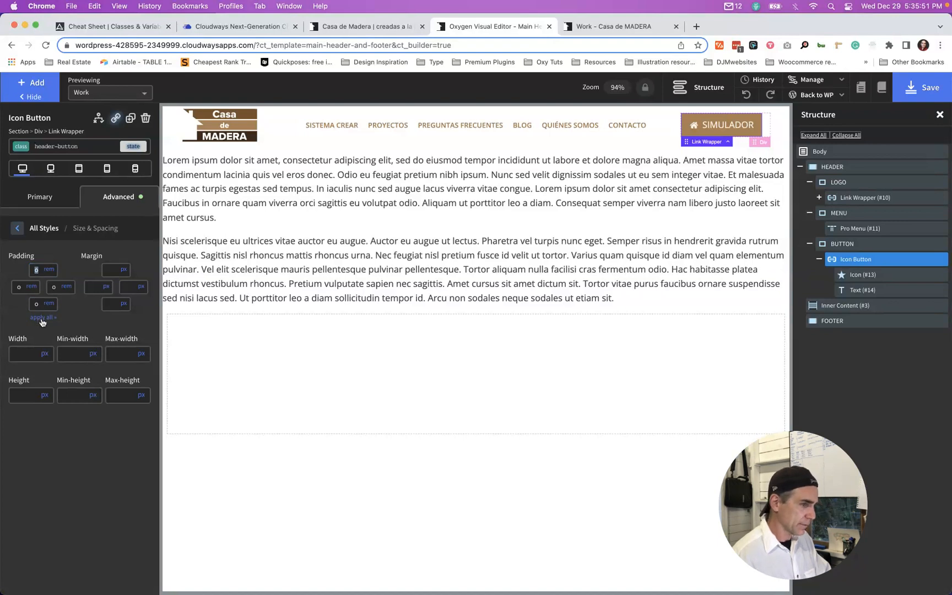
pyautogui.click(39, 274)
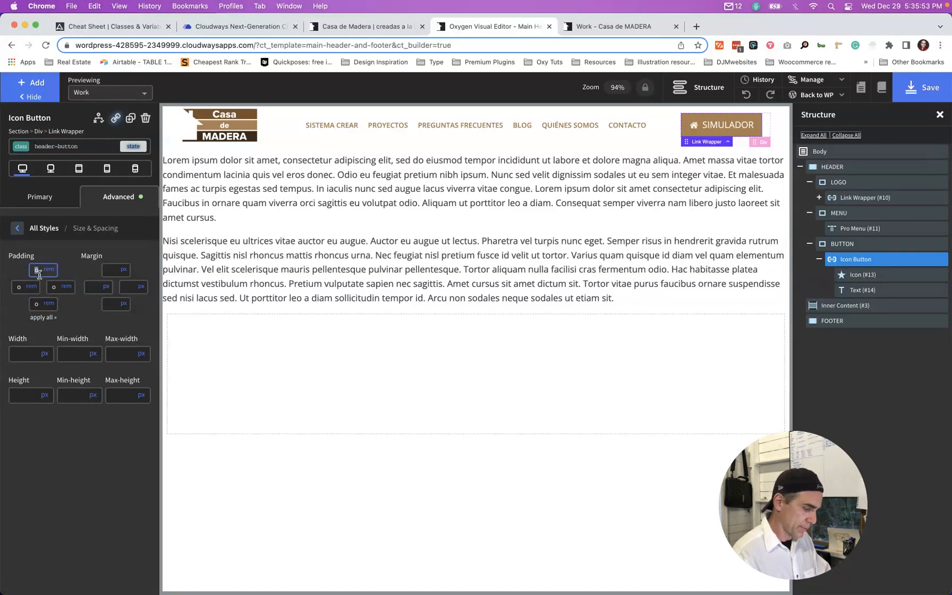
pyautogui.click(43, 318)
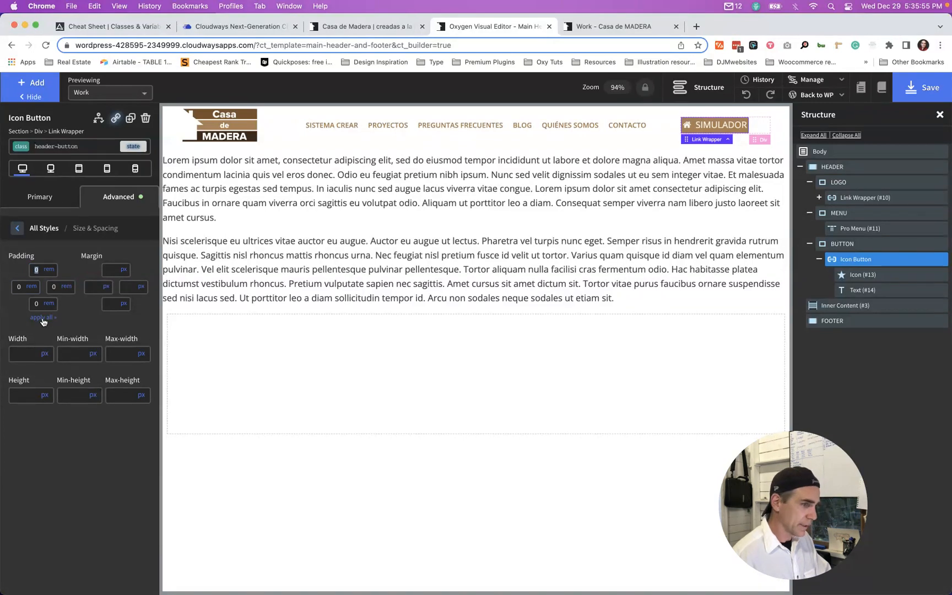
# - Set the Icon Button's padding to .5 rem on all four sides
pyautogui.click(39, 288)
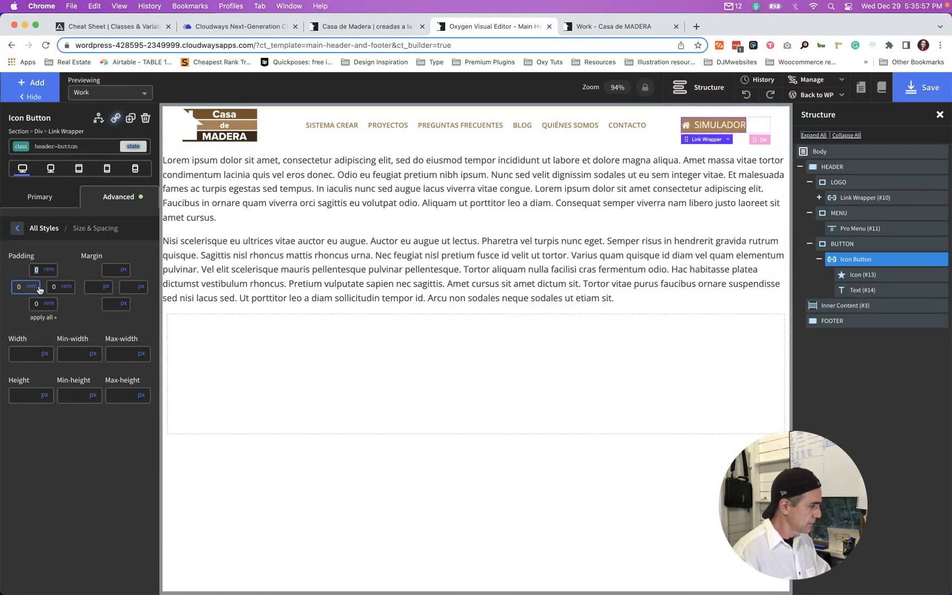
pyautogui.write('.5')
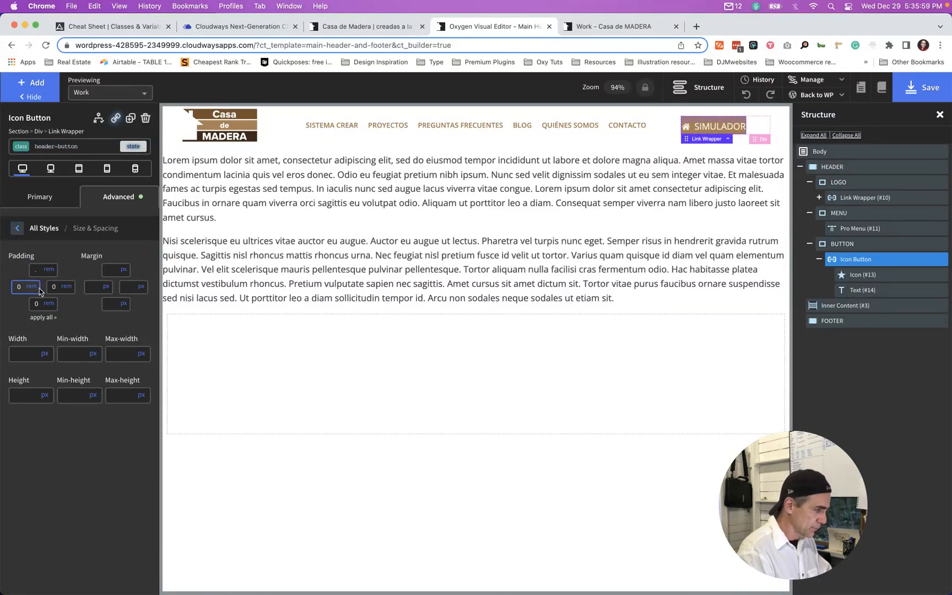
pyautogui.click(41, 318)
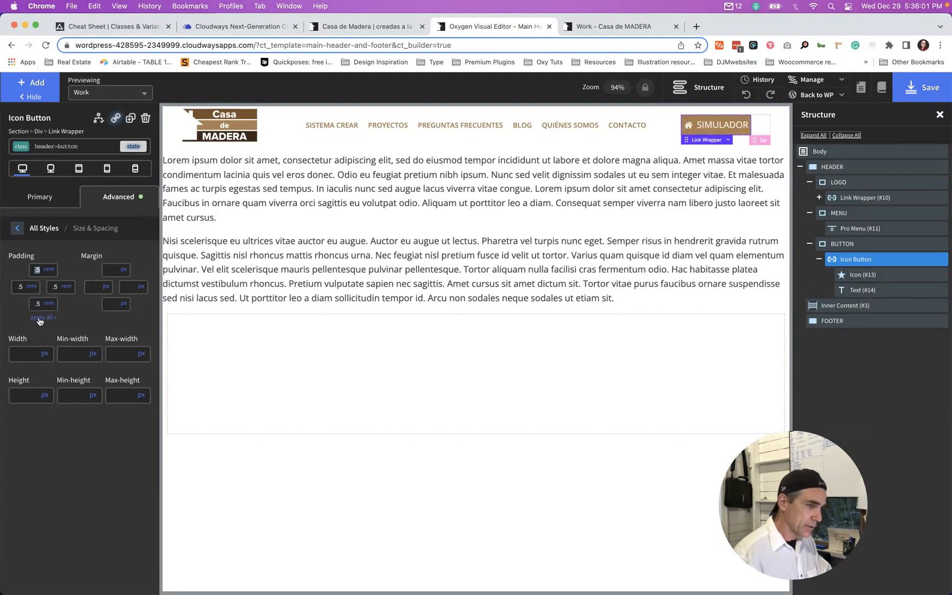
# - Increase the Icon Button's left and right padding equally and save the header template
pyautogui.click(27, 287)
pyautogui.doubleClick(21, 287)
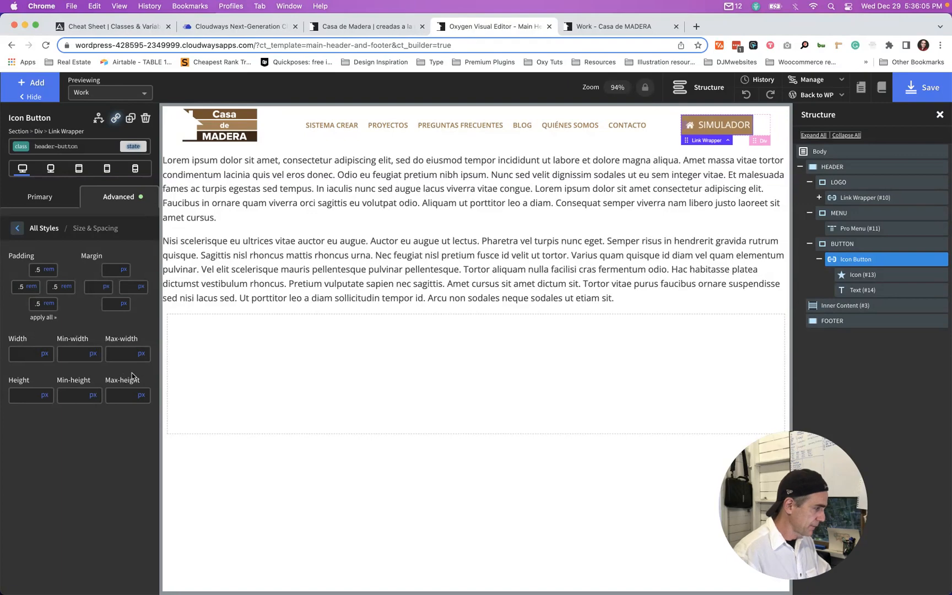
pyautogui.click(53, 286)
pyautogui.doubleClick(52, 286)
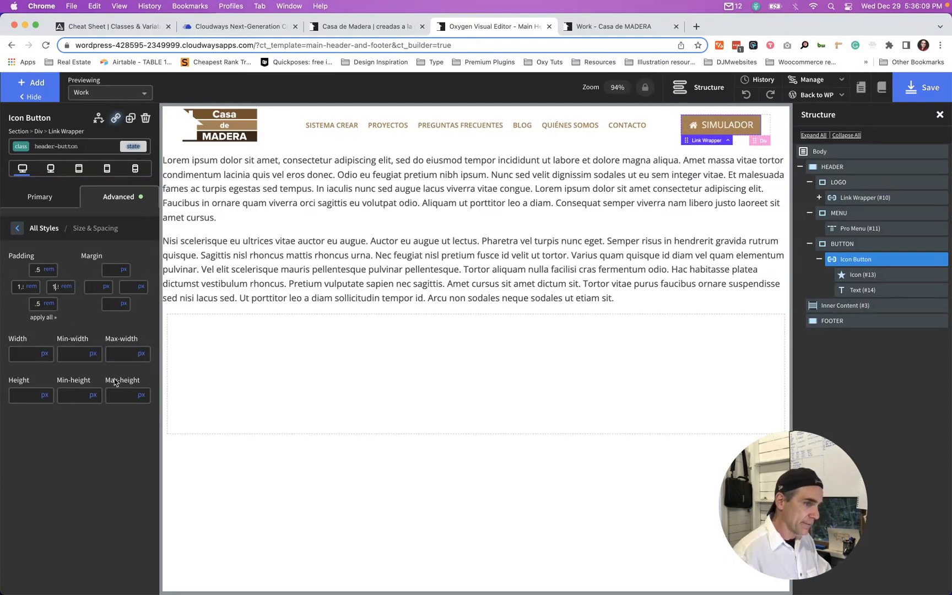
pyautogui.press('super+s')
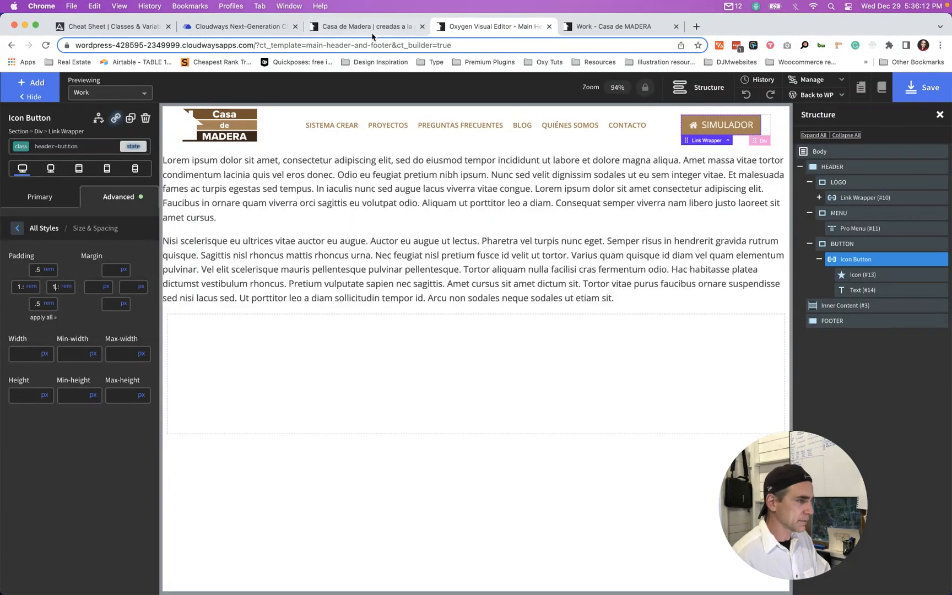
# - Compare the button, menu and logo in the refreshed Work page's header with those on the original casademadera.co site
pyautogui.click(358, 27)
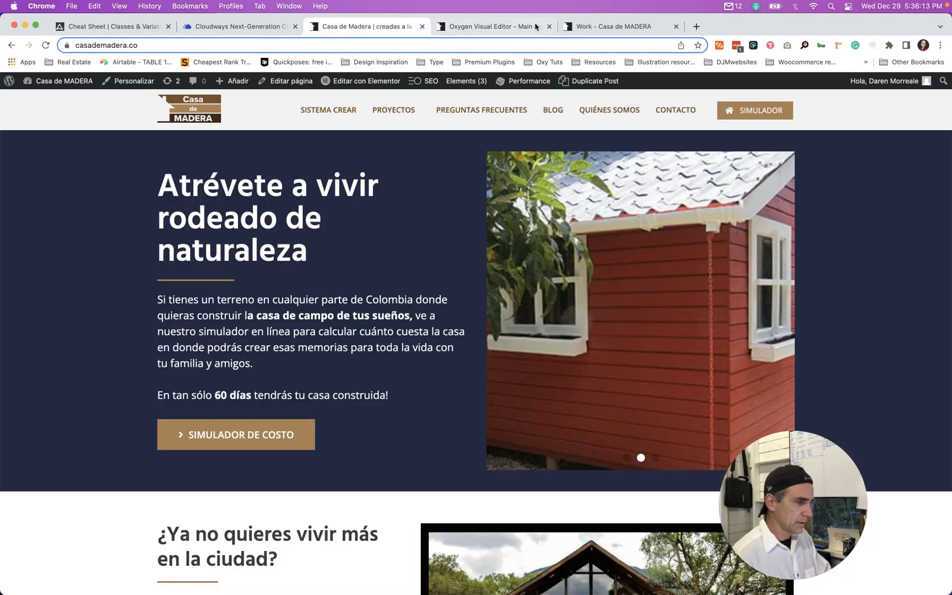
pyautogui.click(579, 27)
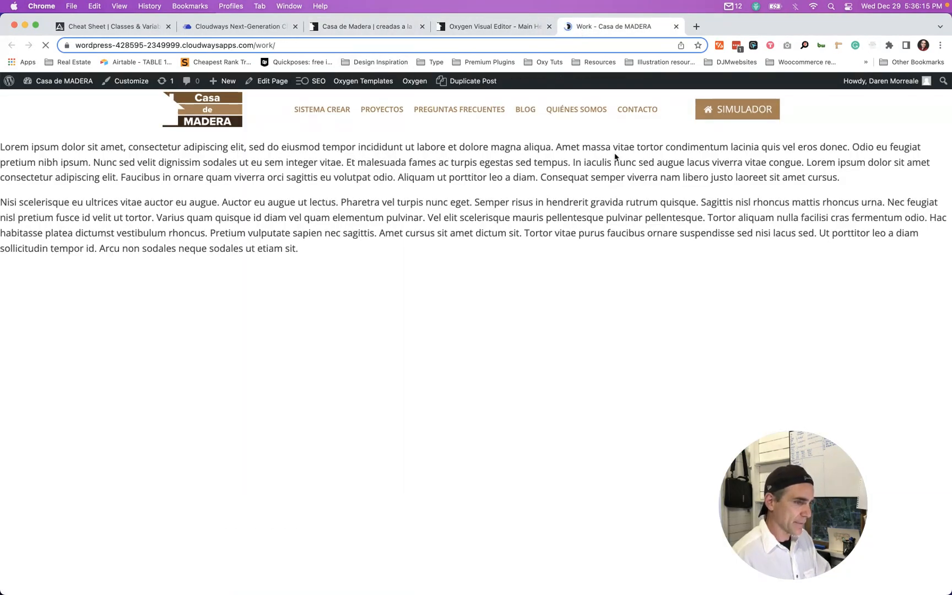
pyautogui.click(379, 27)
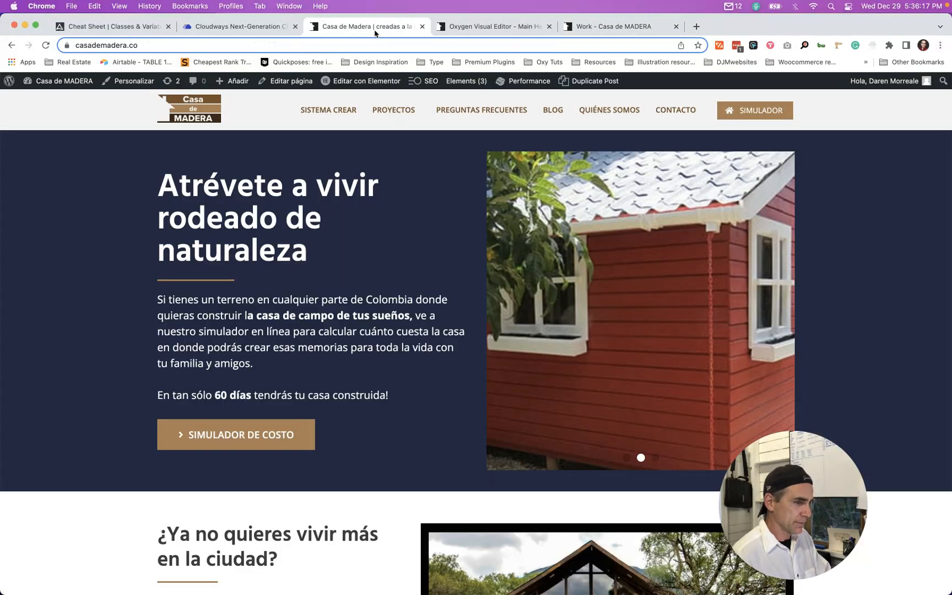
pyautogui.click(591, 28)
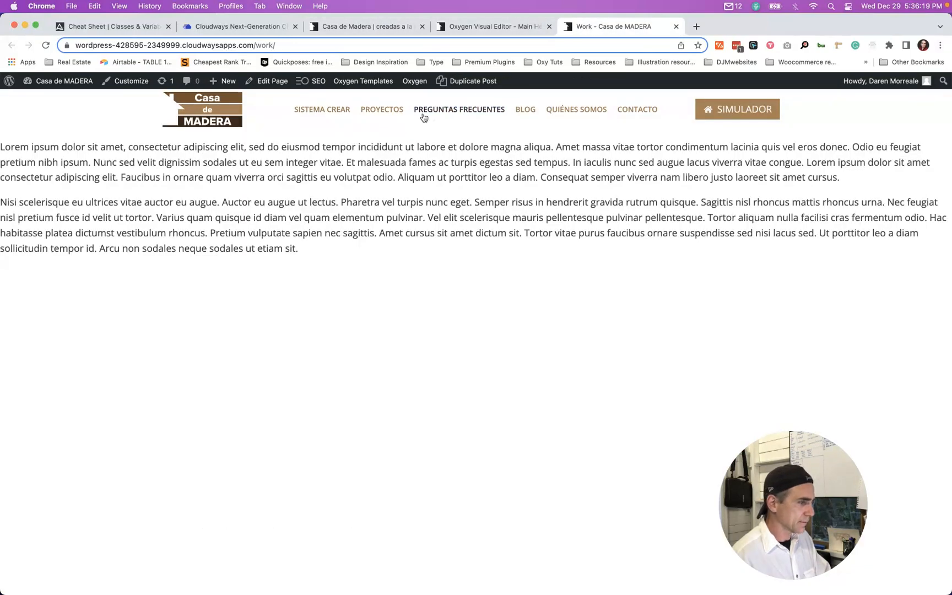
pyautogui.moveTo(382, 112)
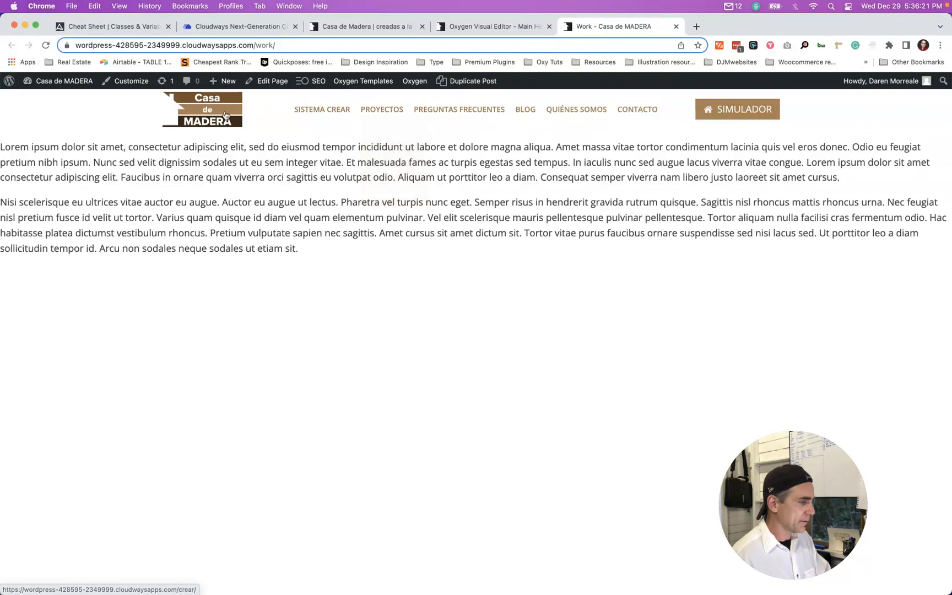
pyautogui.click(360, 26)
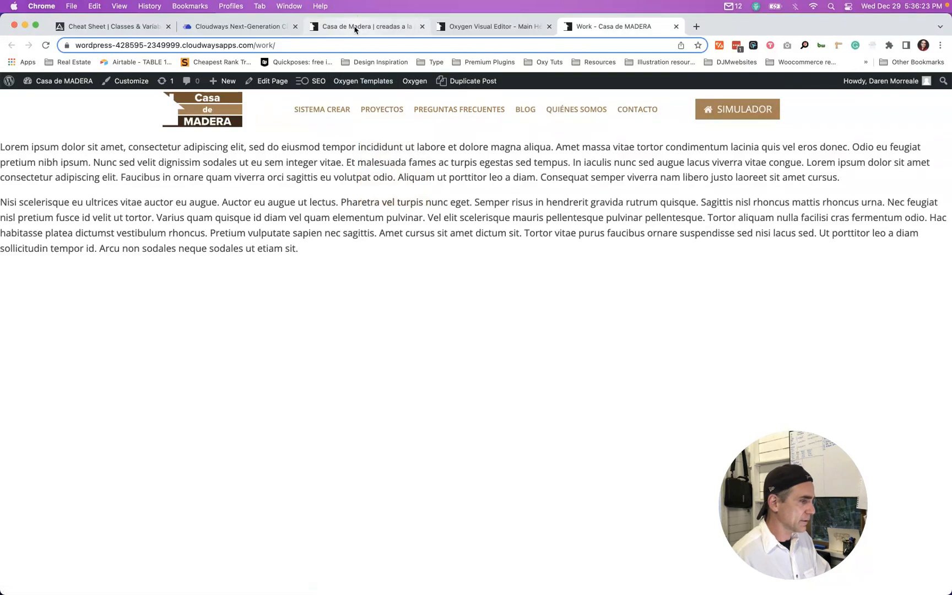
pyautogui.click(608, 27)
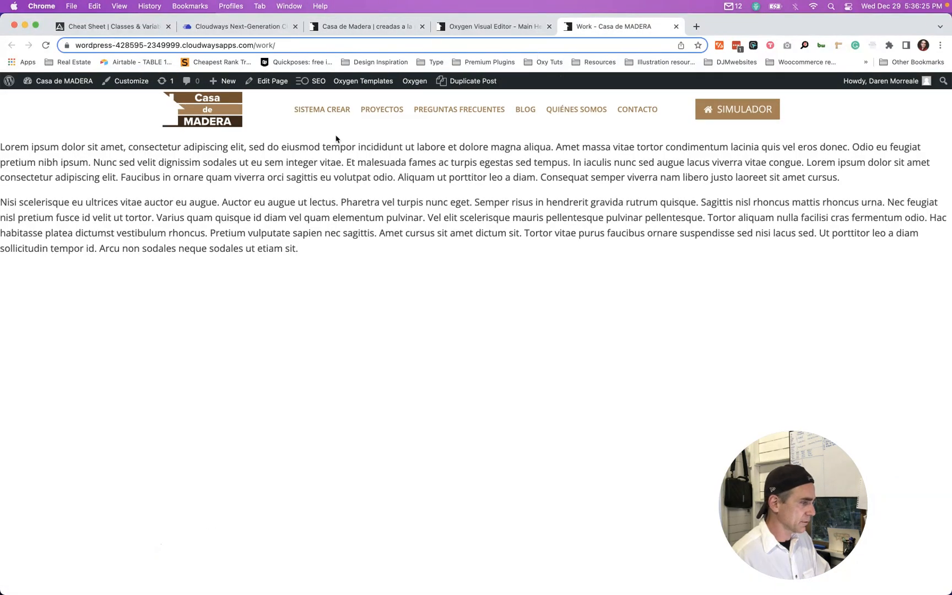
# - Set the header logo image's width to 12 rem in the header template
pyautogui.click(467, 28)
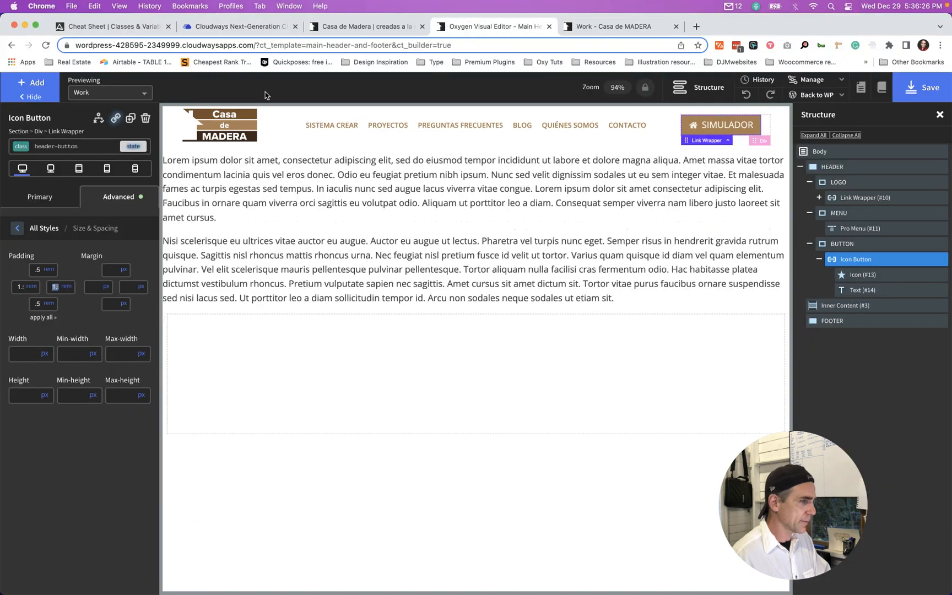
pyautogui.click(226, 117)
pyautogui.doubleClick(36, 315)
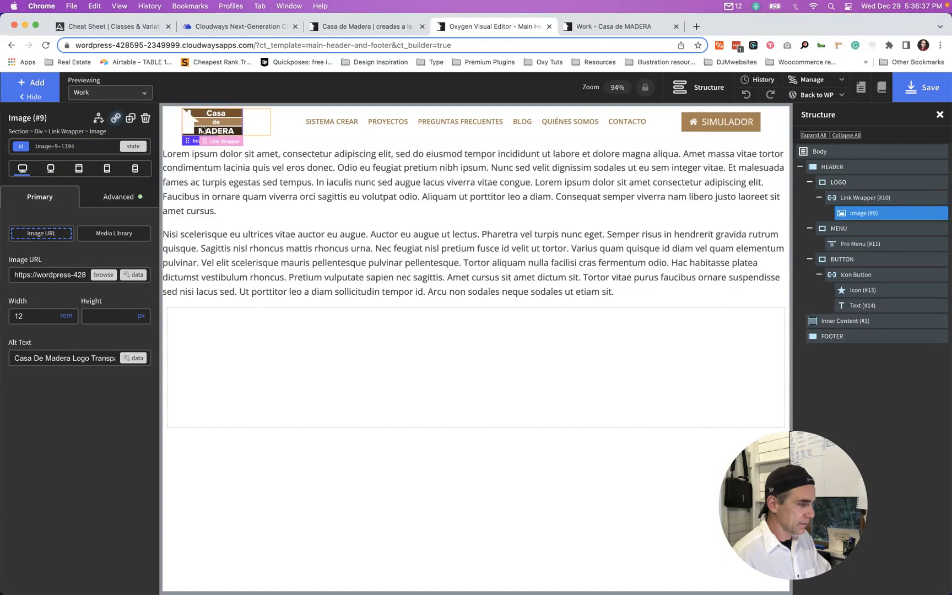
# - Preview the header at the 1240px breakpoint and examine the original site's responsive header, widening its device view to 1752 px
pyautogui.click(51, 171)
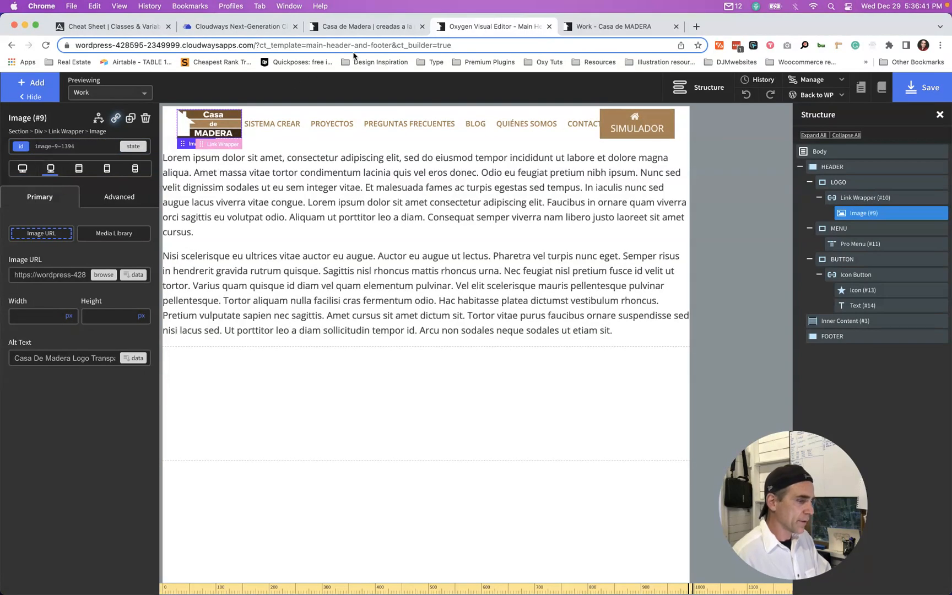
pyautogui.click(368, 27)
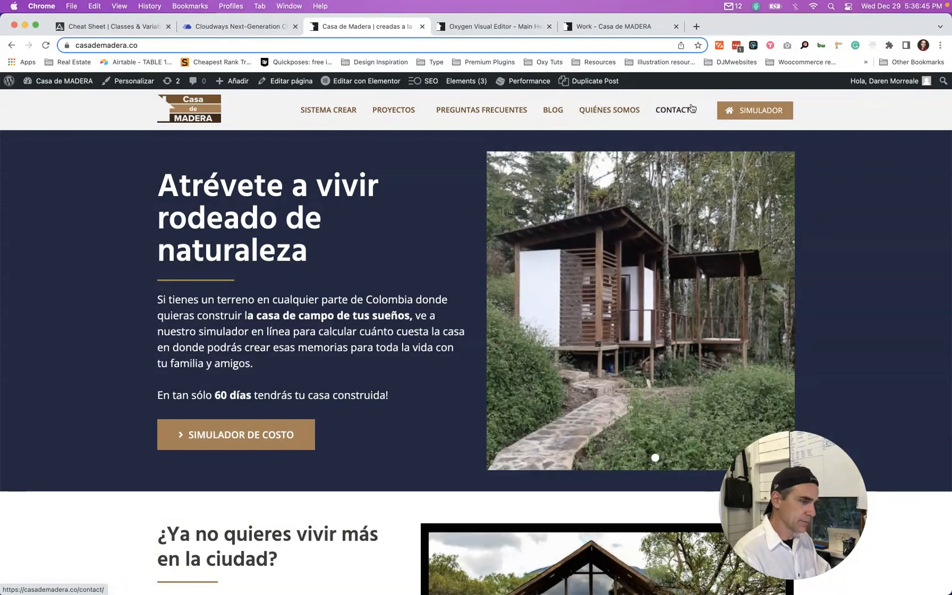
pyautogui.press('super+alt+i')
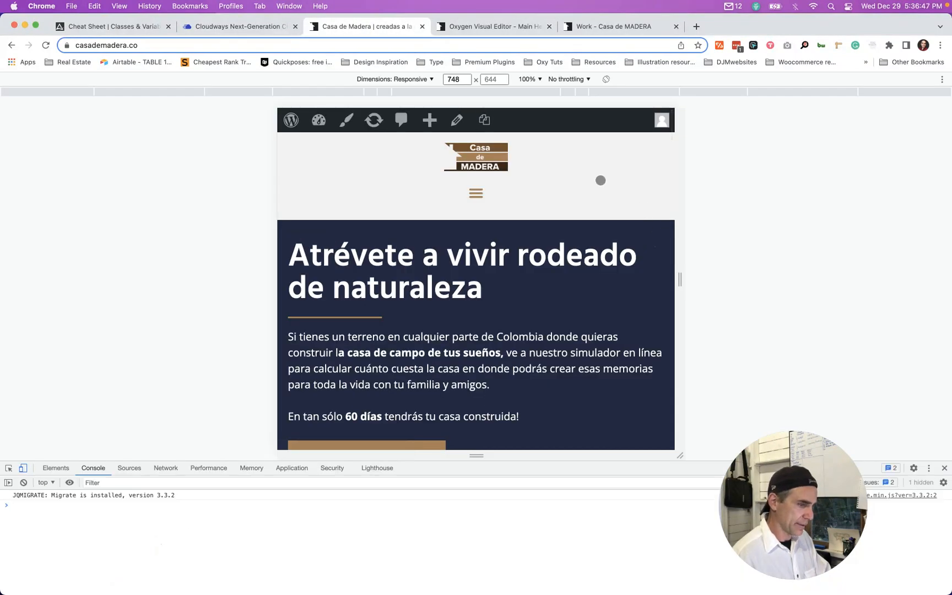
pyautogui.moveTo(680, 280); pyautogui.dragTo(947, 270)
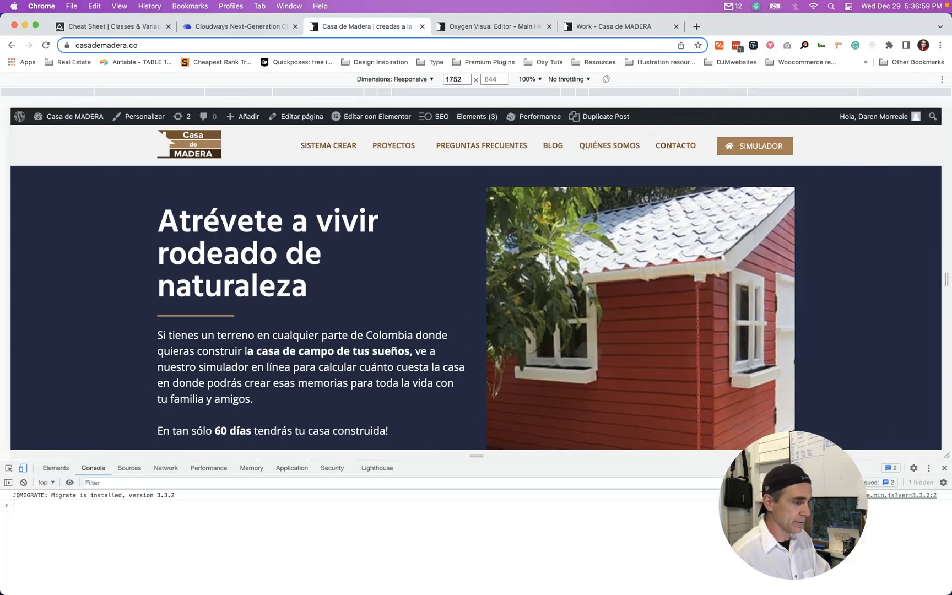
# - Collapse the LOGO, MENU and BUTTON divs in the header template's structure
pyautogui.click(491, 26)
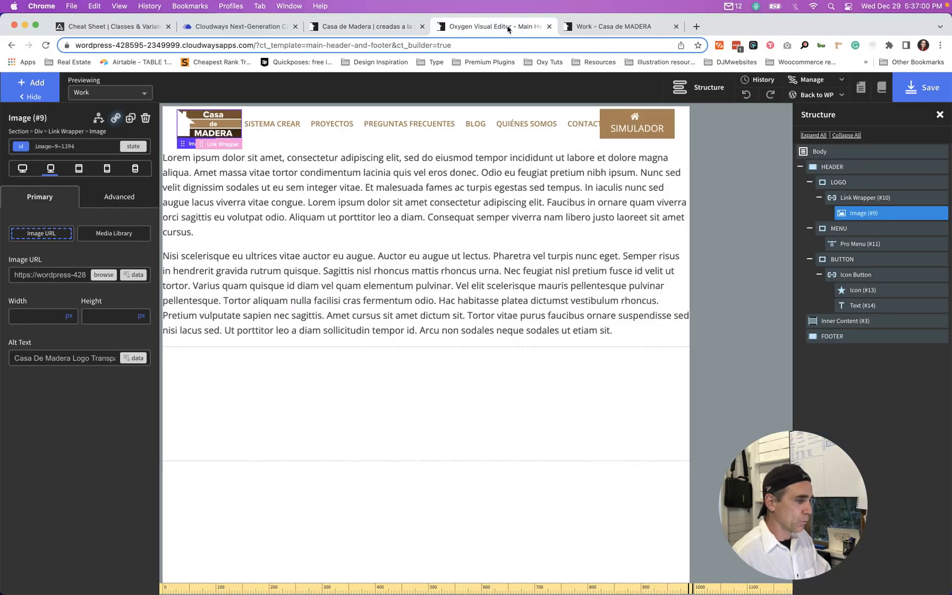
pyautogui.click(809, 183)
pyautogui.click(810, 198)
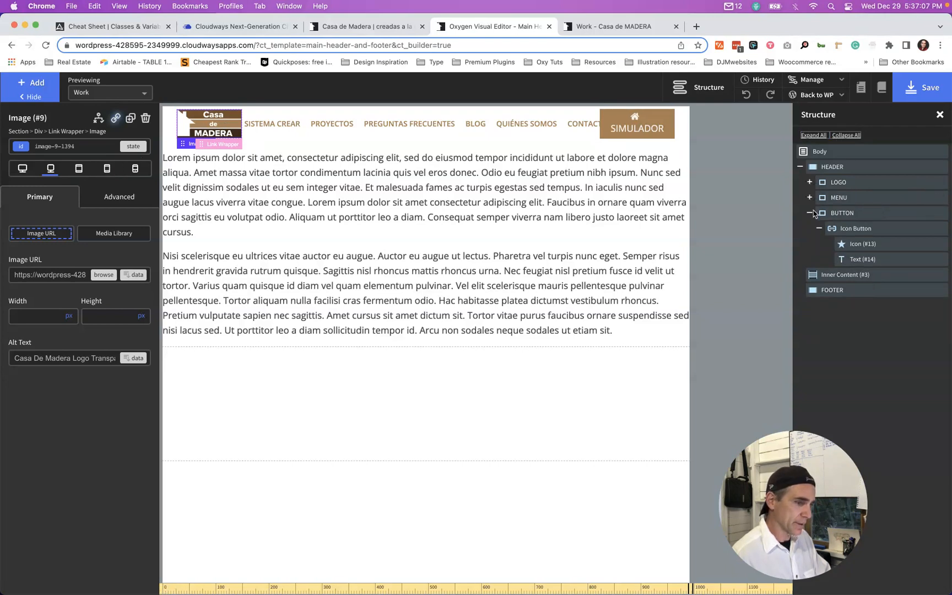
pyautogui.click(810, 213)
# - Set the LOGO div's width to 10% at the 1240px breakpoint
pyautogui.click(847, 182)
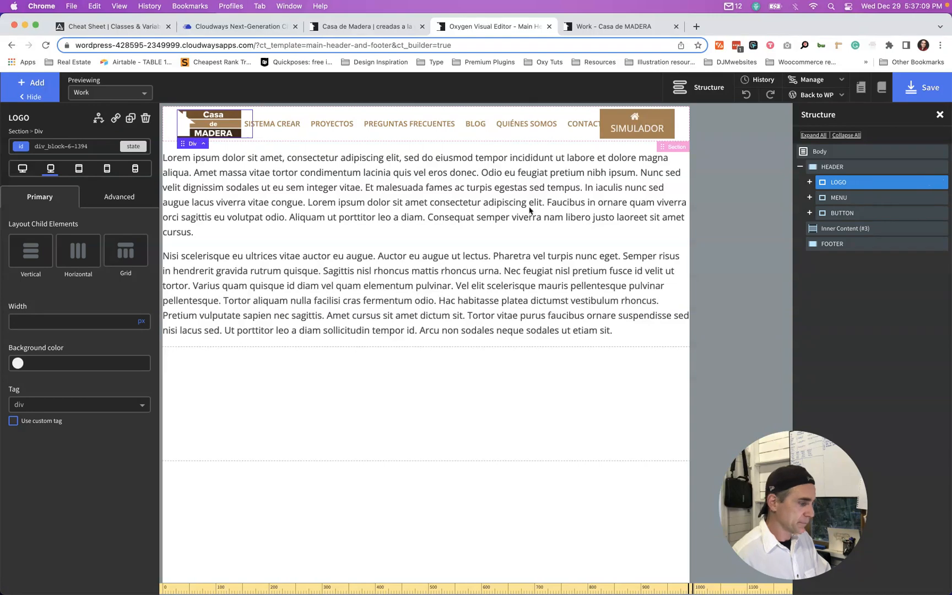
pyautogui.click(23, 172)
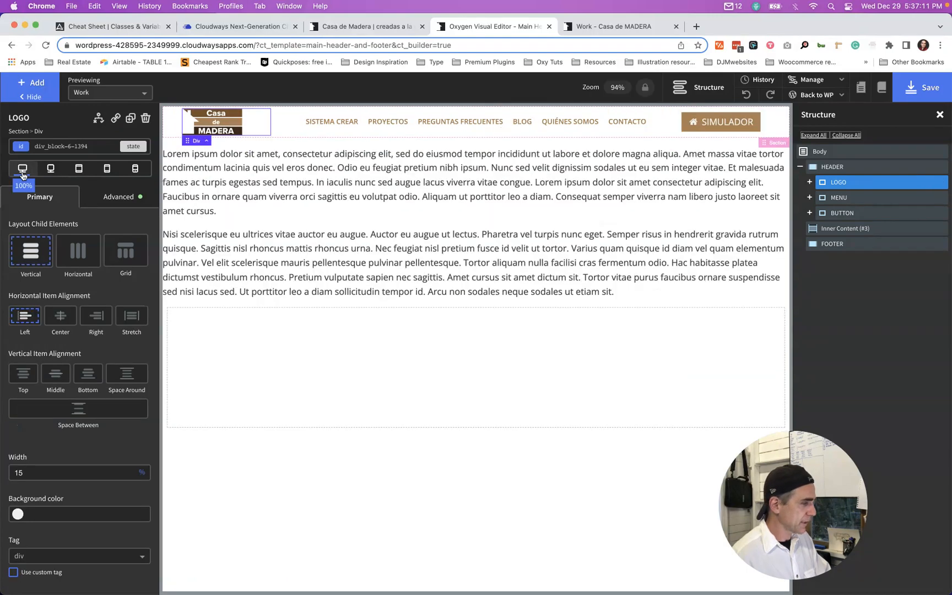
pyautogui.click(51, 169)
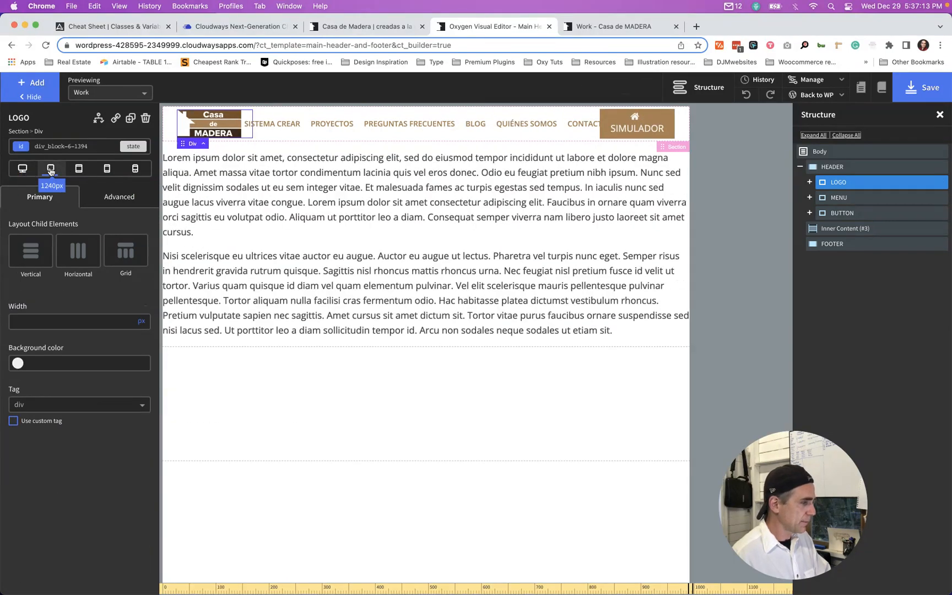
pyautogui.click(48, 321)
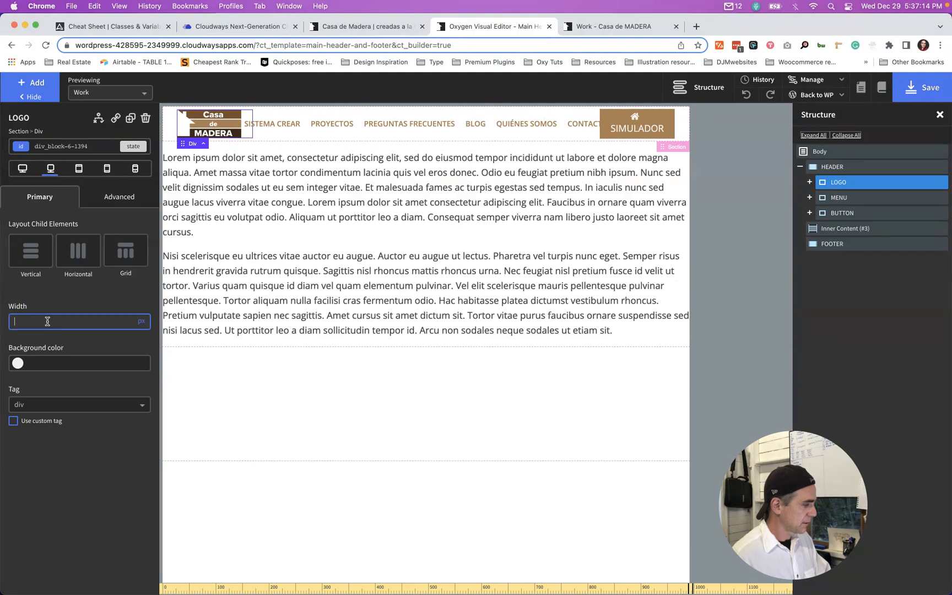
pyautogui.click(140, 322)
pyautogui.click(142, 331)
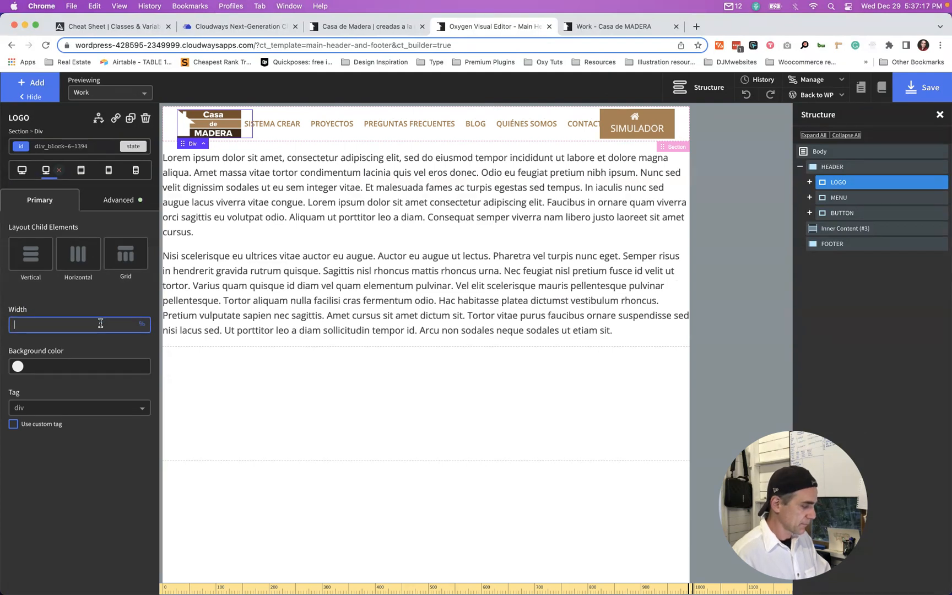
pyautogui.write('10')
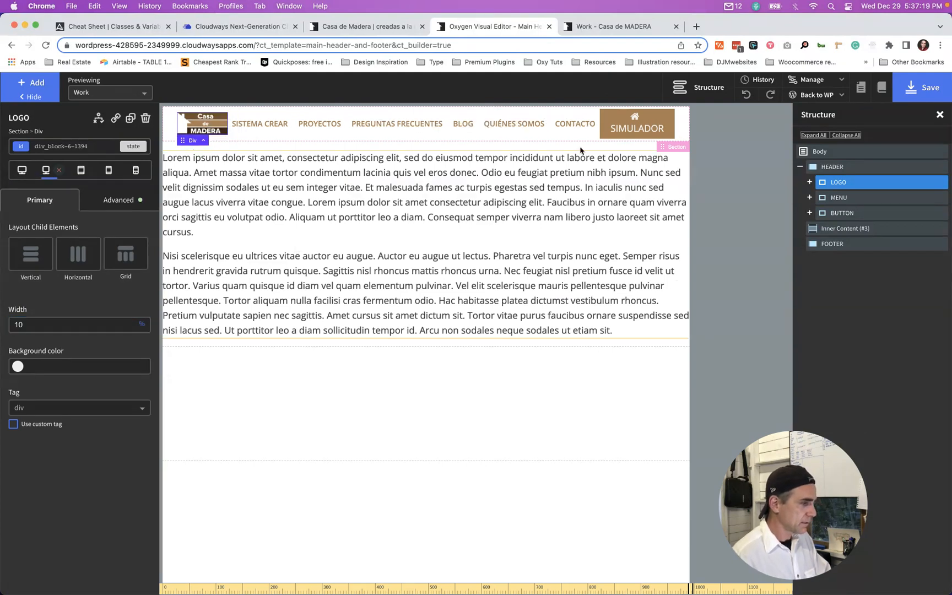
# - Set the MENU div's width to 80% at the 1240px breakpoint, styling its ID instead of the center--all class
pyautogui.click(849, 200)
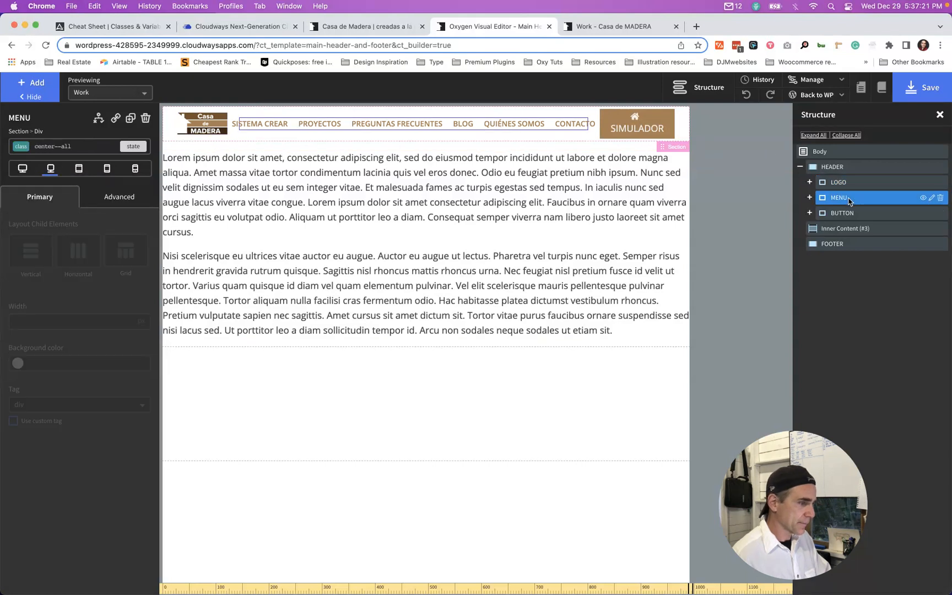
pyautogui.click(71, 146)
pyautogui.click(58, 190)
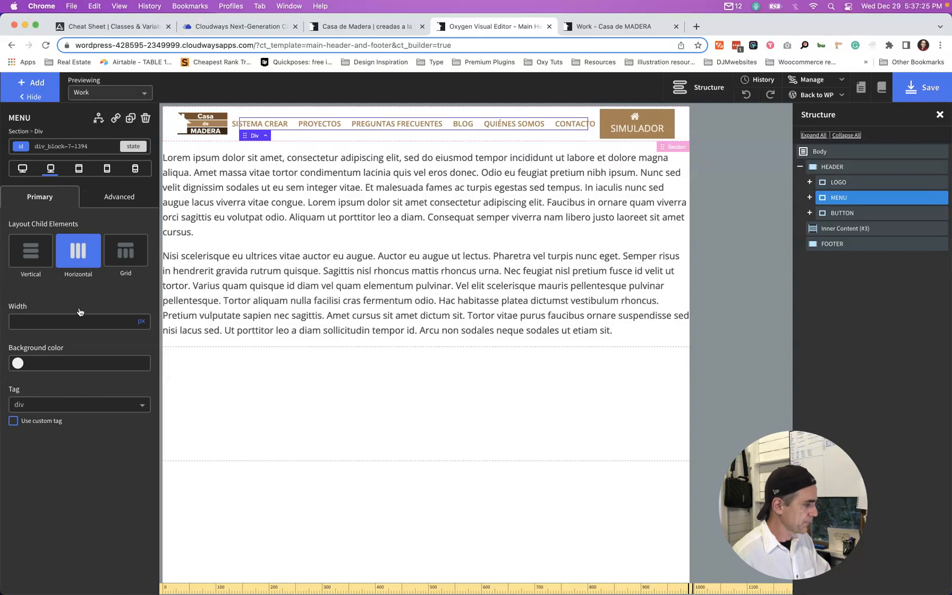
pyautogui.click(78, 323)
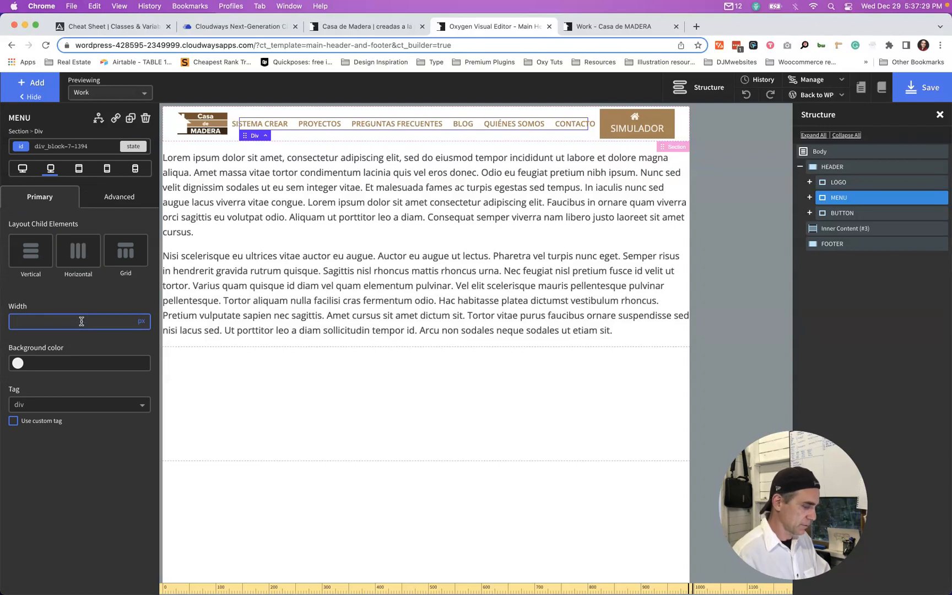
pyautogui.click(142, 321)
pyautogui.click(145, 321)
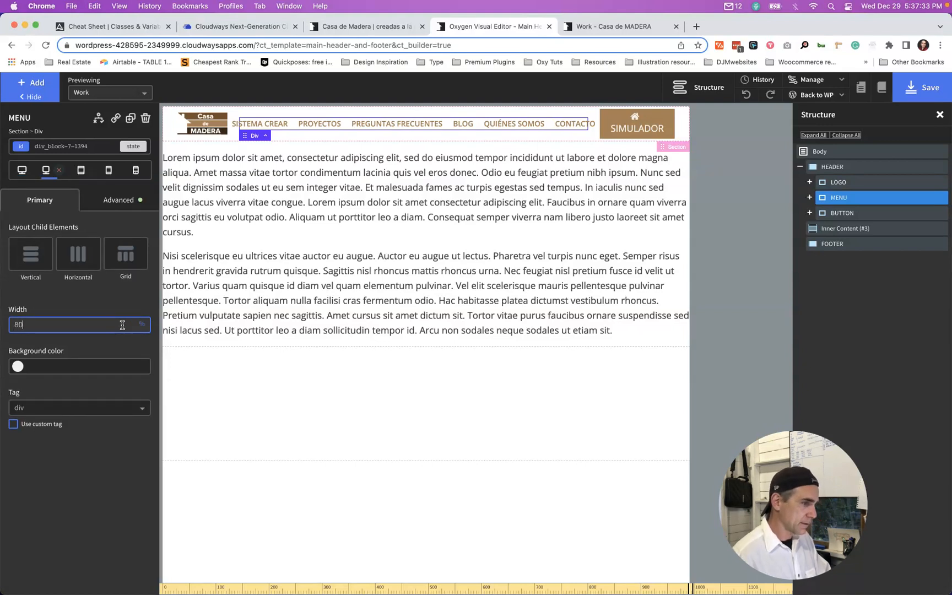
# - Try to set the Simulador button text's font size to text(--s) at the full desktop breakpoint, with the unit set to none
pyautogui.click(846, 214)
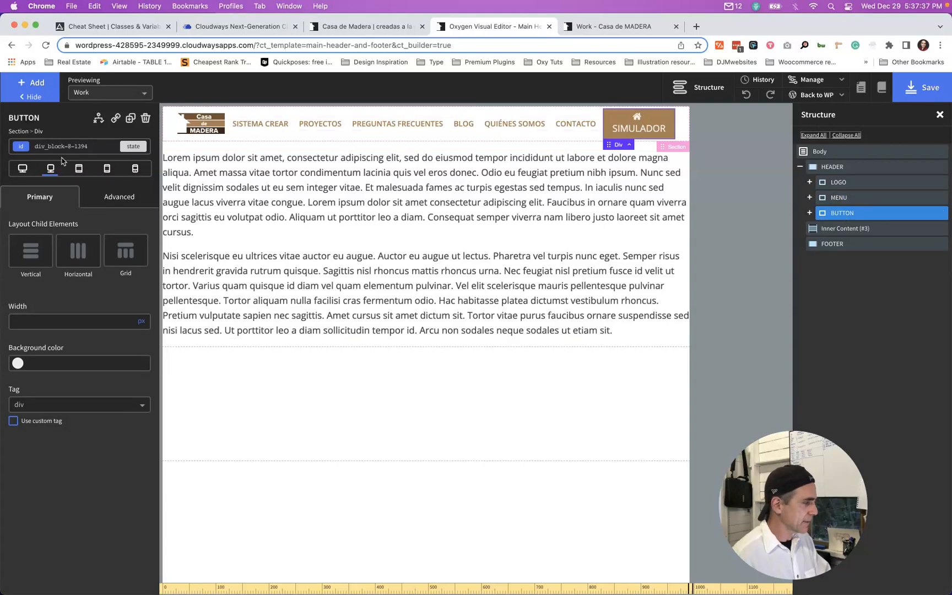
pyautogui.click(22, 168)
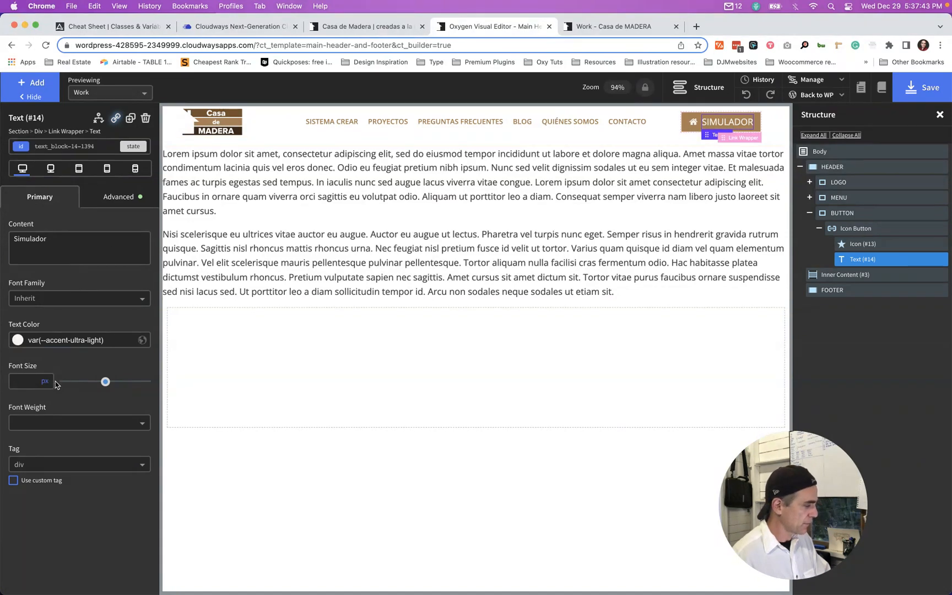
pyautogui.moveTo(49, 383)
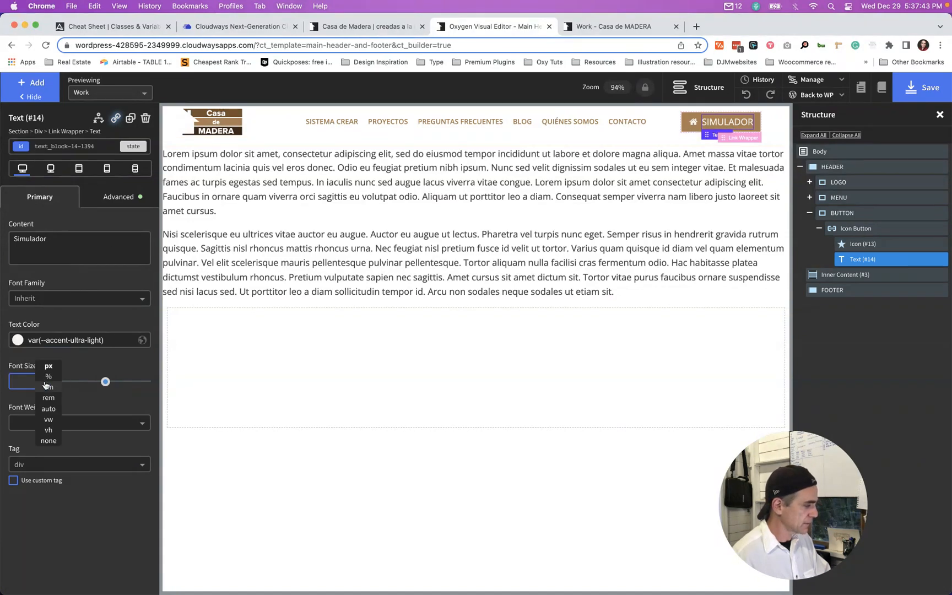
pyautogui.click(48, 441)
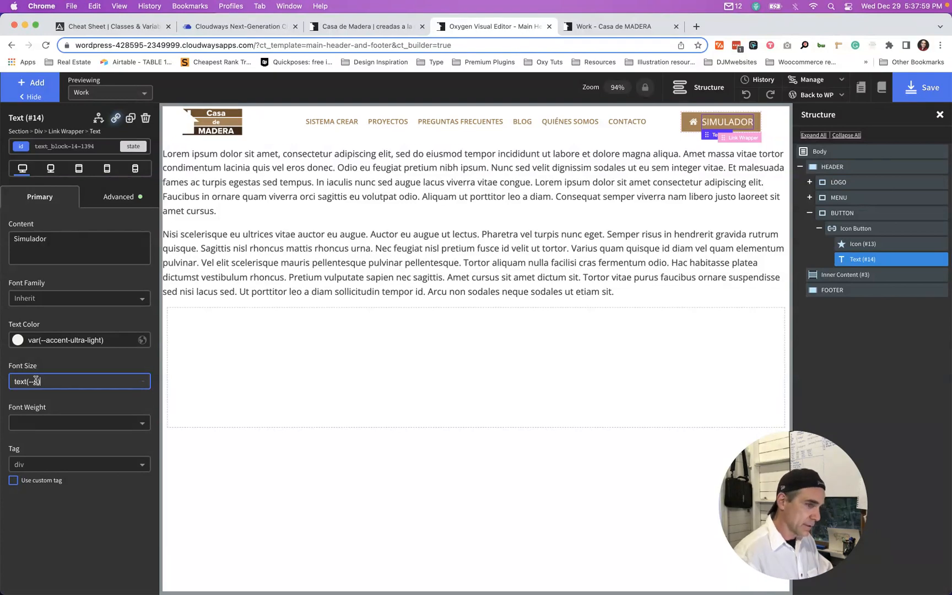
# - Look up the small text size variable in the Automatic.css cheat sheet and set the Simulador text's font size to var(--text-s)
pyautogui.click(118, 26)
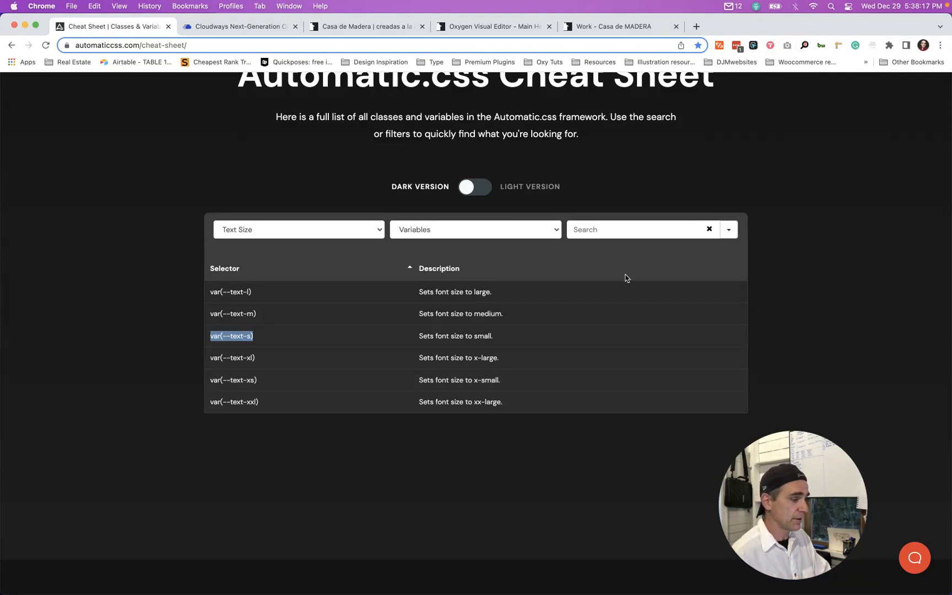
pyautogui.click(432, 234)
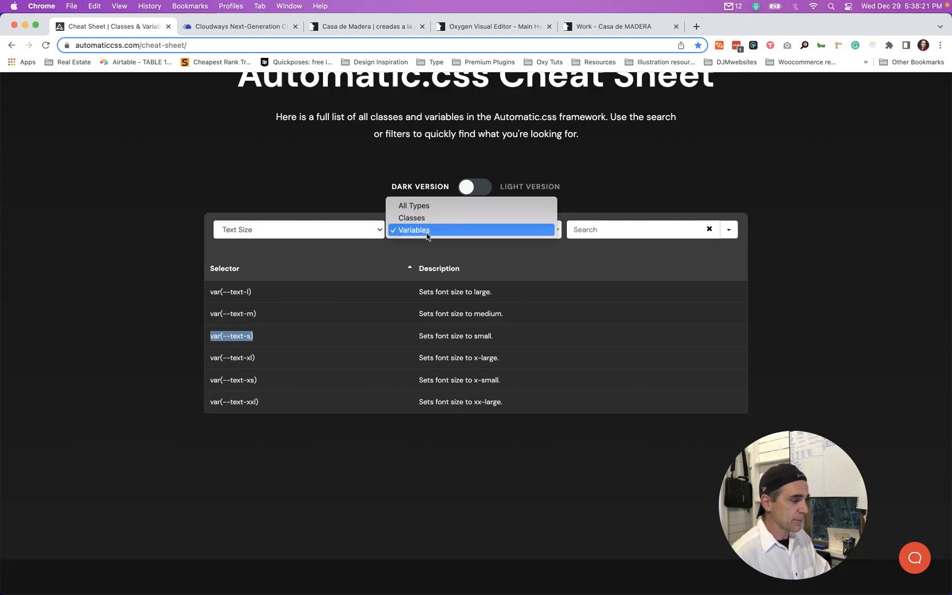
pyautogui.click(290, 234)
pyautogui.click(289, 235)
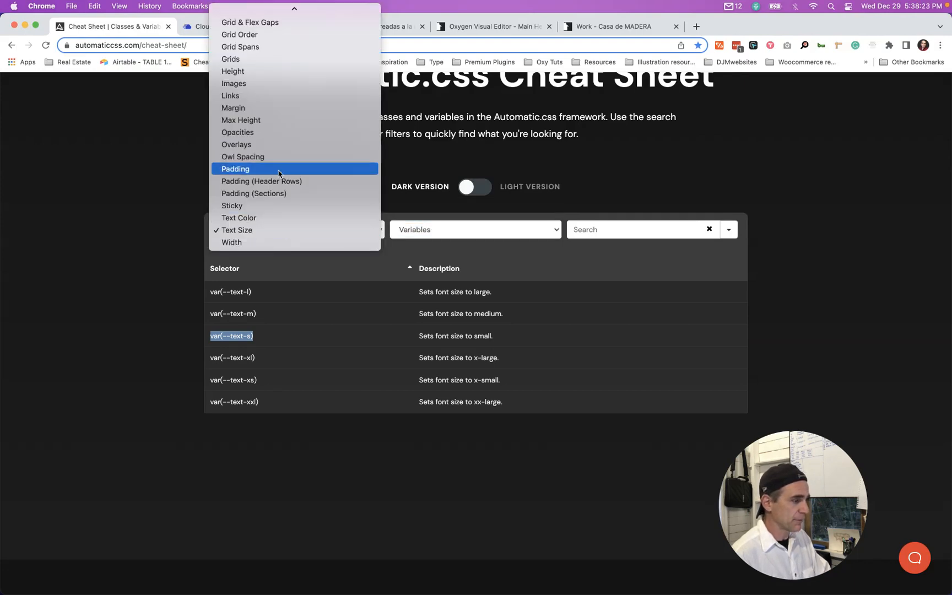
pyautogui.click(90, 258)
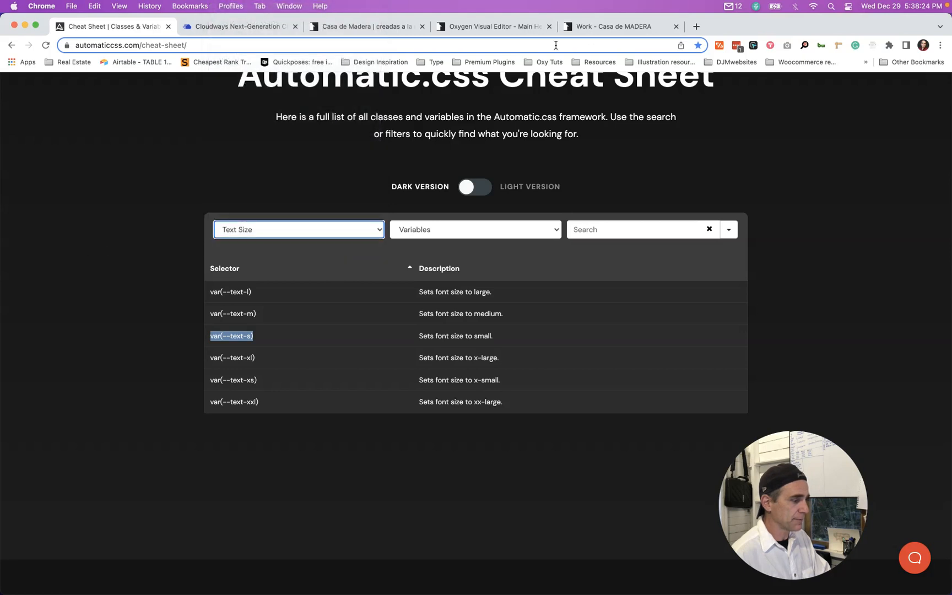
pyautogui.click(607, 29)
pyautogui.click(459, 30)
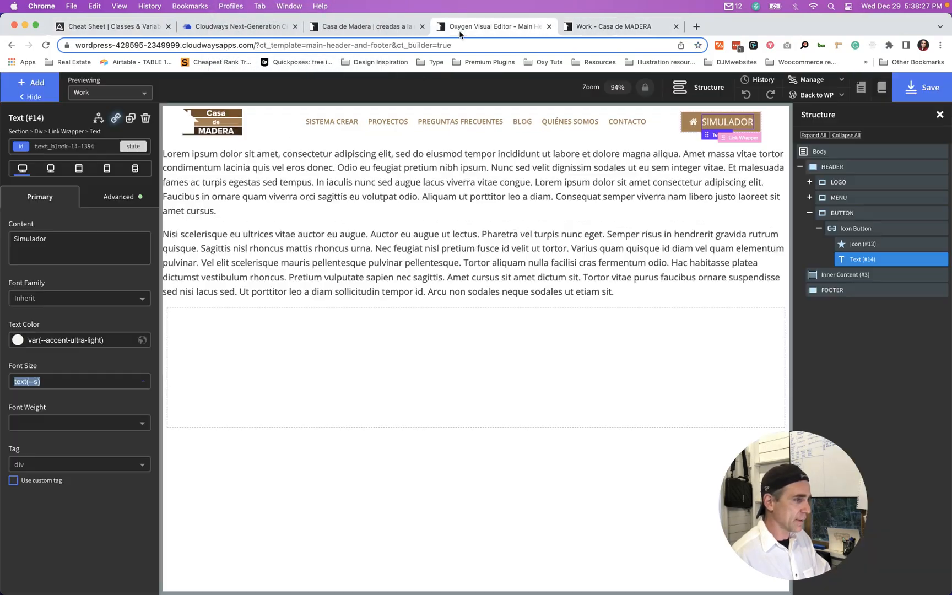
pyautogui.write('var(--text-s)')
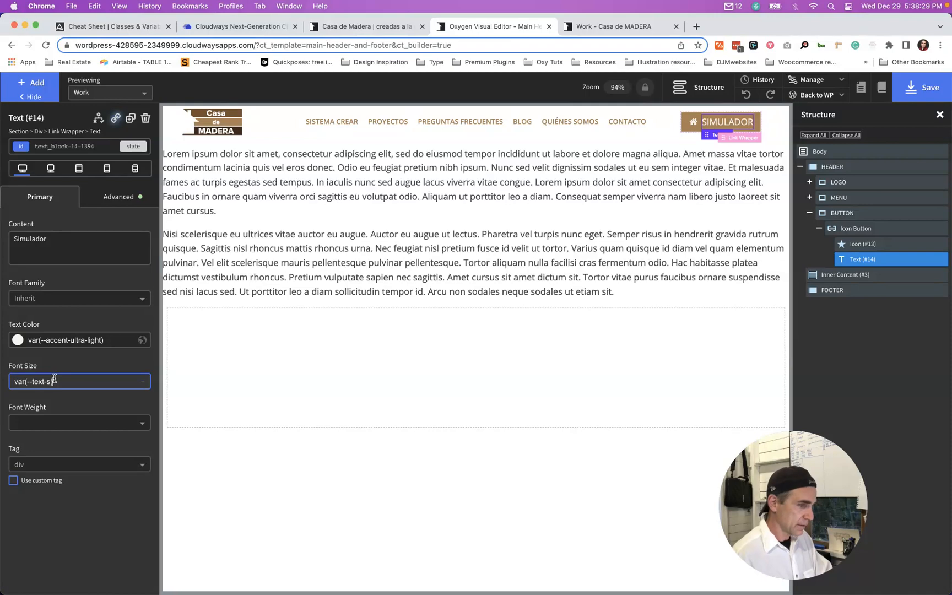
pyautogui.press('Return')
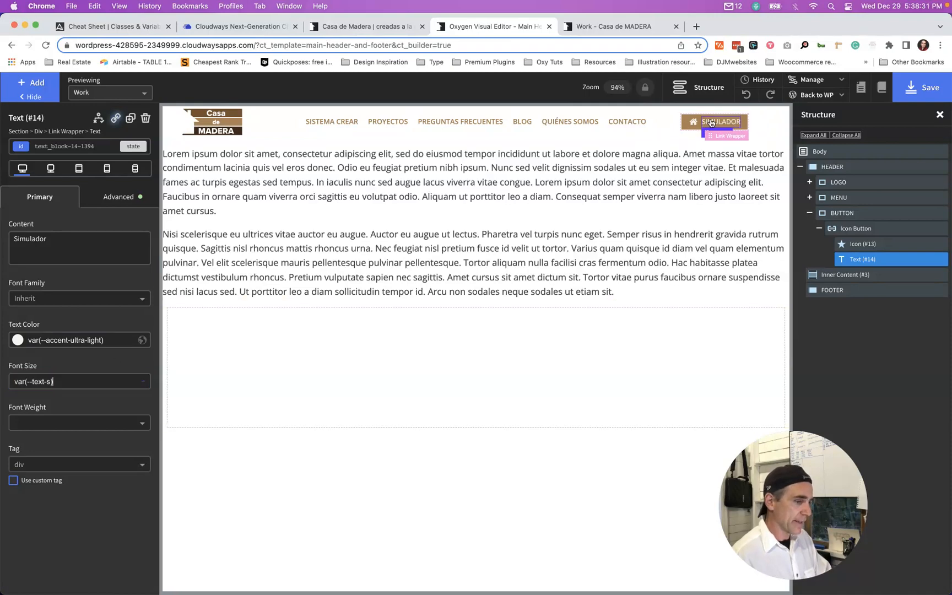
# - Save the header template and compare the refreshed Work page's button with the one on the original casademadera.co site
pyautogui.click(910, 92)
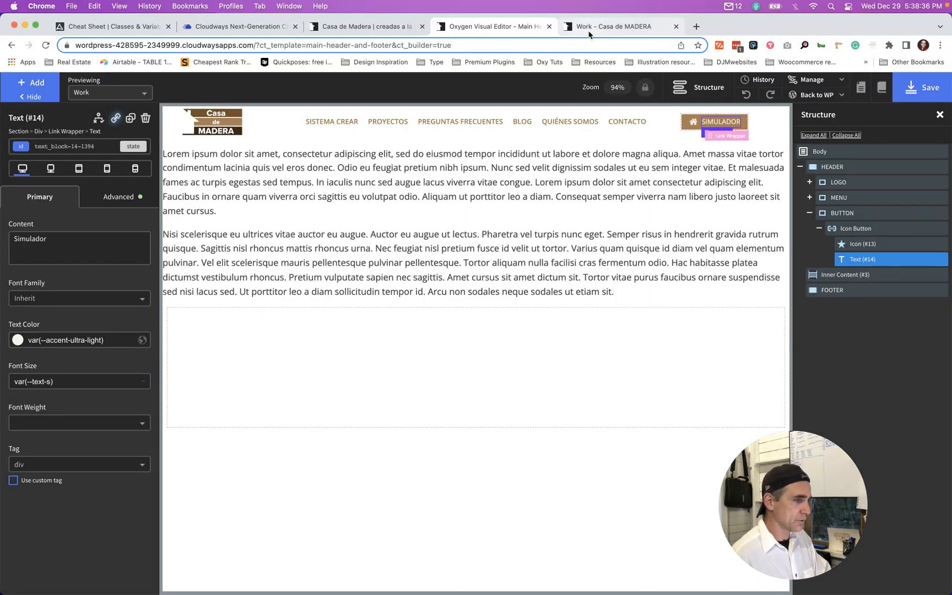
pyautogui.click(588, 34)
pyautogui.press('super+r')
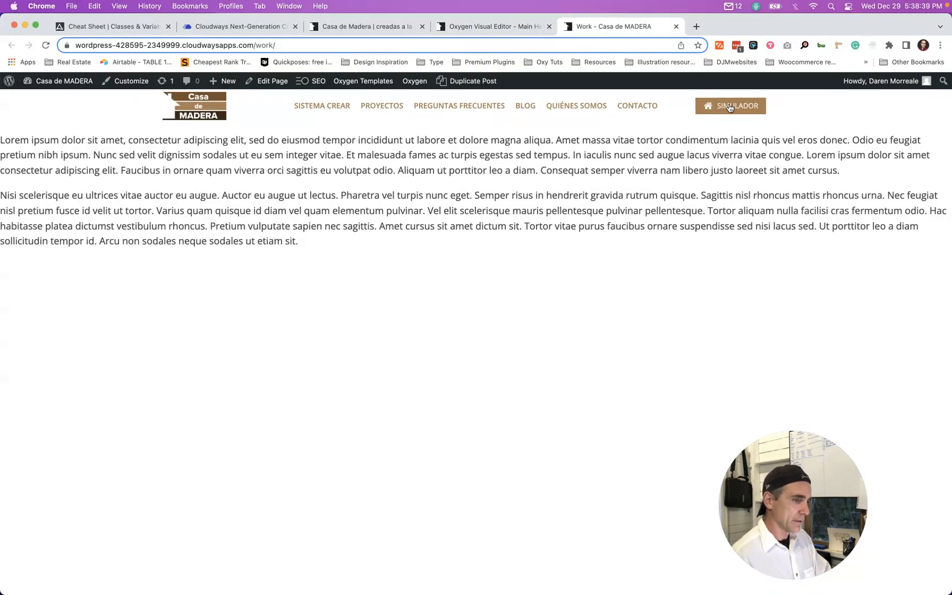
pyautogui.click(362, 29)
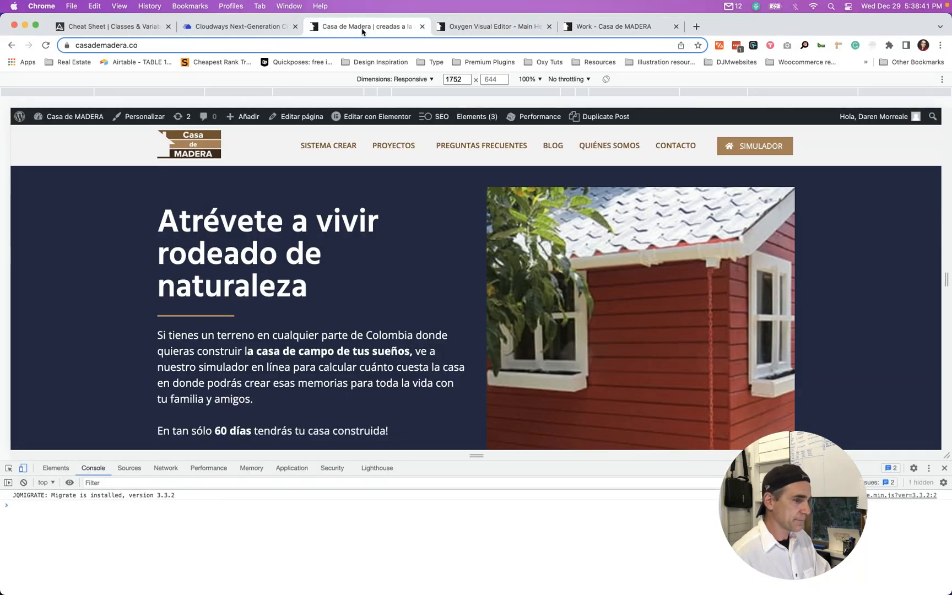
pyautogui.click(611, 26)
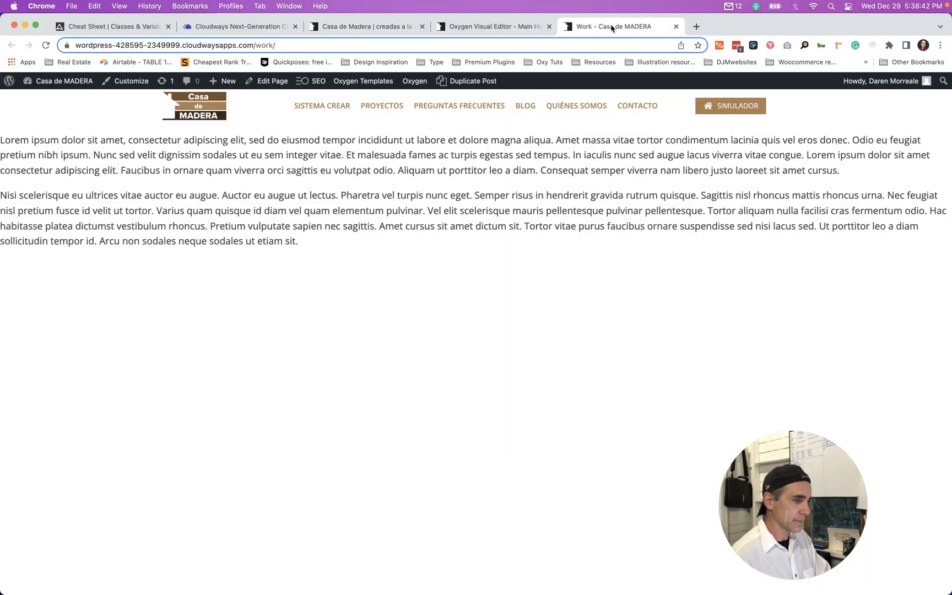
pyautogui.click(494, 30)
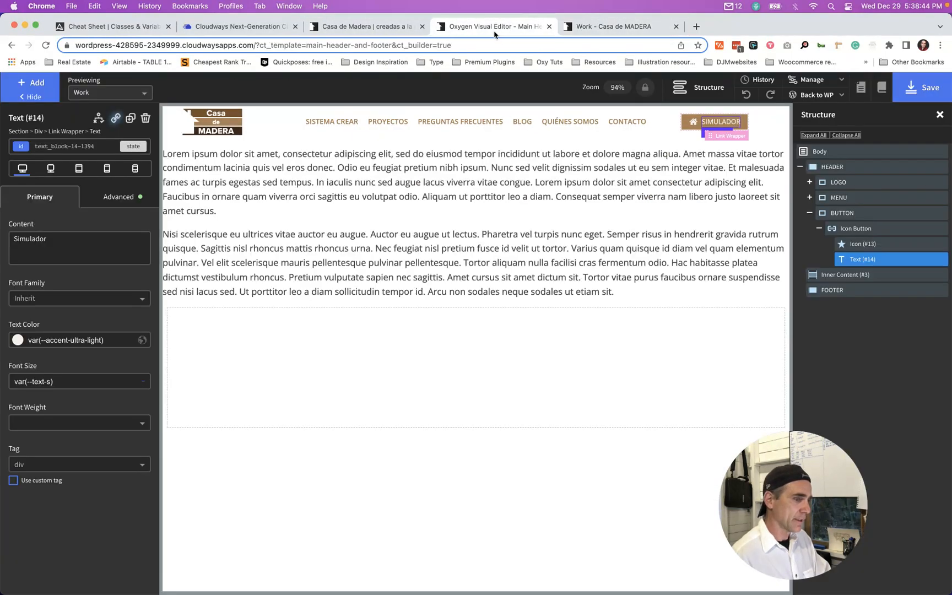
# - Check the header at the 1240px breakpoint and set the BUTTON div's display to none at the tablet breakpoint
pyautogui.click(50, 170)
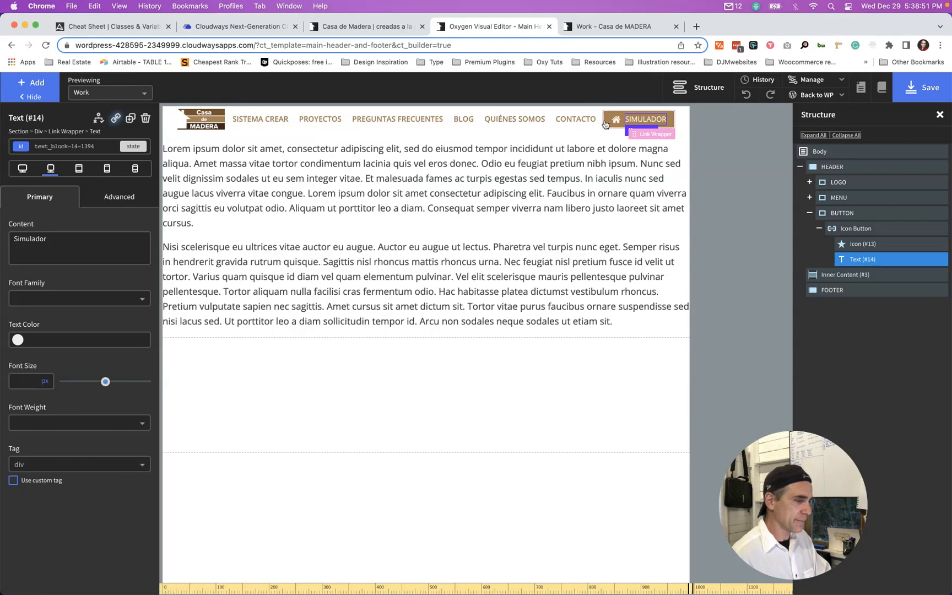
pyautogui.click(79, 168)
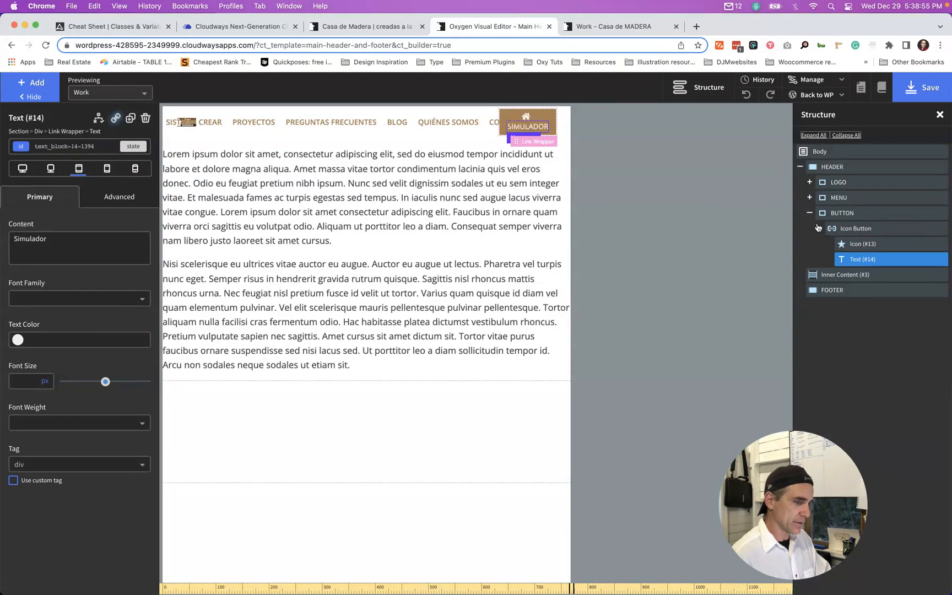
pyautogui.click(809, 214)
pyautogui.click(849, 215)
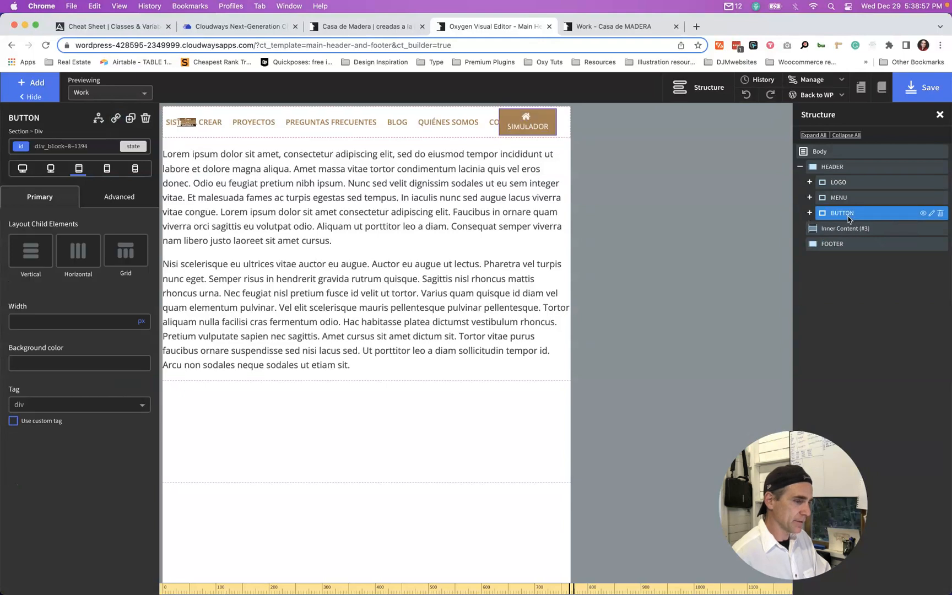
pyautogui.click(119, 197)
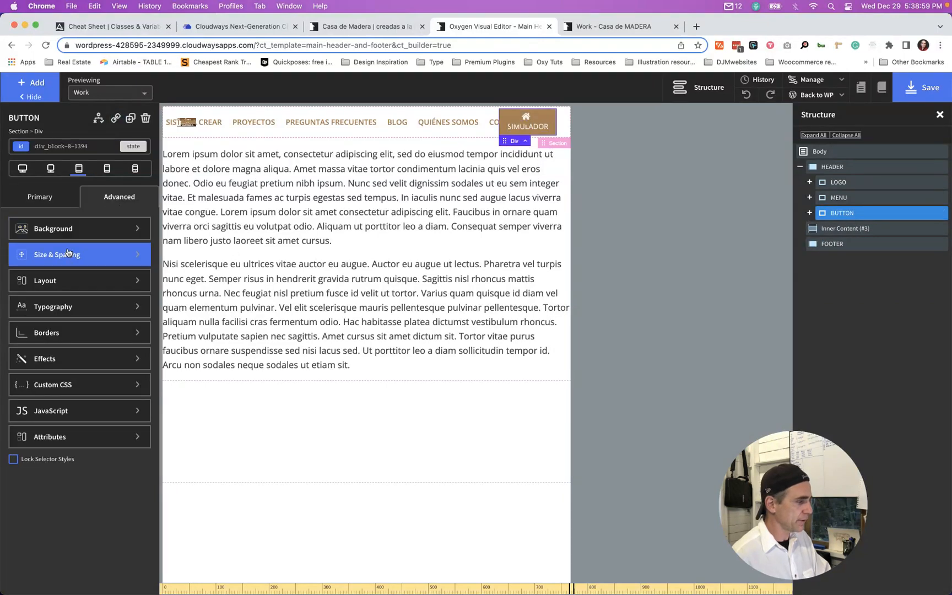
pyautogui.click(65, 281)
pyautogui.click(127, 298)
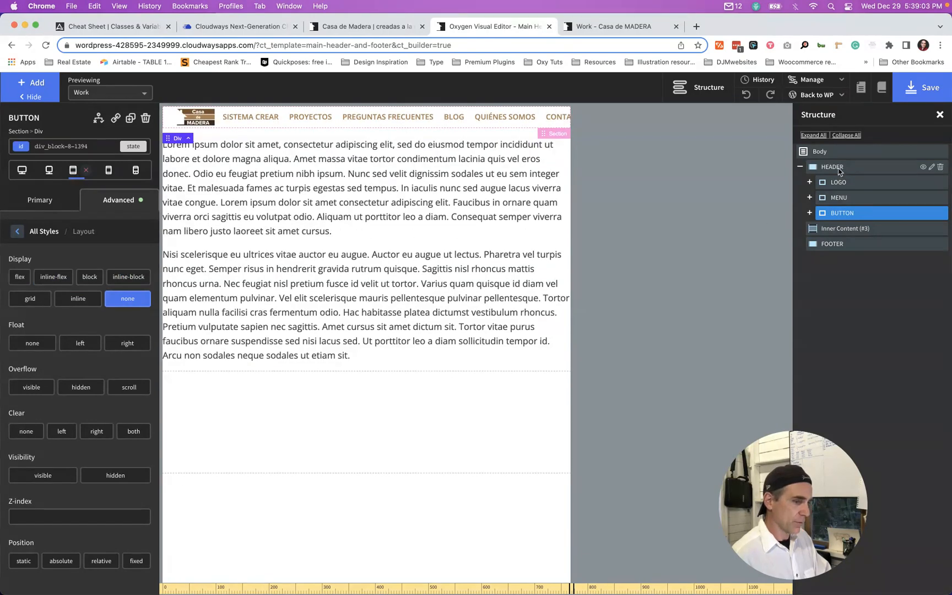
pyautogui.click(833, 168)
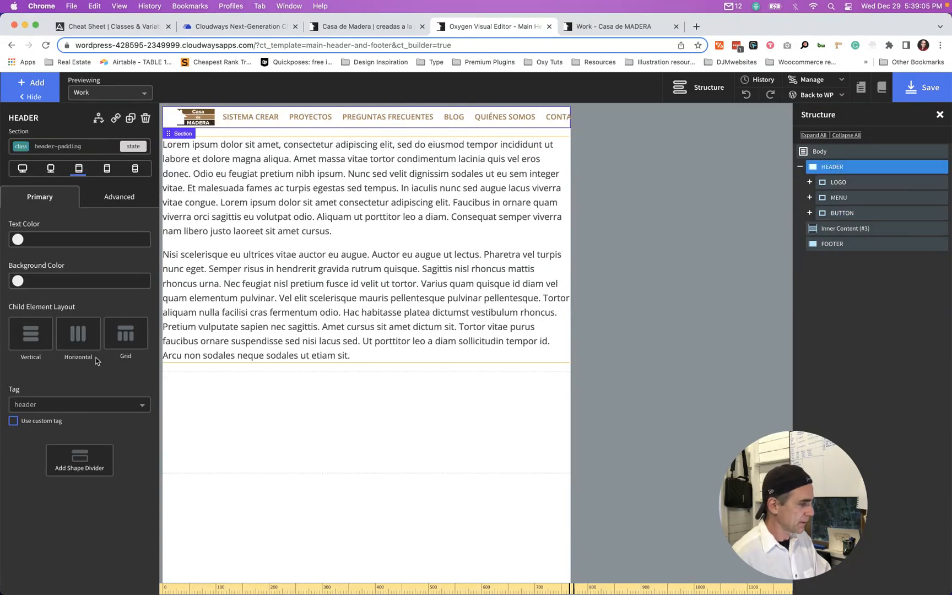
pyautogui.click(79, 341)
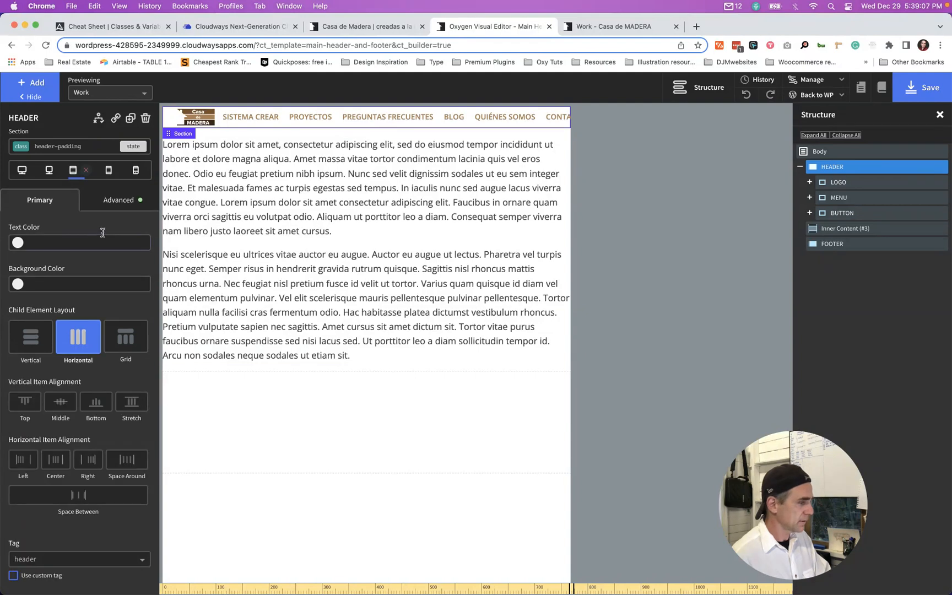
pyautogui.click(28, 349)
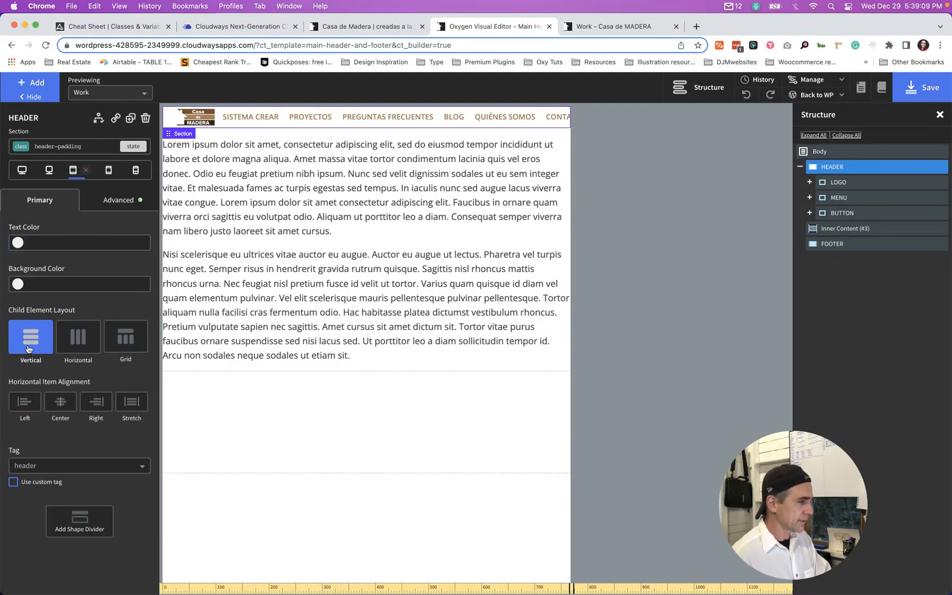
pyautogui.click(68, 341)
pyautogui.click(118, 202)
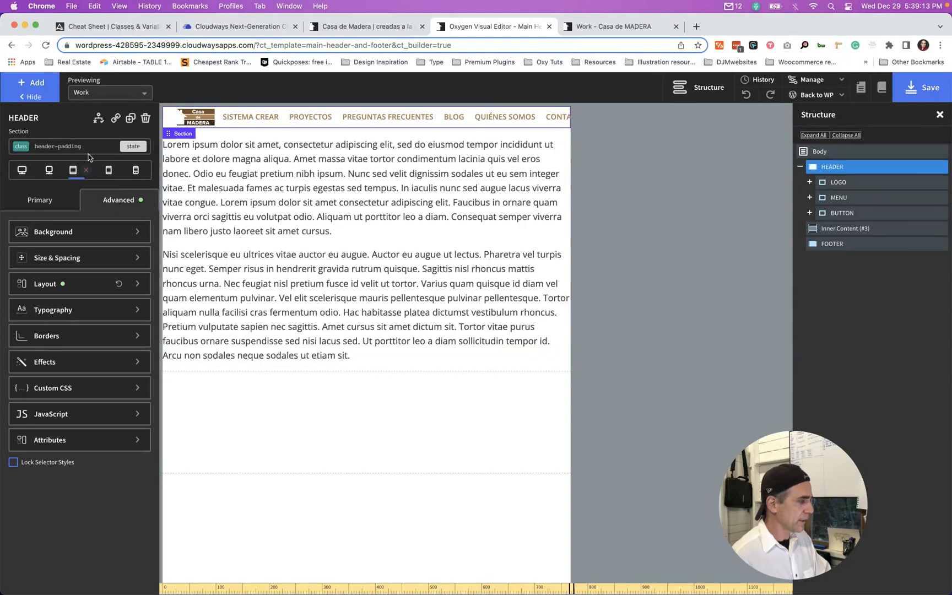
pyautogui.click(40, 203)
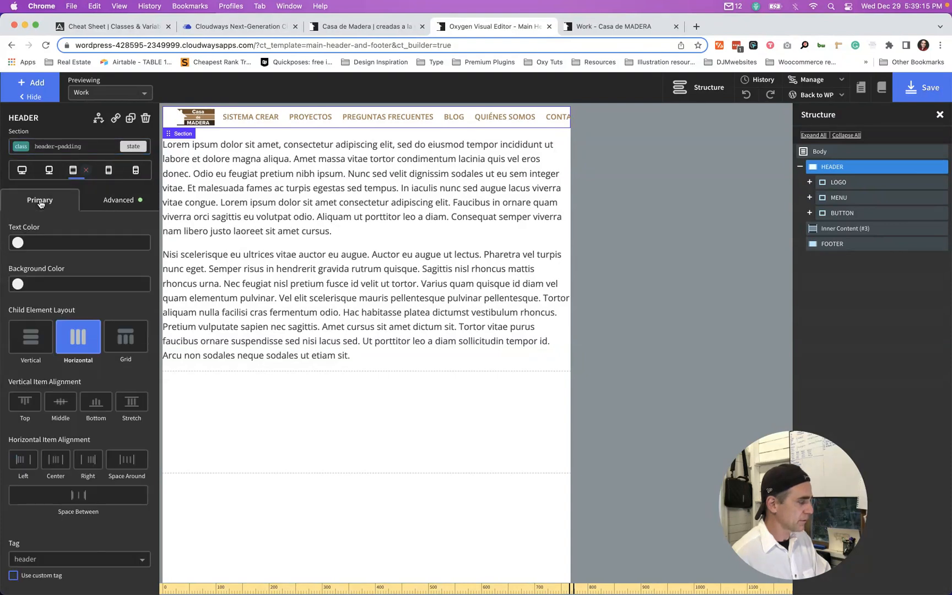
pyautogui.click(77, 336)
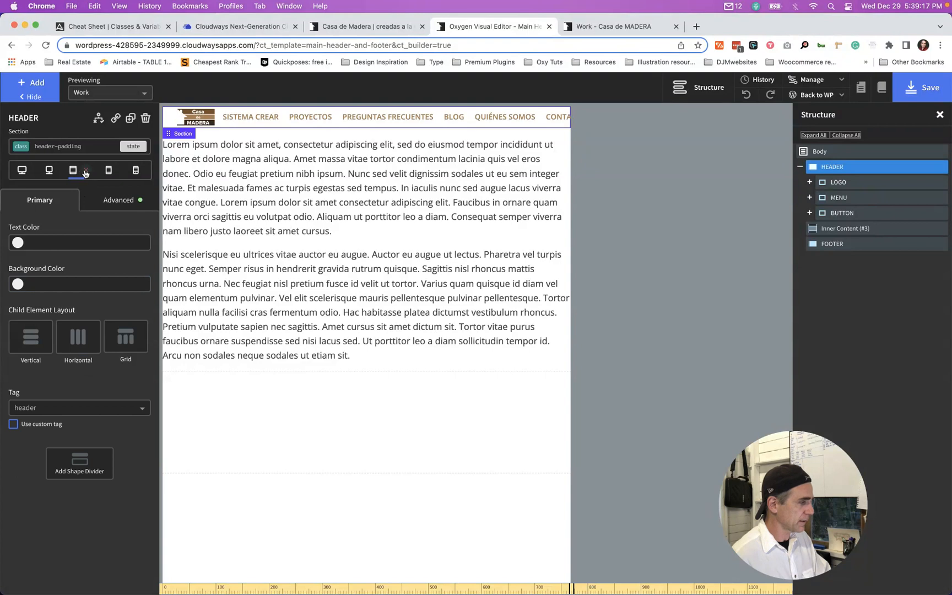
# - Switch the HEADER section from its header-padding class to its own ID and lay out its children horizontally at the tablet breakpoint
pyautogui.click(67, 147)
pyautogui.click(49, 190)
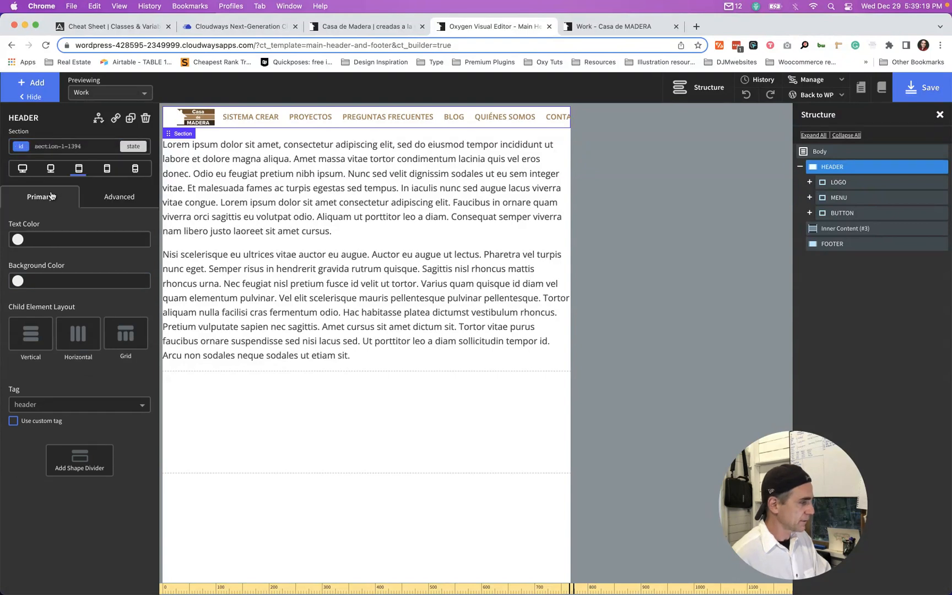
pyautogui.click(119, 201)
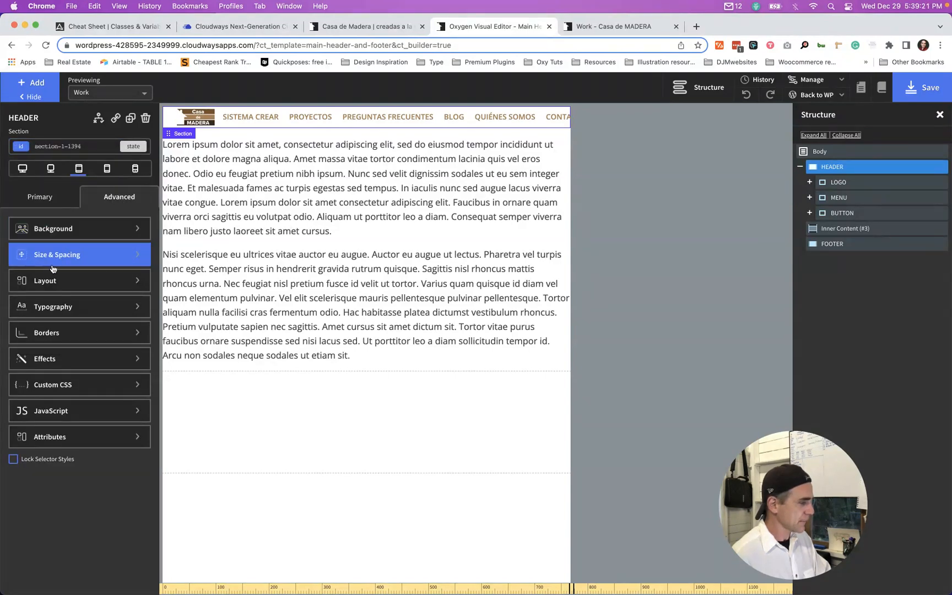
pyautogui.click(40, 197)
pyautogui.click(78, 336)
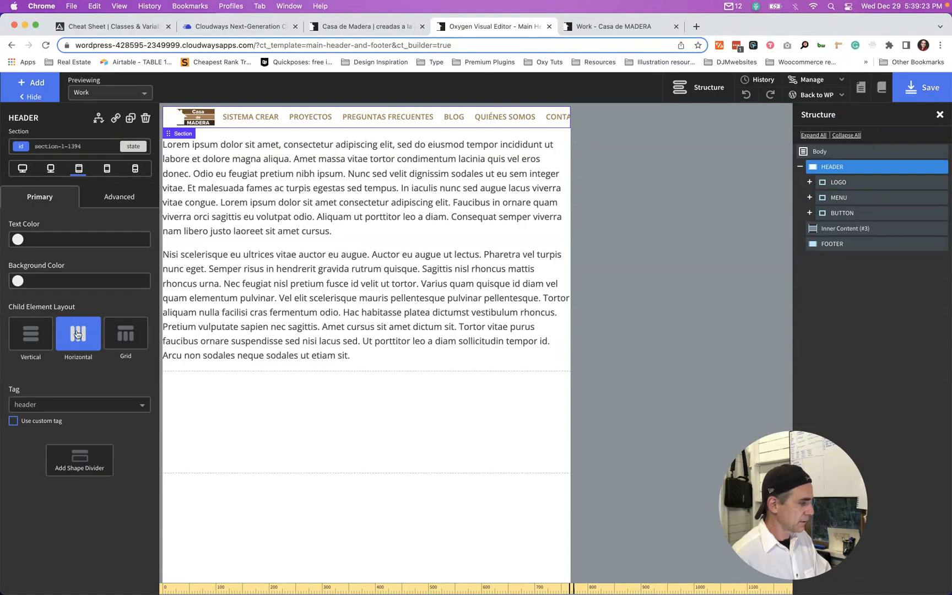
# - Set the HEADER section's flex wrap to wrap at the tablet breakpoint, leaving align items and justify content unset
pyautogui.click(118, 201)
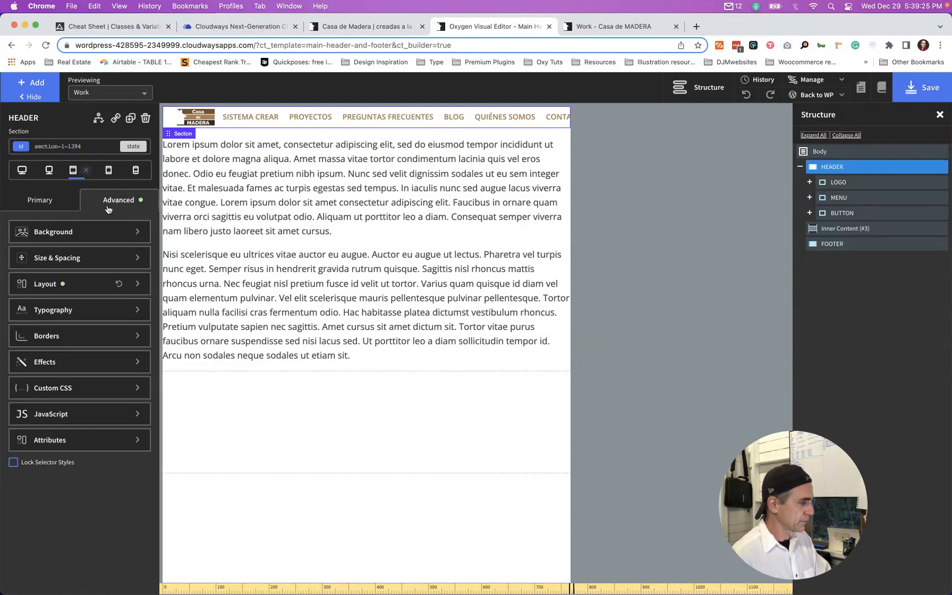
pyautogui.click(41, 284)
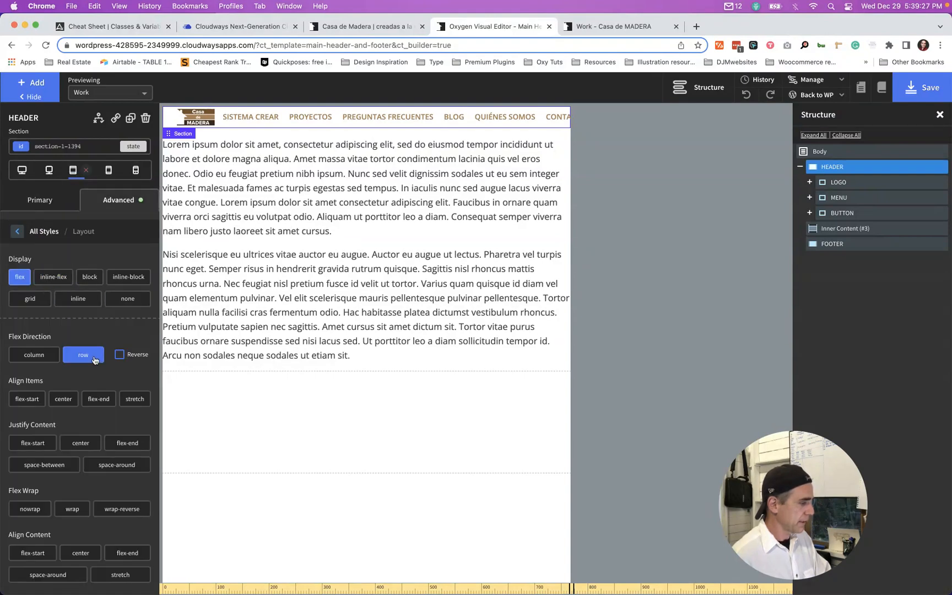
pyautogui.click(109, 401)
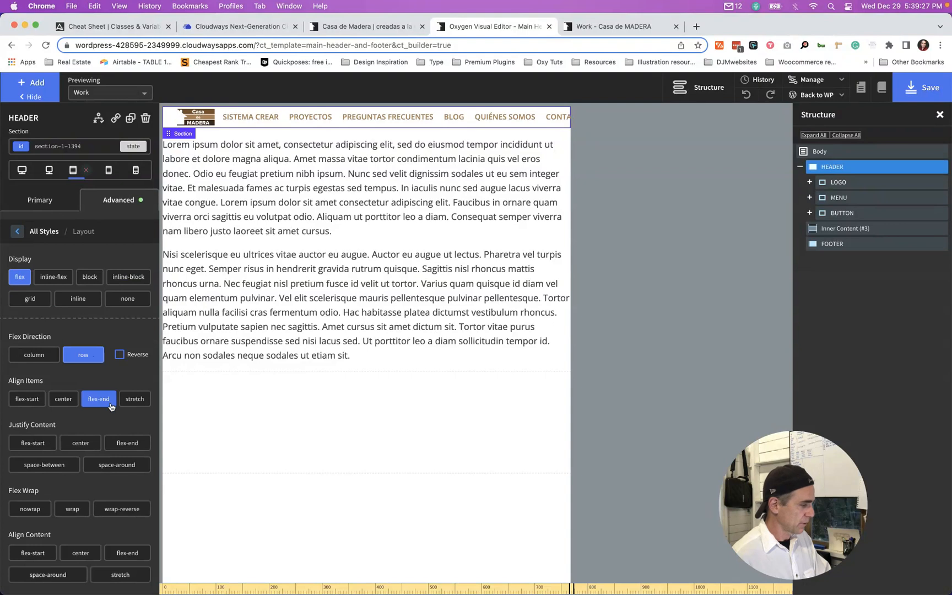
pyautogui.click(66, 400)
pyautogui.scroll(-1, 81, 440)
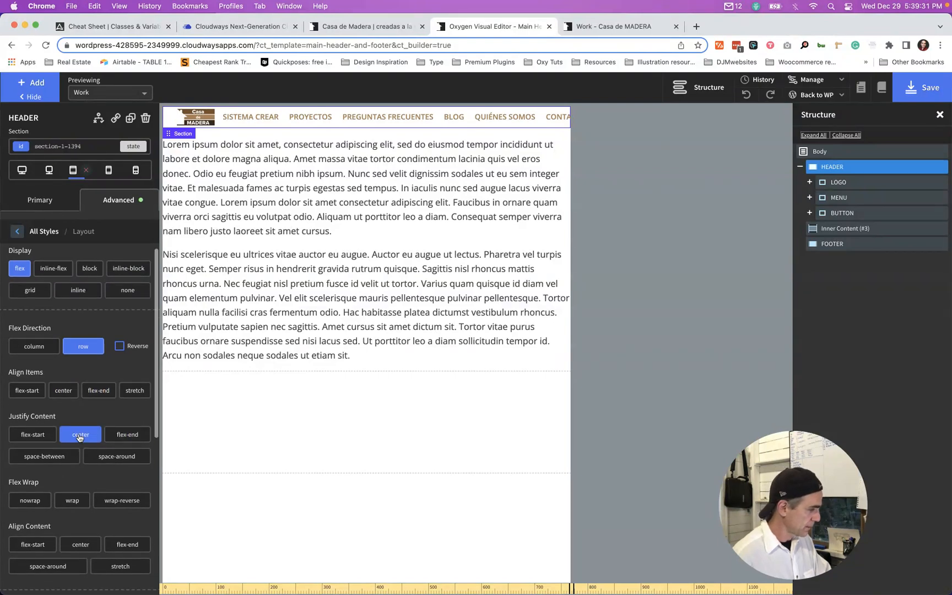
pyautogui.scroll(1, 80, 356)
pyautogui.scroll(-1, 98, 415)
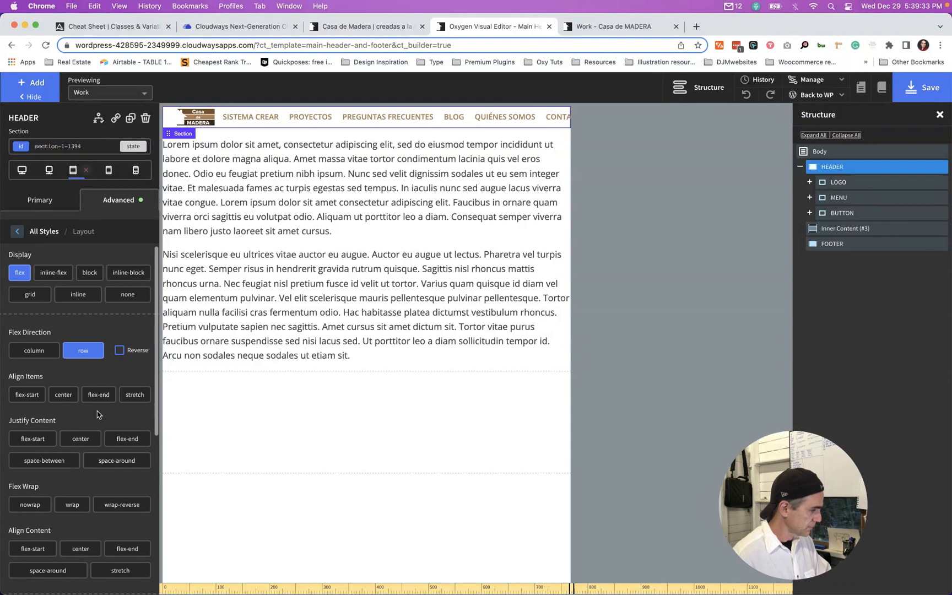
pyautogui.click(73, 504)
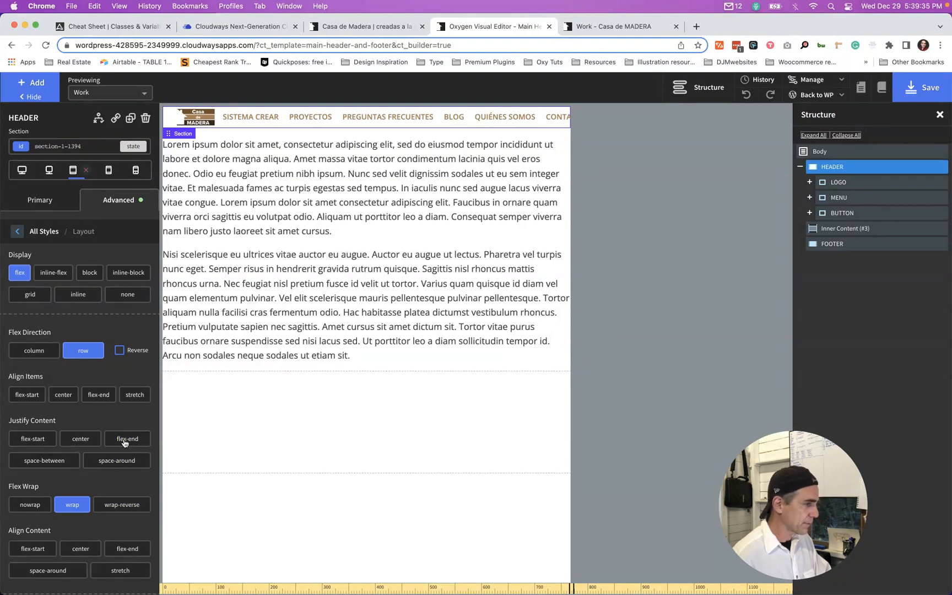
# - Set the widths of the LOGO and MENU divs to 100% at the tablet breakpoint
pyautogui.click(846, 182)
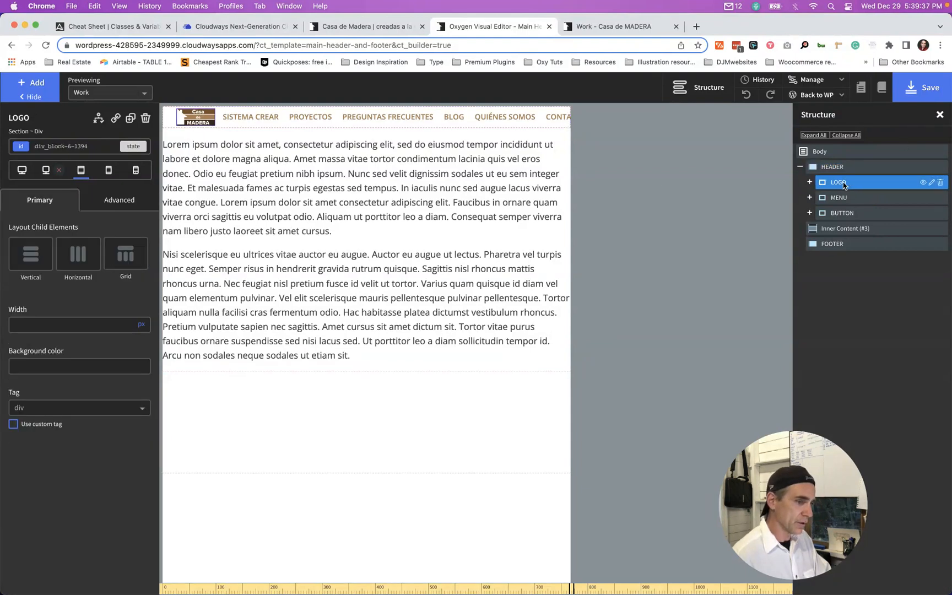
pyautogui.click(144, 326)
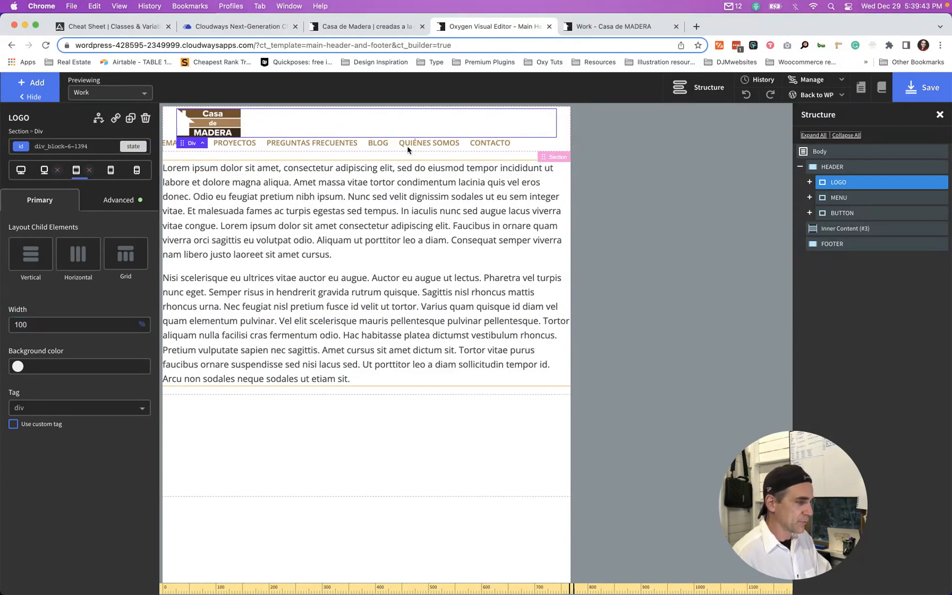
pyautogui.click(436, 148)
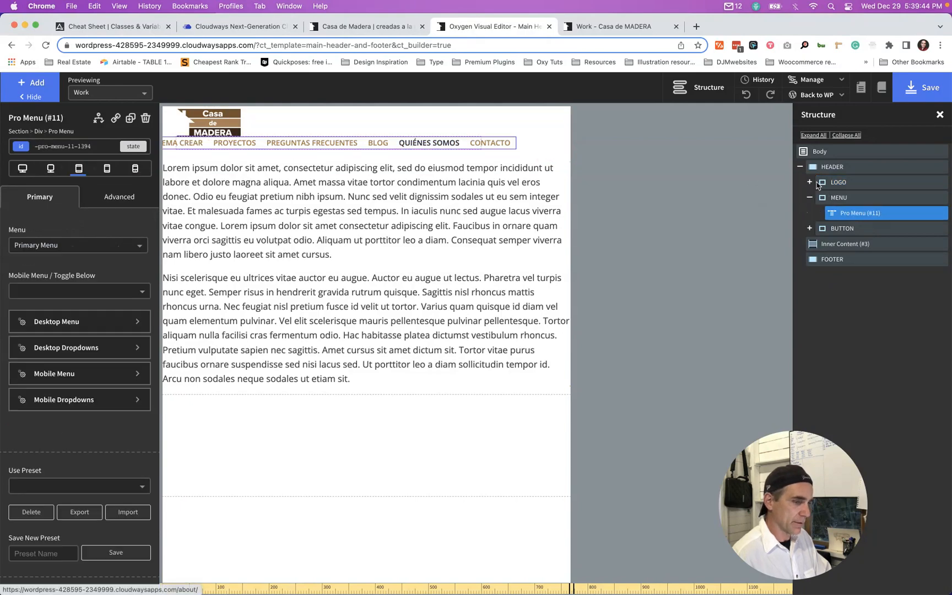
pyautogui.click(839, 198)
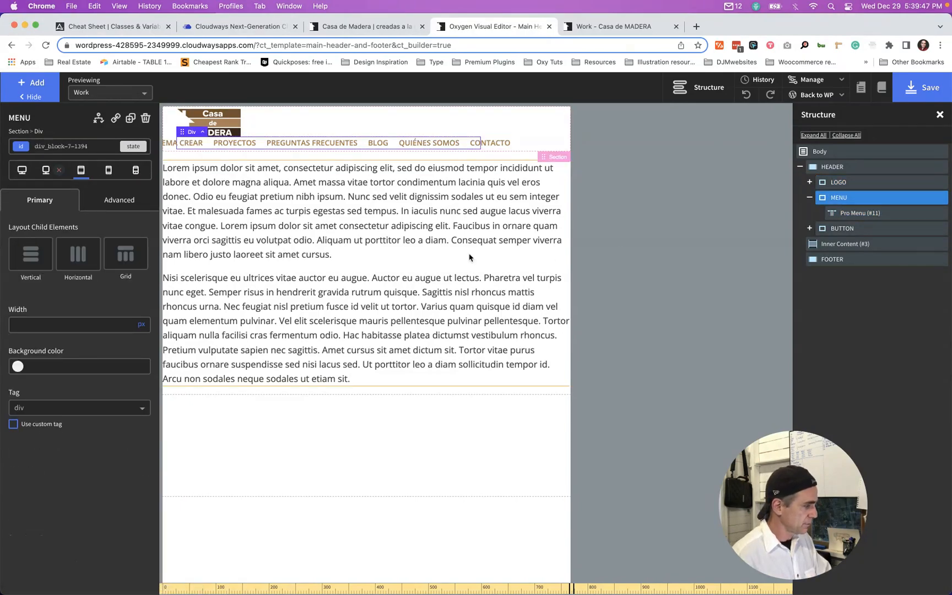
pyautogui.click(142, 326)
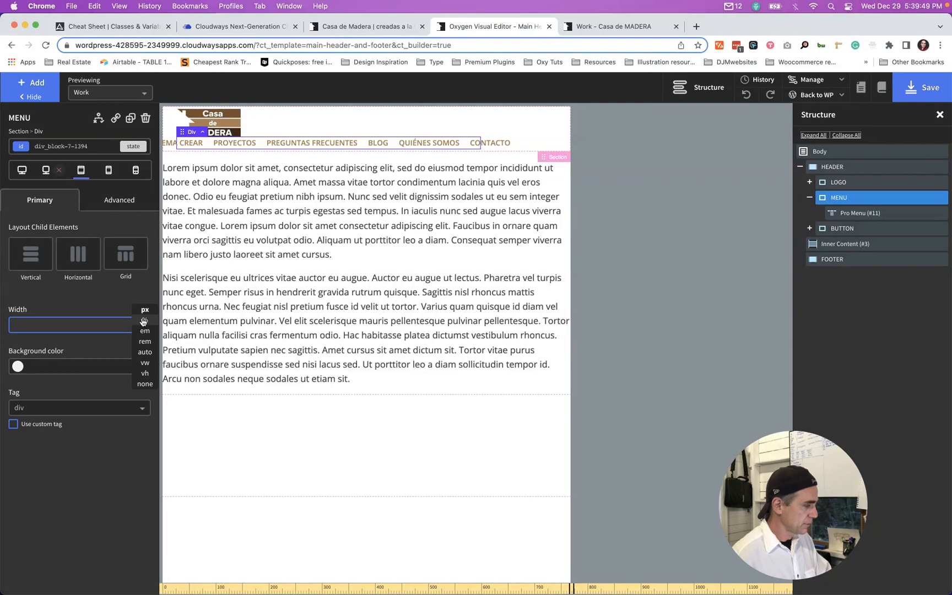
pyautogui.click(143, 350)
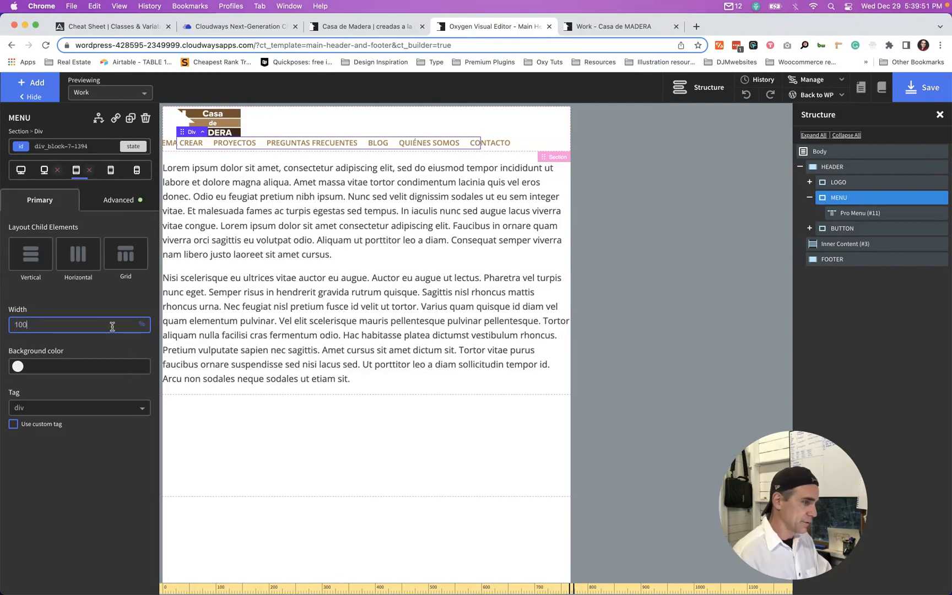
# - Give the LOGO div a vertical child layout with its items centered horizontally
pyautogui.click(426, 121)
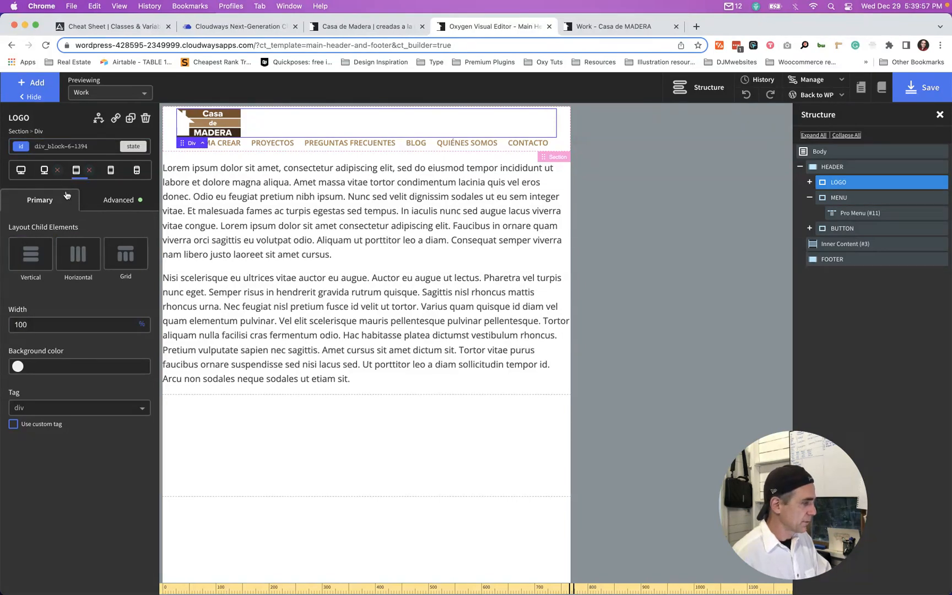
pyautogui.click(77, 249)
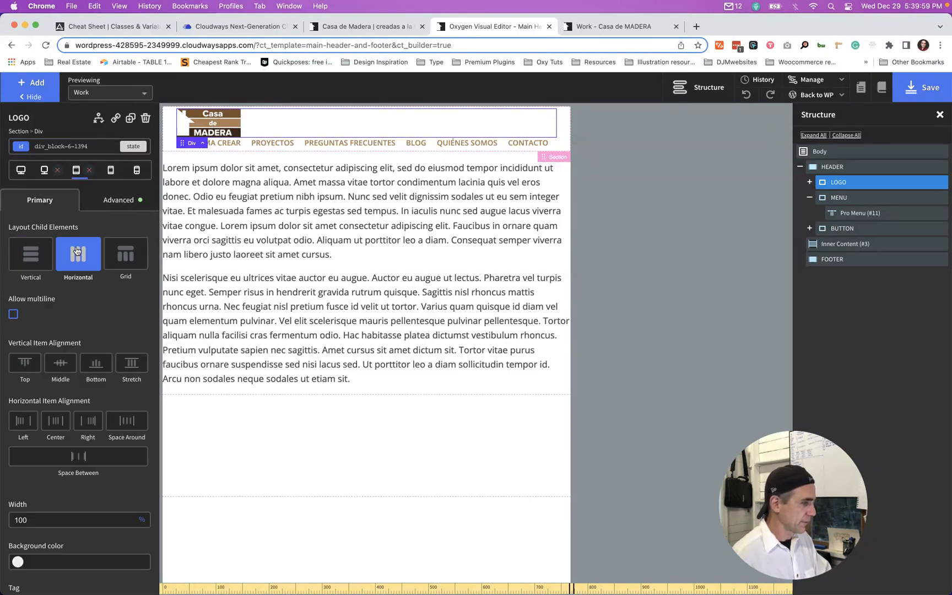
pyautogui.click(31, 258)
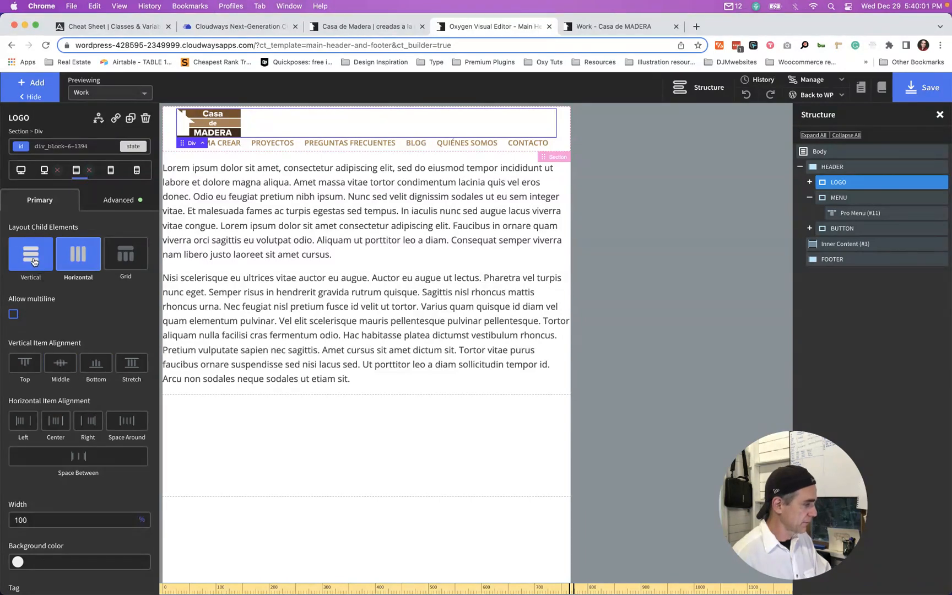
pyautogui.click(59, 320)
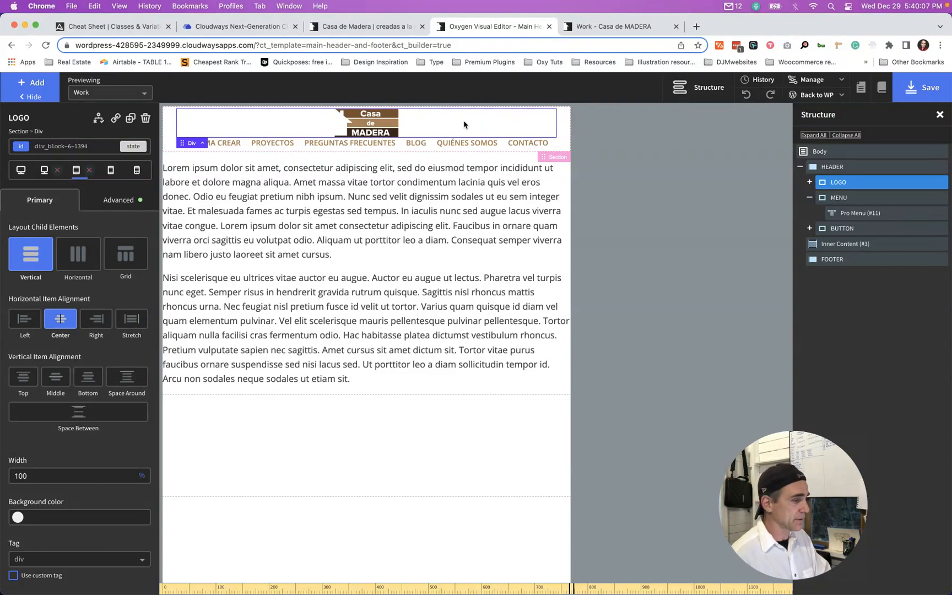
# - Set the unit of the LOGO div's bottom margin to none
pyautogui.click(115, 201)
pyautogui.click(69, 258)
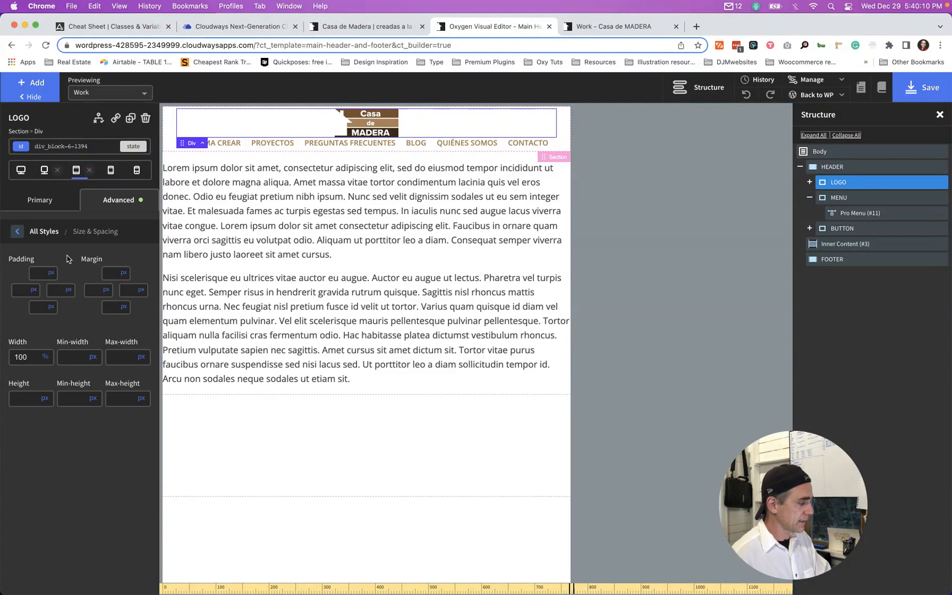
pyautogui.click(125, 308)
pyautogui.click(129, 357)
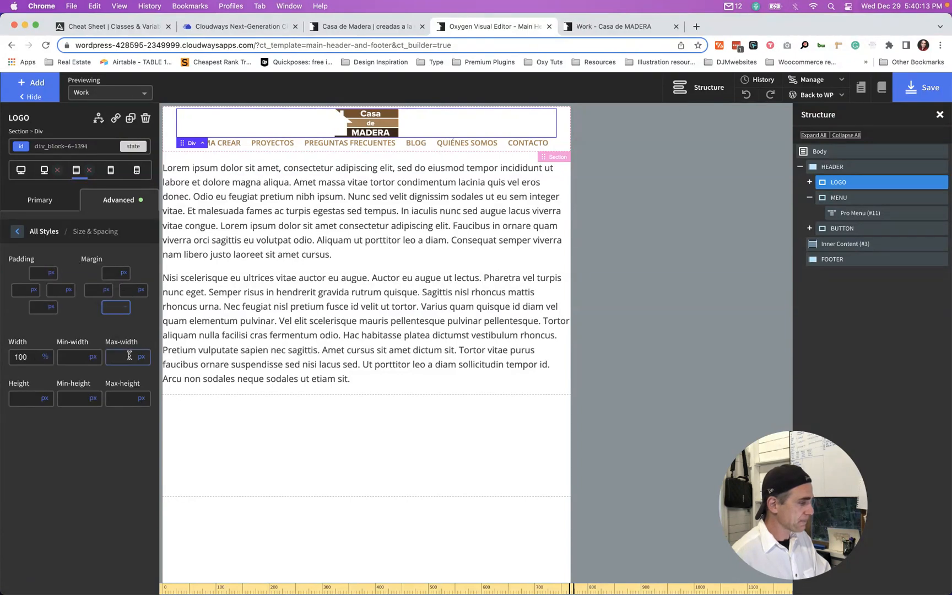
# - Switch to the Automatic.css cheat sheet and filter it to the Margin category's variables to look up the spacing values
pyautogui.click(88, 27)
pyautogui.click(291, 230)
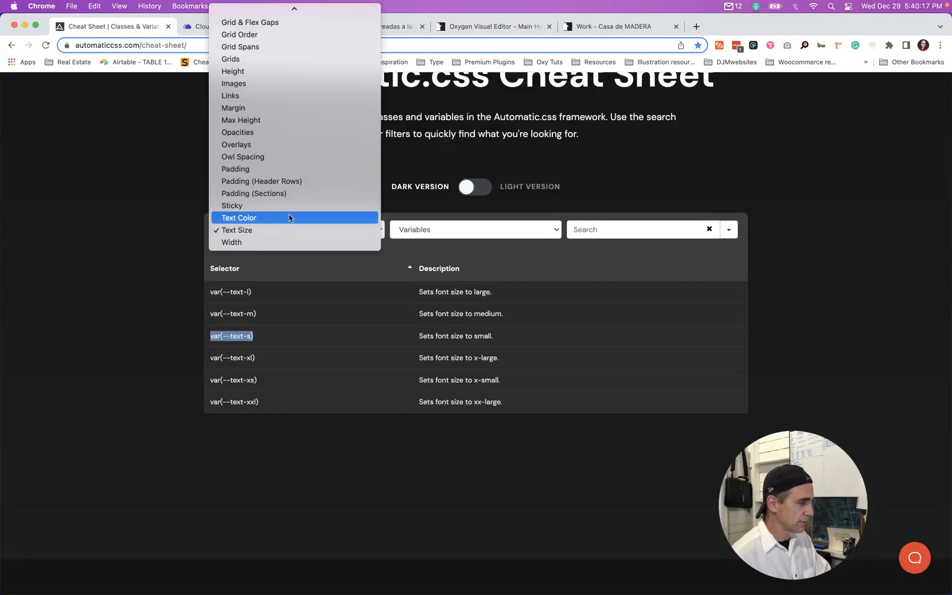
pyautogui.click(146, 227)
pyautogui.click(434, 240)
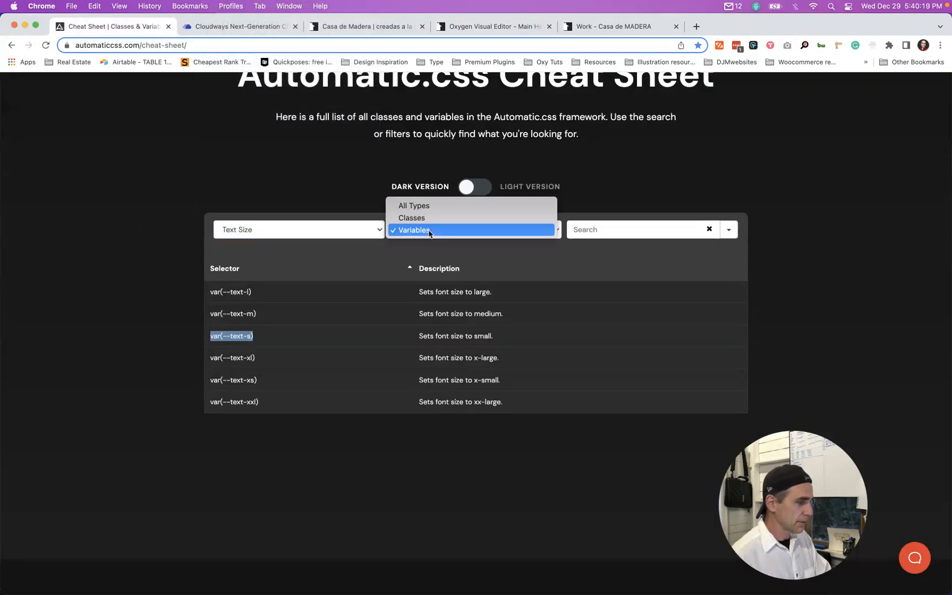
pyautogui.click(426, 202)
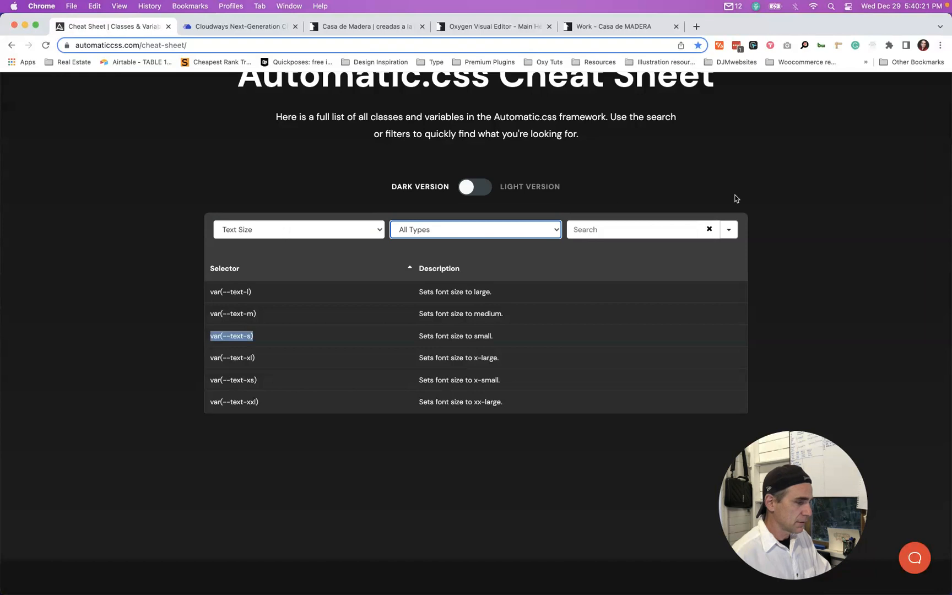
pyautogui.click(318, 251)
pyautogui.moveTo(270, 403); pyautogui.dragTo(284, 231)
pyautogui.click(284, 232)
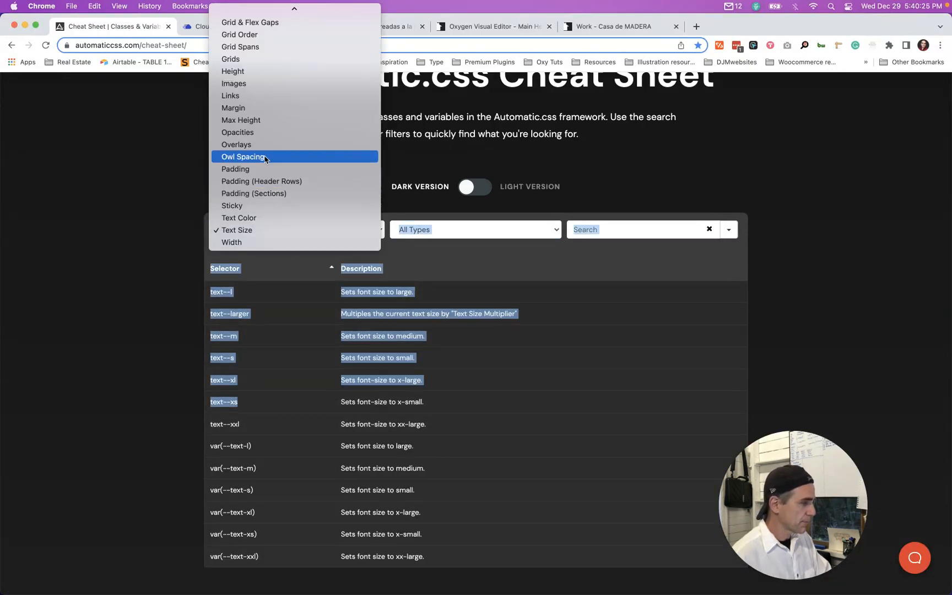
pyautogui.scroll(3, 272, 113)
pyautogui.scroll(3, 272, 113)
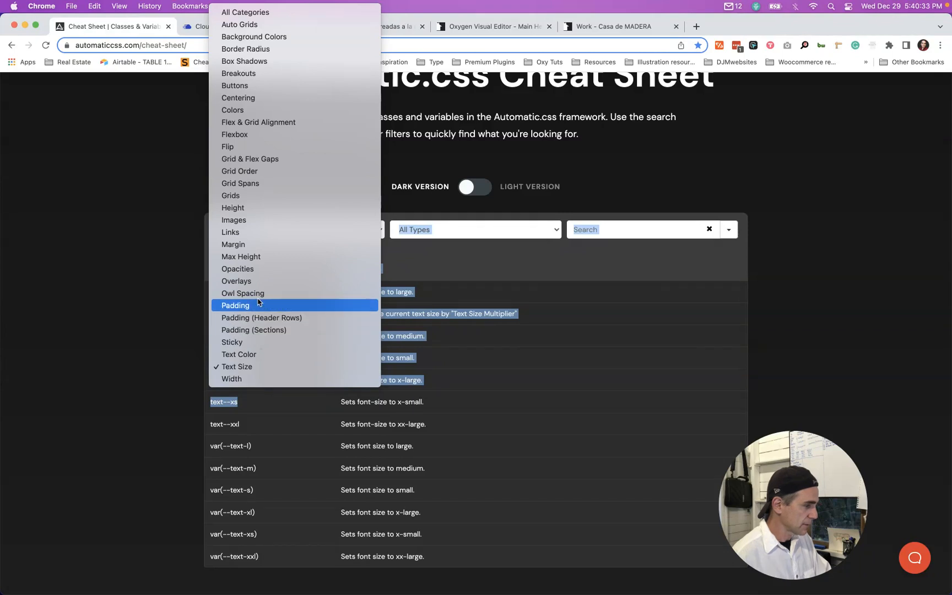
pyautogui.click(254, 246)
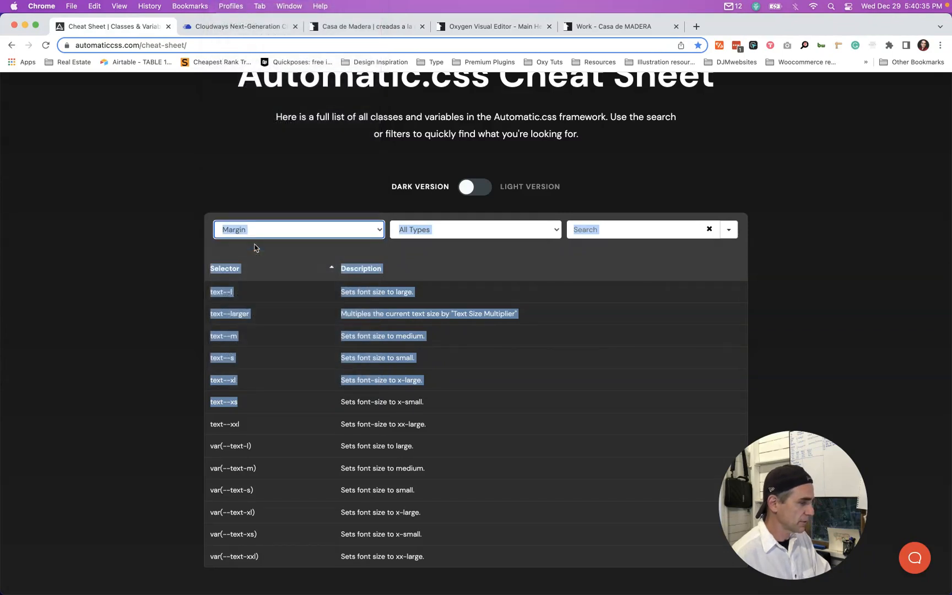
pyautogui.click(458, 234)
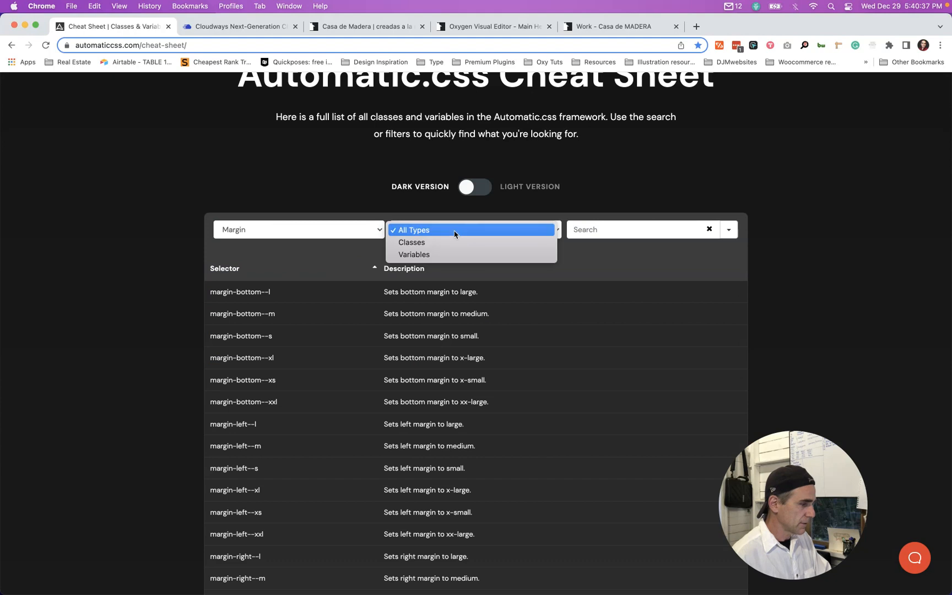
pyautogui.click(449, 257)
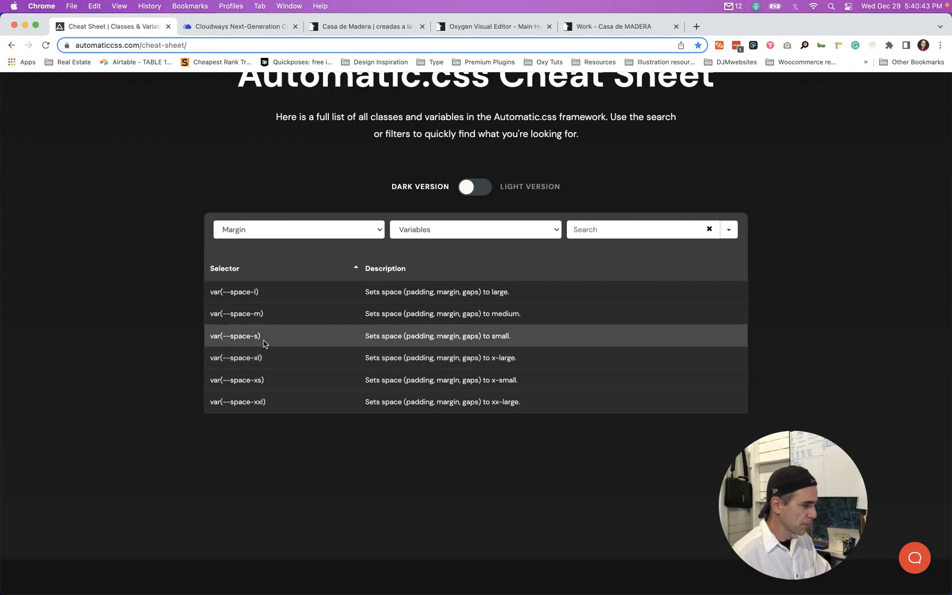
# - Copy the var(--space-s) variable from the cheat sheet and use it as the LOGO div's bottom margin in Oxygen
pyautogui.moveTo(263, 336); pyautogui.dragTo(203, 342)
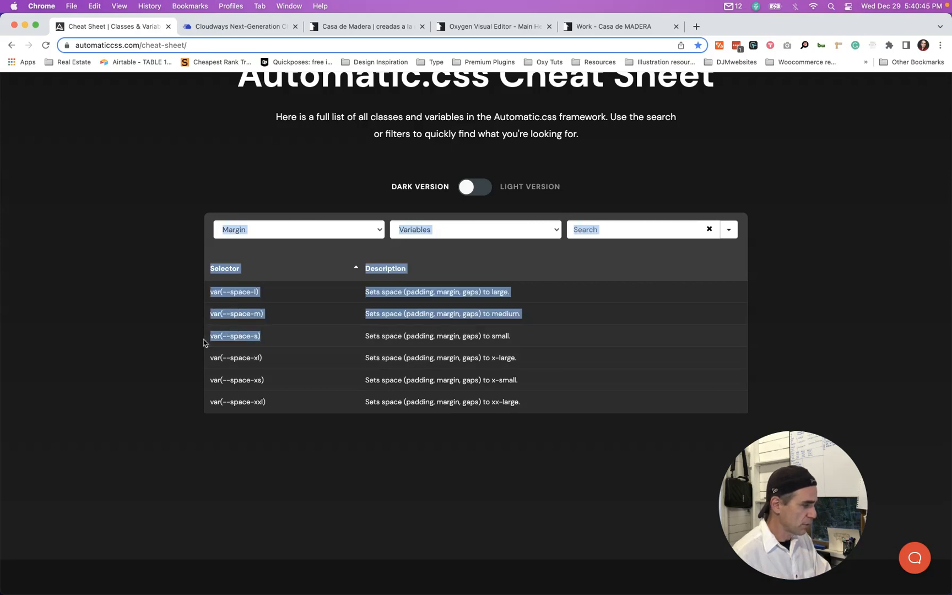
pyautogui.click(265, 337)
pyautogui.moveTo(262, 336); pyautogui.dragTo(210, 336)
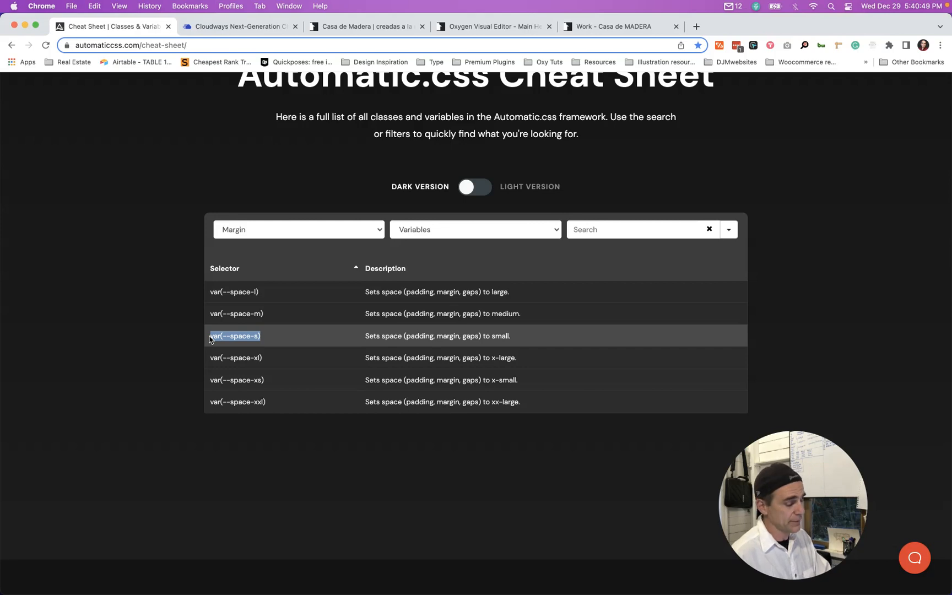
pyautogui.click(471, 28)
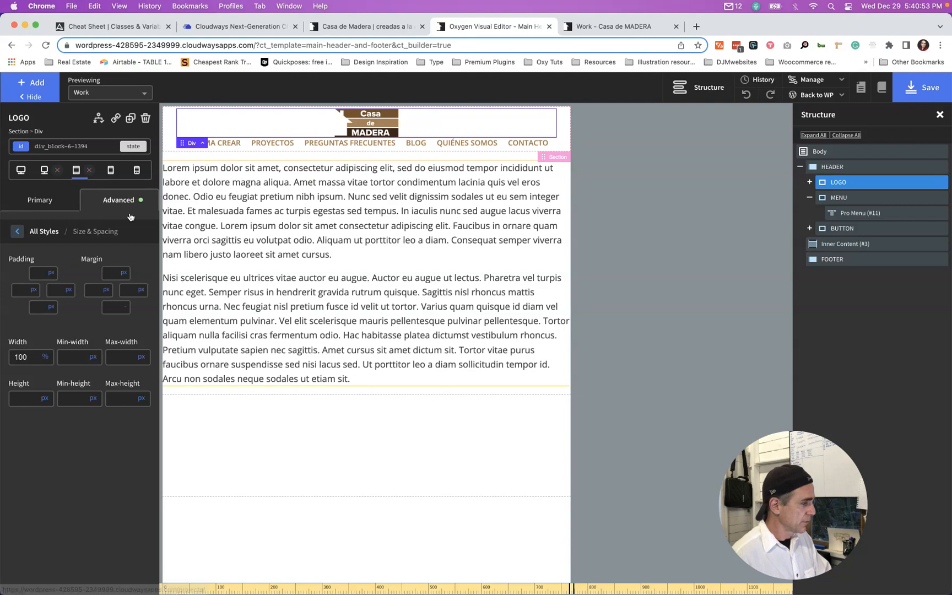
pyautogui.click(114, 307)
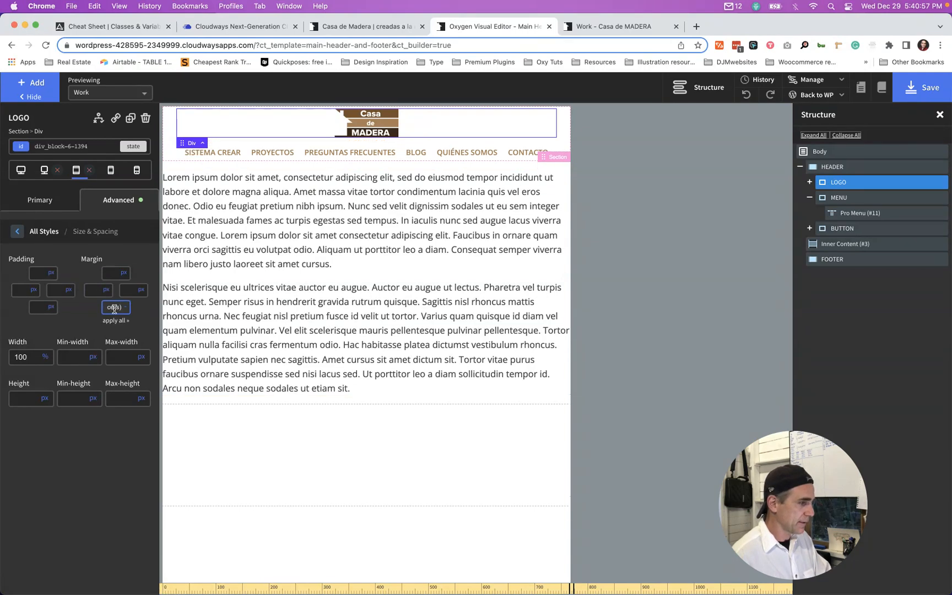
pyautogui.click(331, 173)
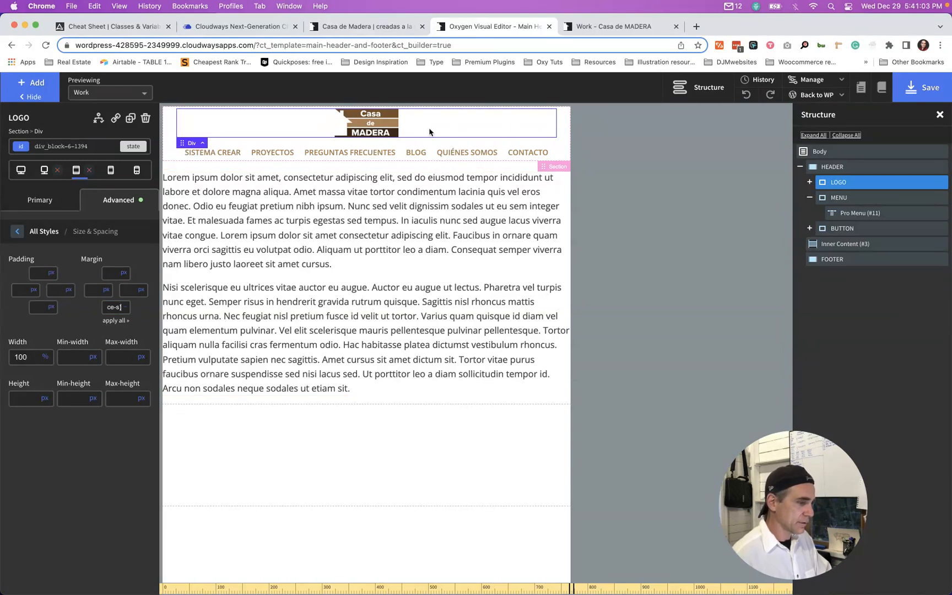
# - At the 767px breakpoint, set the Pro Menu to toggle to its mobile menu at less than 768px
pyautogui.click(110, 170)
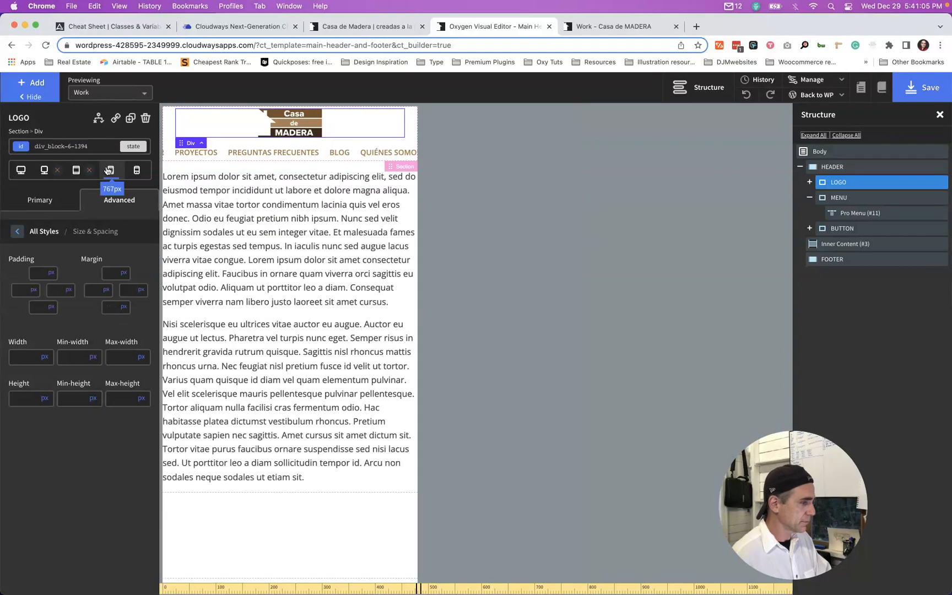
pyautogui.click(274, 154)
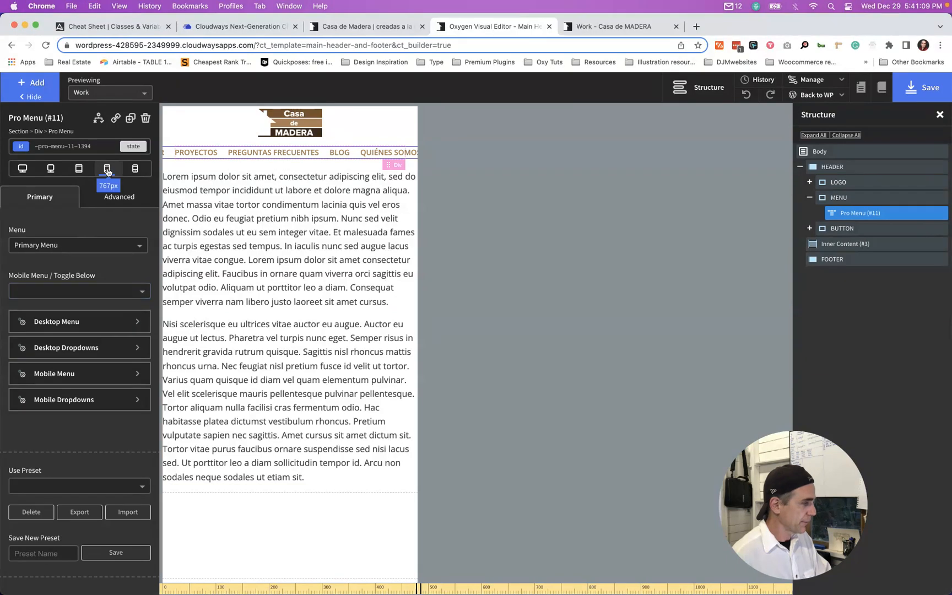
pyautogui.click(93, 292)
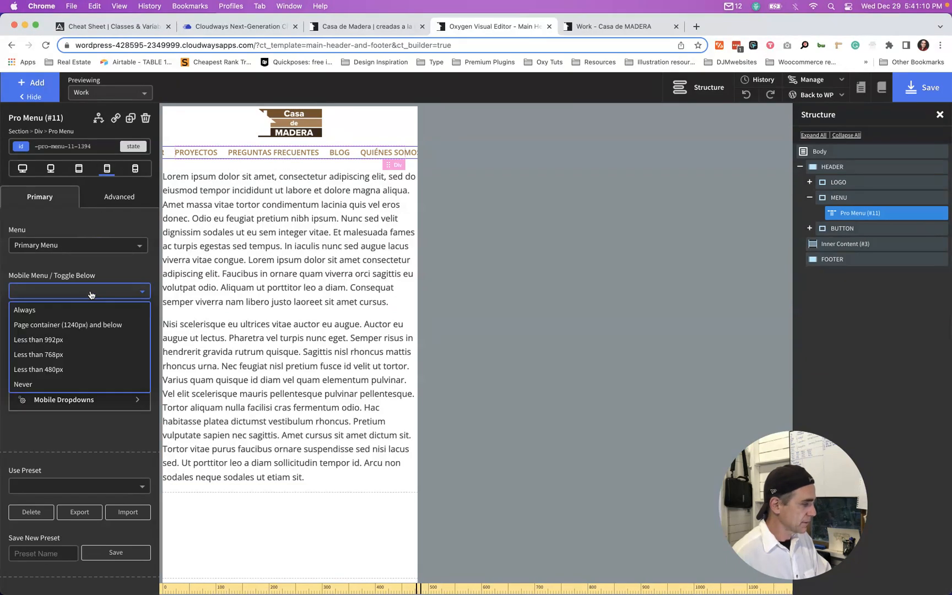
pyautogui.click(75, 353)
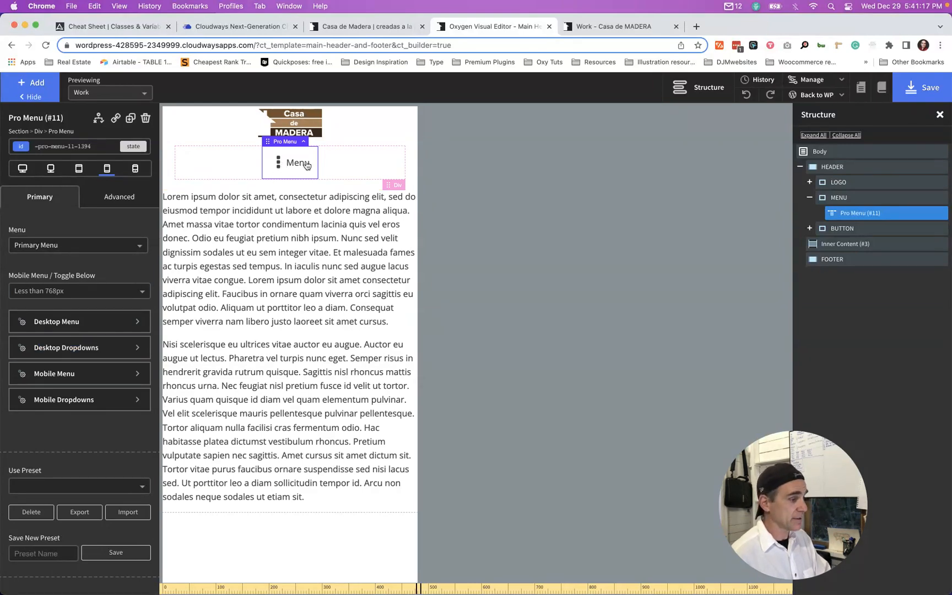
# - Switch to the original Casa de Madera site and narrow its responsive preview to 618 px to compare the mobile header
pyautogui.click(369, 29)
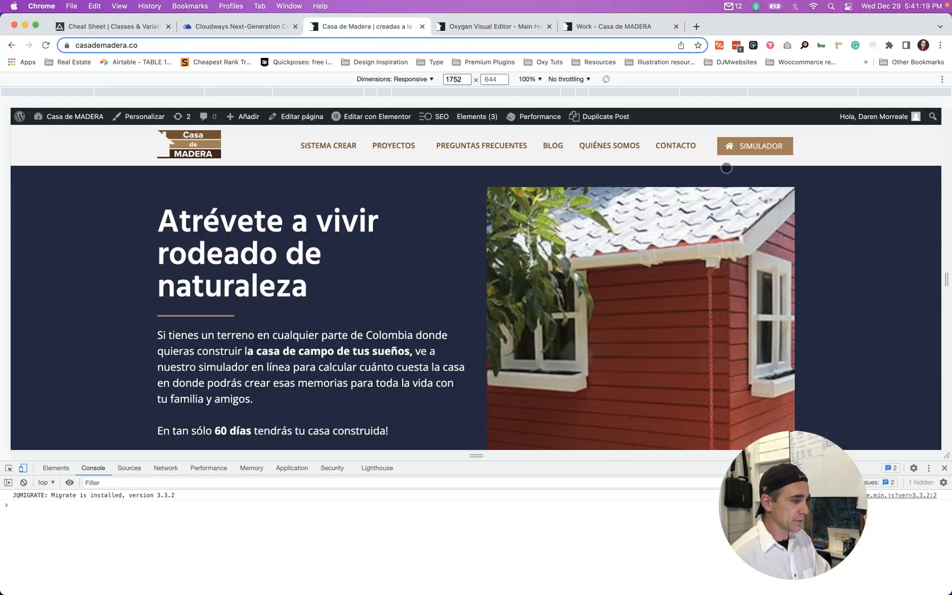
pyautogui.moveTo(947, 277); pyautogui.dragTo(646, 281)
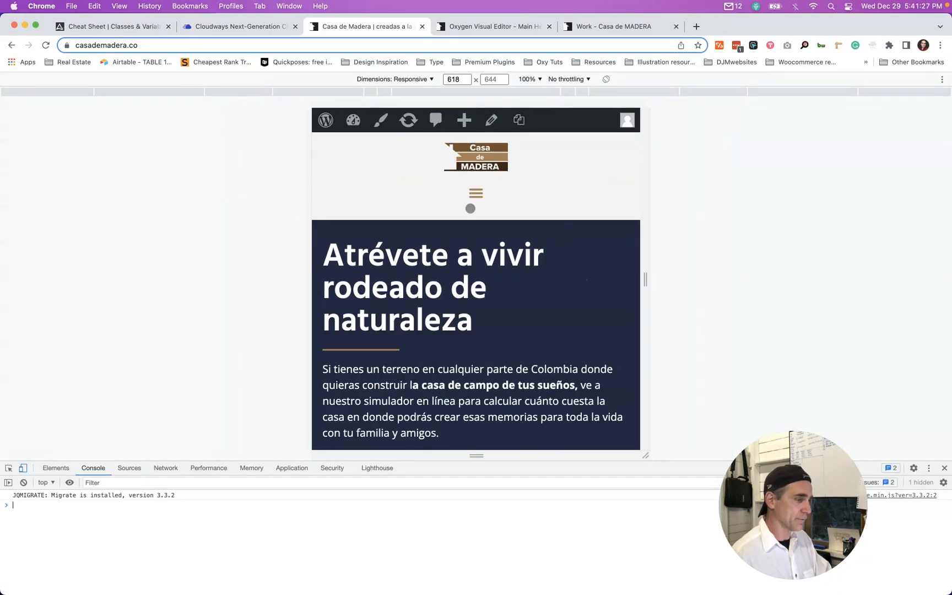
pyautogui.click(487, 28)
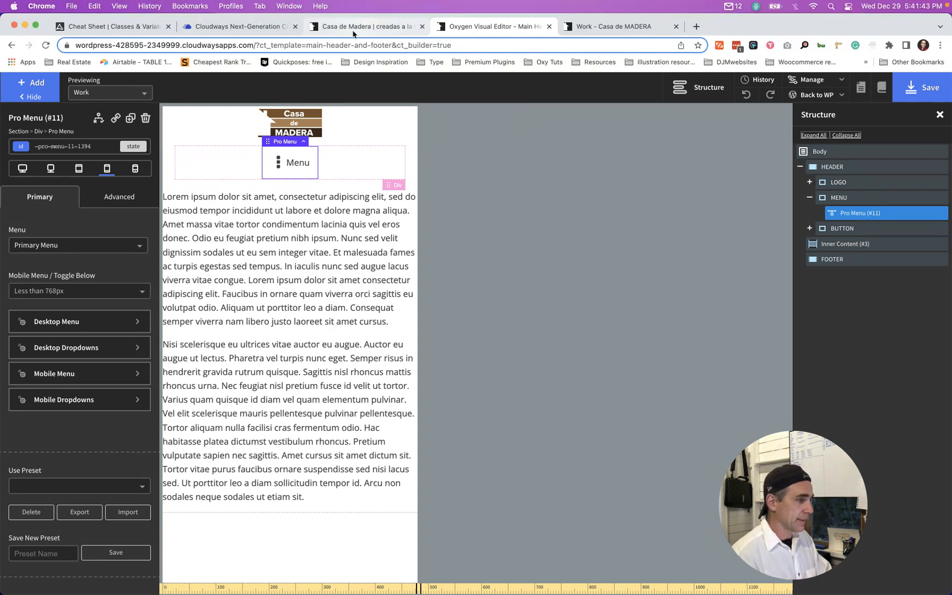
pyautogui.click(375, 26)
pyautogui.click(484, 27)
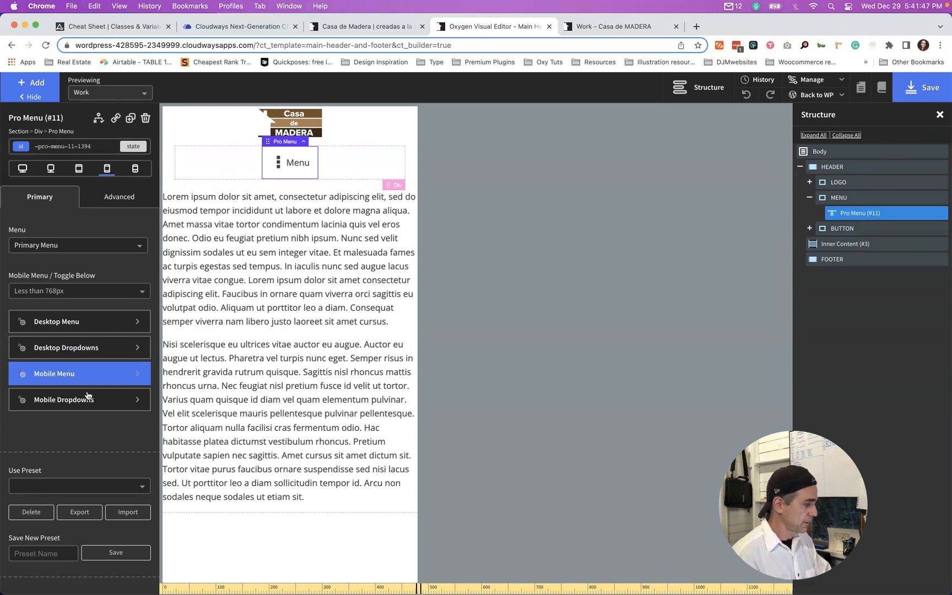
# - Remove the icon text from the Pro Menu's mobile open icon
pyautogui.click(72, 374)
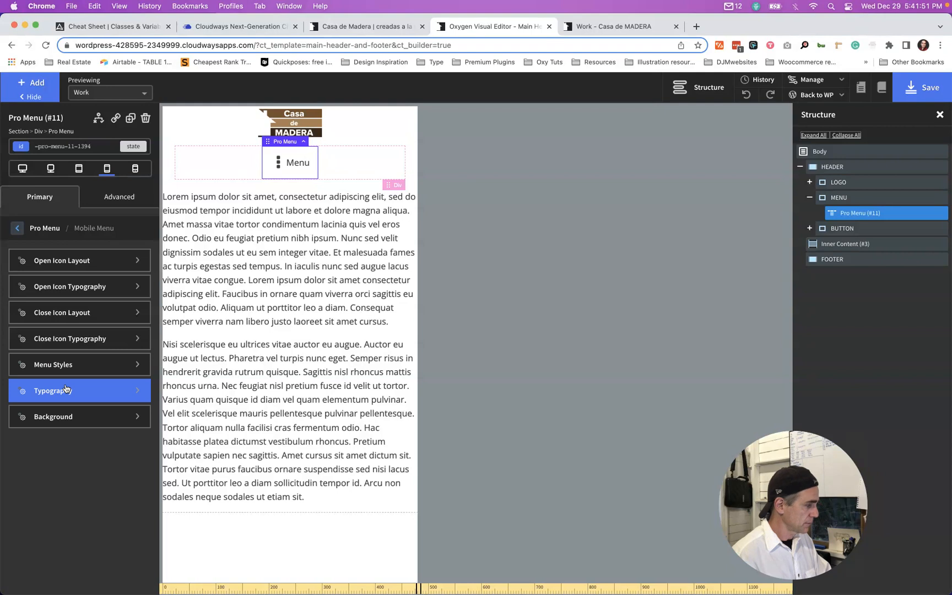
pyautogui.click(60, 268)
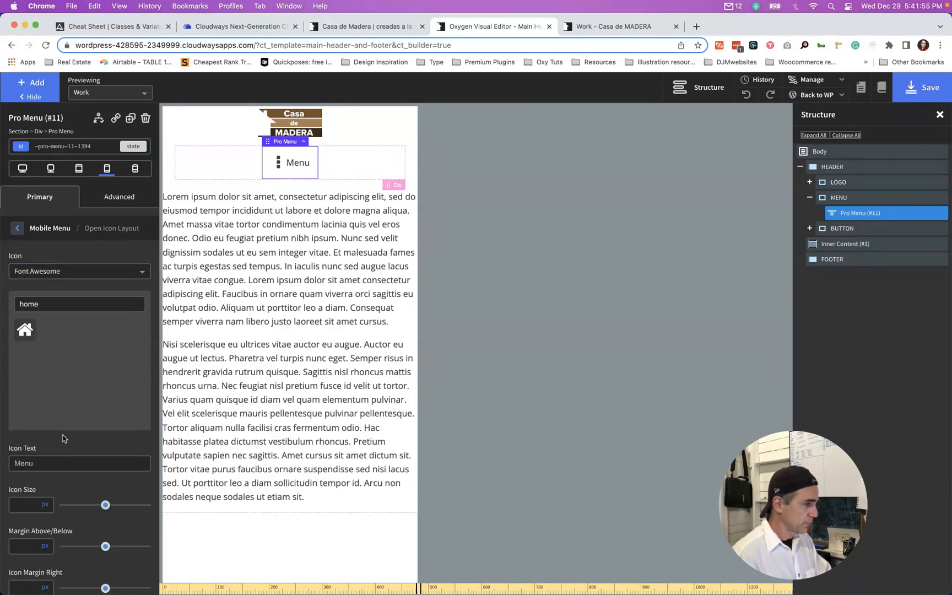
pyautogui.scroll(-1, 55, 441)
pyautogui.doubleClick(41, 442)
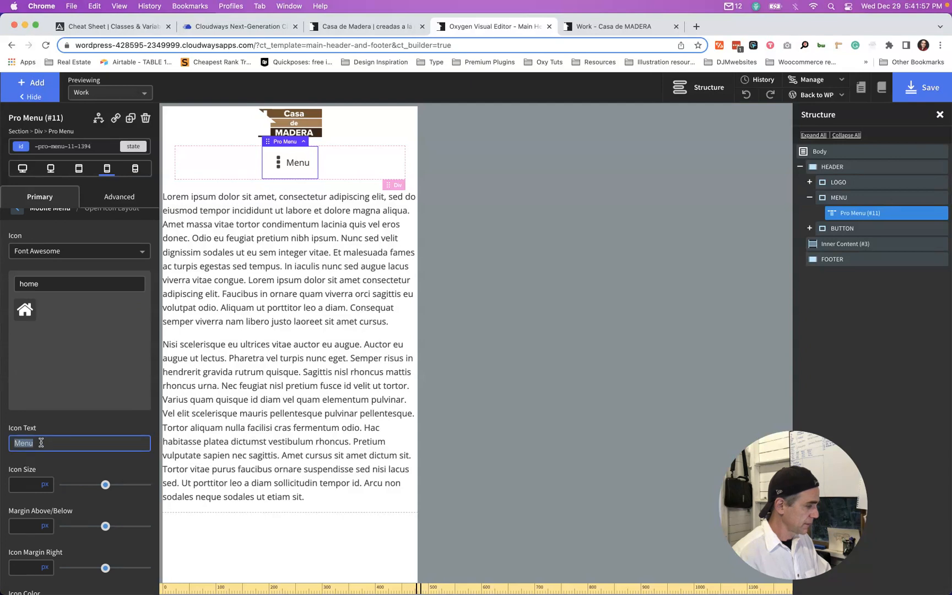
pyautogui.press('BackSpace')
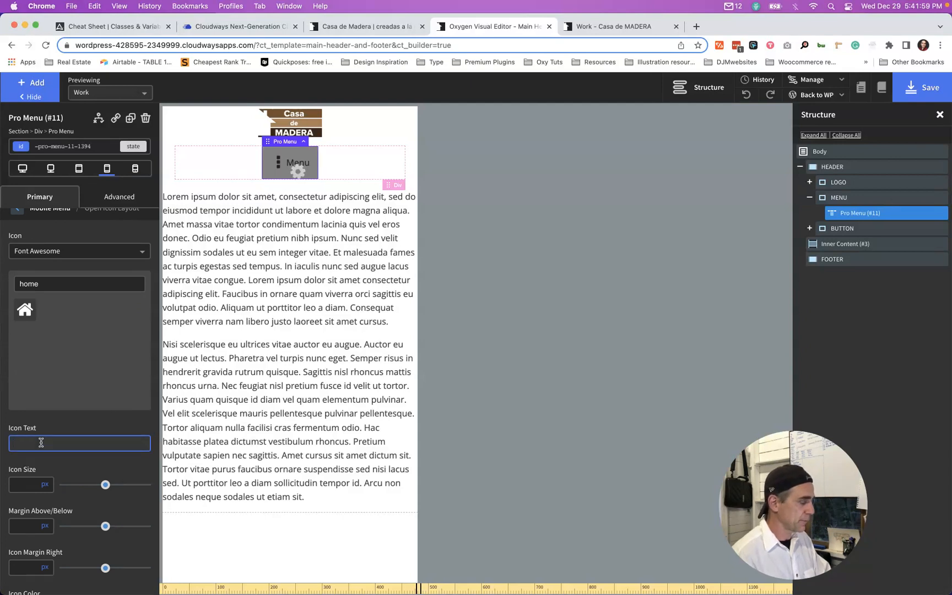
# - Replace the mobile menu's open icon with the Font Awesome bars icon
pyautogui.doubleClick(43, 284)
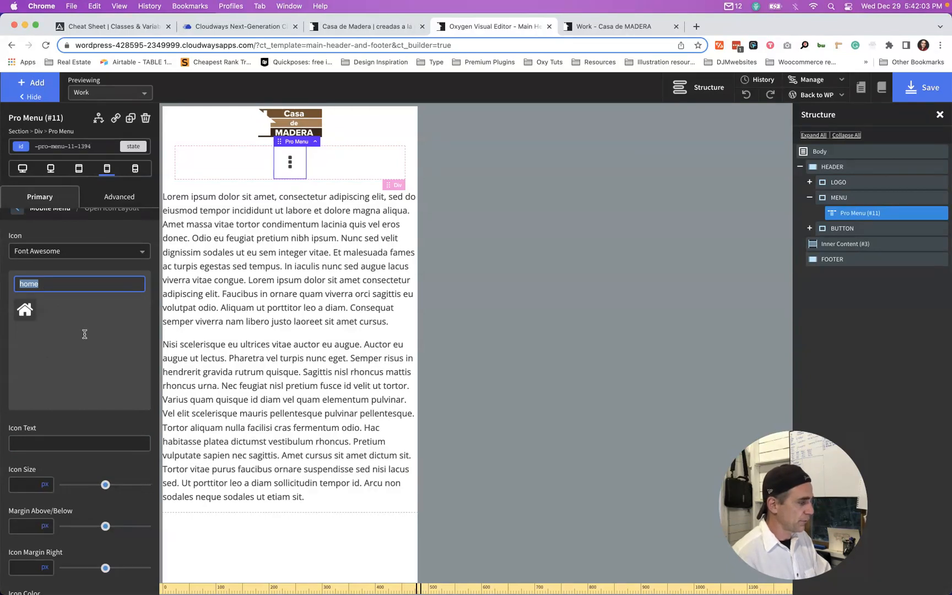
pyautogui.press('BackSpace')
pyautogui.scroll(-10, 83, 335)
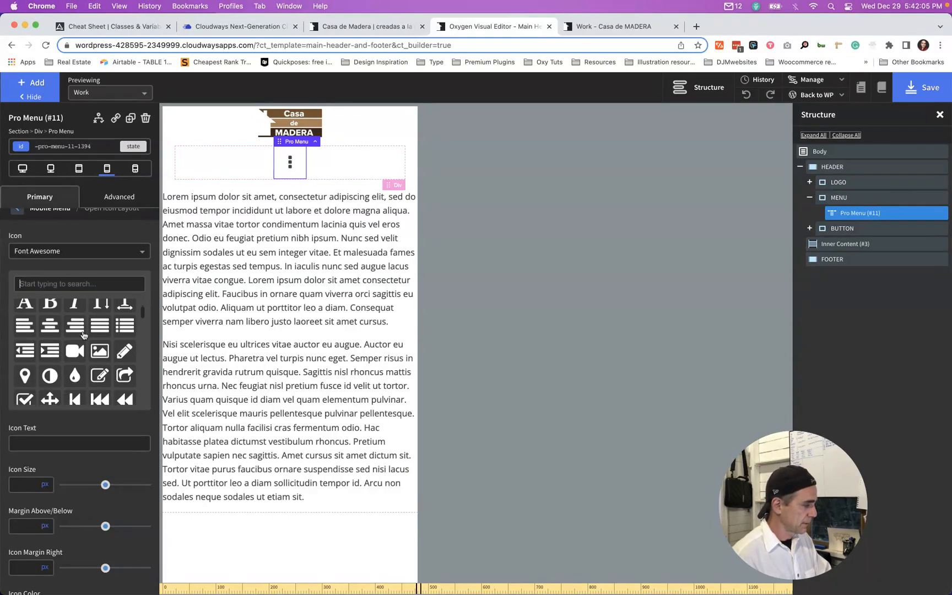
pyautogui.scroll(-15, 84, 336)
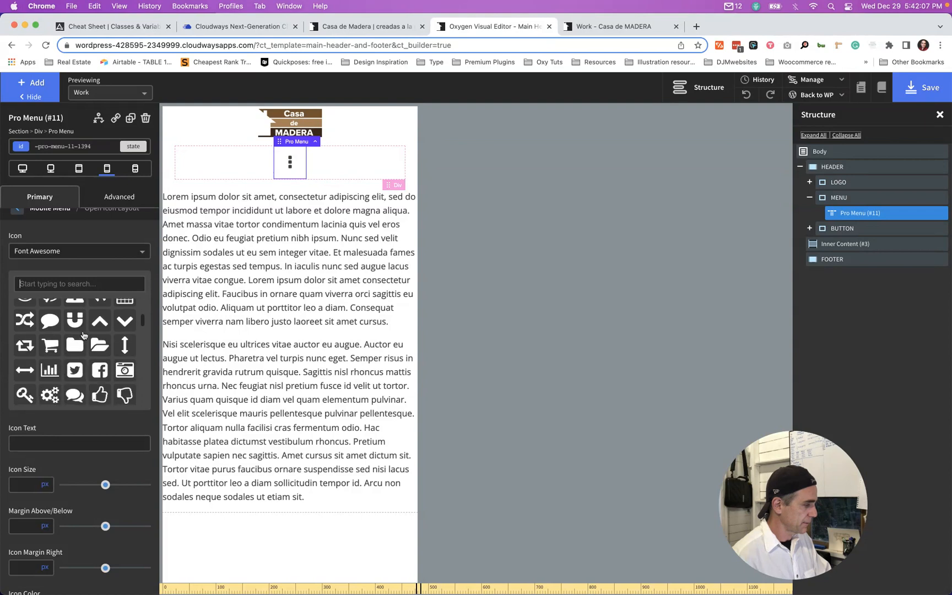
pyautogui.scroll(-10, 84, 336)
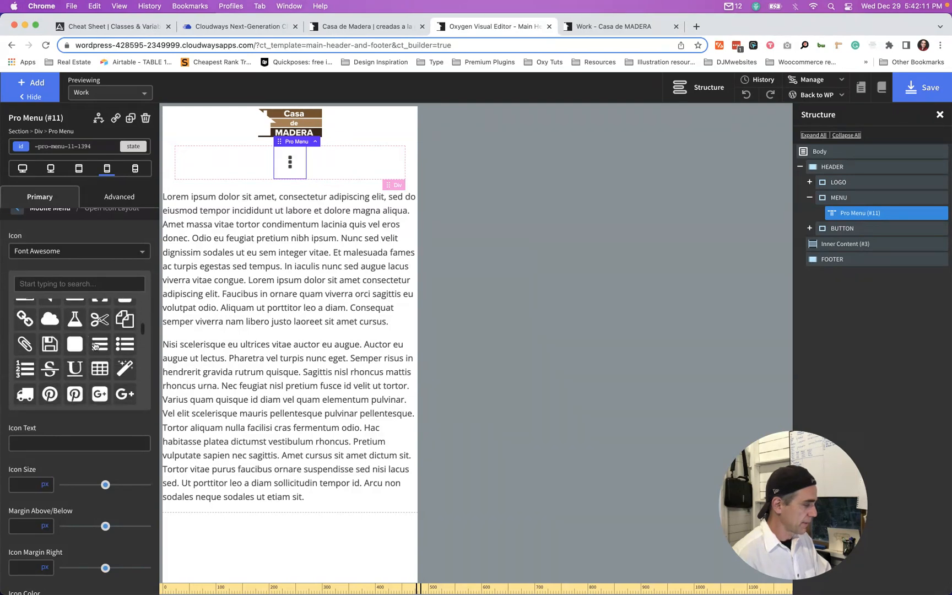
pyautogui.click(95, 345)
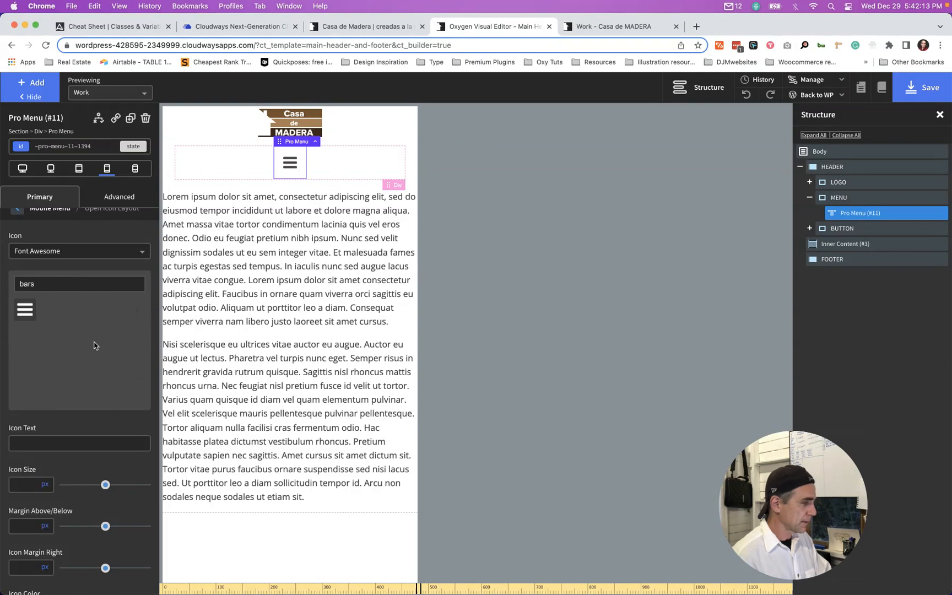
# - Set the mobile menu's open icon color to var(--accent)
pyautogui.scroll(-5, 73, 468)
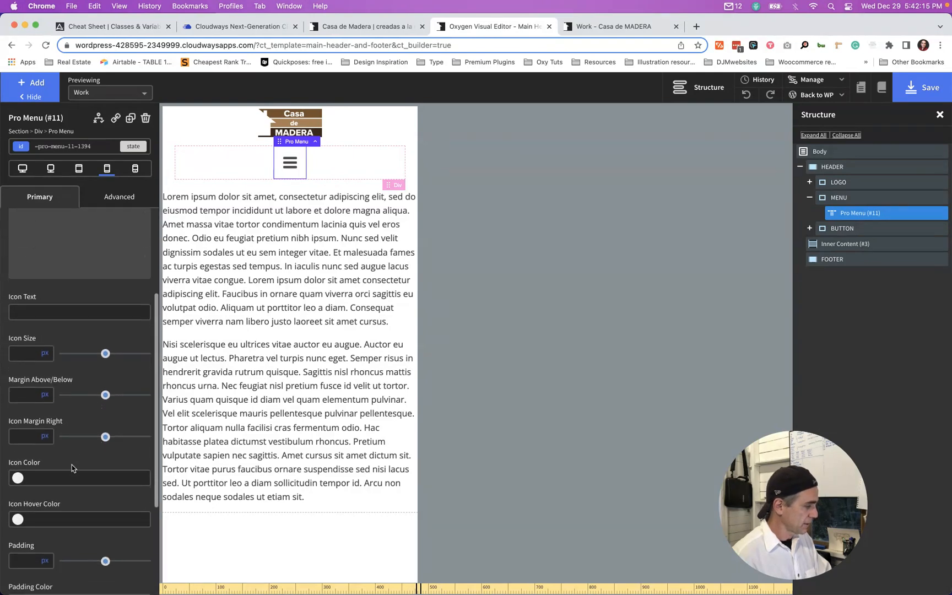
pyautogui.click(51, 476)
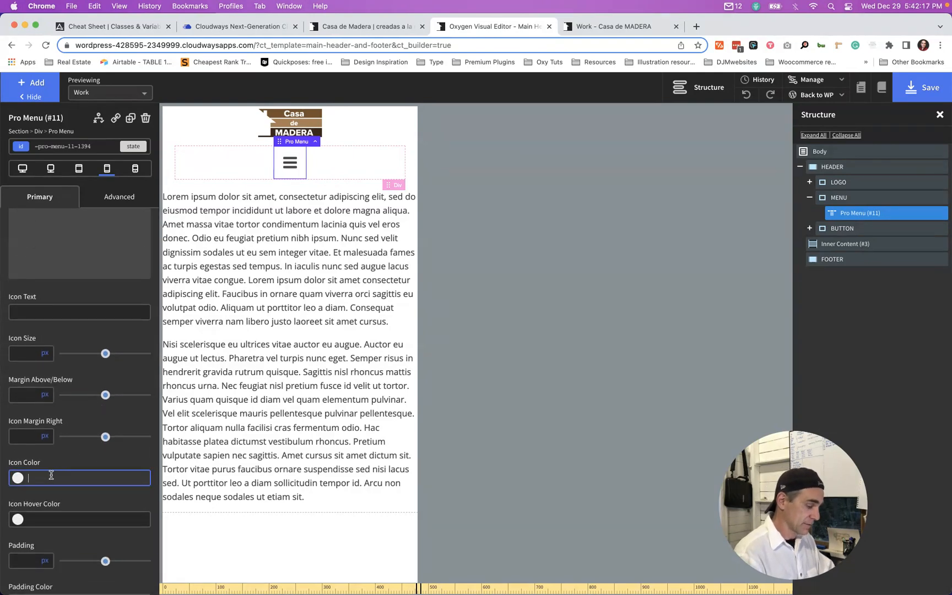
pyautogui.write('var(-')
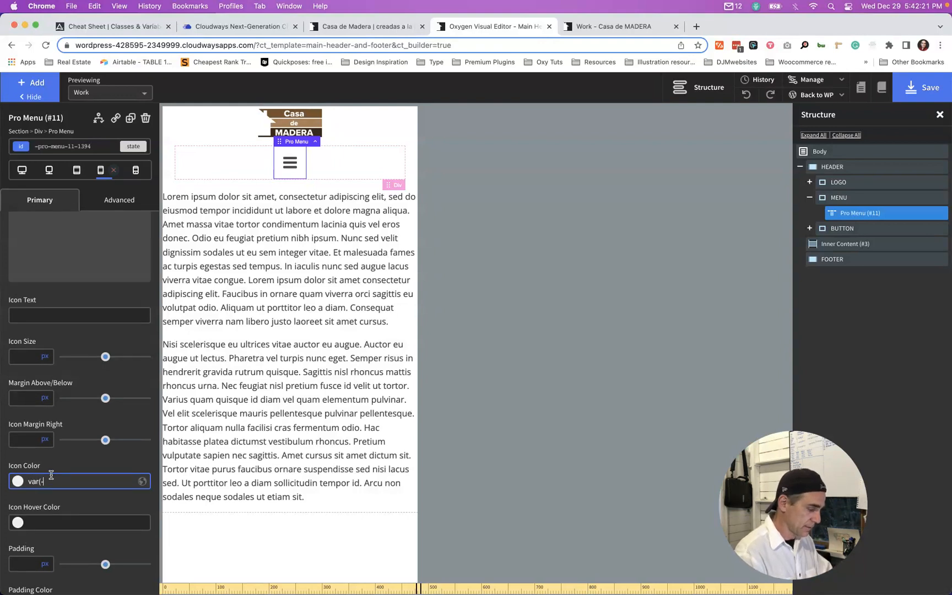
pyautogui.write('-accent')
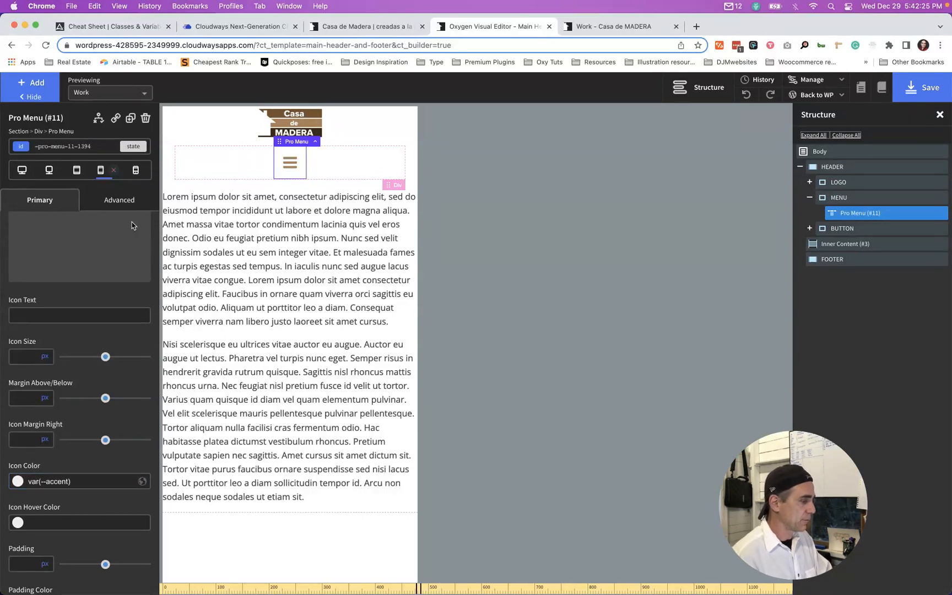
# - Check the header at the 479px and desktop breakpoints and save the template
pyautogui.click(132, 172)
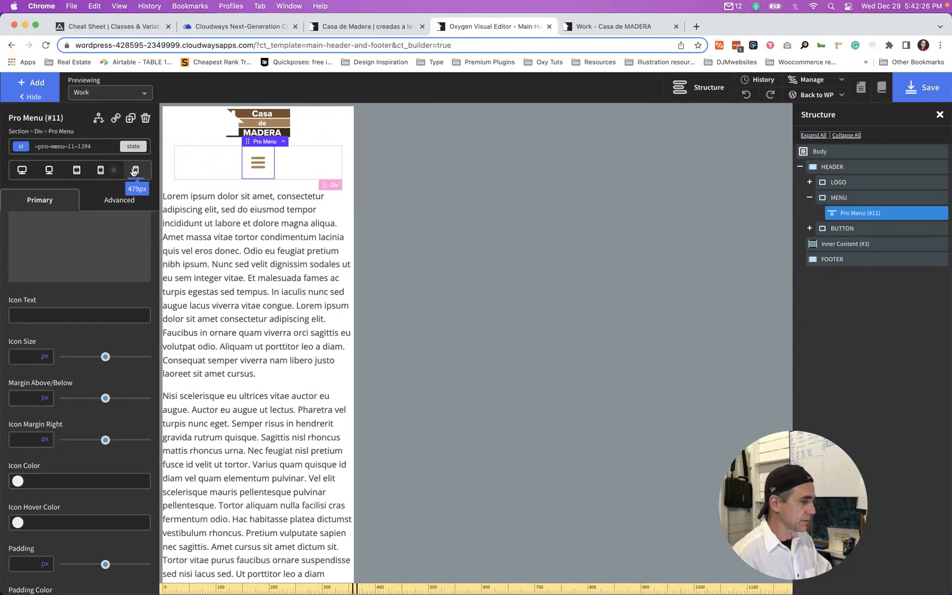
pyautogui.click(22, 170)
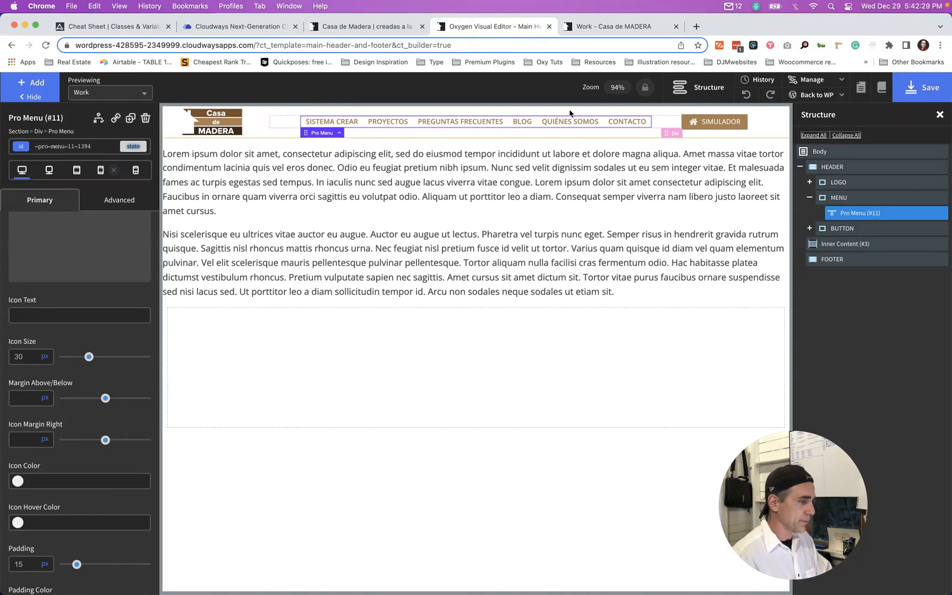
pyautogui.click(919, 88)
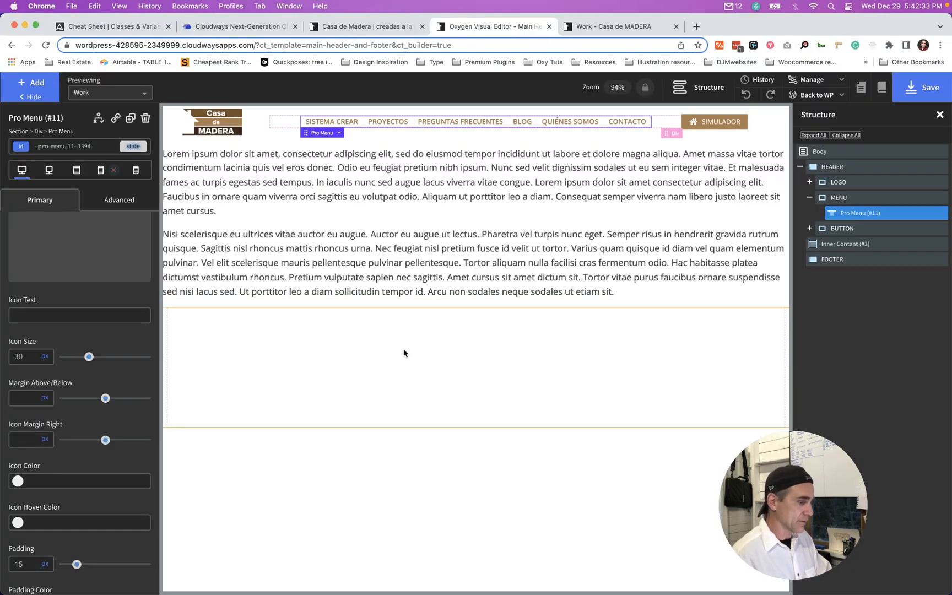
# - Review the original site's footer at full desktop width and add a div inside the FOOTER section in Oxygen
pyautogui.click(382, 360)
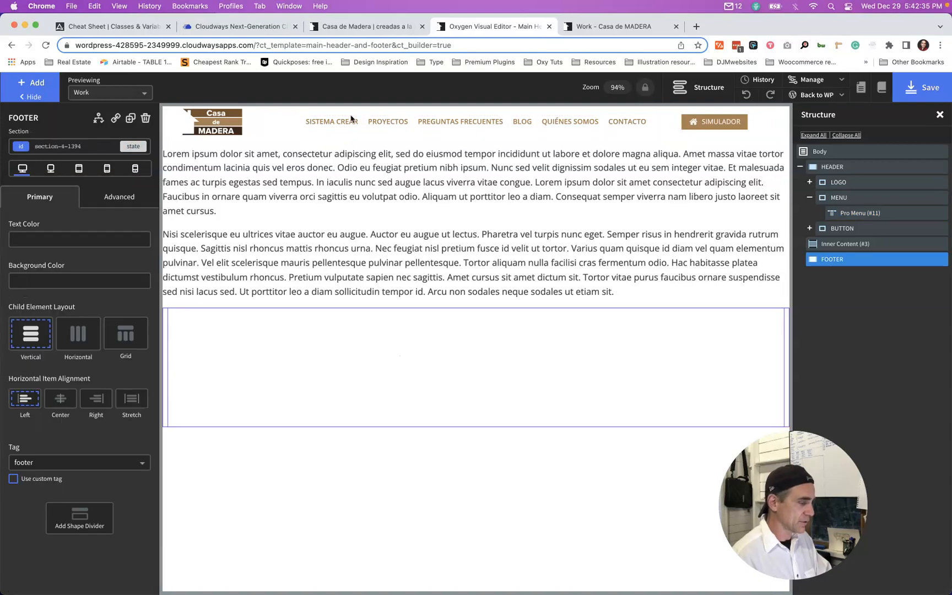
pyautogui.click(386, 26)
pyautogui.scroll(-6, 391, 369)
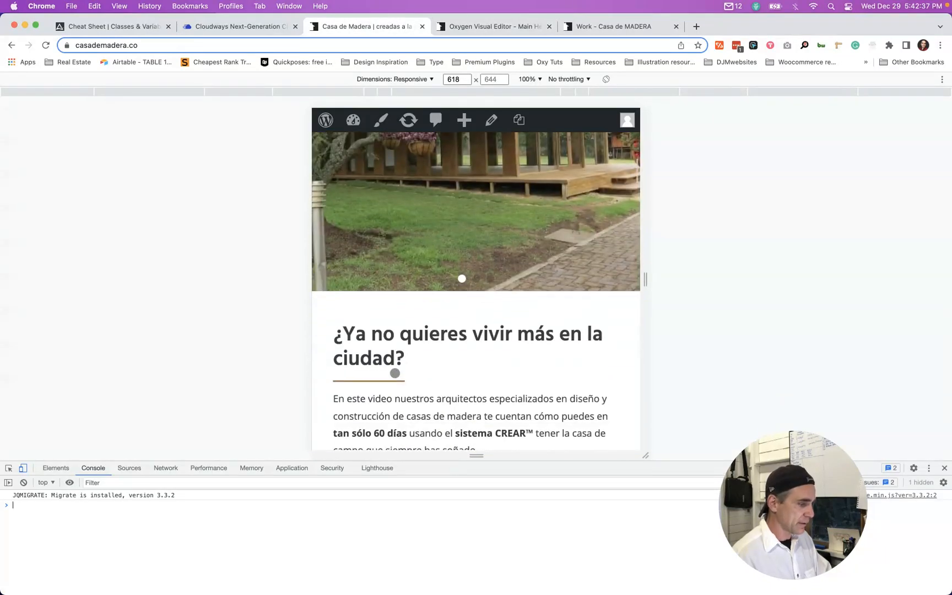
pyautogui.click(943, 468)
pyautogui.scroll(-15, 561, 366)
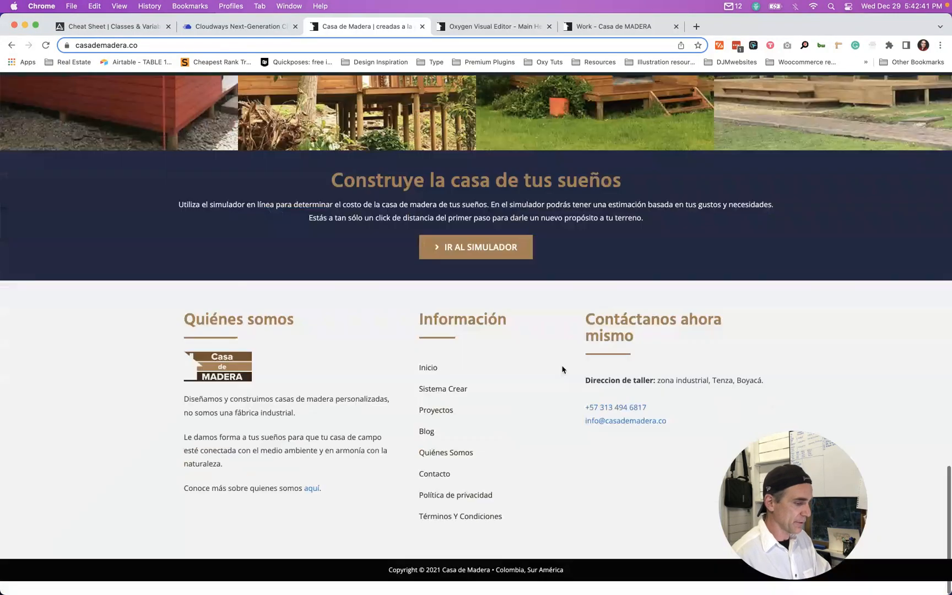
pyautogui.click(615, 31)
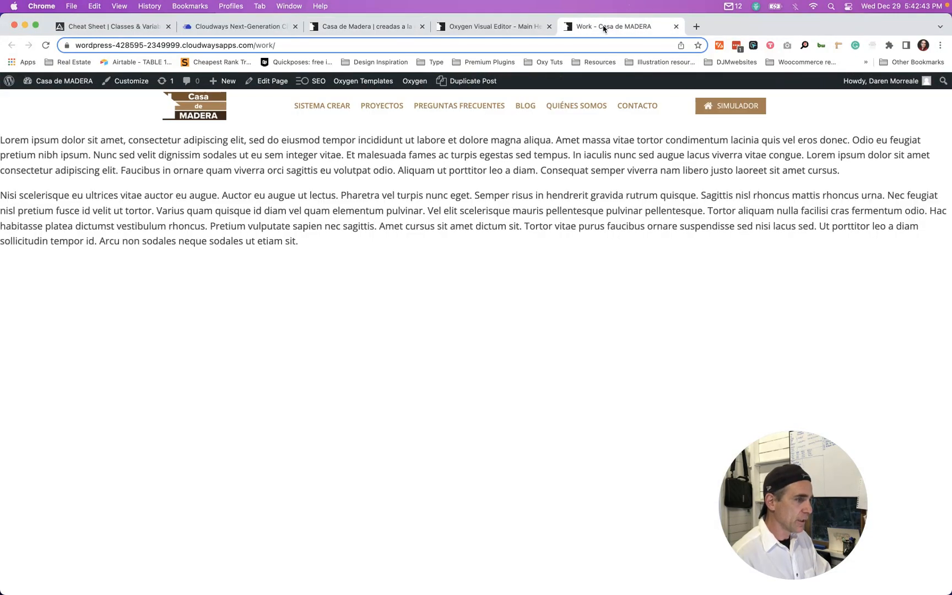
pyautogui.click(496, 26)
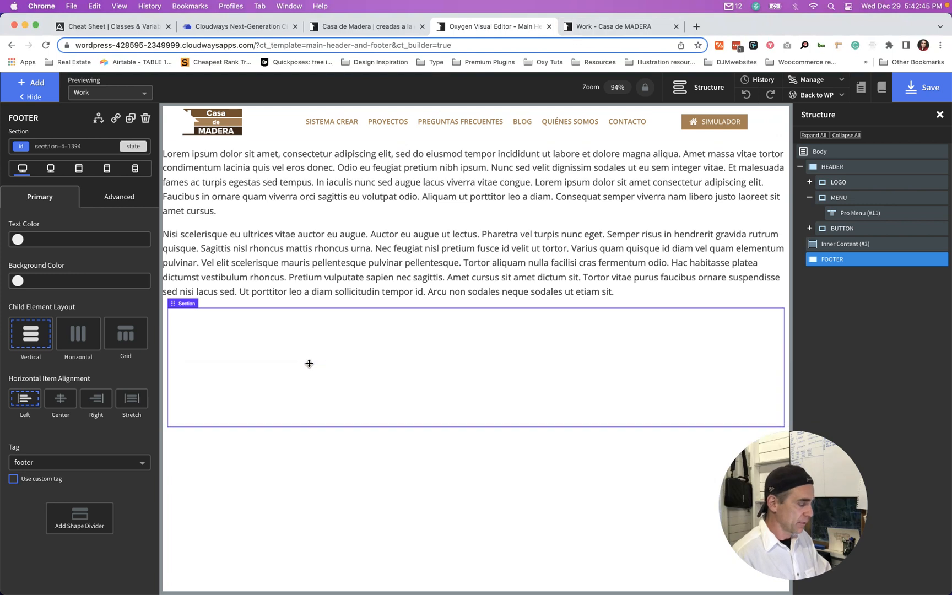
pyautogui.hotkey('alt', 'd')
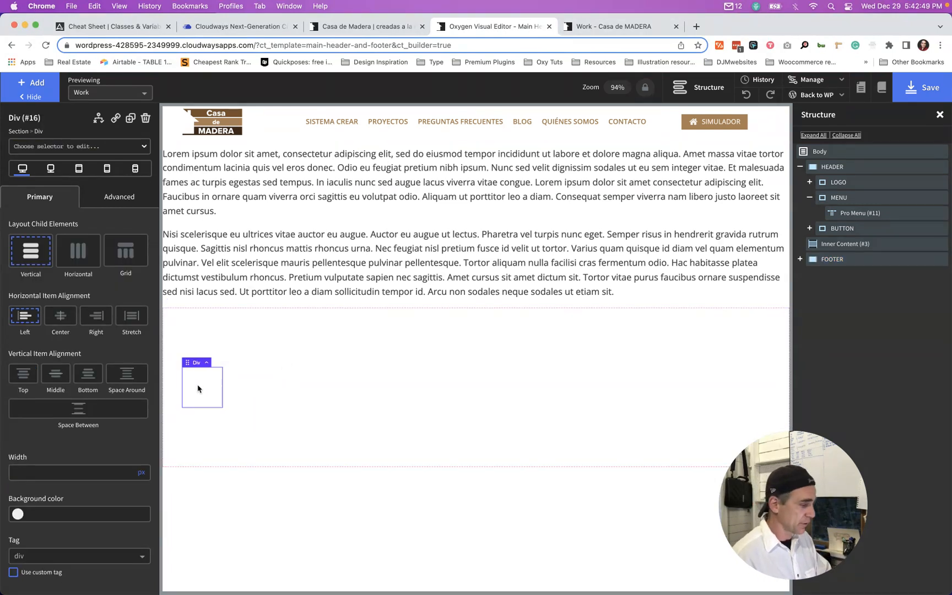
# - Assign the grid--3 and grid--m-1 classes to the new div in the FOOTER section
pyautogui.click(91, 147)
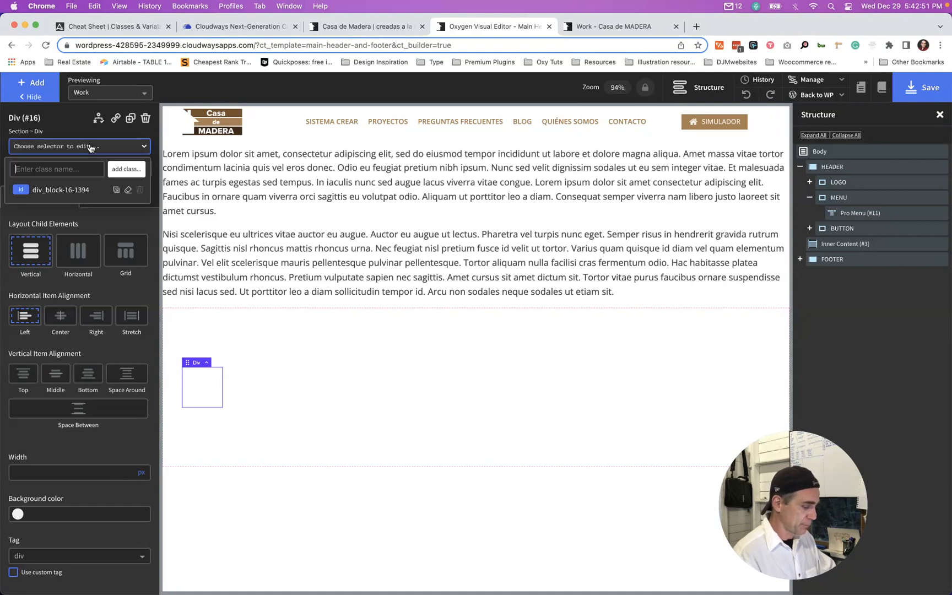
pyautogui.write('grid')
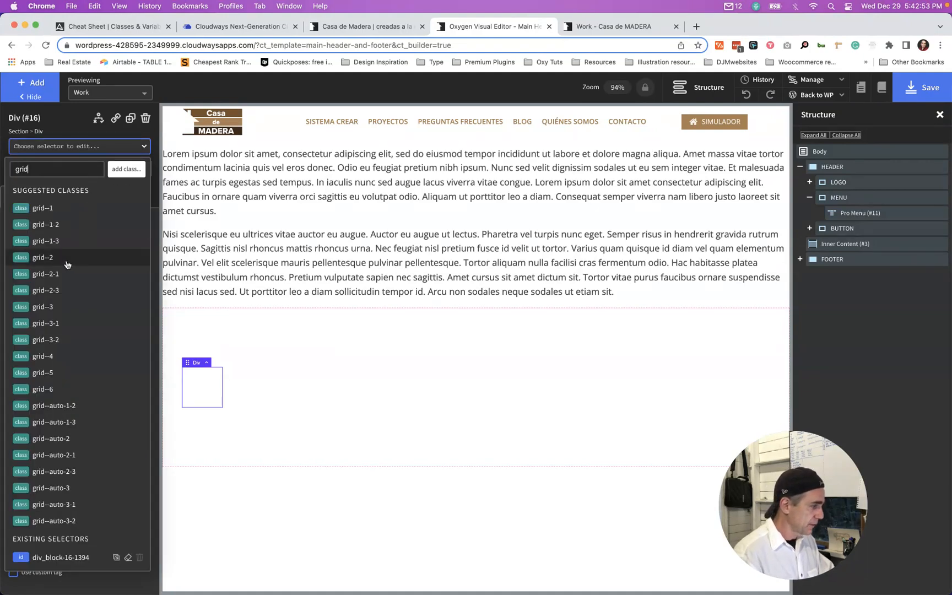
pyautogui.click(45, 309)
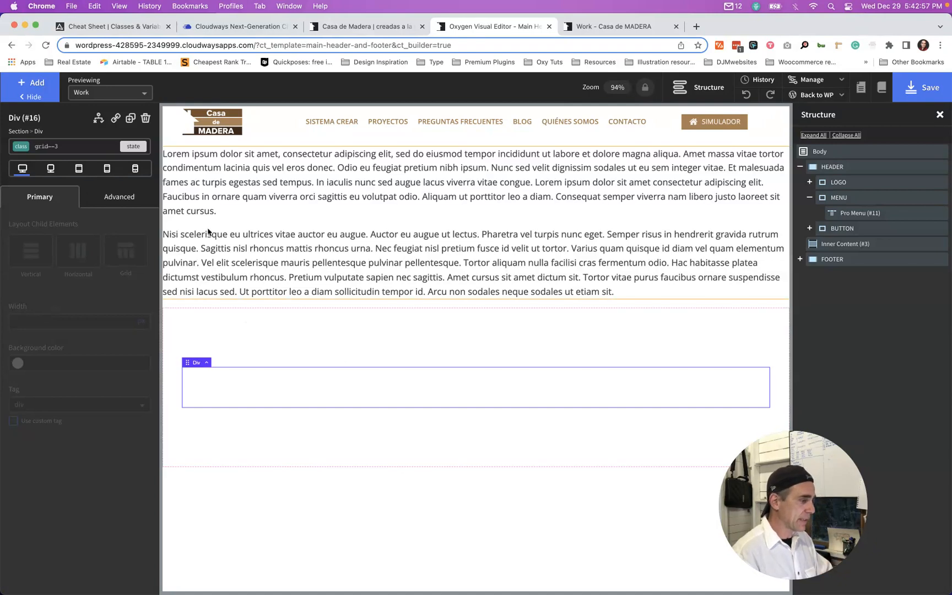
pyautogui.click(77, 148)
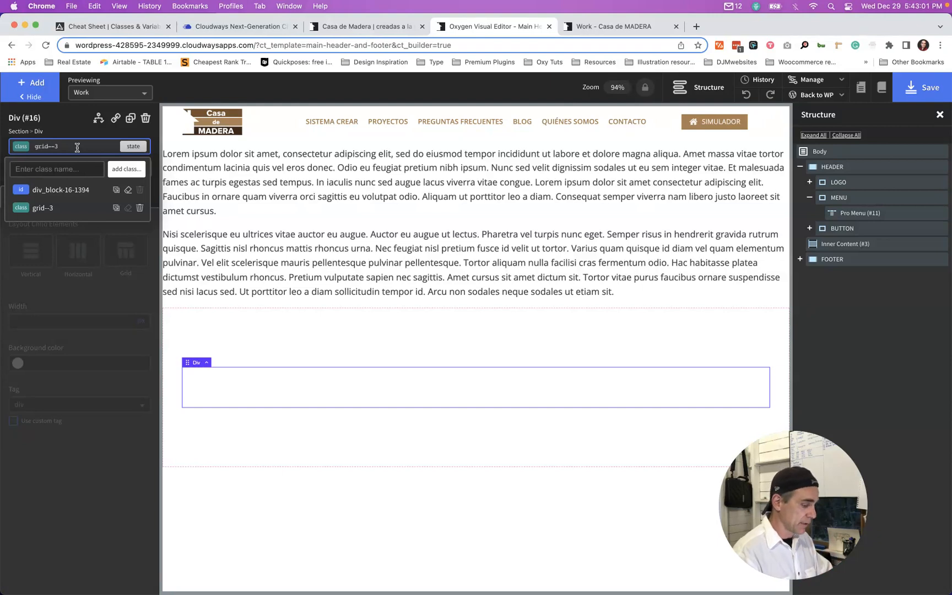
pyautogui.write('grid')
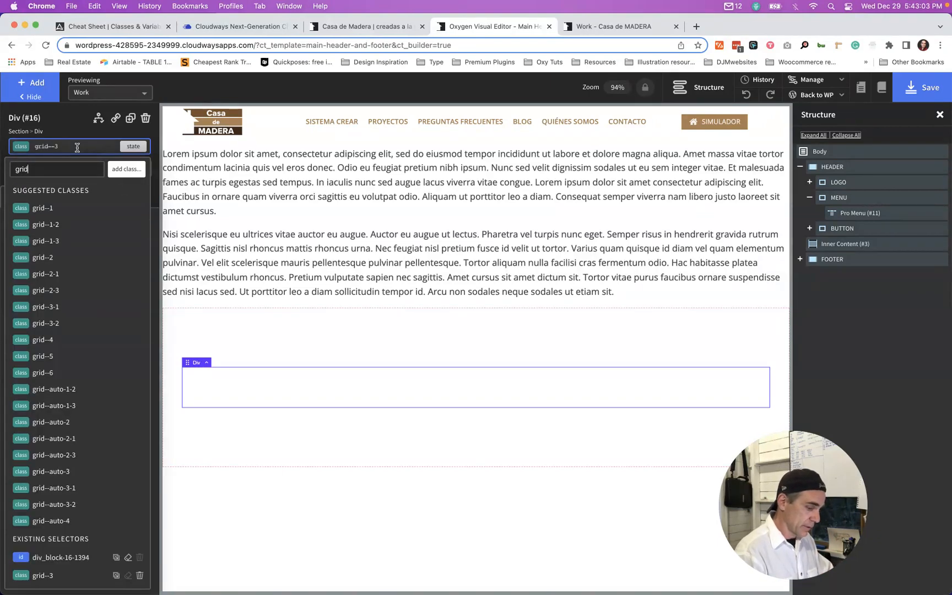
pyautogui.write('-')
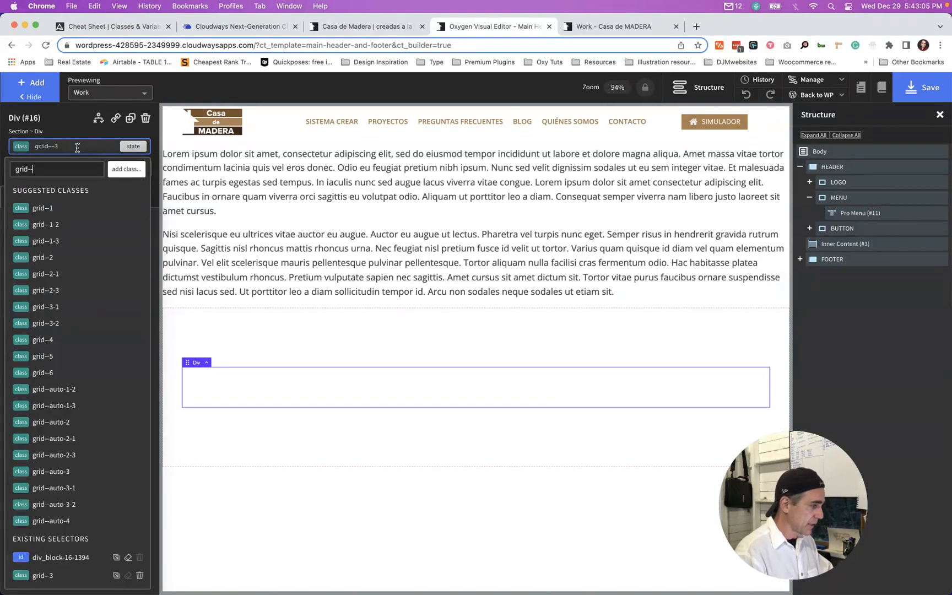
pyautogui.write('-m')
pyautogui.click(51, 208)
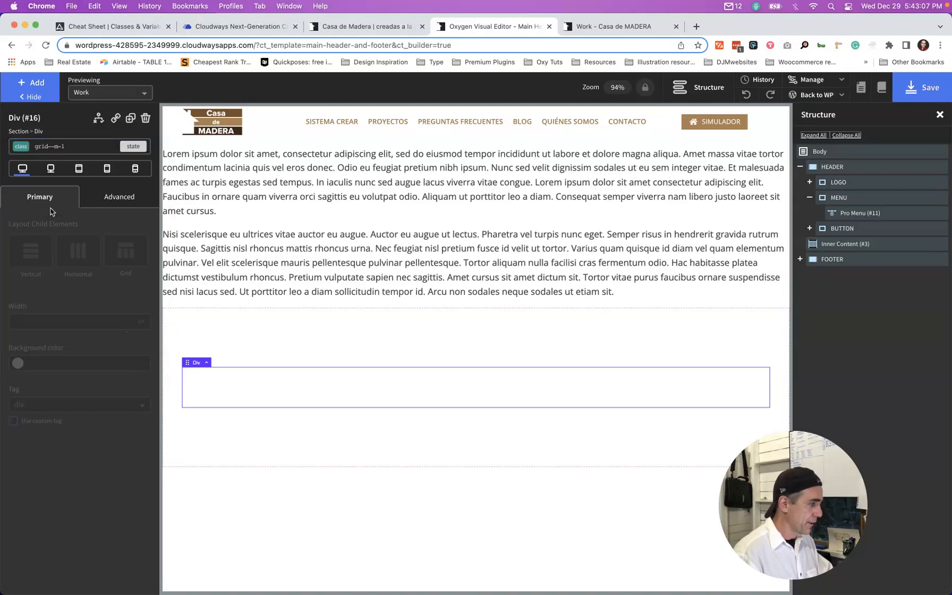
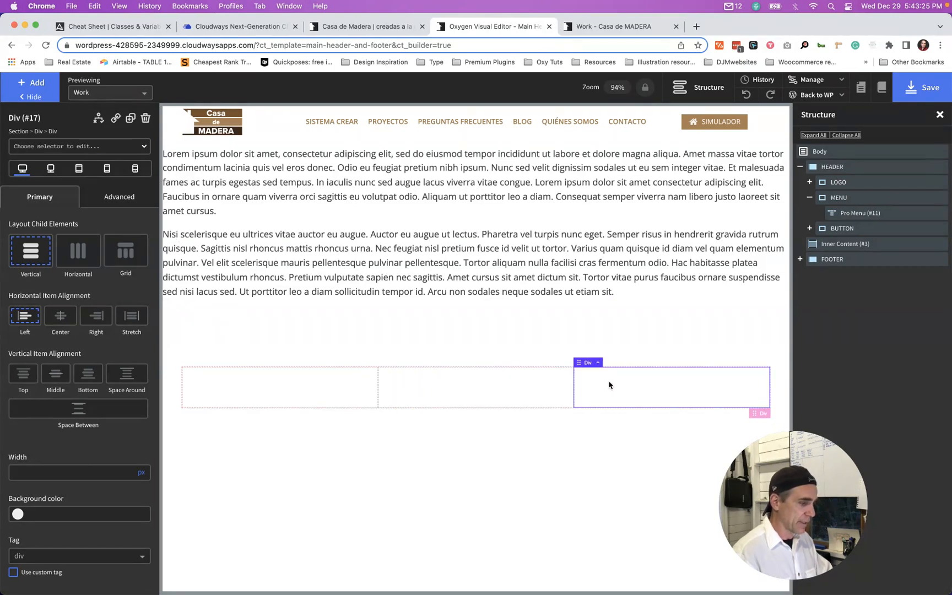
# - Check how the footer's three columns stack at the 767px breakpoint and return to the full desktop width
pyautogui.click(107, 169)
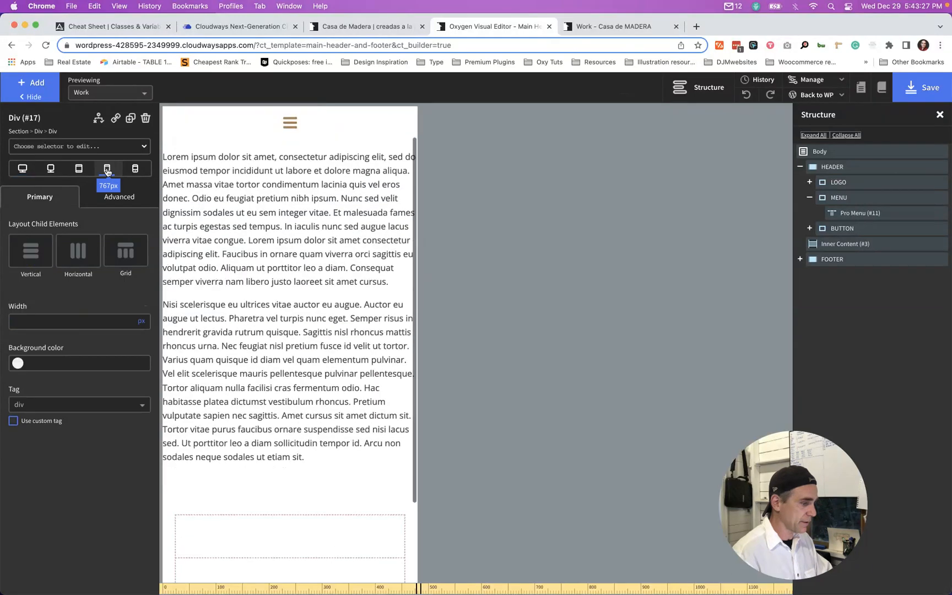
pyautogui.scroll(-4, 278, 447)
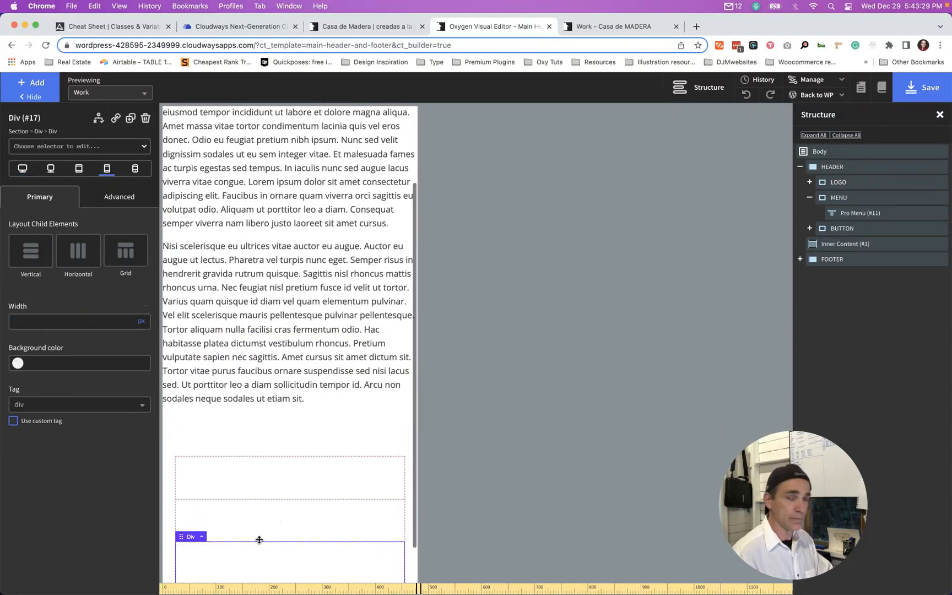
pyautogui.click(56, 147)
pyautogui.click(52, 147)
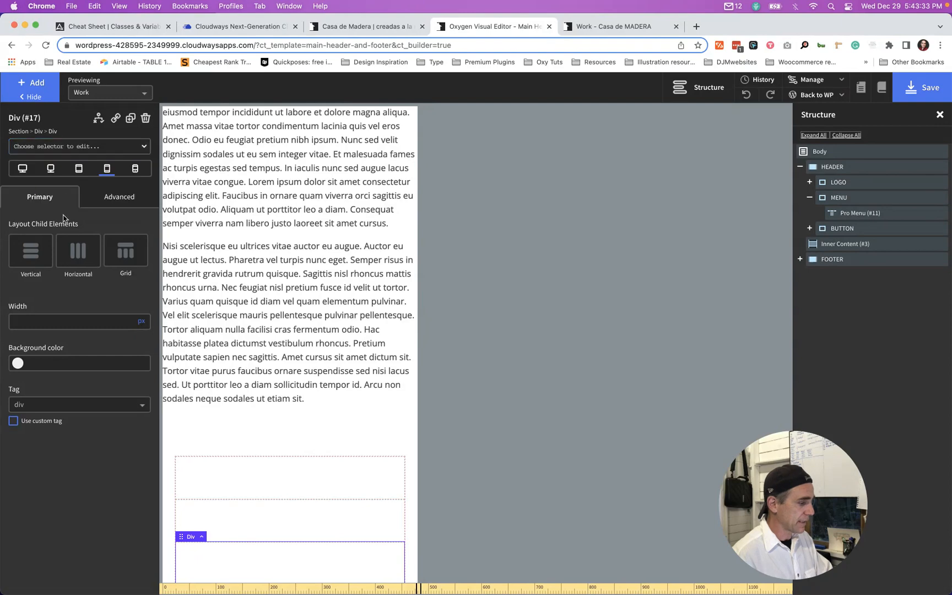
pyautogui.click(23, 169)
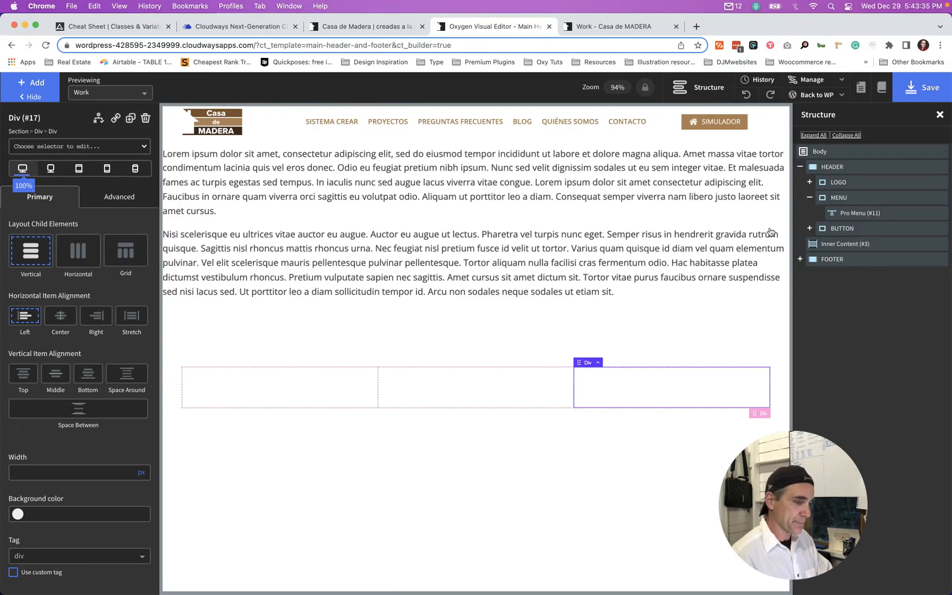
# - Rename the grid div inside the FOOTER section to GRID 3
pyautogui.click(800, 259)
pyautogui.click(848, 275)
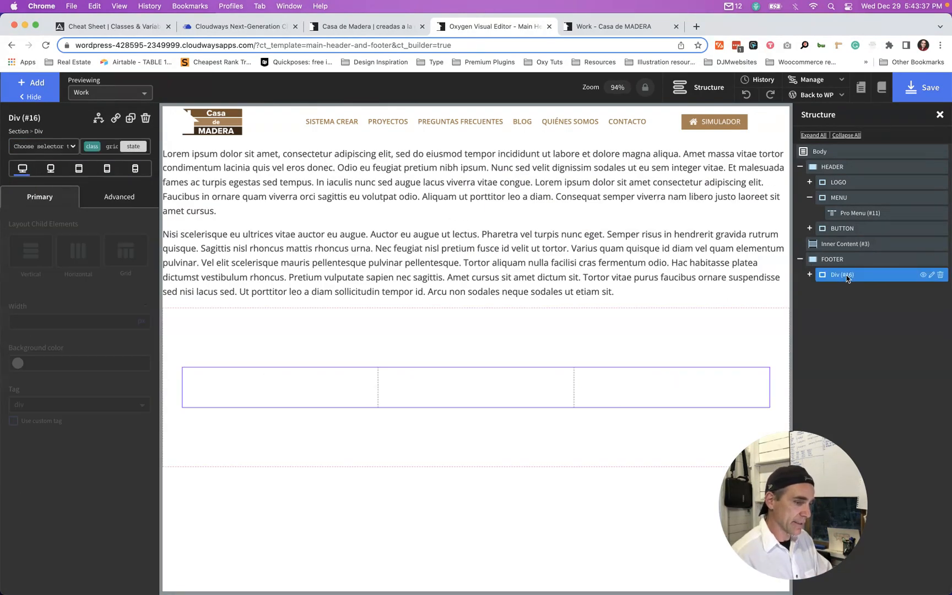
pyautogui.doubleClick(846, 275)
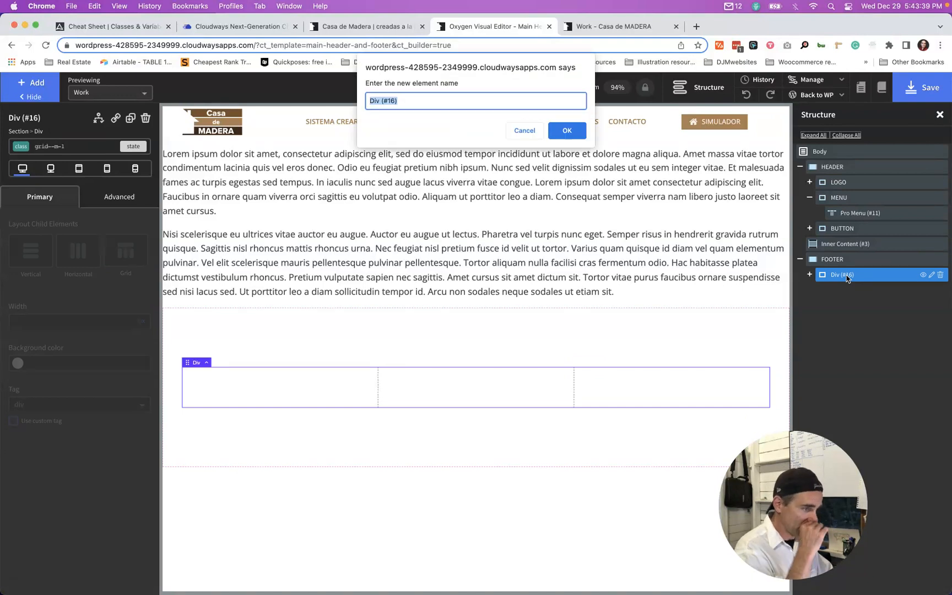
pyautogui.write('GRID 3')
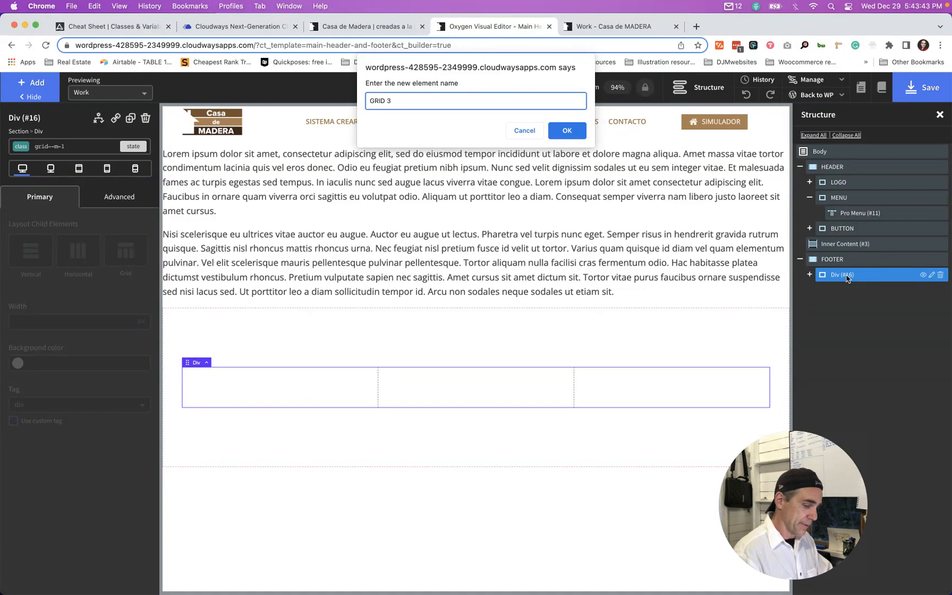
pyautogui.press('Return')
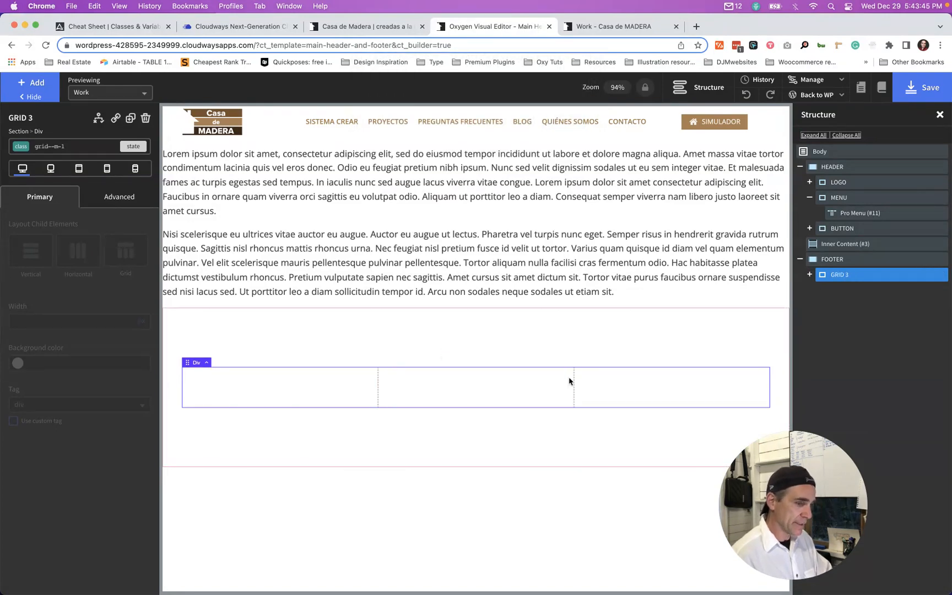
# - Try the gap--xl class on the third column div of the footer grid and remove it
pyautogui.click(376, 400)
pyautogui.click(575, 404)
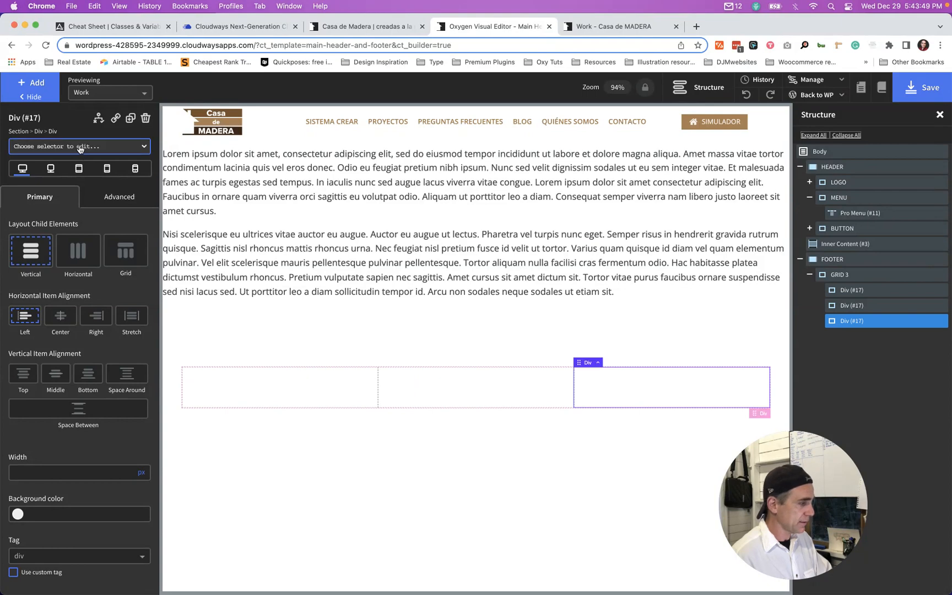
pyautogui.click(80, 148)
pyautogui.write('gap')
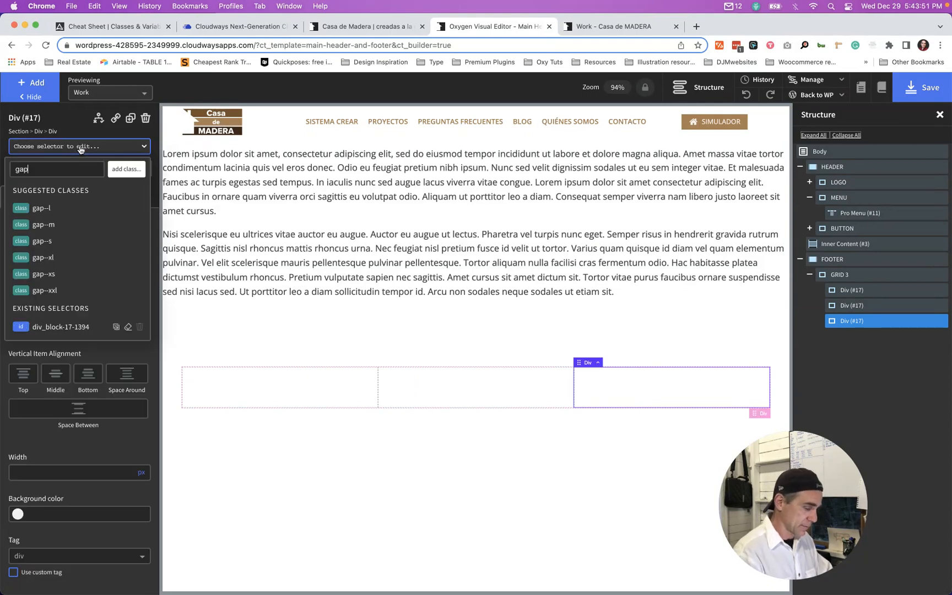
pyautogui.click(48, 257)
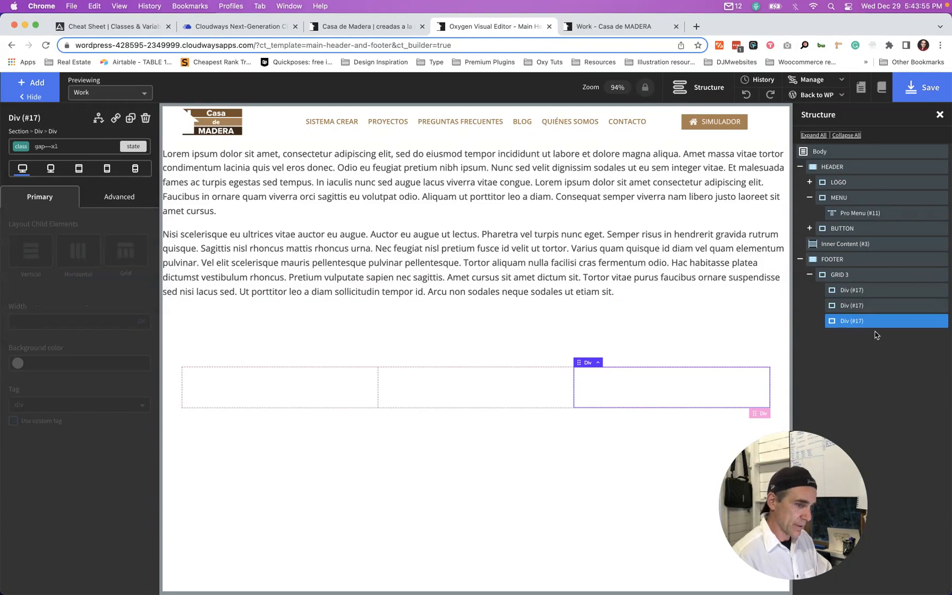
pyautogui.click(76, 150)
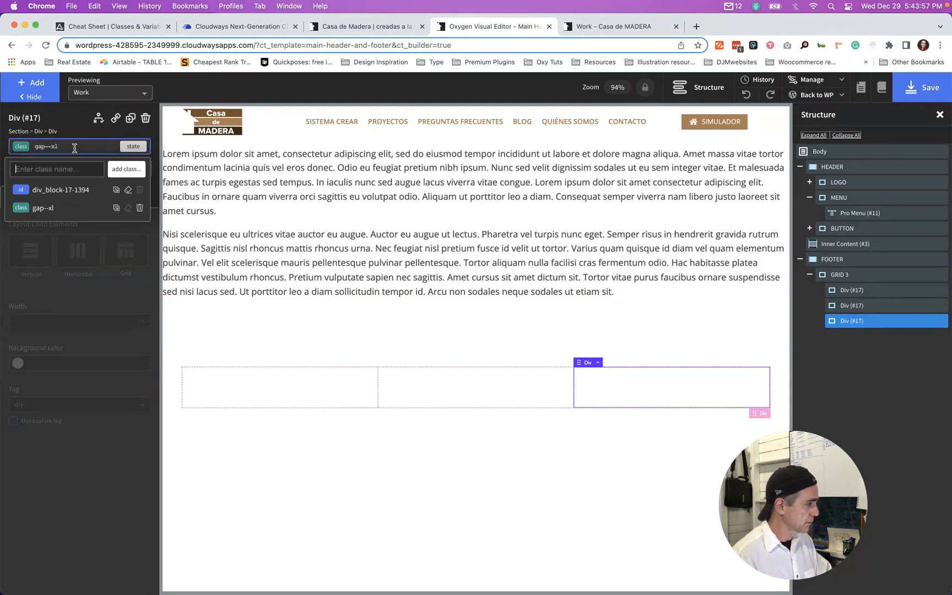
pyautogui.click(139, 208)
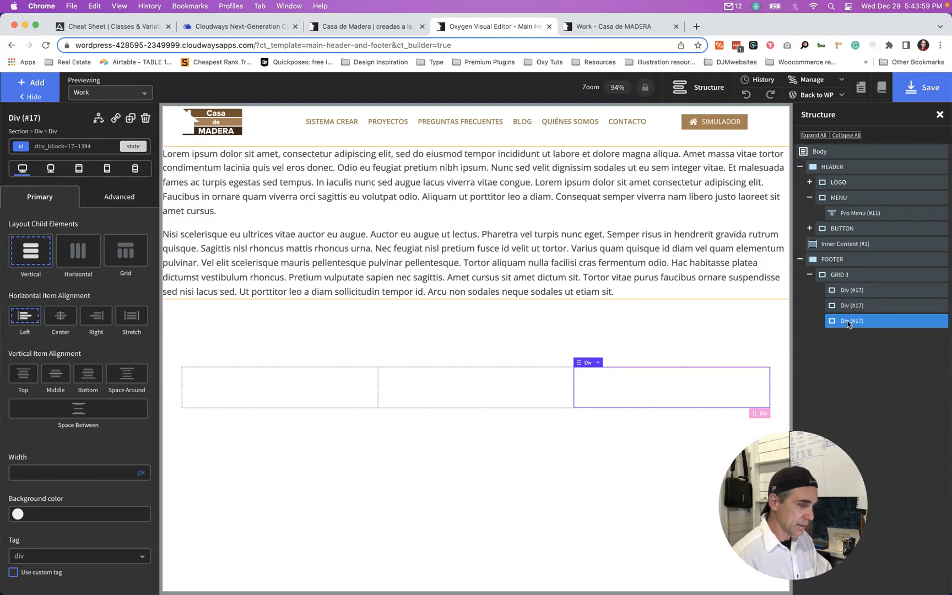
# - Add the gap--xl class to GRID 3 and review its list of assigned classes
pyautogui.click(838, 276)
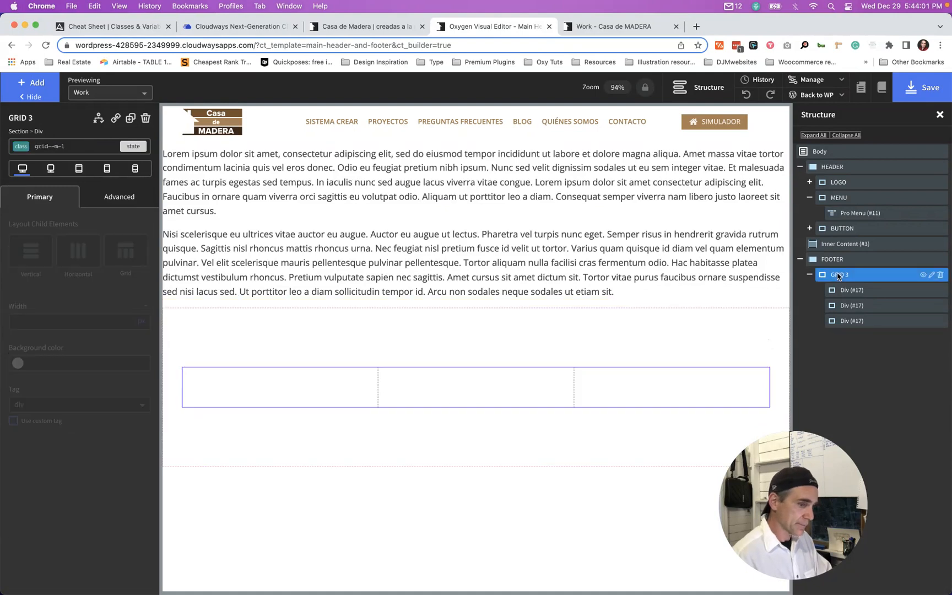
pyautogui.click(80, 145)
pyautogui.write('gap')
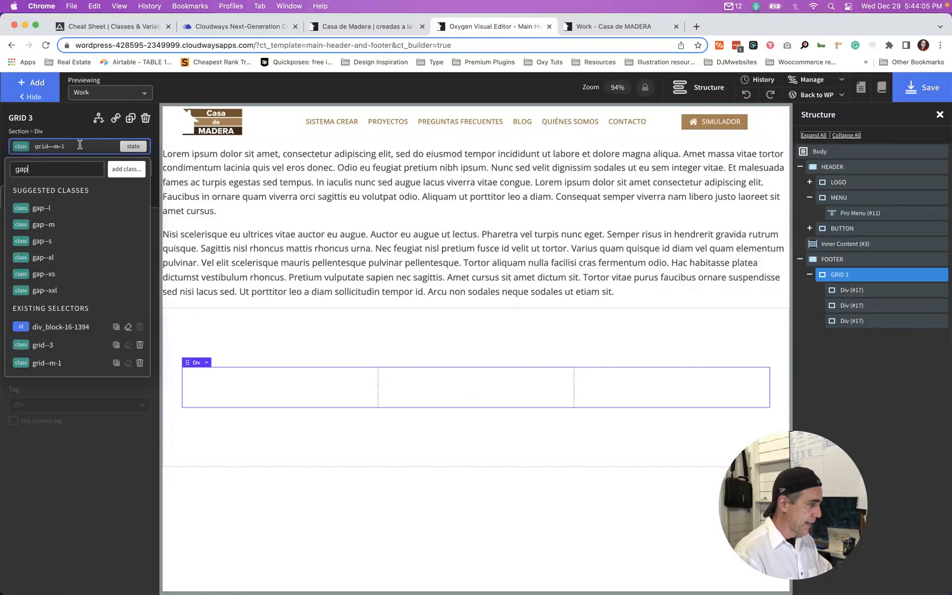
pyautogui.click(50, 258)
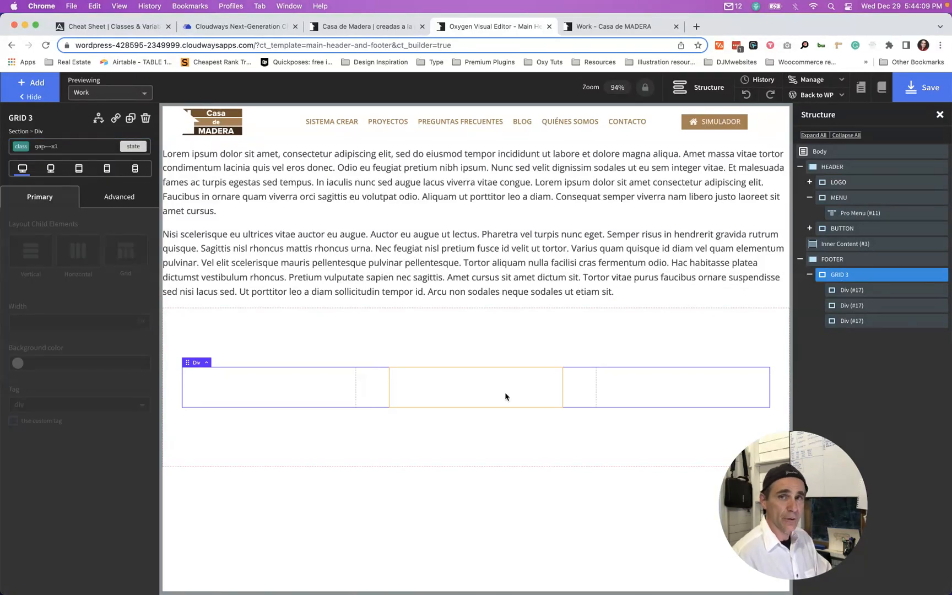
pyautogui.click(74, 147)
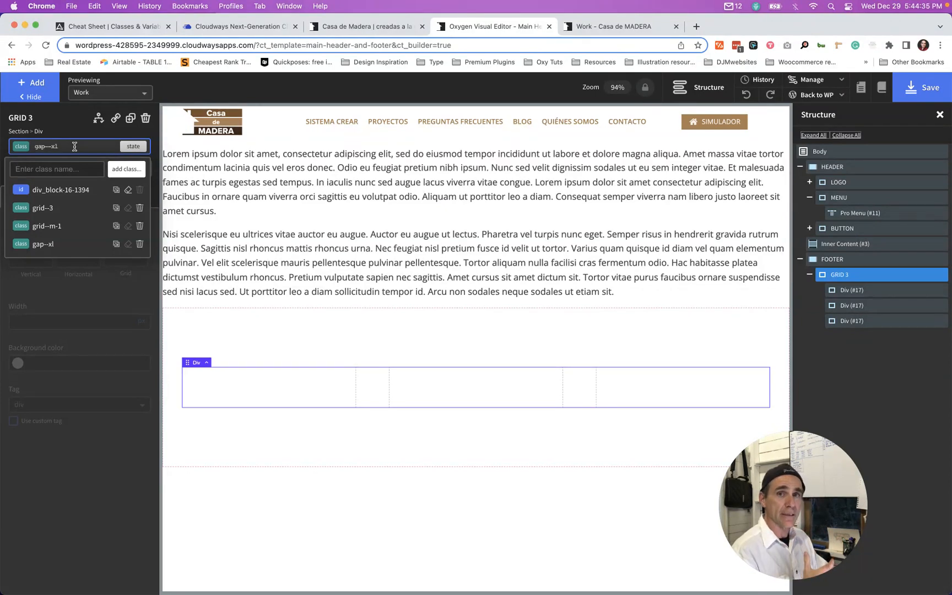
# - Add a heading with a div below it inside the first column of GRID 3
pyautogui.click(247, 379)
pyautogui.press('h')
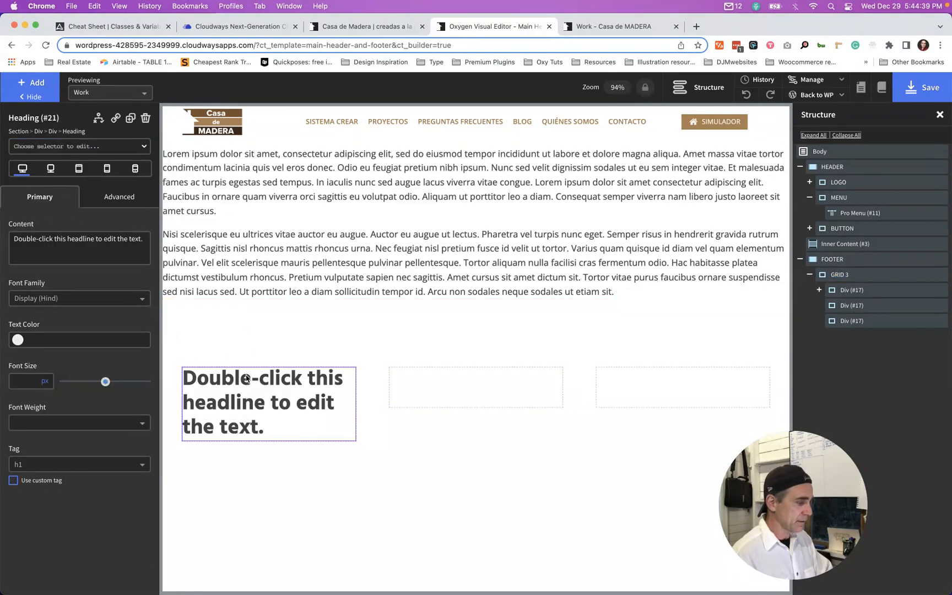
pyautogui.press('d')
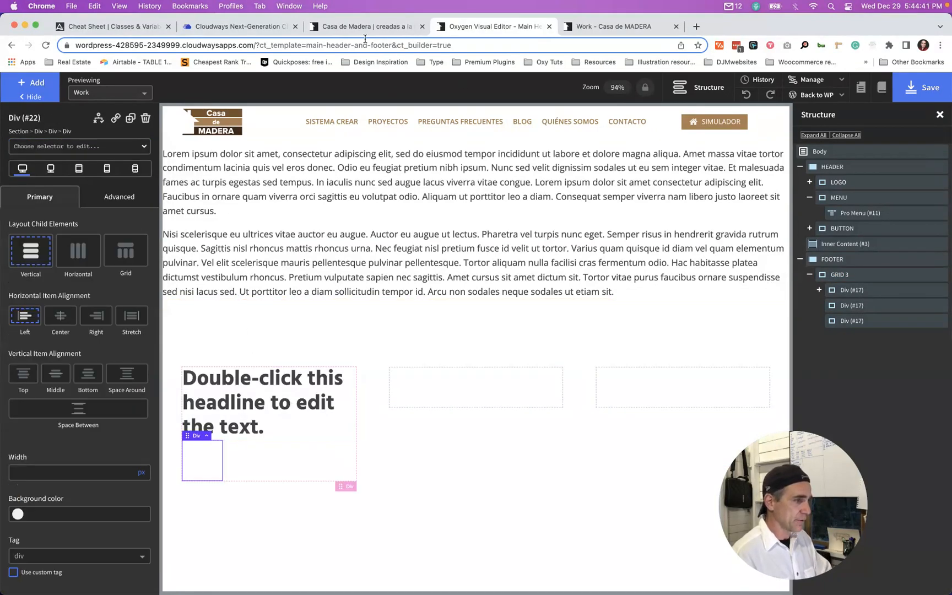
# - Add an image and a text block inside the div below the heading, following the original site's footer
pyautogui.click(363, 26)
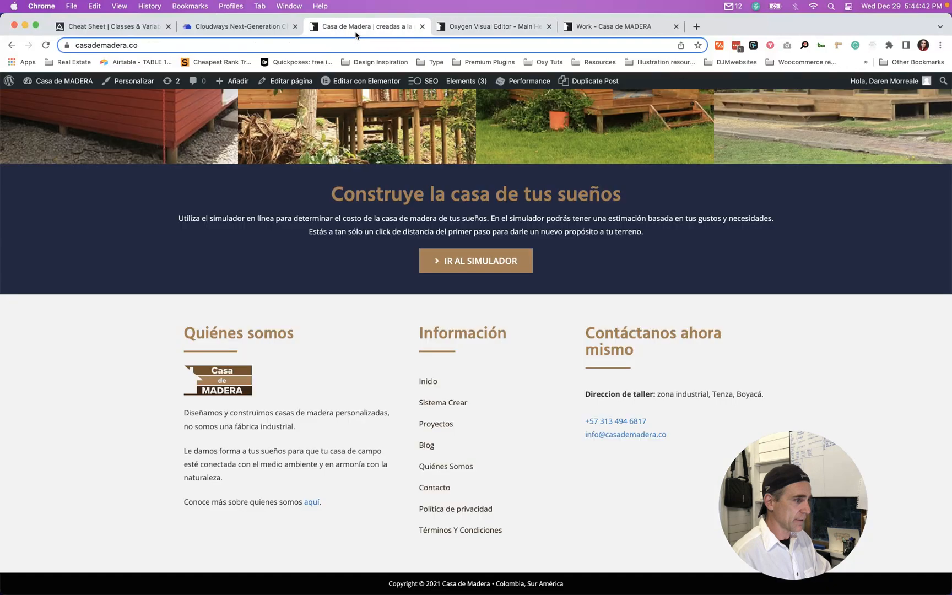
pyautogui.click(495, 33)
pyautogui.press('i')
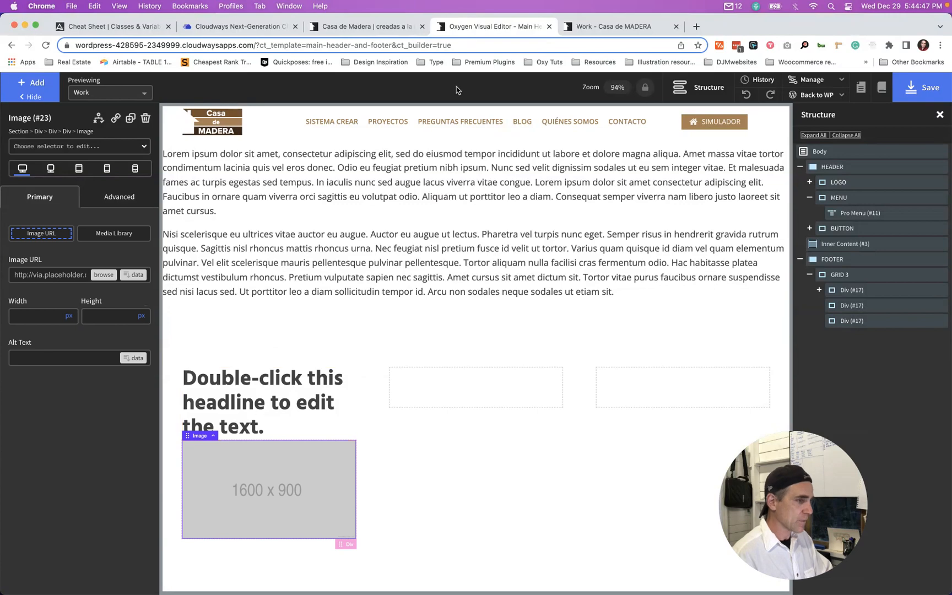
pyautogui.click(365, 26)
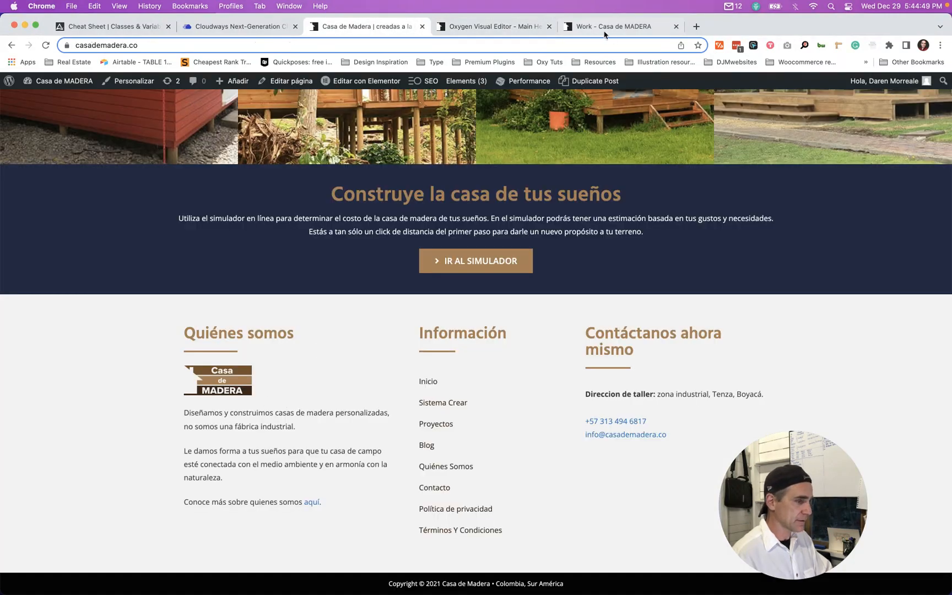
pyautogui.click(495, 28)
pyautogui.press('t')
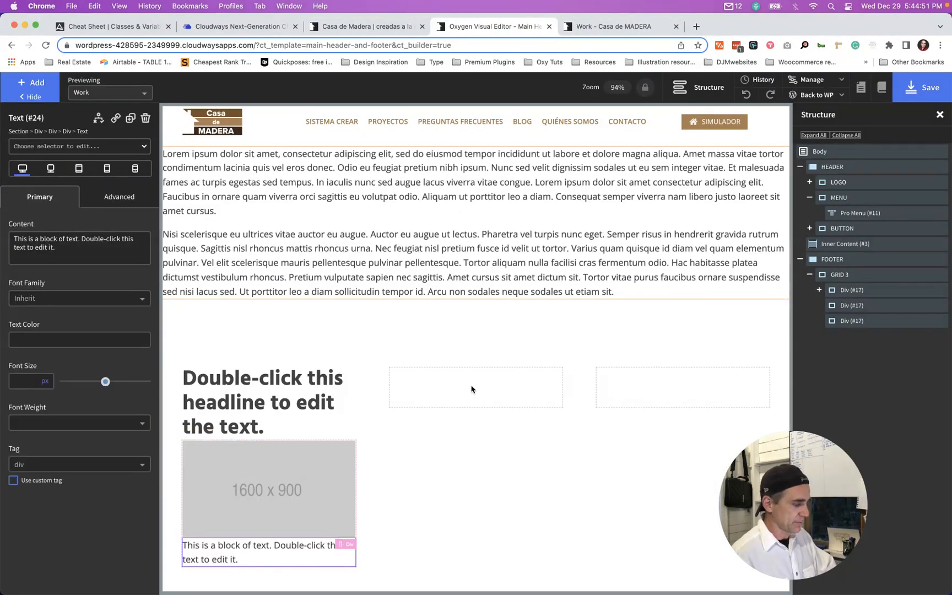
# - Set the tag of the first footer column's heading to h3
pyautogui.scroll(-1, 472, 389)
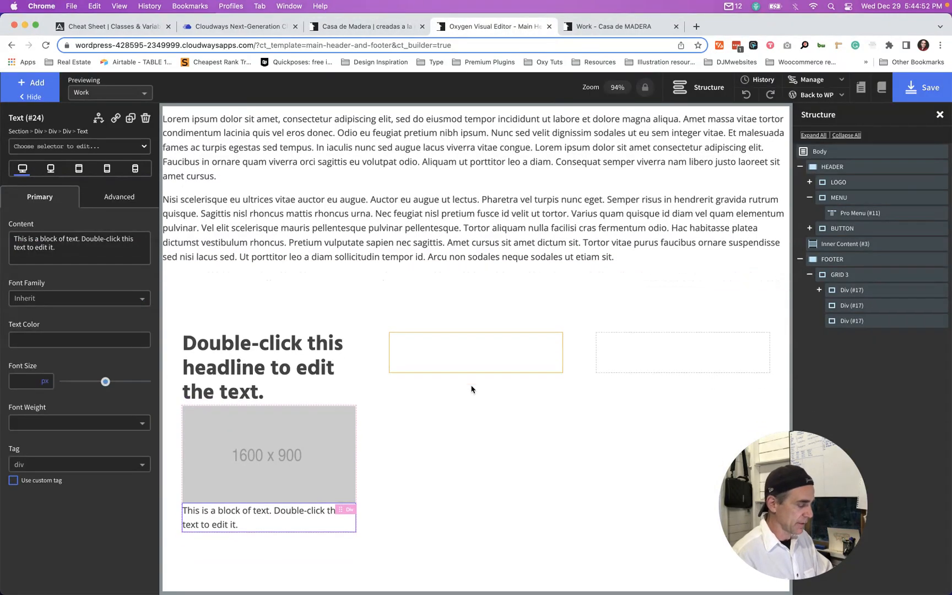
pyautogui.click(88, 467)
pyautogui.click(29, 514)
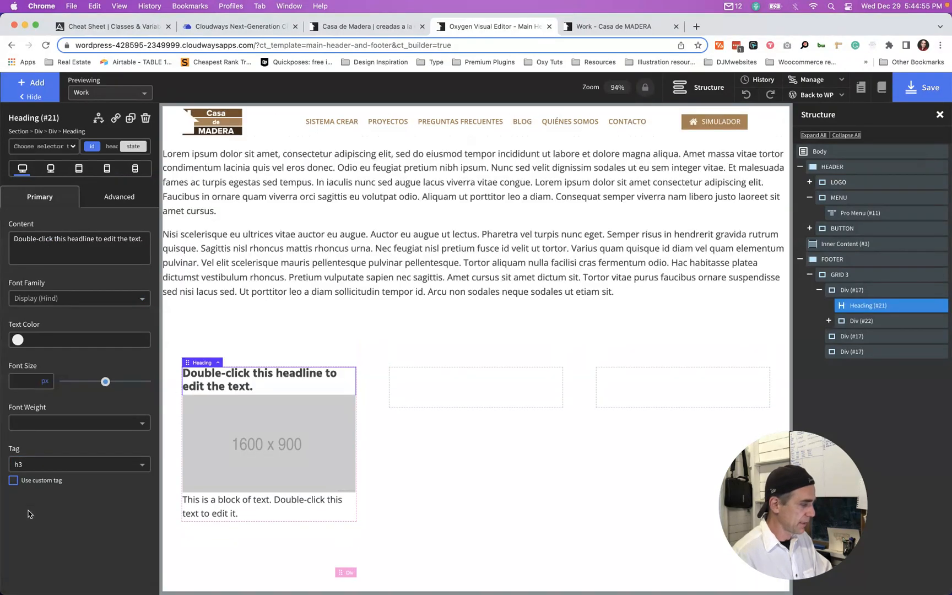
# - Replace the first footer column's heading text with "Quiénes somos", copied from the original site's footer
pyautogui.click(336, 30)
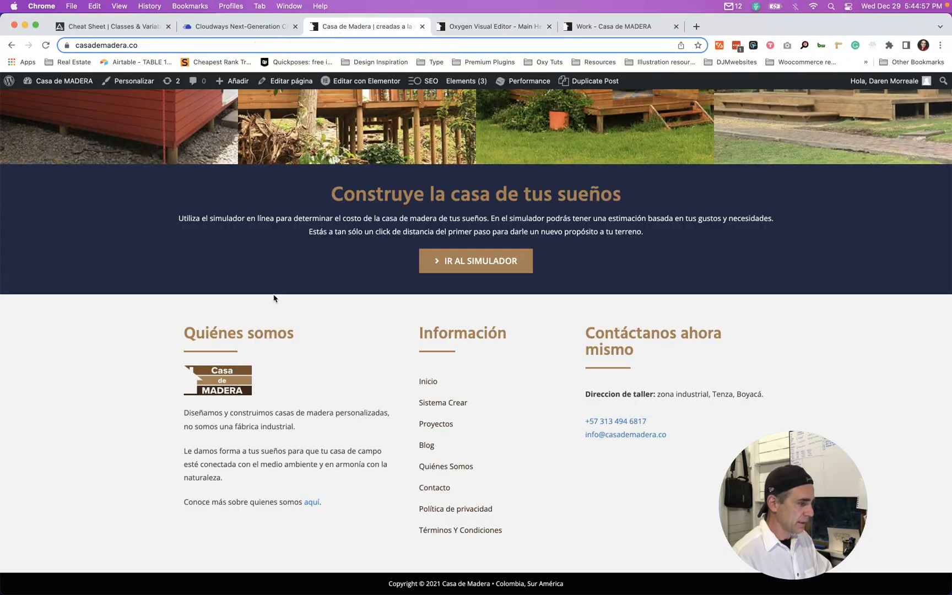
pyautogui.doubleClick(264, 334)
pyautogui.click(265, 333)
pyautogui.press('super+c')
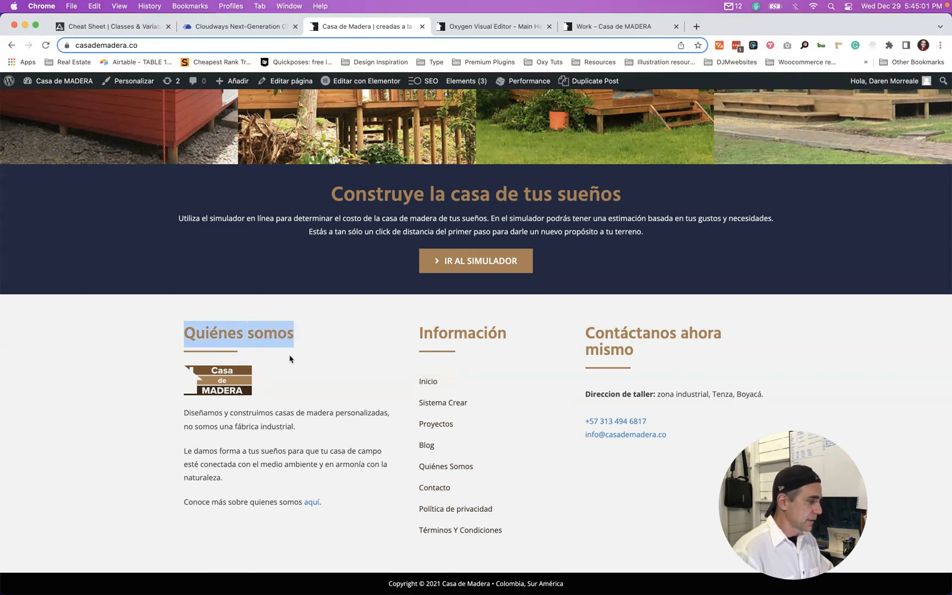
pyautogui.click(481, 27)
pyautogui.doubleClick(222, 380)
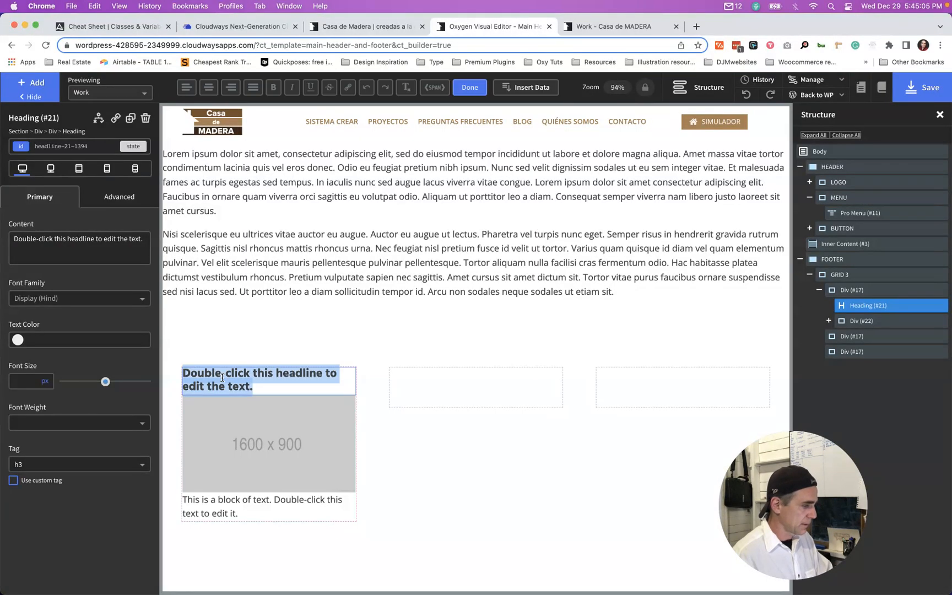
pyautogui.press('super+v')
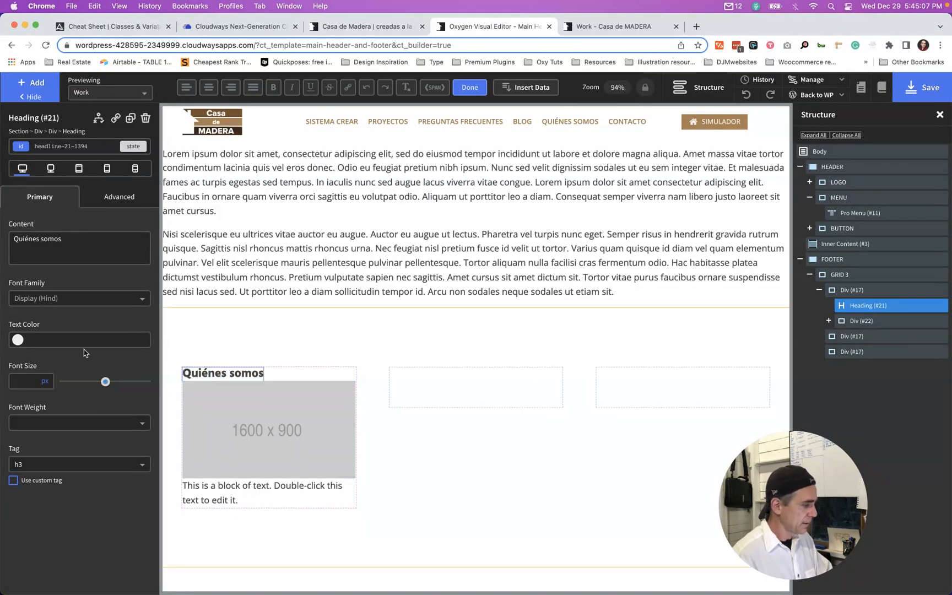
# - Add a new footer-header class to the Quiénes somos heading
pyautogui.click(45, 337)
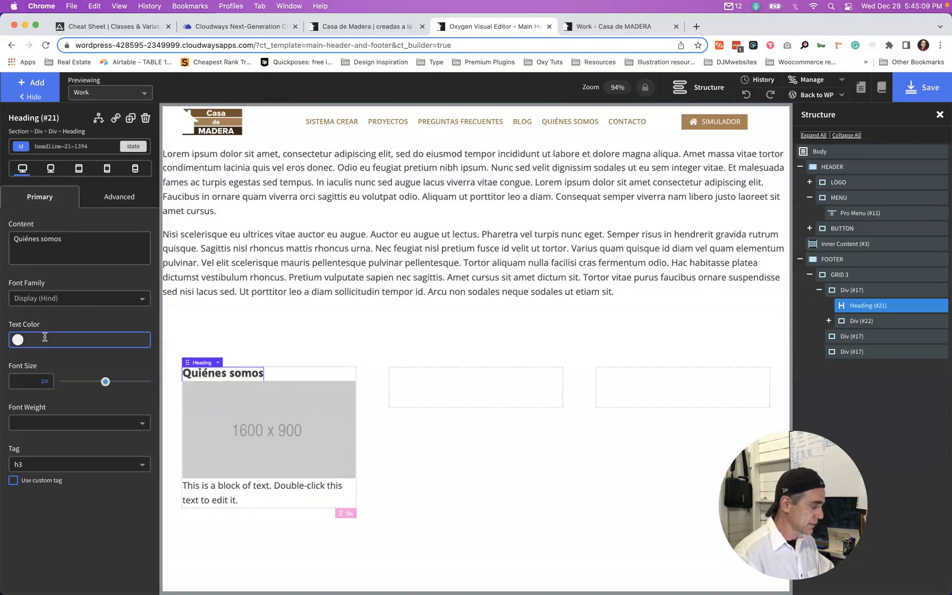
pyautogui.click(72, 149)
pyautogui.click(73, 149)
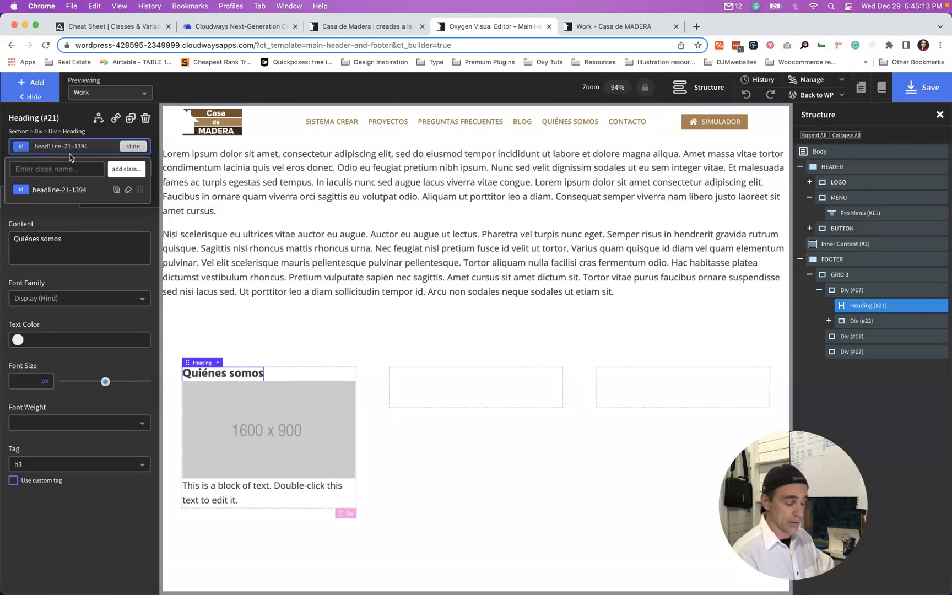
pyautogui.write('footer')
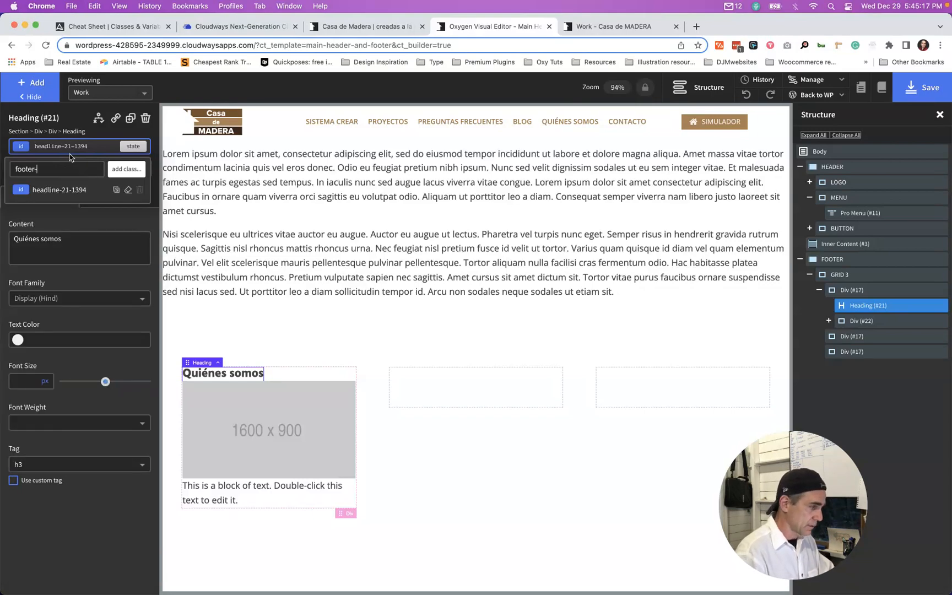
pyautogui.write('-')
pyautogui.press('BackSpace')
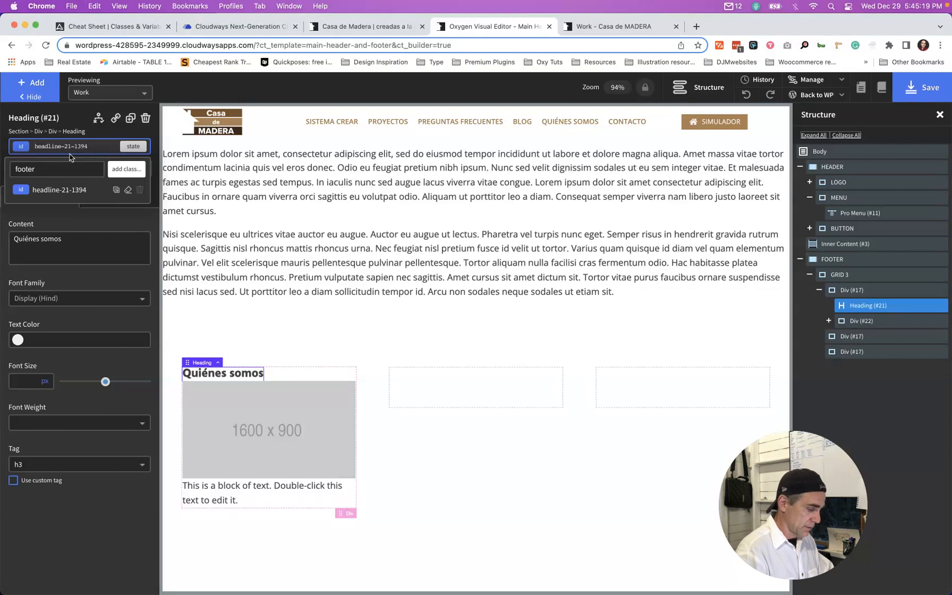
pyautogui.press('Home')
pyautogui.write('header-')
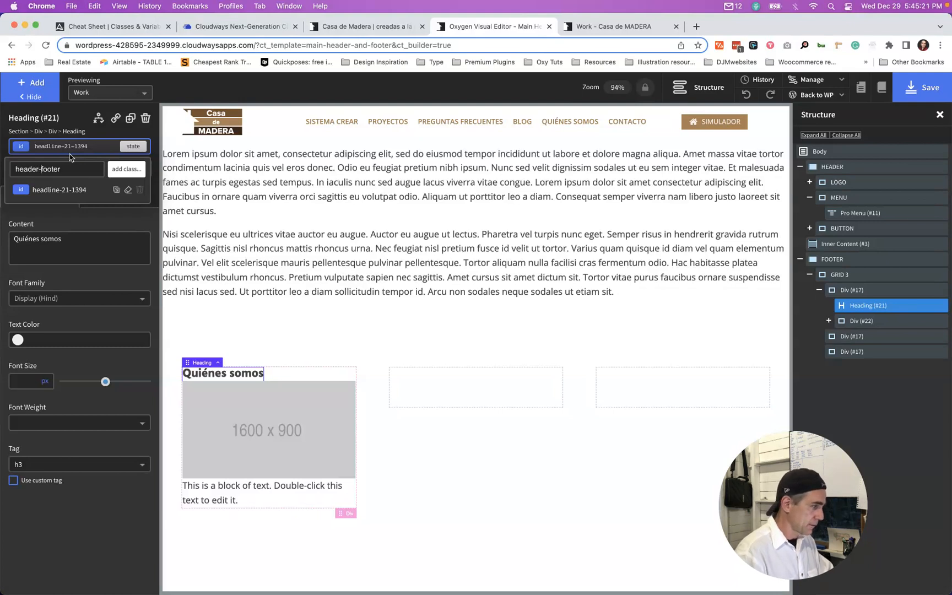
pyautogui.hotkey('shift', 'Home')
pyautogui.press('BackSpace')
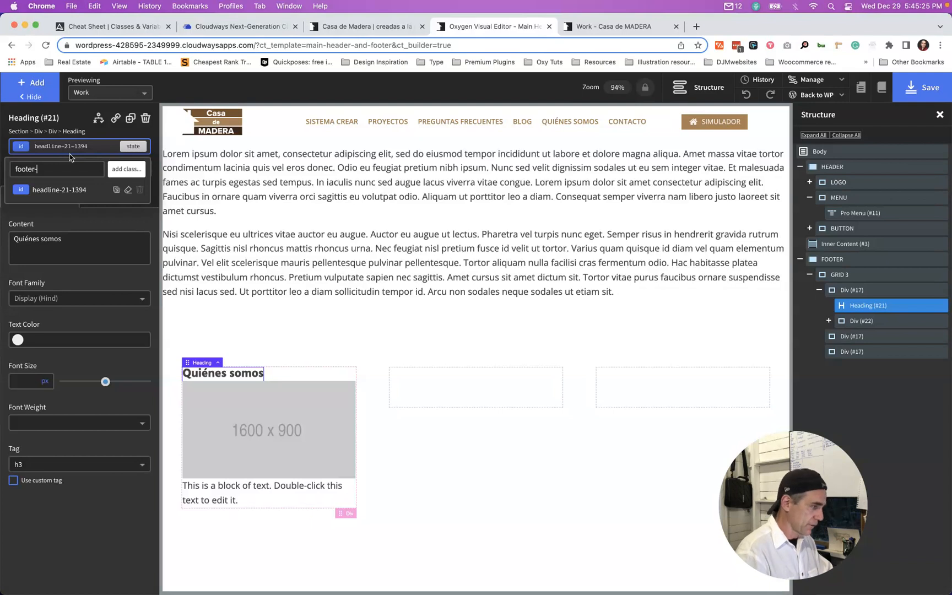
pyautogui.write('-header')
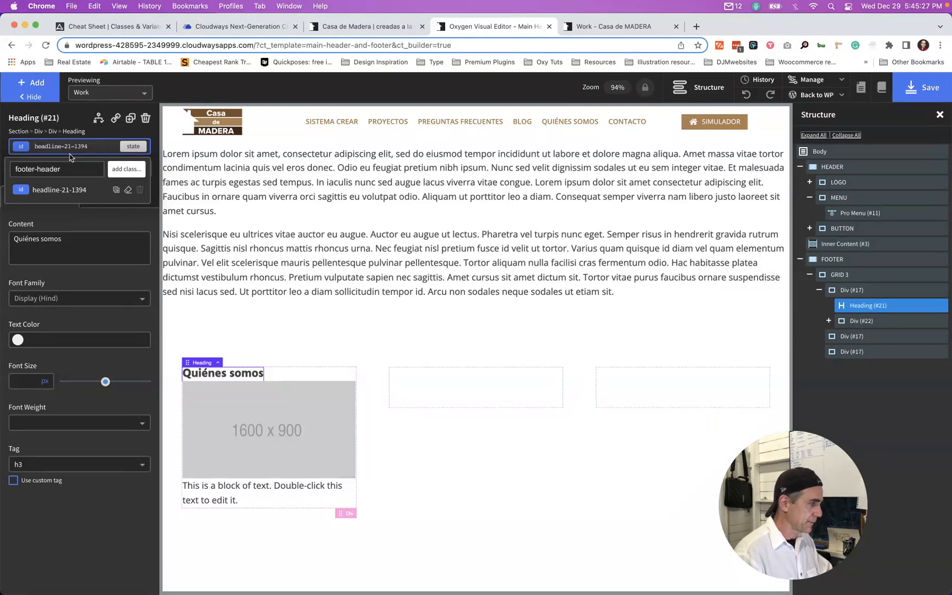
pyautogui.press('Return')
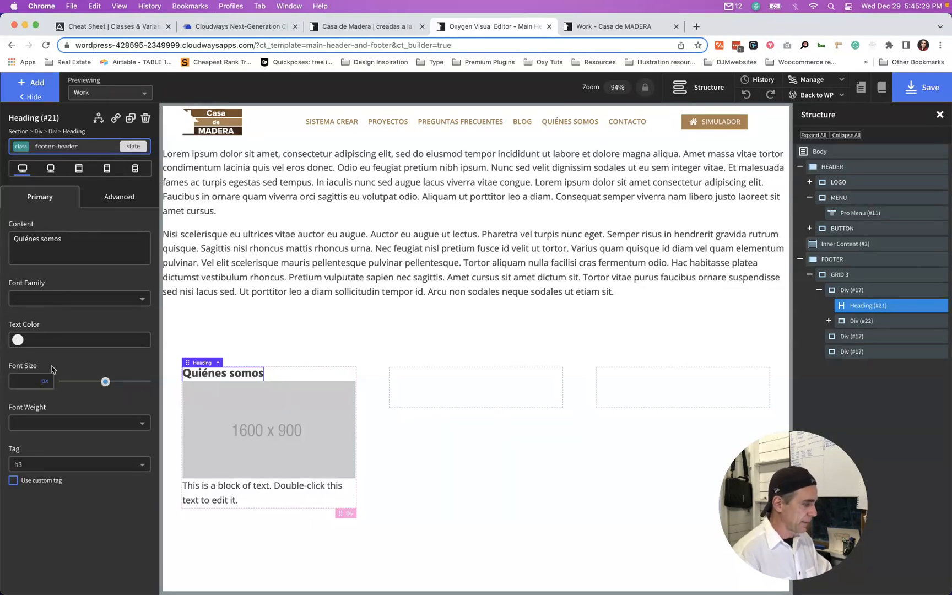
# - Set the text color of the heading's footer-header class to var(--accent)
pyautogui.click(39, 341)
pyautogui.write('v')
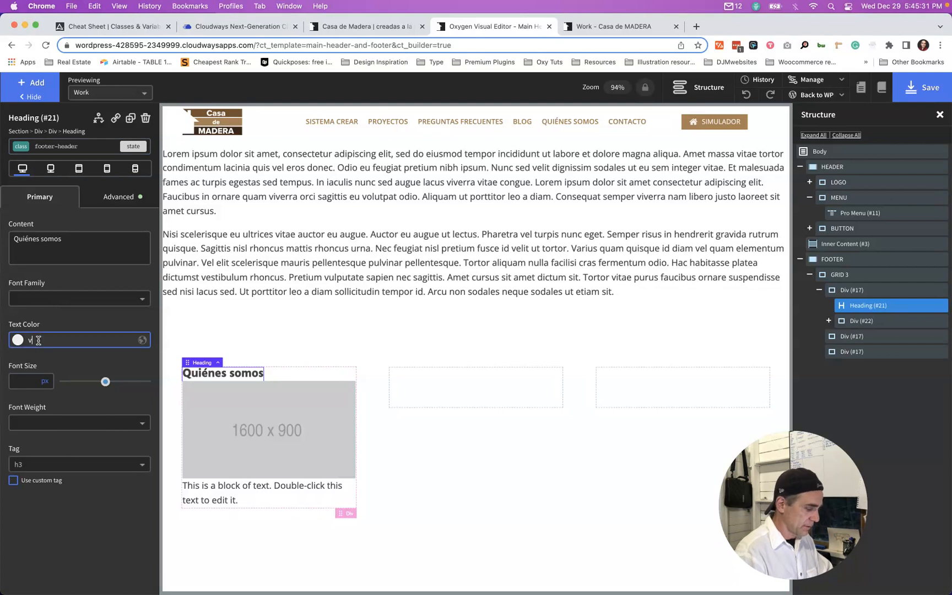
pyautogui.write('ar(--accent)')
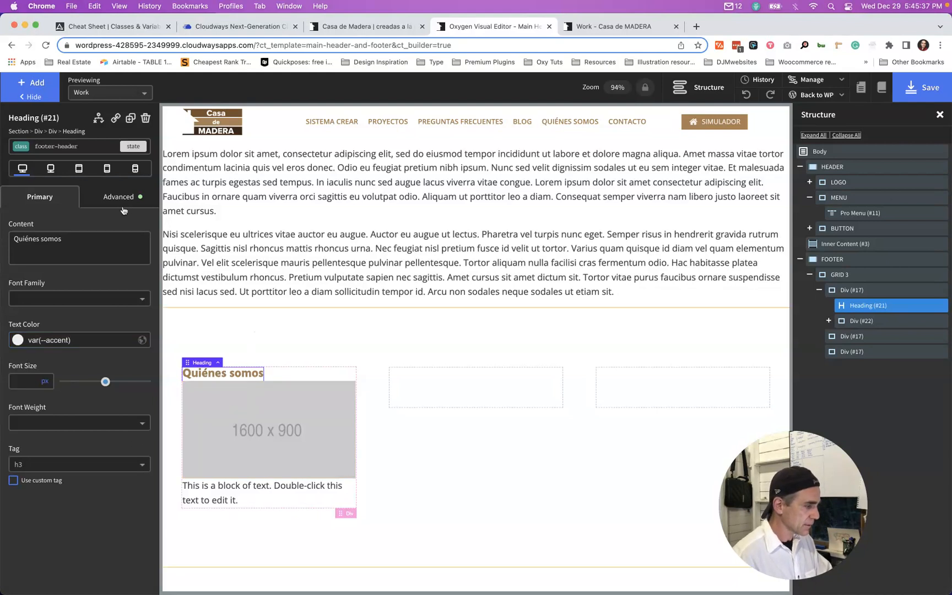
# - Try the text--l class on the Quiénes somos heading and remove it
pyautogui.click(95, 146)
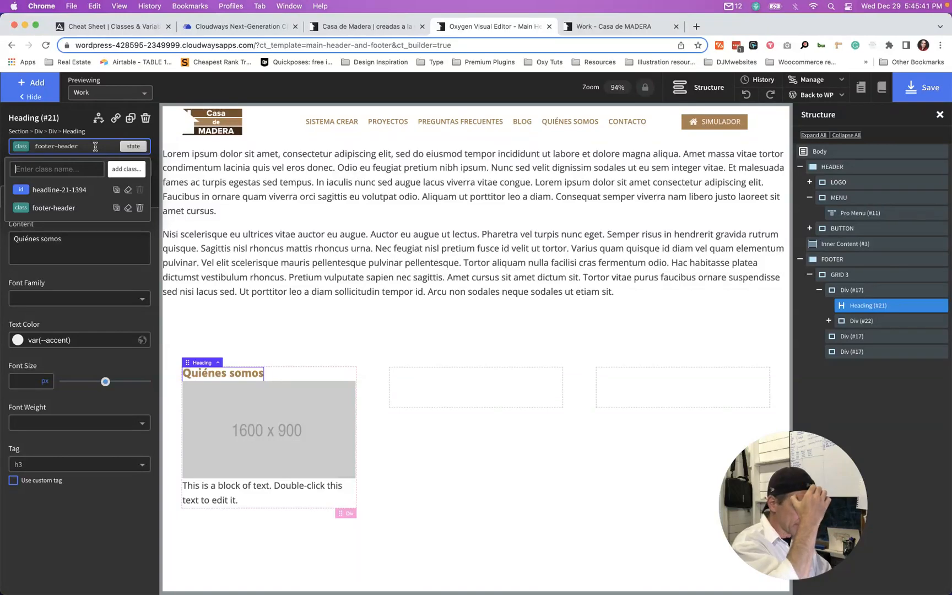
pyautogui.write('text-')
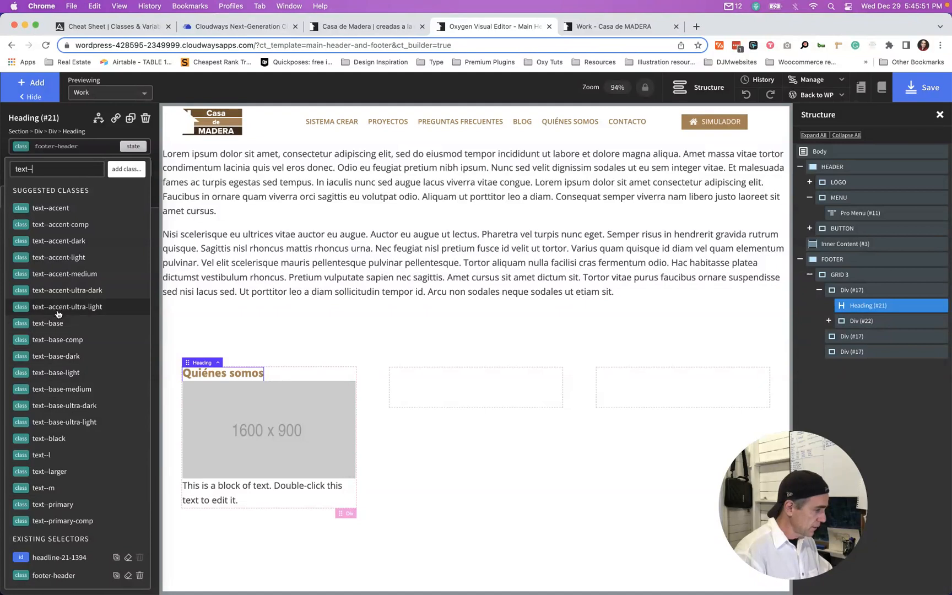
pyautogui.click(43, 454)
pyautogui.click(50, 146)
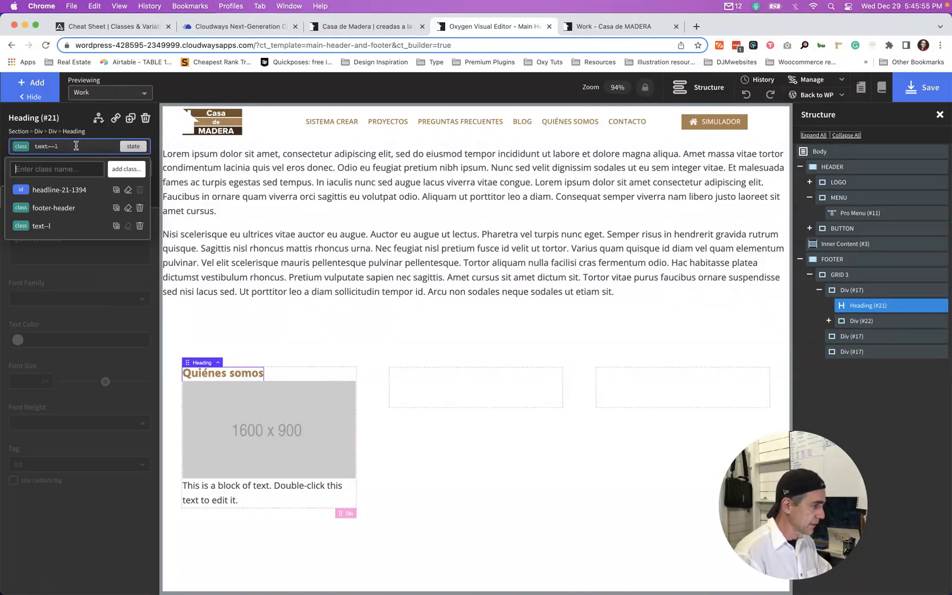
pyautogui.click(139, 226)
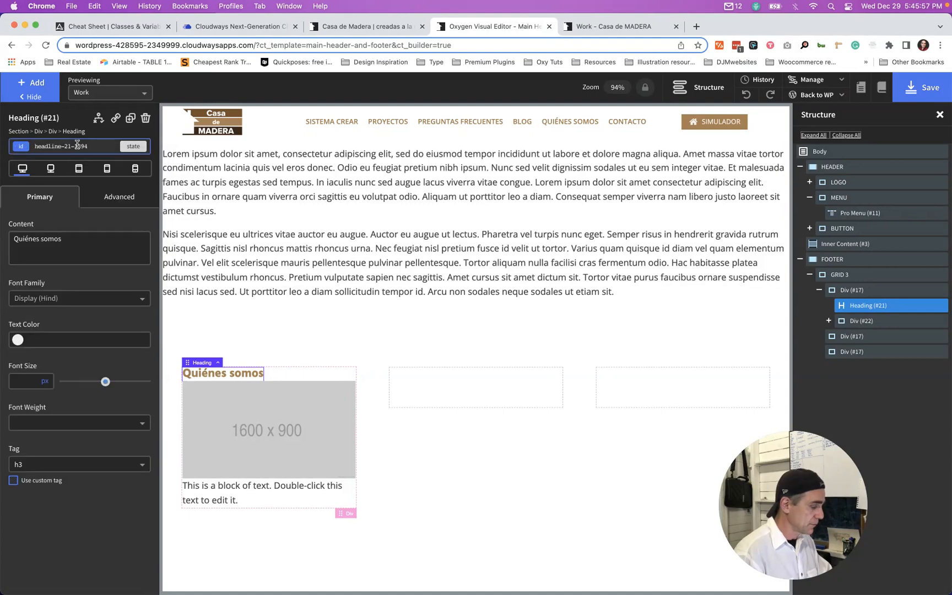
# - Add the text--xl class to the Quiénes somos heading
pyautogui.click(77, 144)
pyautogui.write('text')
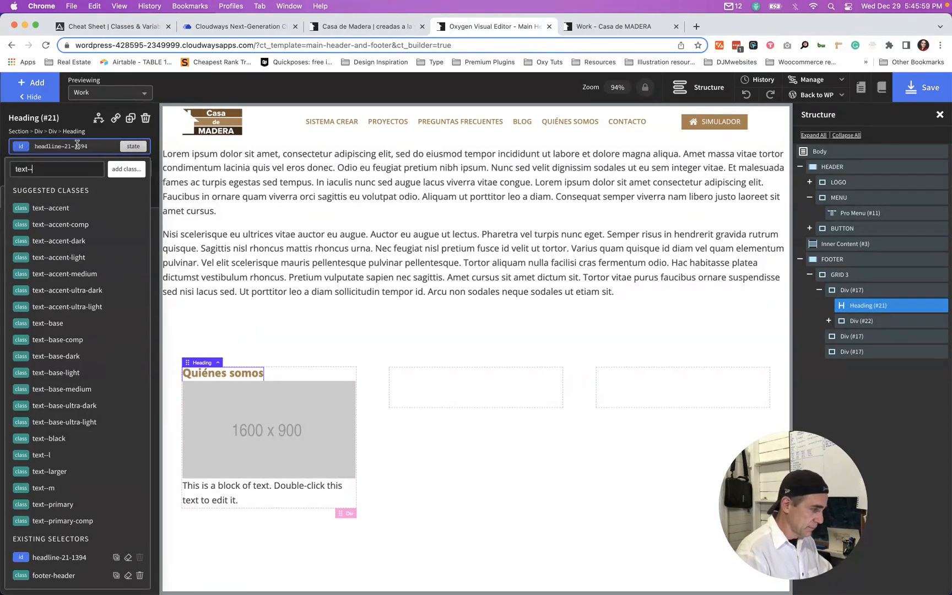
pyautogui.write('--xl')
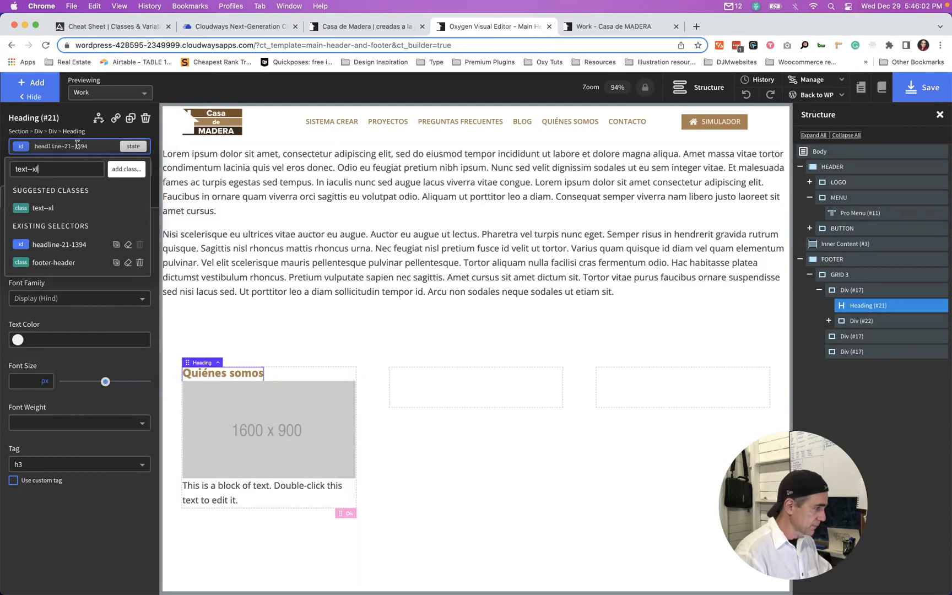
pyautogui.click(49, 209)
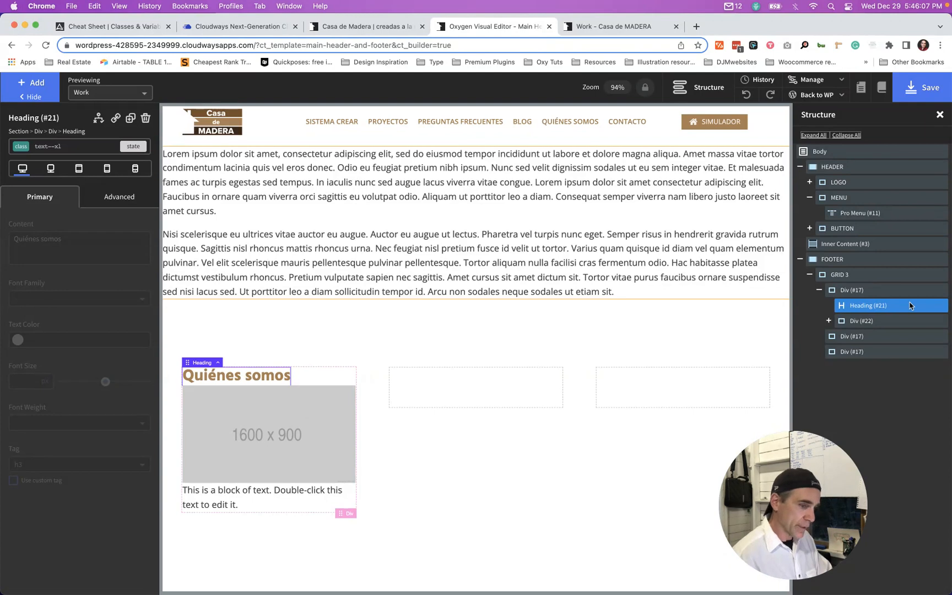
# - Move the image and text block out of the inner div into the first footer column, and give that column the owl--m class
pyautogui.click(830, 320)
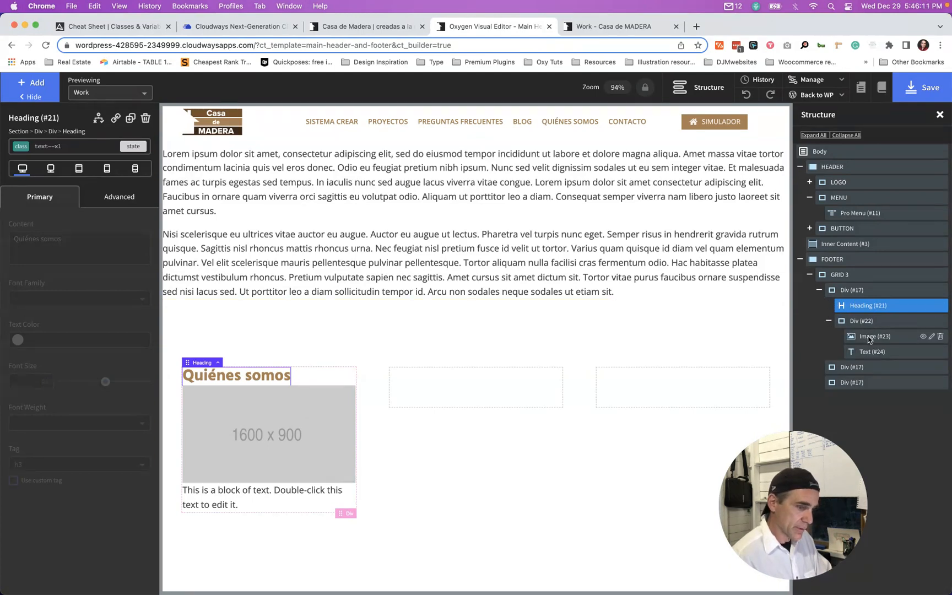
pyautogui.moveTo(861, 339)
pyautogui.mouseDown()
pyautogui.moveTo(851, 359)
pyautogui.moveTo(858, 319)
pyautogui.mouseUp()
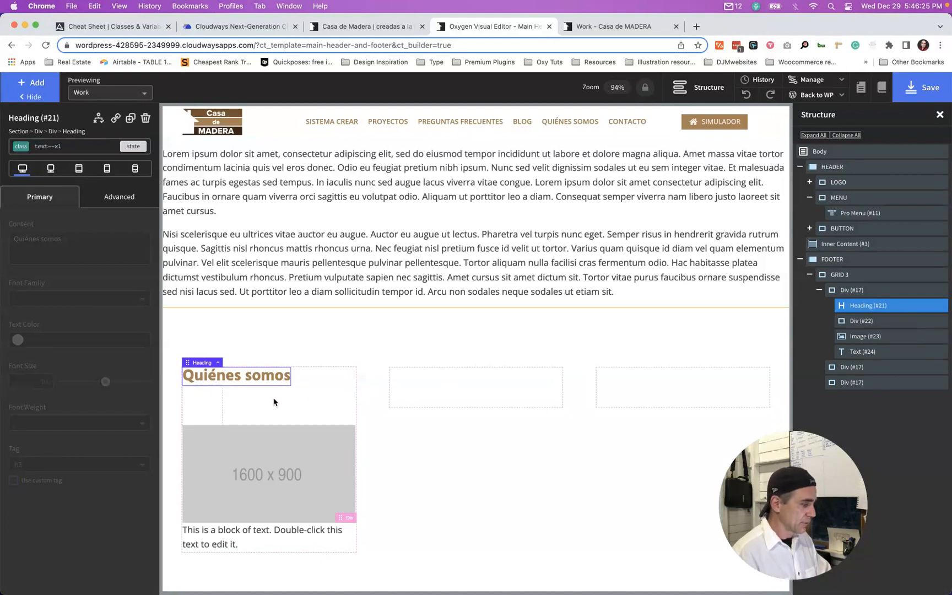
pyautogui.click(852, 292)
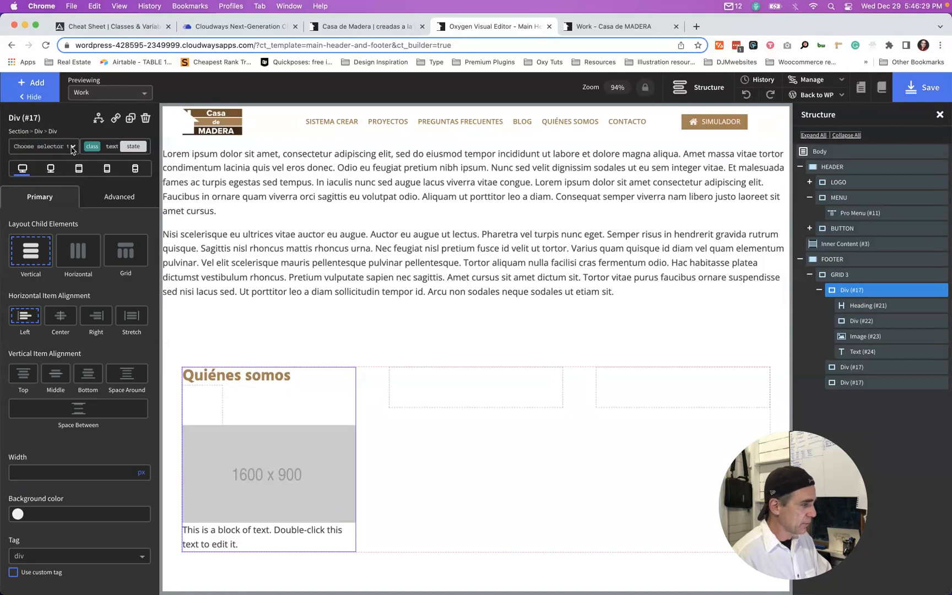
pyautogui.click(79, 148)
pyautogui.write('o')
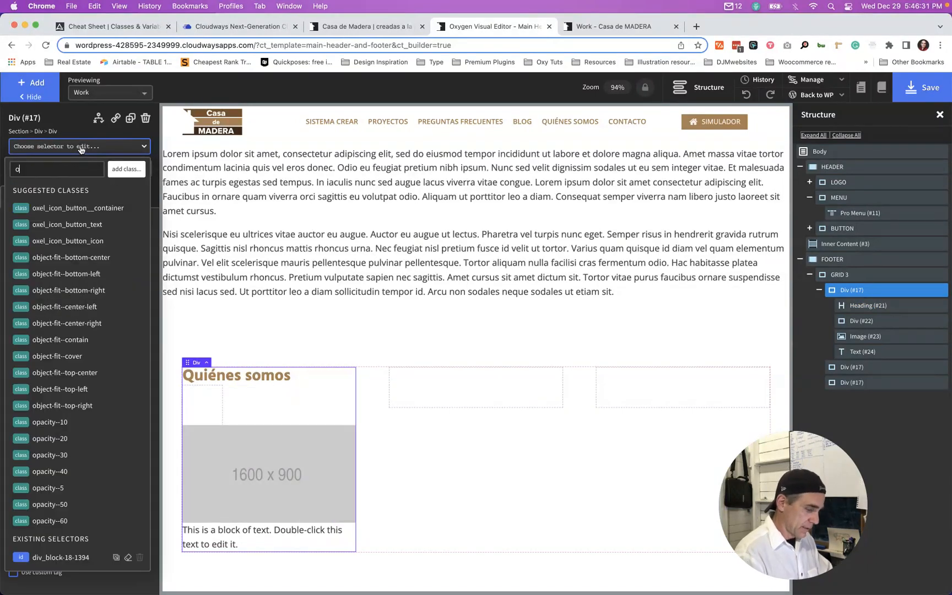
pyautogui.write('wl')
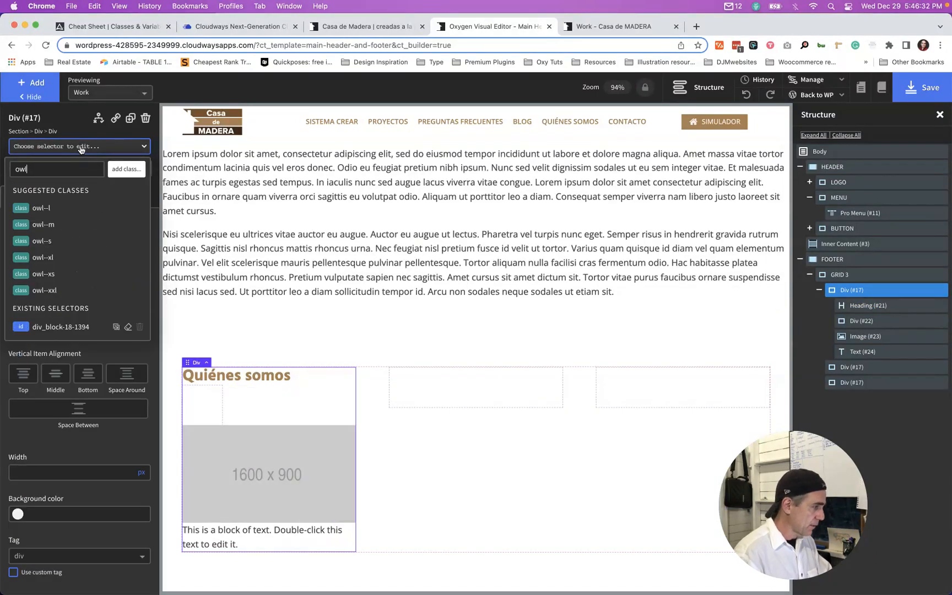
pyautogui.click(52, 225)
# - Review the classes assigned to the Quiénes somos heading and select its footer-header class for editing
pyautogui.scroll(-2, 313, 407)
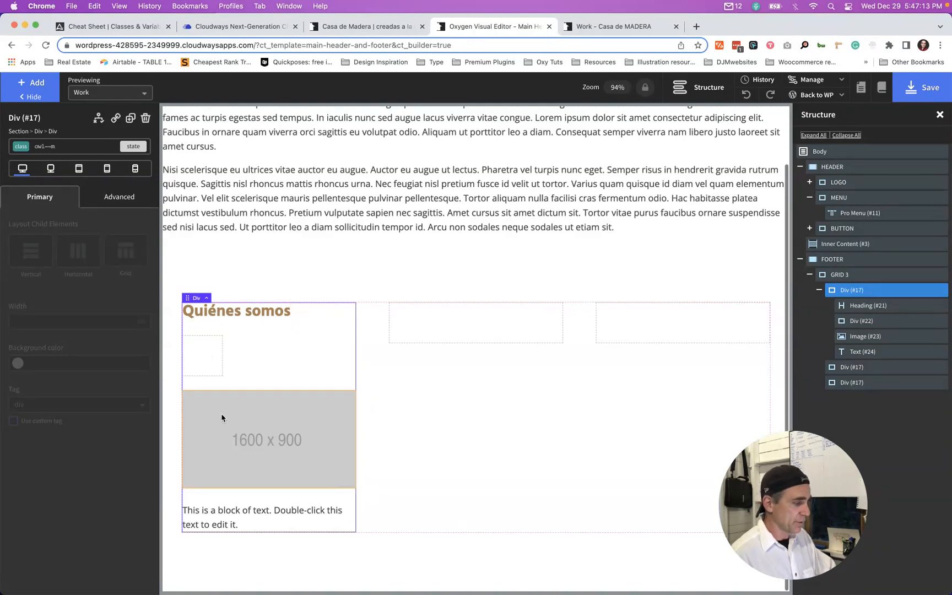
pyautogui.click(203, 360)
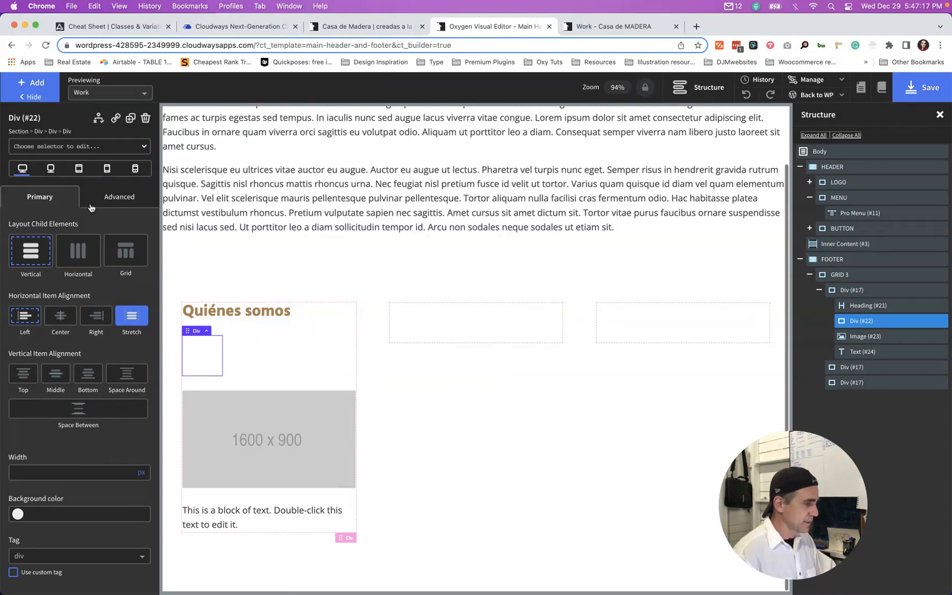
pyautogui.click(75, 147)
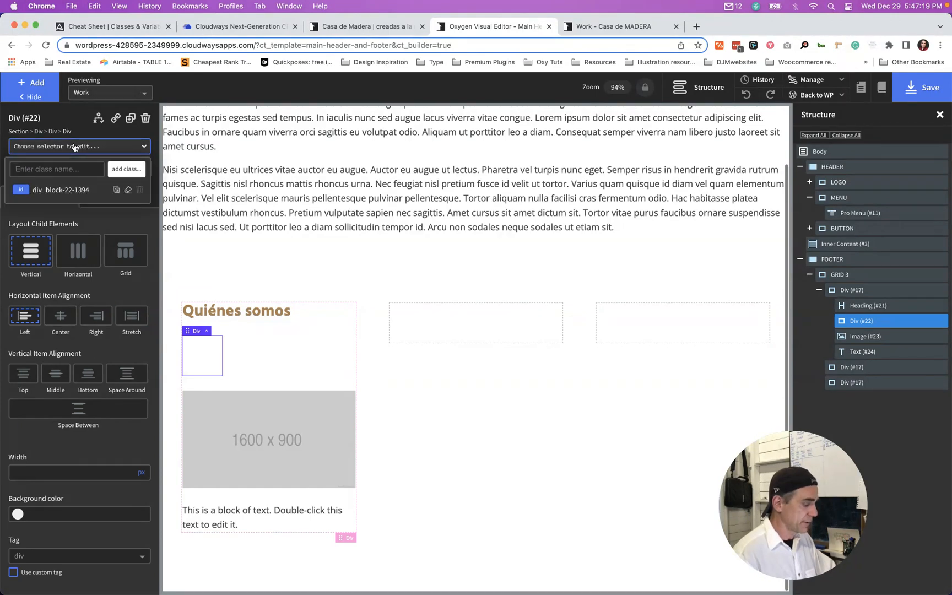
pyautogui.click(234, 312)
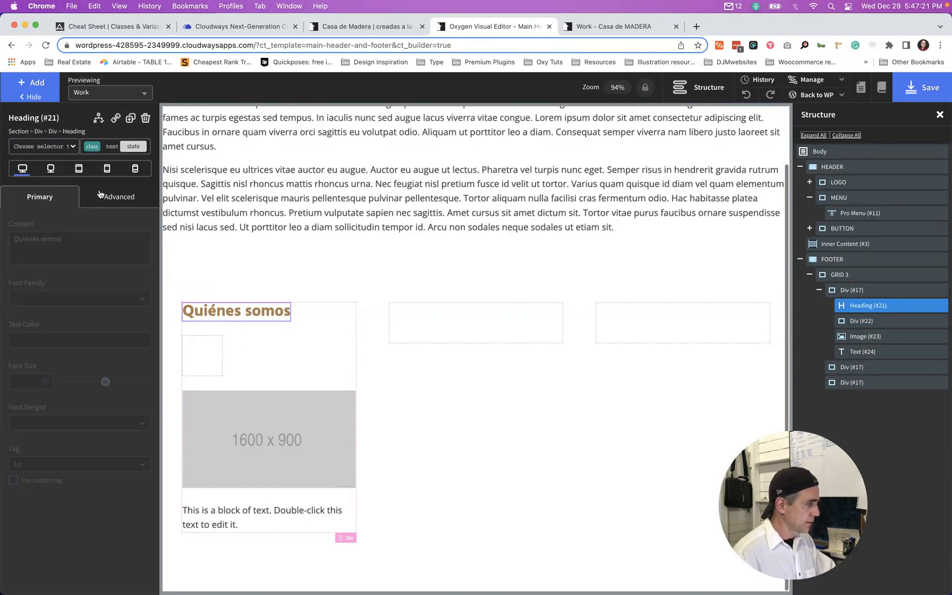
pyautogui.click(83, 149)
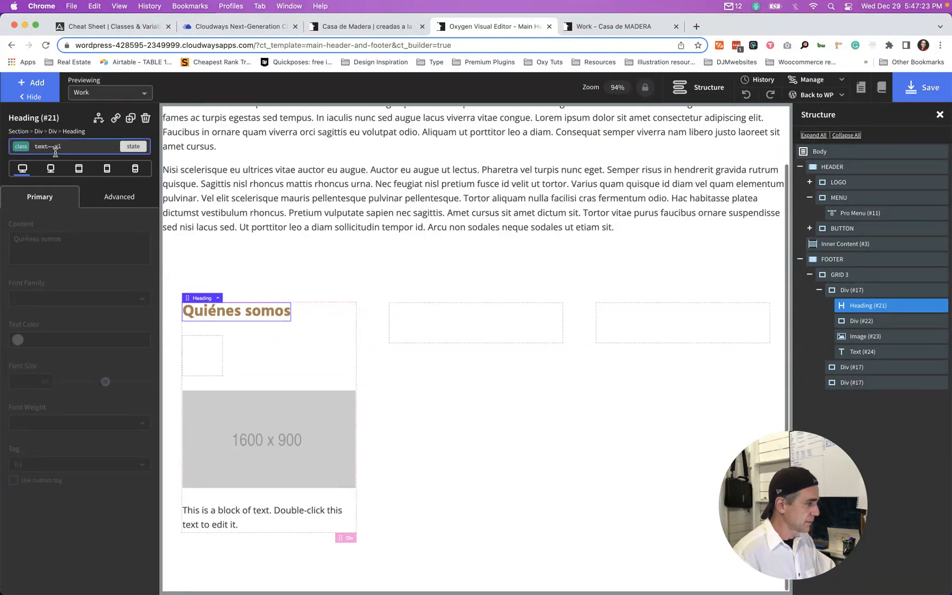
pyautogui.click(73, 148)
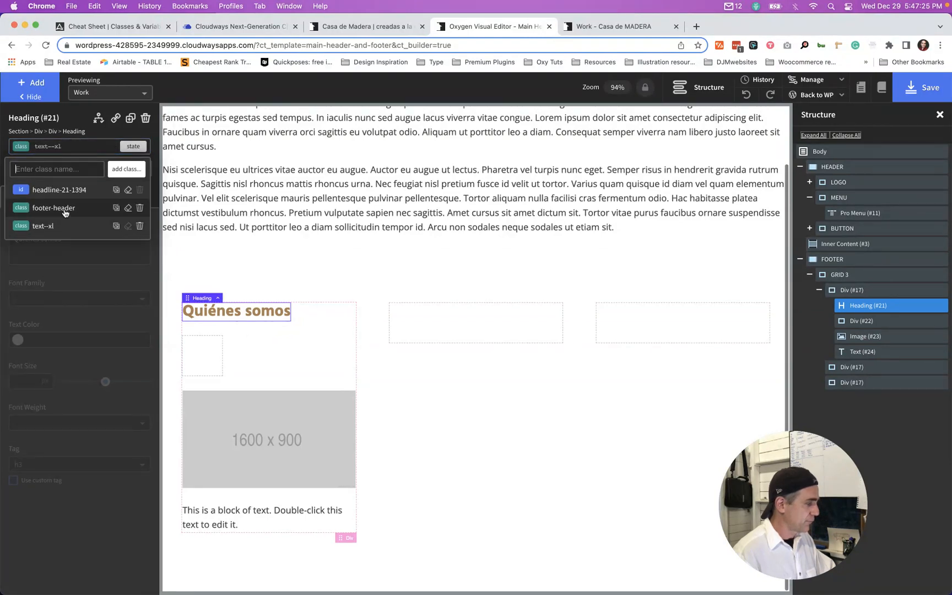
pyautogui.click(54, 208)
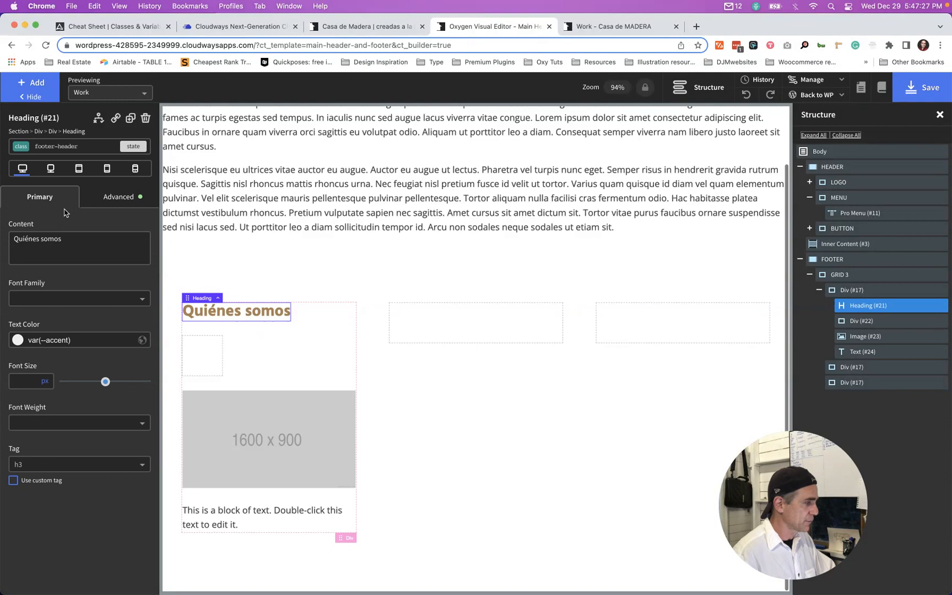
# - Add a new class named footer-line to the empty div below the Quiénes somos heading
pyautogui.click(204, 363)
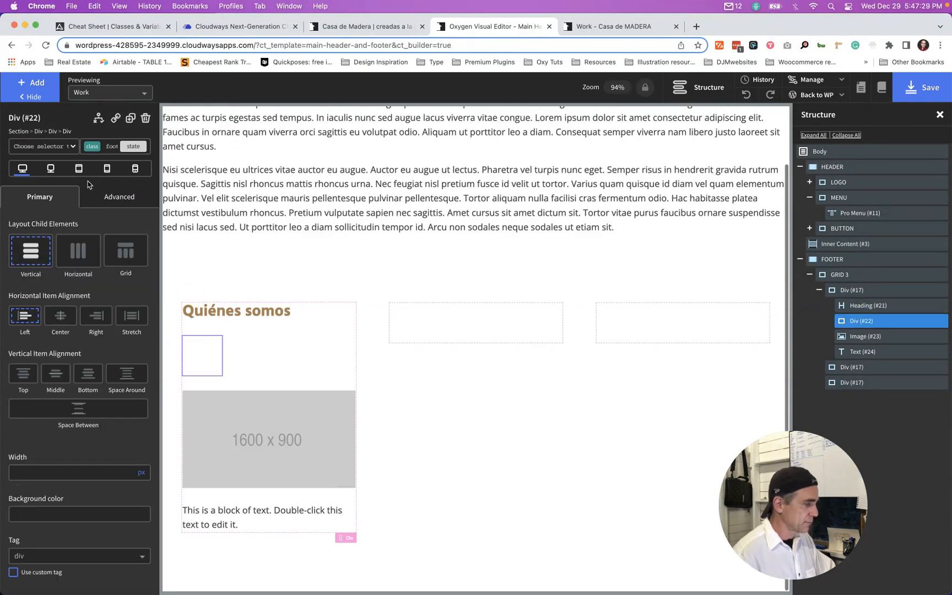
pyautogui.click(81, 147)
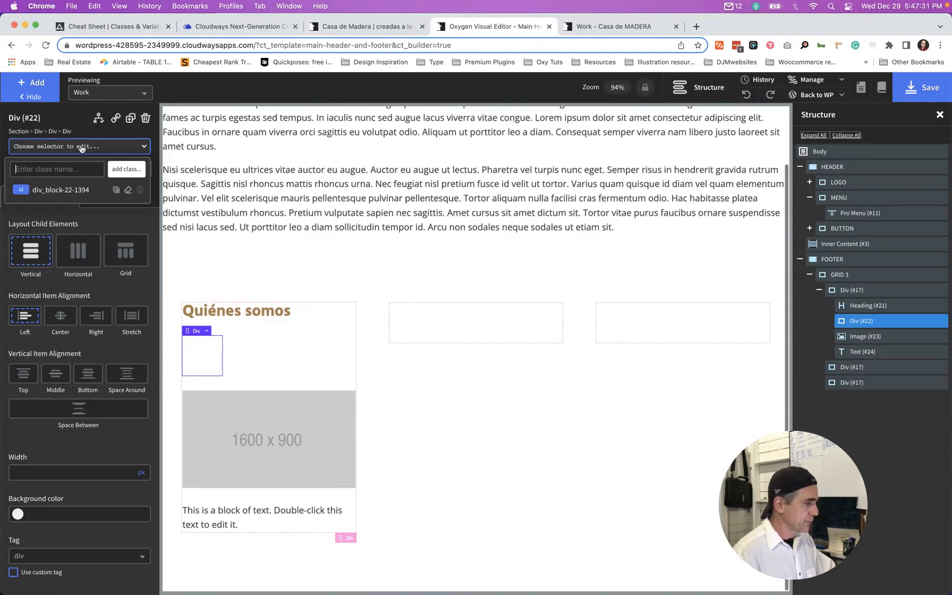
pyautogui.write('foote')
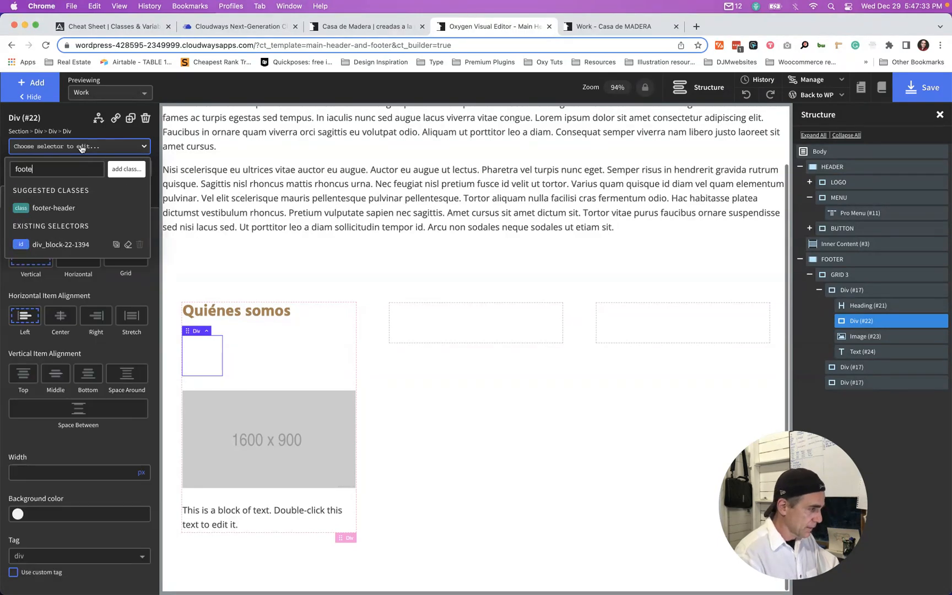
pyautogui.write('r-')
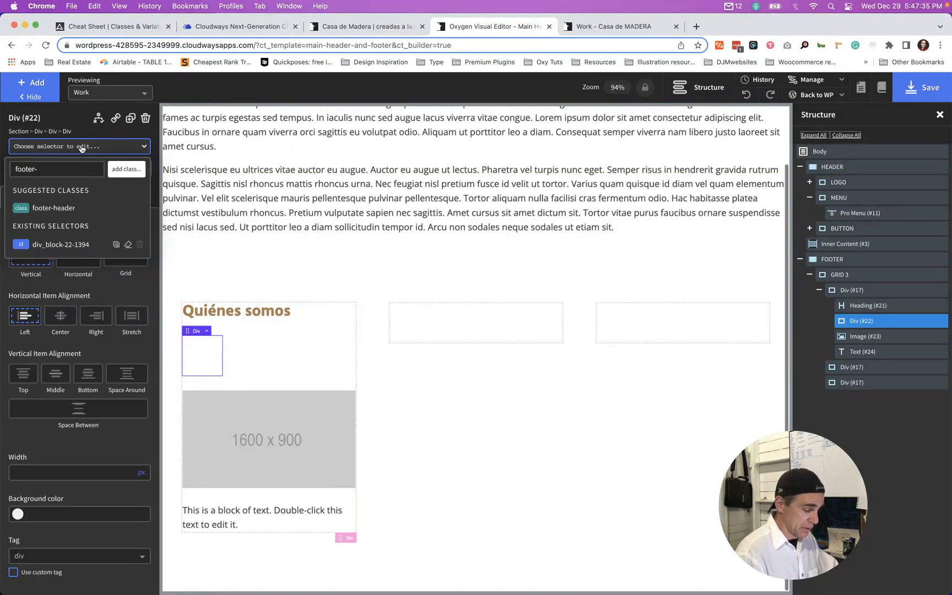
pyautogui.write('line')
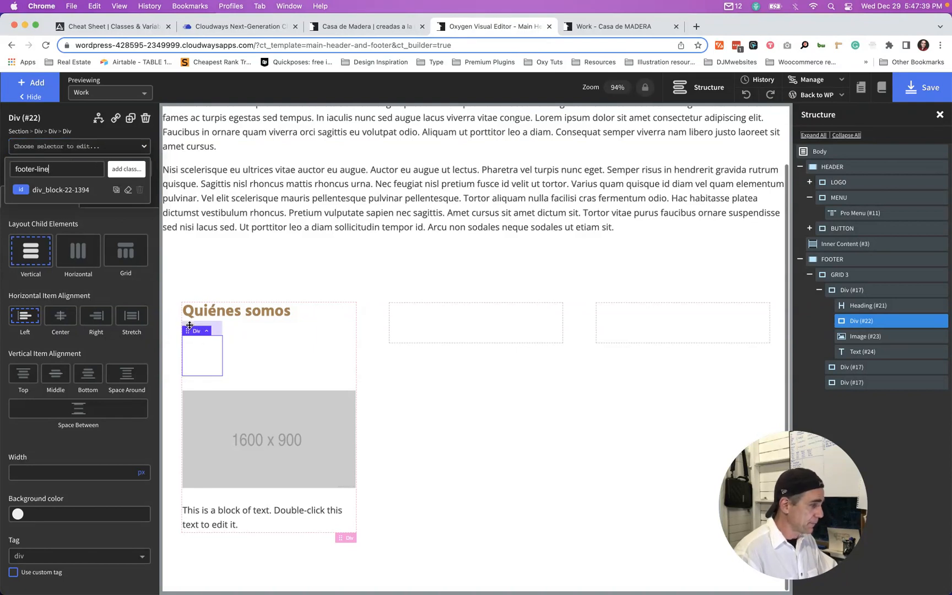
pyautogui.click(218, 421)
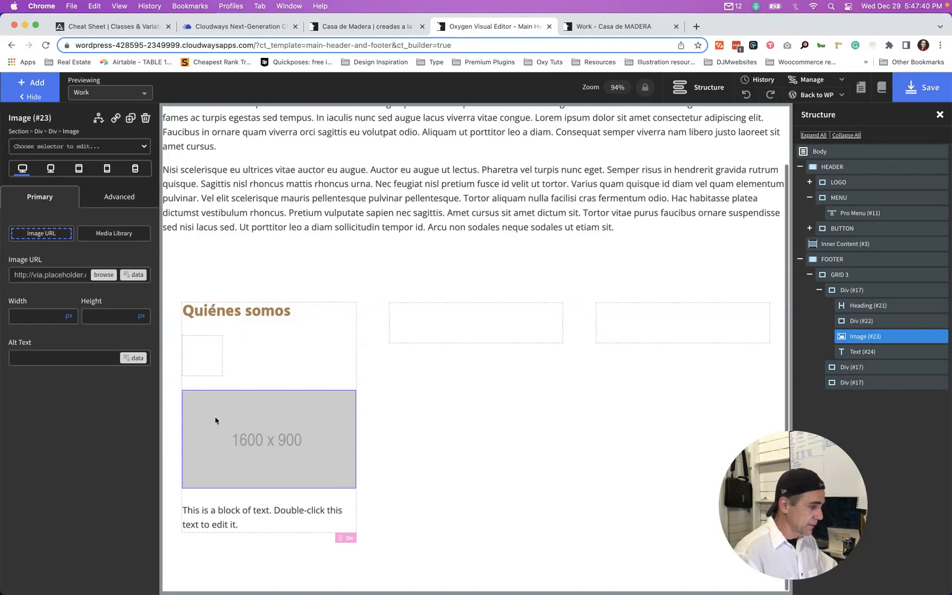
pyautogui.click(71, 146)
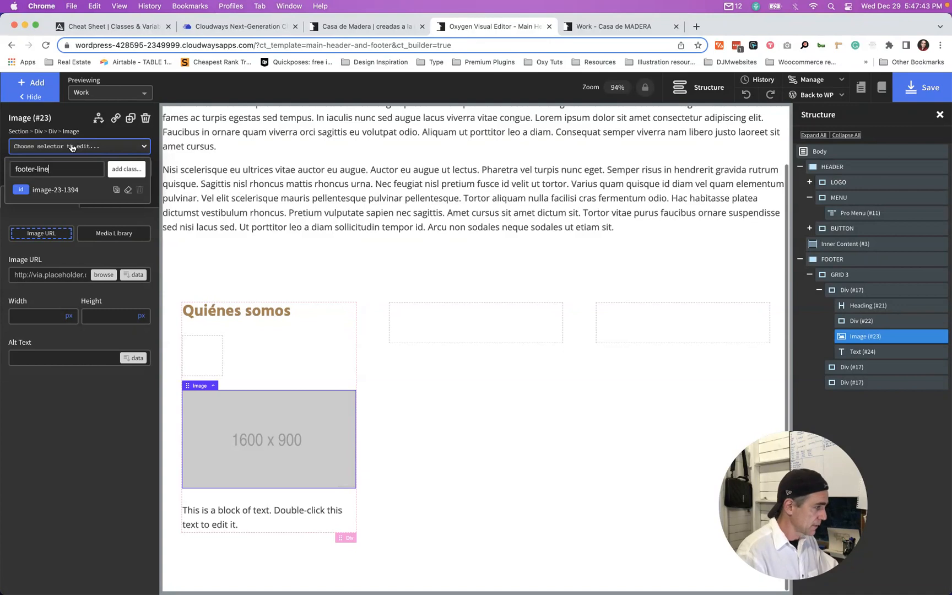
pyautogui.click(70, 169)
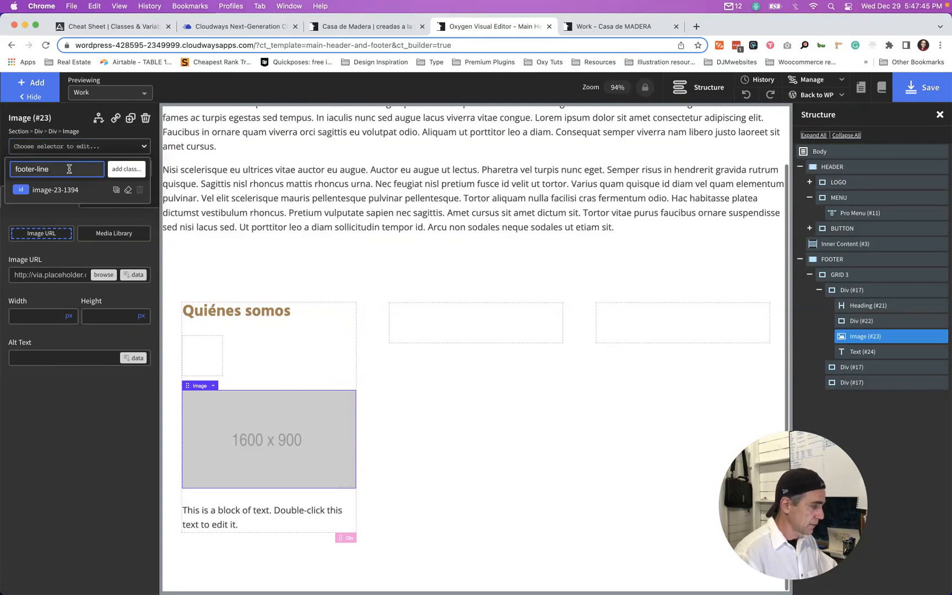
pyautogui.click(196, 363)
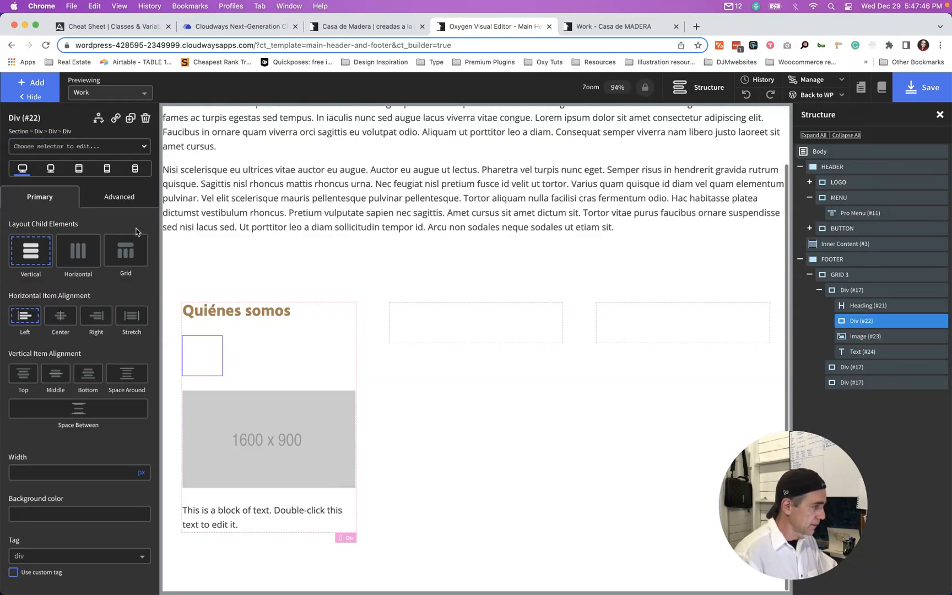
pyautogui.click(57, 150)
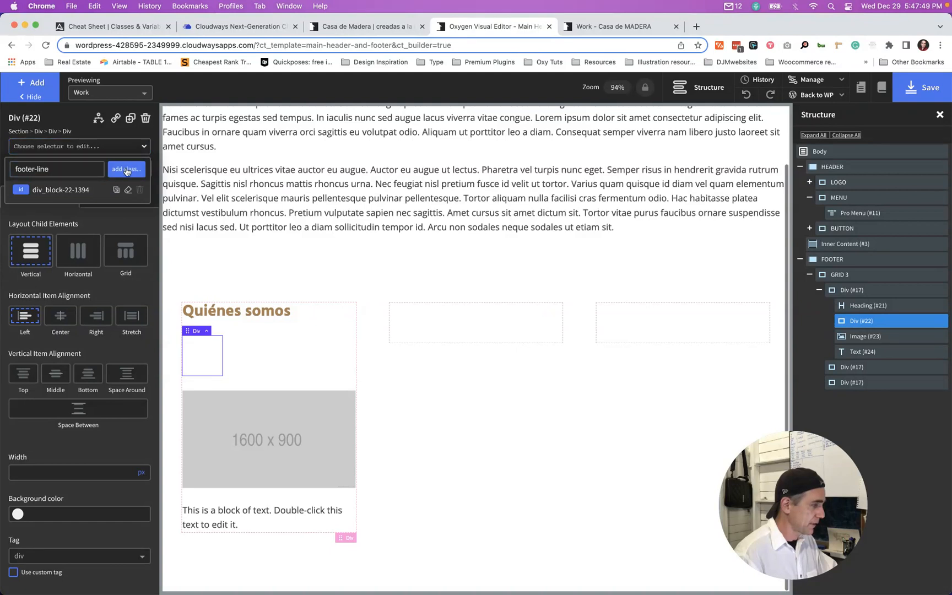
pyautogui.click(127, 168)
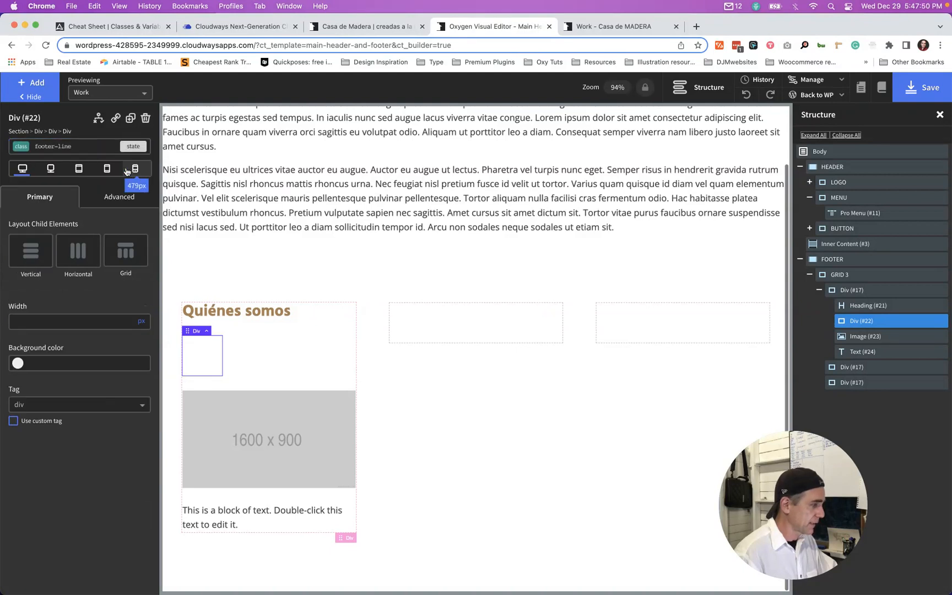
# - Add a new class named footer-image to the placeholder image in the first footer column
pyautogui.click(207, 430)
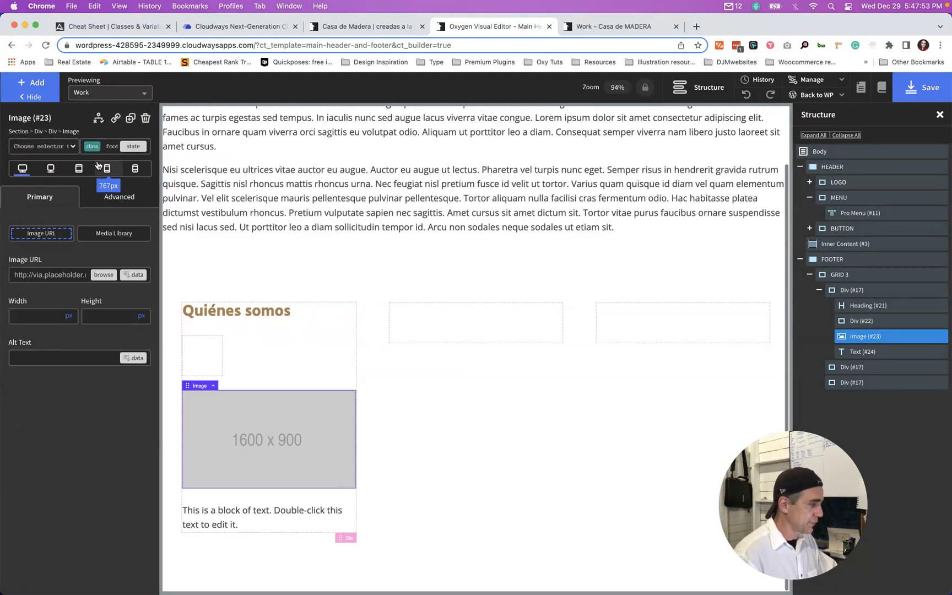
pyautogui.click(84, 147)
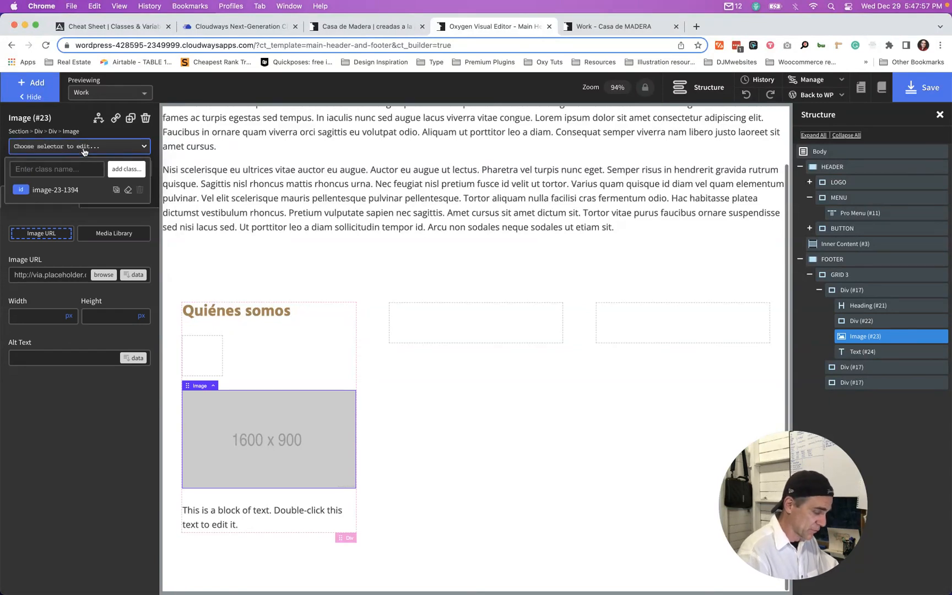
pyautogui.write('footer')
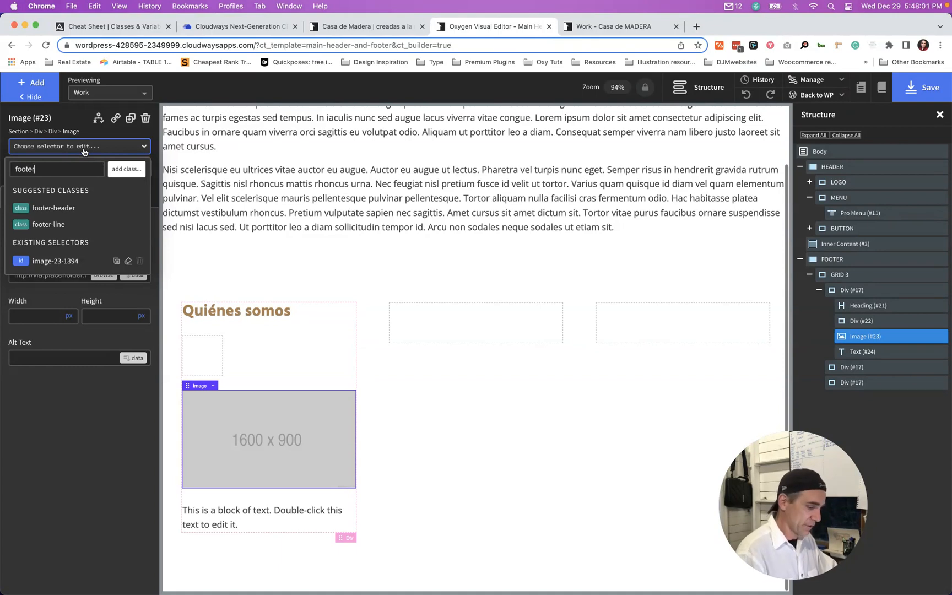
pyautogui.write('-image')
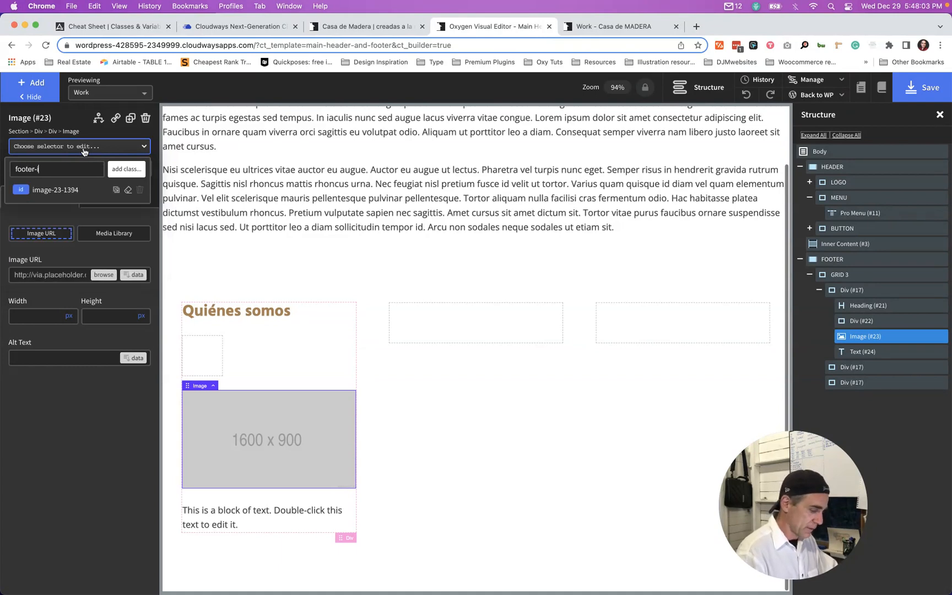
pyautogui.click(117, 171)
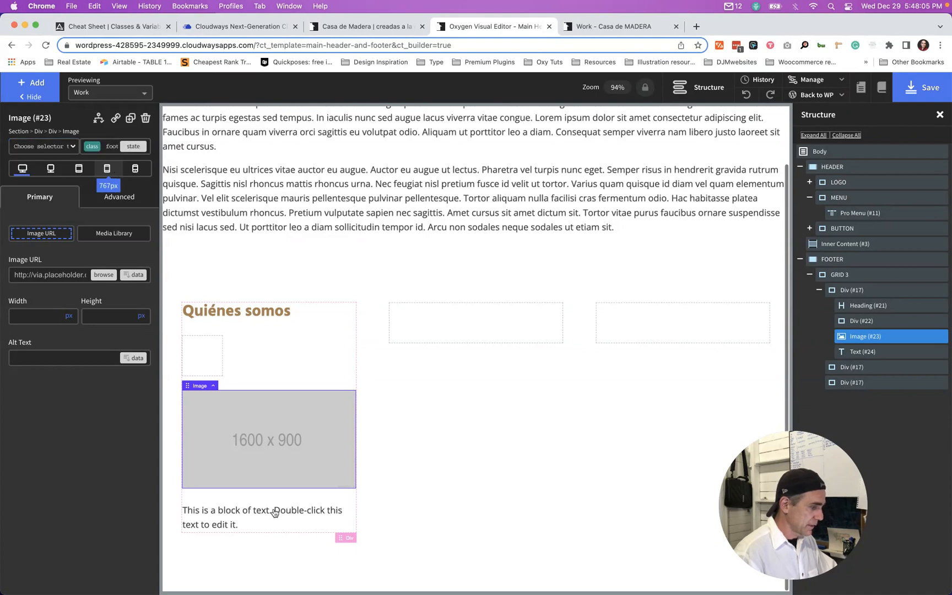
# - Add a new class named footer-text to the text block below the placeholder image
pyautogui.click(231, 518)
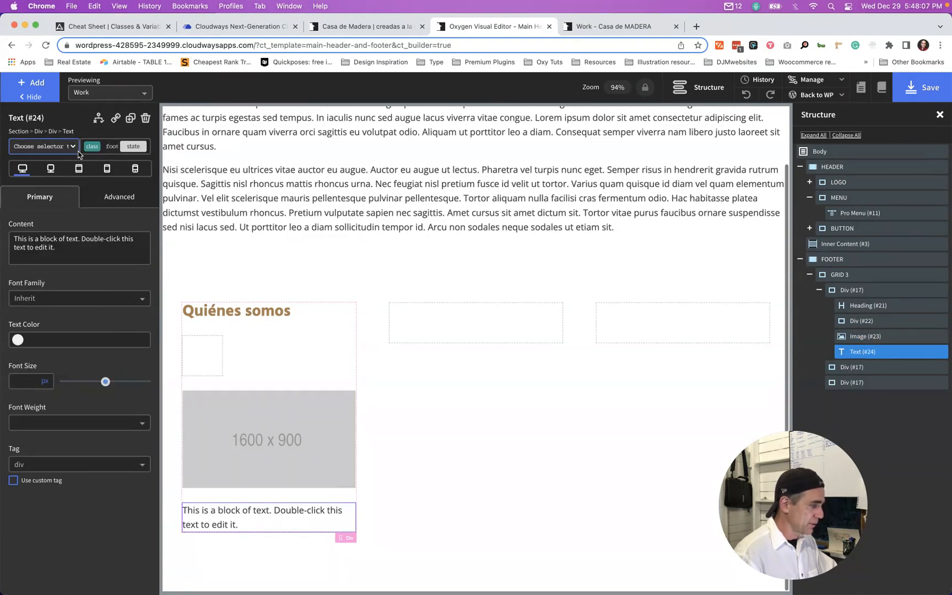
pyautogui.click(80, 149)
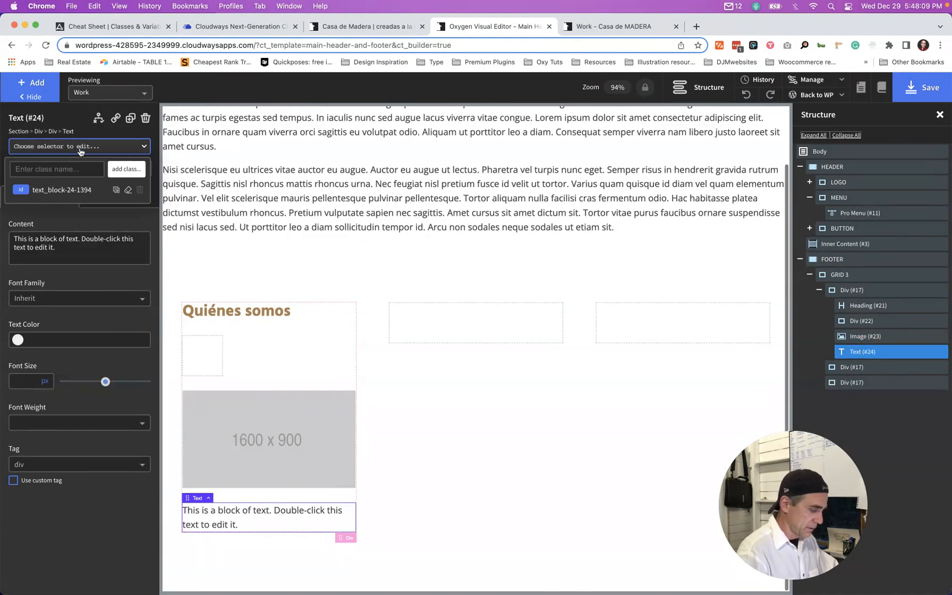
pyautogui.write('footer-te')
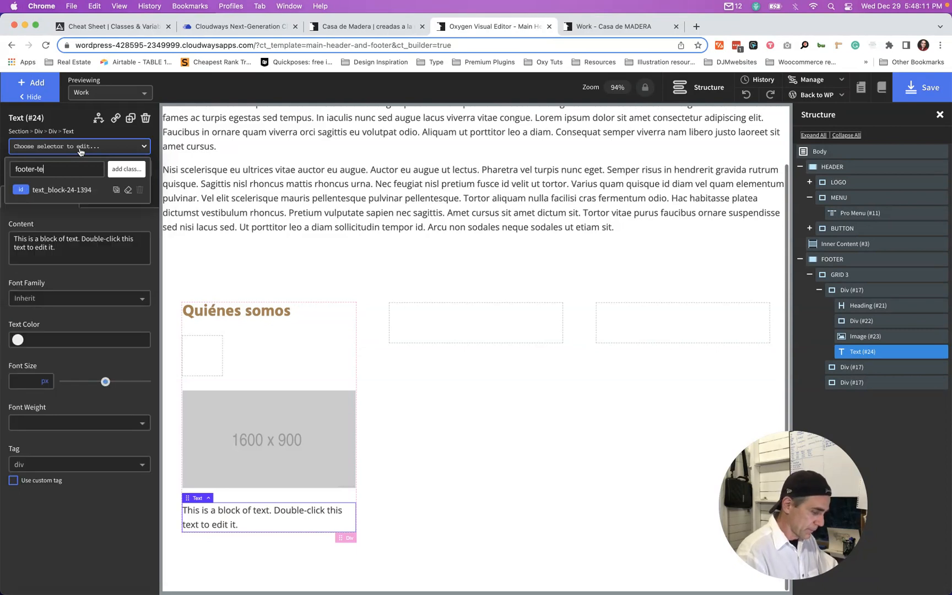
pyautogui.write('xt')
pyautogui.click(112, 172)
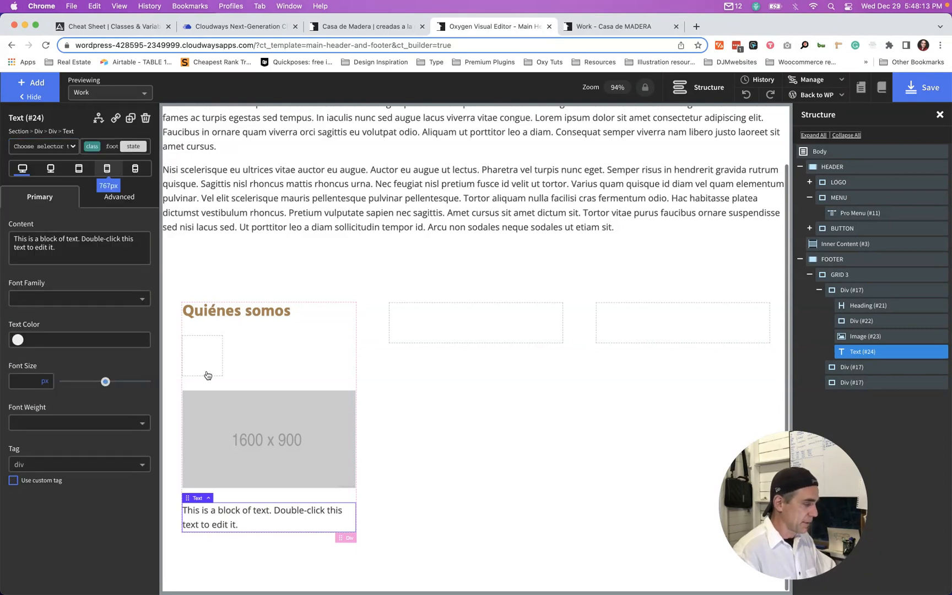
# - Set the background color of the empty div's footer-line class to var(--accent)
pyautogui.click(199, 355)
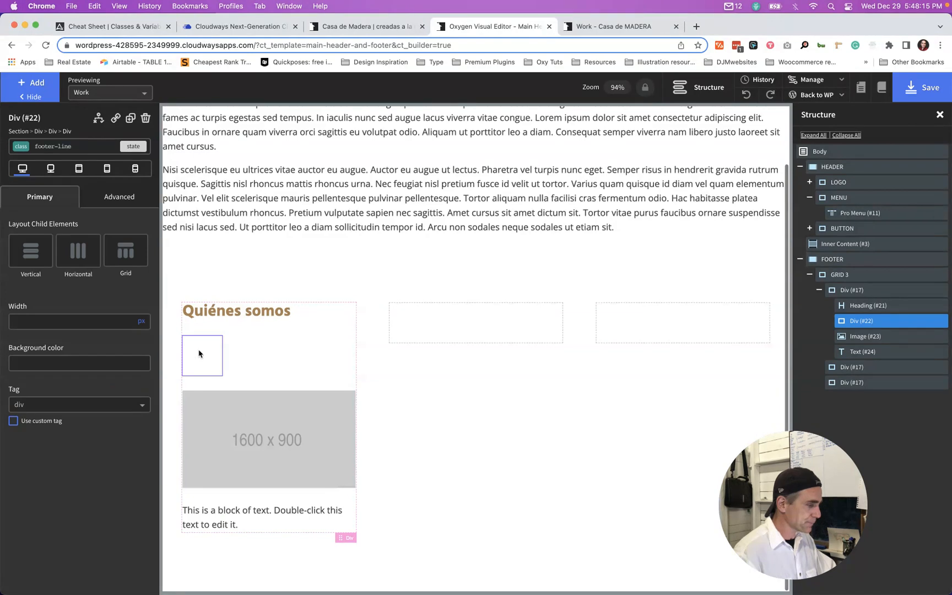
pyautogui.click(119, 197)
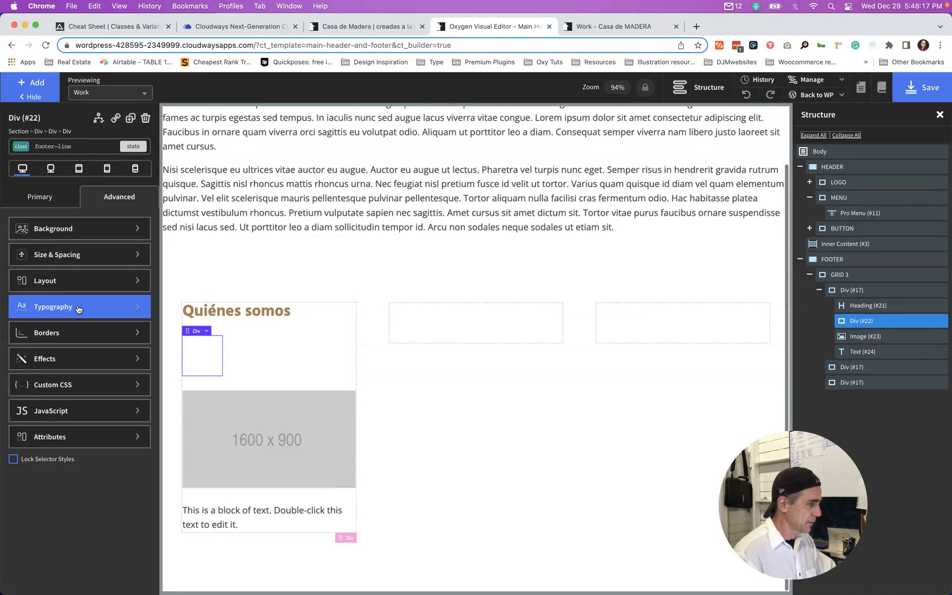
pyautogui.click(59, 232)
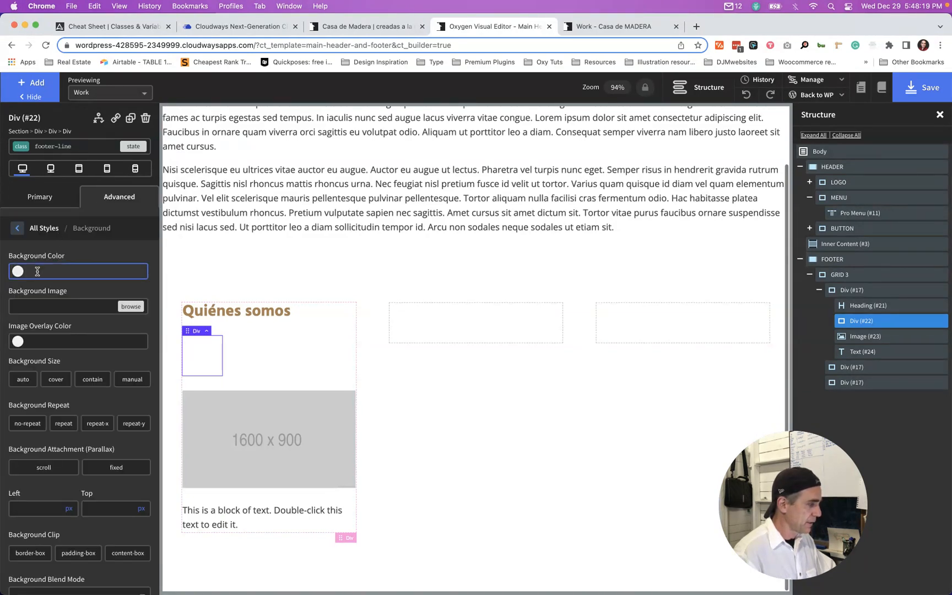
pyautogui.write('v')
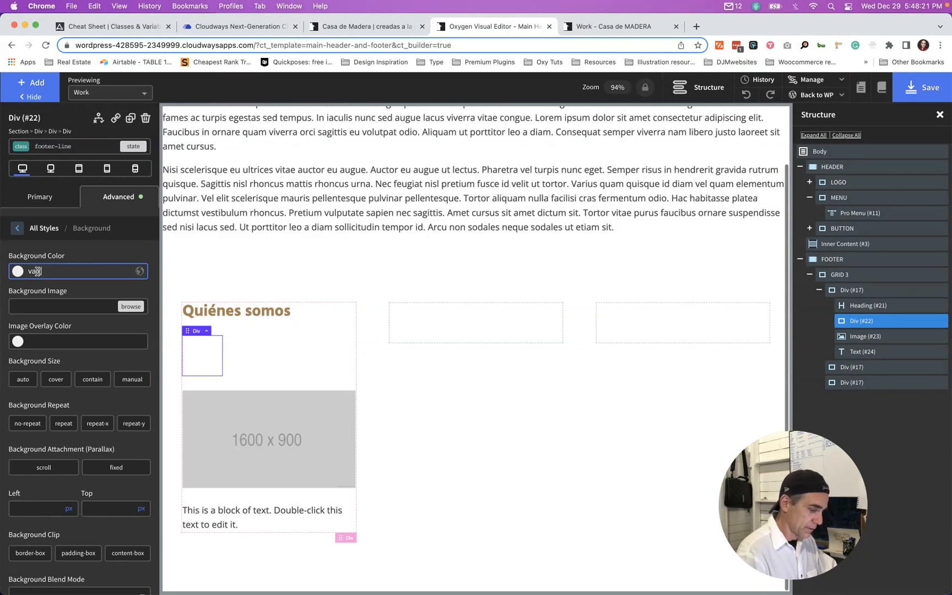
pyautogui.write('ar(--a')
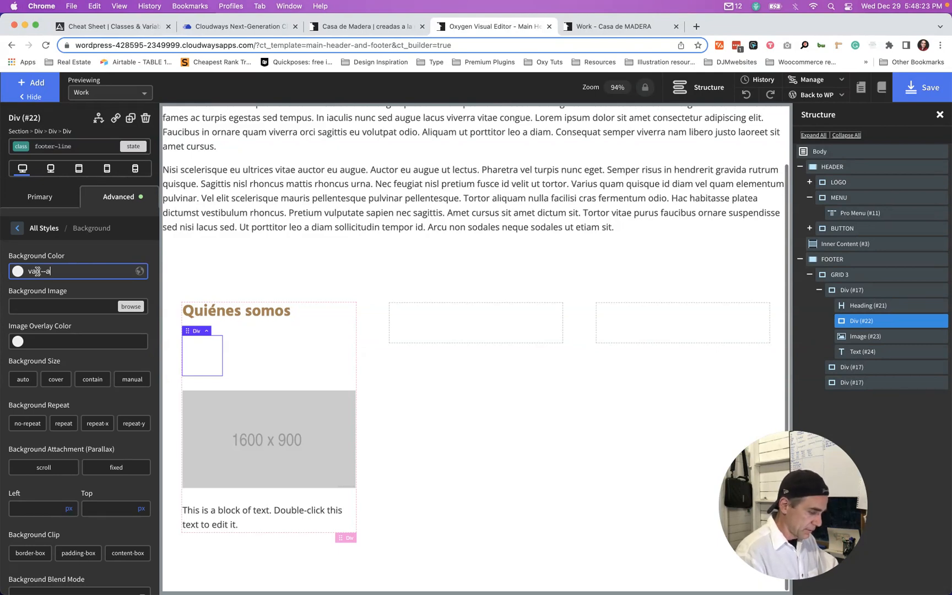
pyautogui.write('ccent)')
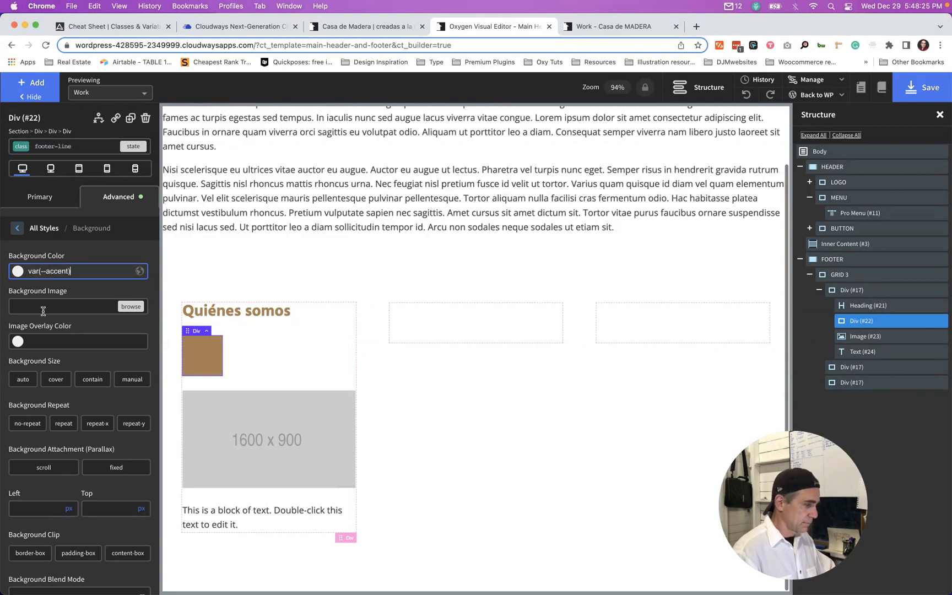
# - Set the width of the footer-line class to 15 rem
pyautogui.click(116, 200)
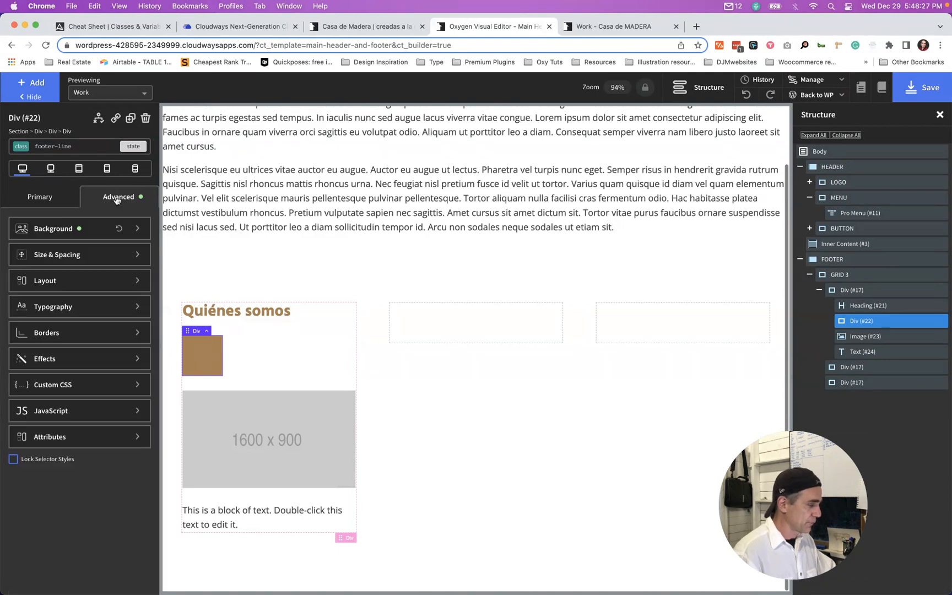
pyautogui.click(61, 255)
pyautogui.click(33, 352)
pyautogui.moveTo(44, 357)
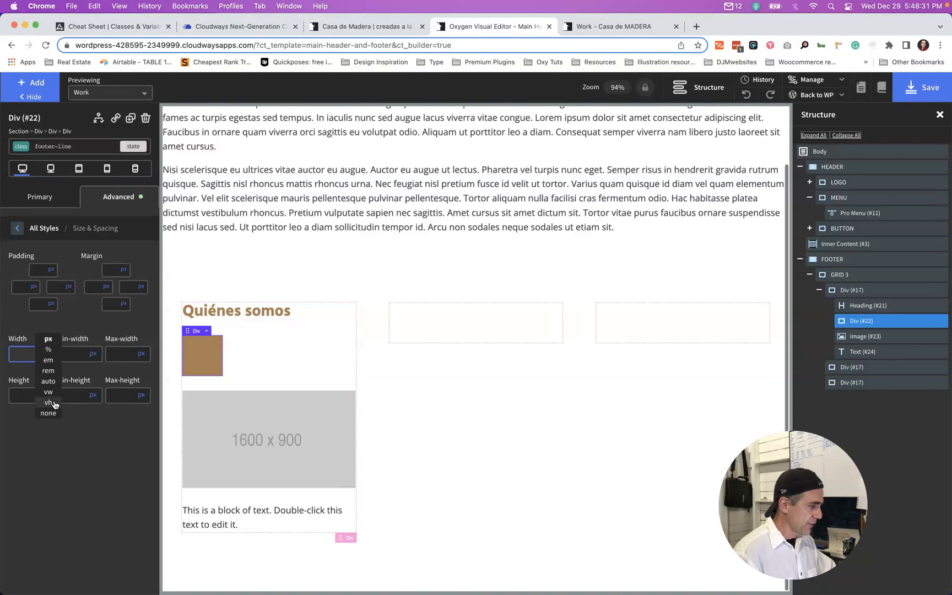
pyautogui.click(48, 371)
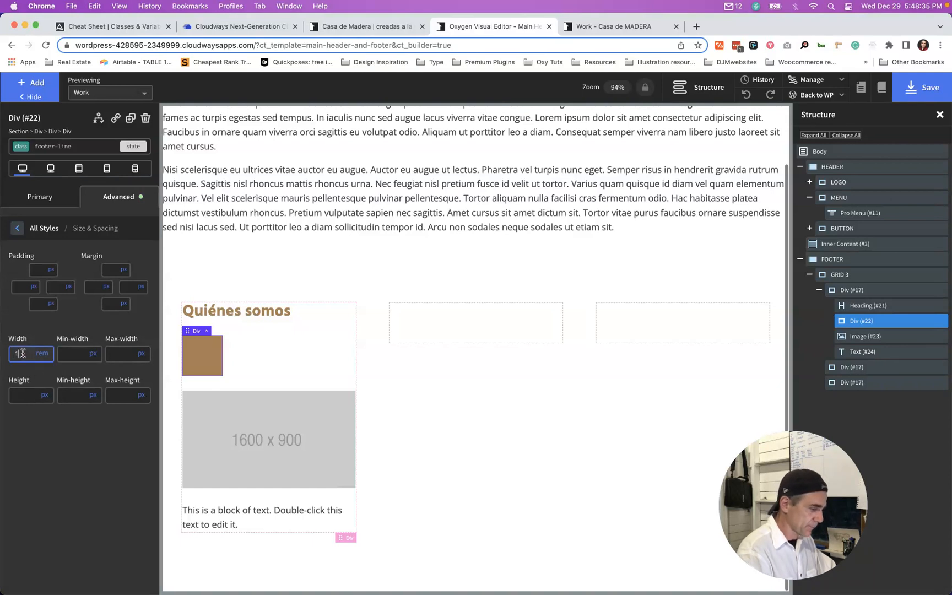
pyautogui.write('15')
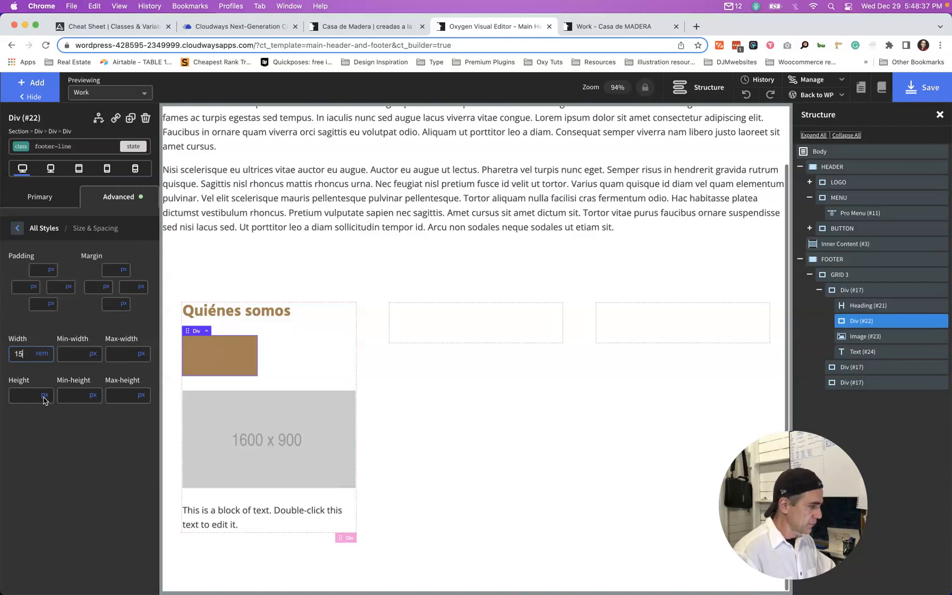
# - Set the height, min-height and max-height of the footer-line class to 2 px
pyautogui.click(29, 396)
pyautogui.write('2')
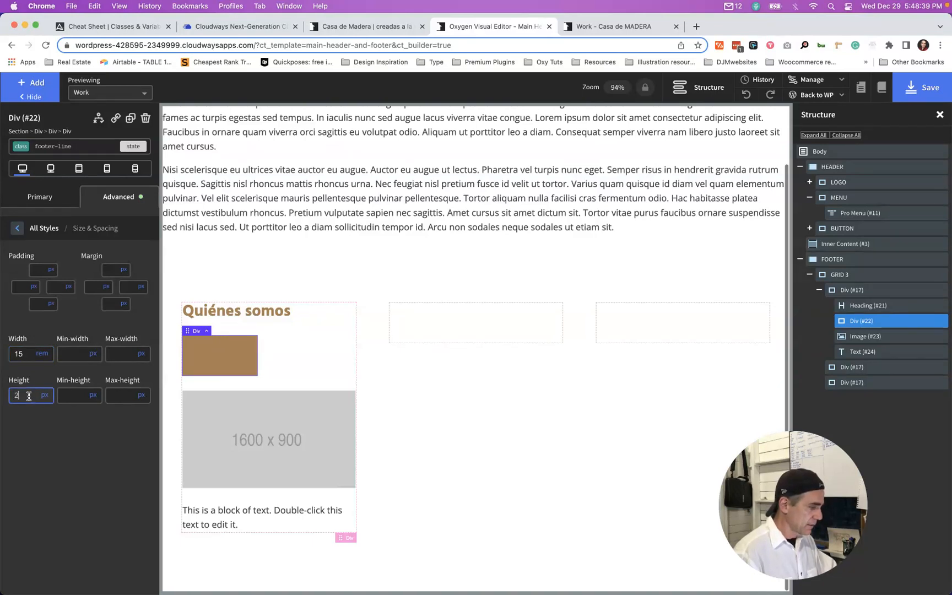
pyautogui.click(66, 396)
pyautogui.write('2')
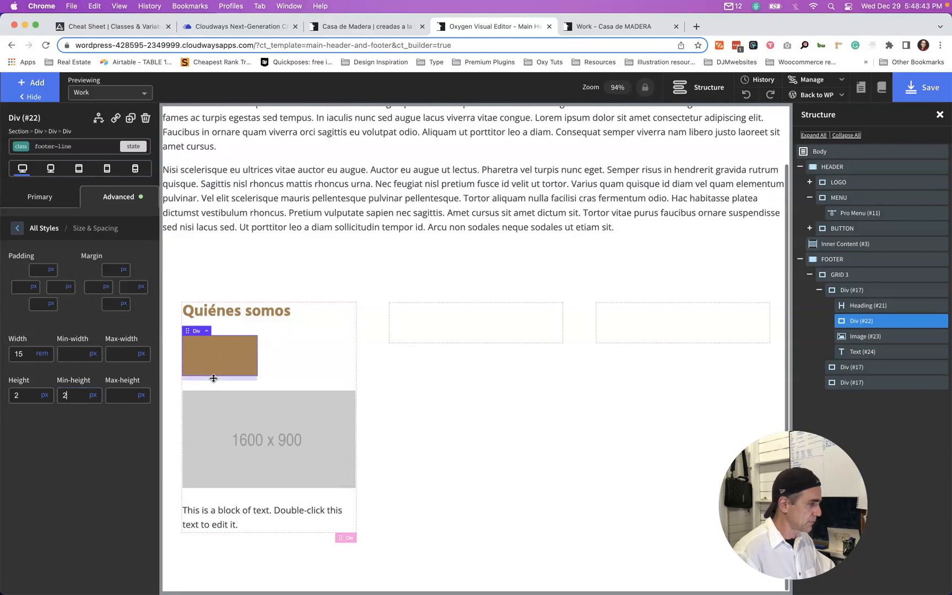
pyautogui.click(122, 395)
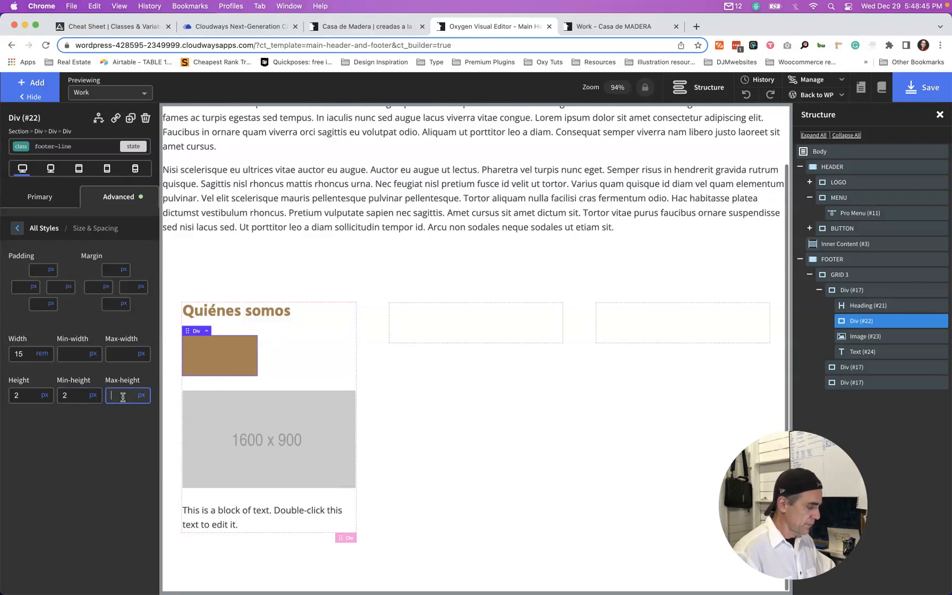
# - Clear the height value of the footer-line class
pyautogui.click(82, 397)
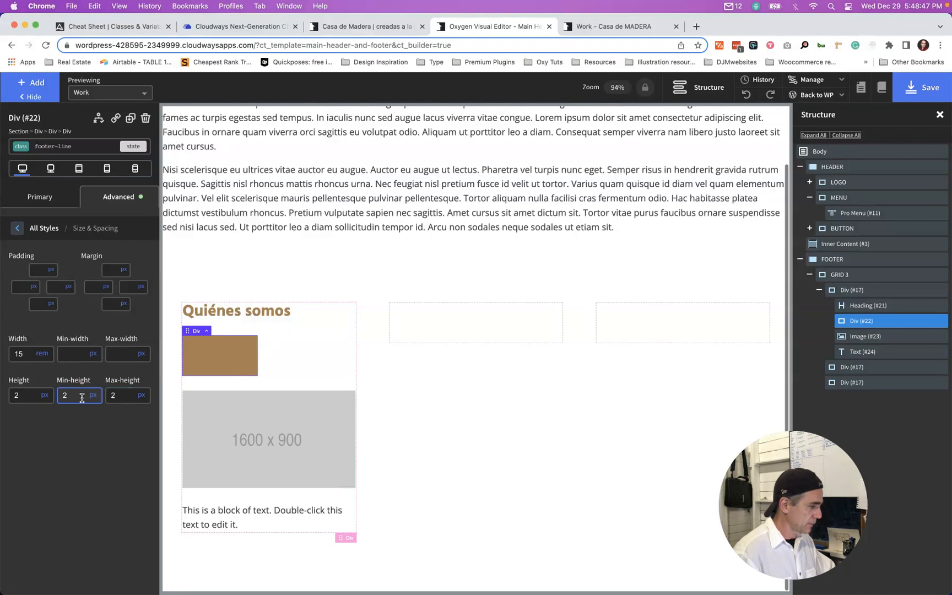
pyautogui.click(38, 397)
pyautogui.doubleClick(23, 395)
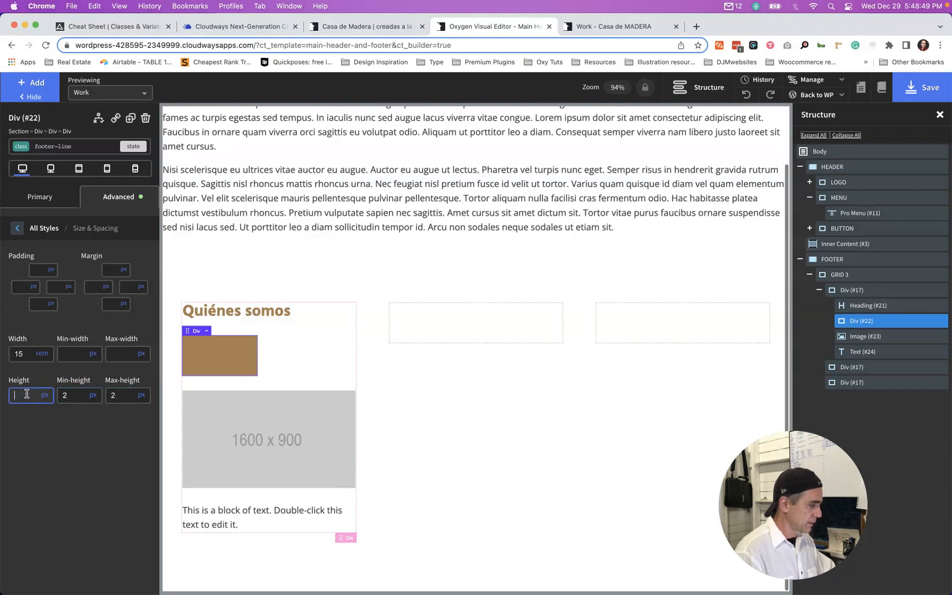
# - Clear the min-height and max-height values of the footer-line class
pyautogui.doubleClick(69, 396)
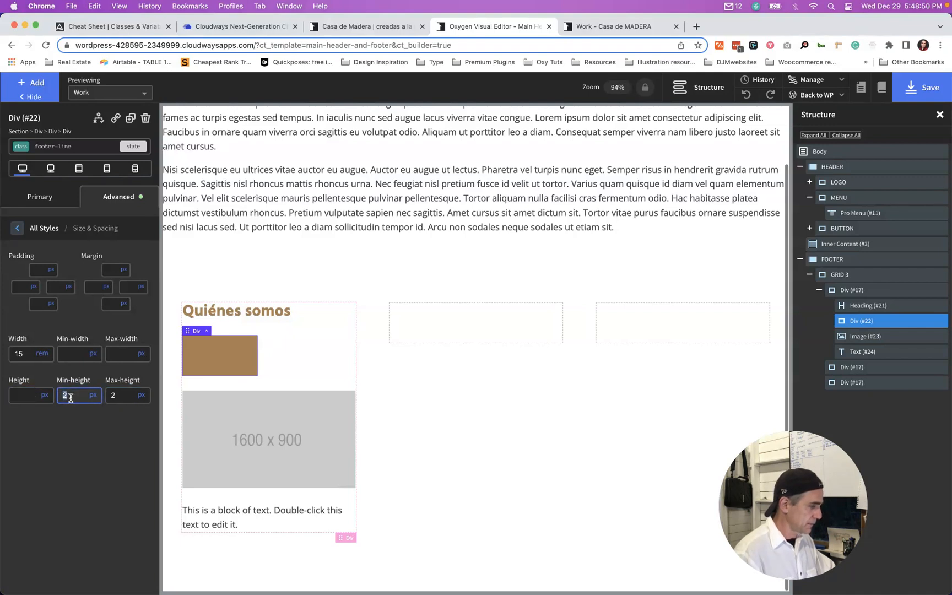
pyautogui.doubleClick(114, 395)
pyautogui.press('BackSpace')
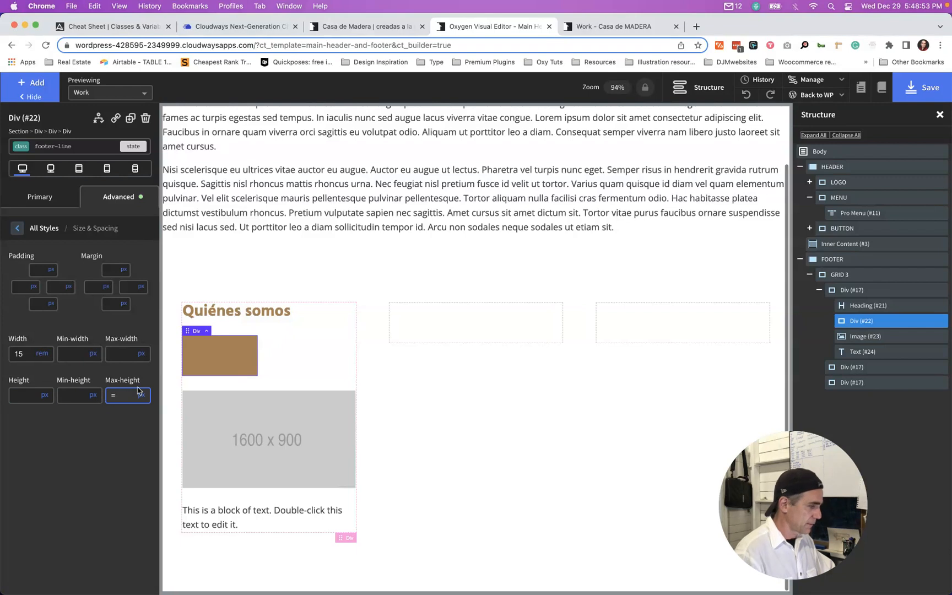
# - Set the footer-line class's height and min-height to .5 rem and switch its max-height unit to rem
pyautogui.click(43, 396)
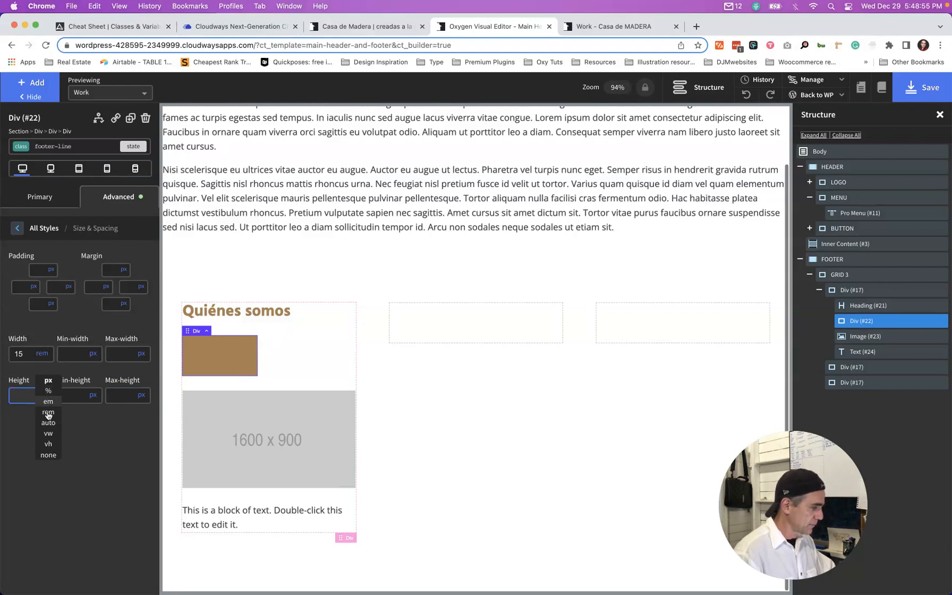
pyautogui.click(51, 414)
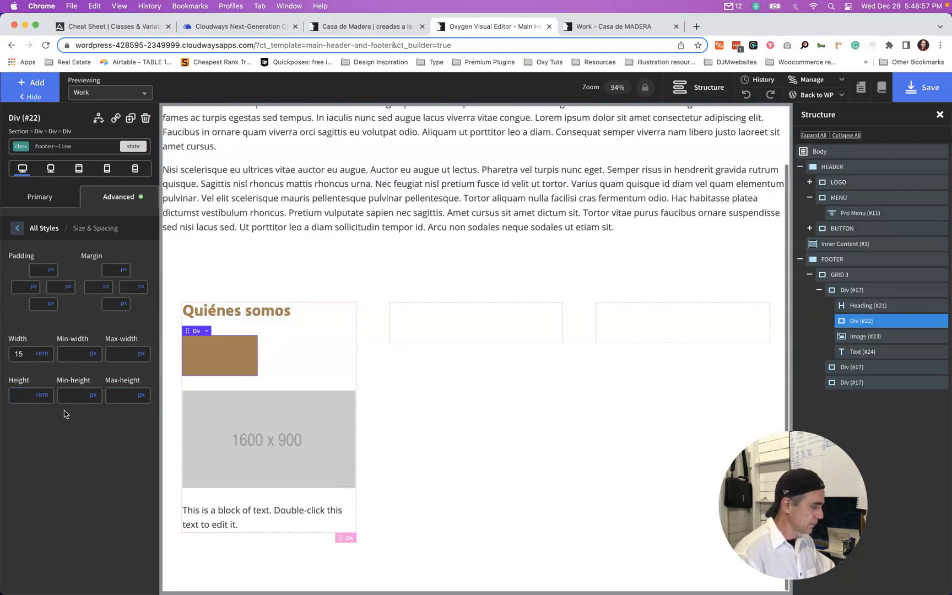
pyautogui.click(90, 395)
pyautogui.click(98, 414)
pyautogui.click(24, 393)
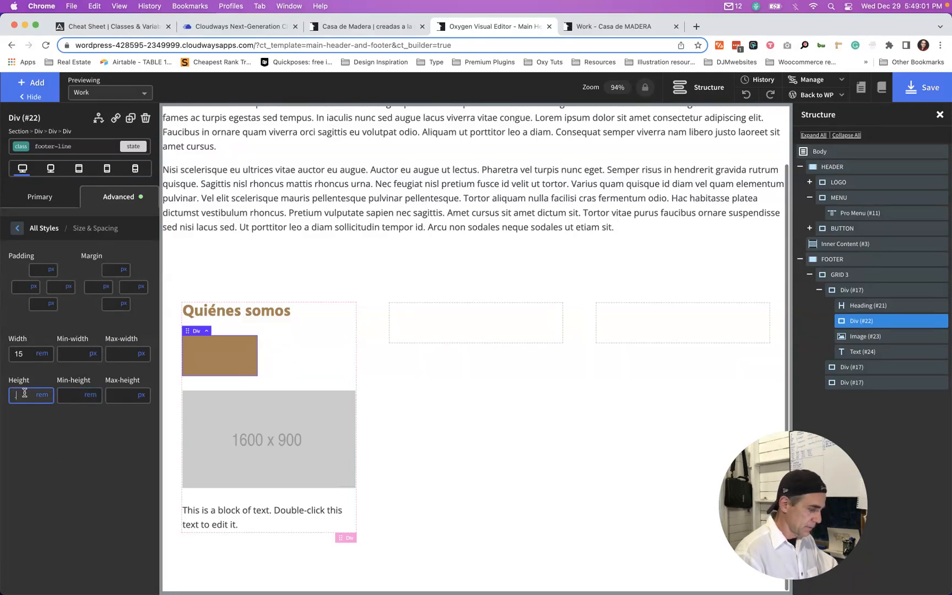
pyautogui.click(66, 397)
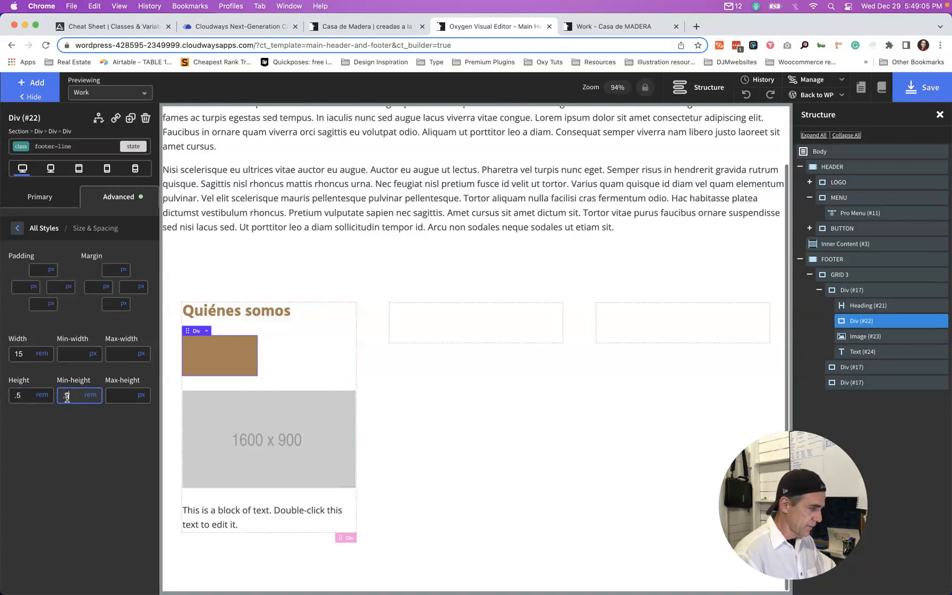
pyautogui.write('.5')
pyautogui.click(122, 395)
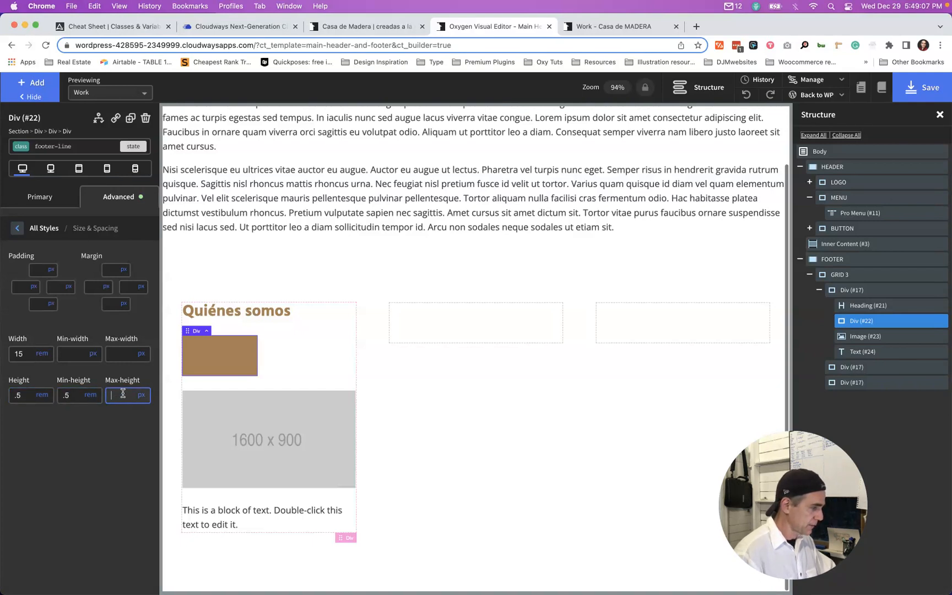
pyautogui.click(141, 395)
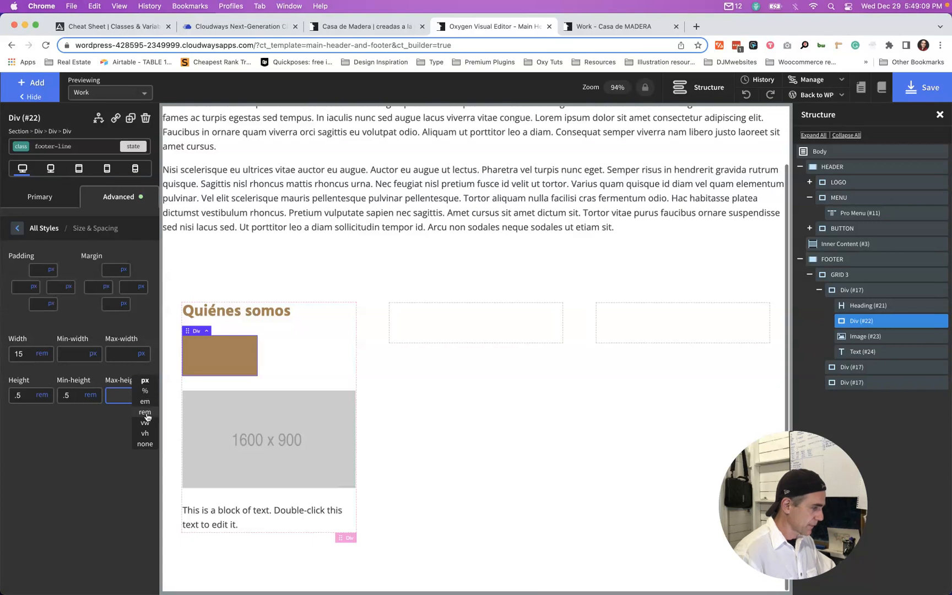
pyautogui.click(145, 412)
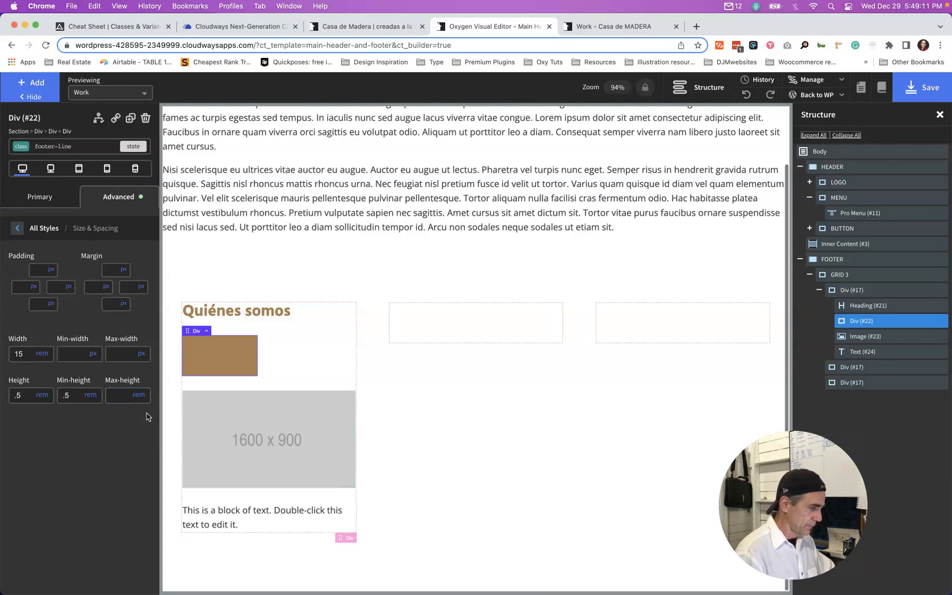
pyautogui.click(135, 399)
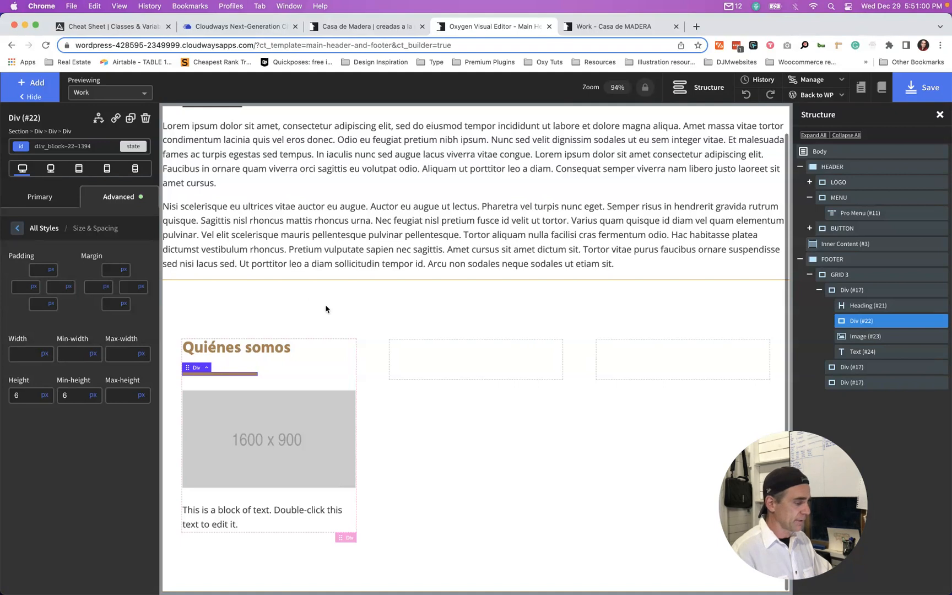
# - Check the selectors assigned to the line div and keep its ID selector active
pyautogui.click(84, 145)
pyautogui.click(84, 145)
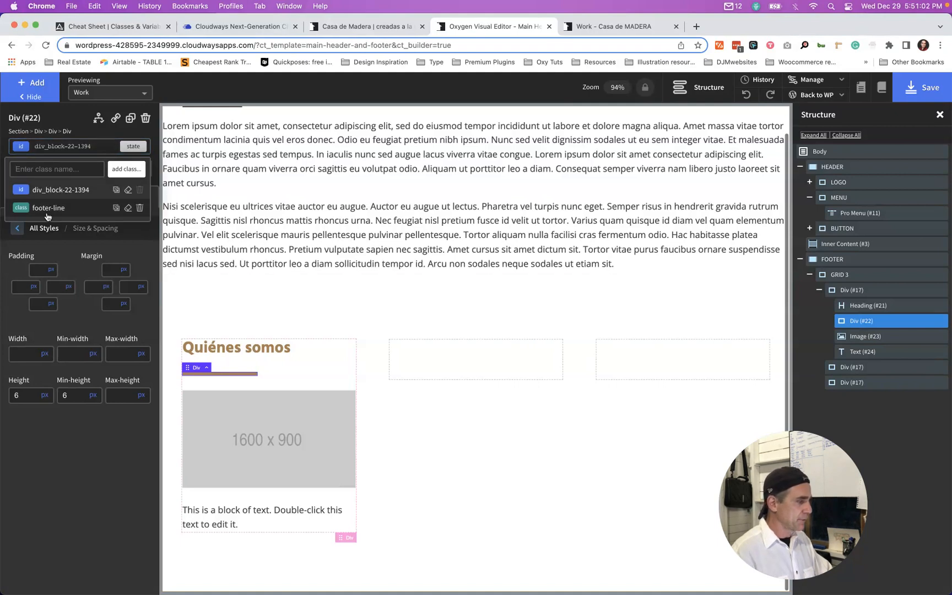
pyautogui.click(50, 195)
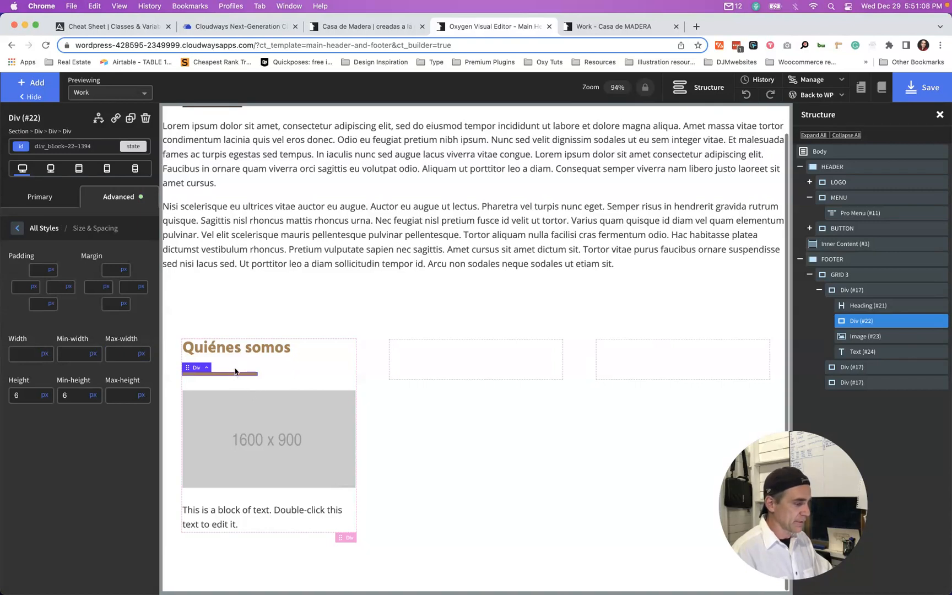
# - Replace the footer placeholder image with Casa-De-Madera-Logo-Transparent.svg from the media library
pyautogui.click(239, 449)
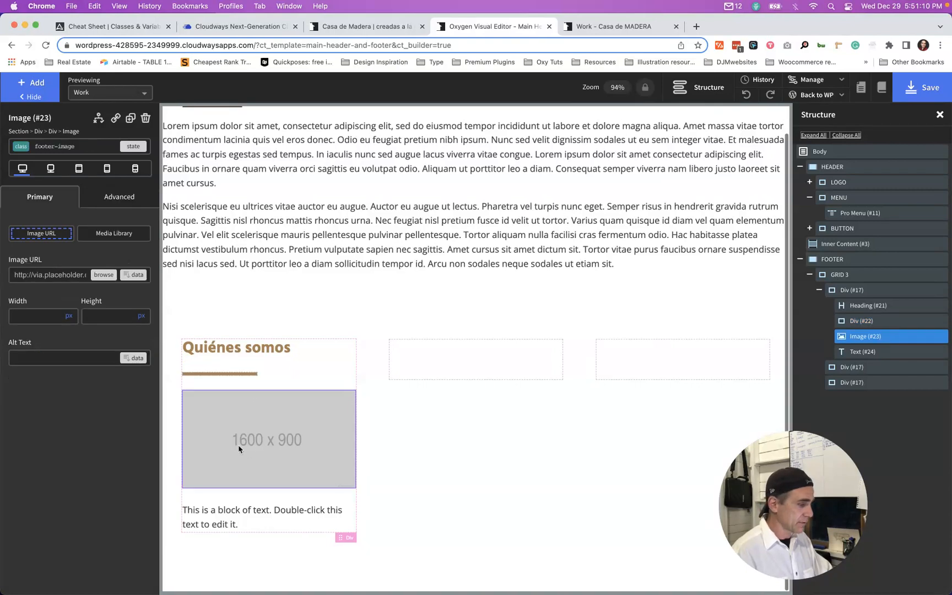
pyautogui.click(103, 275)
pyautogui.click(315, 374)
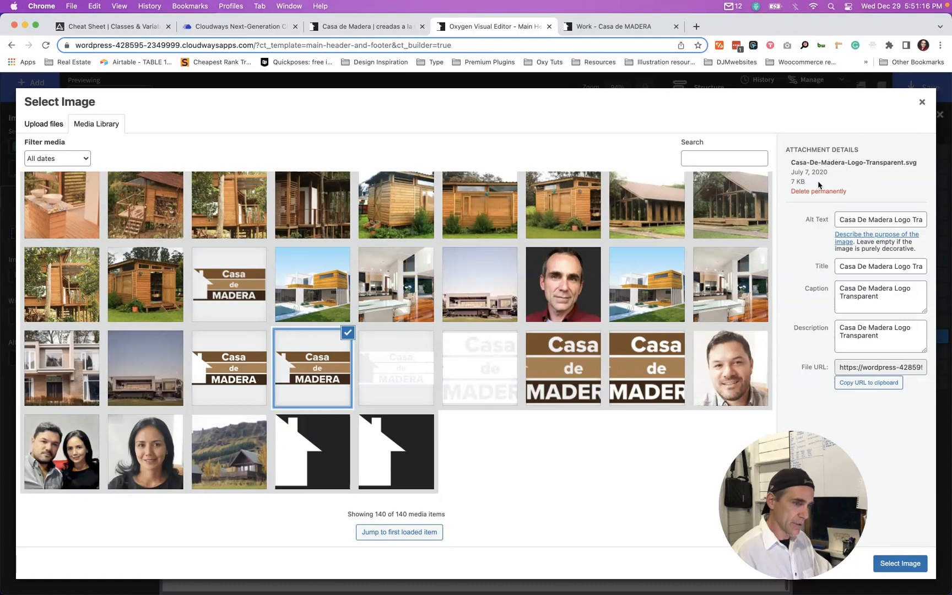
pyautogui.click(889, 564)
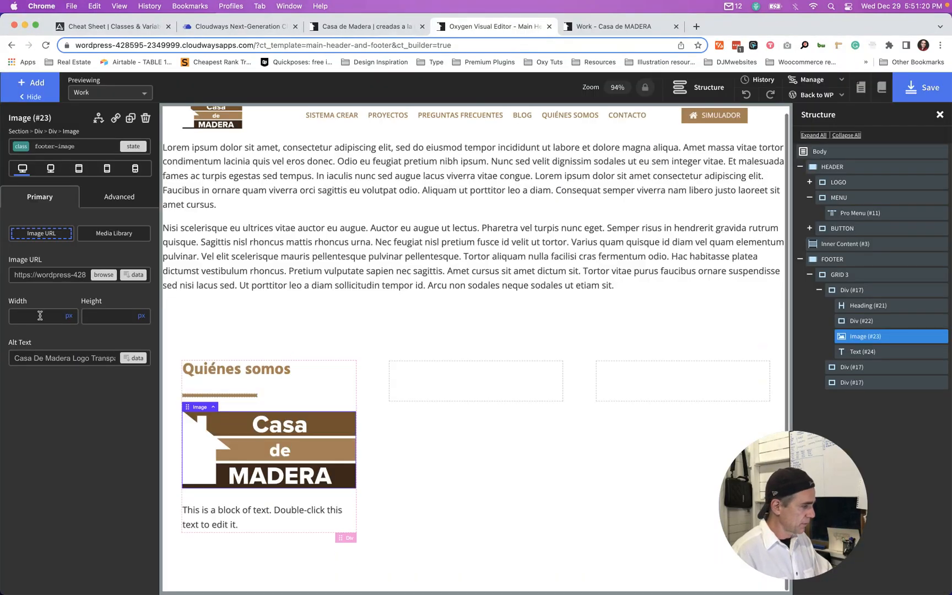
# - Set the width of the footer logo image to 12 rem
pyautogui.click(39, 315)
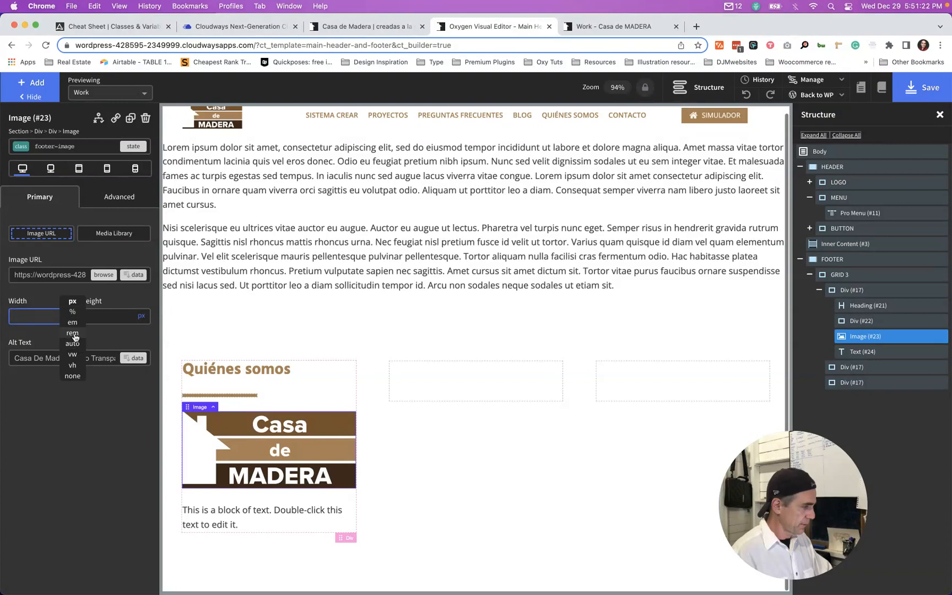
pyautogui.click(72, 332)
pyautogui.click(30, 315)
pyautogui.write('1')
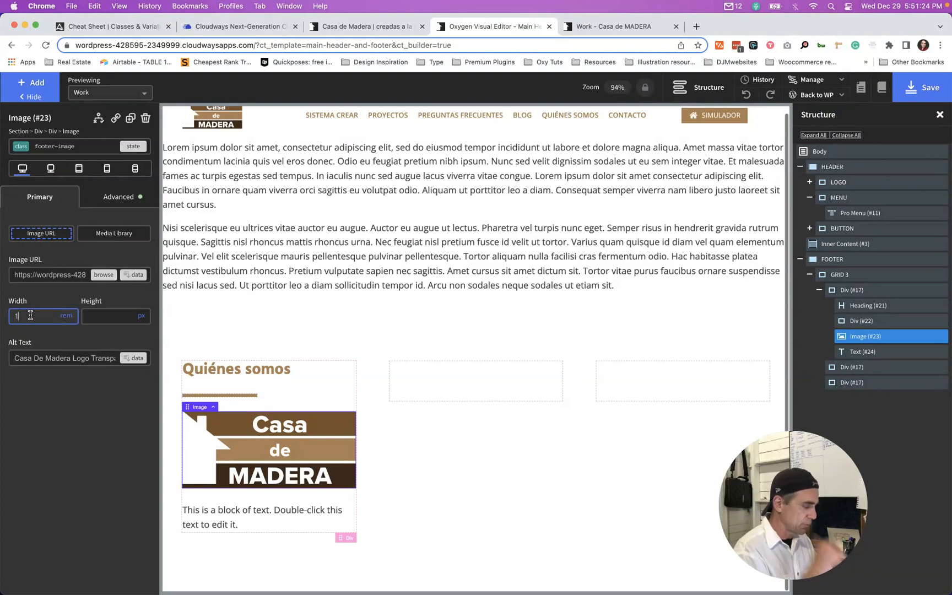
pyautogui.write('2')
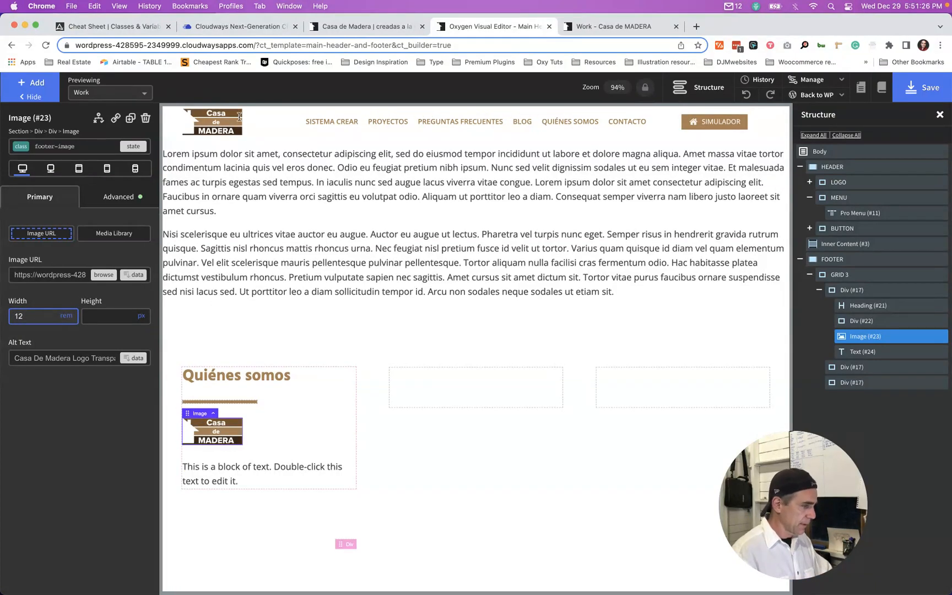
# - Replace the footer column's placeholder text with the three Quiénes somos paragraphs copied from the original casademadera.co footer
pyautogui.click(340, 32)
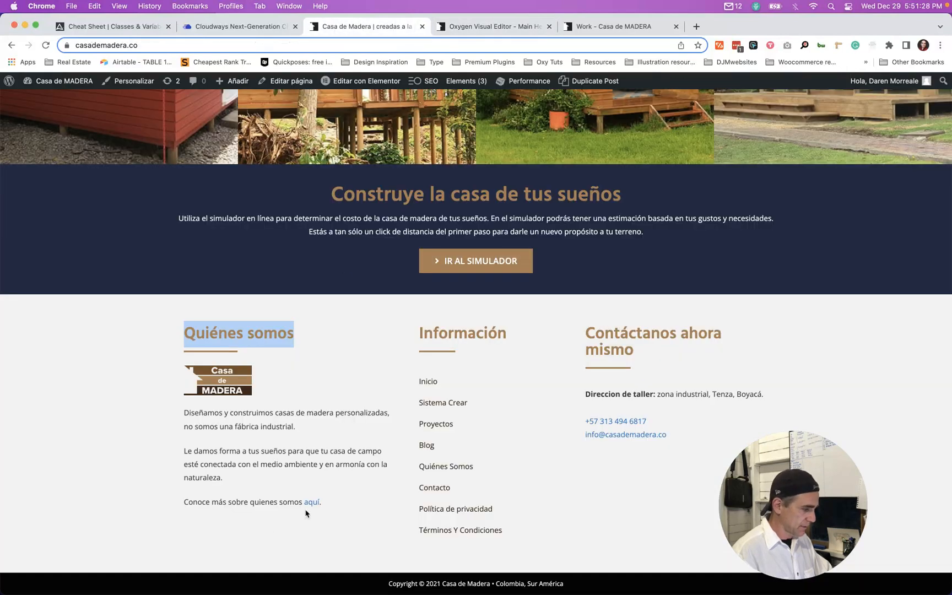
pyautogui.moveTo(321, 503); pyautogui.dragTo(183, 421)
pyautogui.press('super+c')
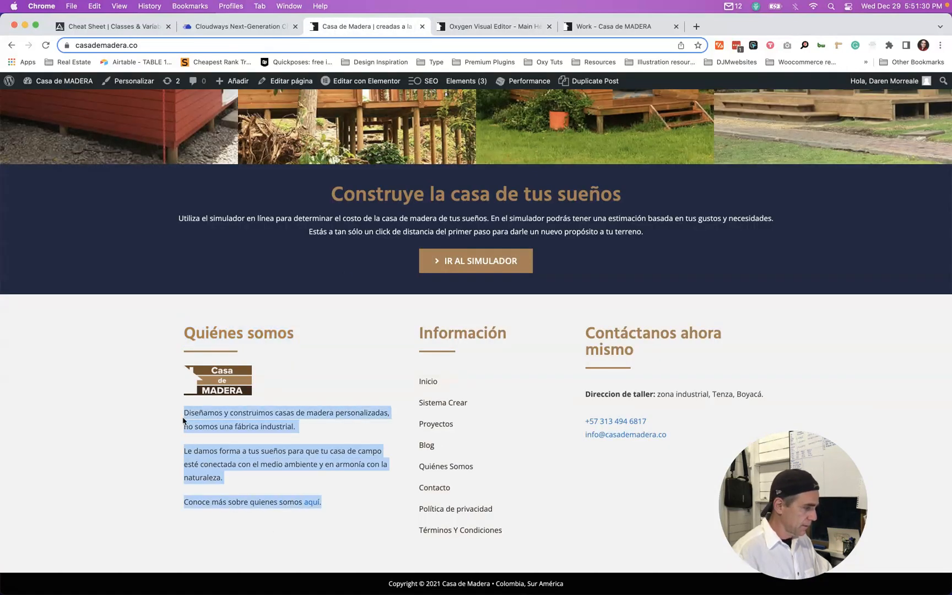
pyautogui.click(479, 28)
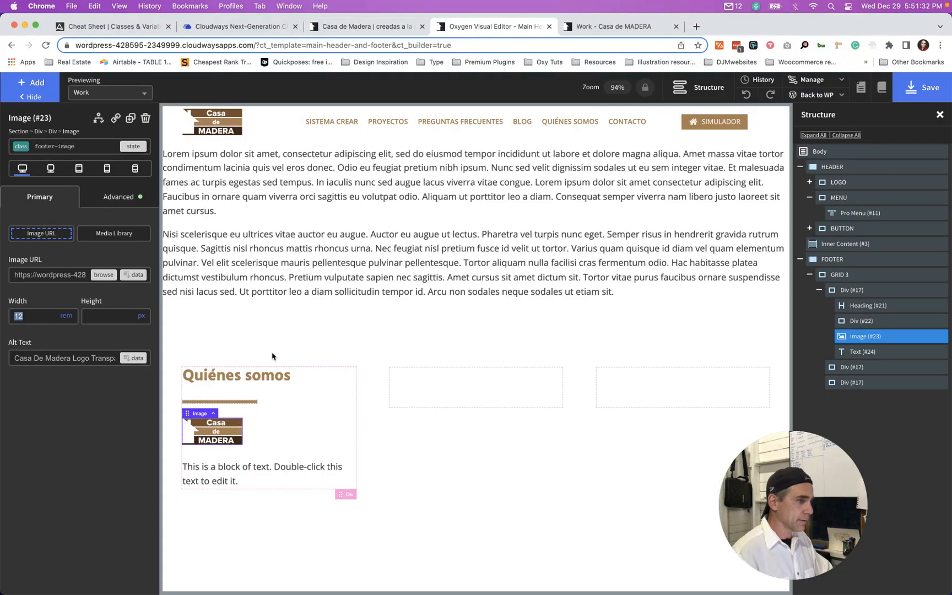
pyautogui.click(213, 474)
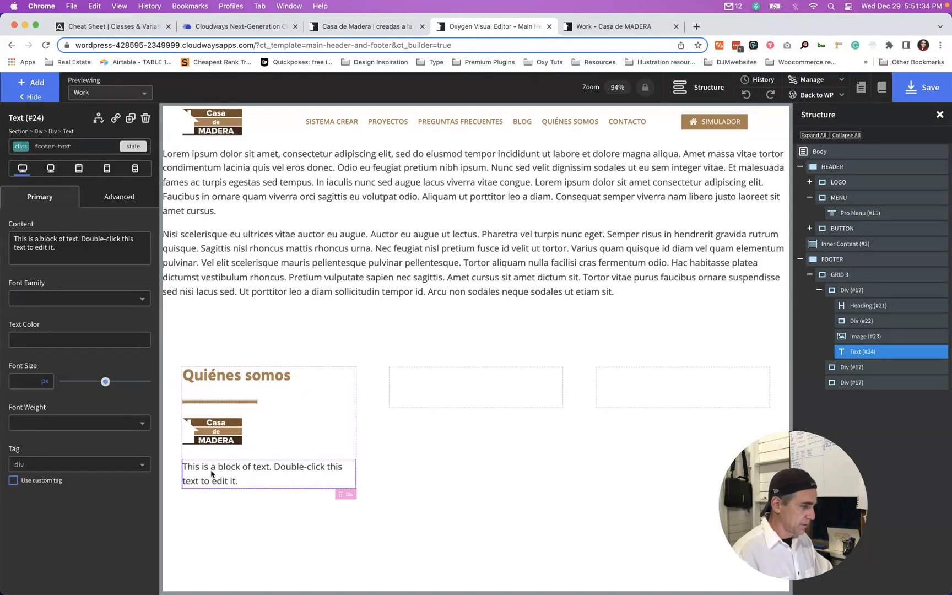
pyautogui.doubleClick(208, 468)
pyautogui.click(208, 469)
pyautogui.press('super+a')
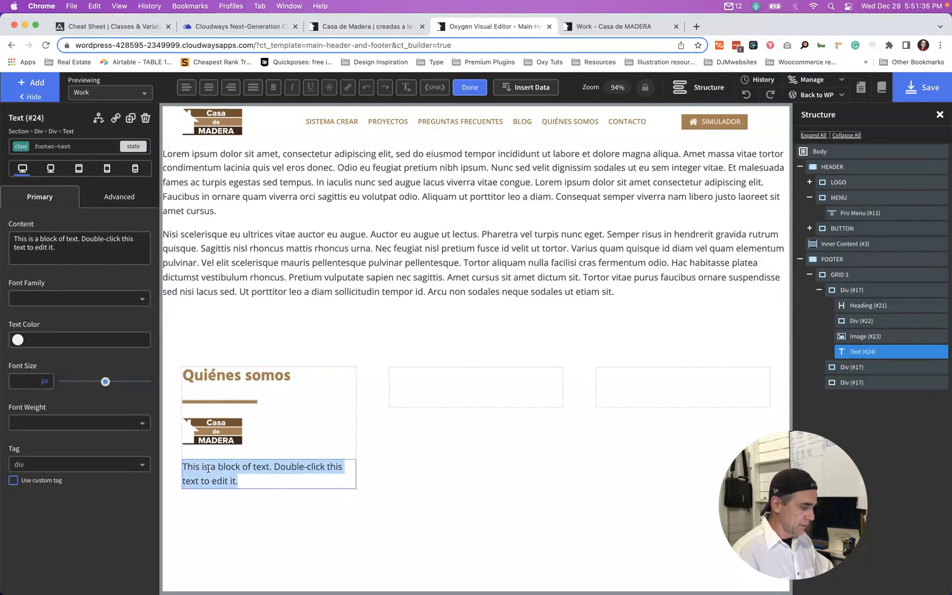
pyautogui.press('super+v')
pyautogui.click(226, 463)
pyautogui.scroll(-2, 226, 461)
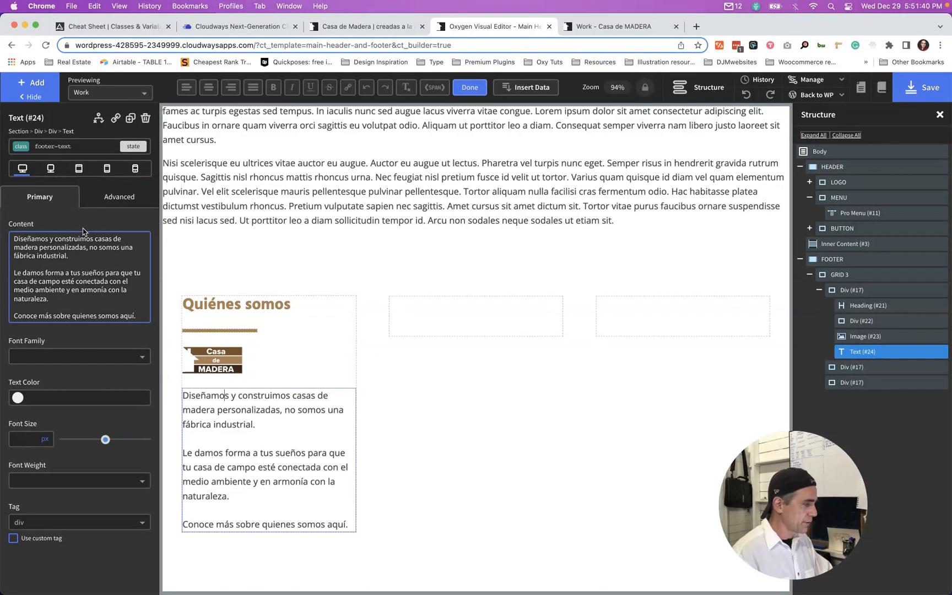
# - Filter the Automatic.css cheat sheet to Text Size variables and copy var(--text-s) for the footer text's typography
pyautogui.click(113, 196)
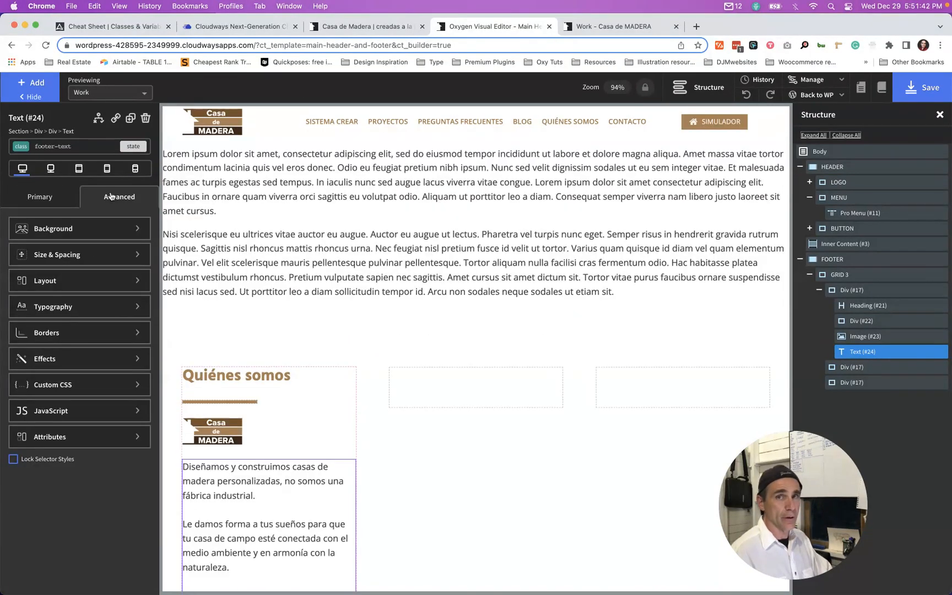
pyautogui.click(70, 310)
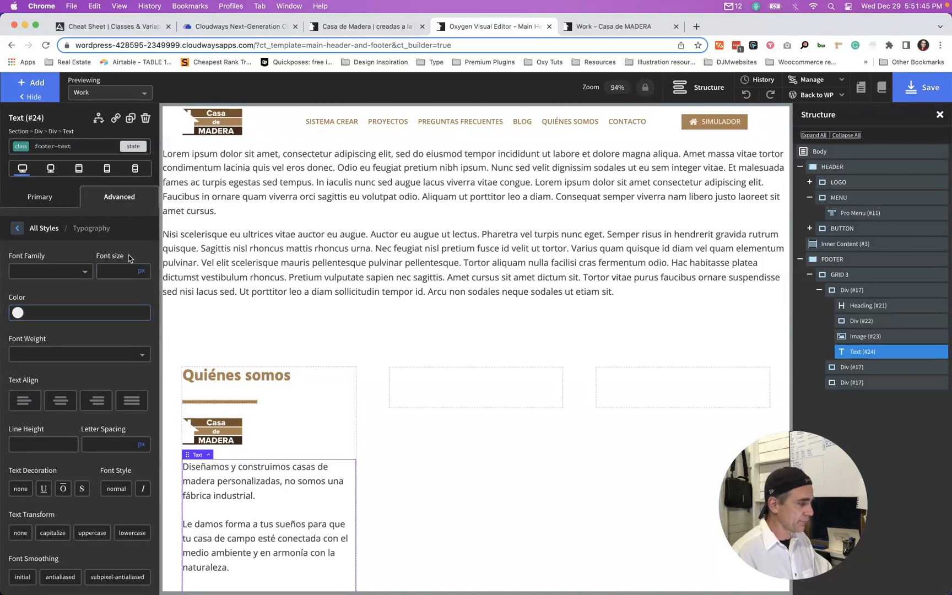
pyautogui.click(105, 27)
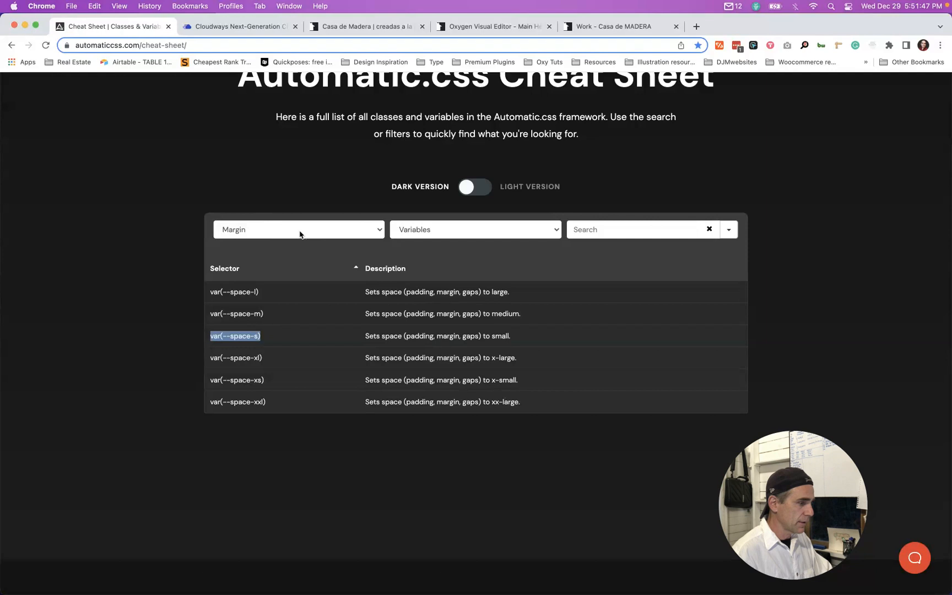
pyautogui.click(441, 230)
pyautogui.click(419, 202)
pyautogui.click(298, 229)
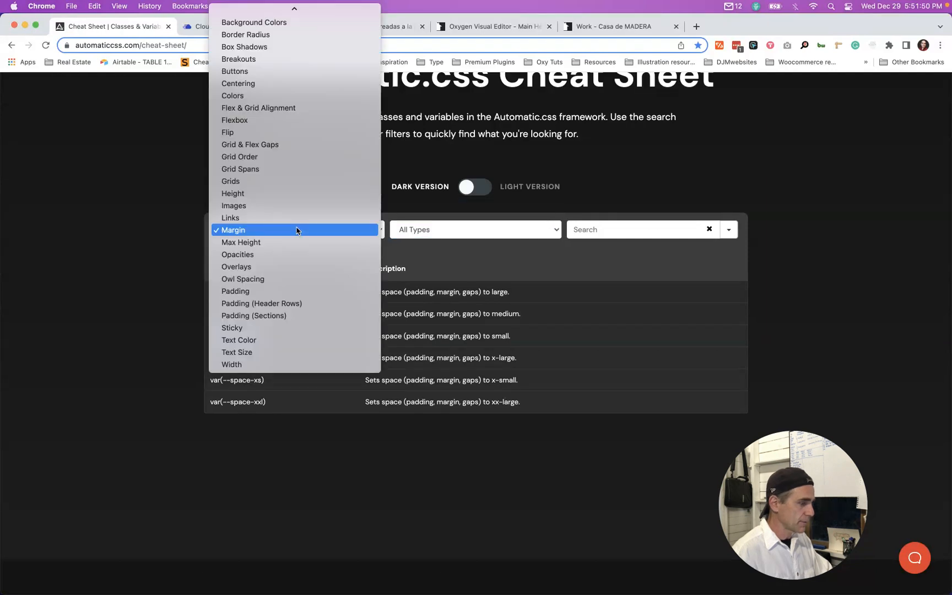
pyautogui.click(295, 237)
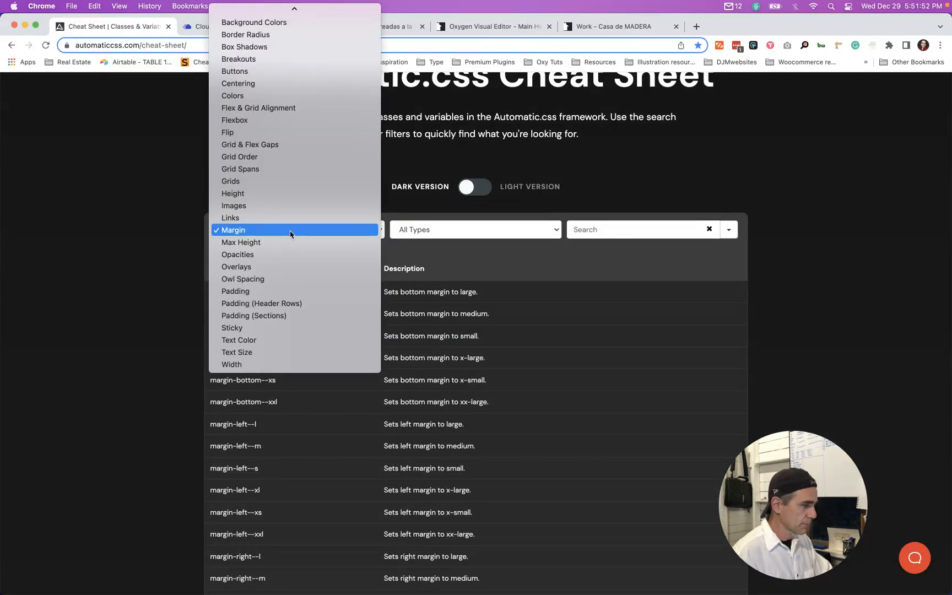
pyautogui.click(268, 354)
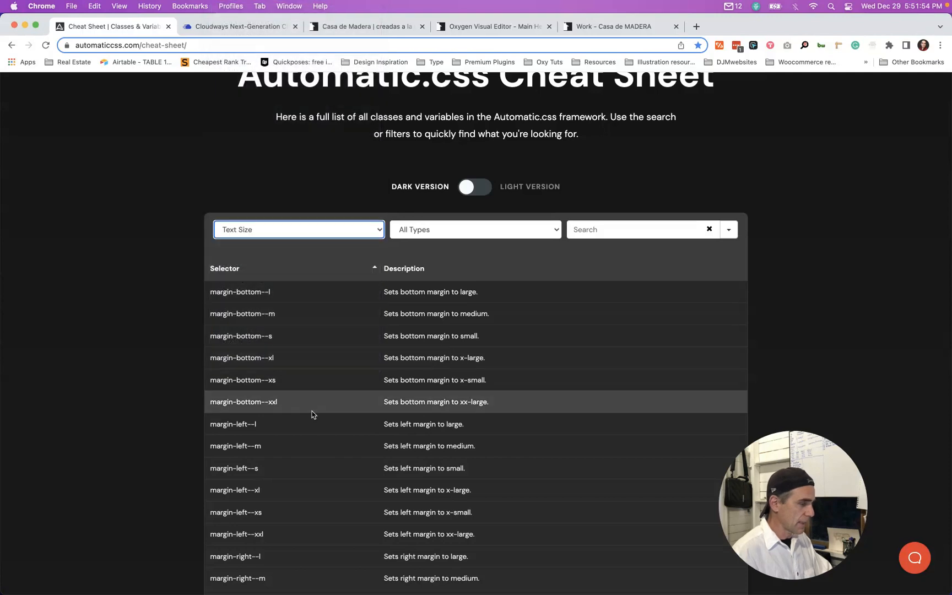
pyautogui.click(444, 231)
pyautogui.click(435, 254)
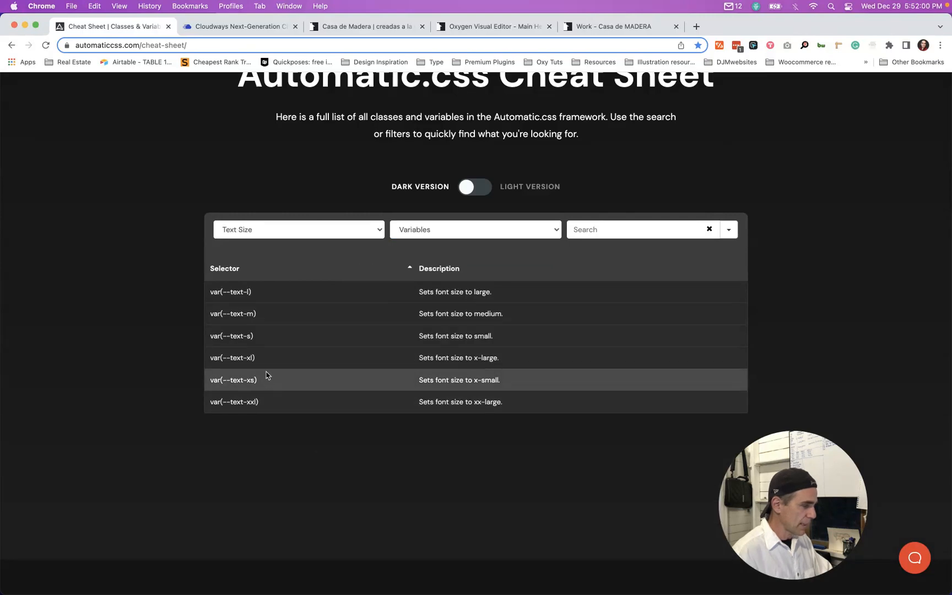
pyautogui.moveTo(254, 336); pyautogui.dragTo(206, 338)
pyautogui.hotkey('ctrl', 'c')
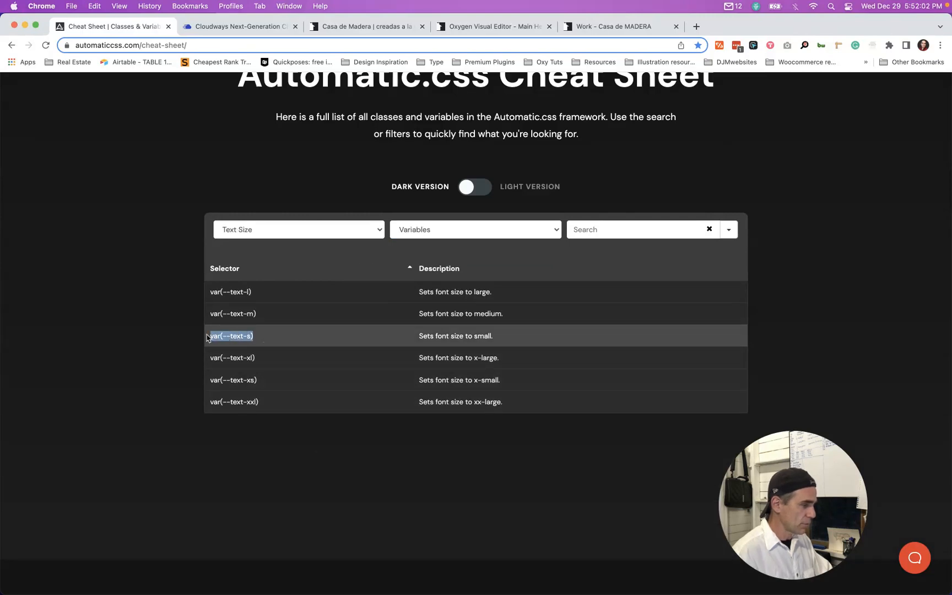
# - Back in the Oxygen editor, set the footer-text class's font size to var(--text-s) with no unit
pyautogui.click(465, 26)
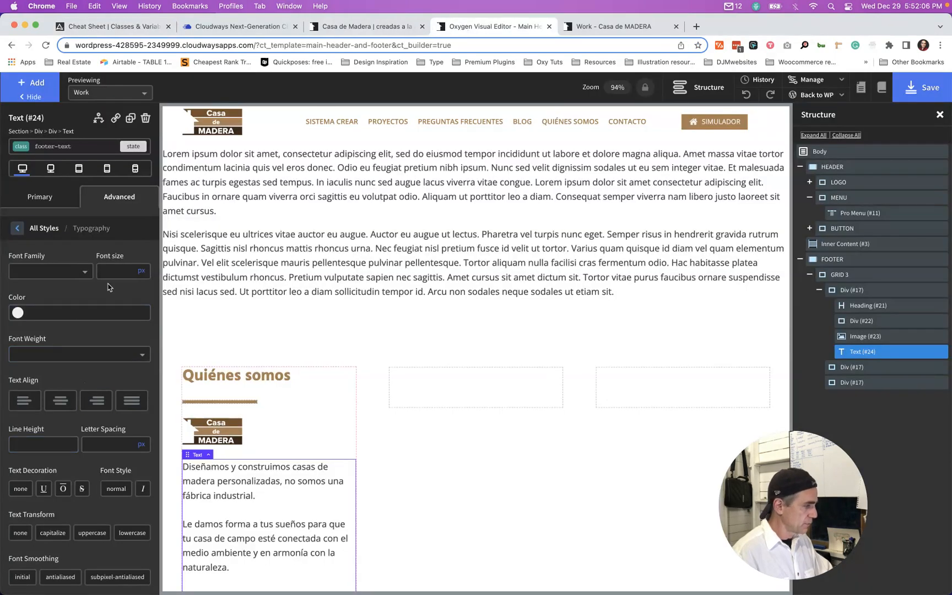
pyautogui.click(141, 272)
pyautogui.click(145, 299)
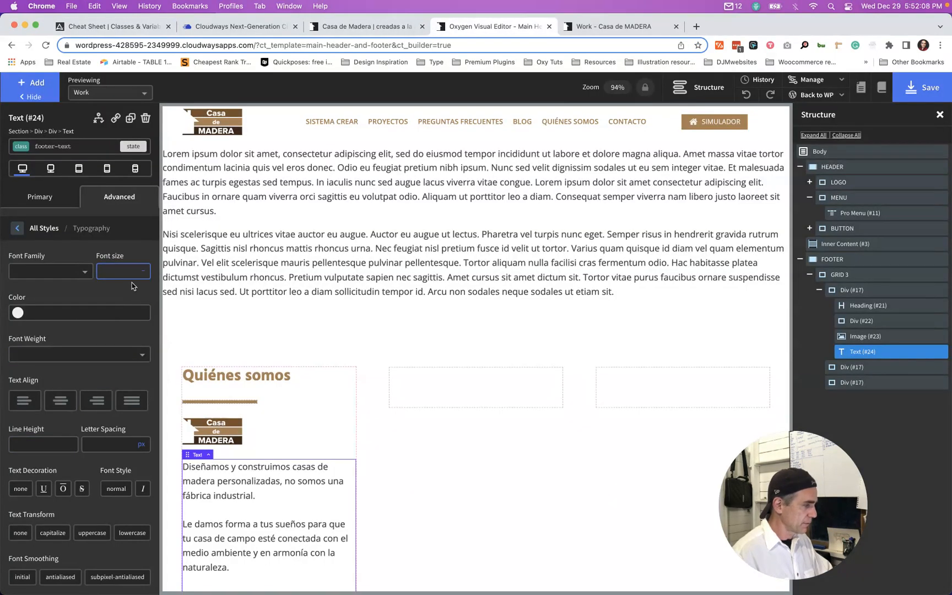
pyautogui.hotkey('ctrl', 'v')
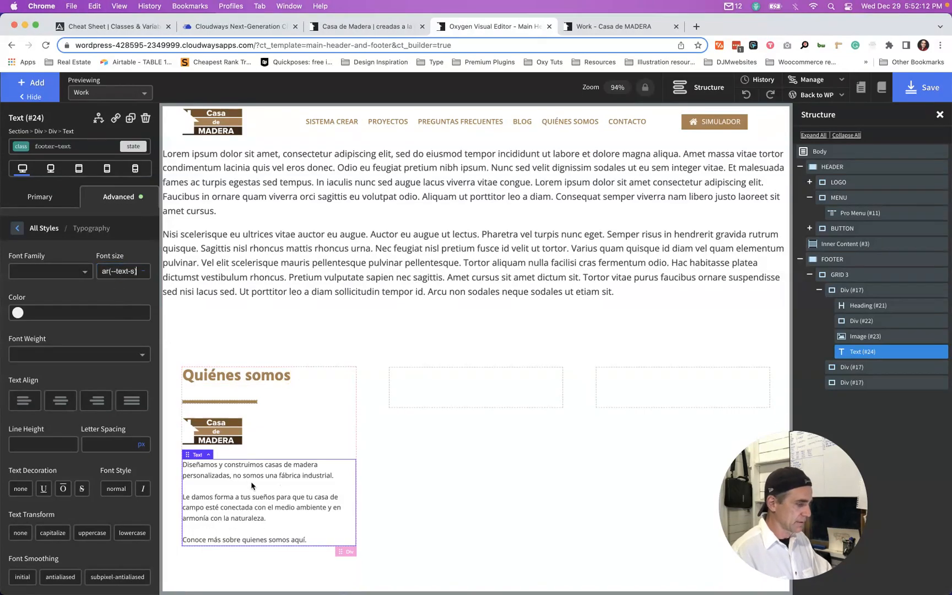
# - Check the original casademadera.co footer, then replace an empty footer column with a duplicate of the Quiénes somos column
pyautogui.scroll(-1, 253, 486)
pyautogui.hotkey('ctrl', 'shift', 'Tab')
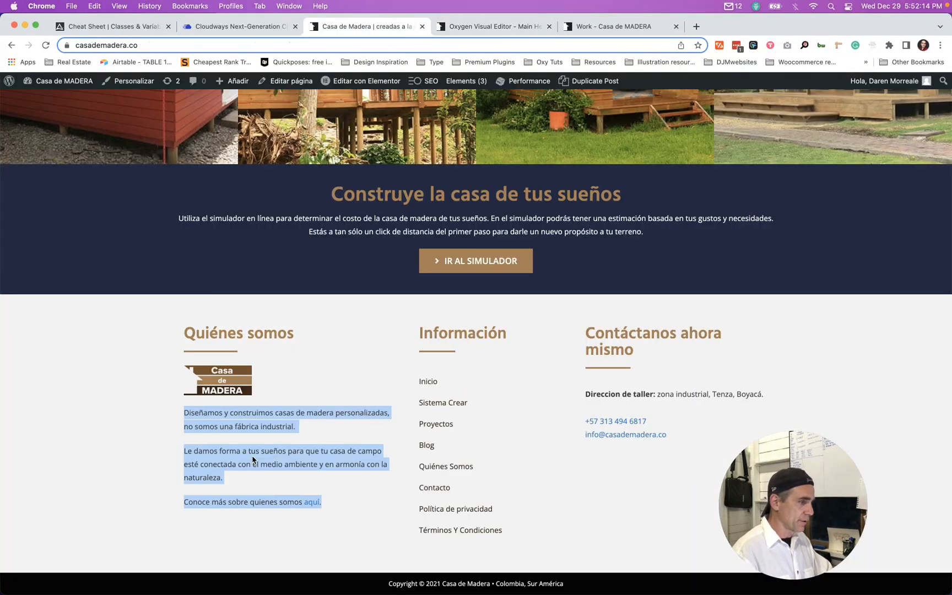
pyautogui.hotkey('ctrl', 'Tab')
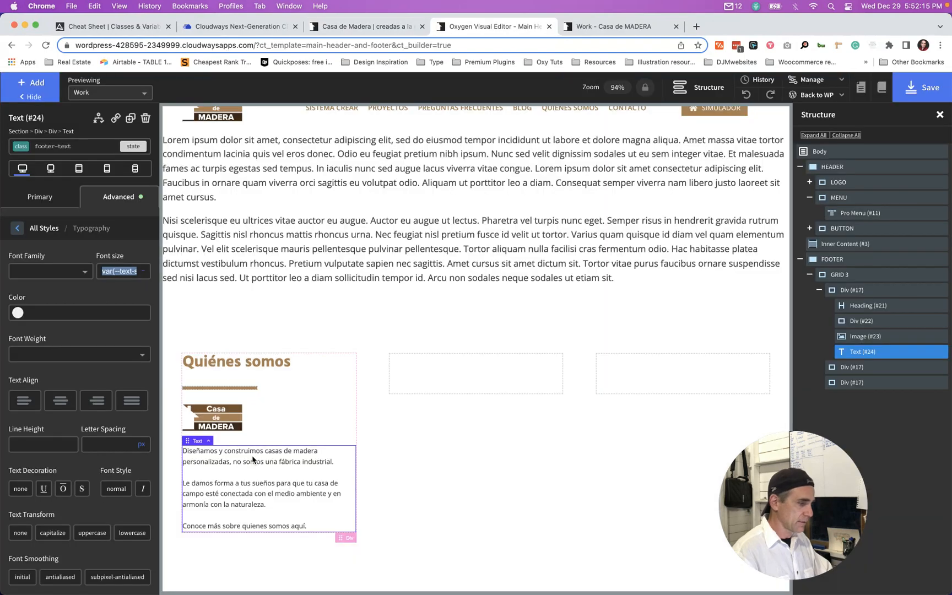
pyautogui.click(444, 386)
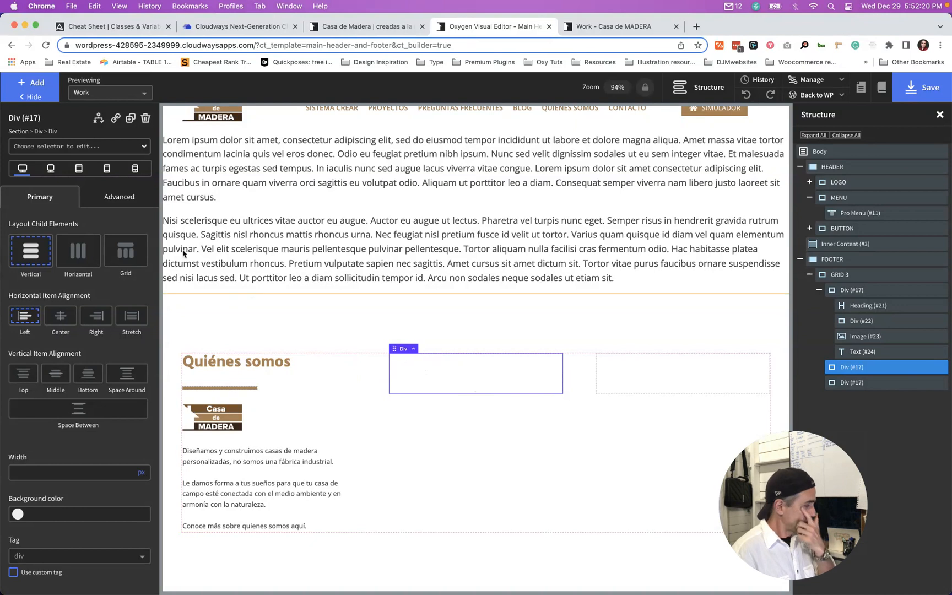
pyautogui.click(146, 120)
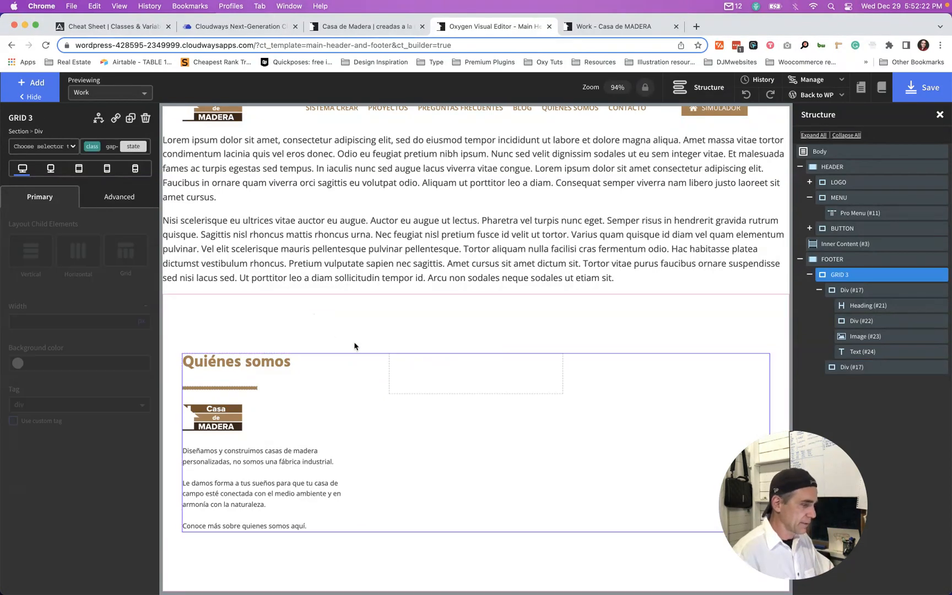
pyautogui.click(322, 383)
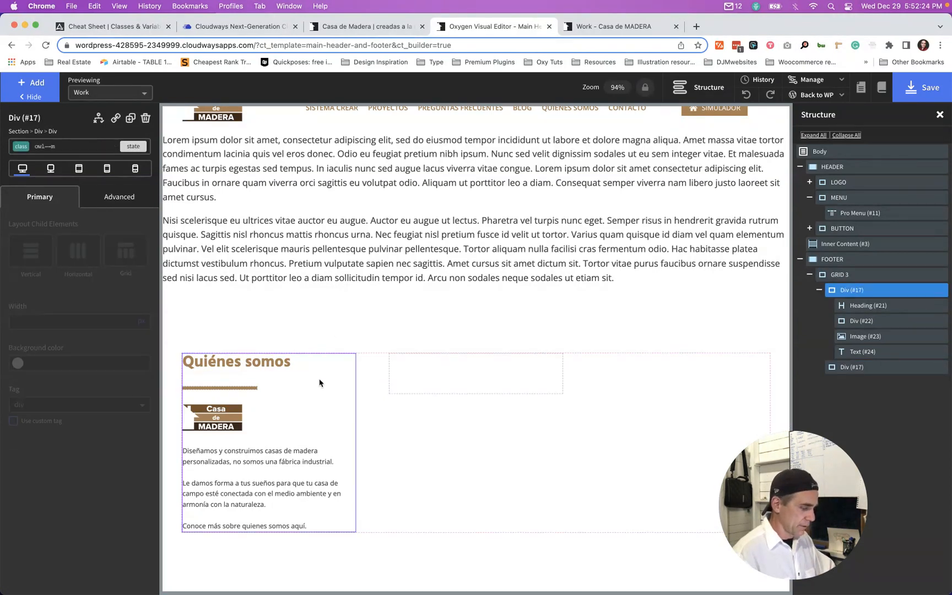
pyautogui.press('super+d')
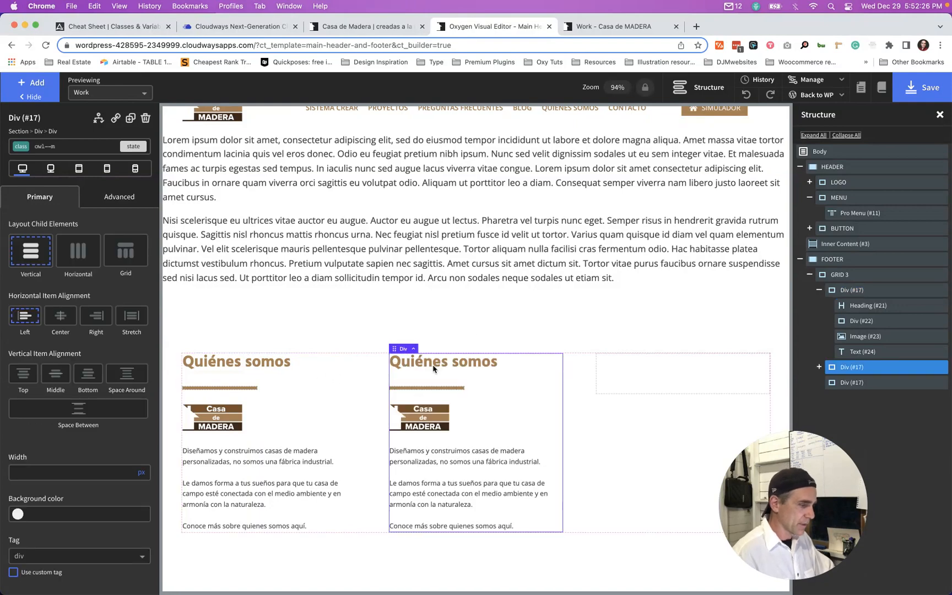
# - Replace the duplicated column's heading with "Información", copied from the original casademadera.co footer
pyautogui.click(378, 27)
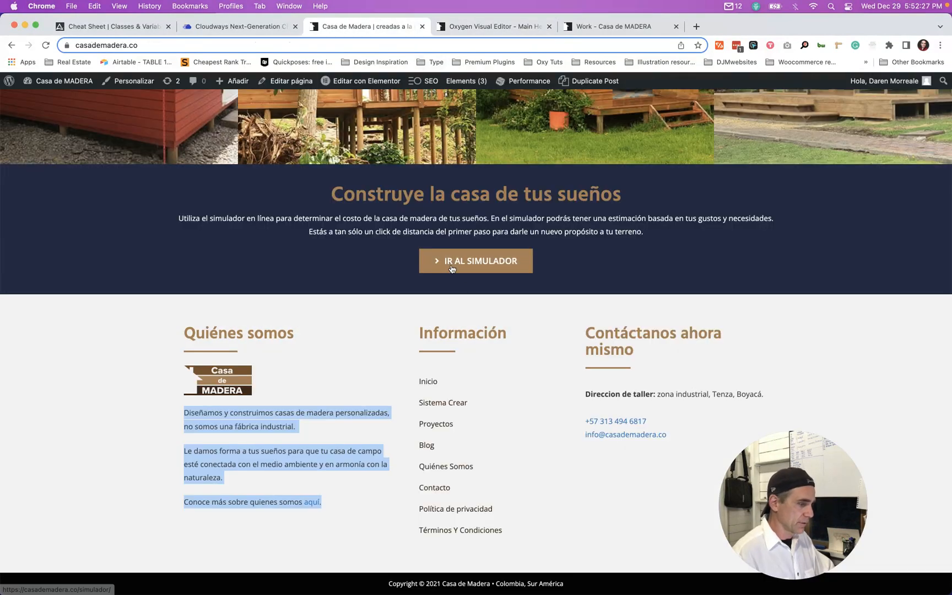
pyautogui.doubleClick(440, 335)
pyautogui.press('super+c')
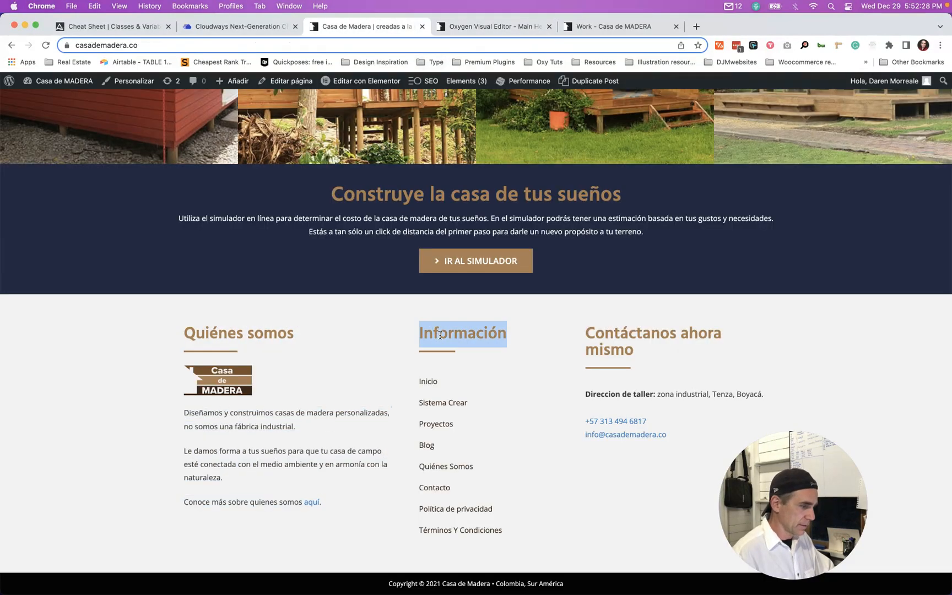
pyautogui.click(524, 27)
pyautogui.click(415, 366)
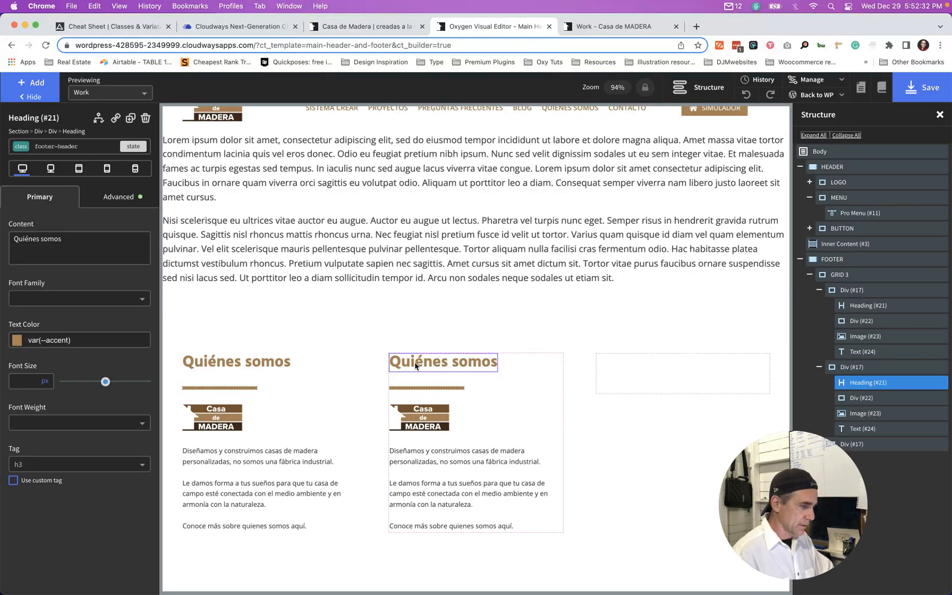
pyautogui.doubleClick(414, 363)
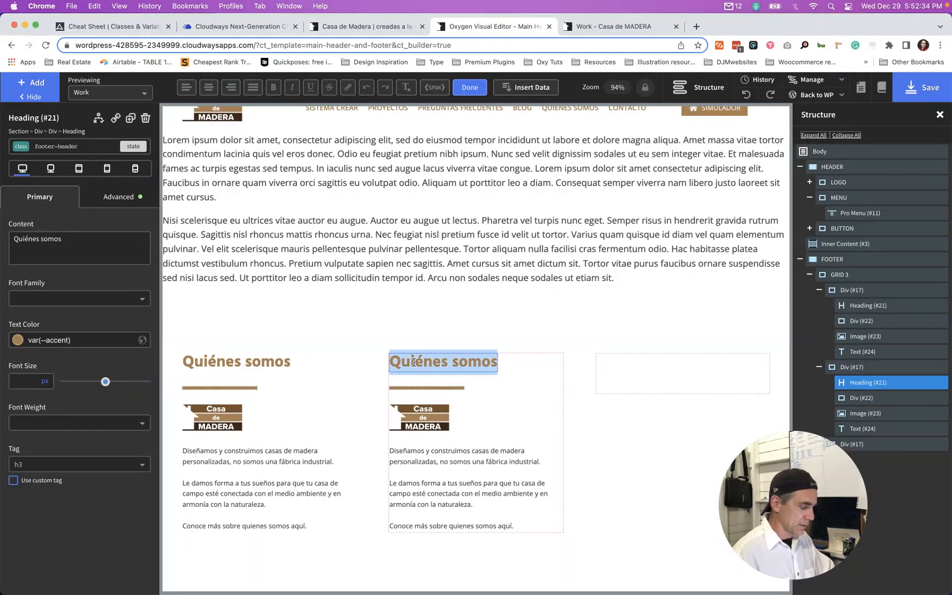
pyautogui.press('super+v')
pyautogui.press('BackSpace')
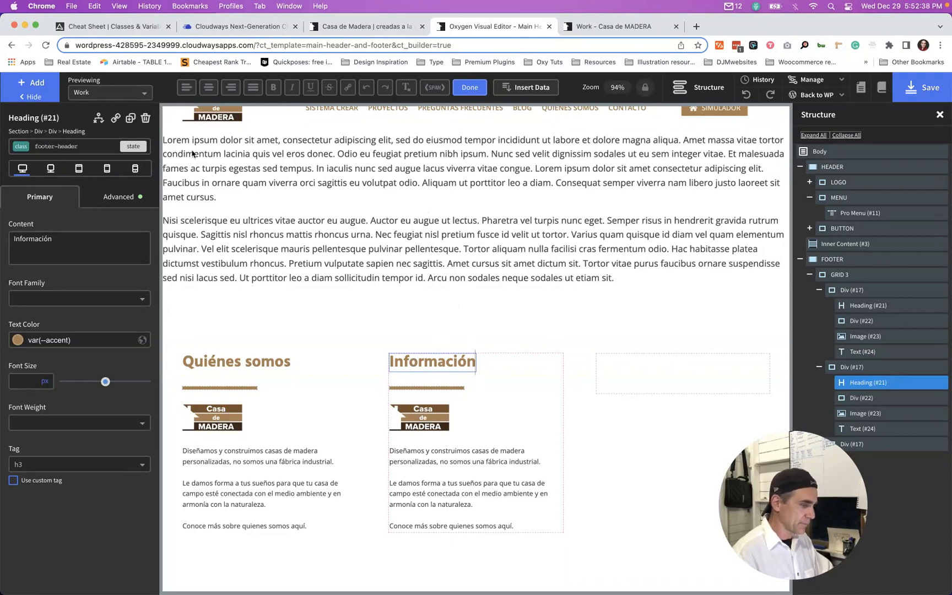
# - Delete the logo image and the text block from the Información column
pyautogui.click(411, 415)
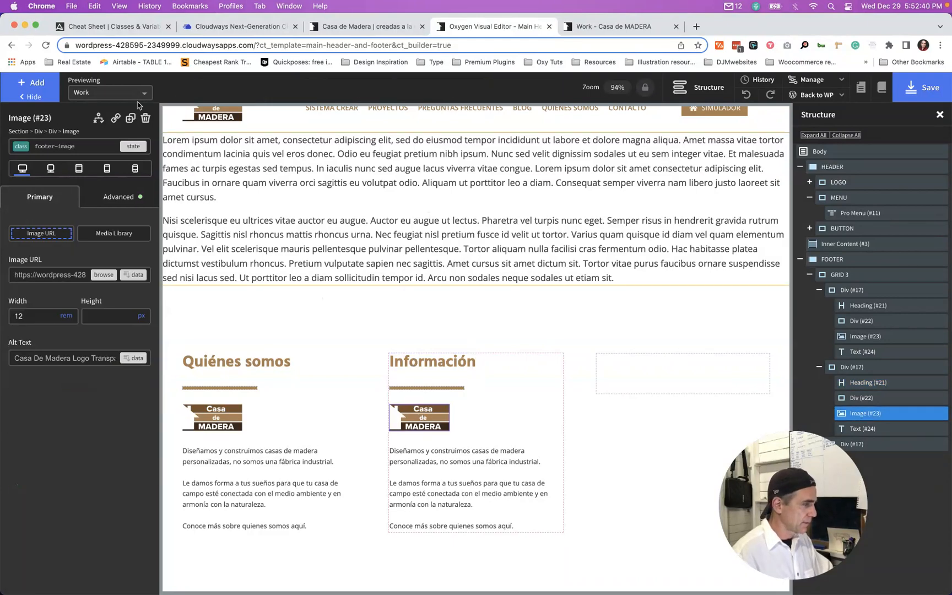
pyautogui.click(146, 119)
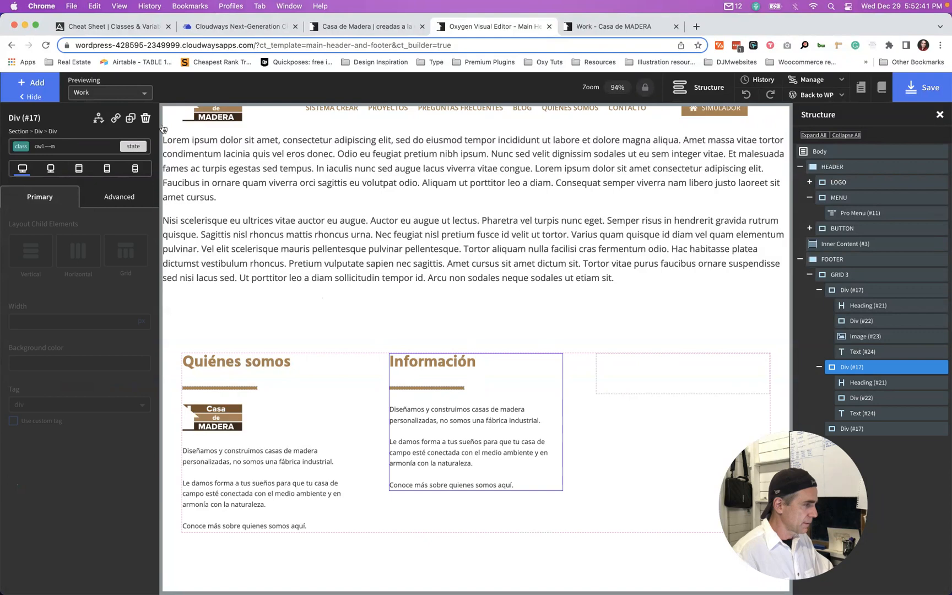
pyautogui.click(453, 439)
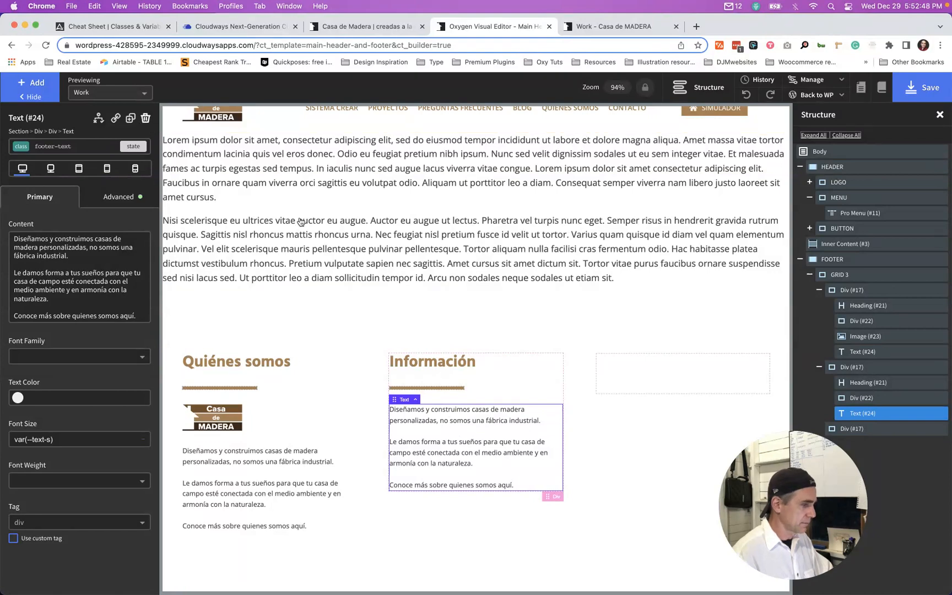
pyautogui.press('Delete')
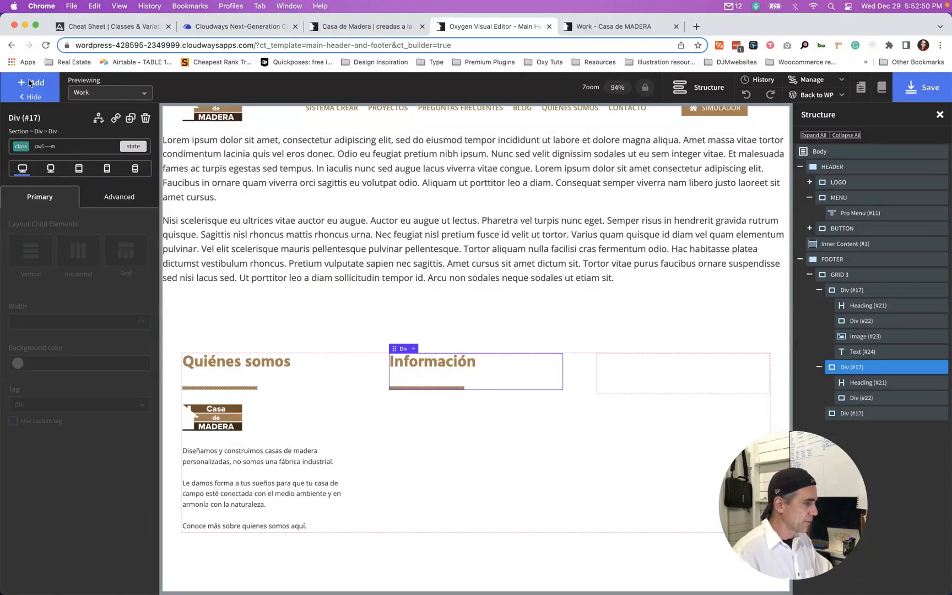
# - Add a Pro Menu to the Información column, assign it the Footer Menu and set its desktop orientation to vertical
pyautogui.click(29, 83)
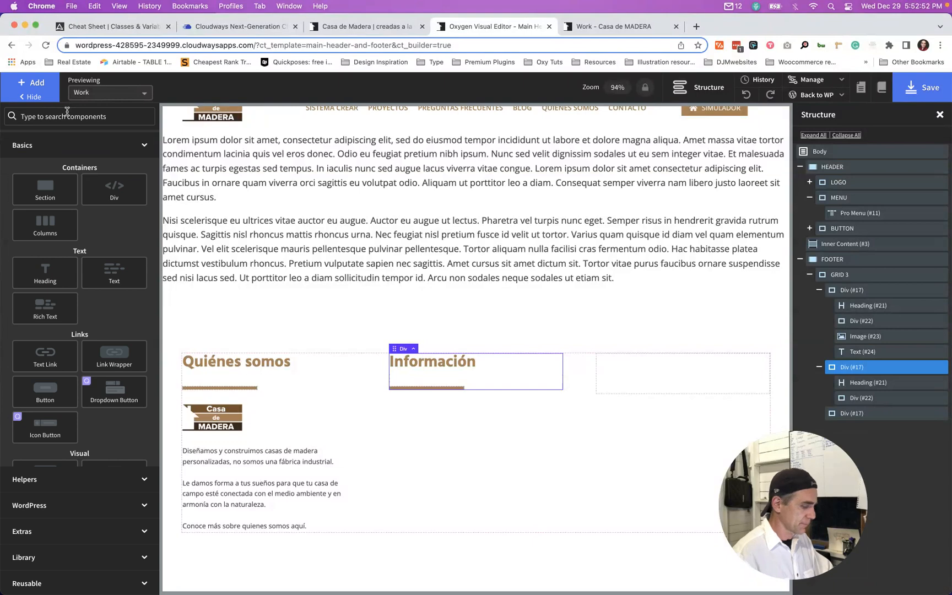
pyautogui.write('menu')
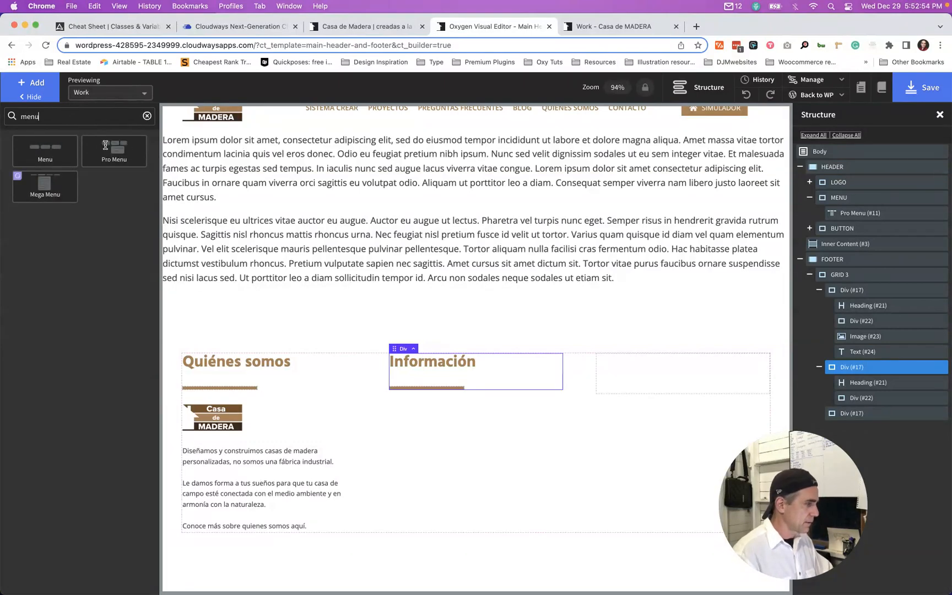
pyautogui.click(97, 142)
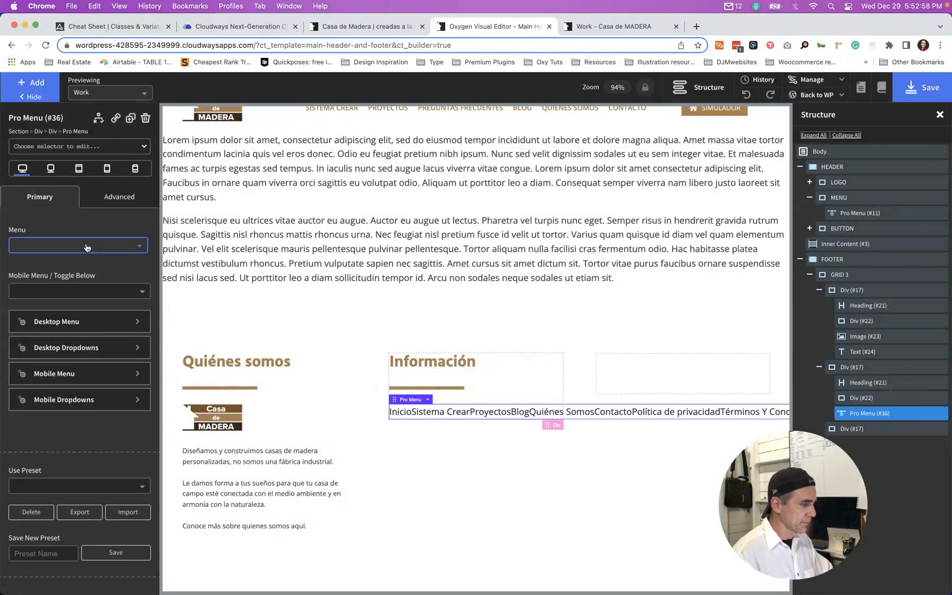
pyautogui.click(86, 247)
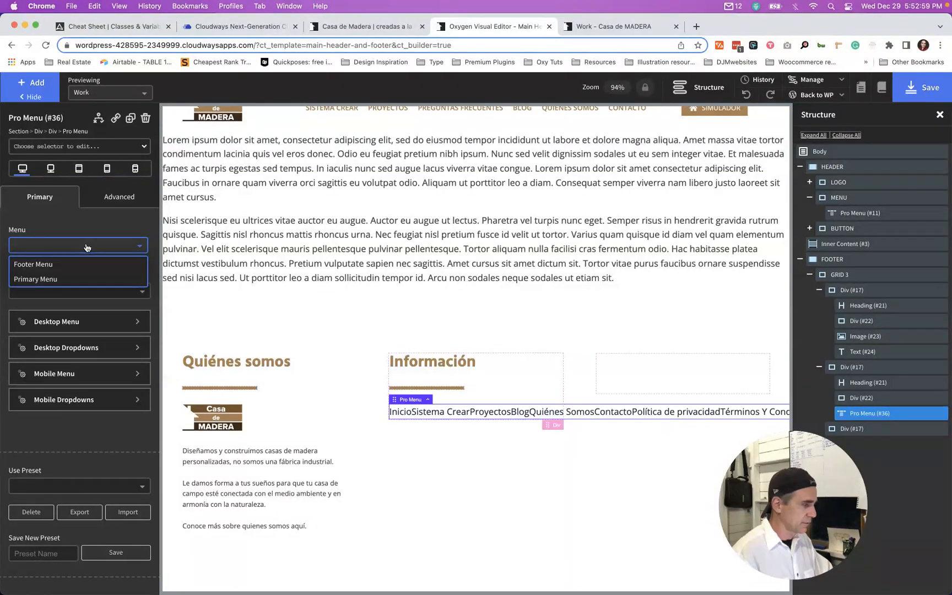
pyautogui.click(63, 265)
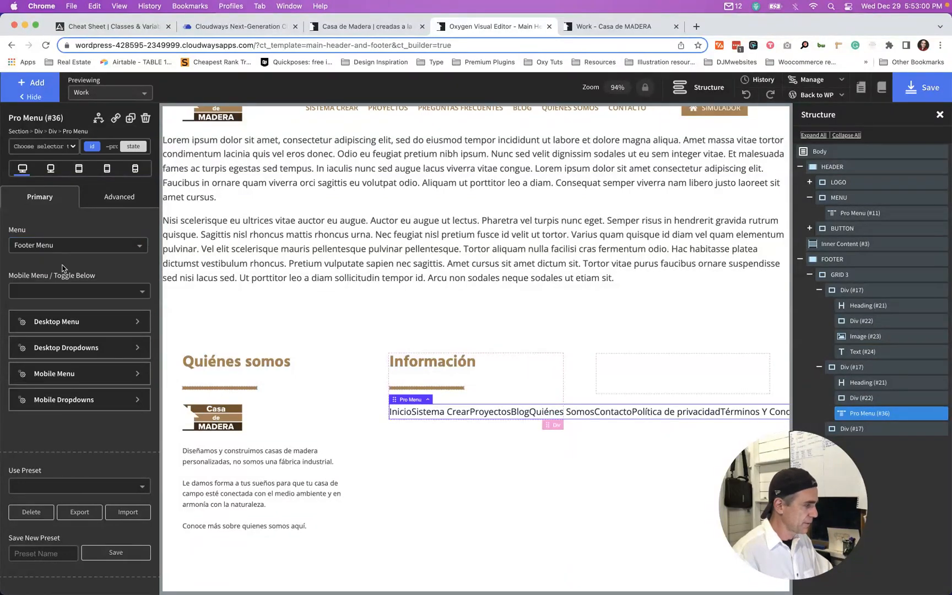
pyautogui.click(61, 327)
pyautogui.click(113, 277)
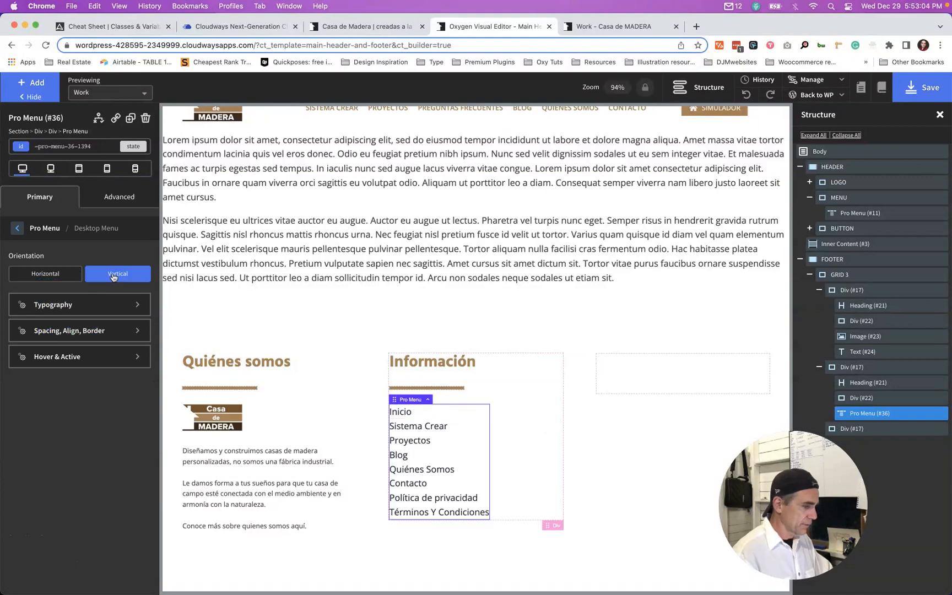
# - Check the link spacing in the original casademadera.co footer and set the footer menu's bottom item margin to 1 rem
pyautogui.click(364, 26)
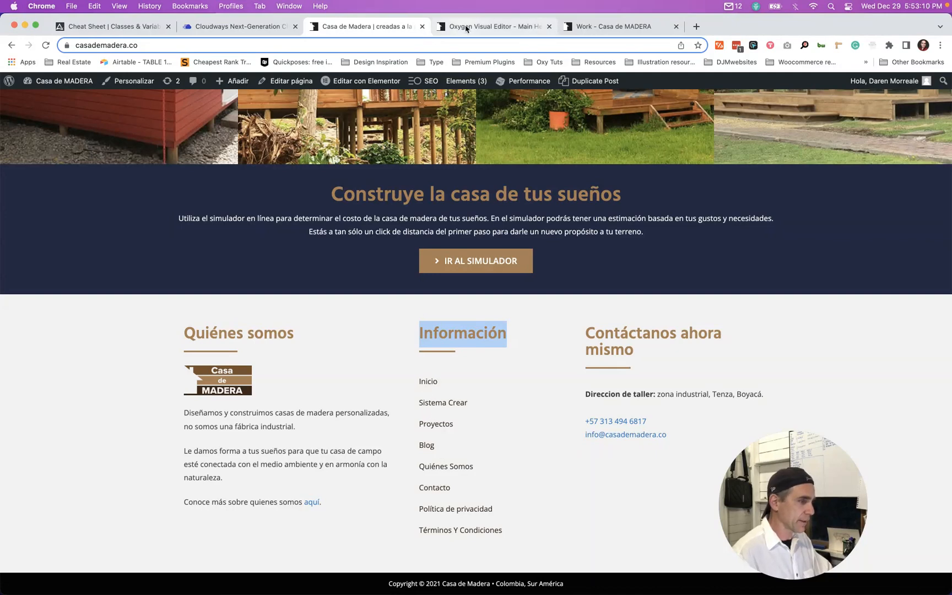
pyautogui.click(493, 26)
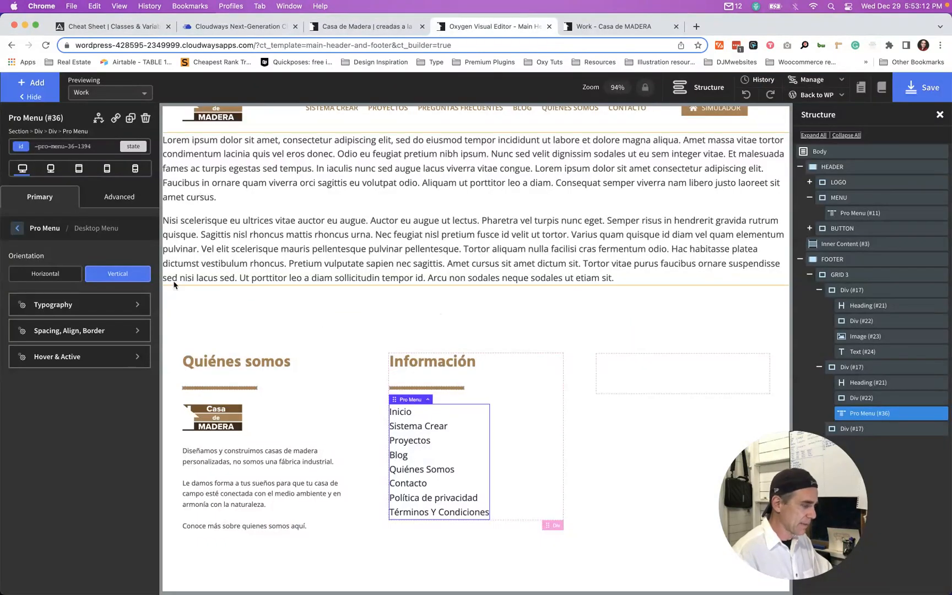
pyautogui.click(92, 329)
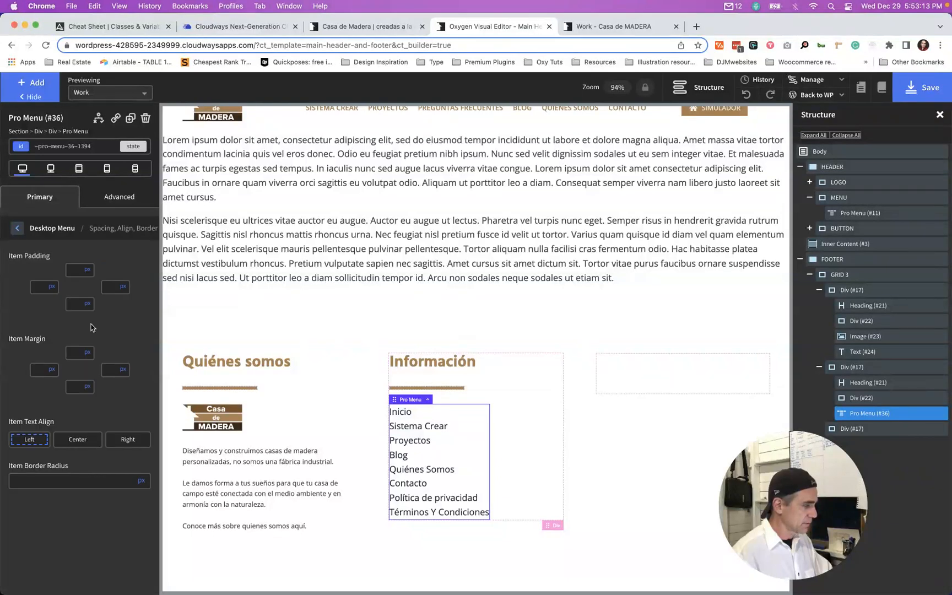
pyautogui.click(88, 386)
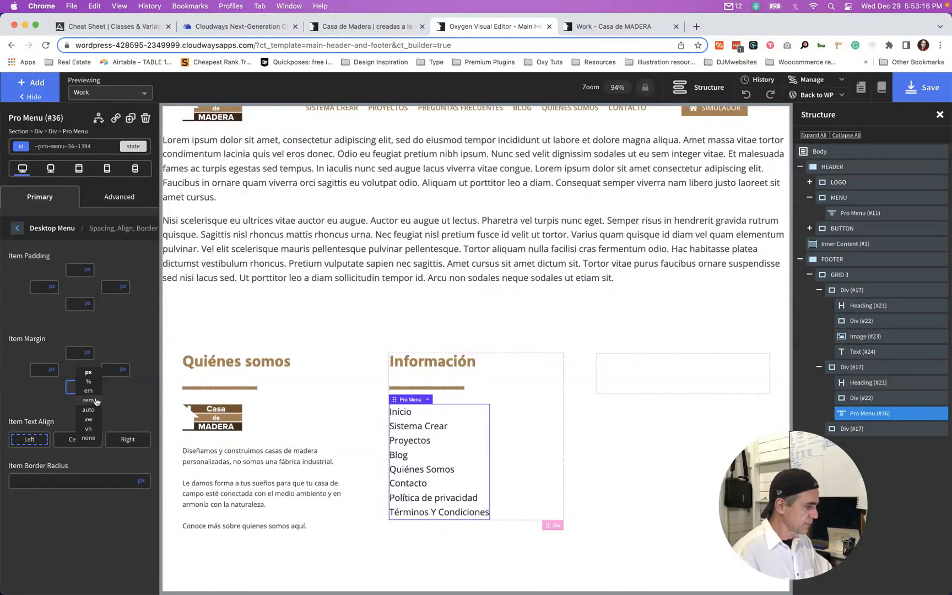
pyautogui.click(89, 402)
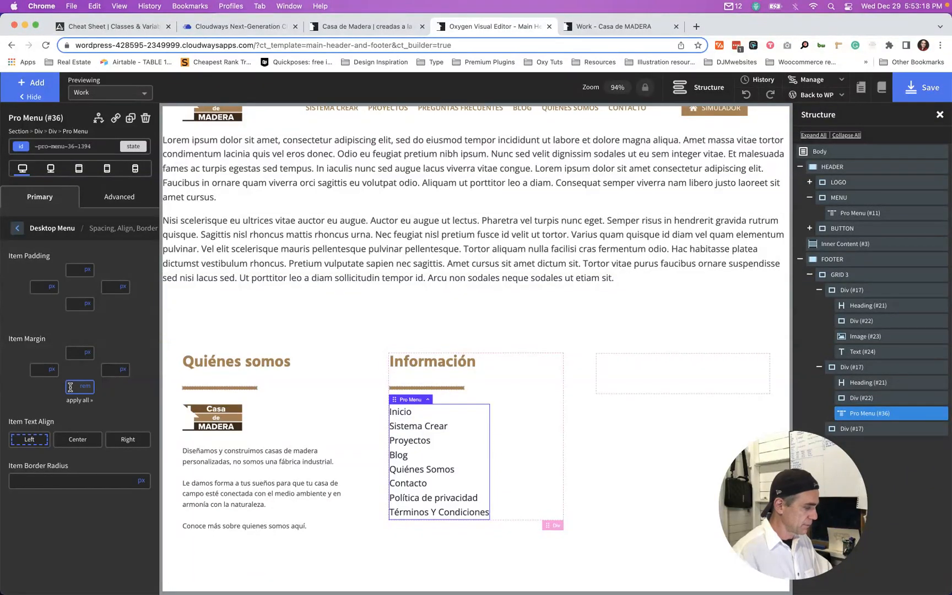
pyautogui.write('1')
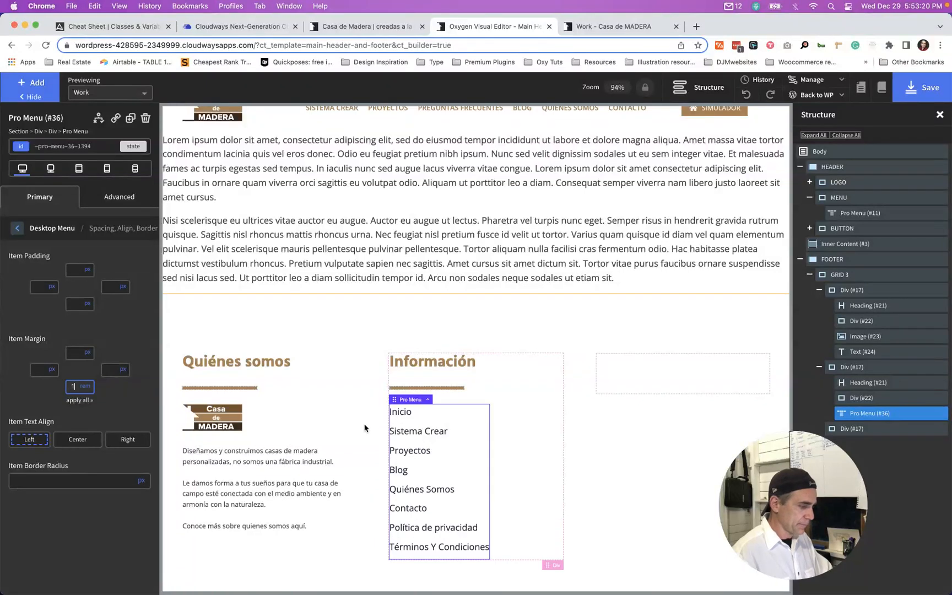
# - In the footer menu's desktop typography settings, set the font size unit to none
pyautogui.click(116, 205)
pyautogui.click(49, 204)
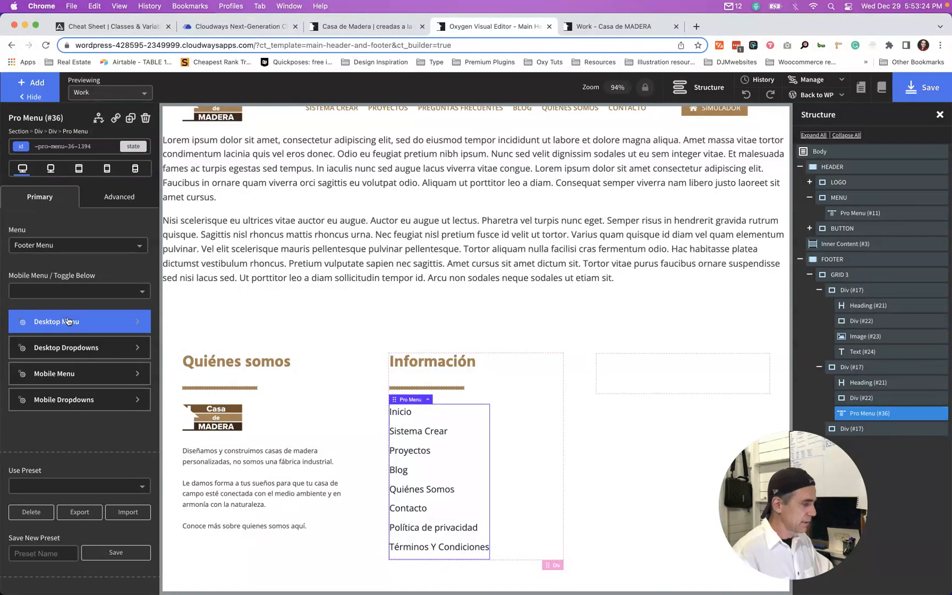
pyautogui.click(68, 330)
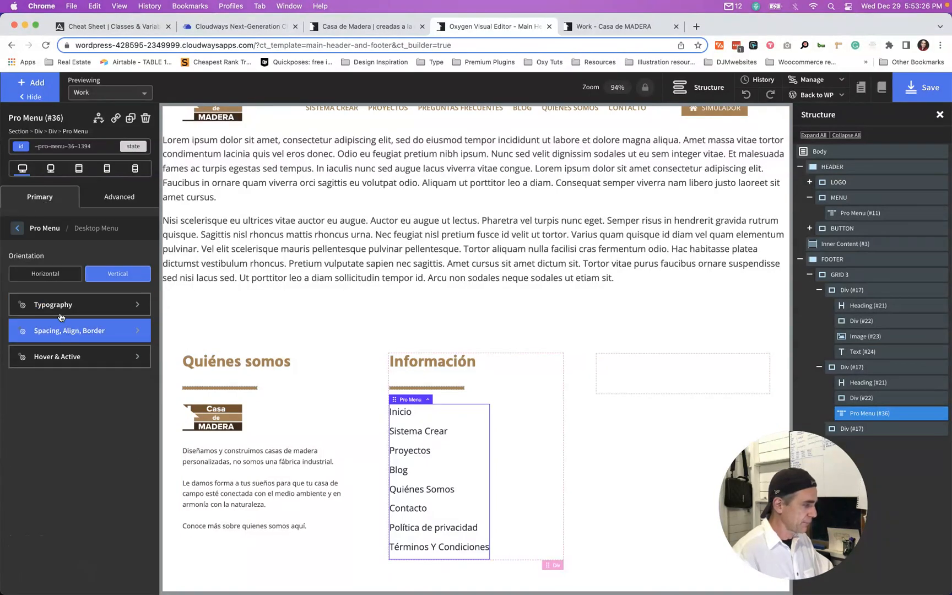
pyautogui.click(53, 306)
pyautogui.click(79, 354)
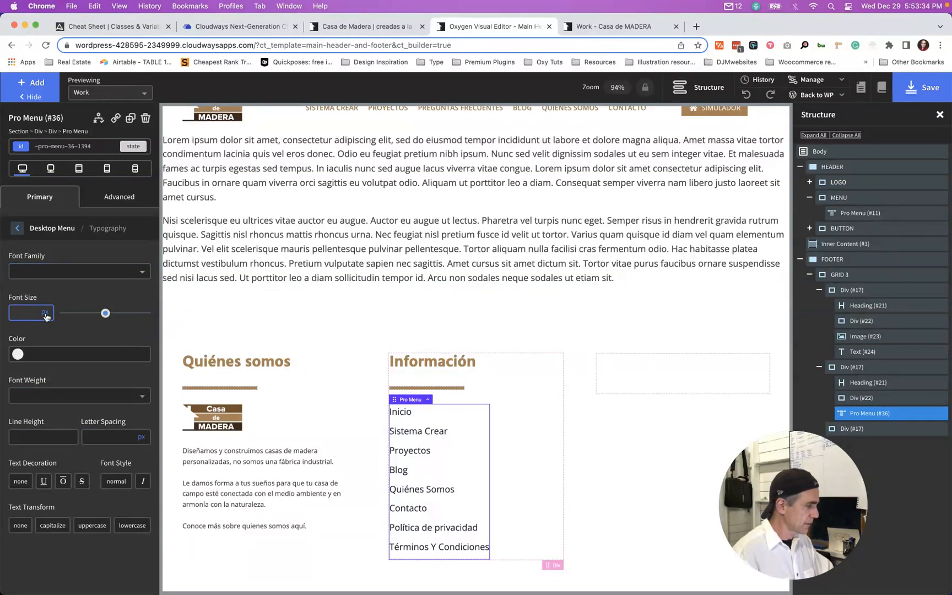
pyautogui.click(47, 316)
pyautogui.click(54, 342)
# - Copy var(--text-s) from the Automatic.css cheat sheet and set it as the footer menu's desktop font size
pyautogui.click(38, 312)
pyautogui.write('Información')
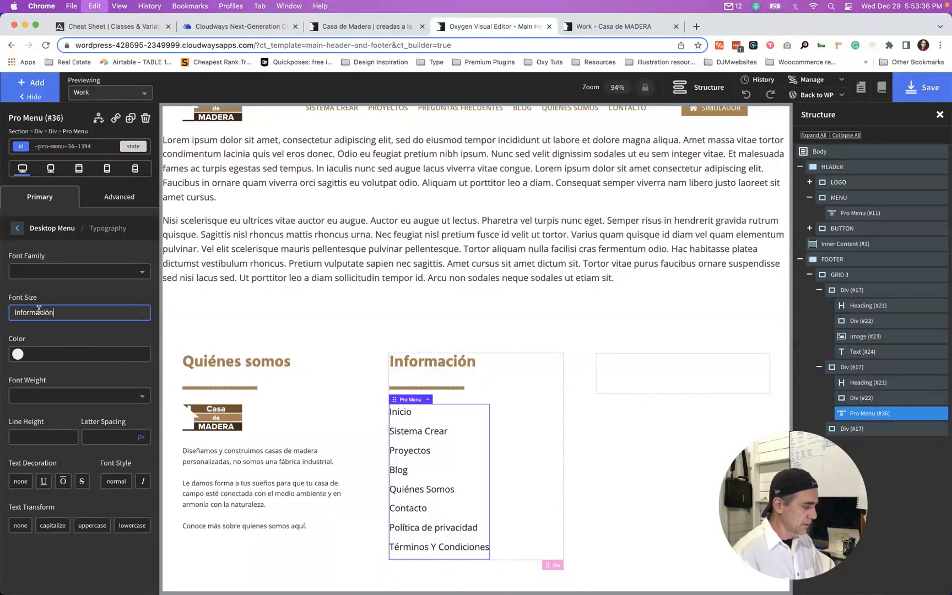
pyautogui.press('super+z')
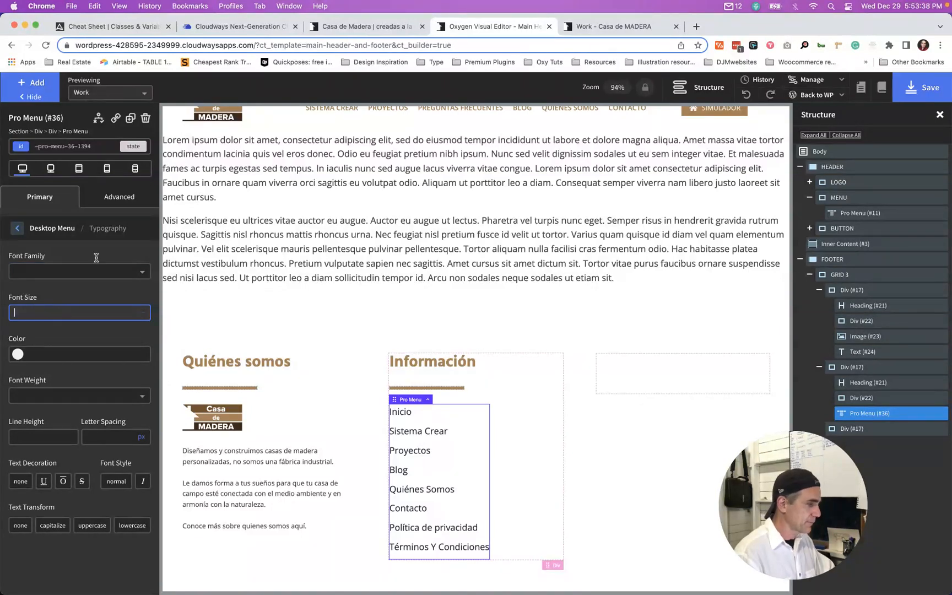
pyautogui.click(124, 28)
pyautogui.press('super+c')
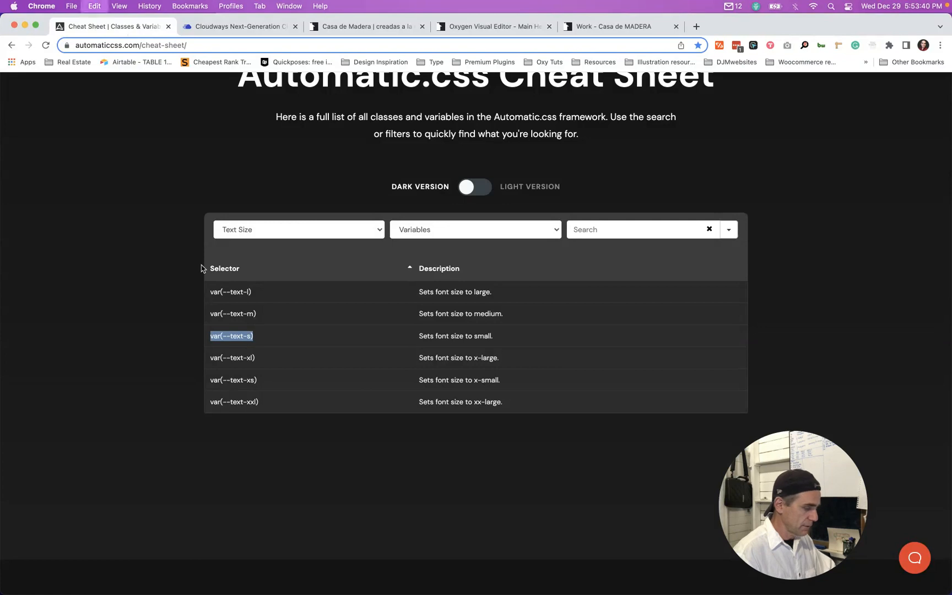
pyautogui.click(472, 32)
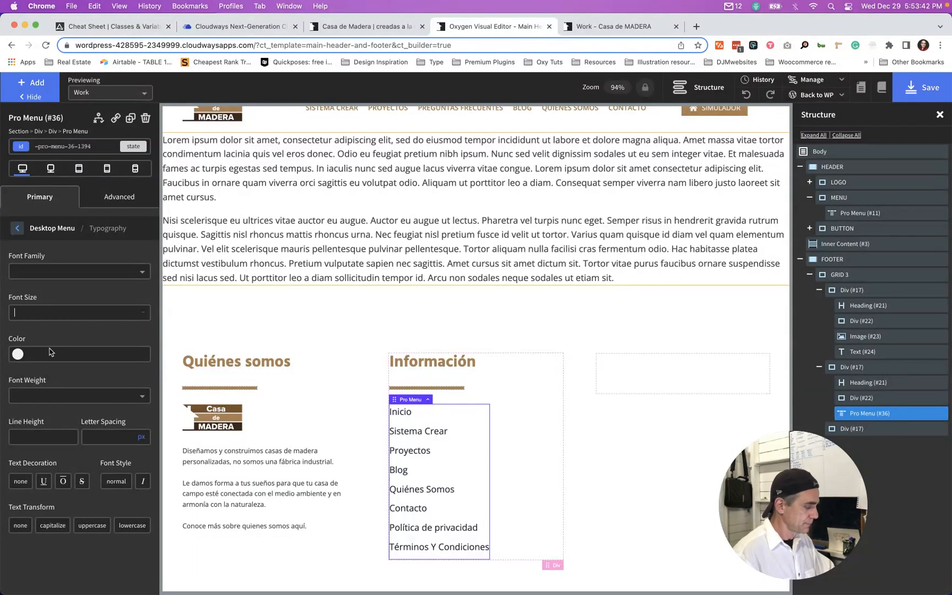
pyautogui.press('super+v')
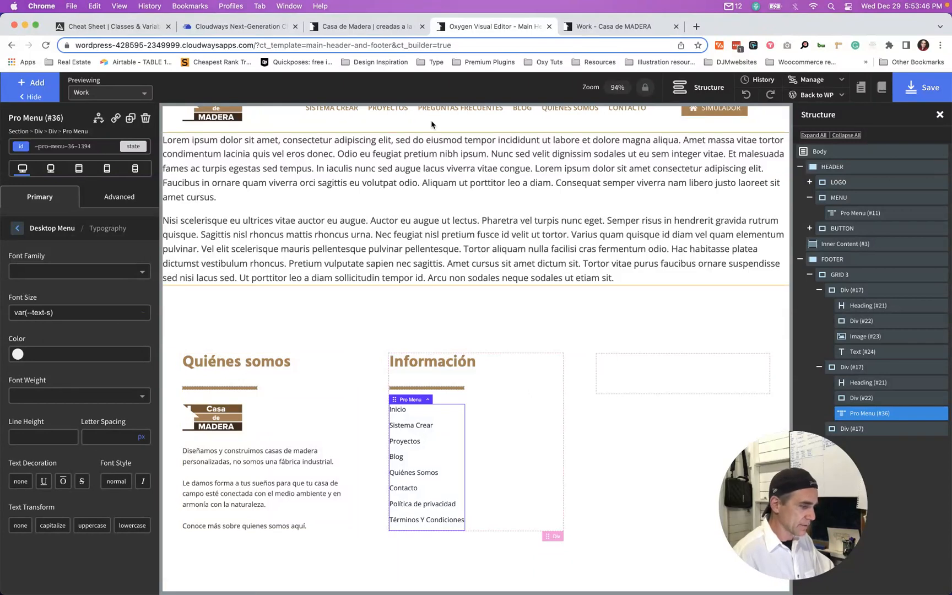
# - Delete the empty third column from the footer grid and duplicate the Información column in its place
pyautogui.click(365, 22)
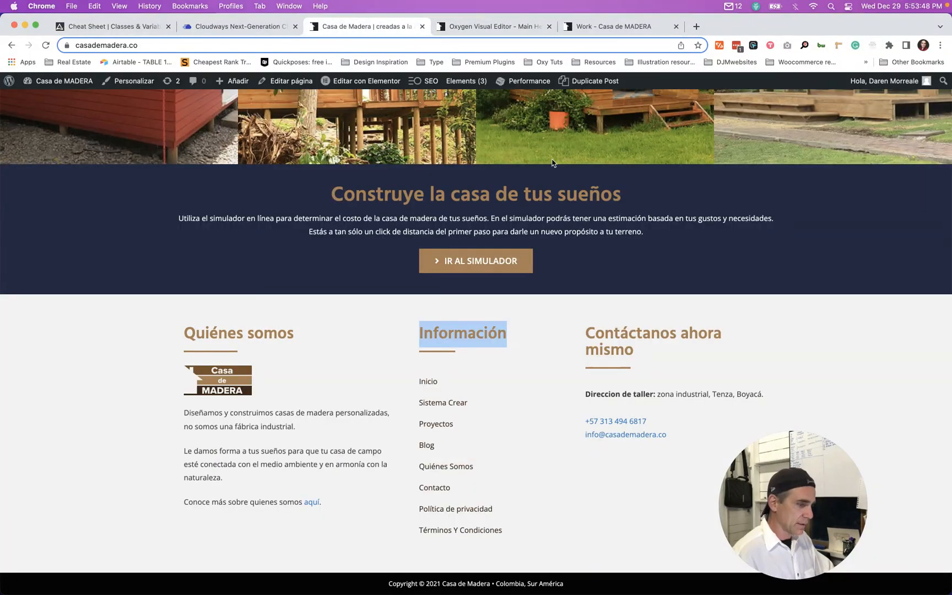
pyautogui.click(483, 27)
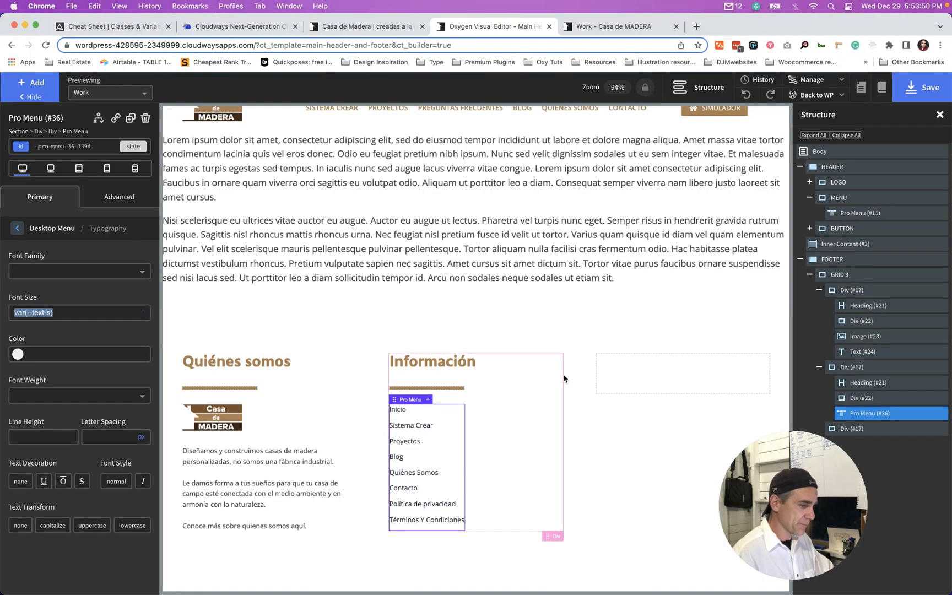
pyautogui.click(636, 377)
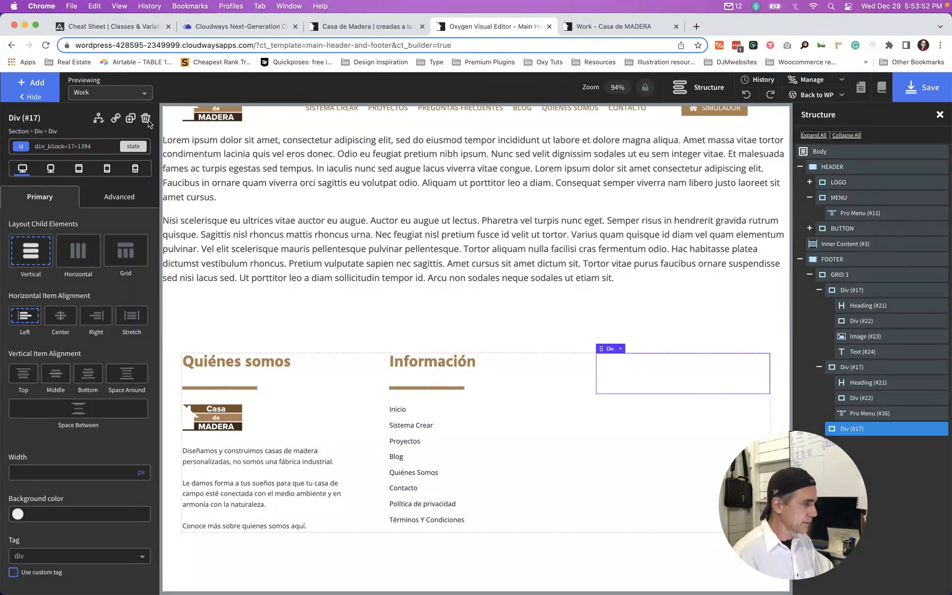
pyautogui.press('Delete')
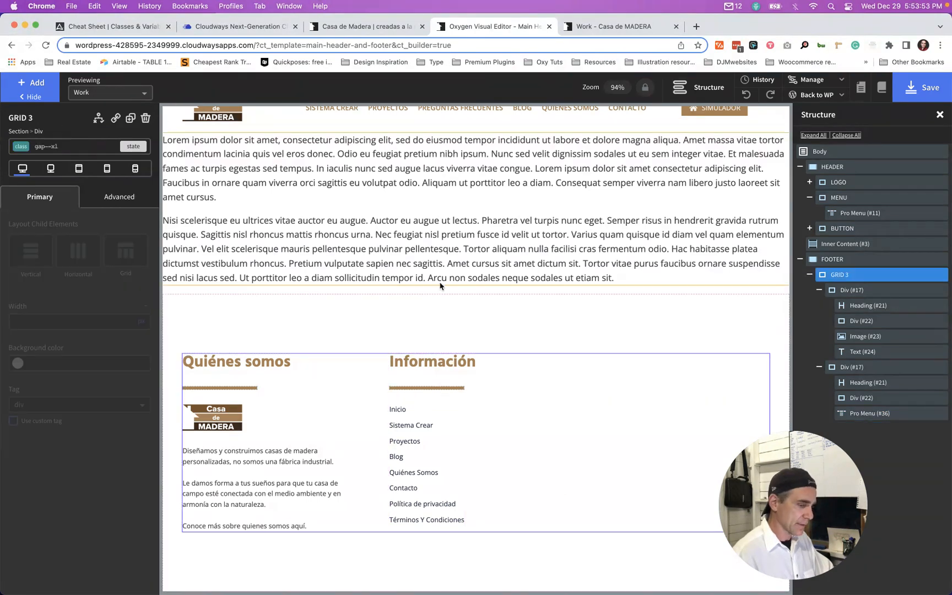
pyautogui.click(478, 422)
pyautogui.press('super+d')
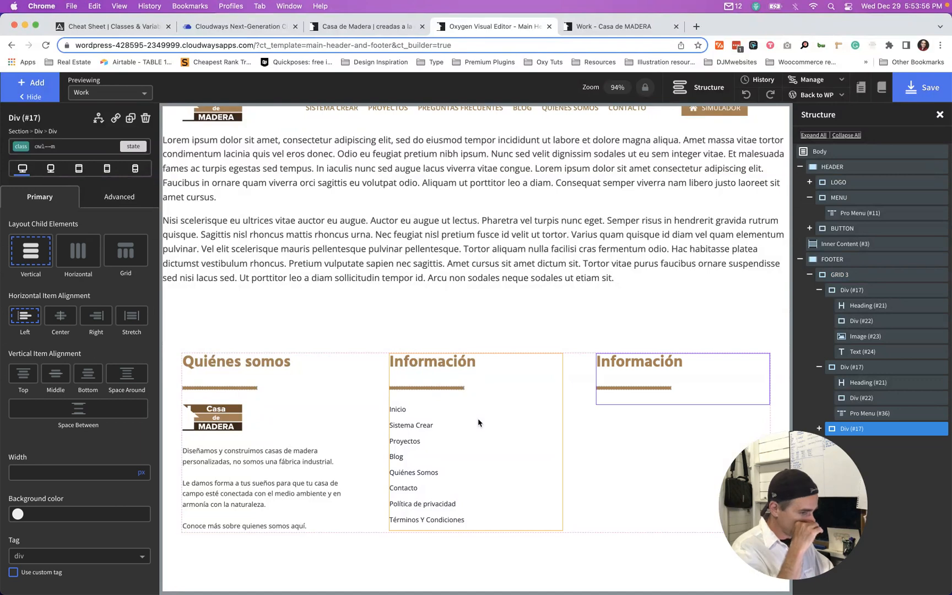
# - Replace the duplicated column's heading with "Contáctanos ahora mismo", copied from the original casademadera.co footer
pyautogui.hotkey('ctrl', 'shift', 'Tab')
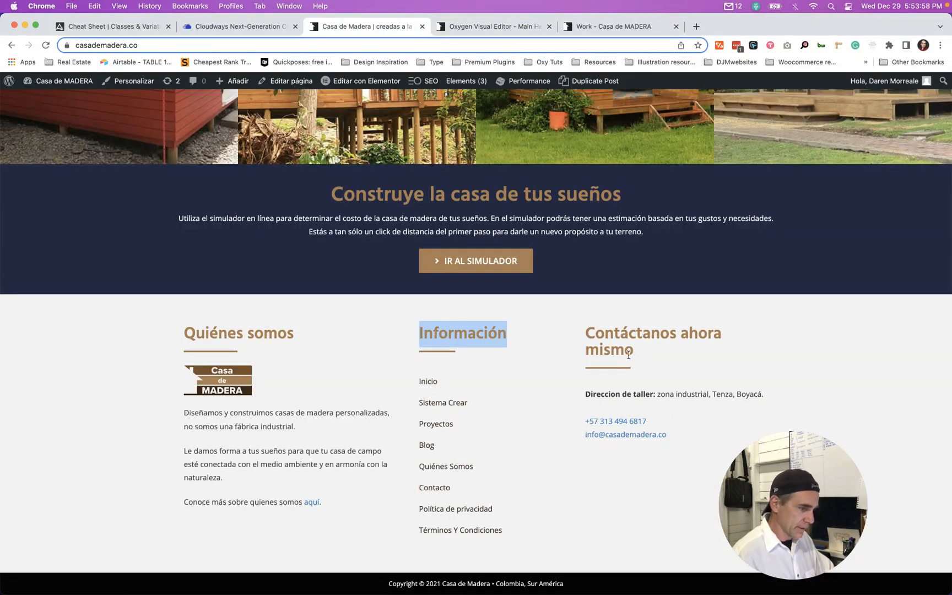
pyautogui.click(617, 342)
pyautogui.moveTo(628, 350); pyautogui.dragTo(578, 337)
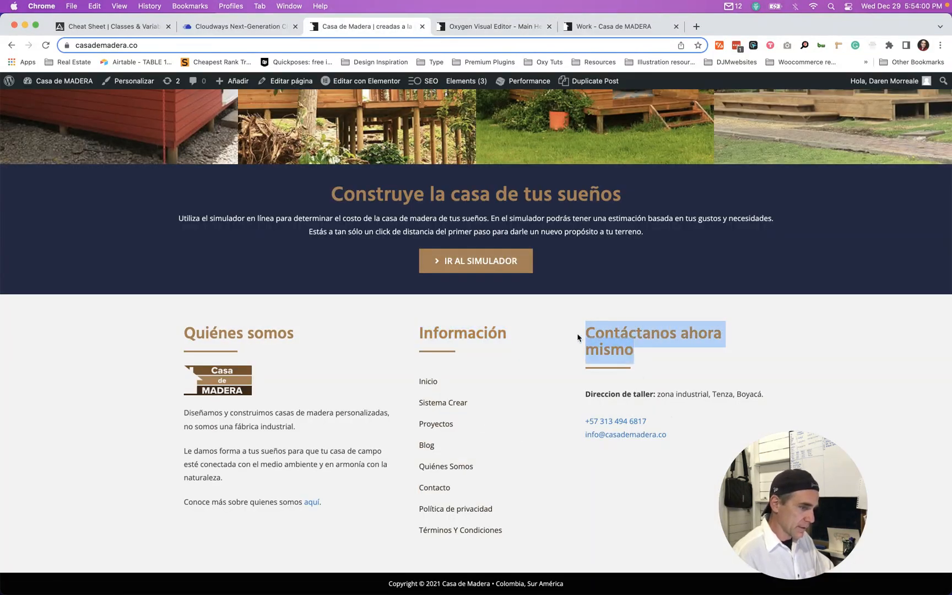
pyautogui.hotkey('ctrl', 'Tab')
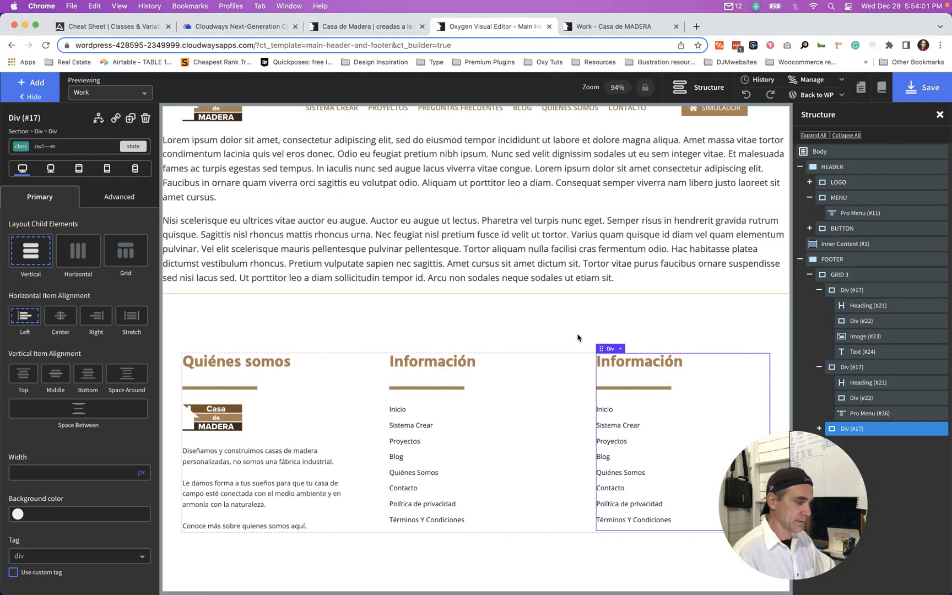
pyautogui.doubleClick(623, 361)
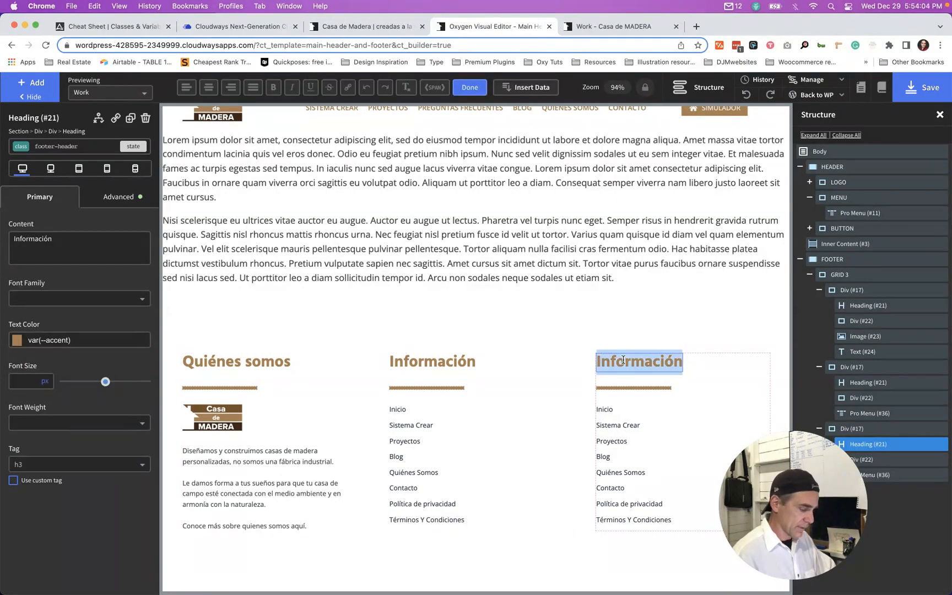
pyautogui.press('super+v')
pyautogui.scroll(-1, 585, 363)
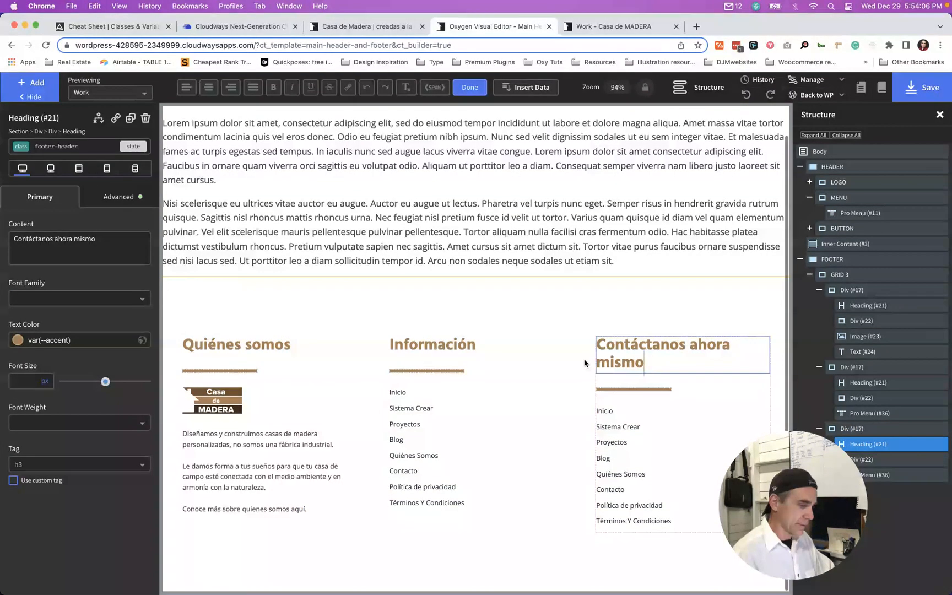
pyautogui.click(618, 431)
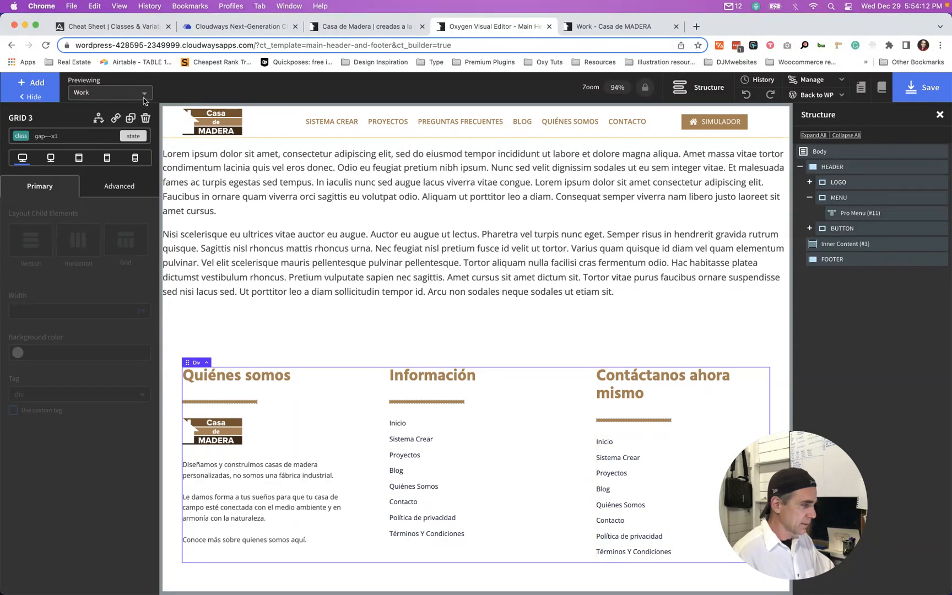
pyautogui.click(146, 119)
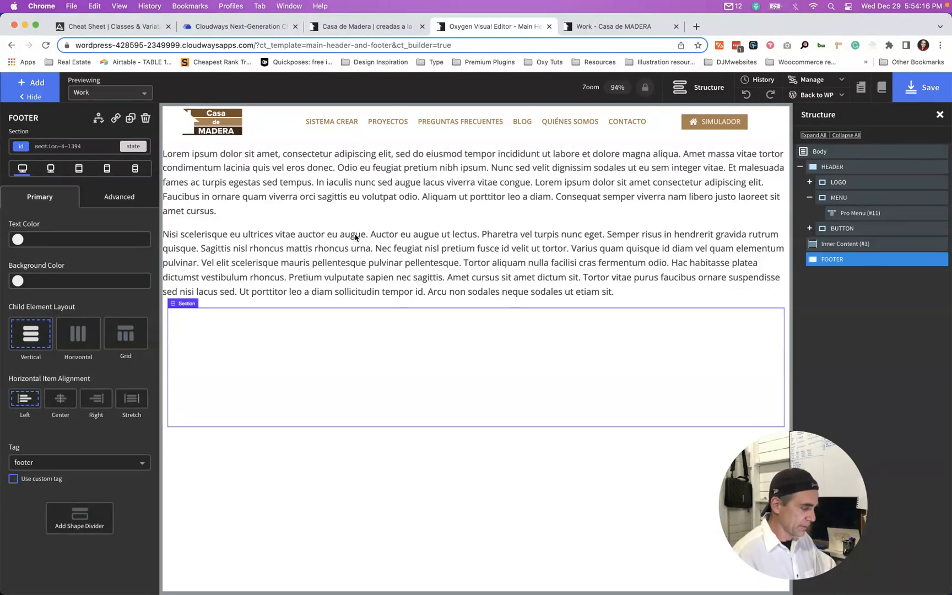
pyautogui.press('super+z')
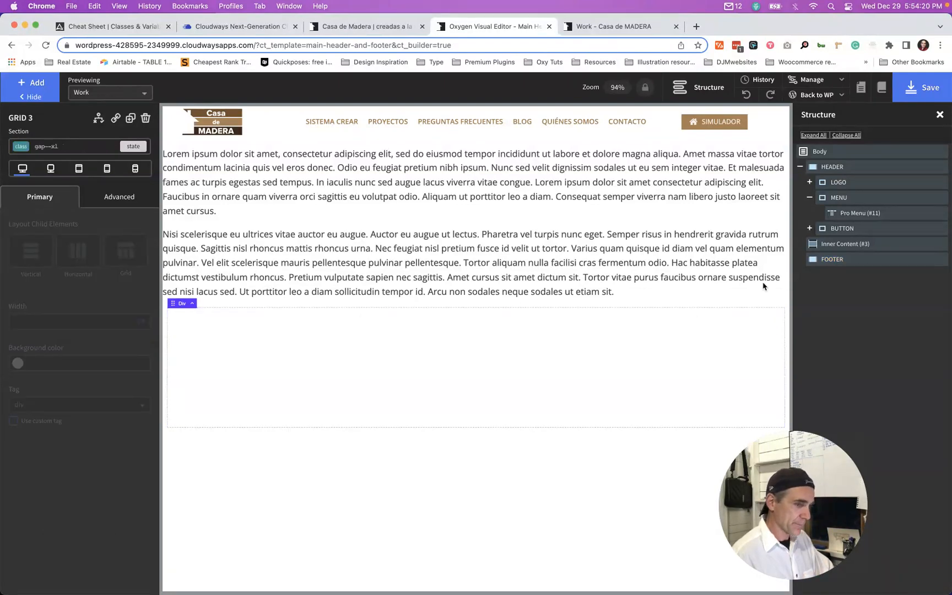
pyautogui.click(762, 83)
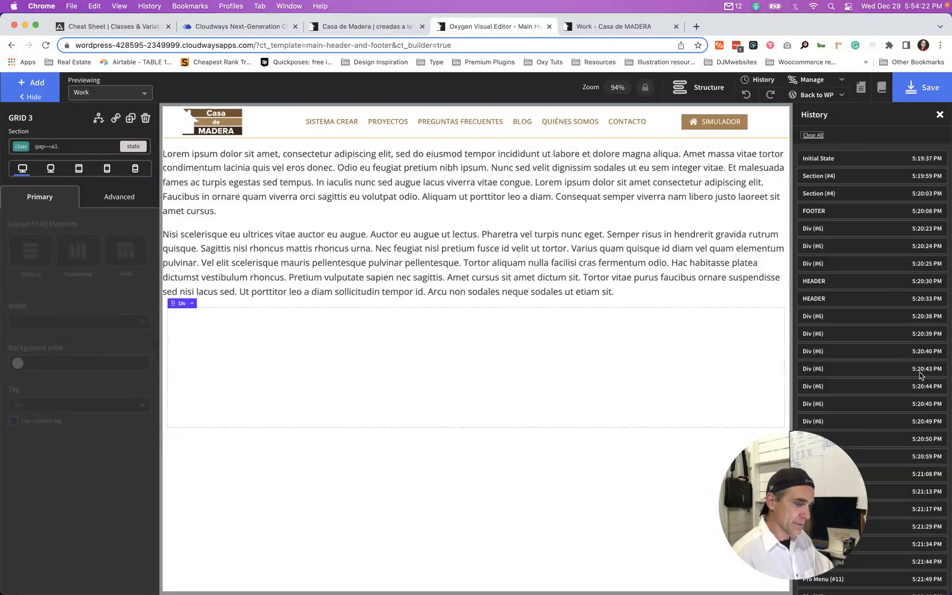
pyautogui.scroll(-10, 897, 506)
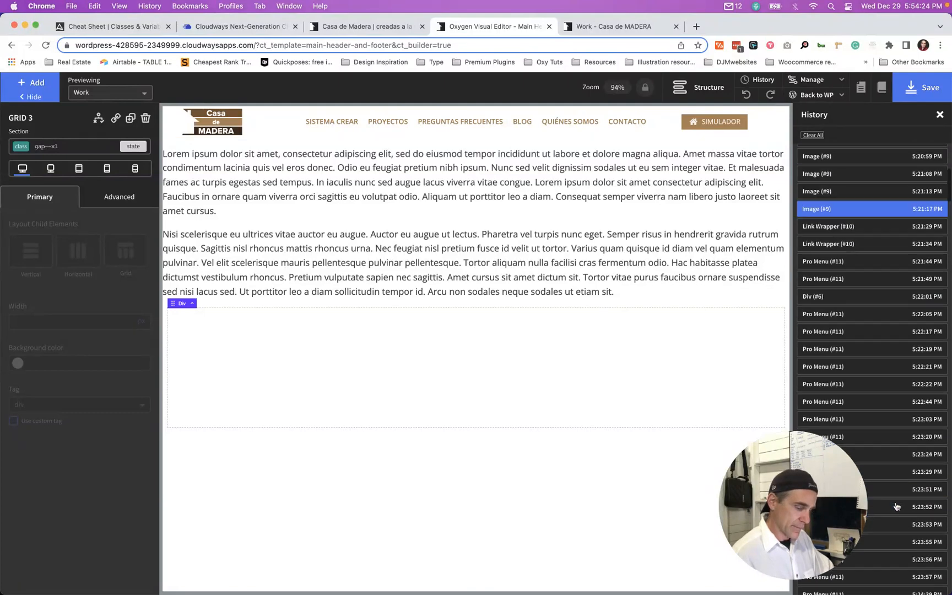
pyautogui.scroll(-15, 896, 506)
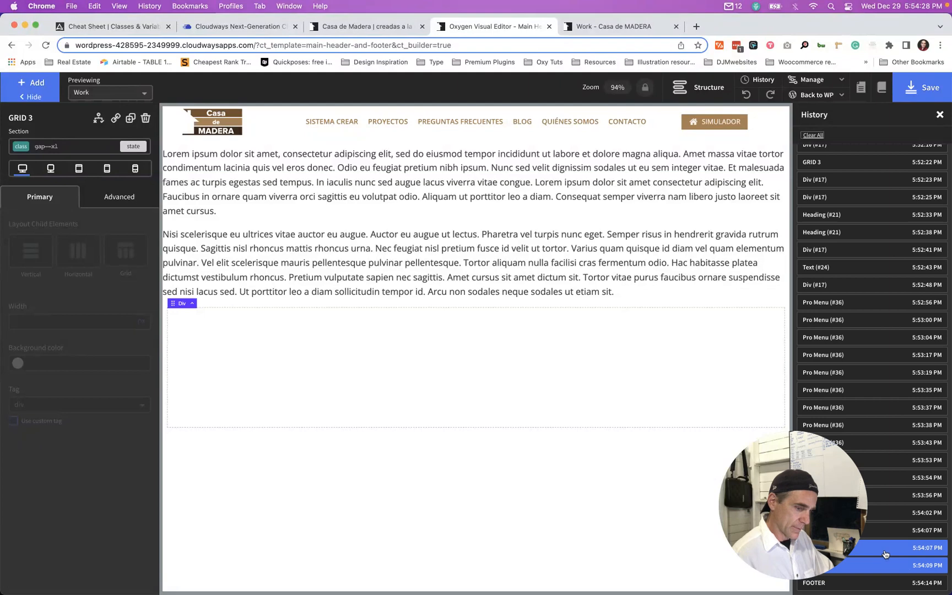
pyautogui.click(884, 549)
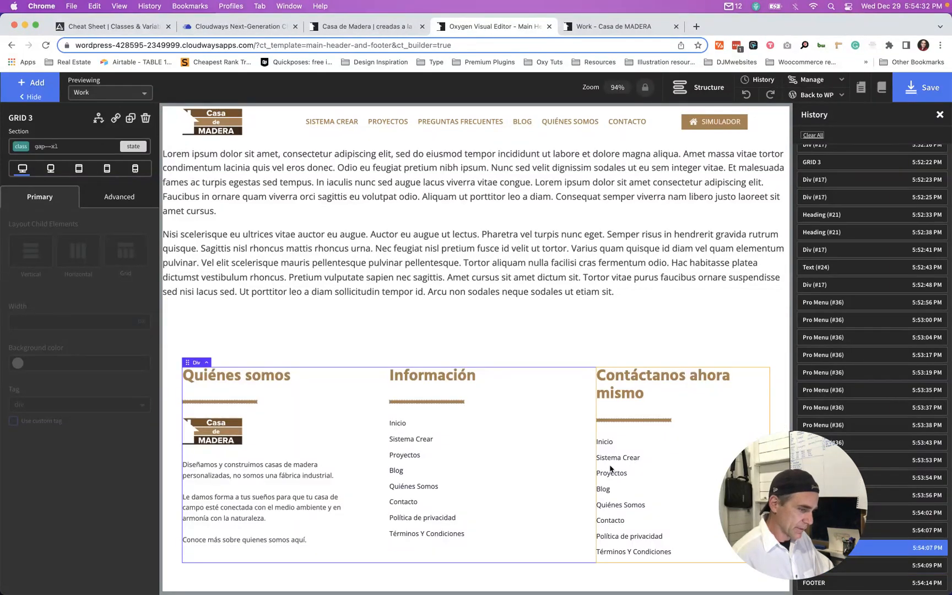
# - Delete the copied footer menu from the Contáctanos column and check the contact details in the original casademadera.co footer
pyautogui.click(610, 468)
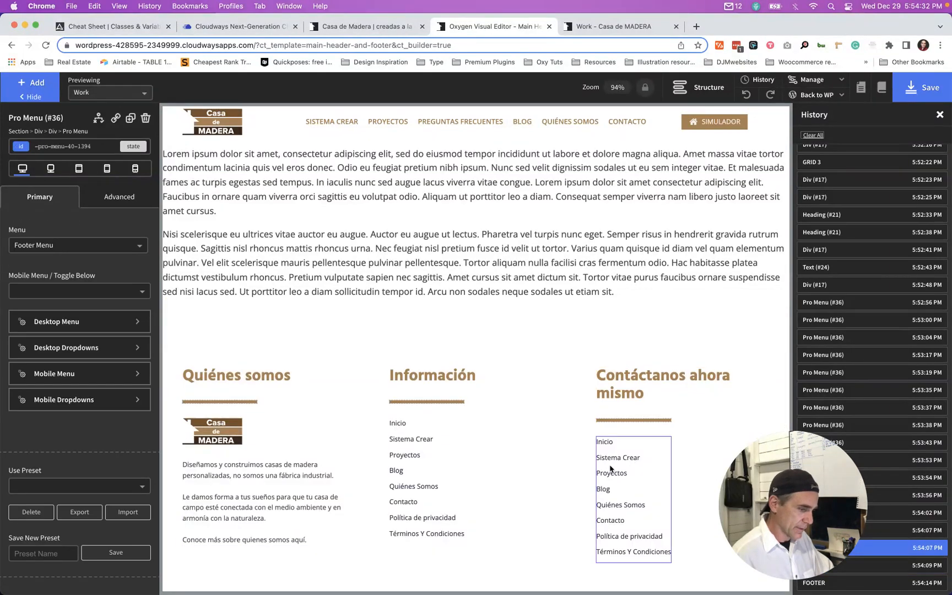
pyautogui.click(145, 119)
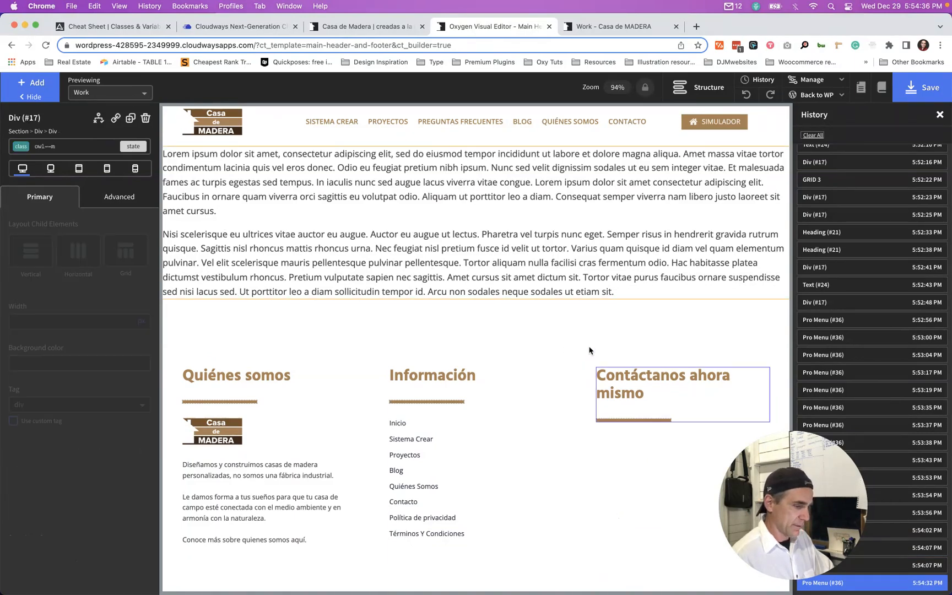
pyautogui.click(368, 26)
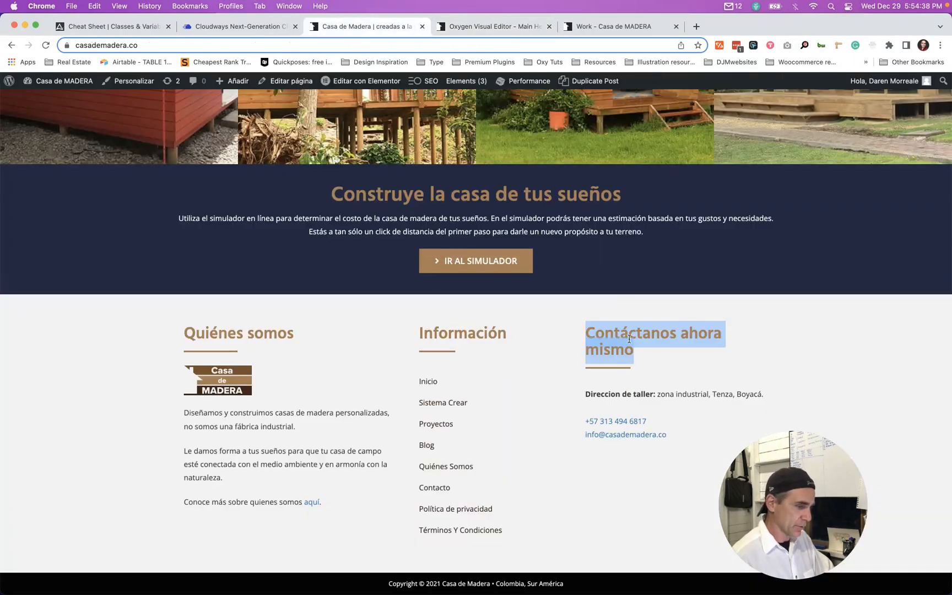
pyautogui.moveTo(587, 394); pyautogui.dragTo(716, 390)
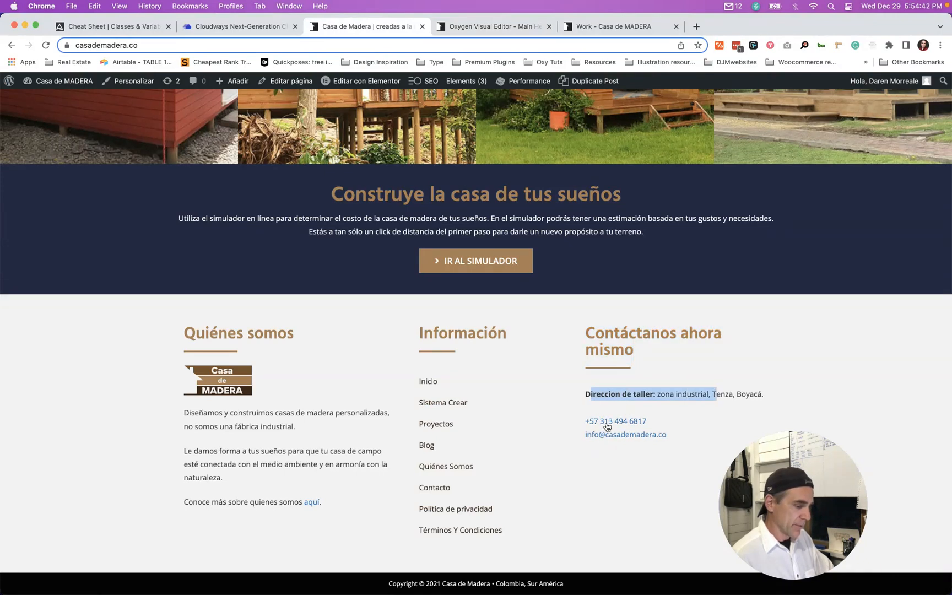
pyautogui.click(478, 28)
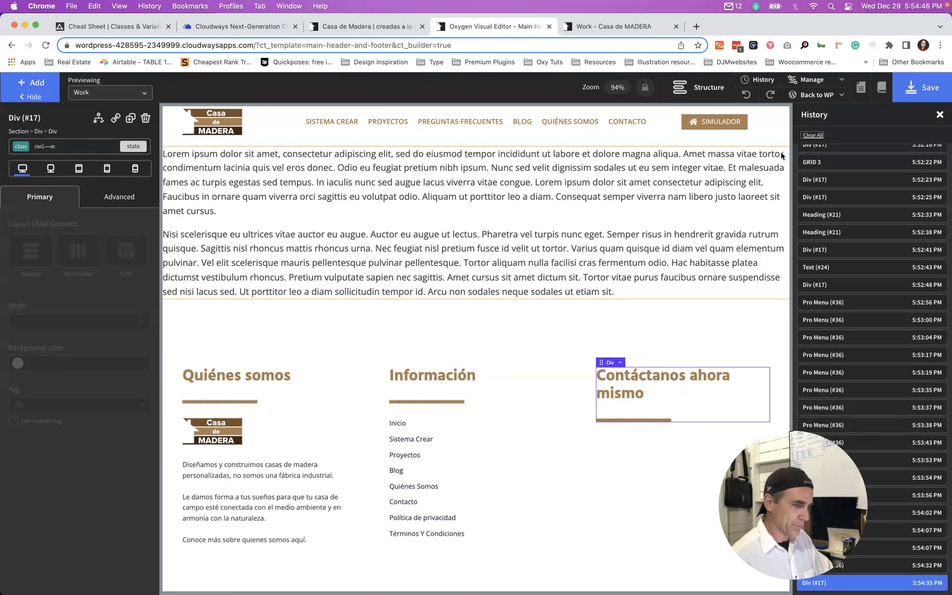
# - Add a text element beneath the Contáctanos column's divider, with font size unit none and font size var(--text-s)
pyautogui.click(688, 88)
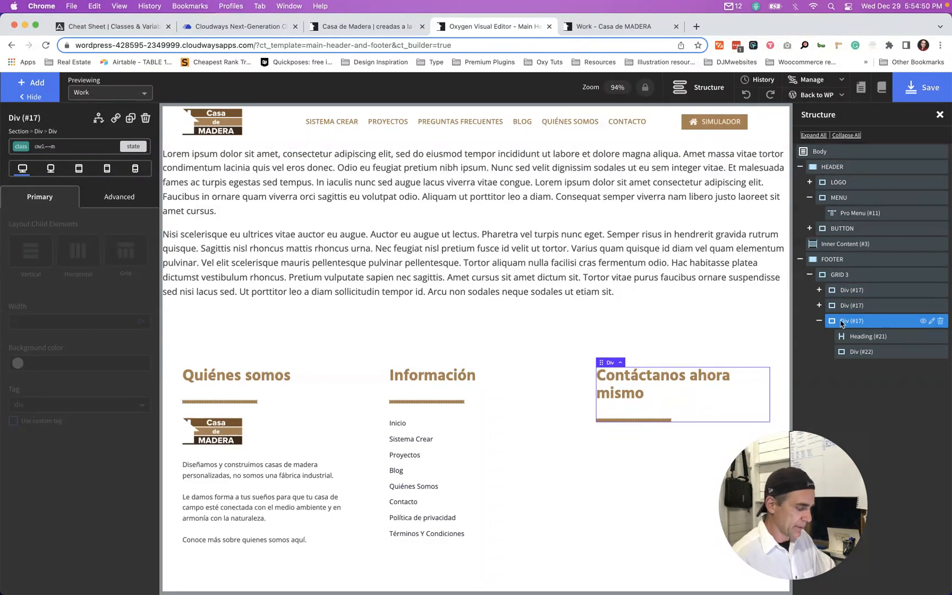
pyautogui.press('t')
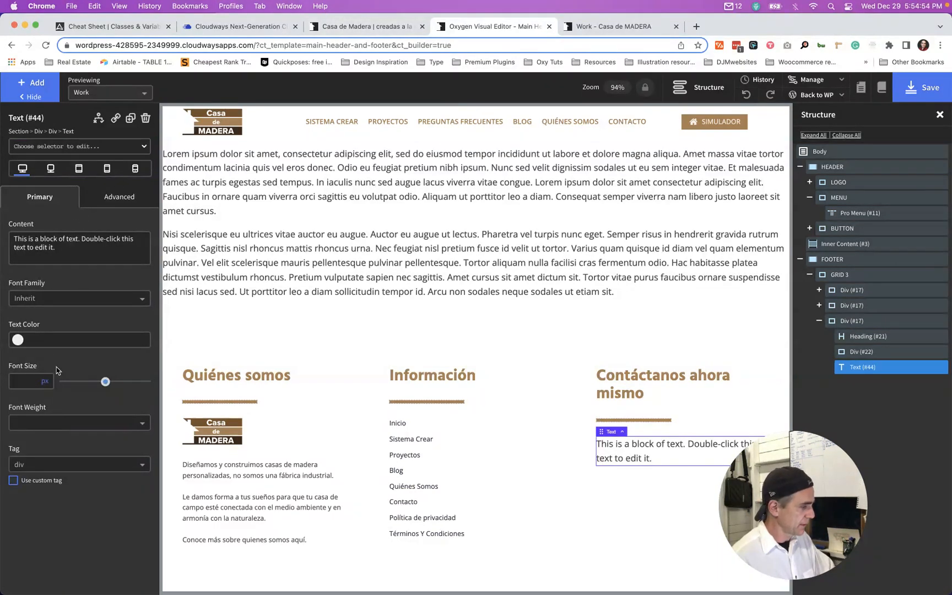
pyautogui.click(94, 28)
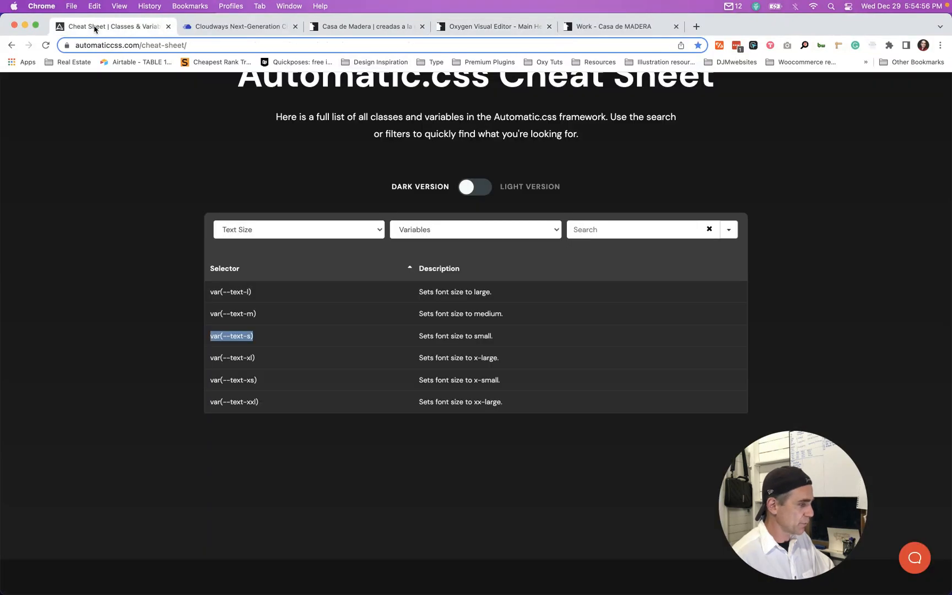
pyautogui.click(487, 26)
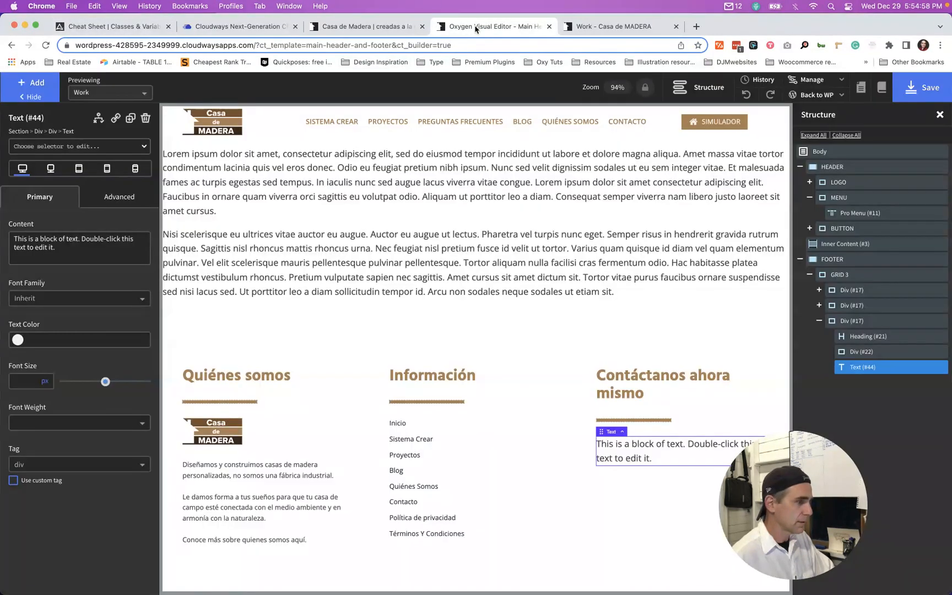
pyautogui.moveTo(47, 382)
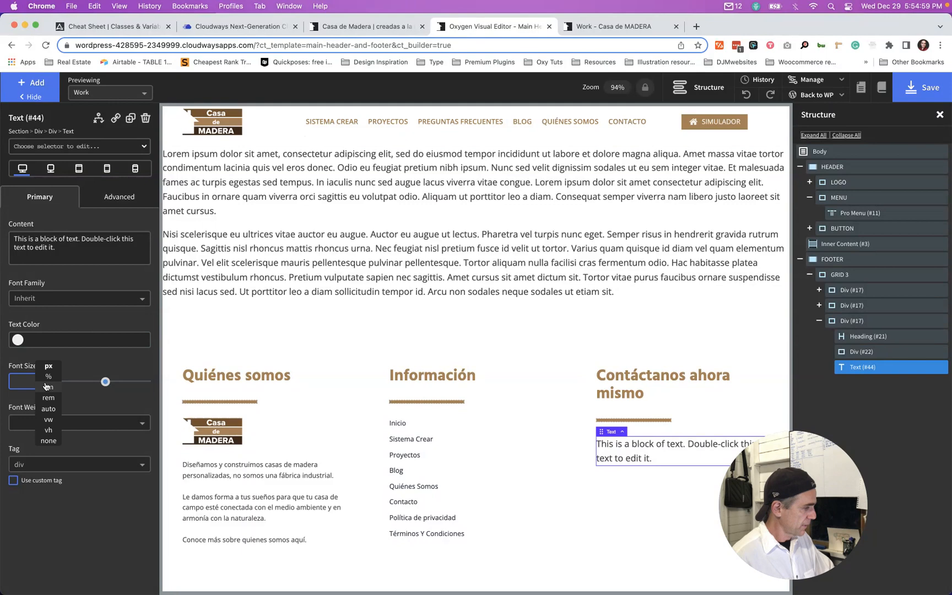
pyautogui.click(49, 440)
pyautogui.click(37, 380)
pyautogui.write('var(--text-s)')
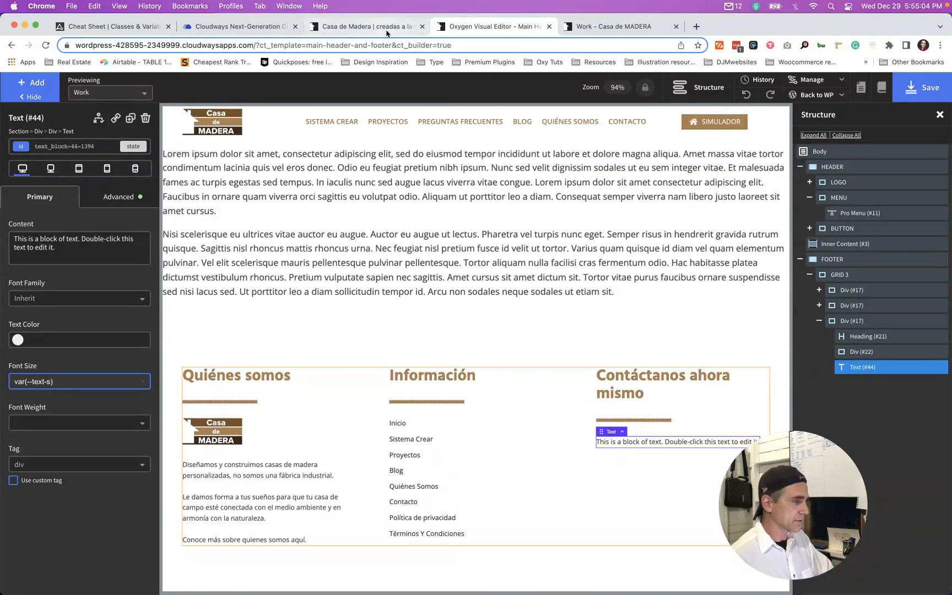
# - Copy the workshop address line from the original casademadera.co footer and replace the new text element's placeholder with it
pyautogui.click(358, 27)
pyautogui.tripleClick(676, 394)
pyautogui.press('super+c')
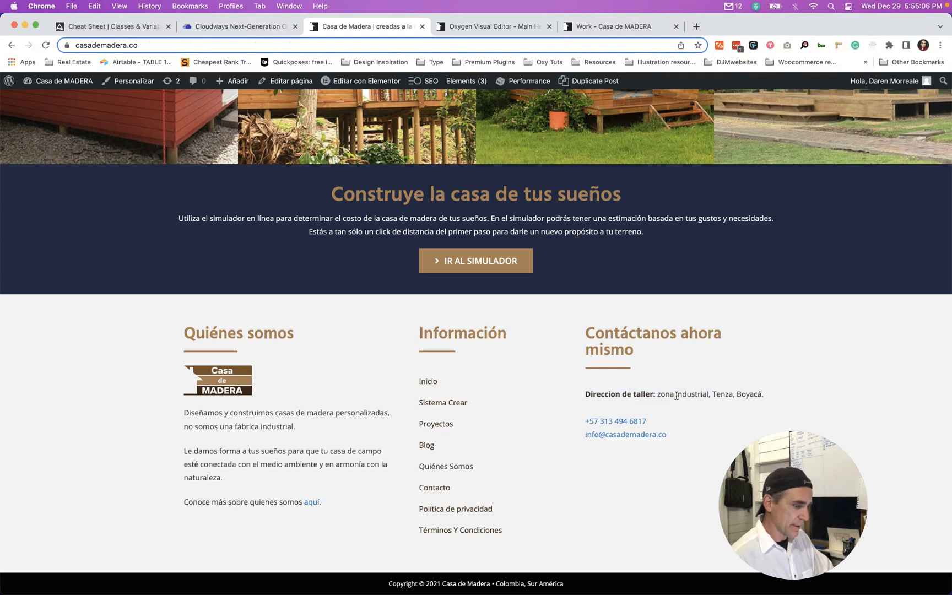
pyautogui.hotkey('ctrl', 'Tab')
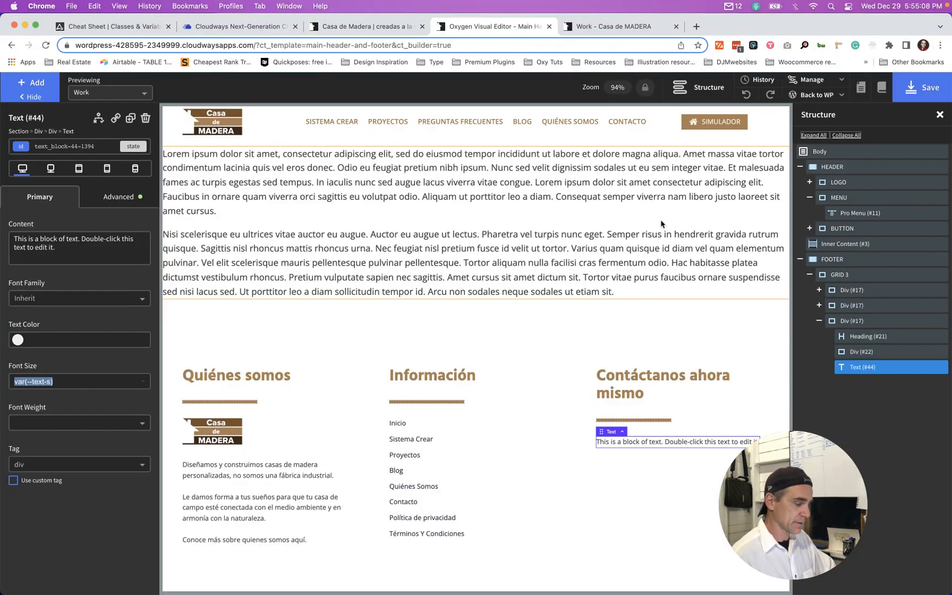
pyautogui.click(629, 445)
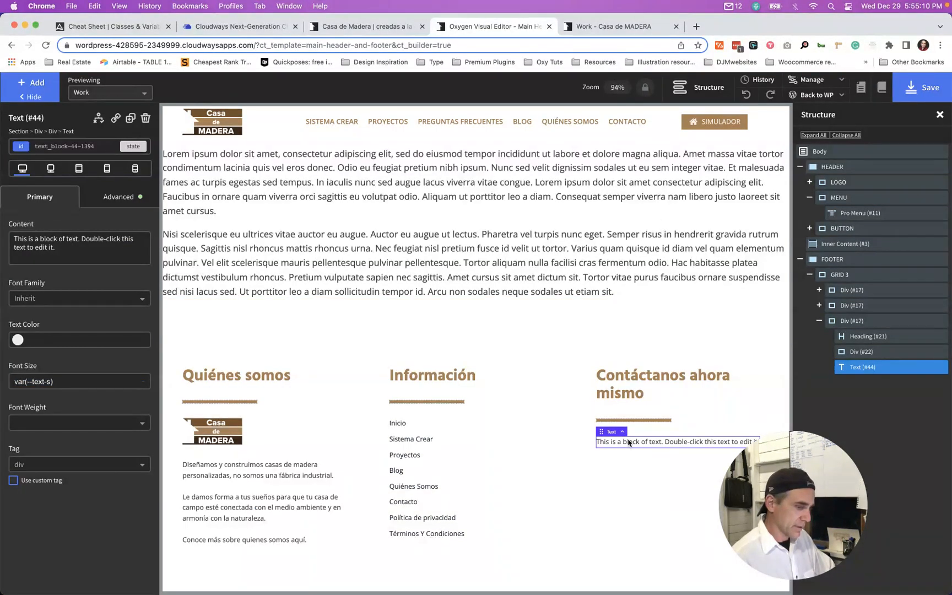
pyautogui.doubleClick(628, 441)
pyautogui.press('super+v')
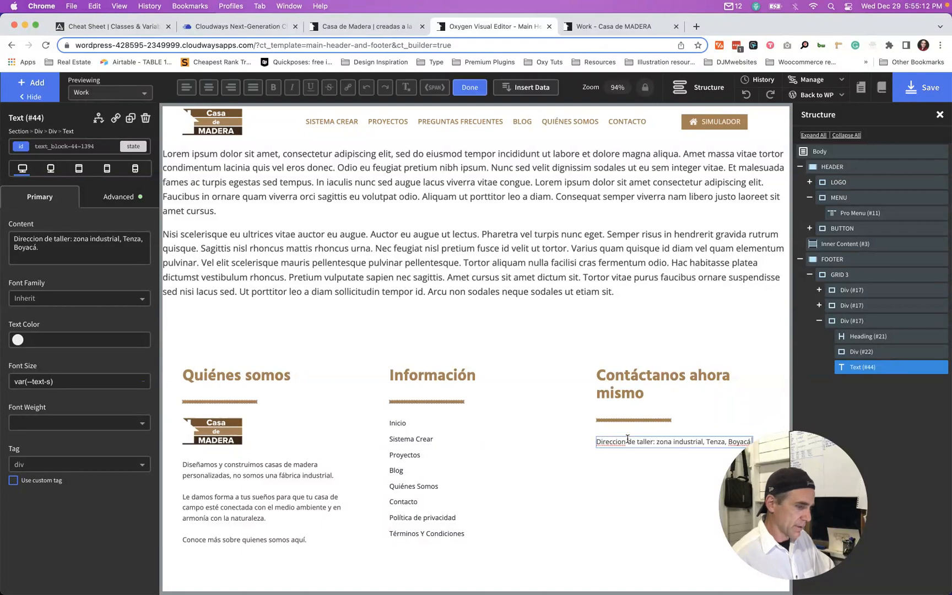
# - Wrap "Direccion de taller:" in the Contáctanos column's address text in a span and set its font weight to 700
pyautogui.hotkey('ctrl', 'shift', 'Tab')
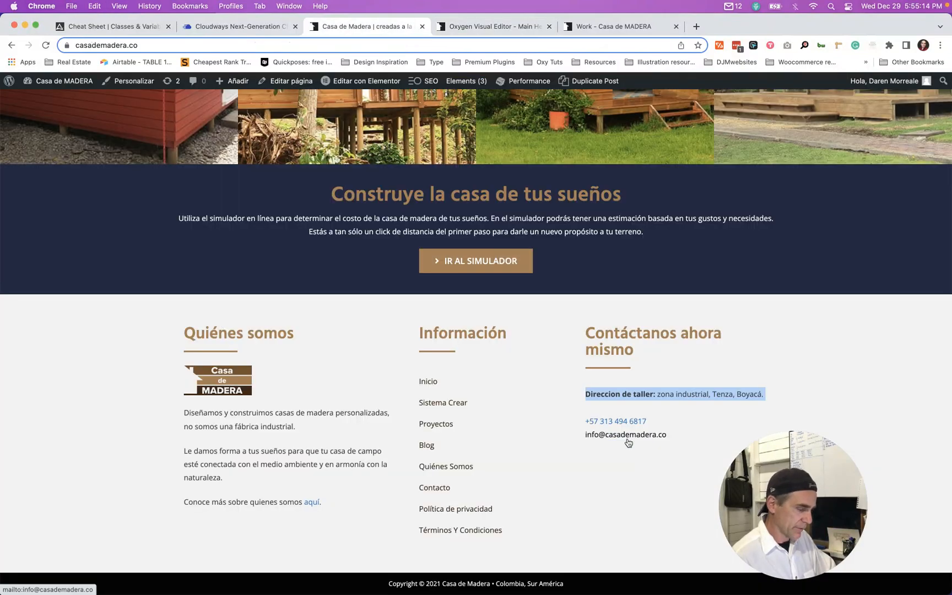
pyautogui.hotkey('ctrl', 'Tab')
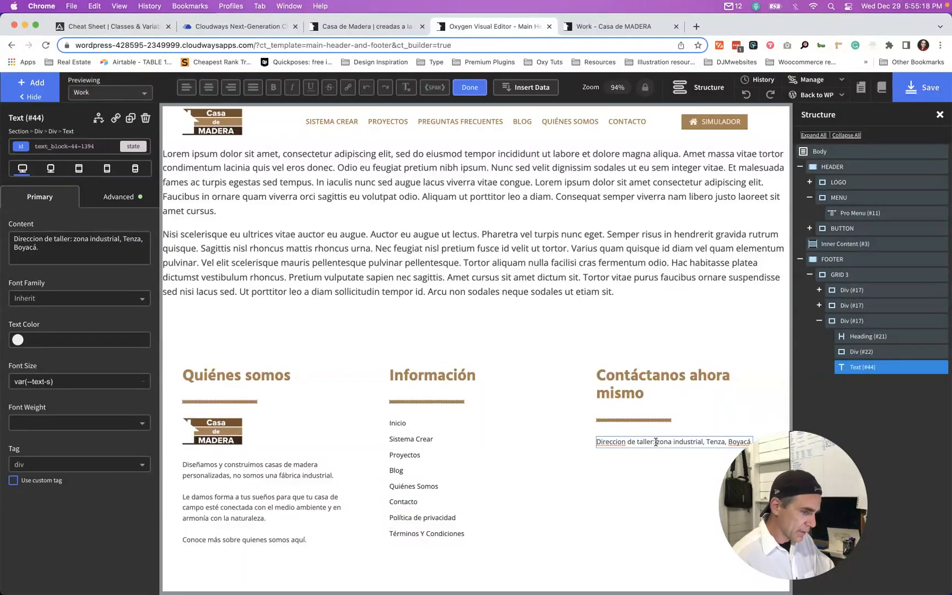
pyautogui.moveTo(654, 442); pyautogui.dragTo(598, 444)
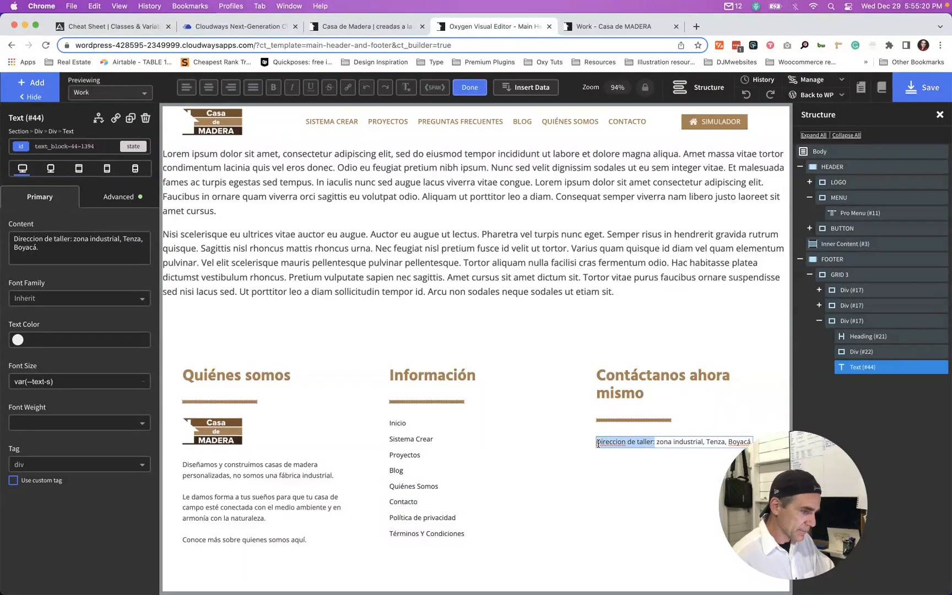
pyautogui.click(435, 90)
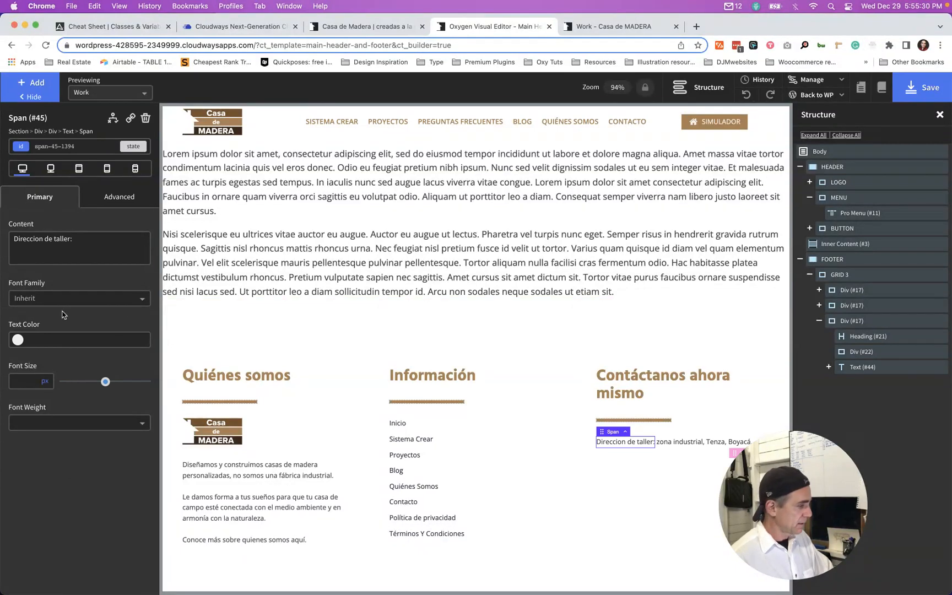
pyautogui.click(60, 422)
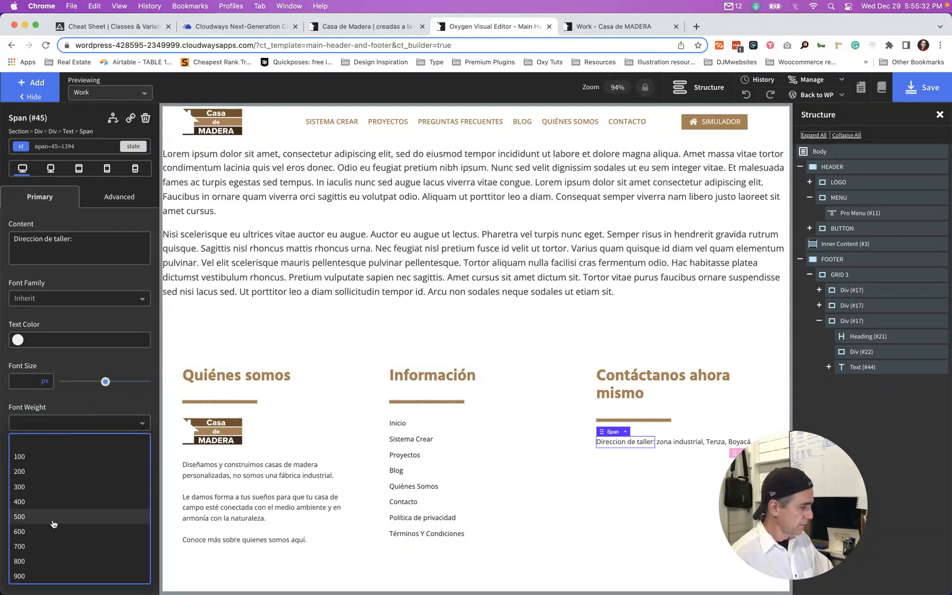
pyautogui.click(49, 545)
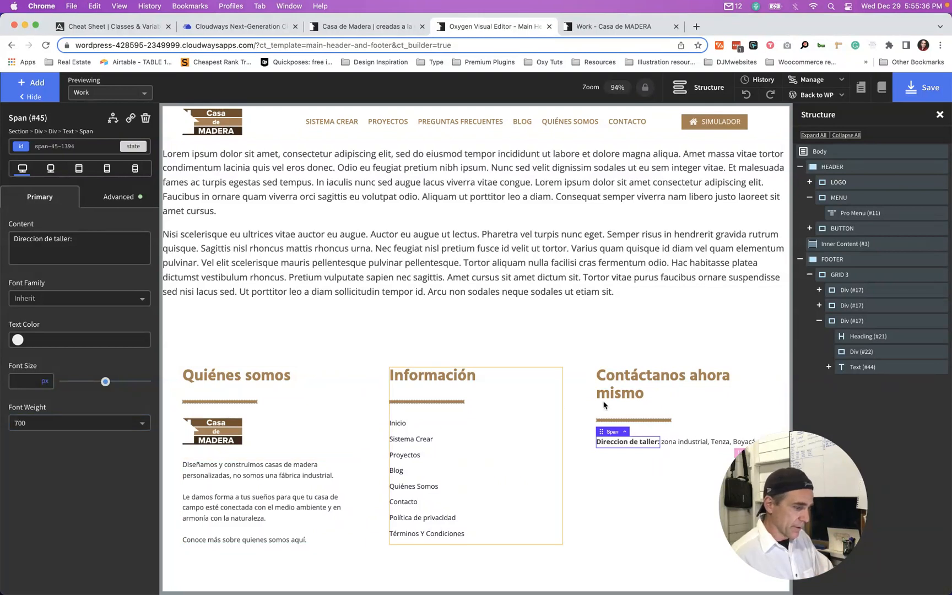
# - Add a text link at the end of the Contáctanos column, with font size unit none and font size var(--text-s)
pyautogui.click(852, 323)
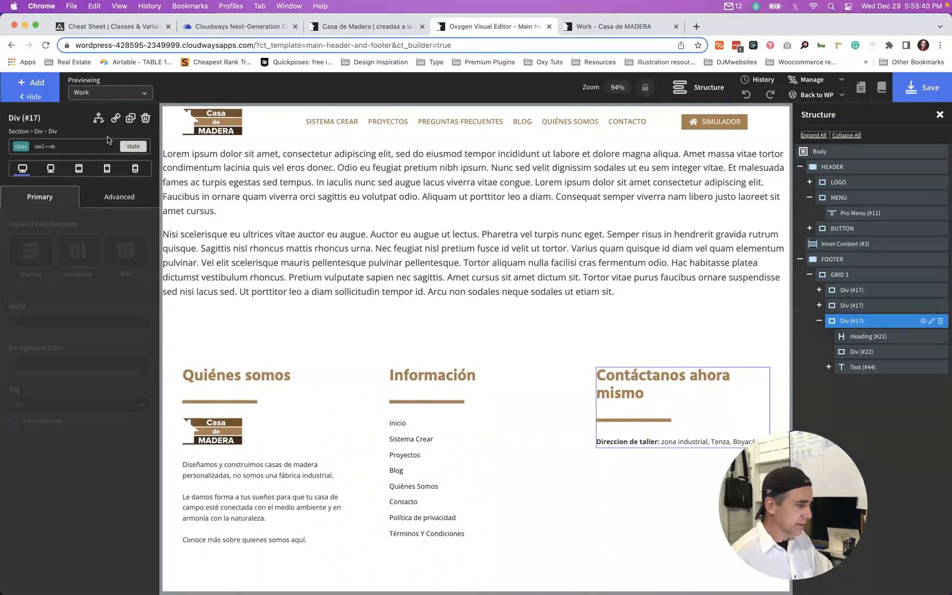
pyautogui.click(43, 85)
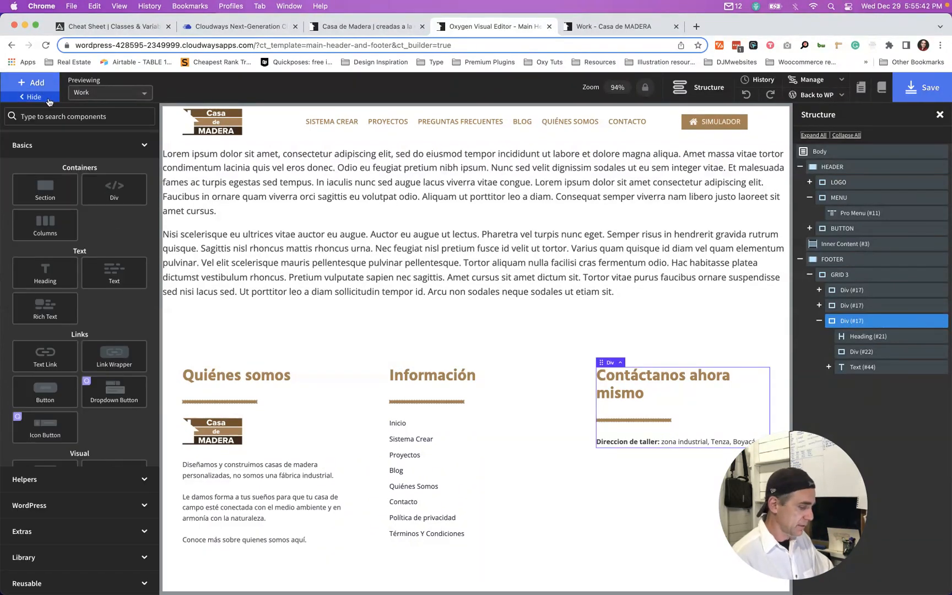
pyautogui.write('link')
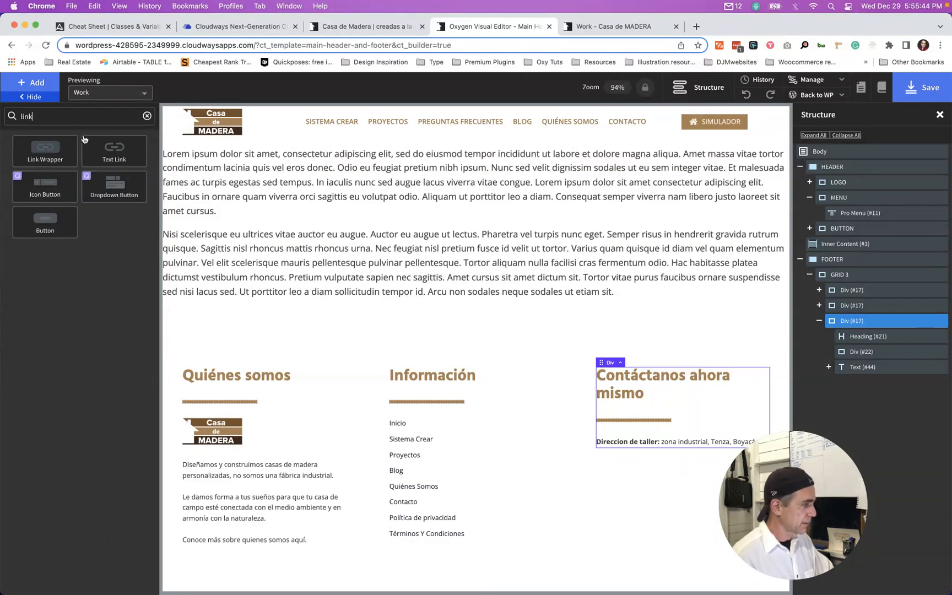
pyautogui.click(116, 150)
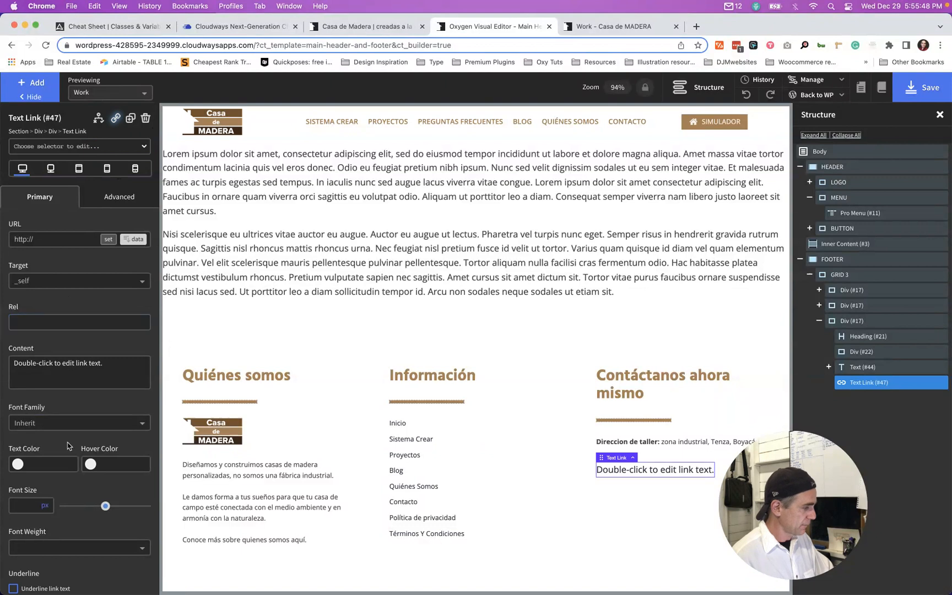
pyautogui.moveTo(47, 510)
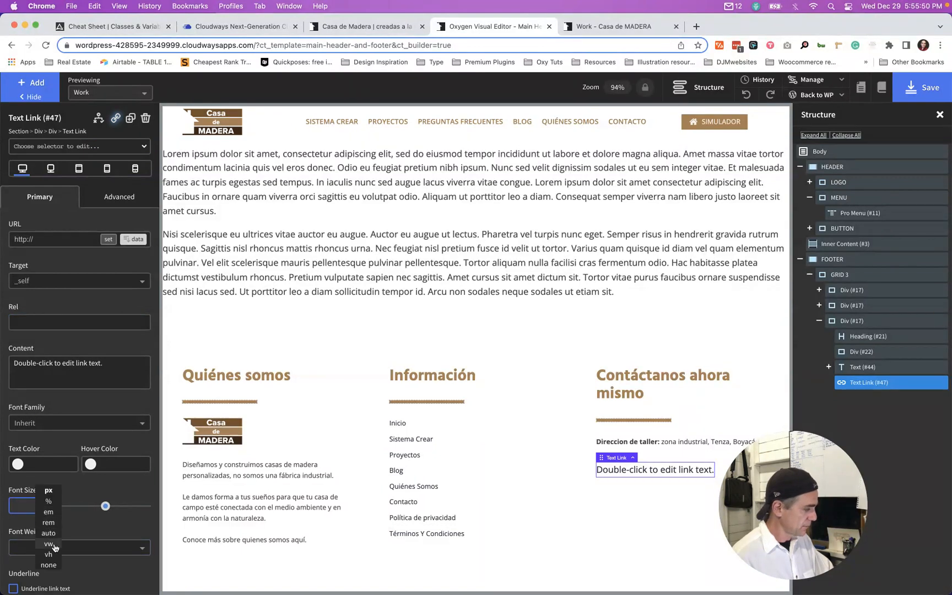
pyautogui.click(48, 565)
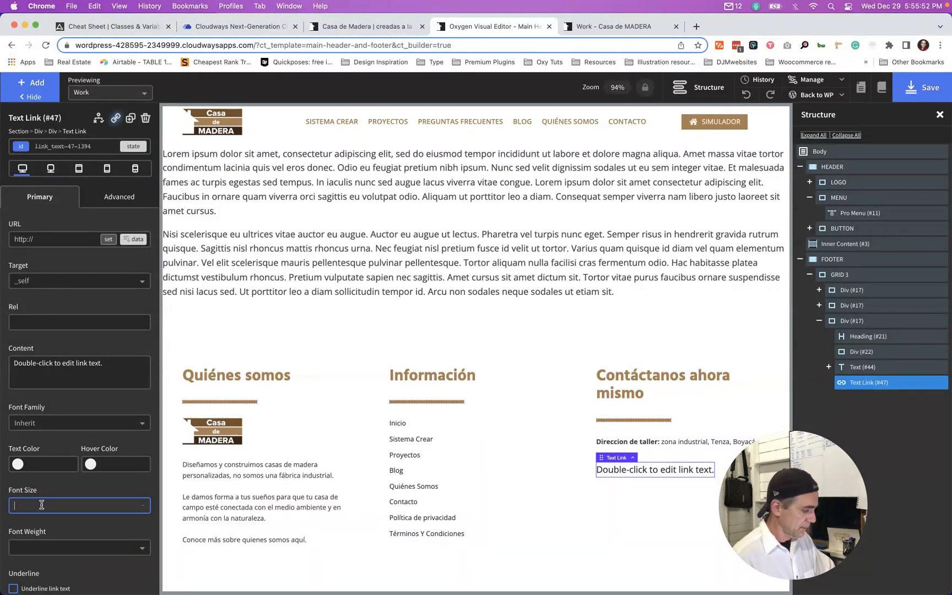
pyautogui.press('super+v')
pyautogui.press('super+a')
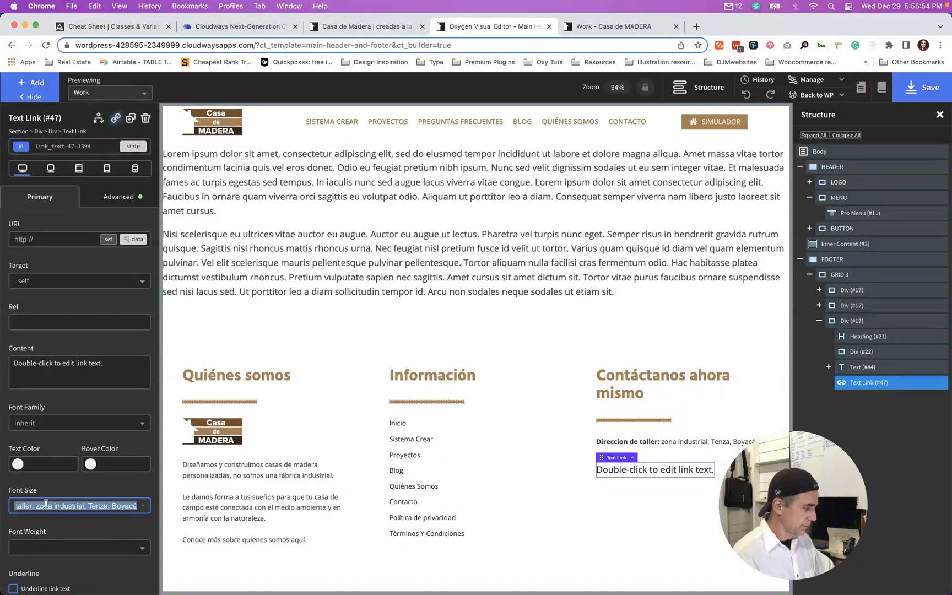
pyautogui.click(110, 25)
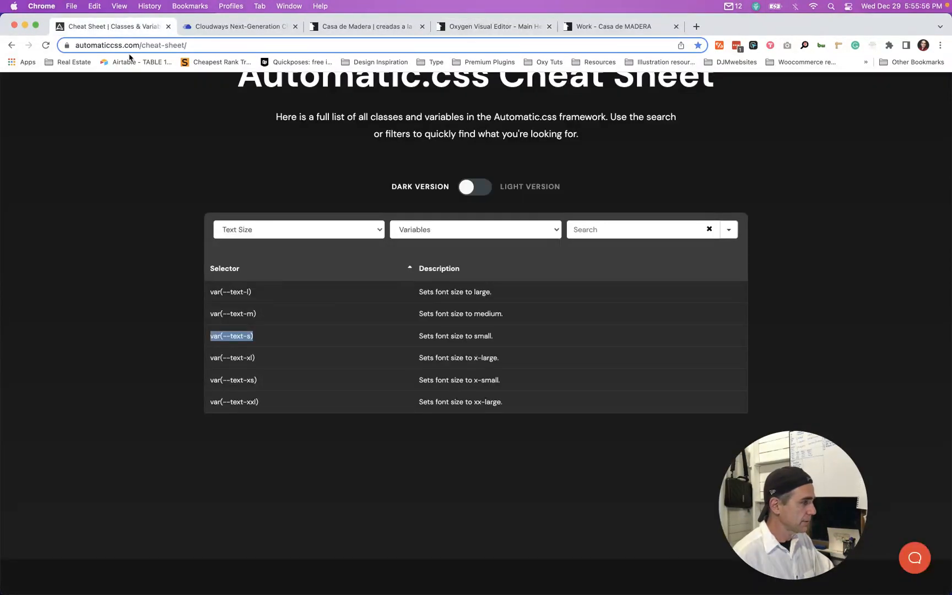
pyautogui.click(463, 30)
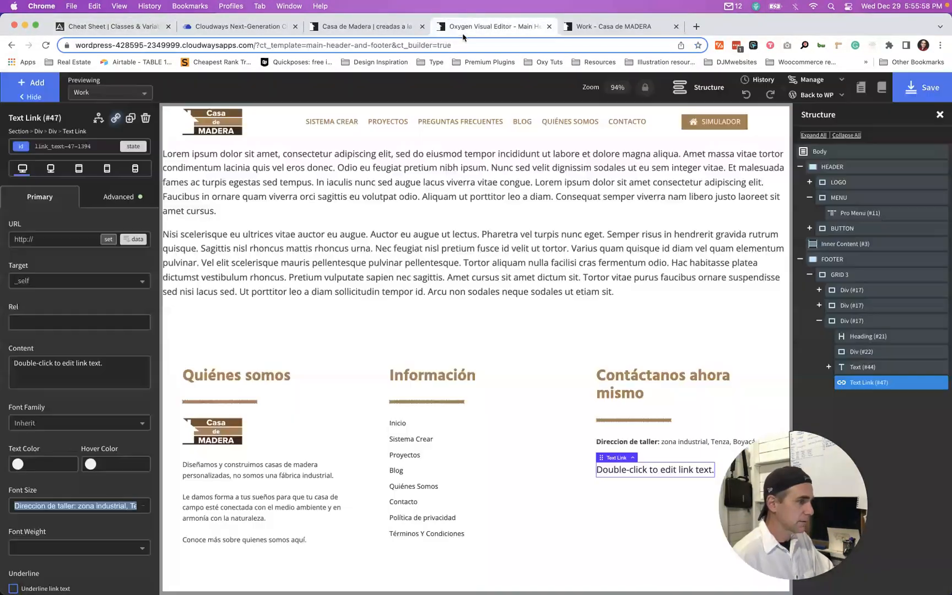
pyautogui.write('var(--text-s)')
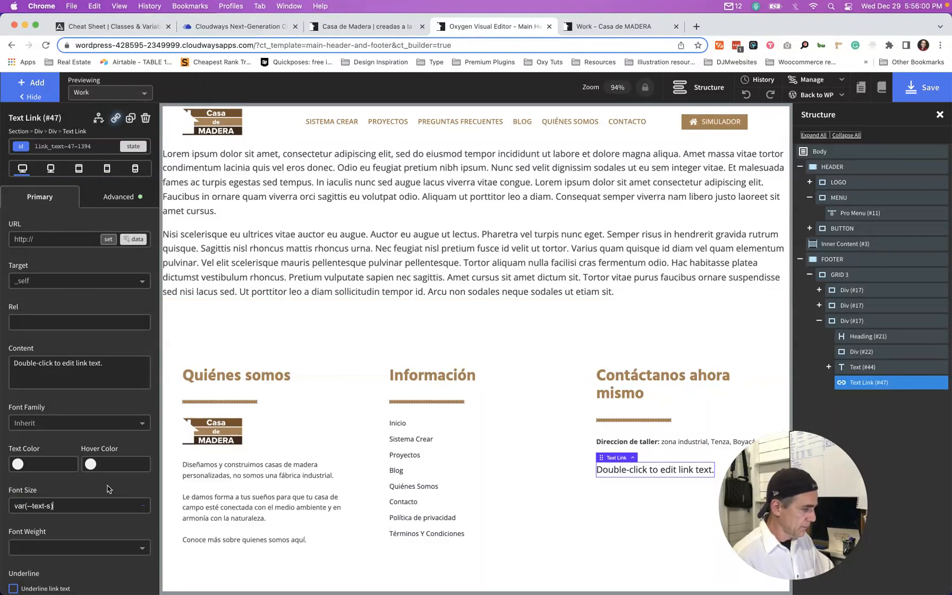
# - Copy the phone number from the original casademadera.co footer and replace the new text link's placeholder with it
pyautogui.click(337, 23)
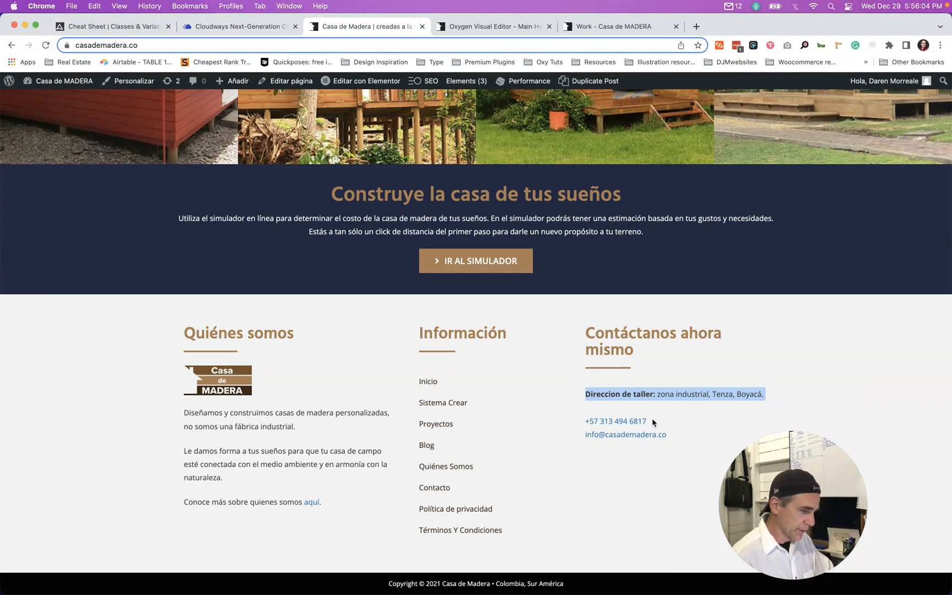
pyautogui.moveTo(653, 423); pyautogui.dragTo(587, 426)
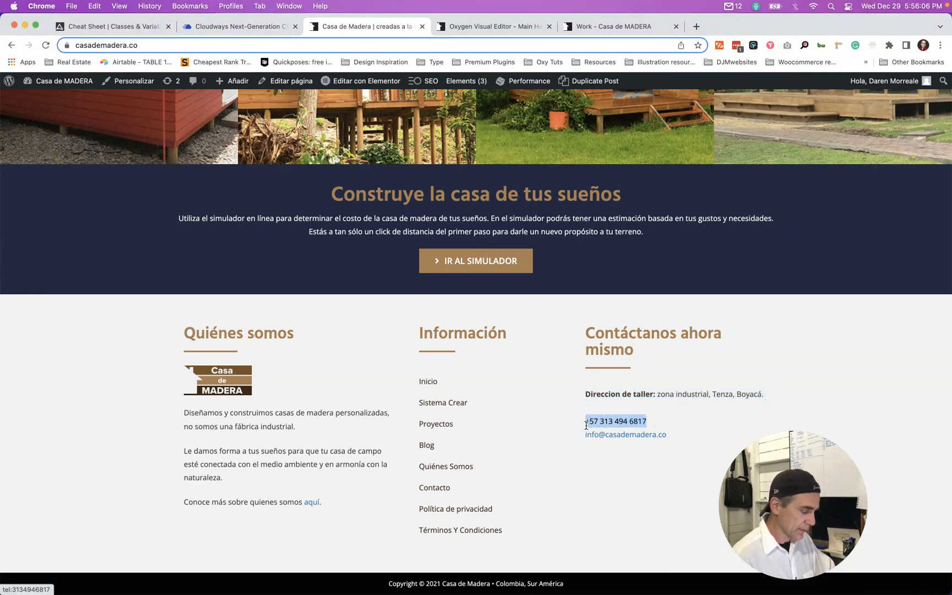
pyautogui.click(495, 26)
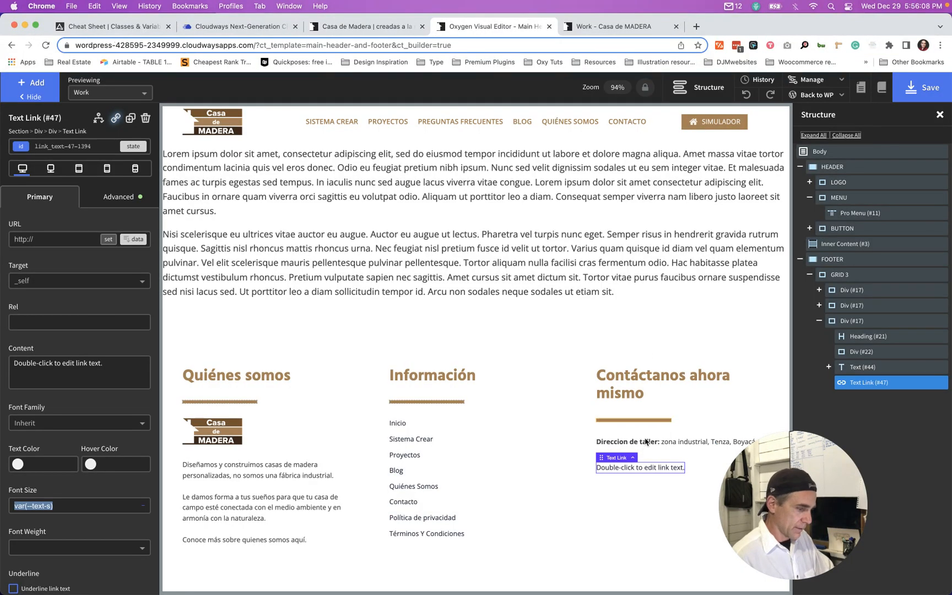
pyautogui.click(627, 468)
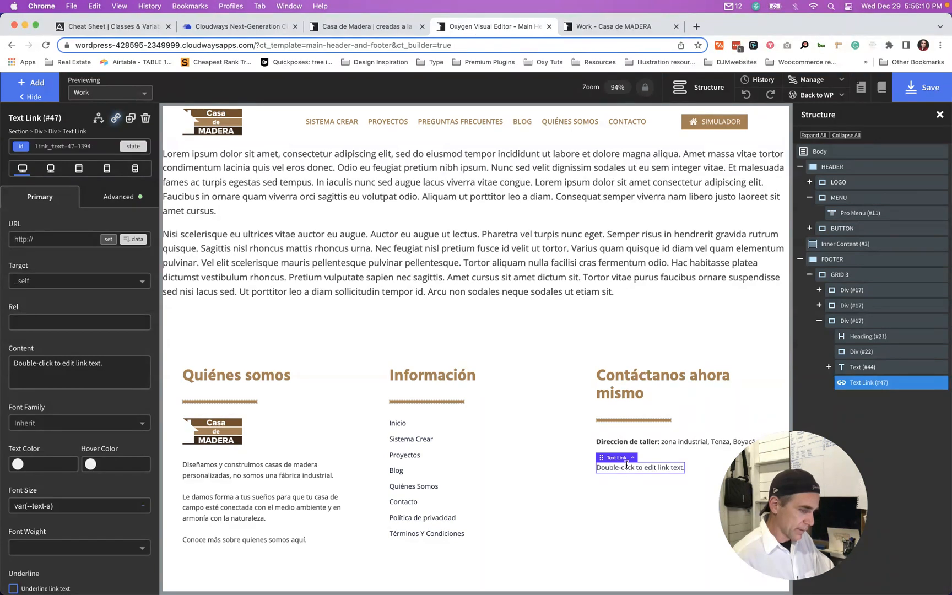
pyautogui.doubleClick(627, 465)
pyautogui.press('super+v')
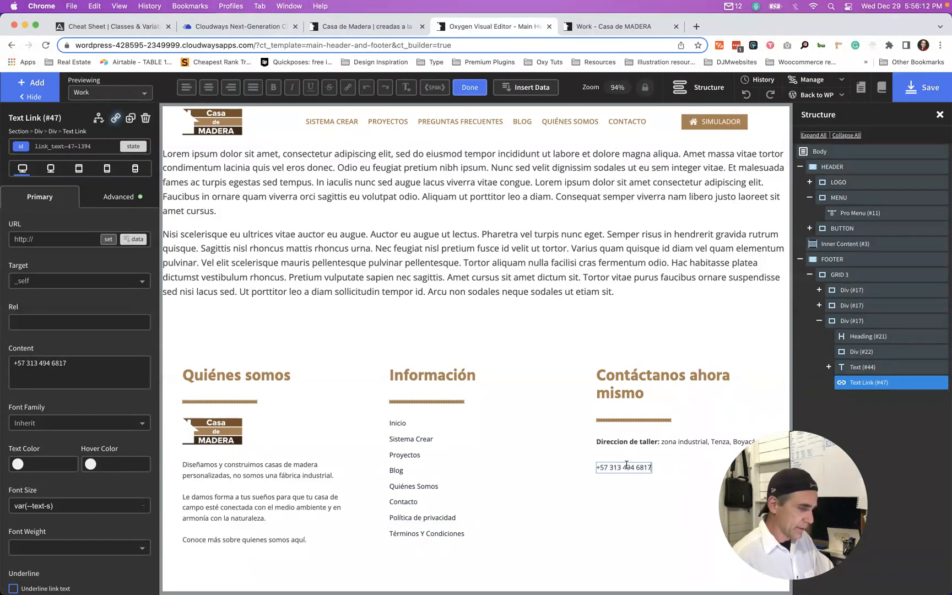
# - Set the phone link's URL to "tel:" followed by the copied phone number
pyautogui.click(50, 238)
pyautogui.press('BackSpace')
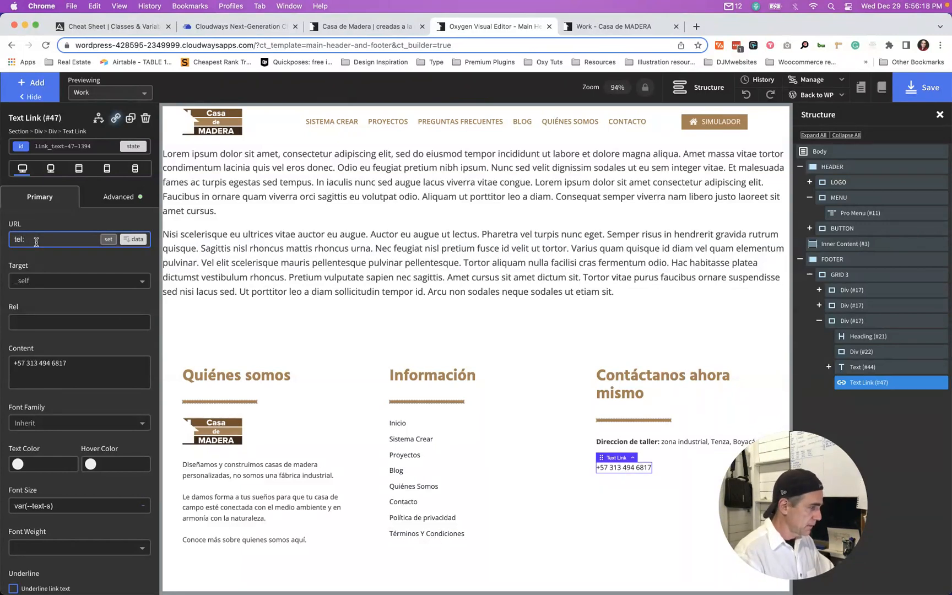
pyautogui.write('tel:')
pyautogui.press('super+v')
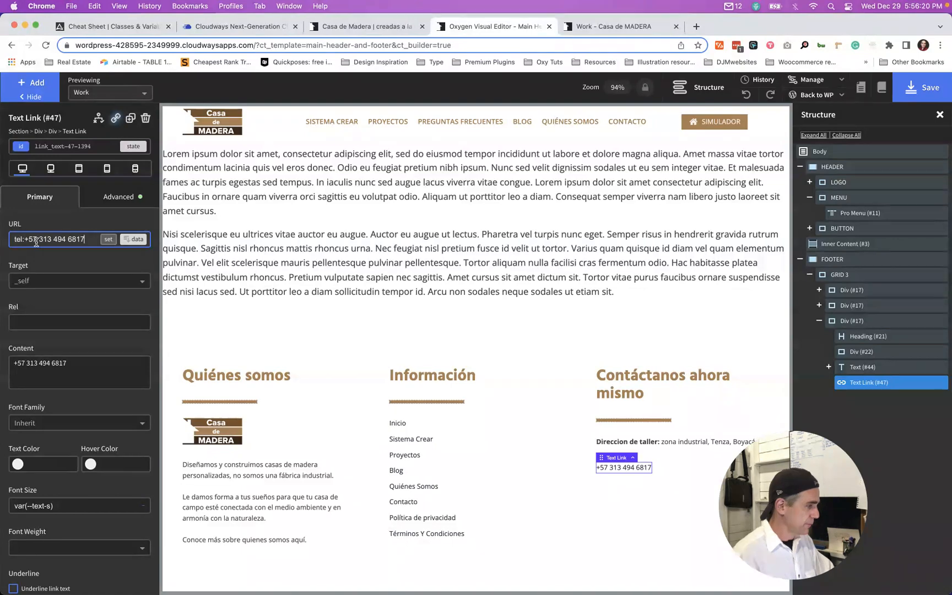
pyautogui.click(599, 376)
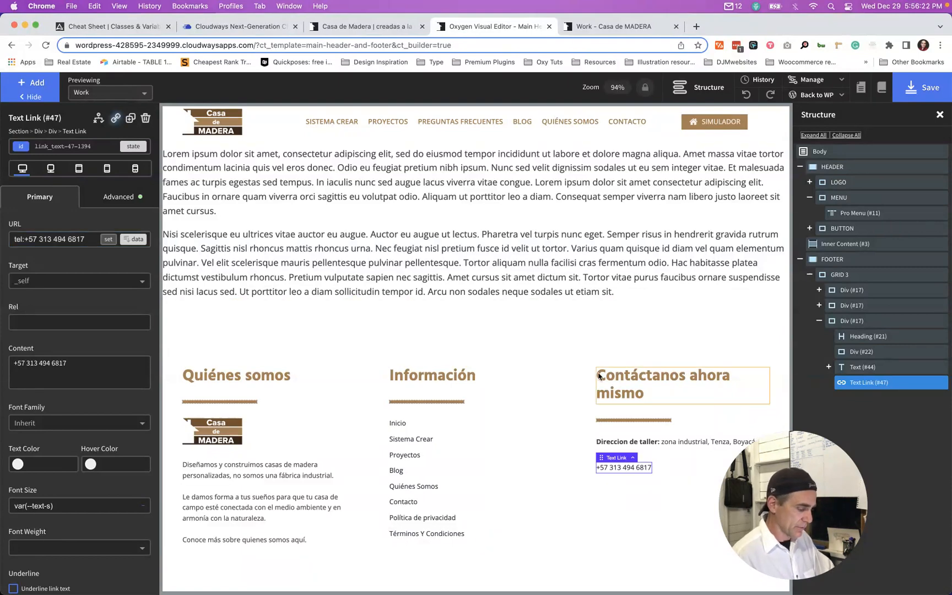
# - Duplicate the phone link and replace the duplicate's text with the contact e-mail copied from the original casademadera.co footer
pyautogui.click(618, 470)
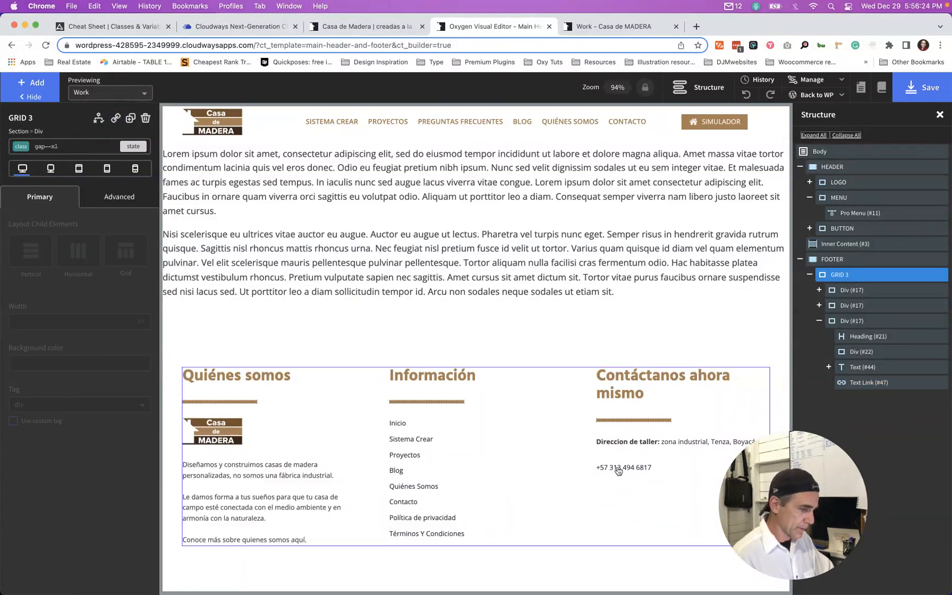
pyautogui.click(618, 470)
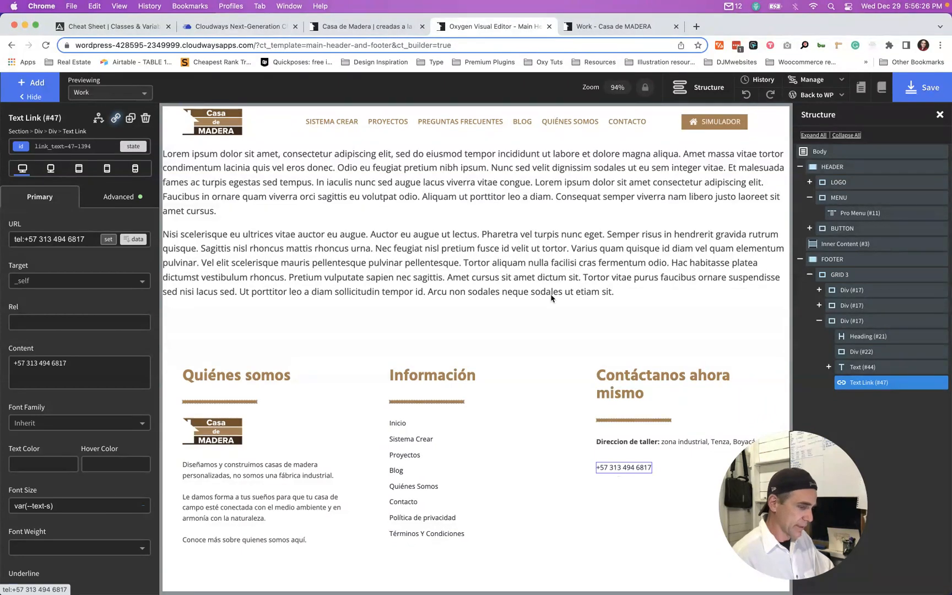
pyautogui.click(344, 28)
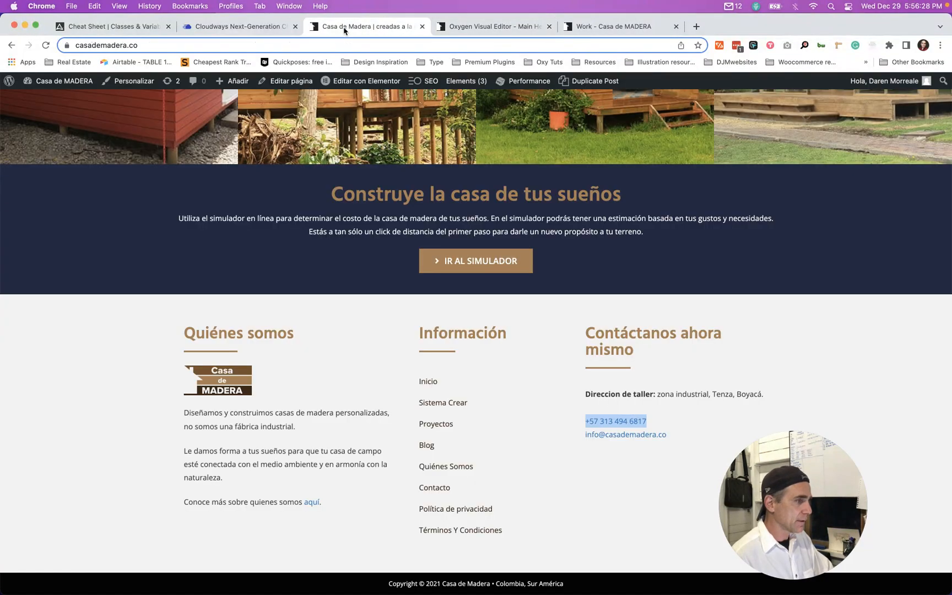
pyautogui.click(668, 437)
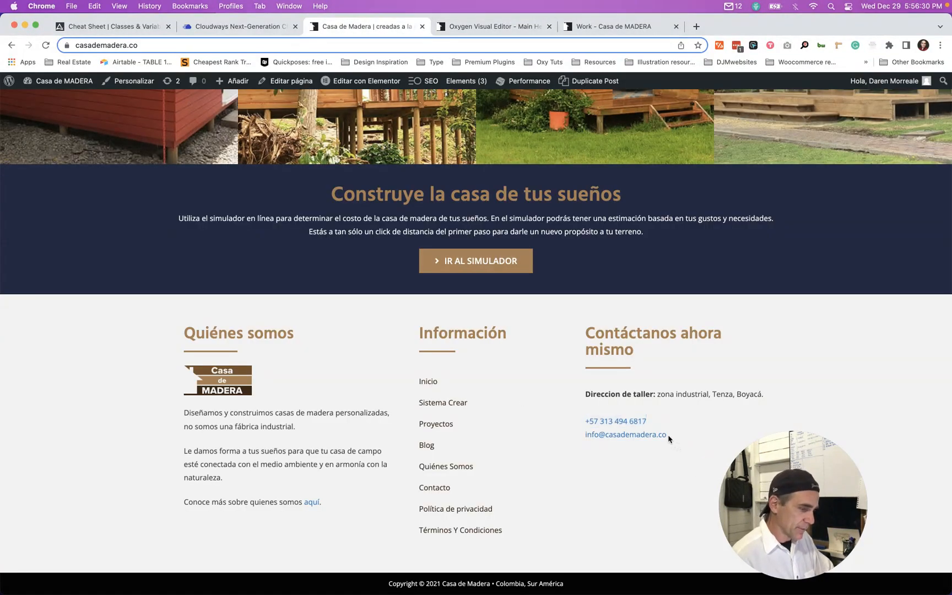
pyautogui.moveTo(668, 438); pyautogui.dragTo(536, 136)
pyautogui.press('super+c')
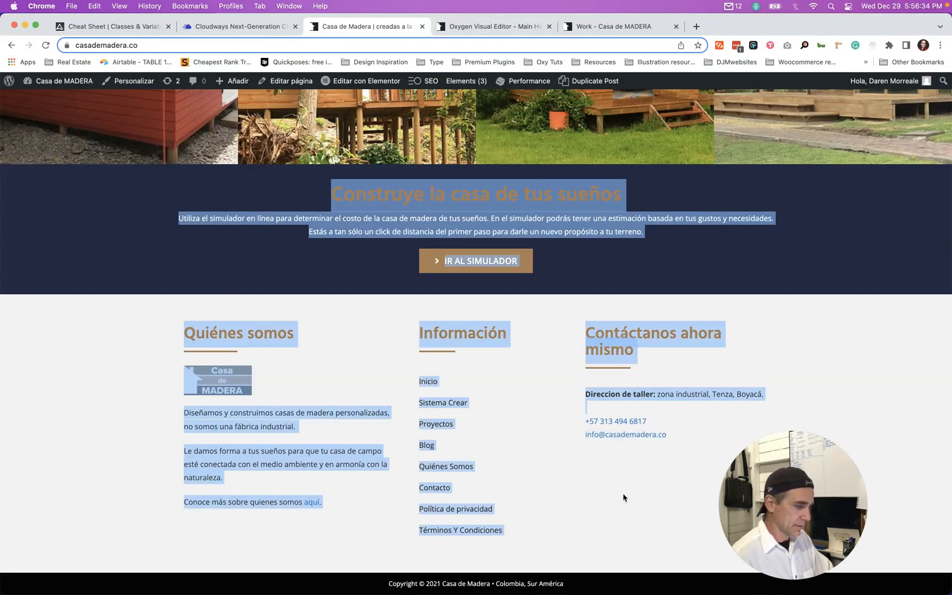
pyautogui.moveTo(623, 498); pyautogui.dragTo(623, 305)
pyautogui.click(493, 26)
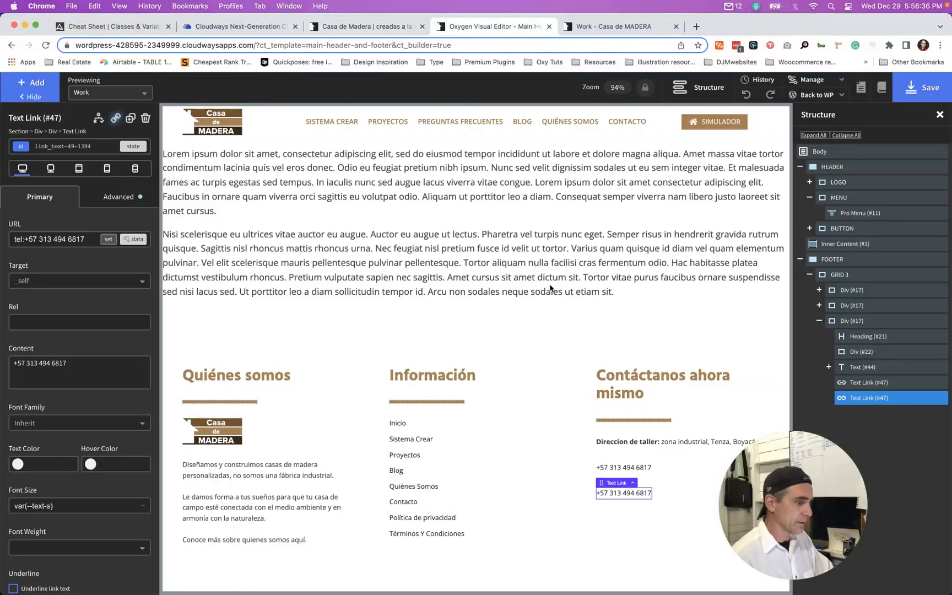
pyautogui.tripleClick(616, 496)
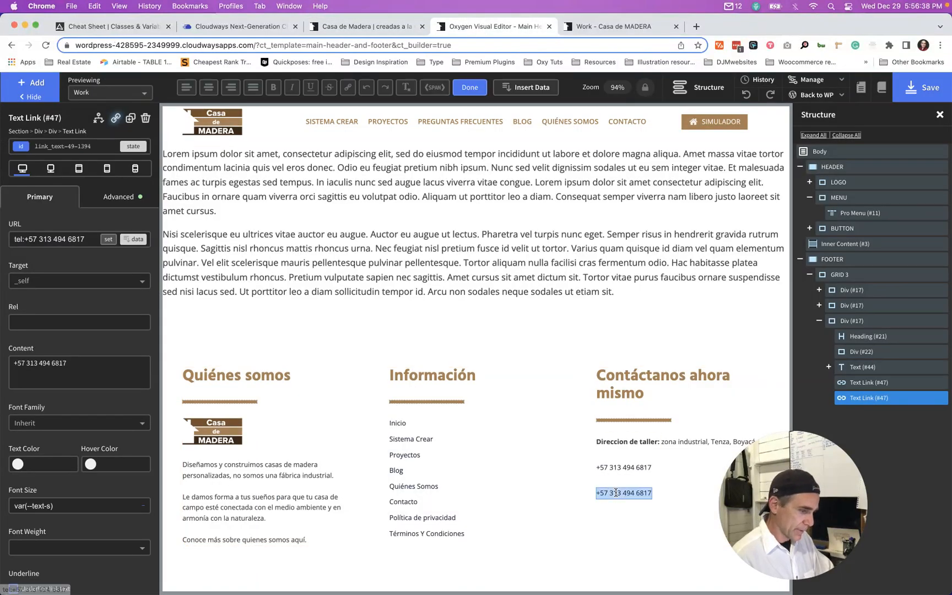
pyautogui.press('super+v')
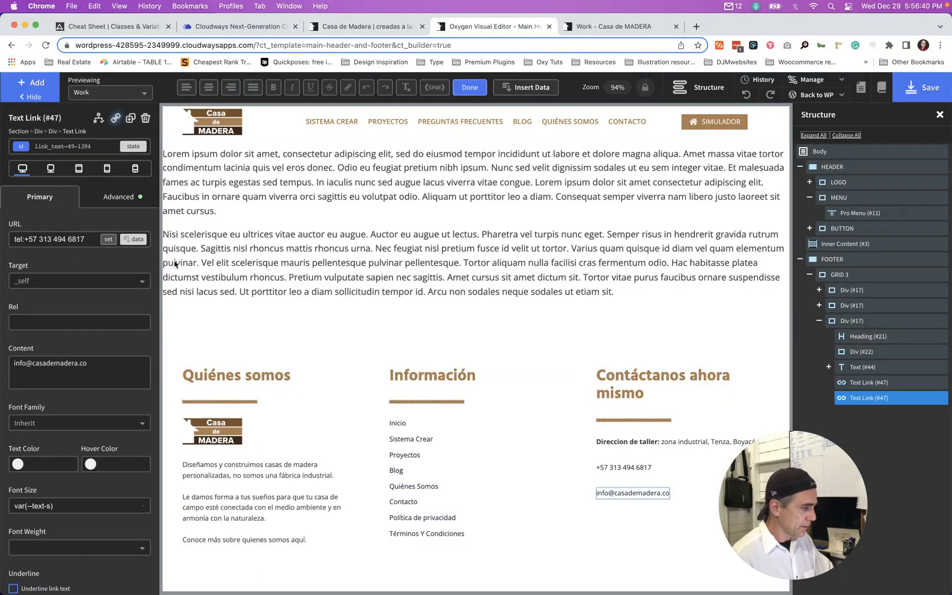
# - Replace the e-mail link's URL with "mauilto:" followed by the copied contact e-mail
pyautogui.doubleClick(44, 239)
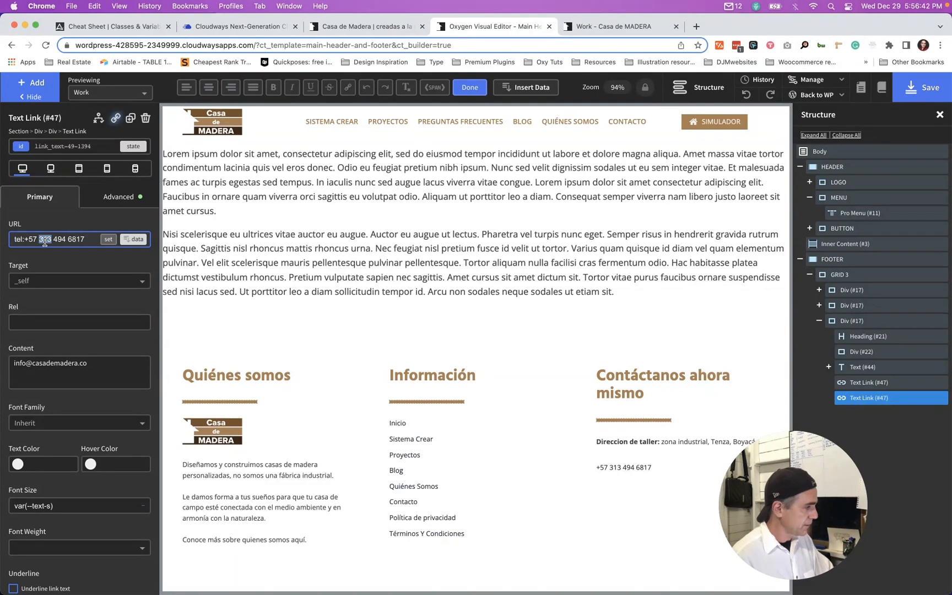
pyautogui.tripleClick(71, 238)
pyautogui.write('m')
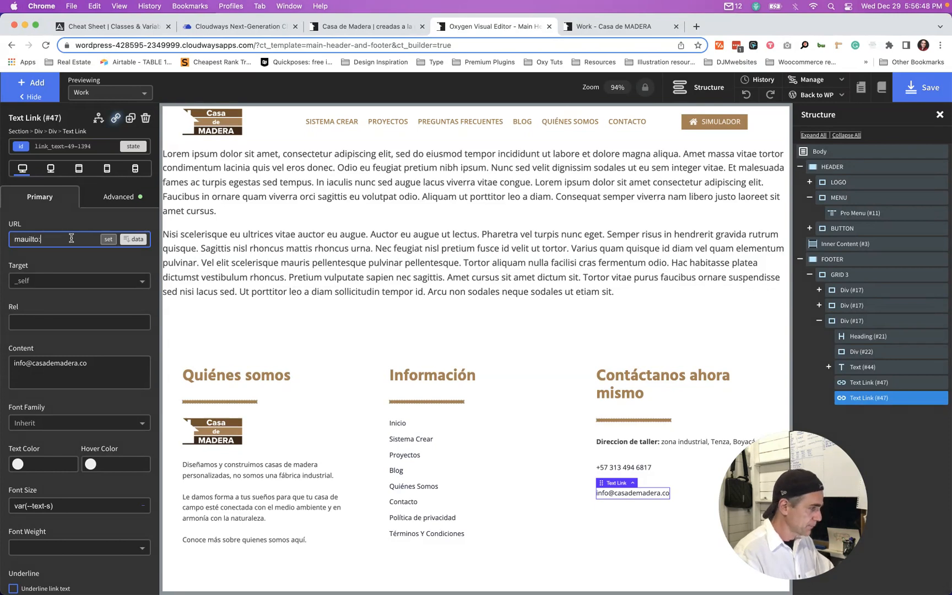
pyautogui.write('auilto:')
pyautogui.press('super+v')
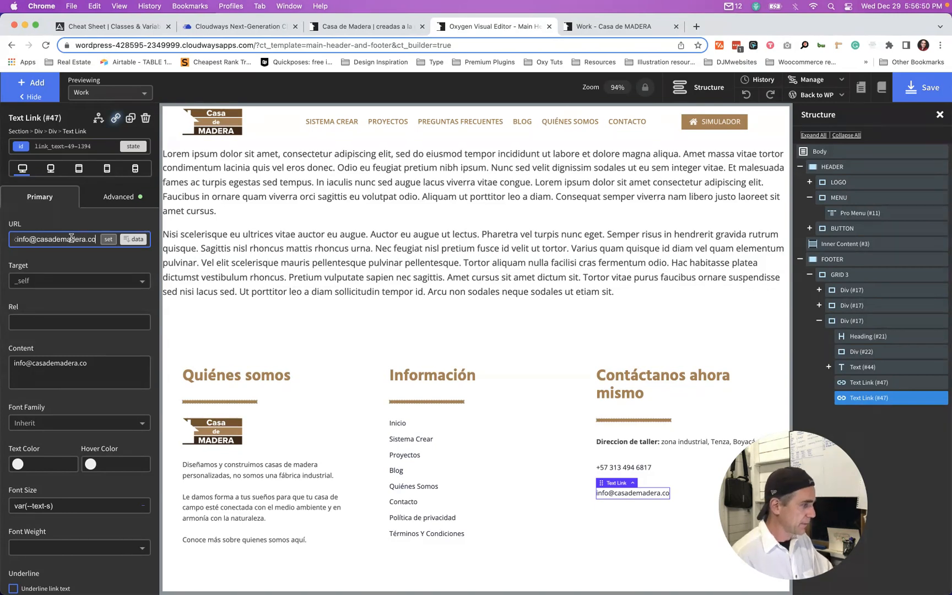
# - Set the footer e-mail link's target to _blank
pyautogui.click(61, 283)
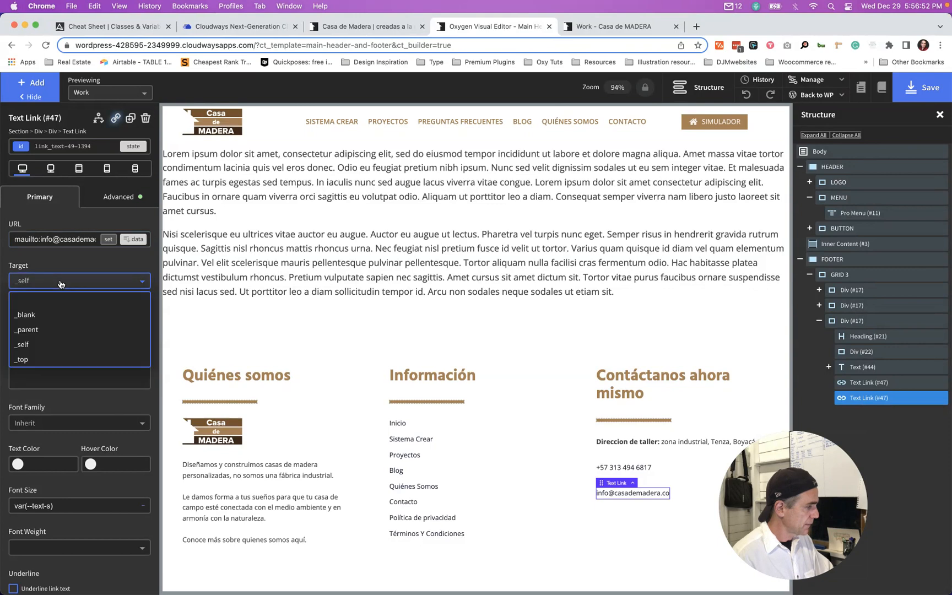
pyautogui.click(41, 314)
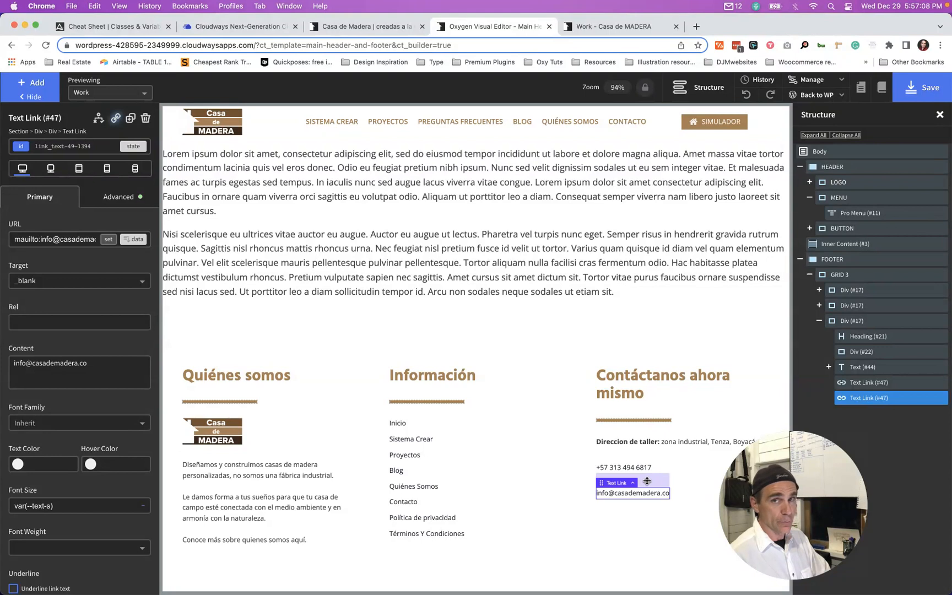
# - Wrap the footer phone link in a div and move the e-mail link into that div below the phone link
pyautogui.click(873, 383)
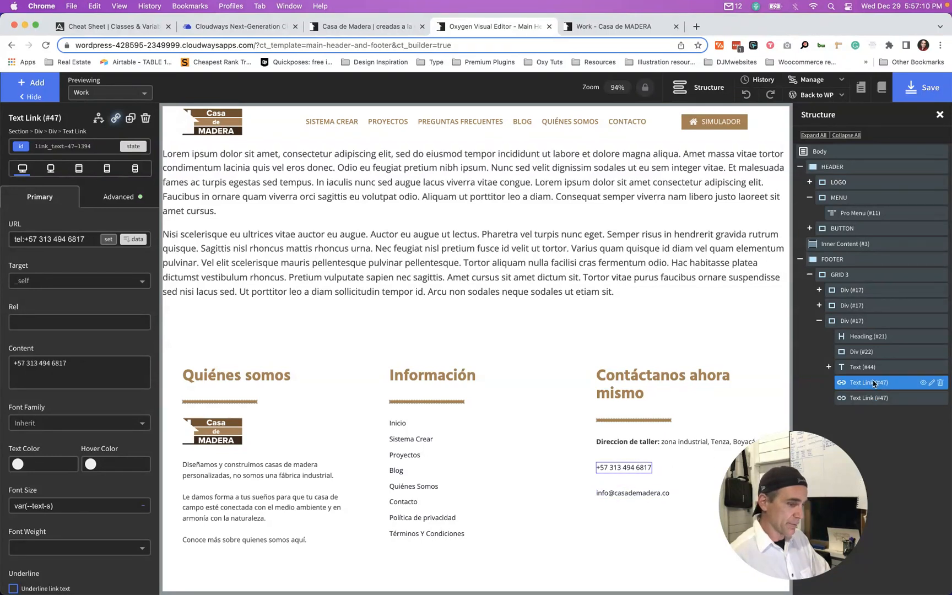
pyautogui.click(933, 383)
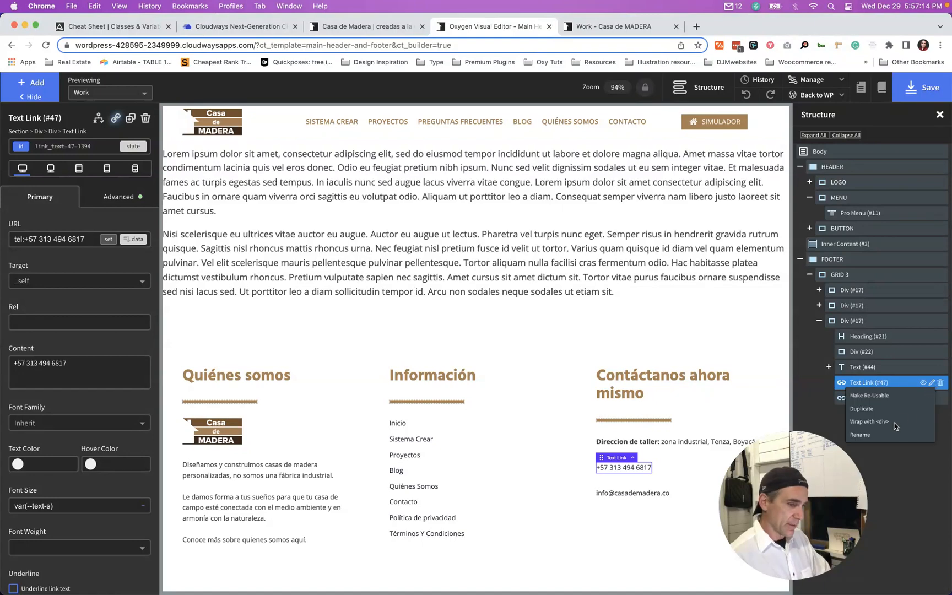
pyautogui.click(870, 421)
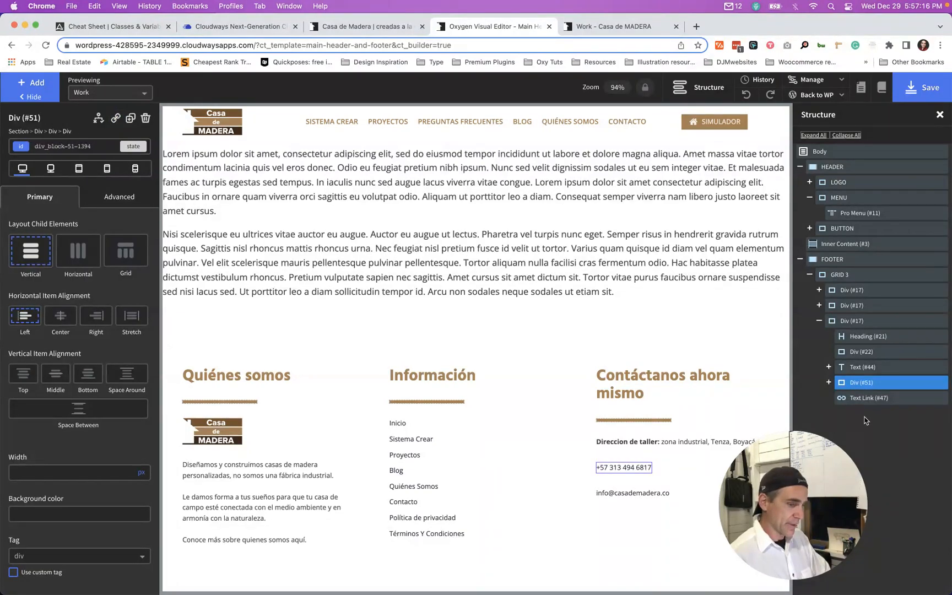
pyautogui.click(829, 382)
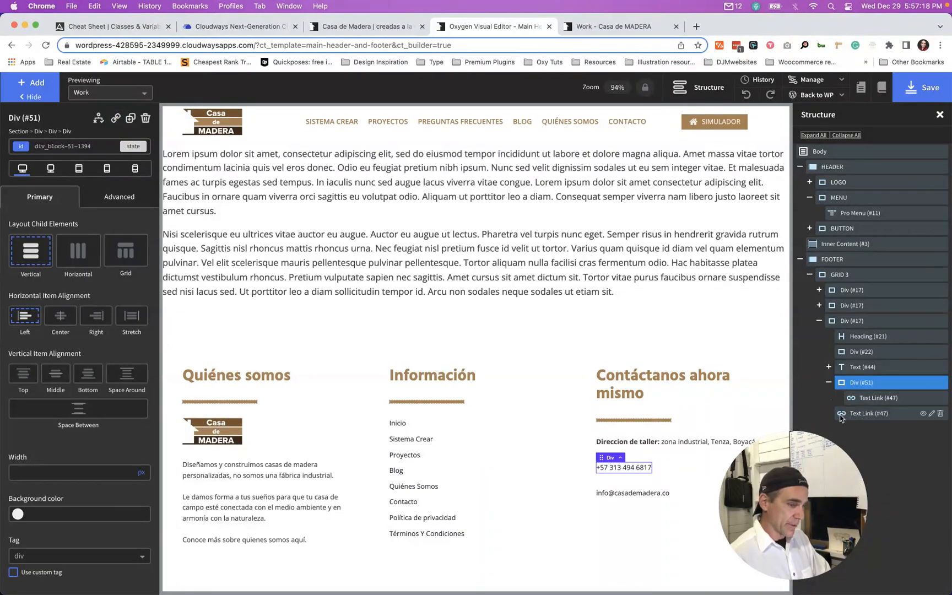
pyautogui.click(839, 414)
pyautogui.moveTo(839, 416); pyautogui.dragTo(858, 406)
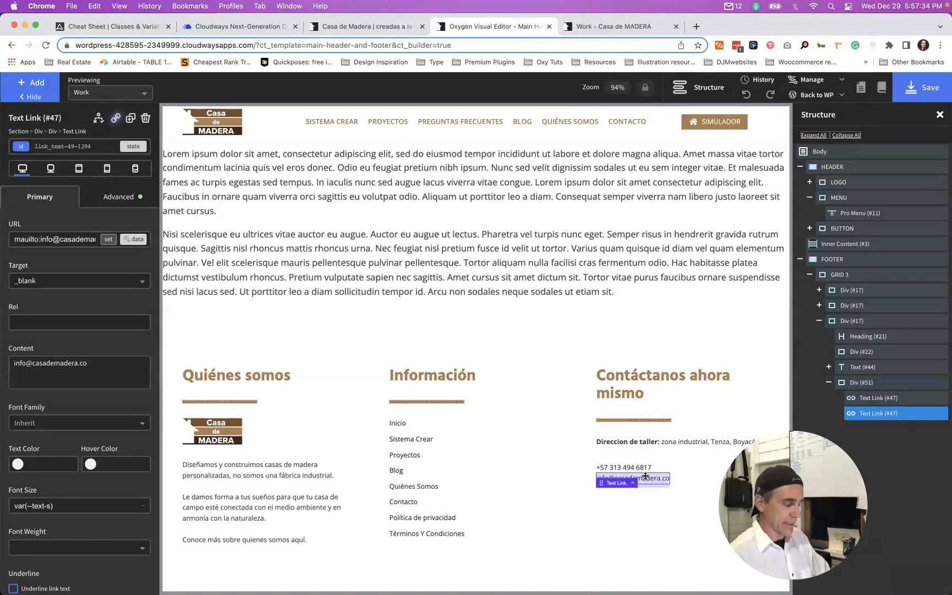
# - Save the template and reload the live Work page to display the updated footer
pyautogui.click(906, 90)
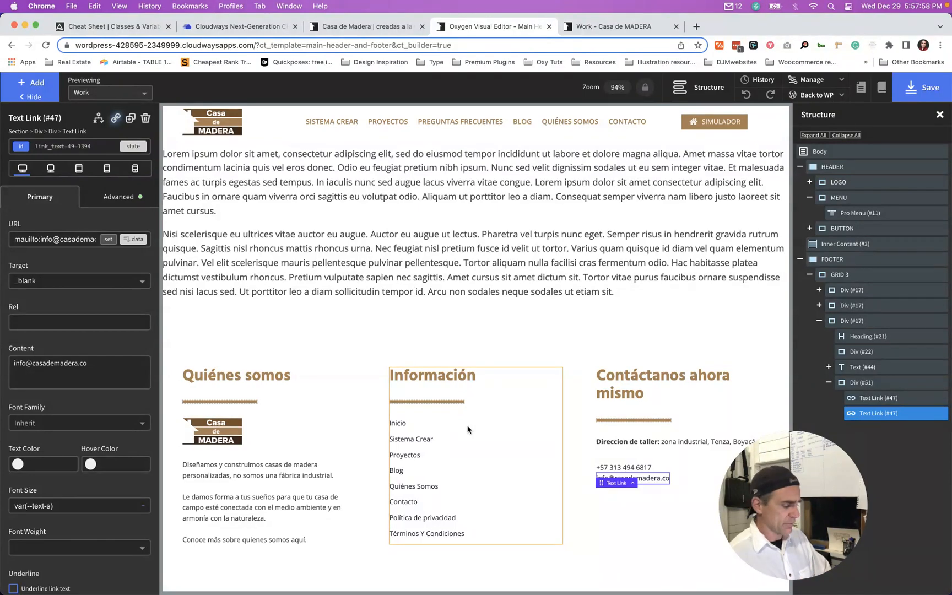
pyautogui.press('super+s')
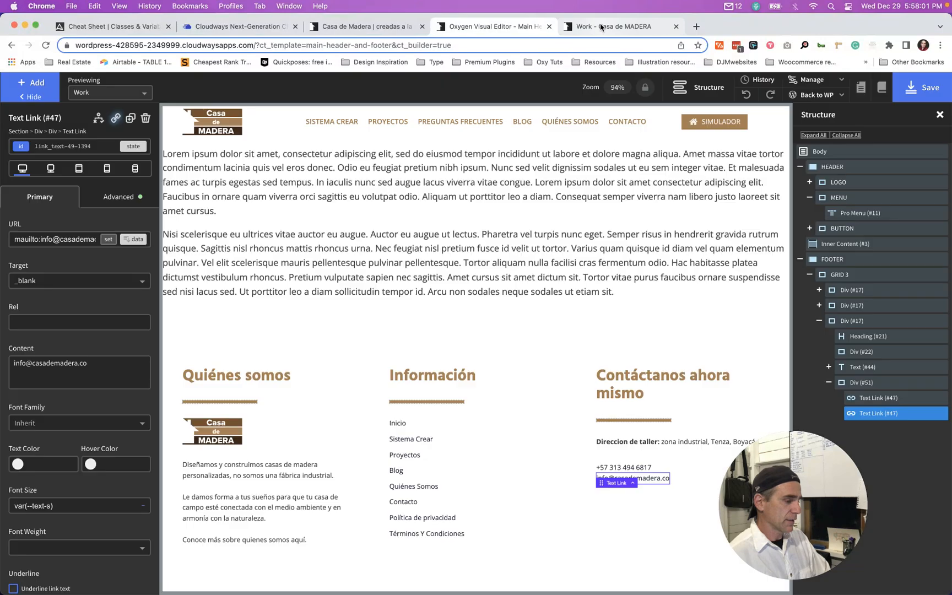
pyautogui.click(601, 28)
pyautogui.press('super+r')
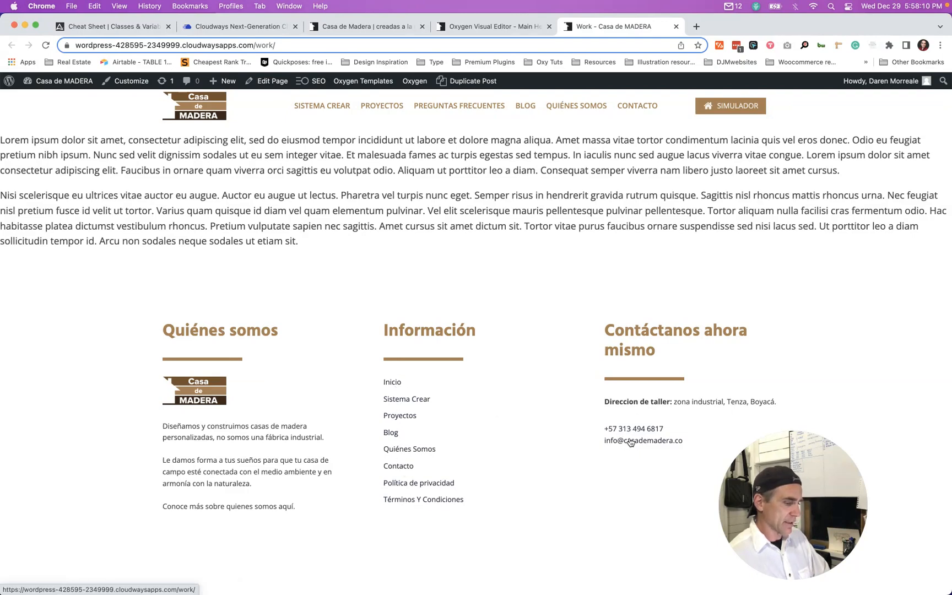
# - Compare the rebuilt footer on the Work page with the original casademadera.co footer, checking the contact links, columns and background
pyautogui.hotkey('ctrl', 'shift', 'Tab')
pyautogui.hotkey('ctrl', 'shift', 'Tab')
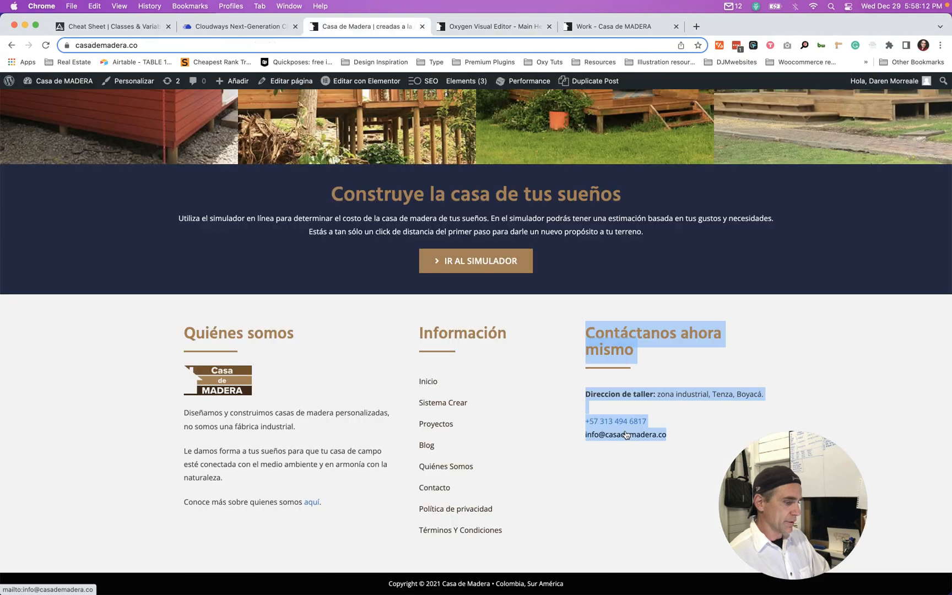
pyautogui.click(618, 474)
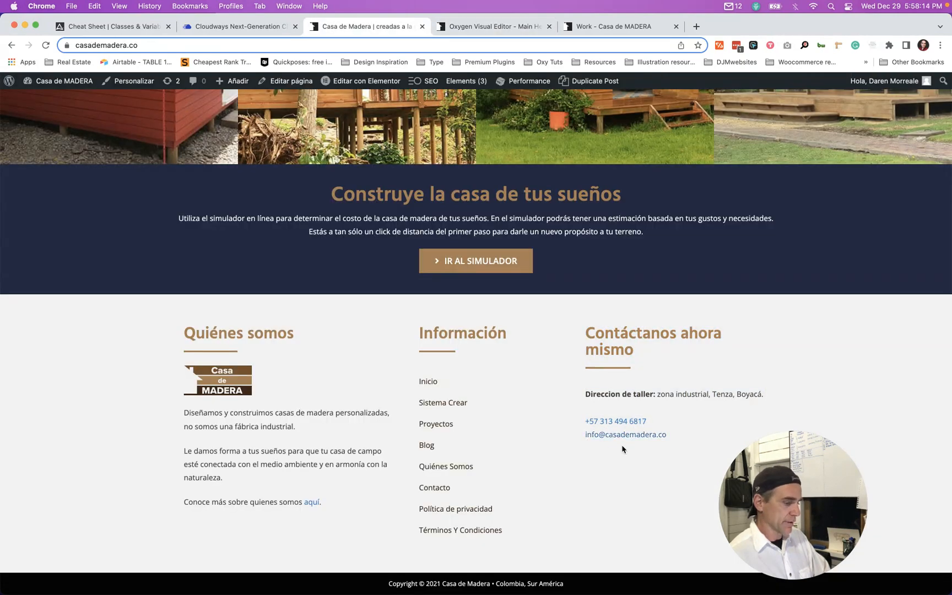
pyautogui.hotkey('ctrl', 'Tab')
pyautogui.hotkey('ctrl', 'Tab')
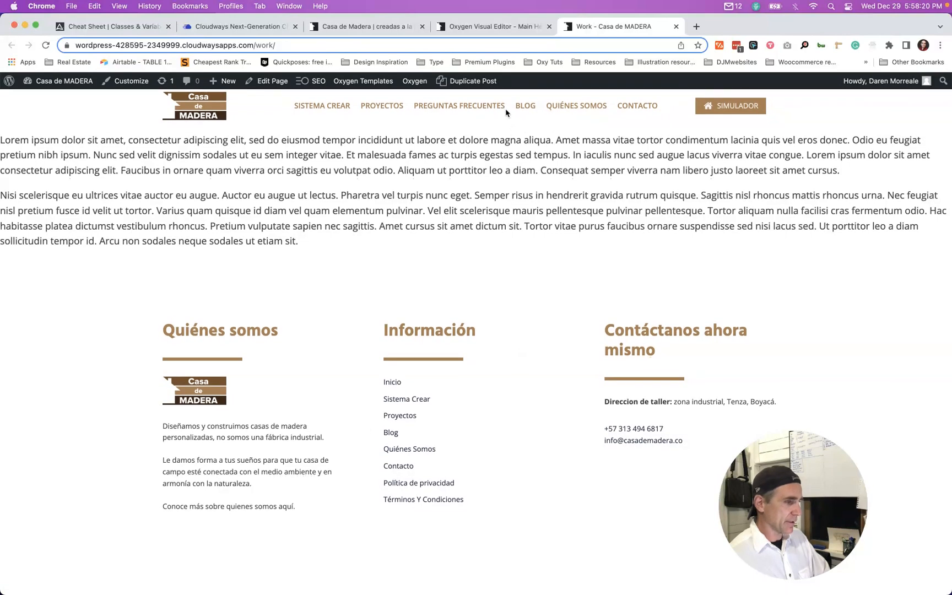
pyautogui.moveTo(370, 111)
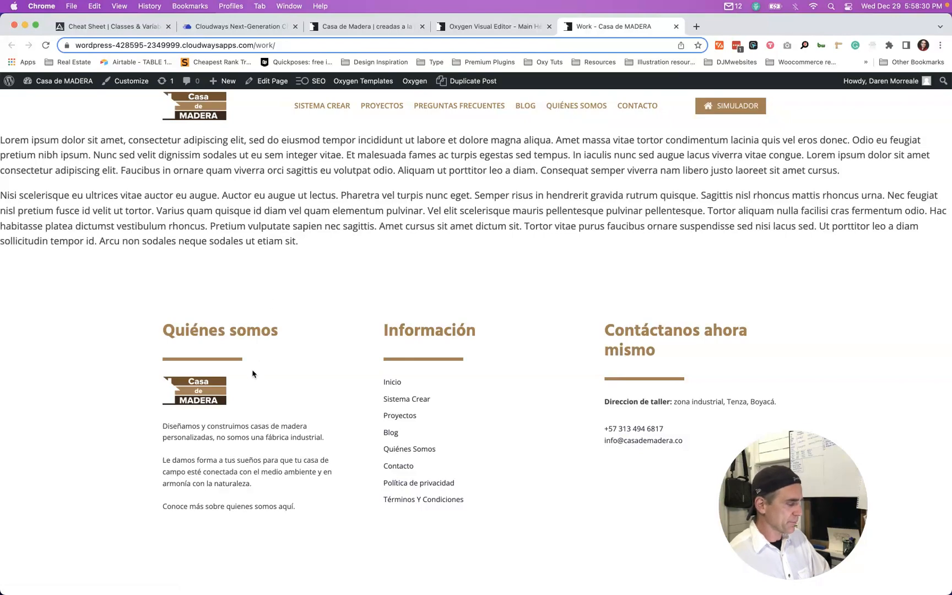
pyautogui.press('super+3')
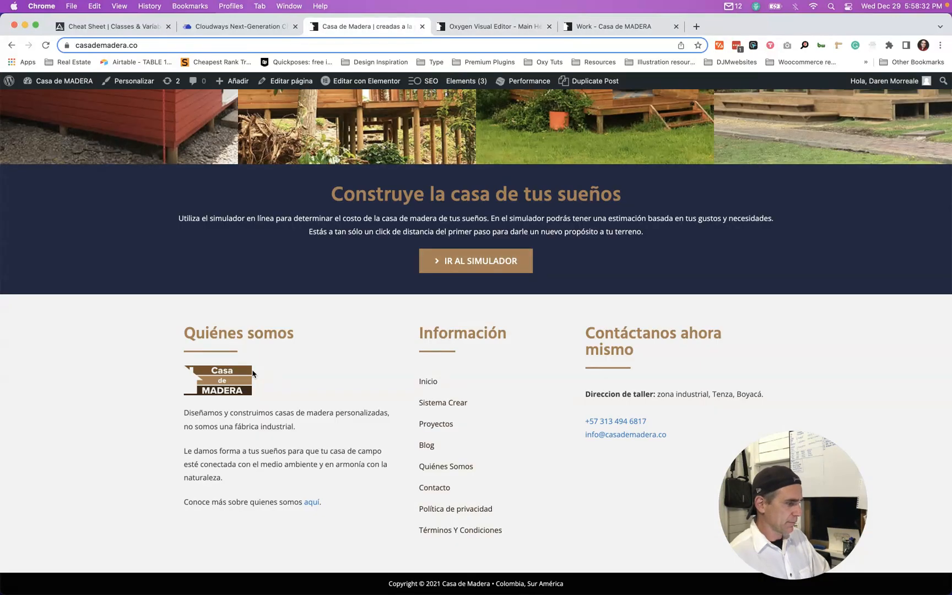
pyautogui.press('super+4')
pyautogui.press('super+5')
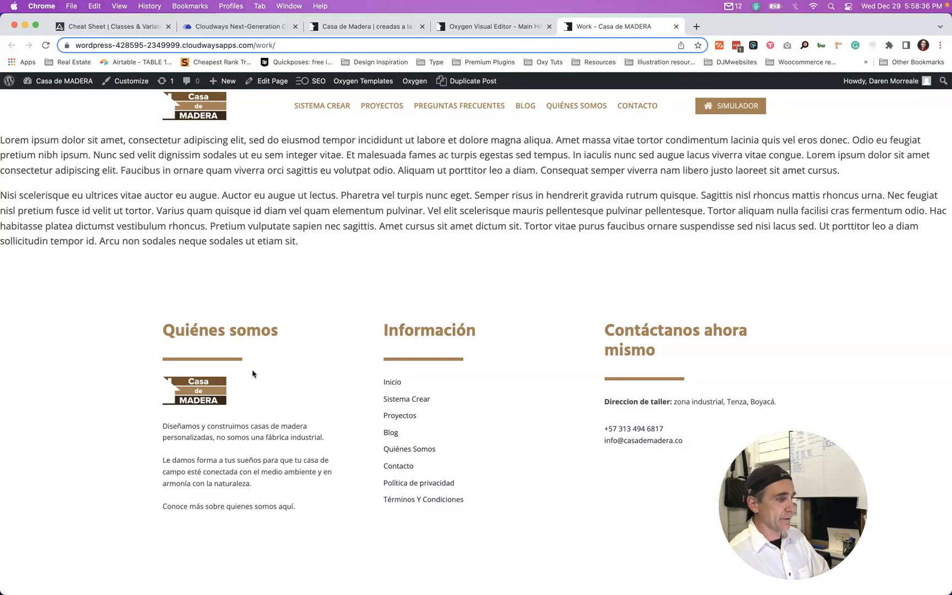
# - Review the original casademadera.co homepage from its header through all content sections down to the footer
pyautogui.press('super+3')
pyautogui.scroll(20, 255, 402)
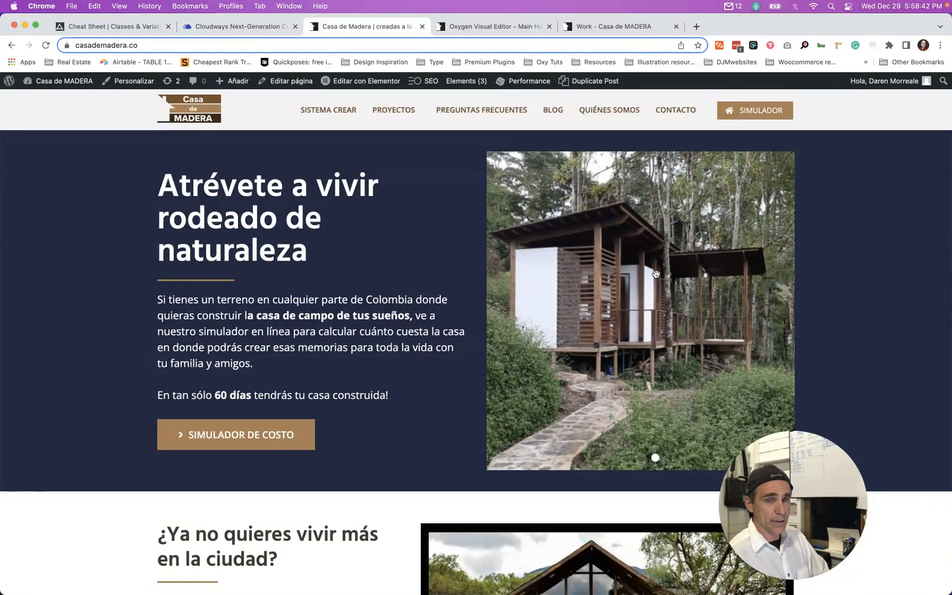
pyautogui.scroll(-2, 593, 335)
pyautogui.scroll(-5, 592, 335)
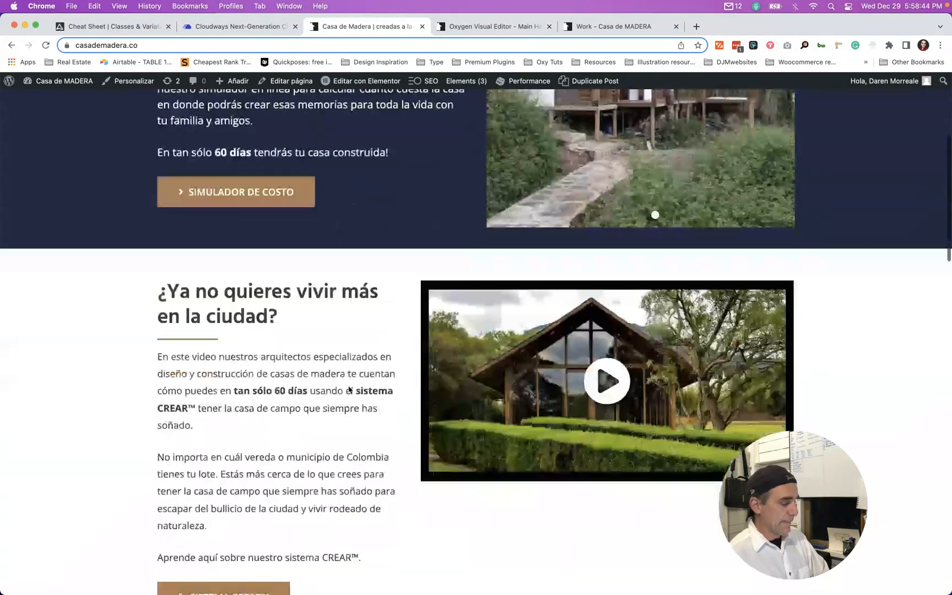
pyautogui.scroll(-12, 558, 378)
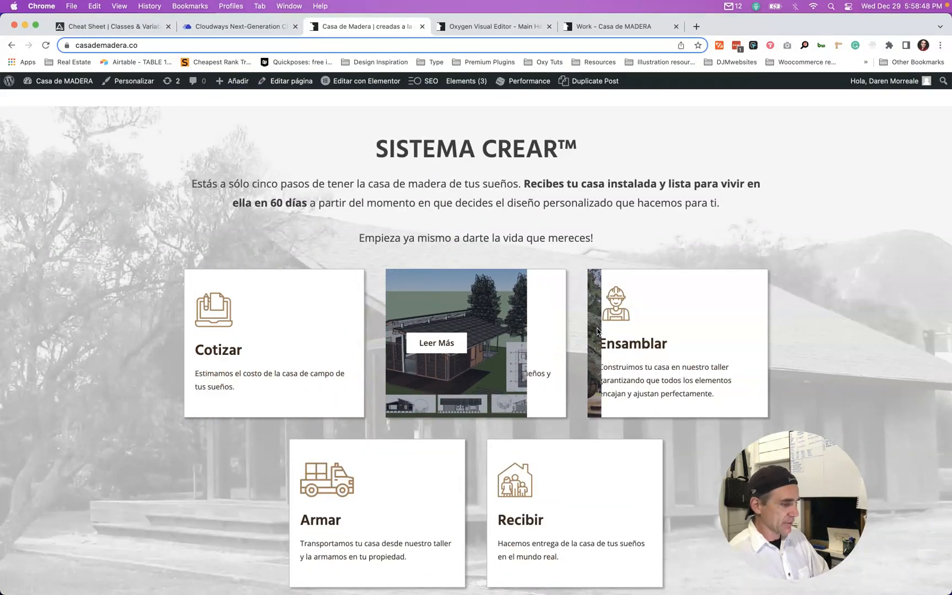
pyautogui.scroll(-11, 598, 397)
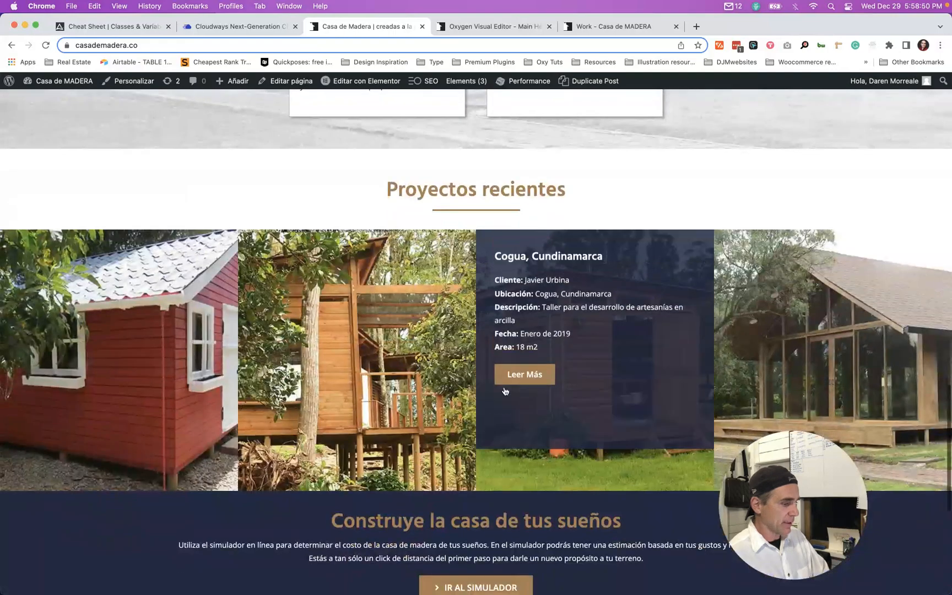
pyautogui.scroll(-7, 261, 393)
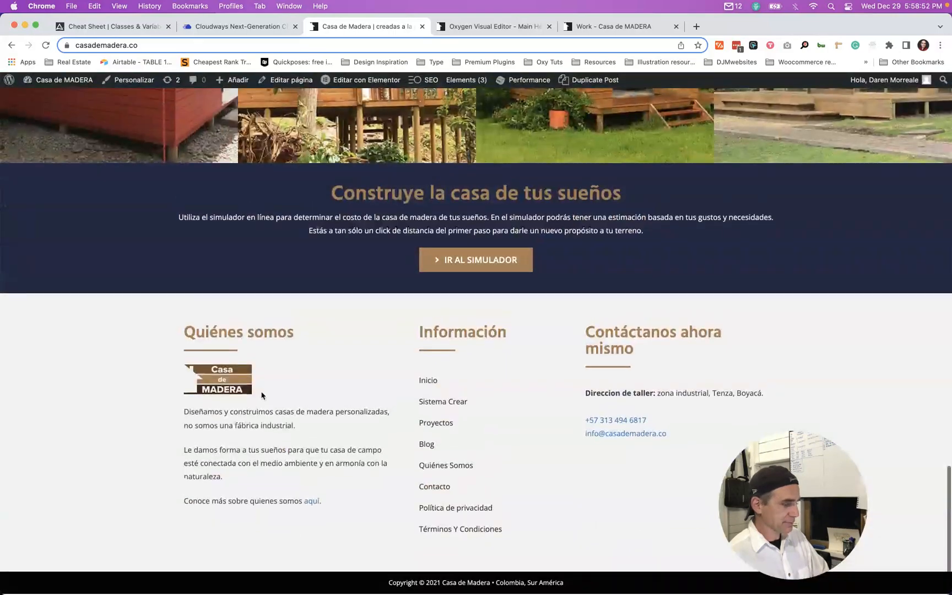